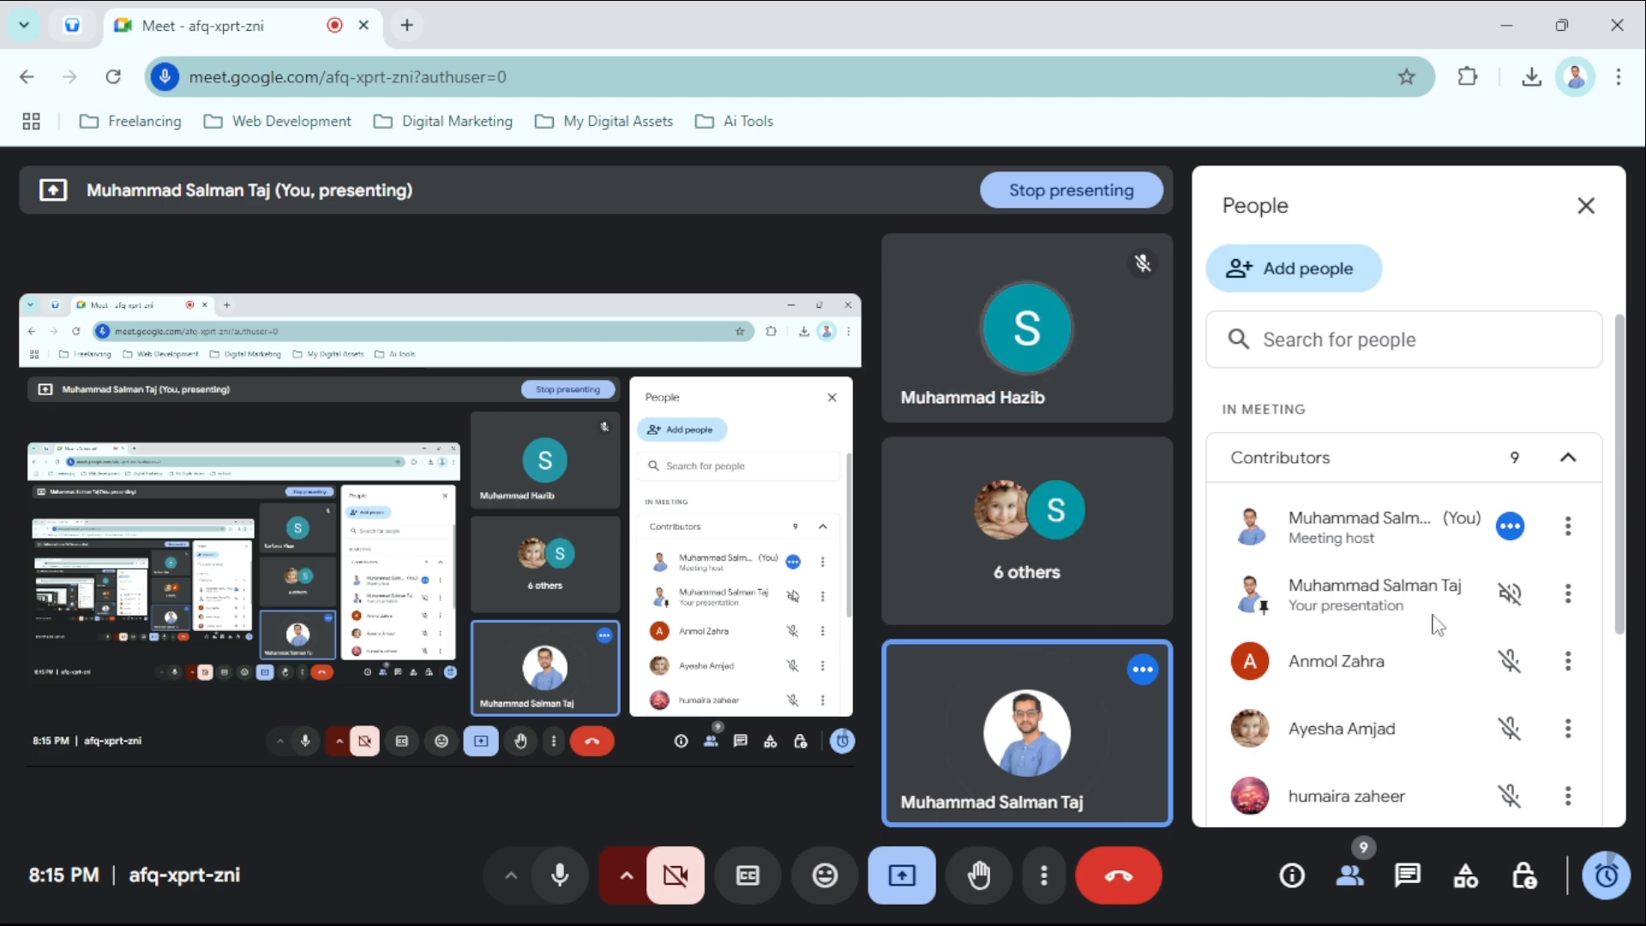
- In File Explorer, browse Local Disk (G:) to Institute Work > Online Batches > Graphic Design
{"action": "mouse_move", "coordinate": [604, 900]}
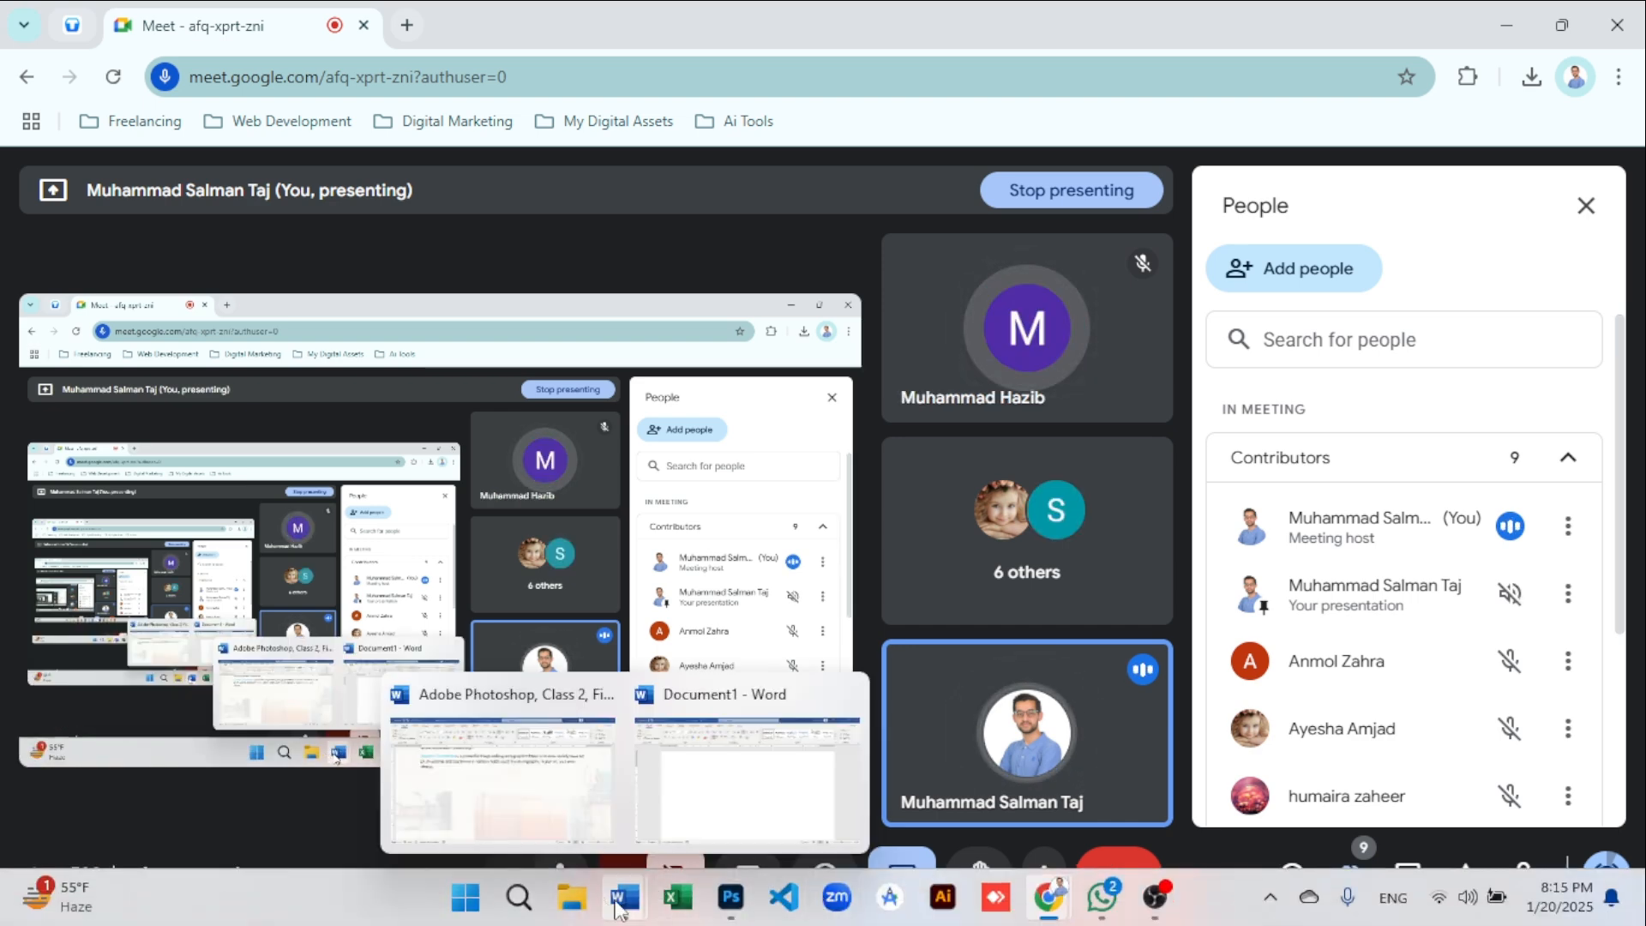
{"action": "left_click", "coordinate": [578, 897]}
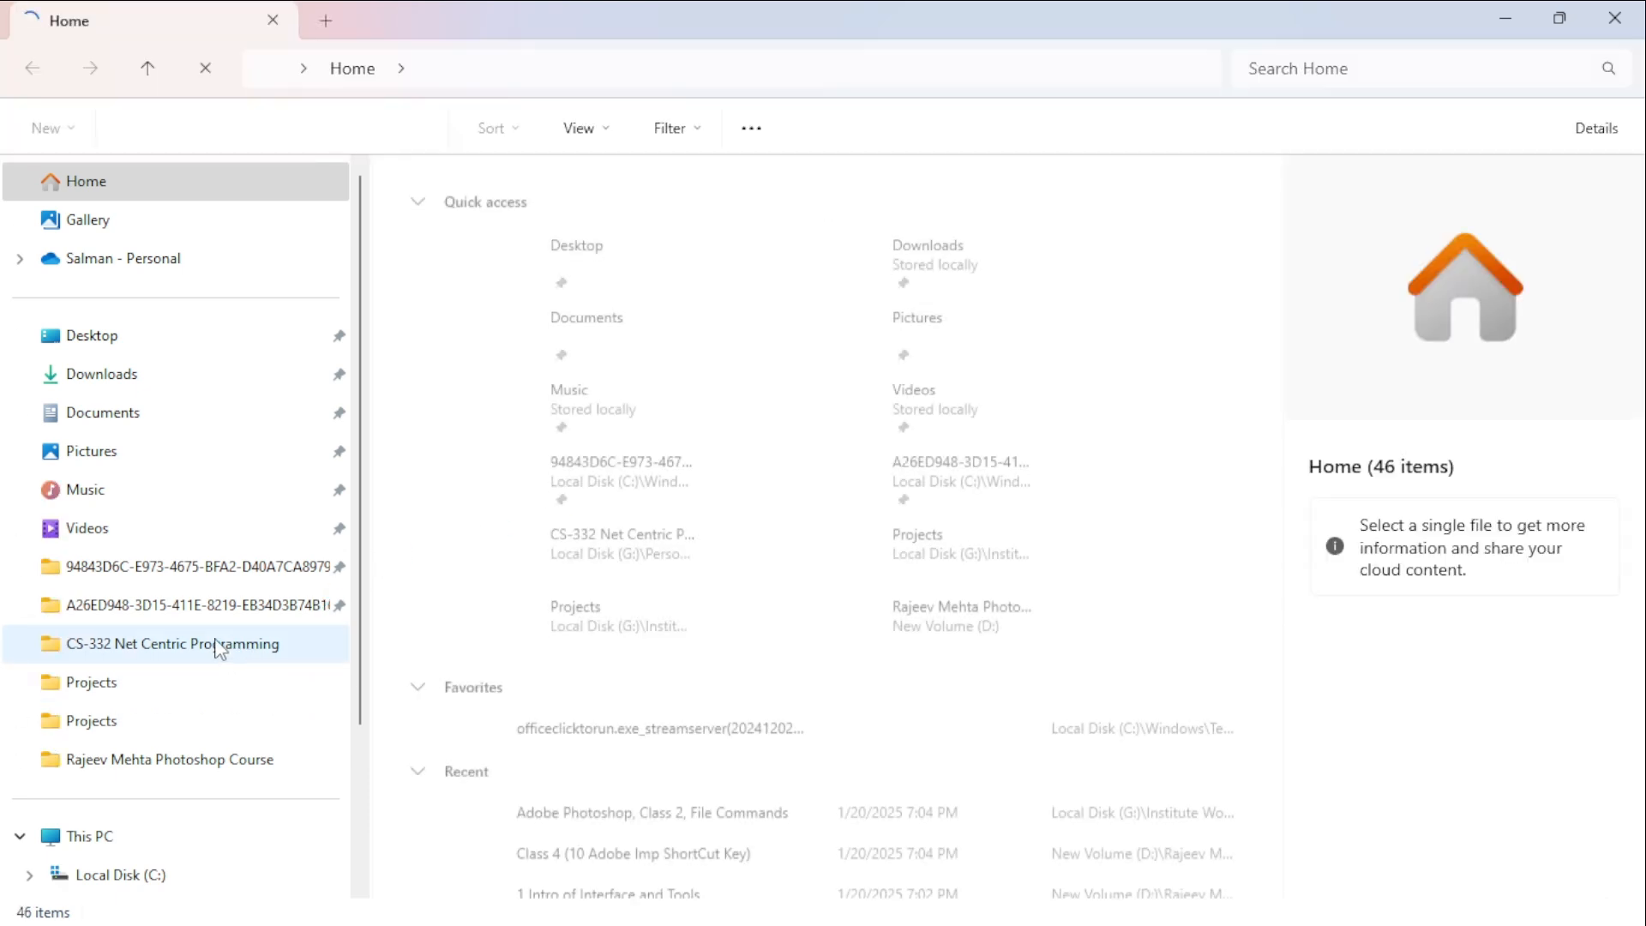
{"action": "scroll", "coordinate": [214, 649], "scroll_direction": "down", "scroll_amount": 2}
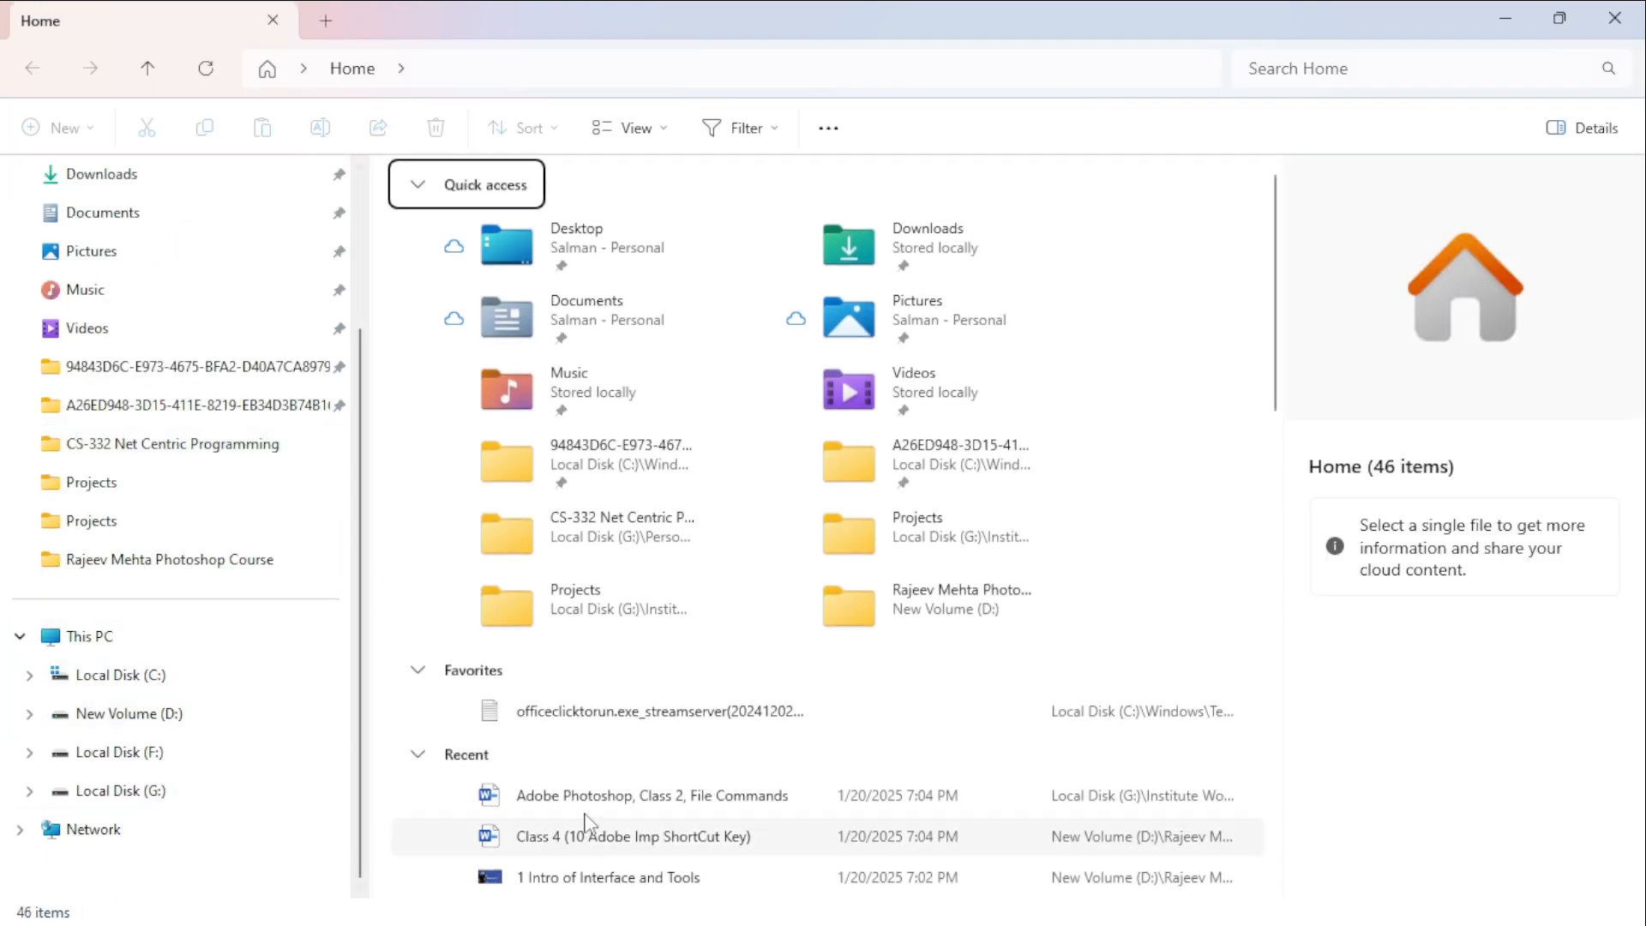
{"action": "scroll", "coordinate": [585, 823], "scroll_direction": "down", "scroll_amount": 3}
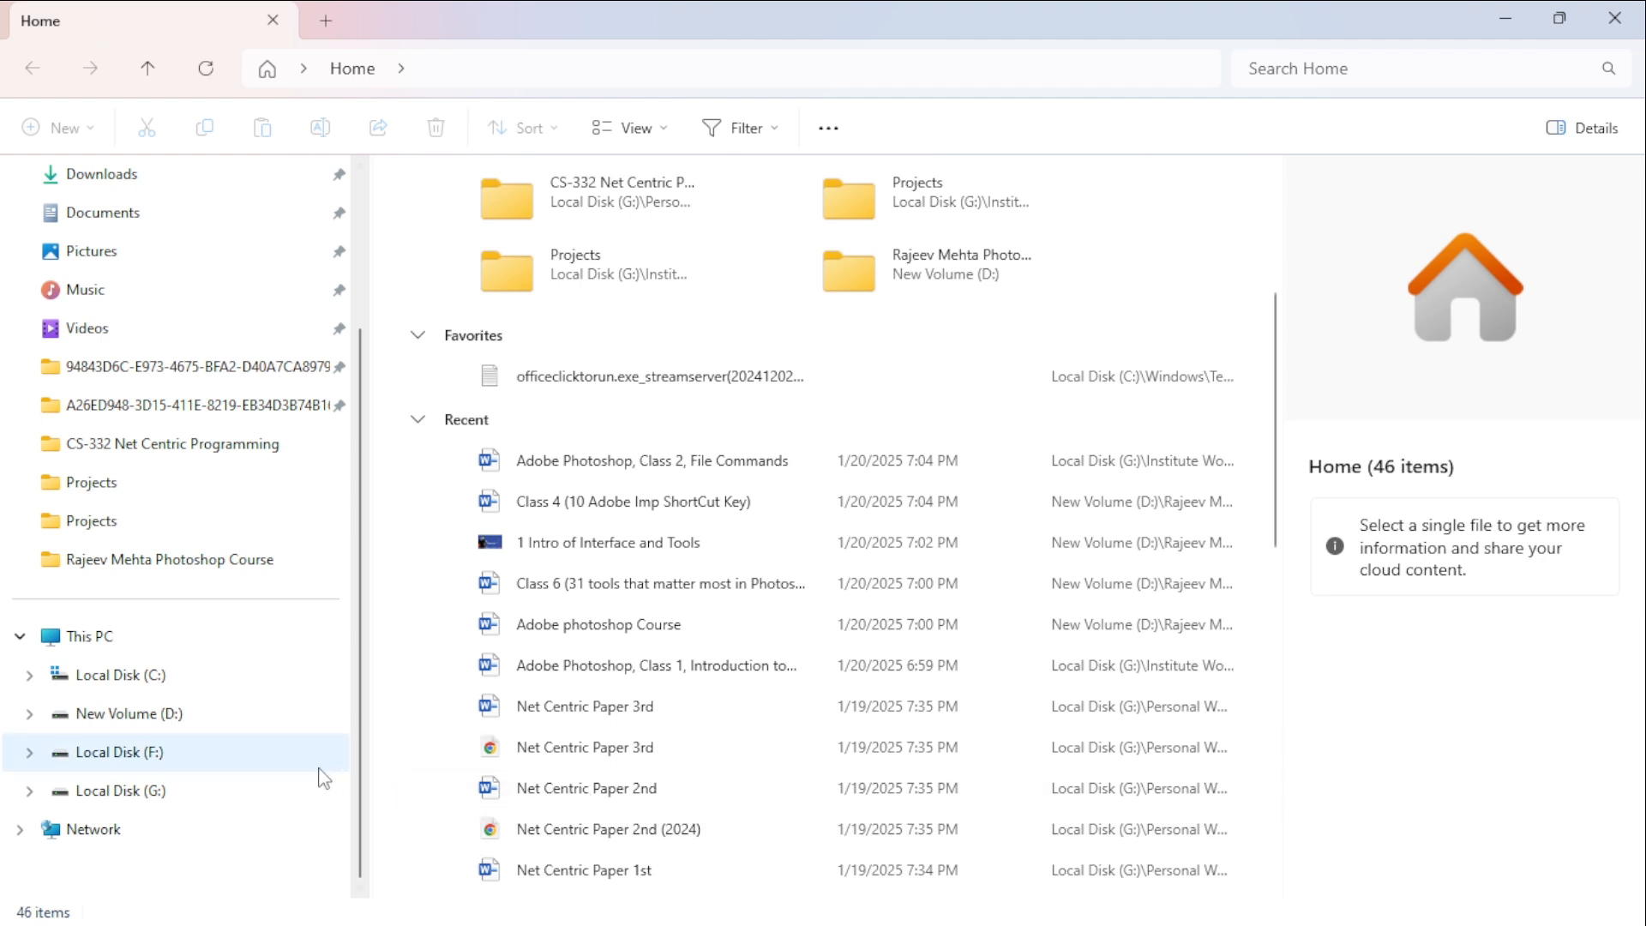
{"action": "left_click", "coordinate": [230, 789]}
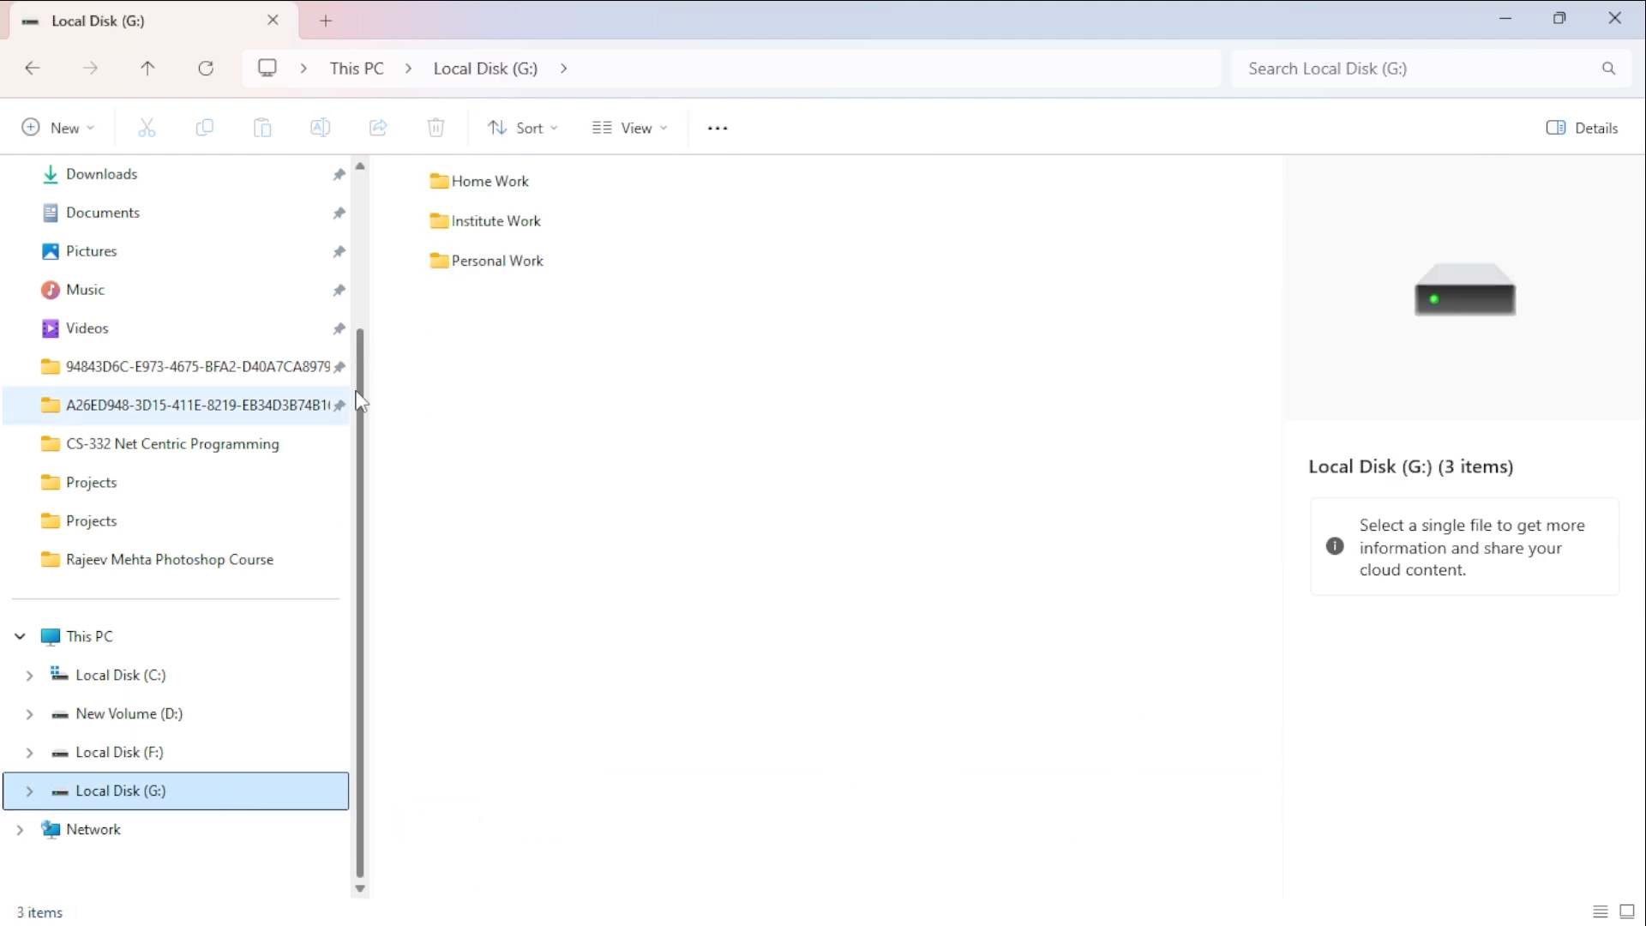
{"action": "double_click", "coordinate": [483, 225]}
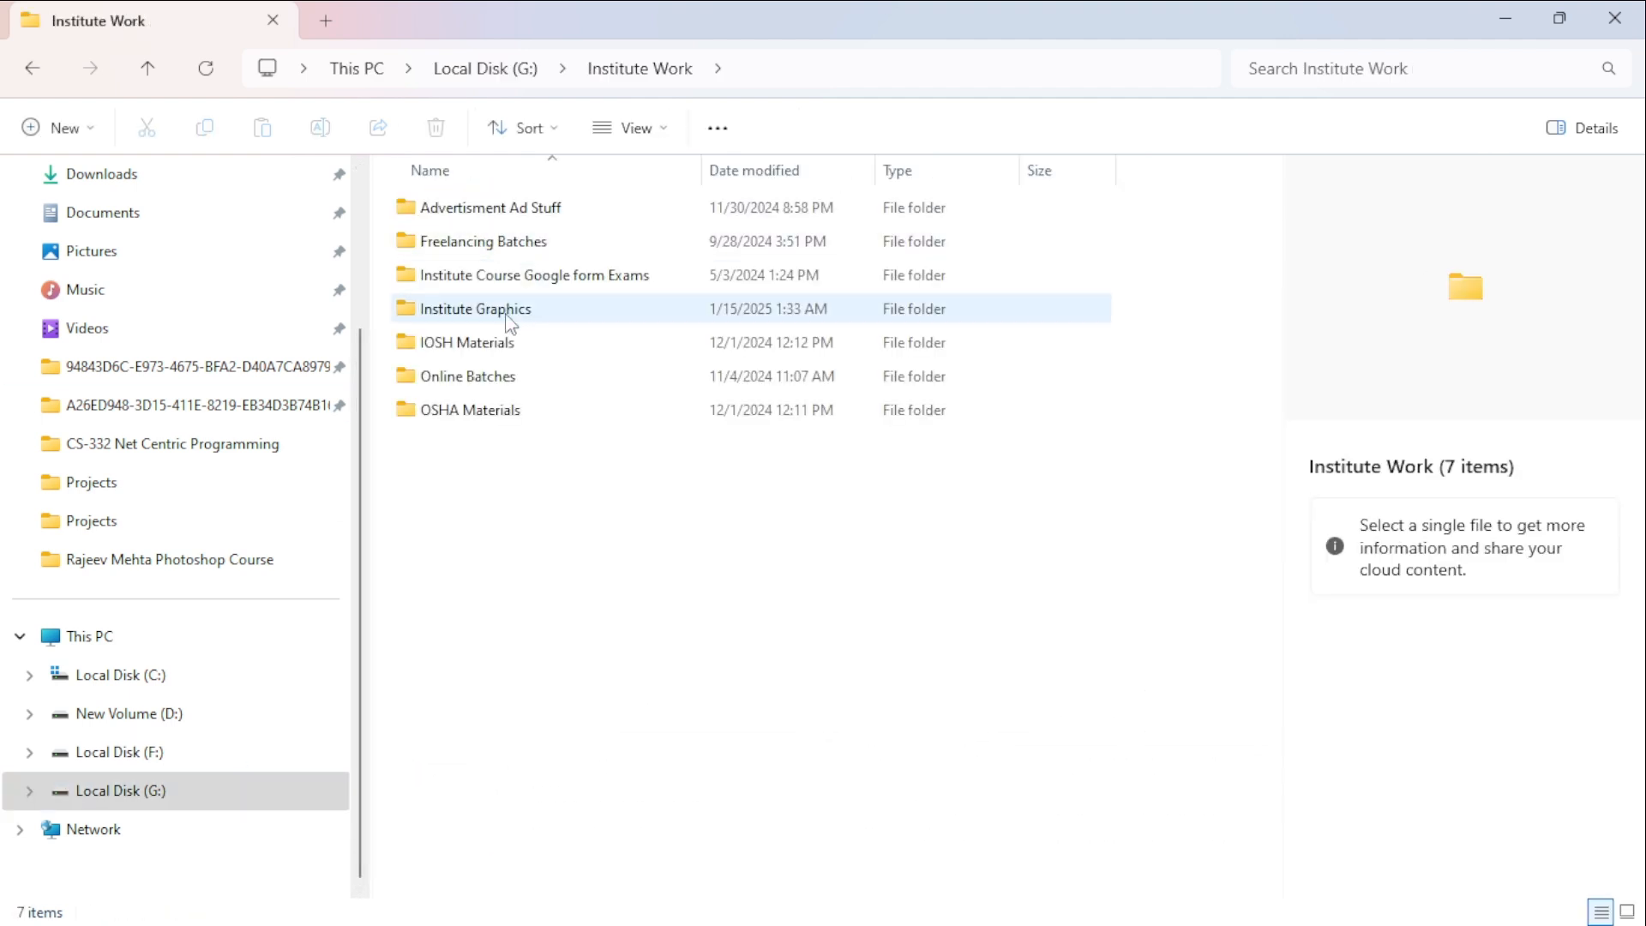
{"action": "double_click", "coordinate": [501, 375]}
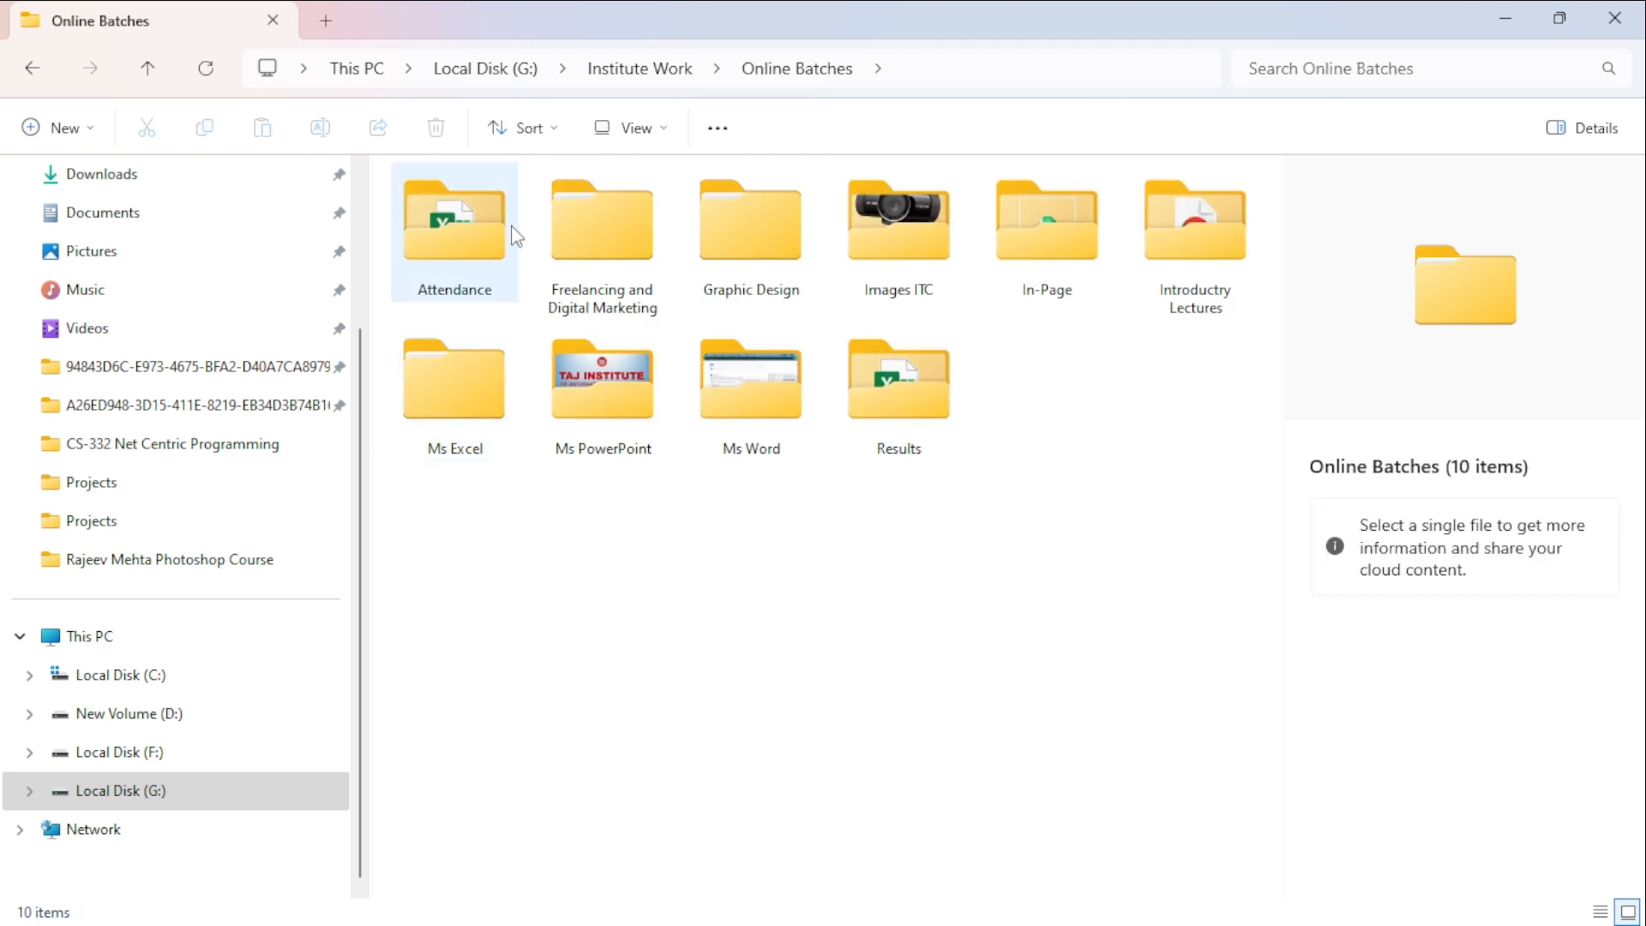
{"action": "double_click", "coordinate": [727, 233]}
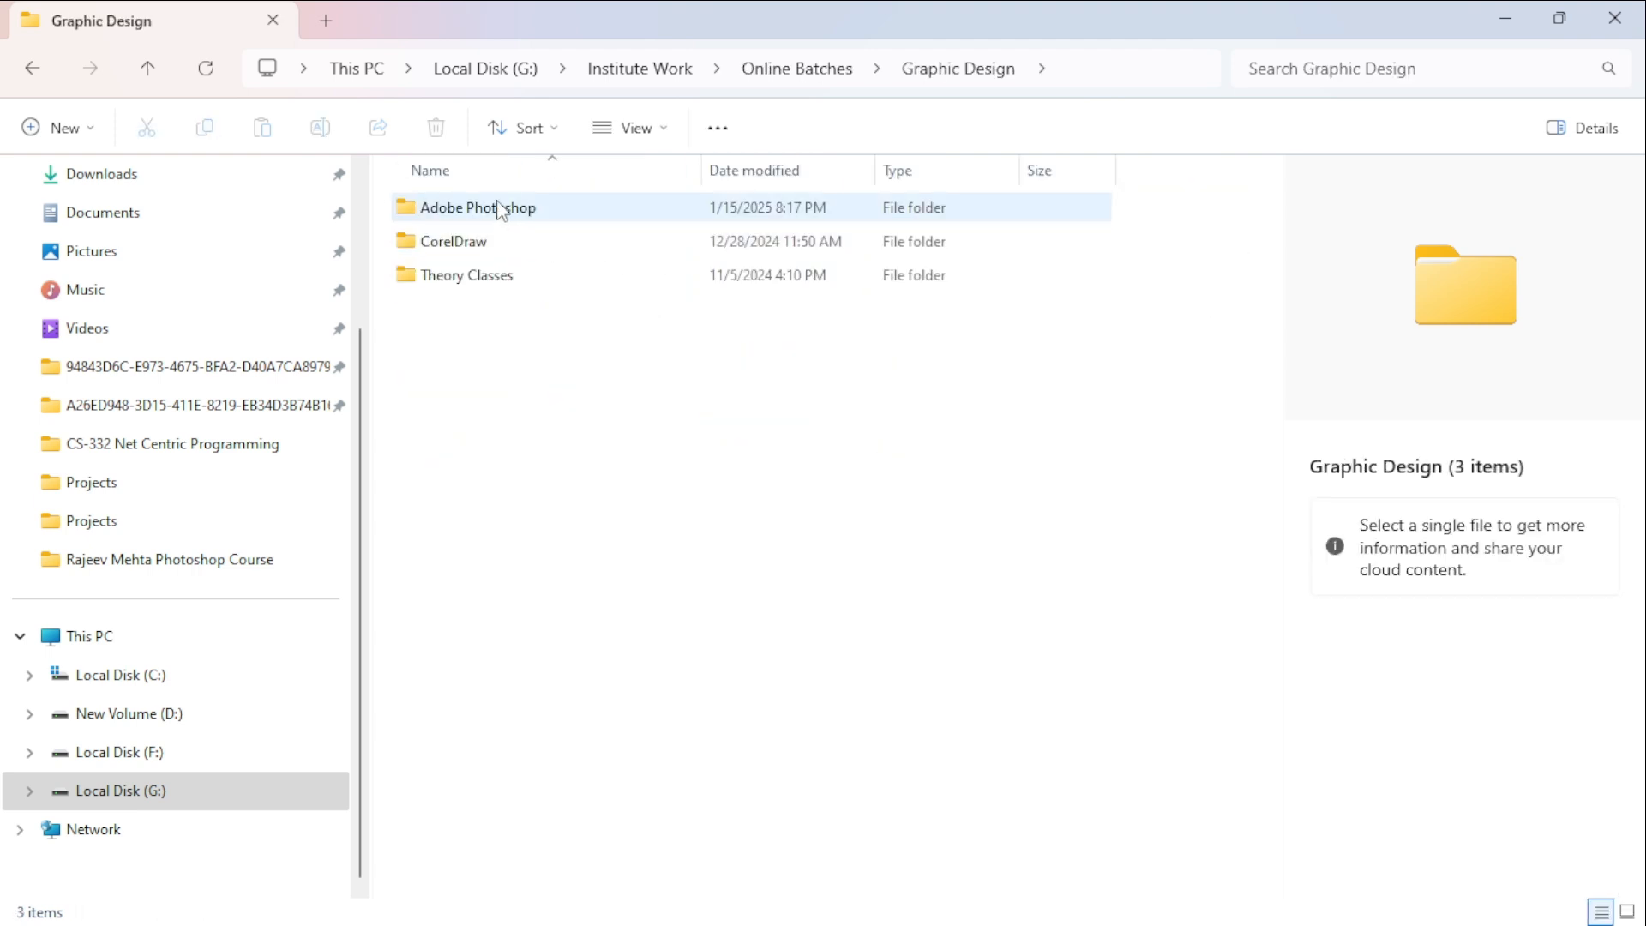
- Open the Introduction to Adobe Photoshop PDF from Adobe Photoshop > Classes Notes > Class 1
{"action": "double_click", "coordinate": [501, 213]}
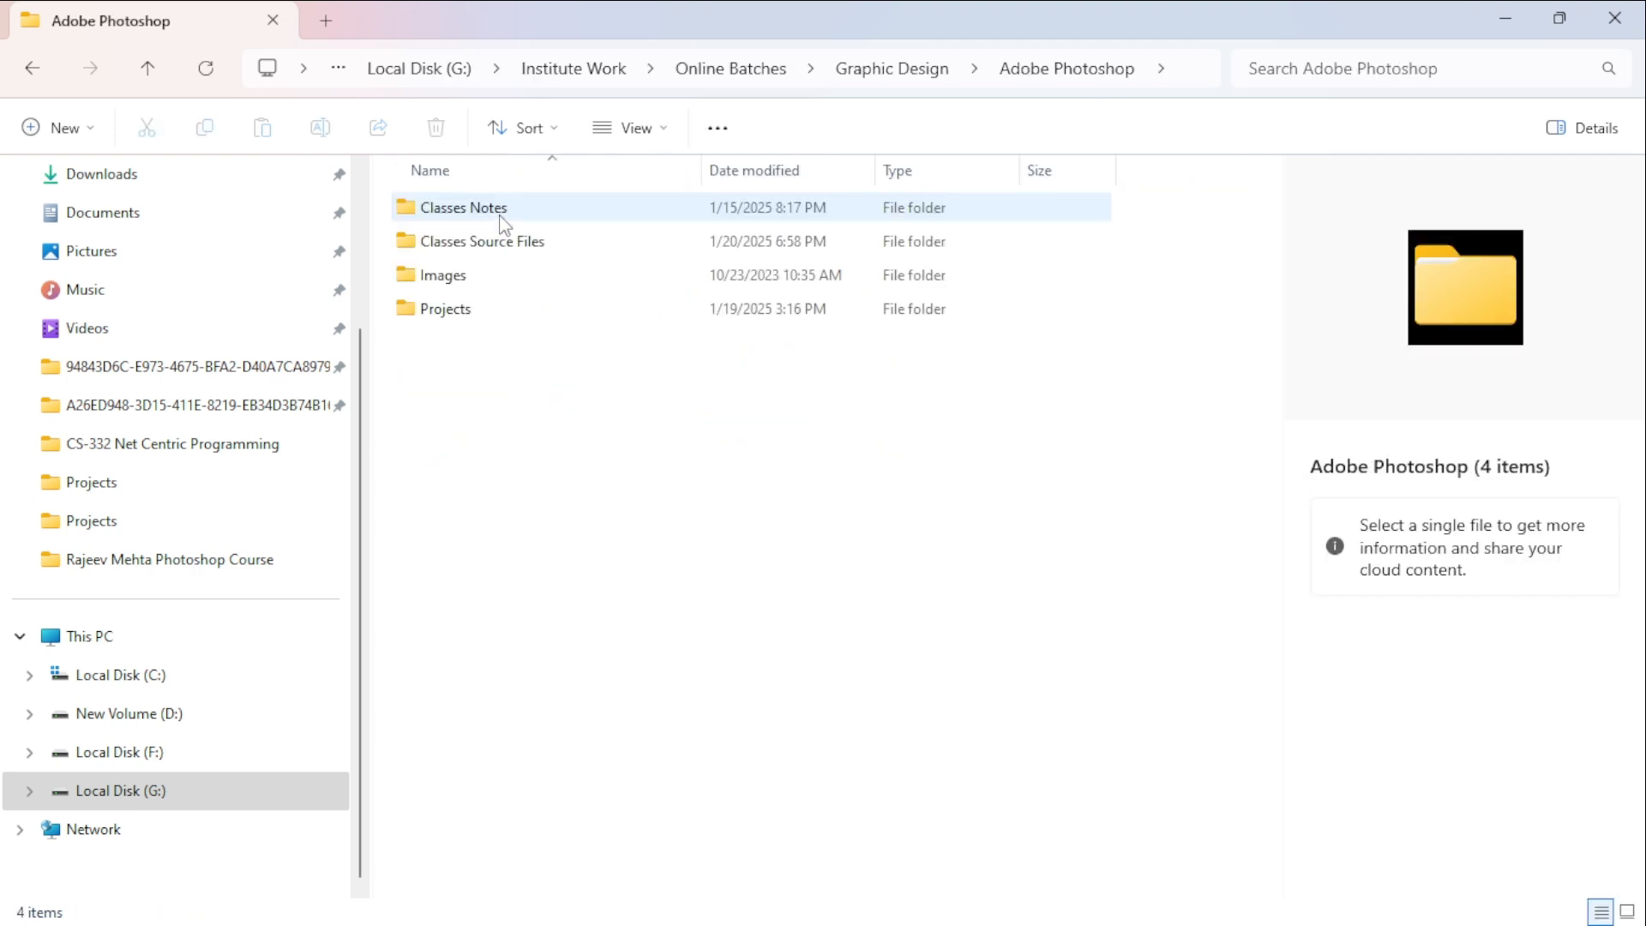
{"action": "double_click", "coordinate": [501, 210]}
{"action": "left_click", "coordinate": [503, 213]}
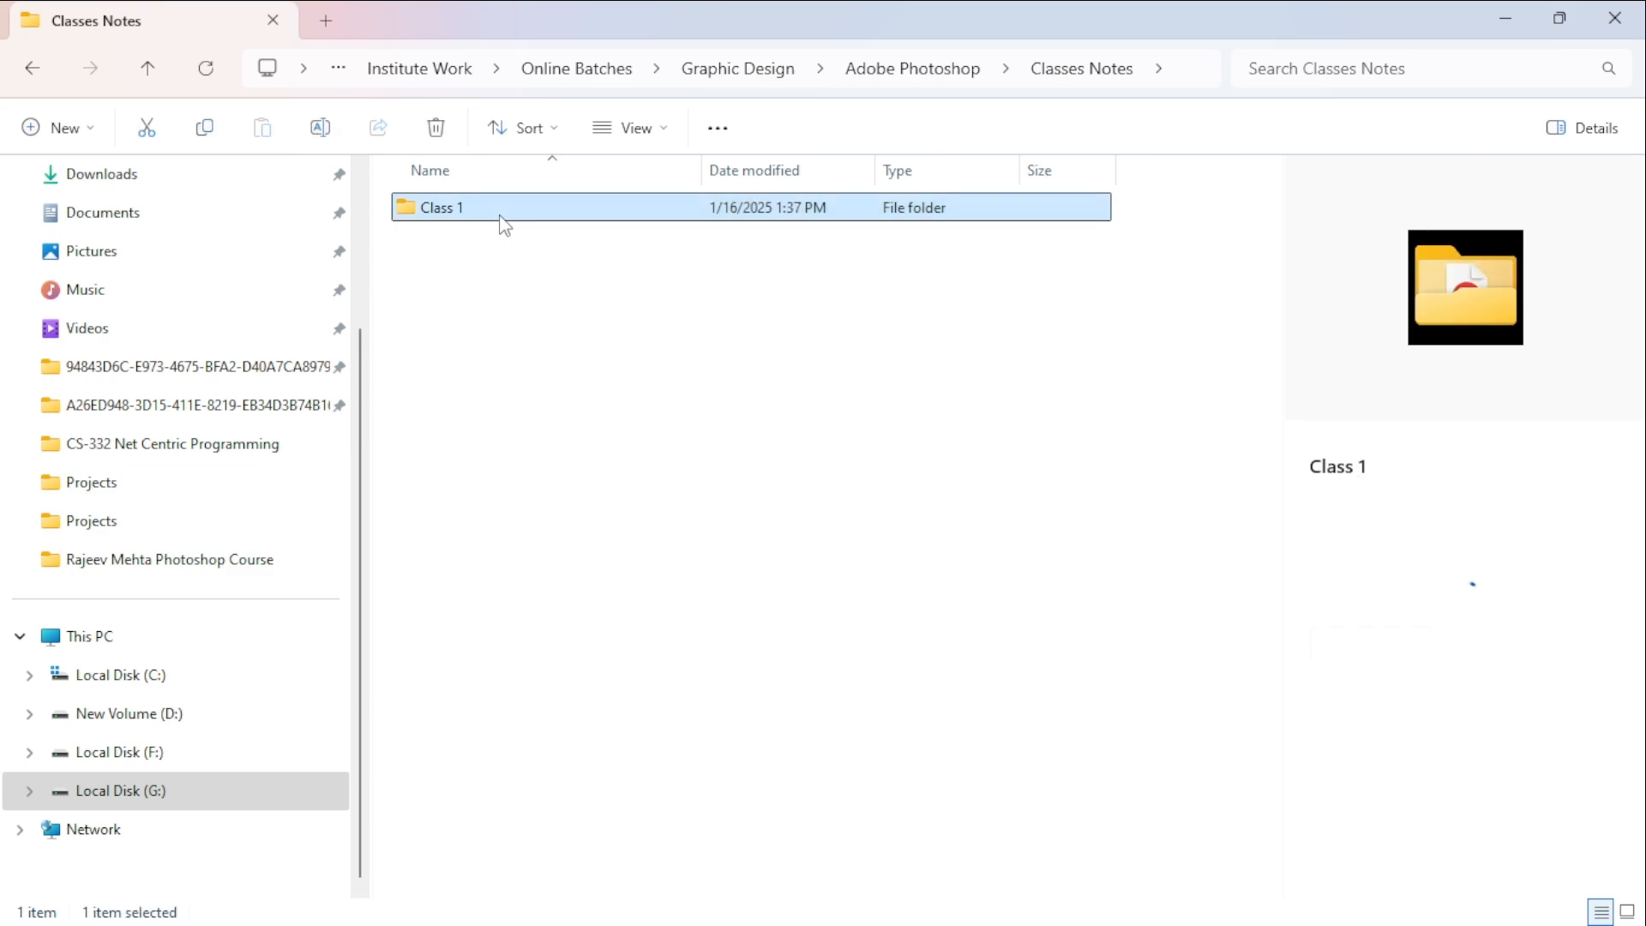
{"action": "double_click", "coordinate": [502, 210]}
{"action": "double_click", "coordinate": [502, 214]}
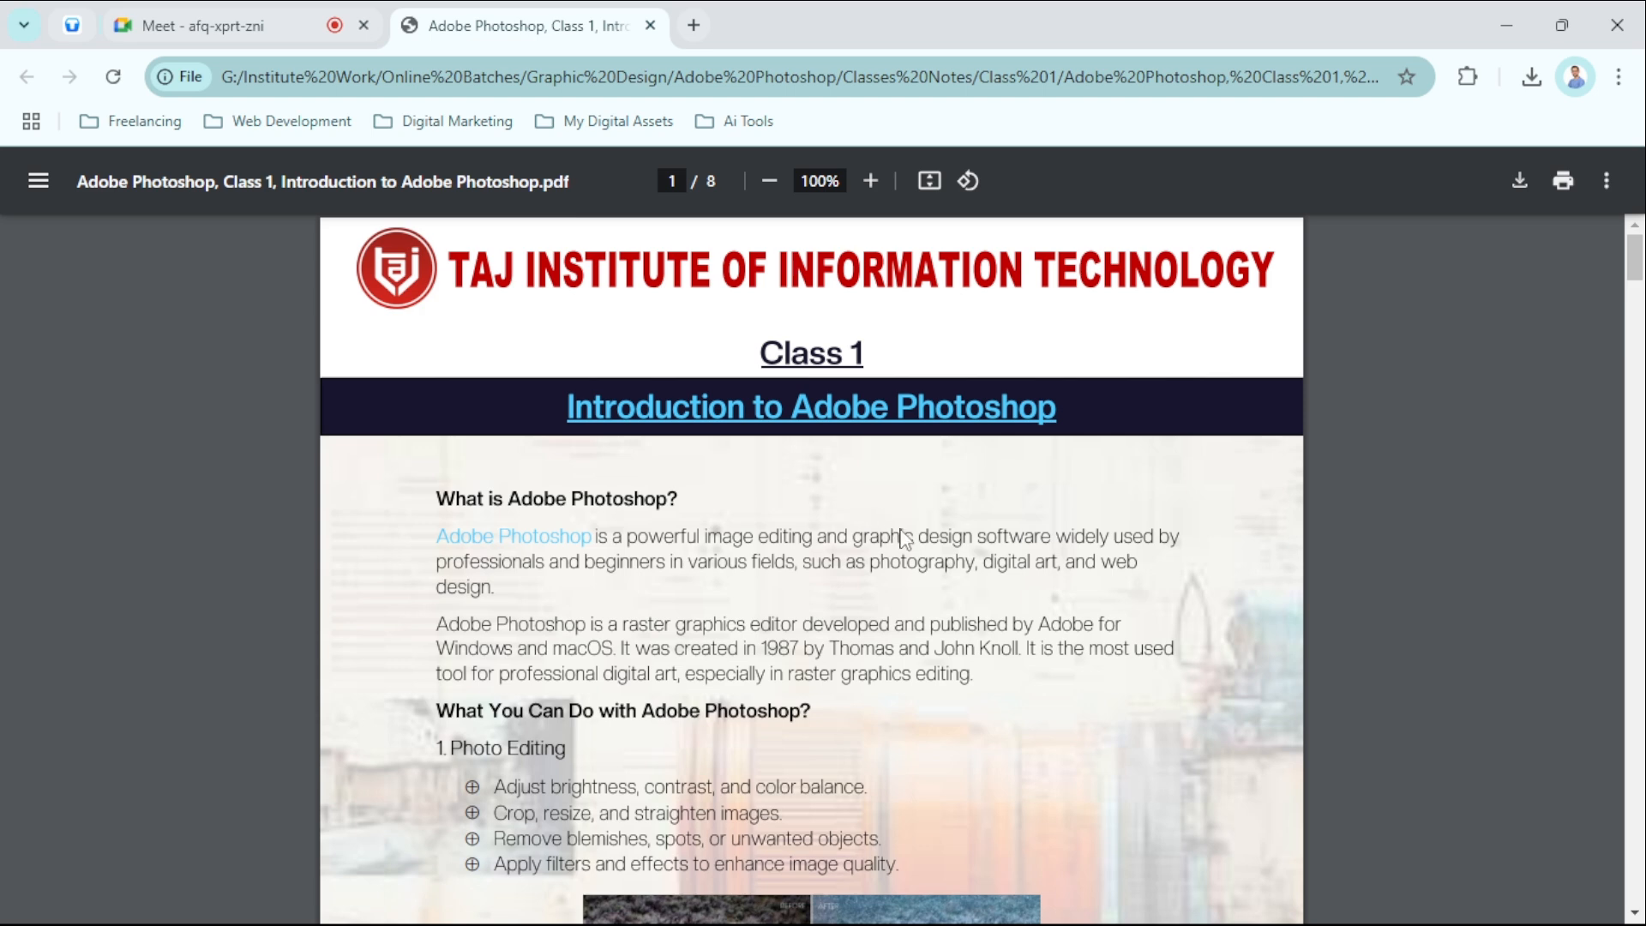
- Enlarge the PDF to 125% and review its sections on what can be done with Adobe Photoshop
{"action": "scroll", "coordinate": [930, 561], "scroll_direction": "up", "scroll_amount": 1, "text": "ctrl"}
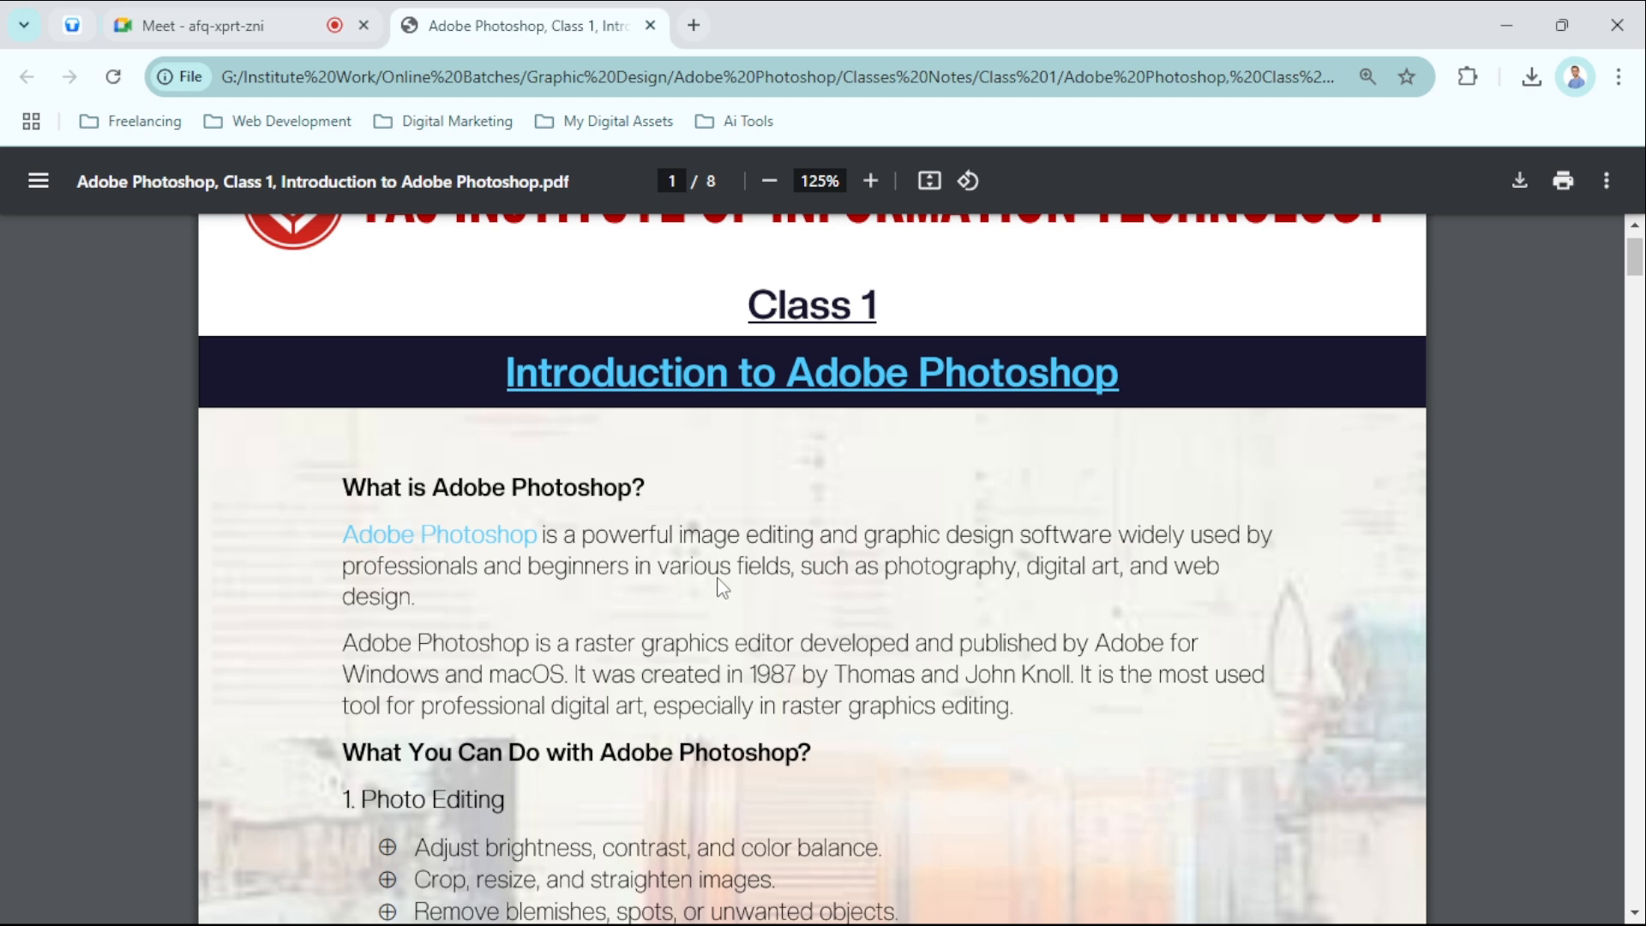
{"action": "scroll", "coordinate": [721, 599], "scroll_direction": "down", "scroll_amount": 1}
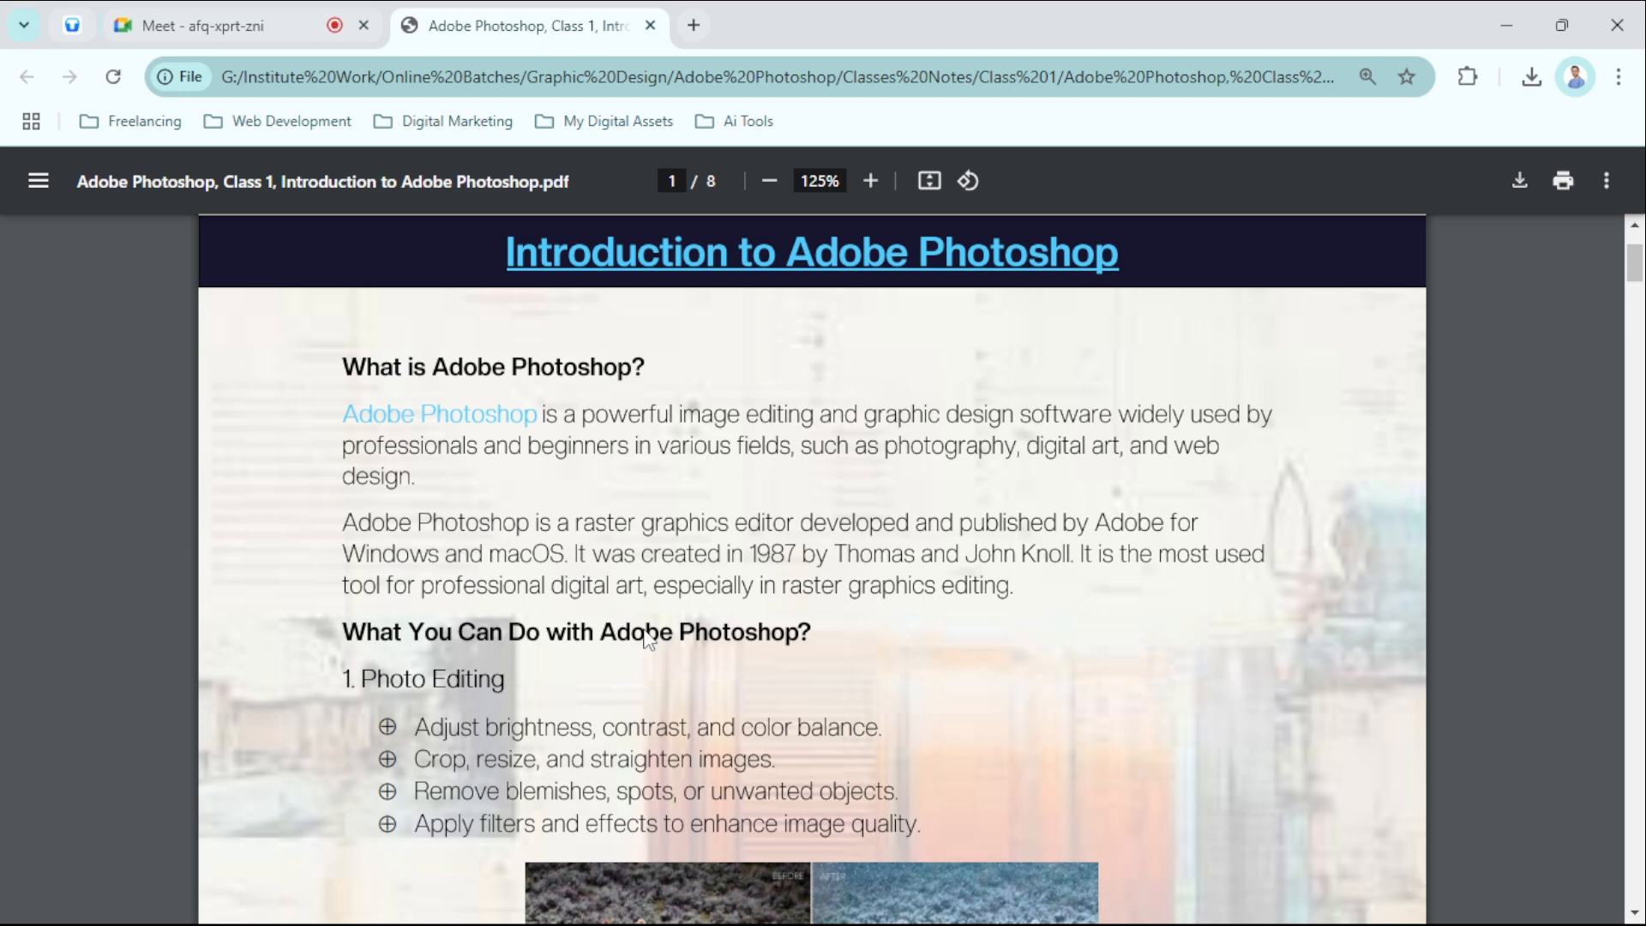
{"action": "scroll", "coordinate": [660, 630], "scroll_direction": "down", "scroll_amount": 3}
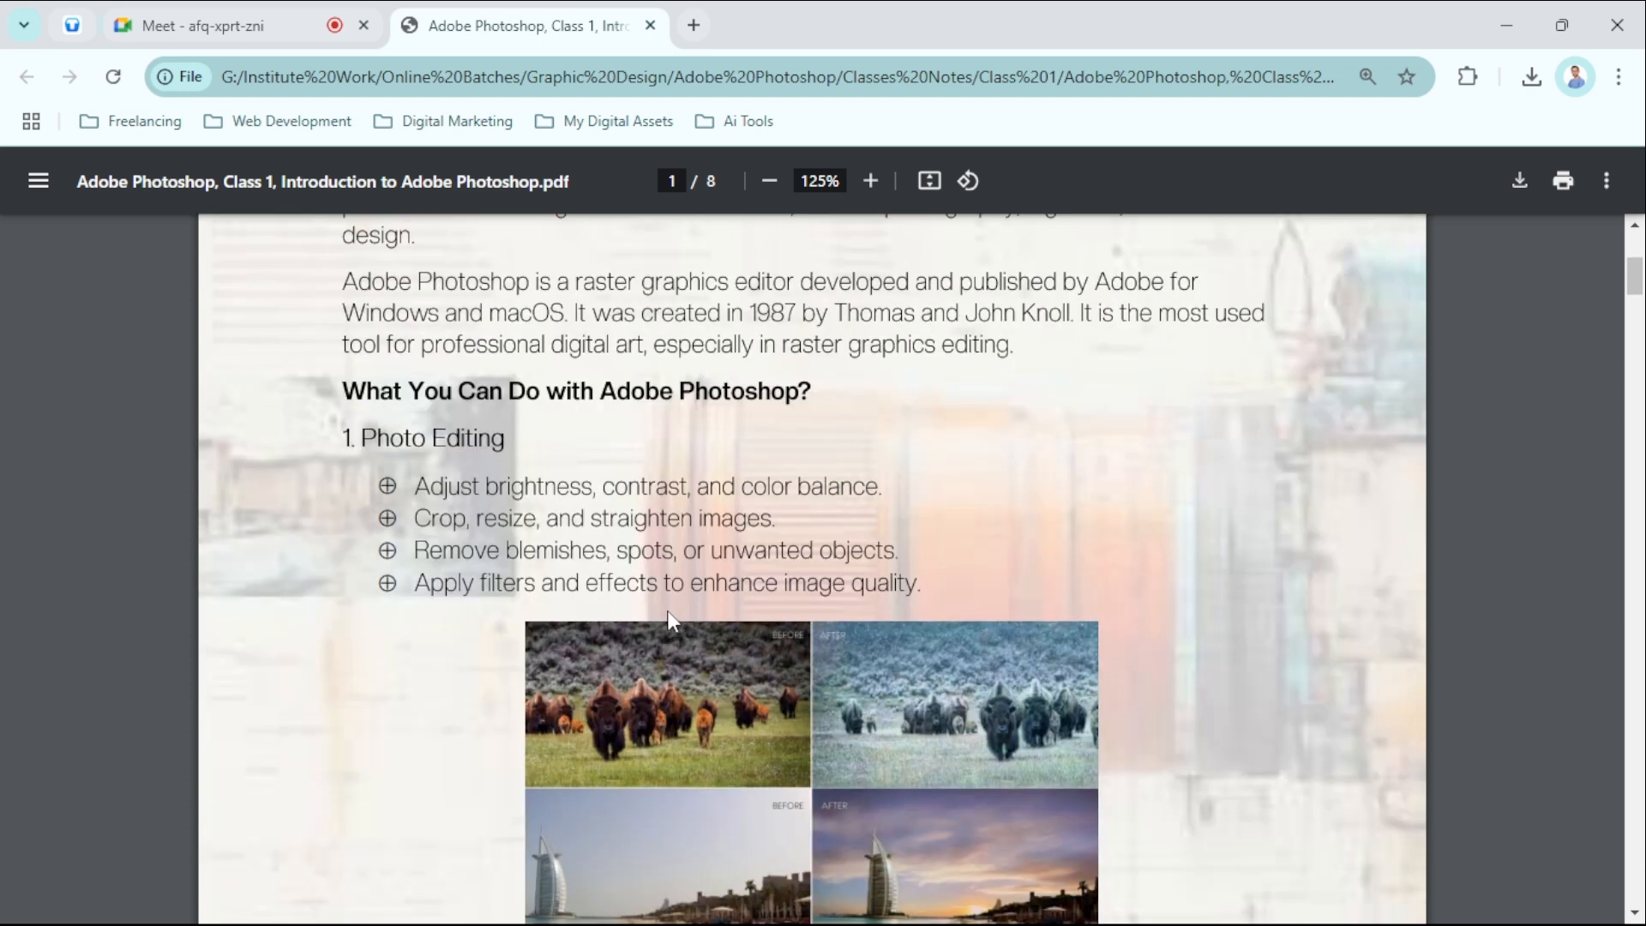
{"action": "scroll", "coordinate": [666, 617], "scroll_direction": "down", "scroll_amount": 1}
{"action": "scroll", "coordinate": [749, 624], "scroll_direction": "down", "scroll_amount": 6}
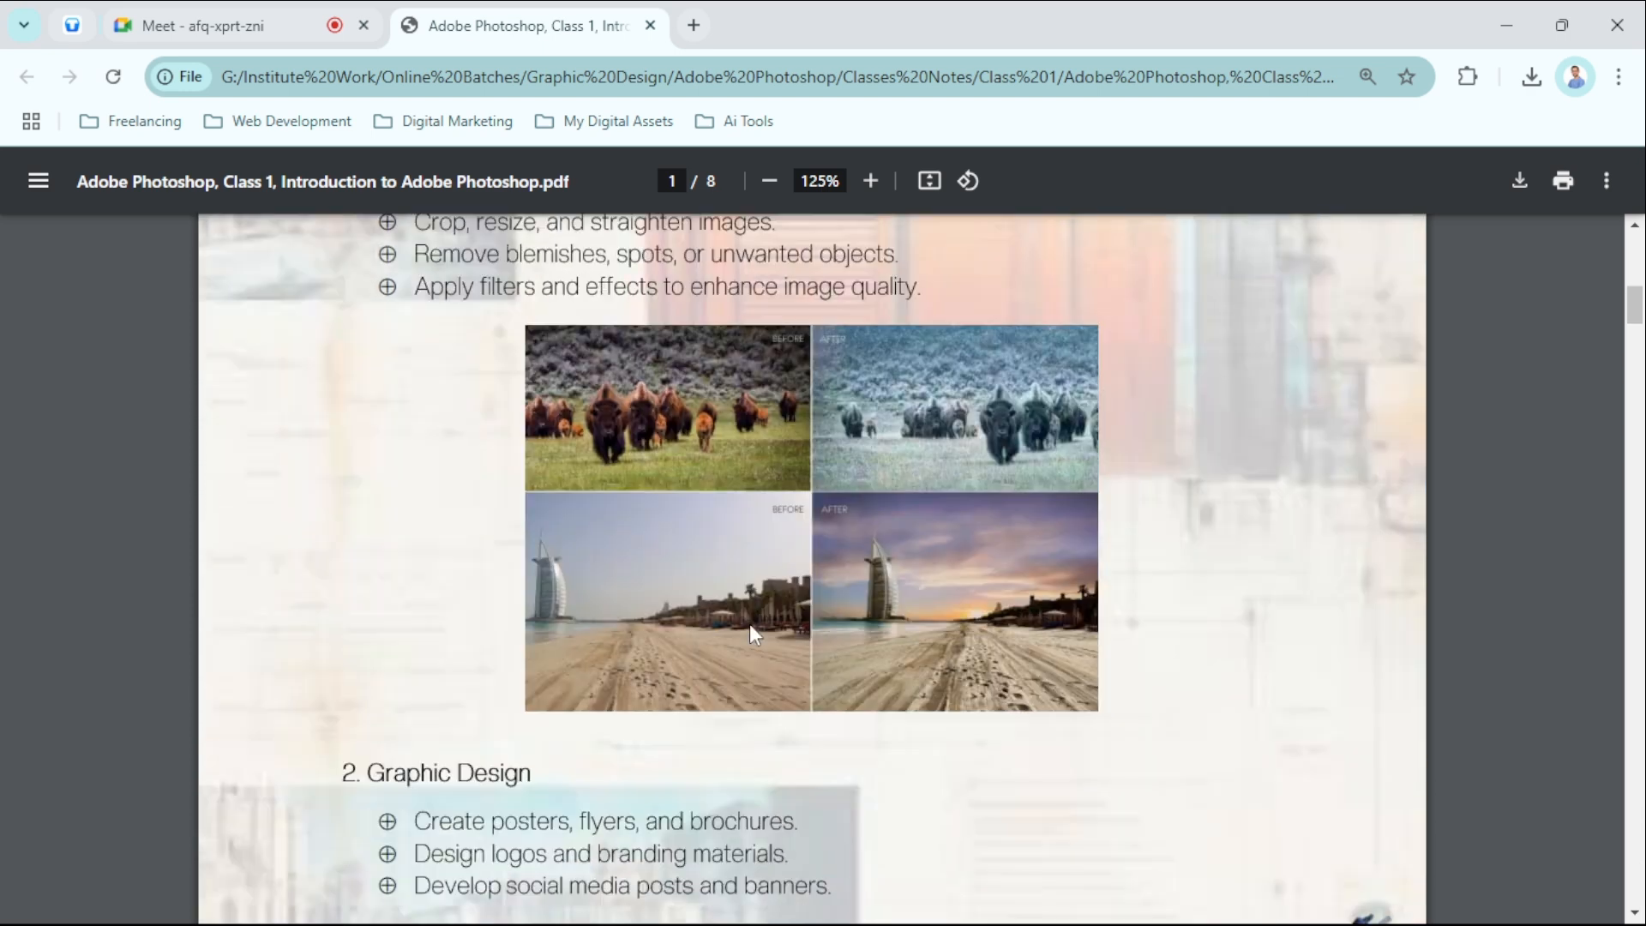
{"action": "scroll", "coordinate": [751, 626], "scroll_direction": "down", "scroll_amount": 10}
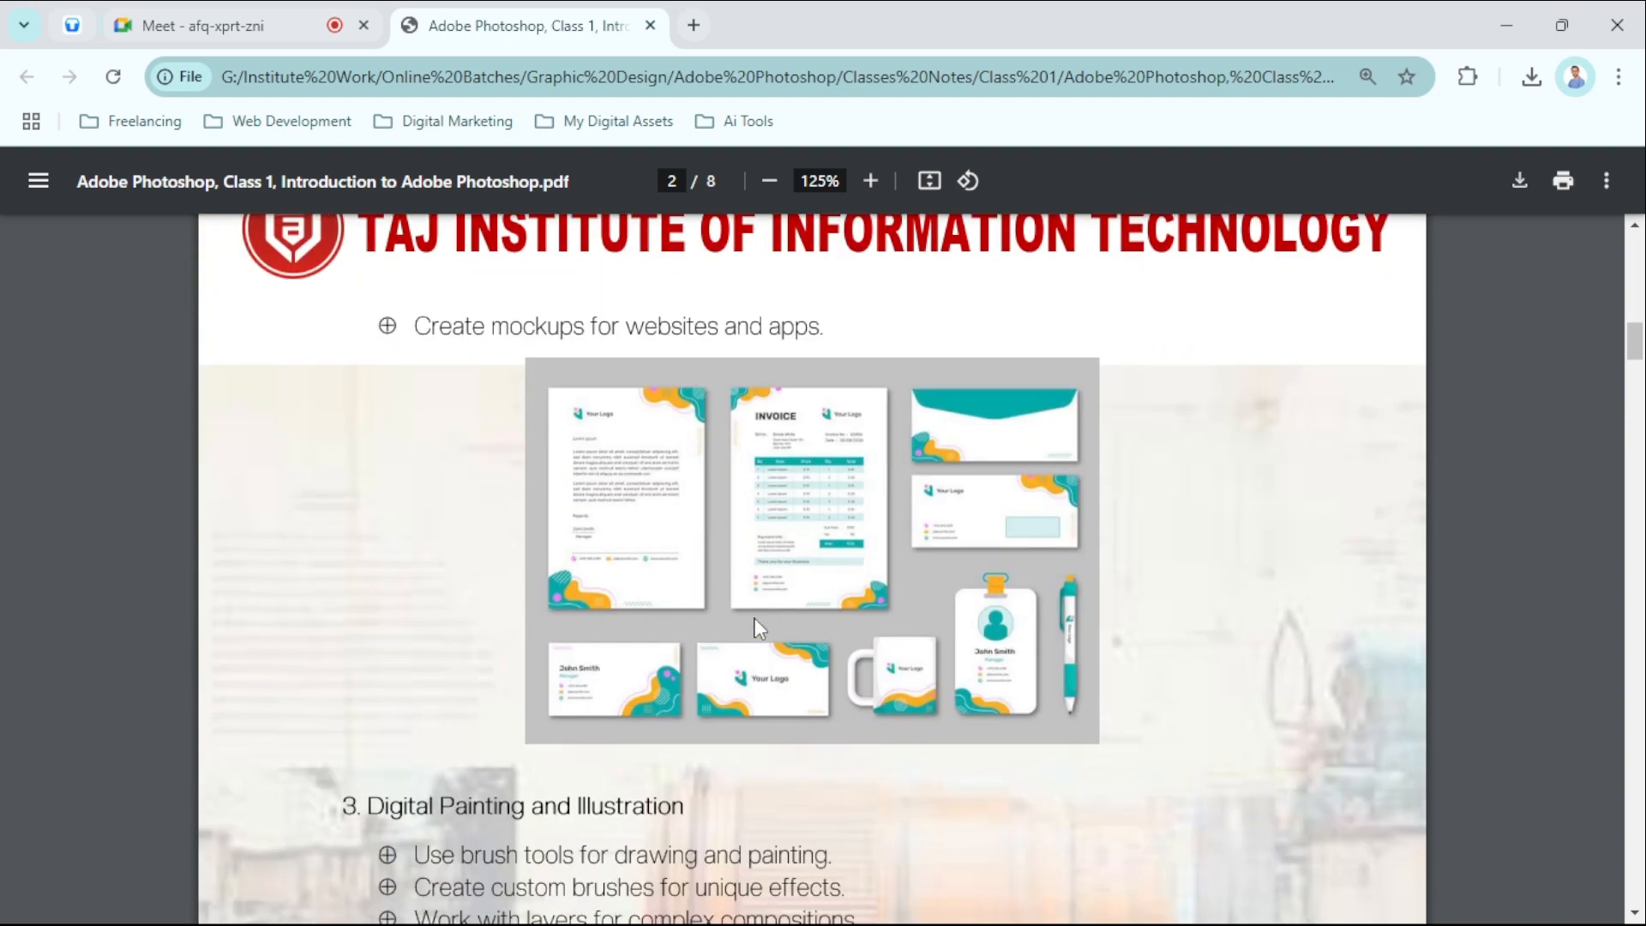
{"action": "scroll", "coordinate": [756, 628], "scroll_direction": "down", "scroll_amount": 3}
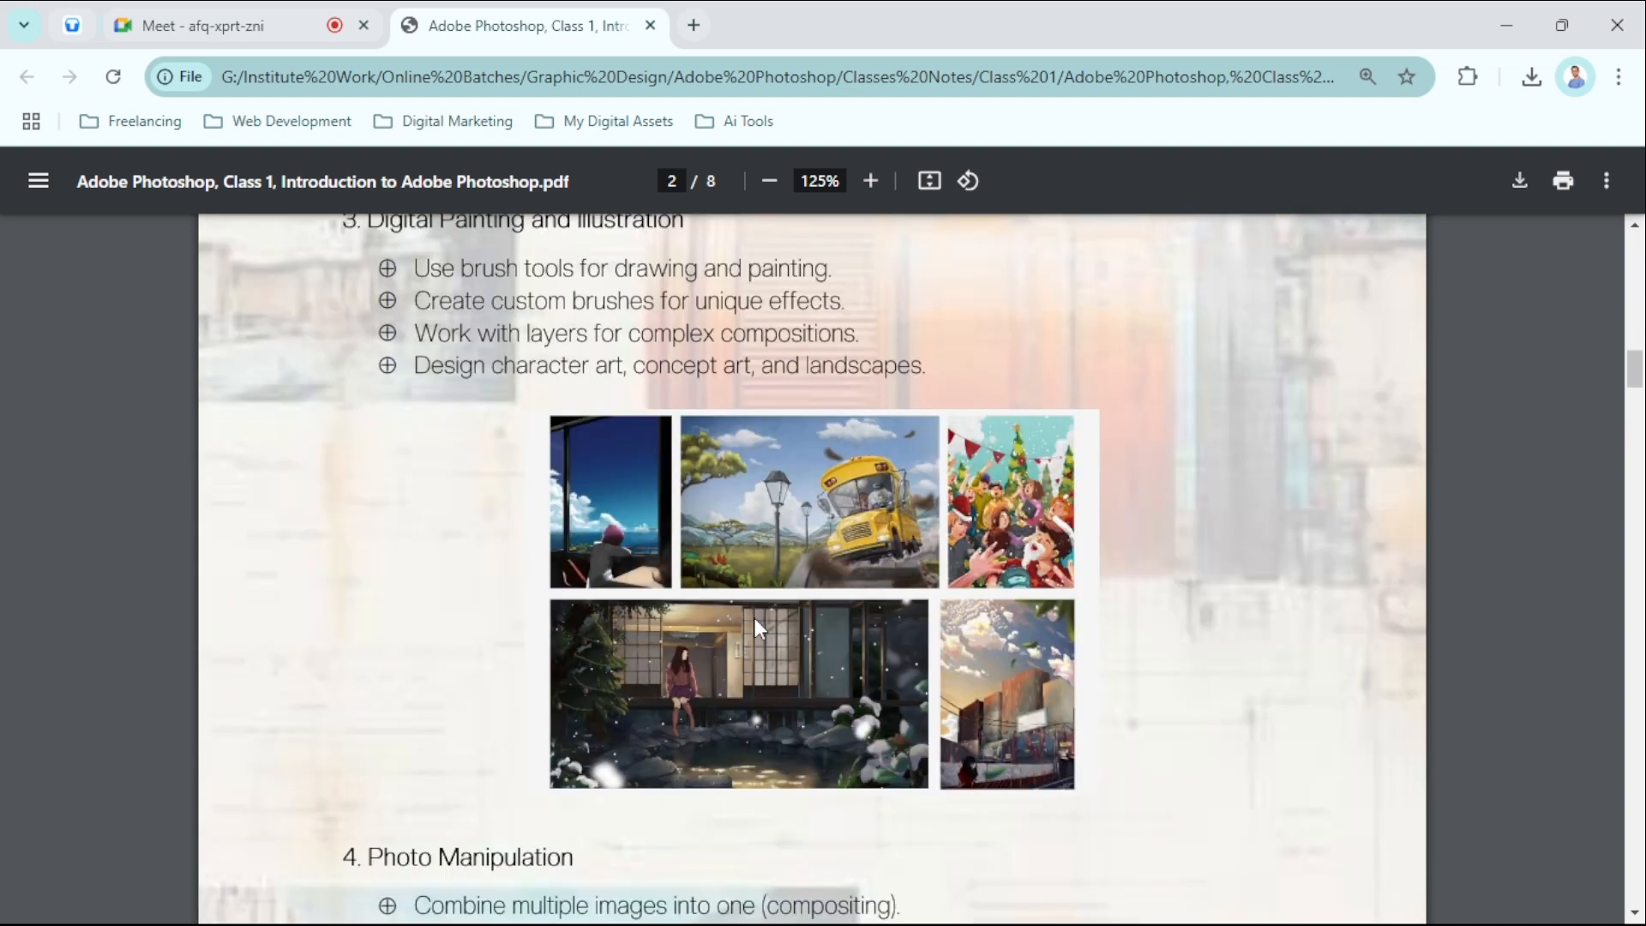
{"action": "scroll", "coordinate": [759, 627], "scroll_direction": "down", "scroll_amount": 6}
{"action": "scroll", "coordinate": [756, 606], "scroll_direction": "down", "scroll_amount": 10}
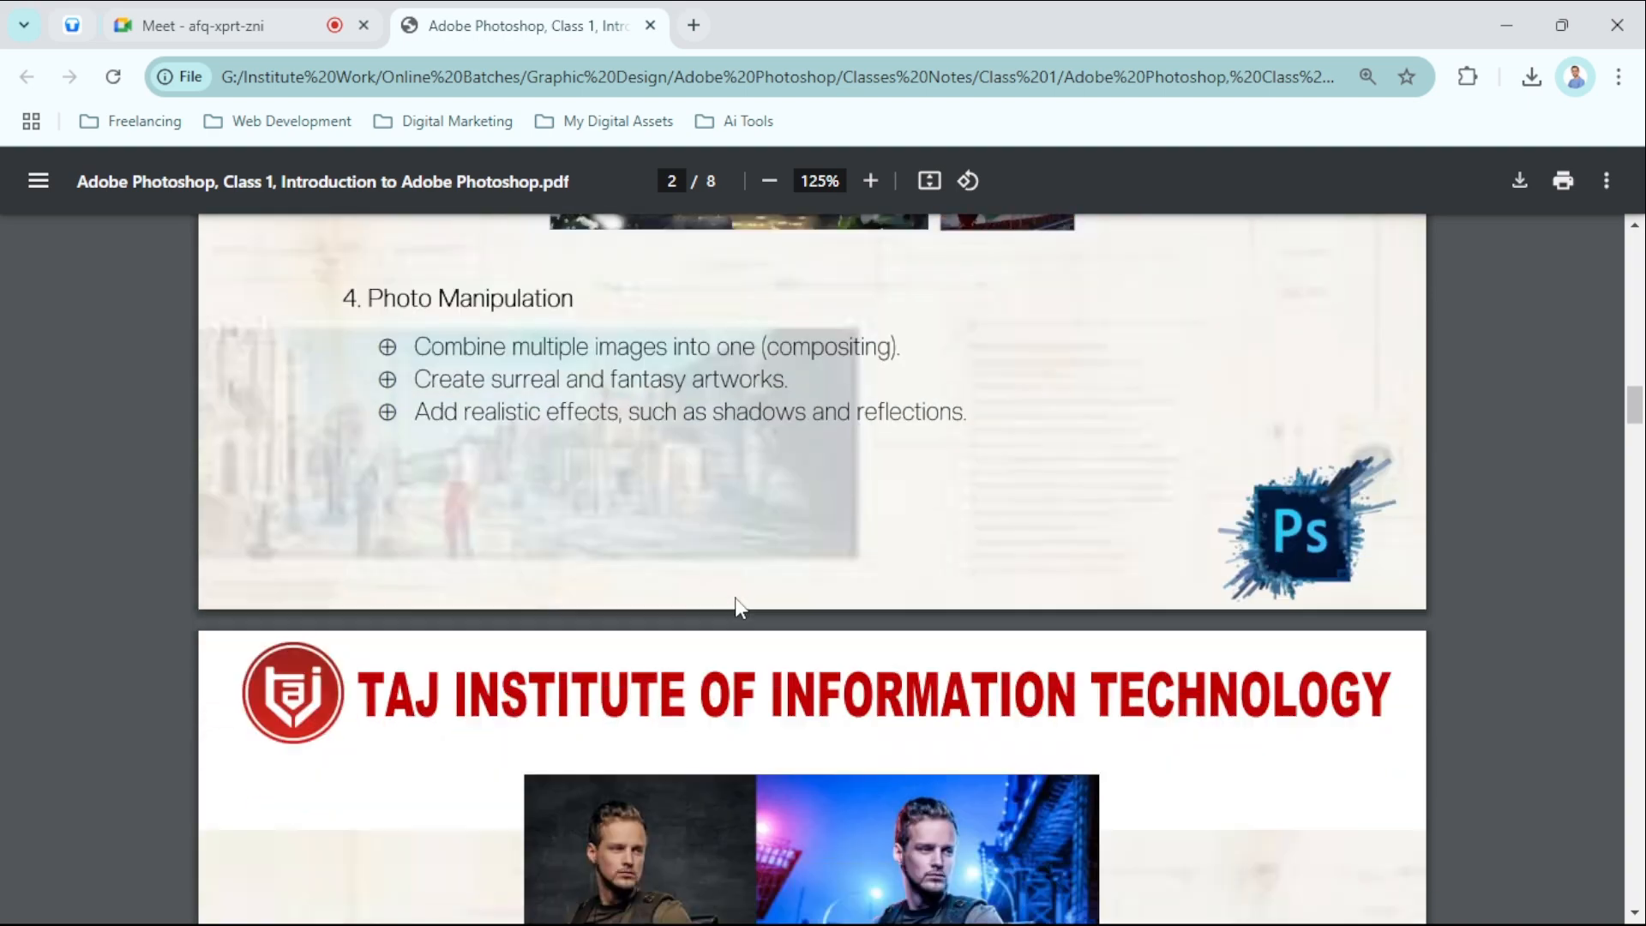
{"action": "scroll", "coordinate": [759, 600], "scroll_direction": "down", "scroll_amount": 8}
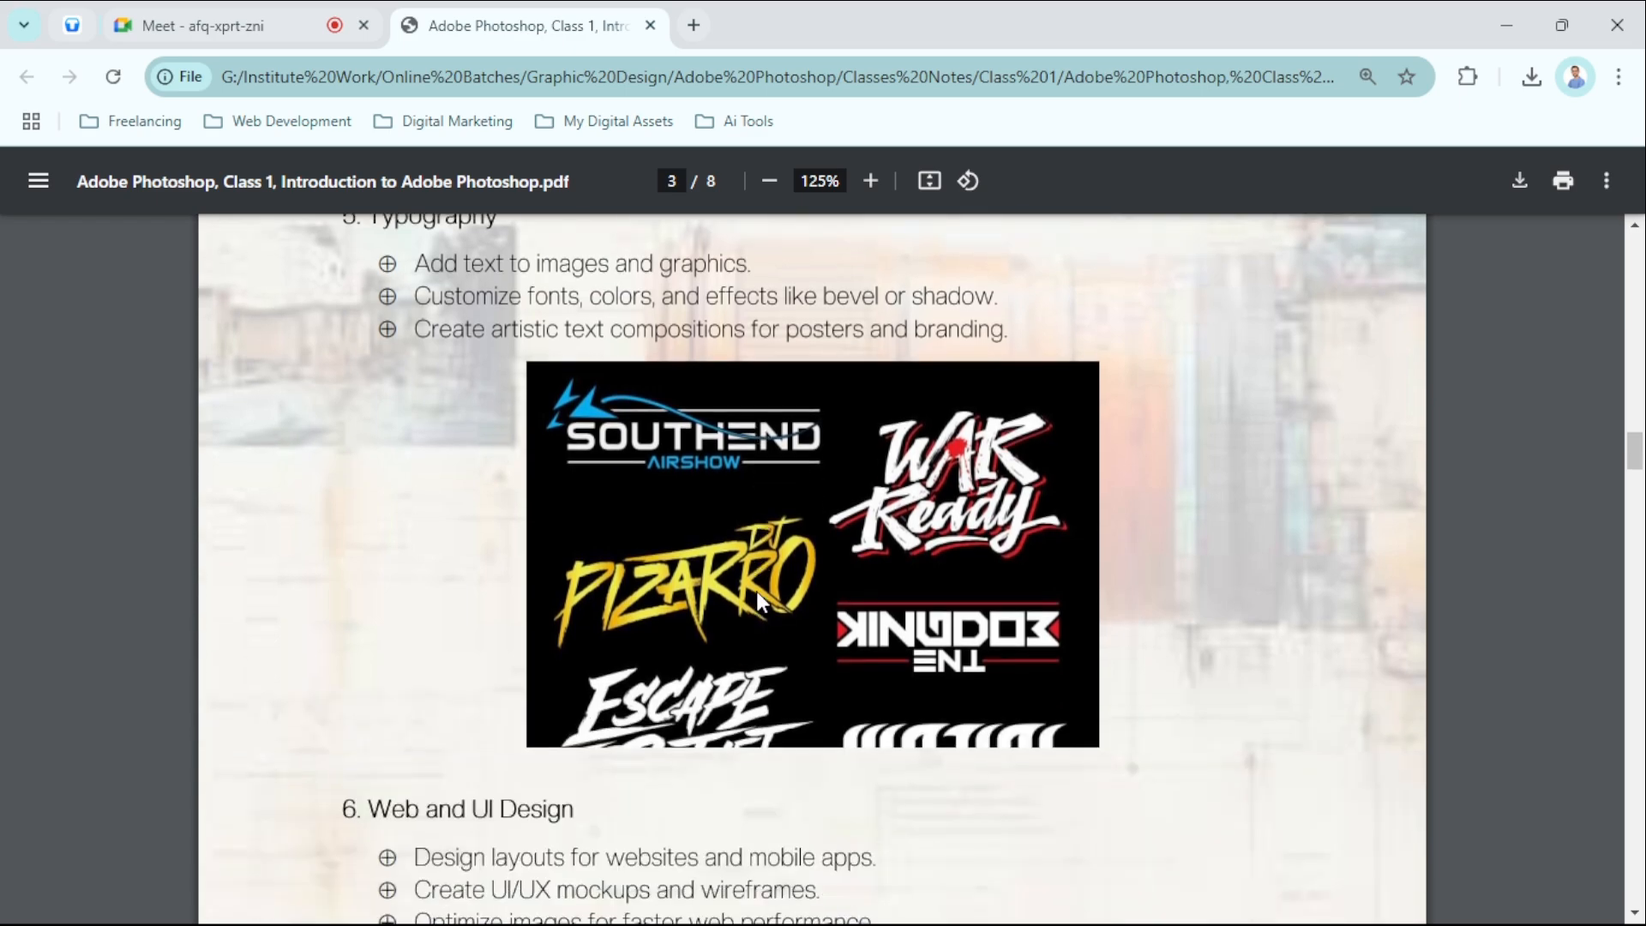
{"action": "scroll", "coordinate": [766, 597], "scroll_direction": "down", "scroll_amount": 20}
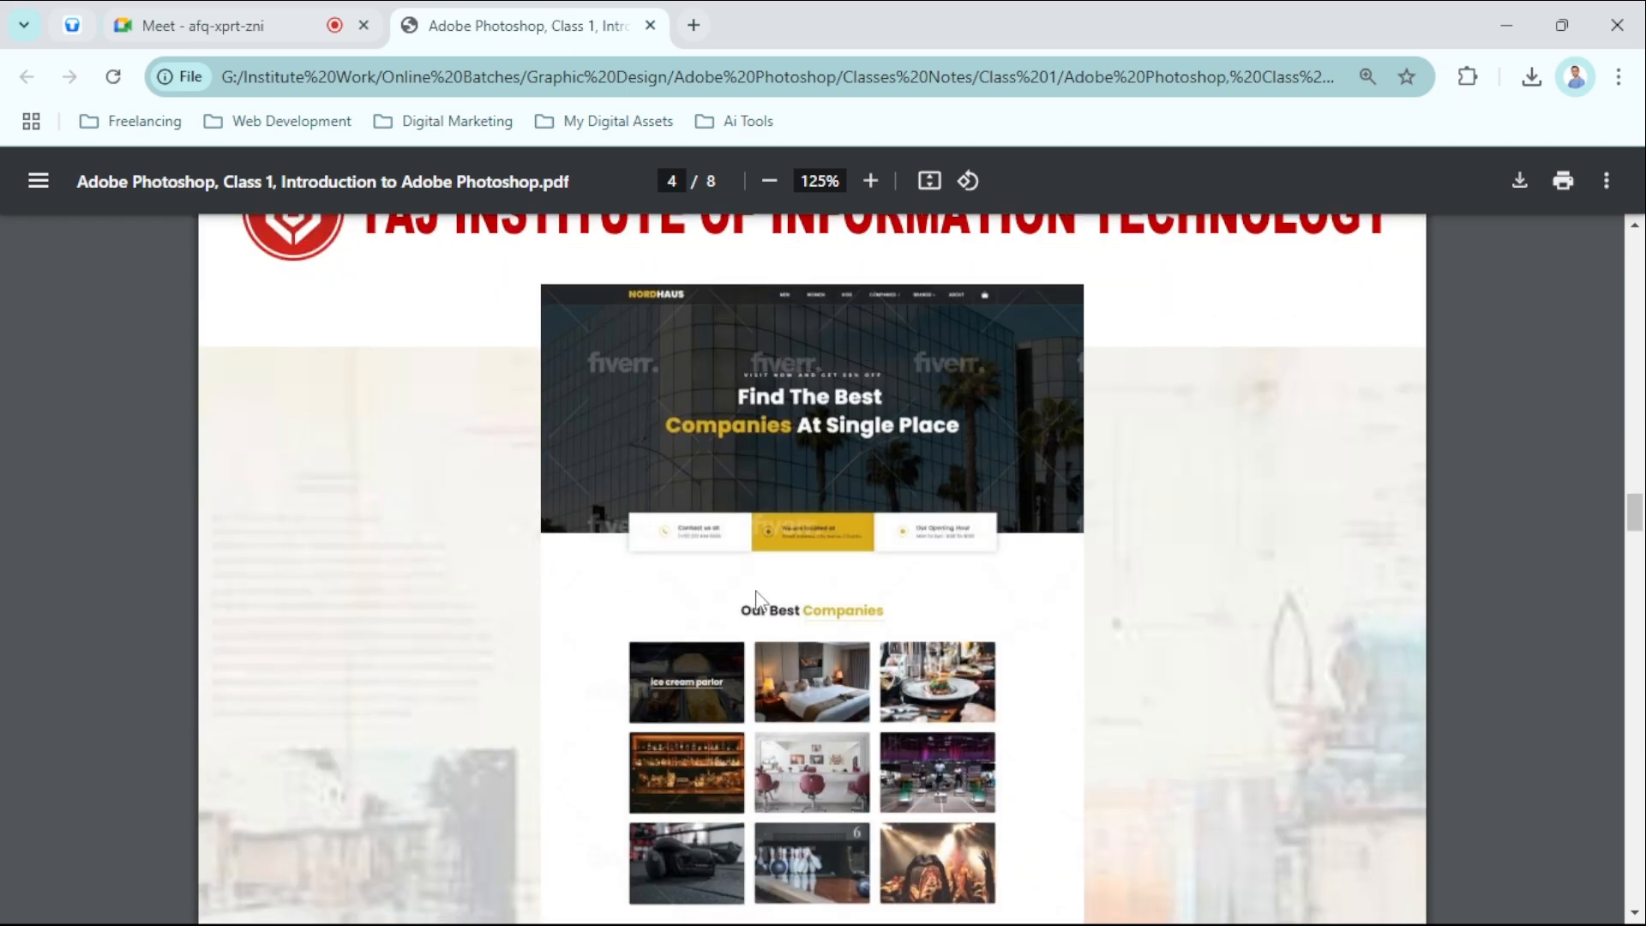
- Examine the labelled Photoshop interface diagram on page 7 of the class notes
{"action": "scroll", "coordinate": [765, 614], "scroll_direction": "down", "scroll_amount": 15}
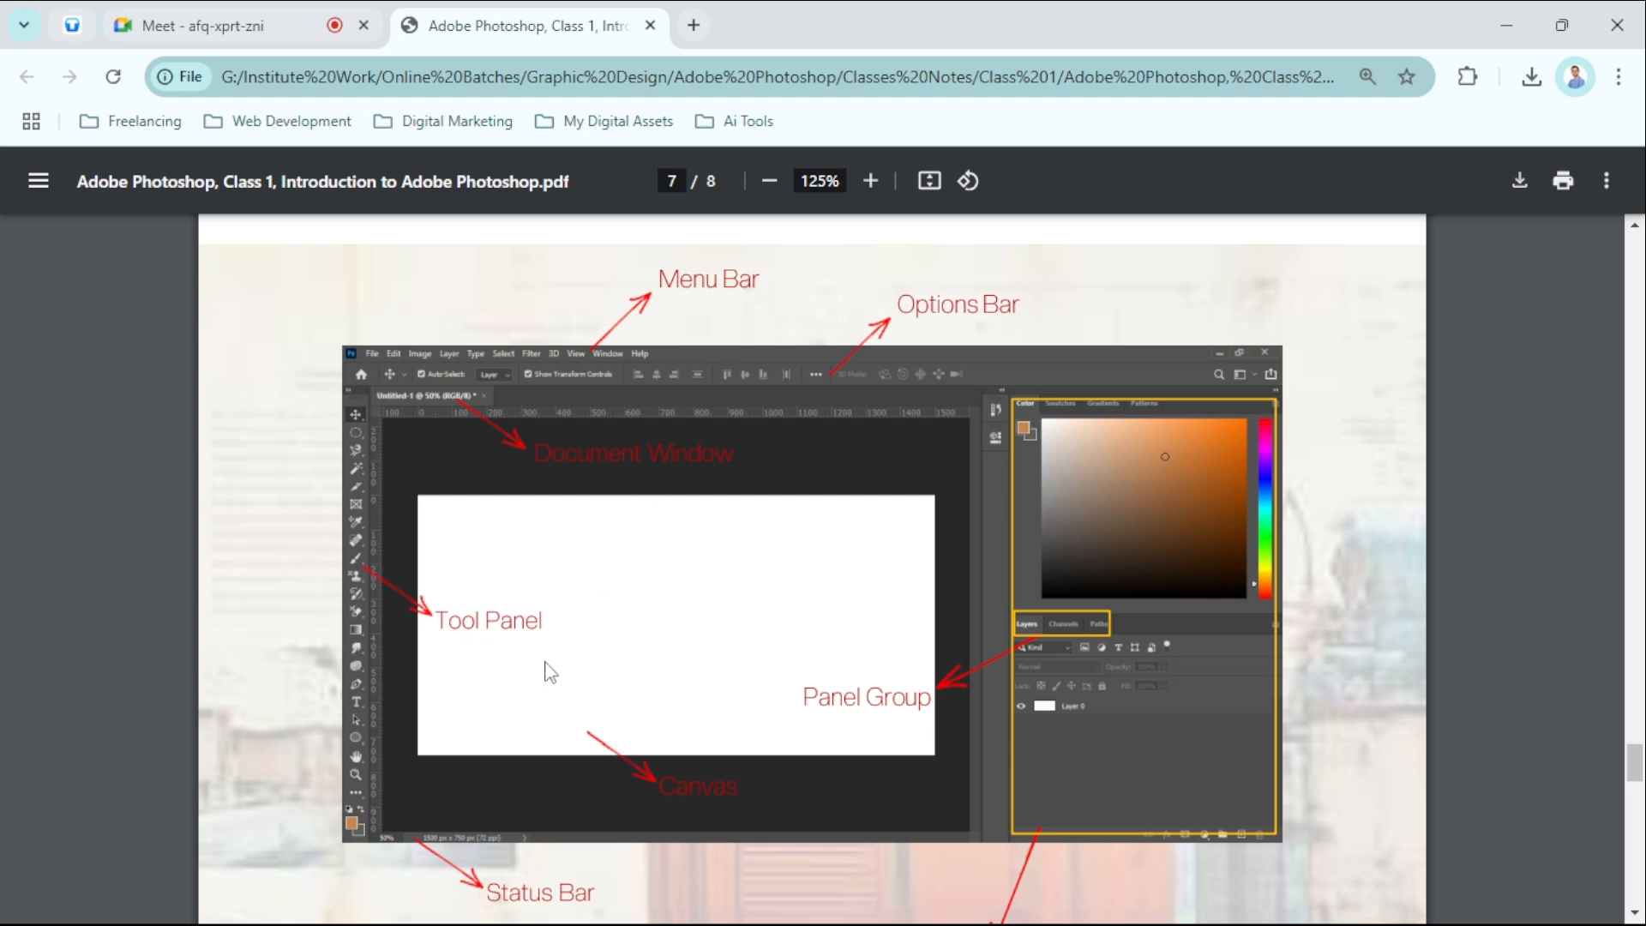
{"action": "scroll", "coordinate": [550, 673], "scroll_direction": "down", "scroll_amount": 1}
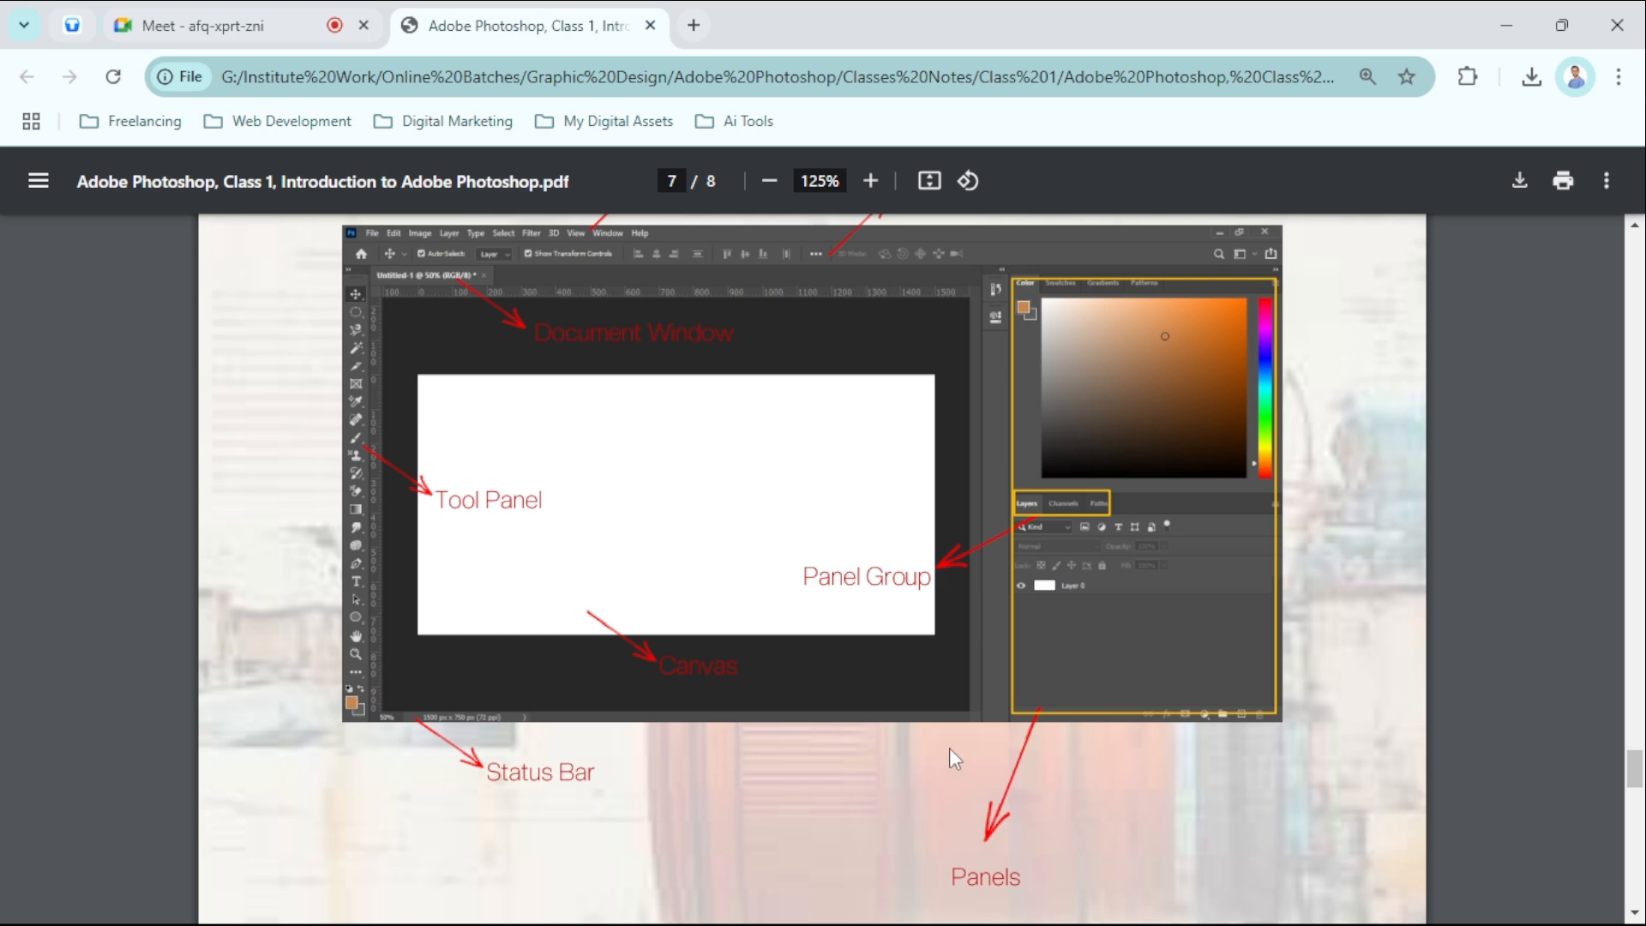
{"action": "scroll", "coordinate": [946, 740], "scroll_direction": "down", "scroll_amount": 3}
{"action": "scroll", "coordinate": [951, 725], "scroll_direction": "up", "scroll_amount": 2}
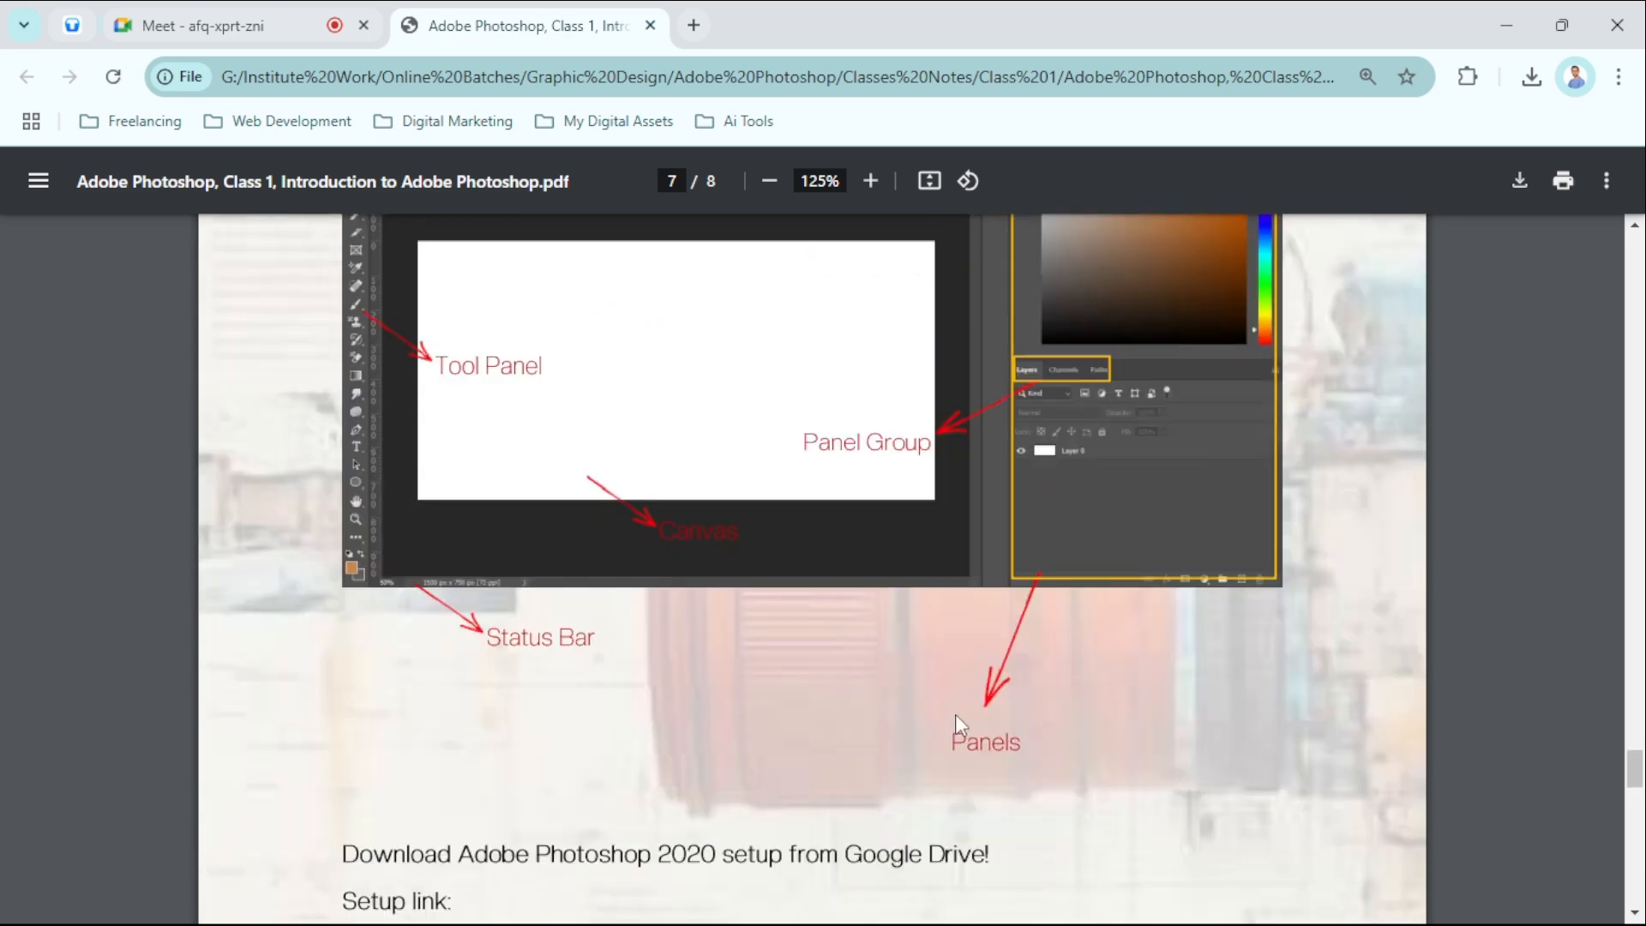
{"action": "scroll", "coordinate": [955, 713], "scroll_direction": "up", "scroll_amount": 1}
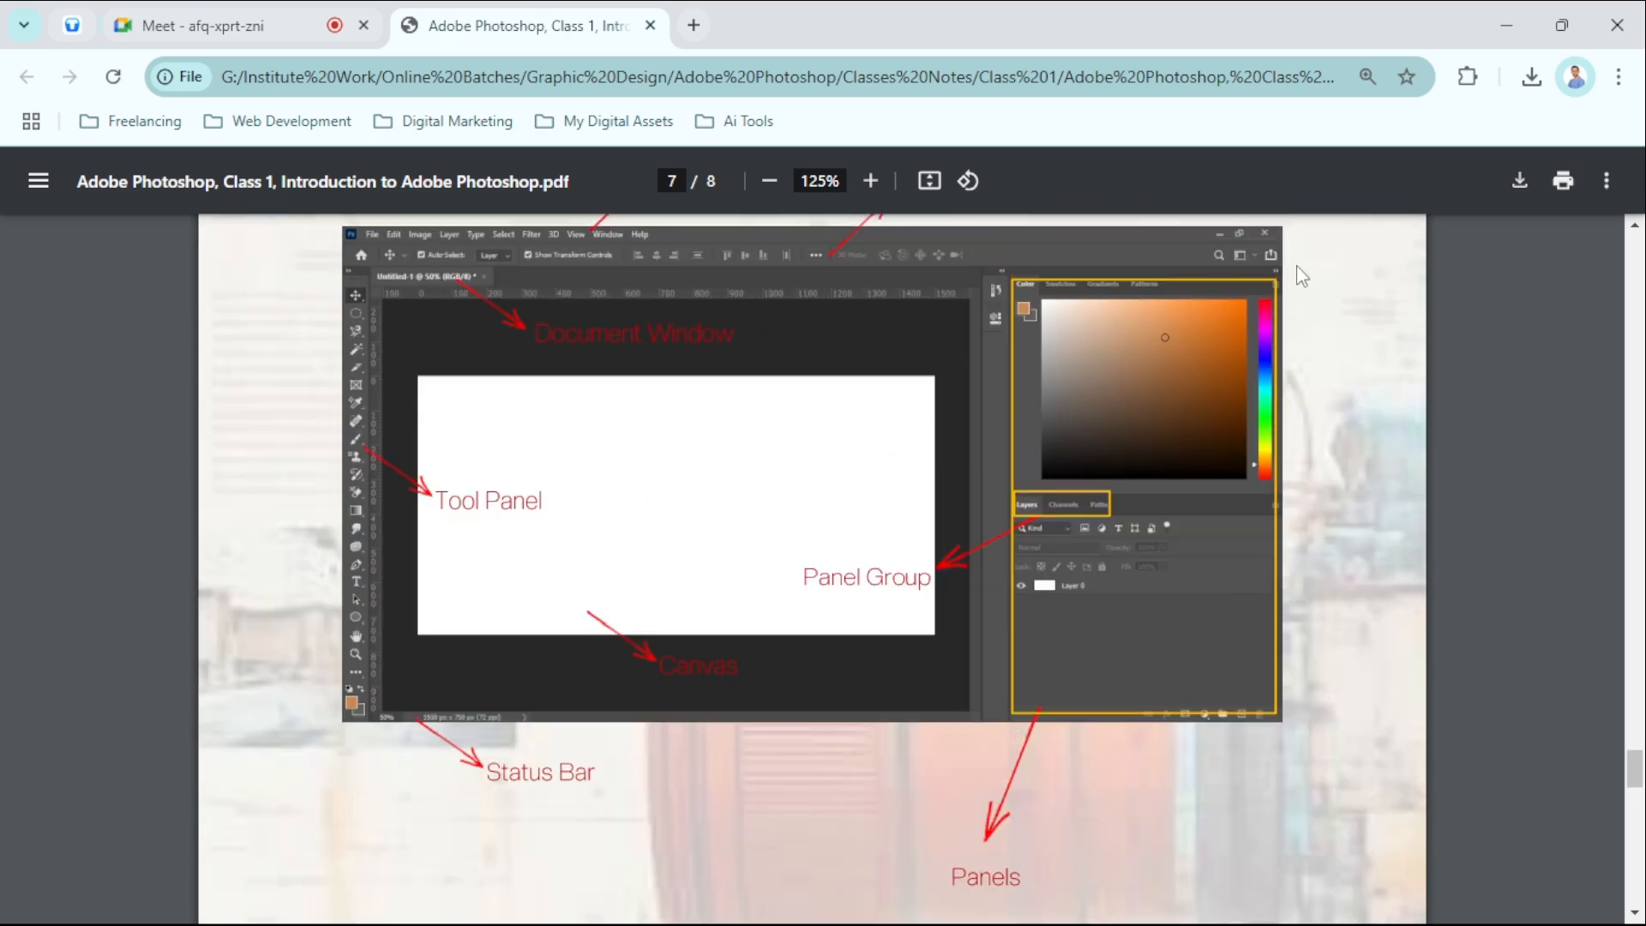
- Check the Google Meet call briefly, and minimize the browser and File Explorer windows
{"action": "left_click", "coordinate": [285, 26]}
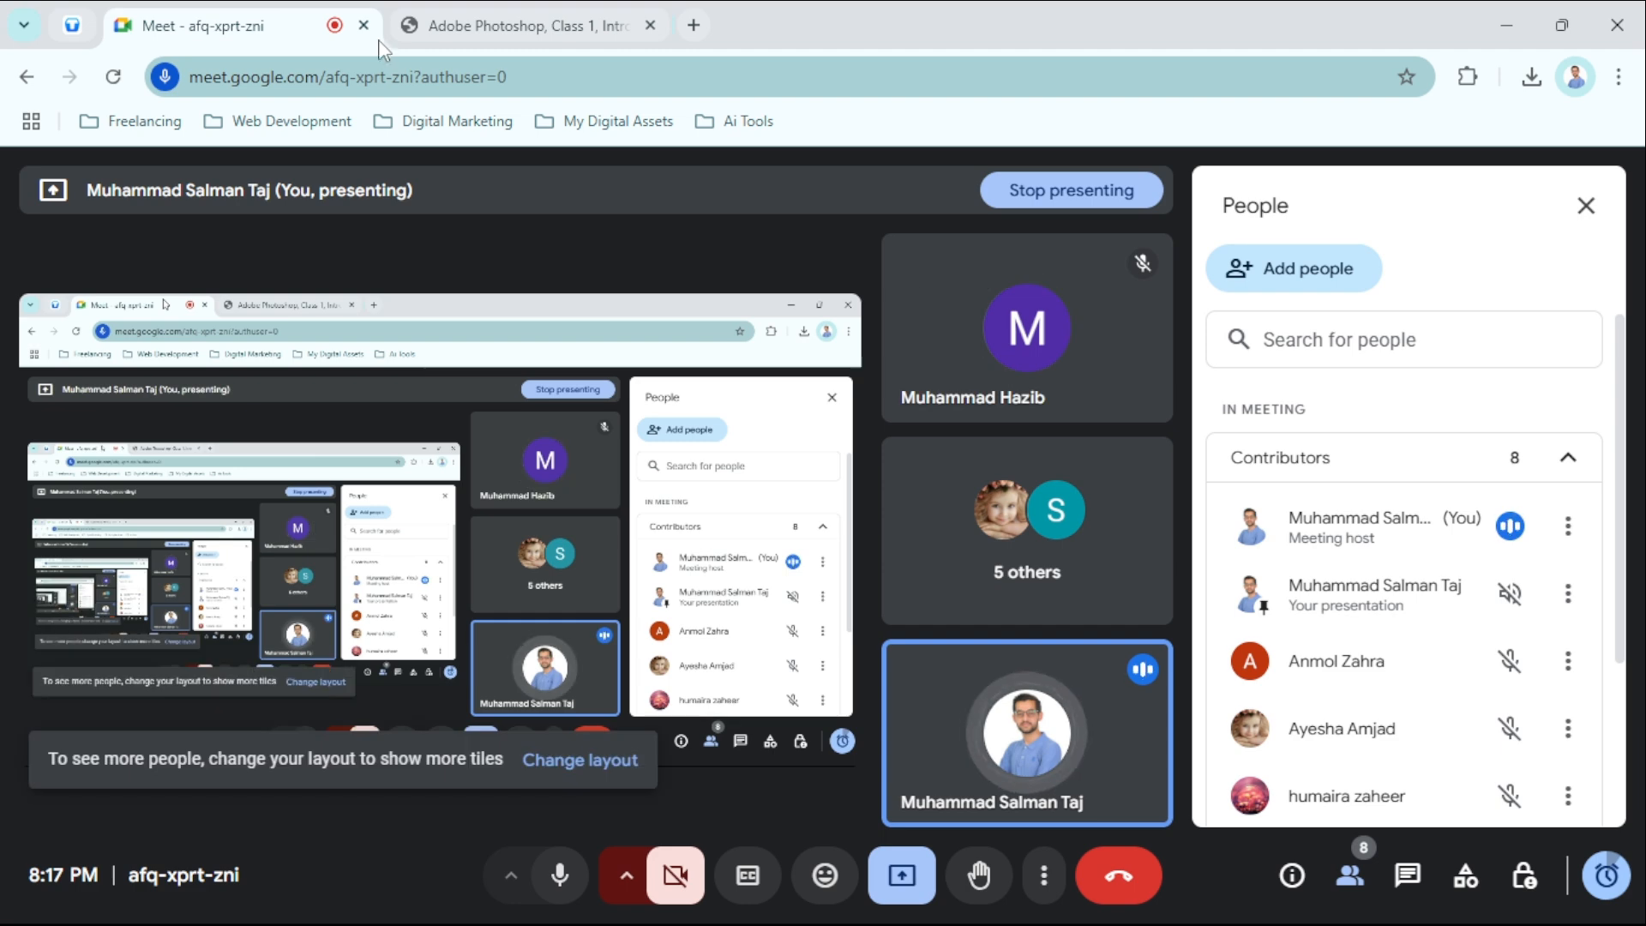
{"action": "left_click", "coordinate": [552, 17]}
{"action": "left_click", "coordinate": [1506, 24]}
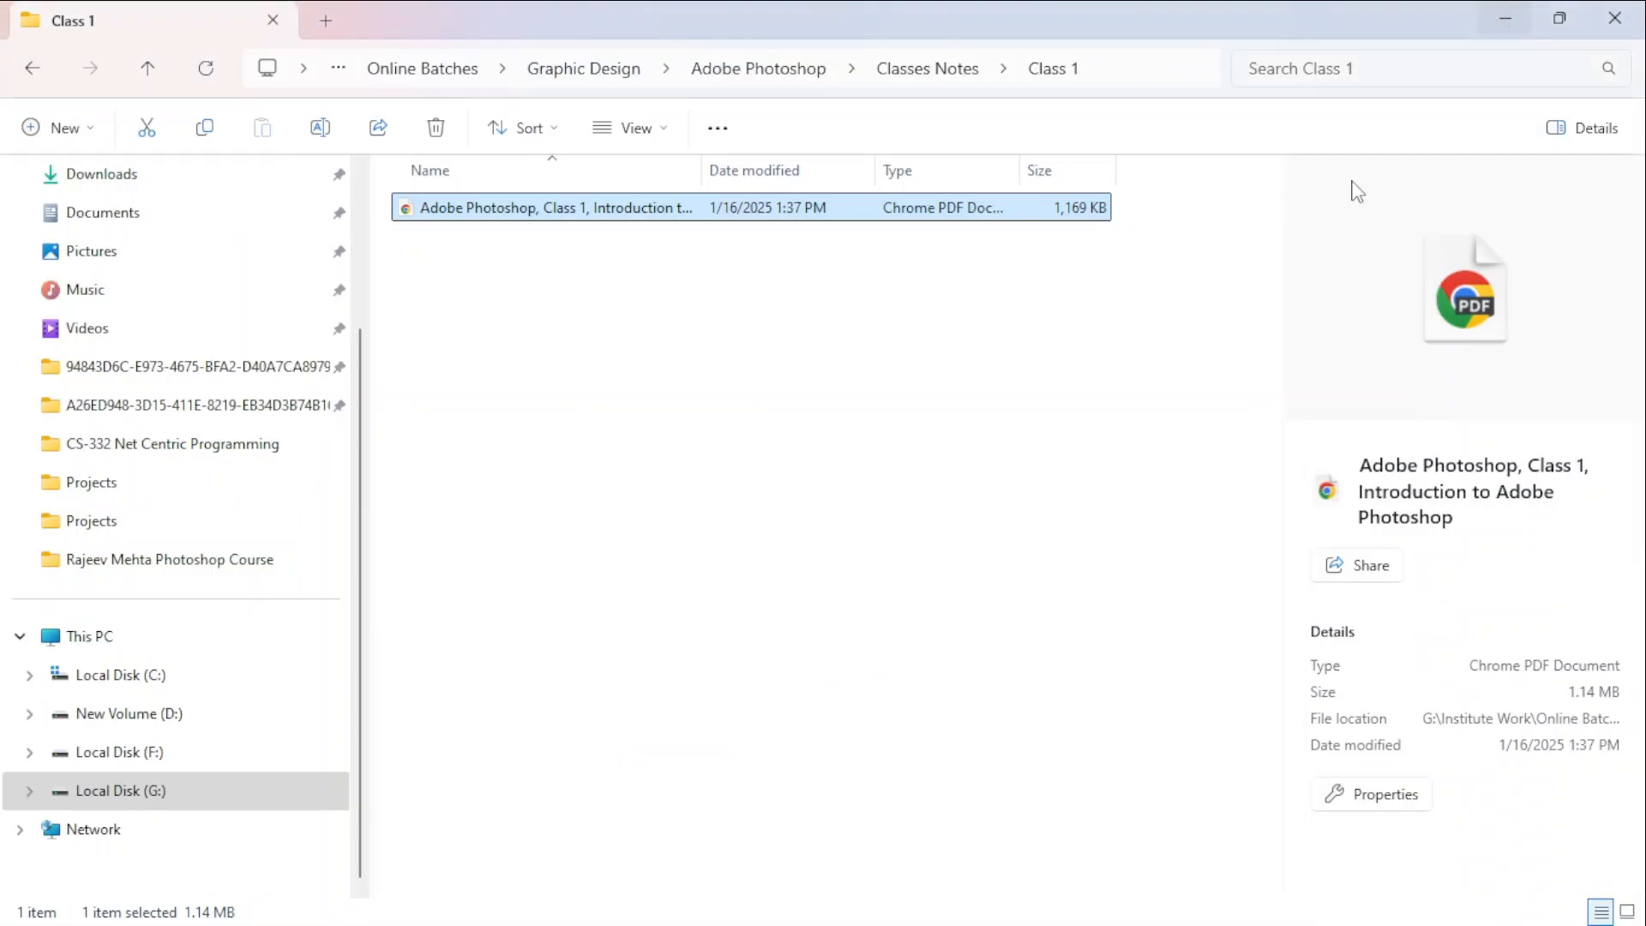
{"action": "left_click", "coordinate": [1496, 22]}
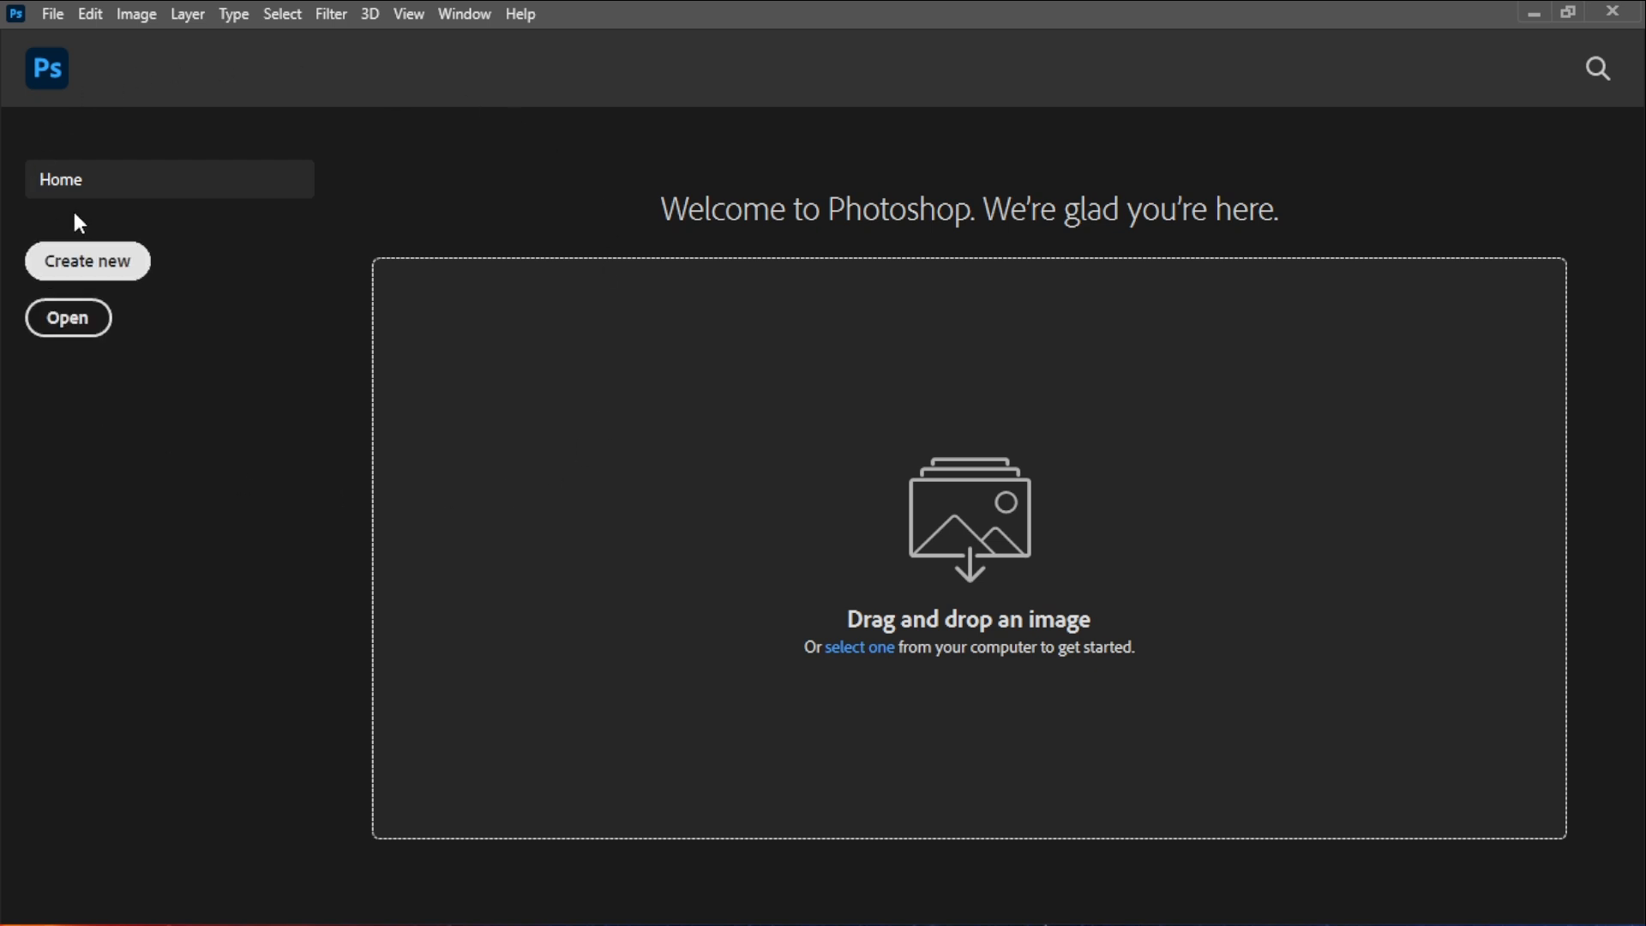
- In Photoshop's new document setup, delete the saved Project Testing preset and keep the Youtube Thumbnail preset
{"action": "left_click", "coordinate": [105, 266]}
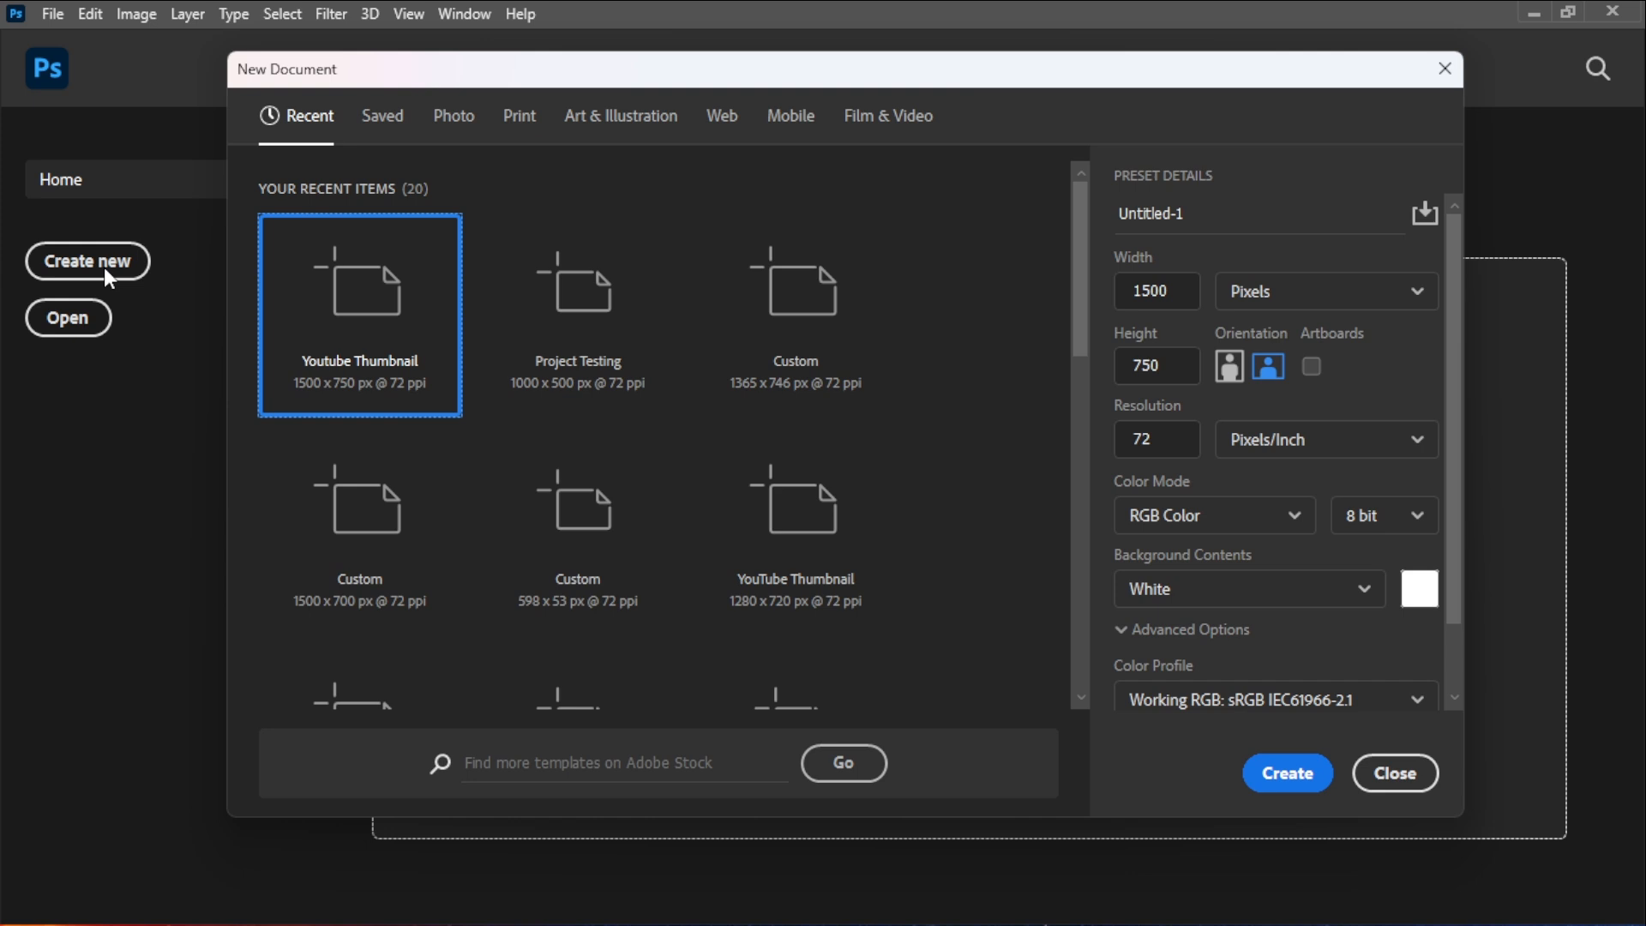
{"action": "left_click", "coordinate": [382, 118]}
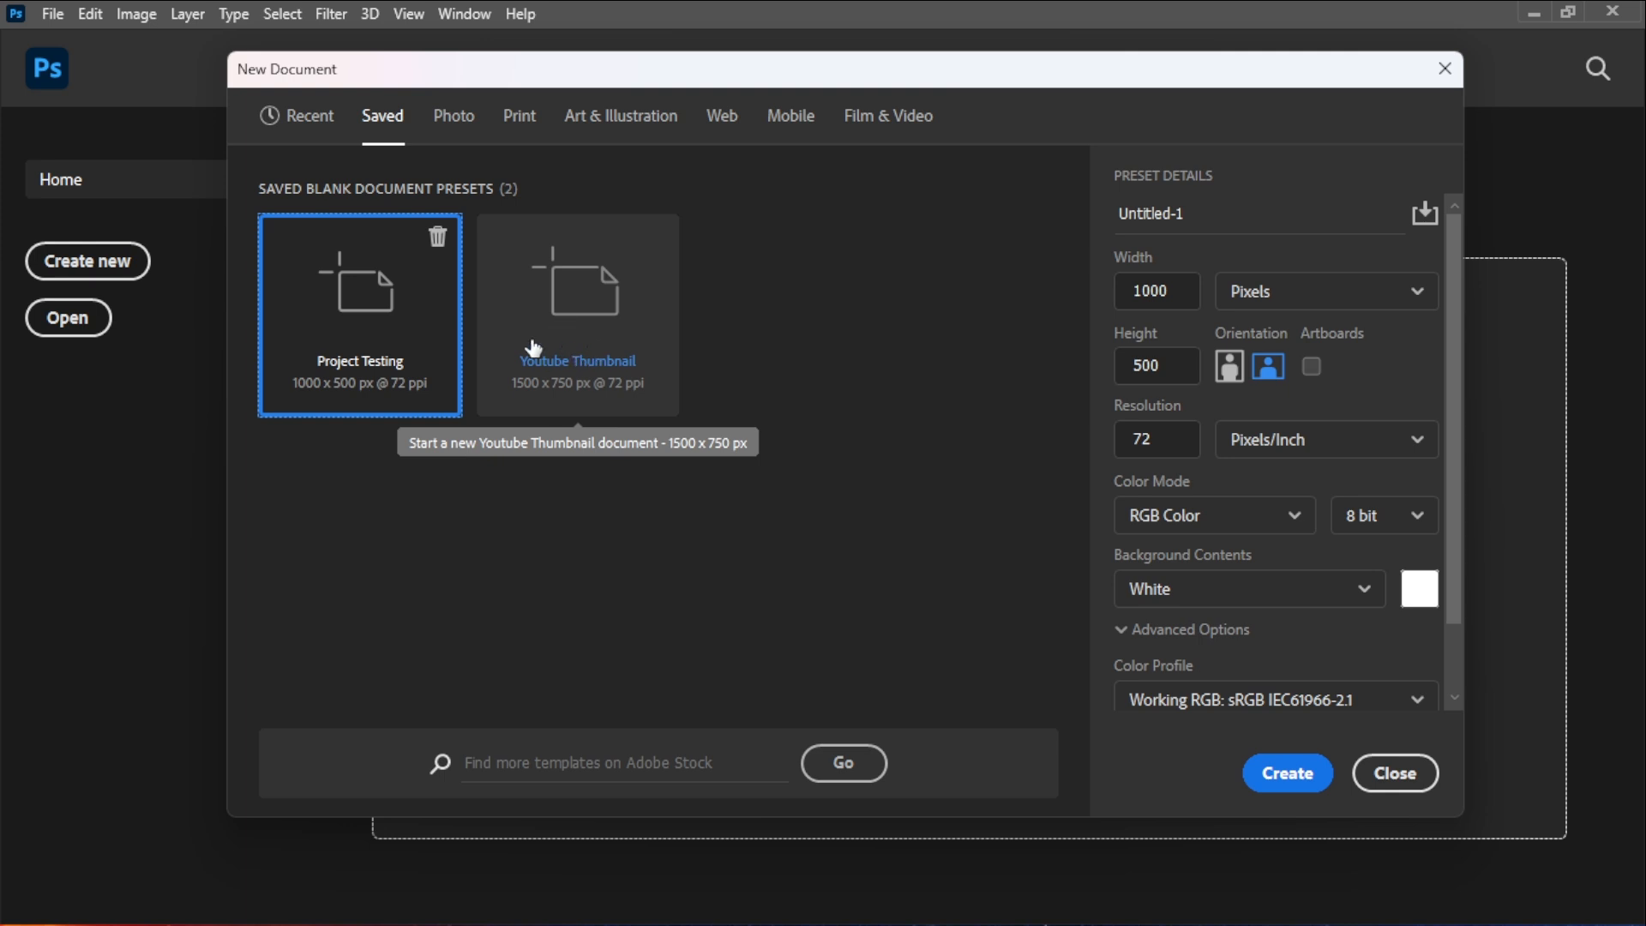
{"action": "left_click", "coordinate": [570, 322]}
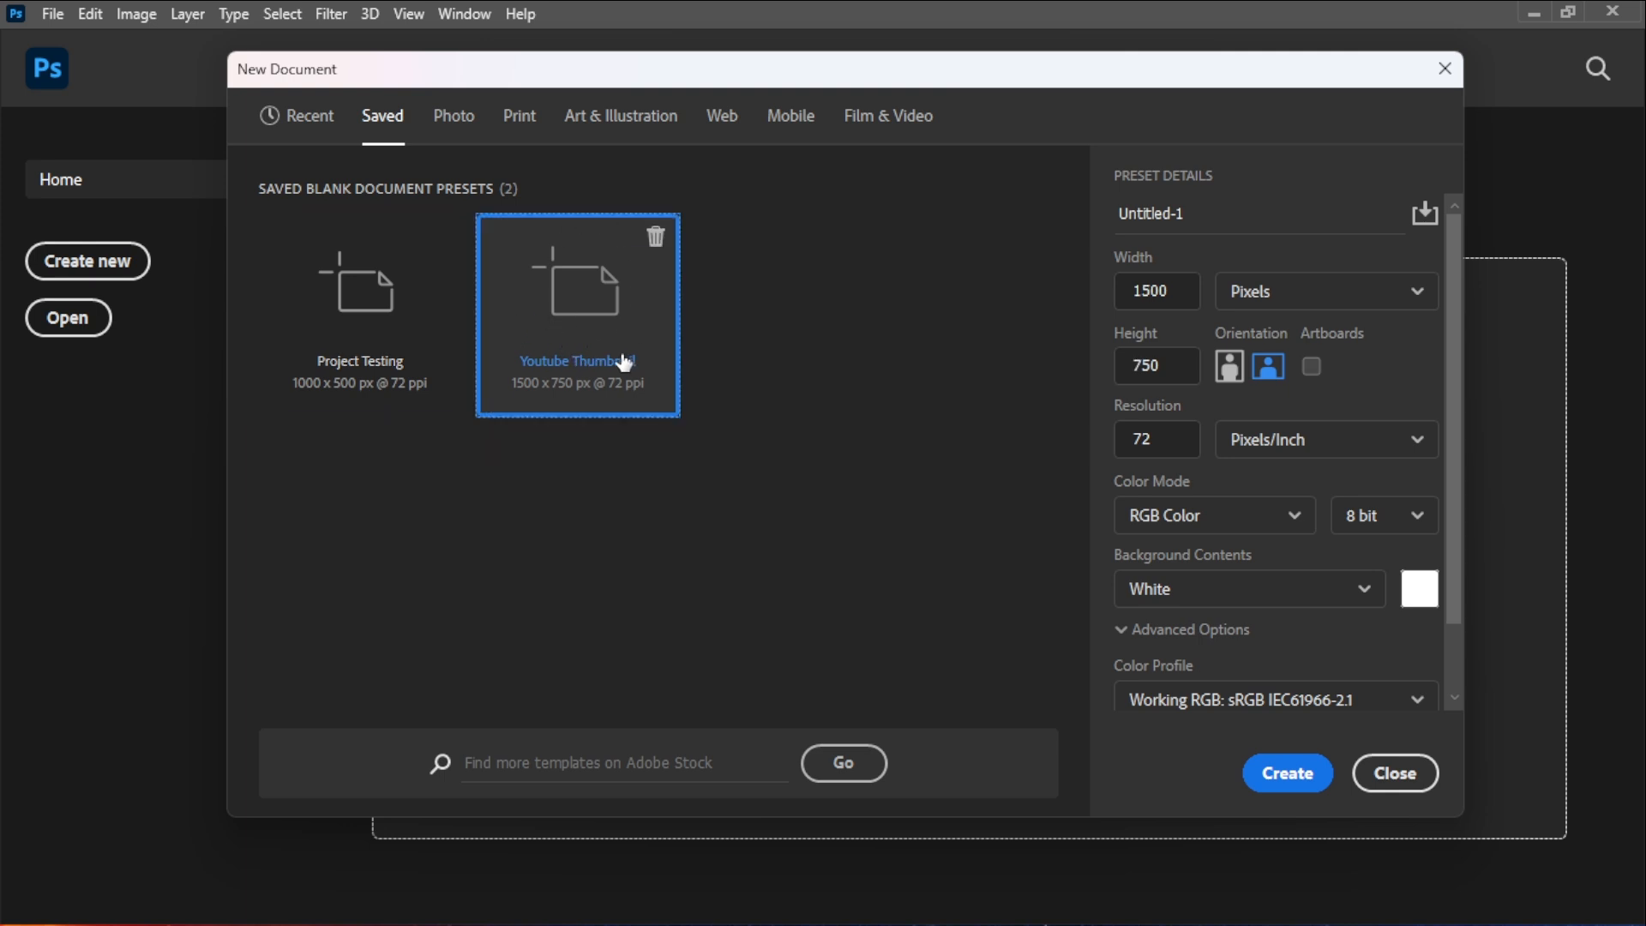
{"action": "left_click", "coordinate": [427, 295]}
{"action": "left_click", "coordinate": [438, 237]}
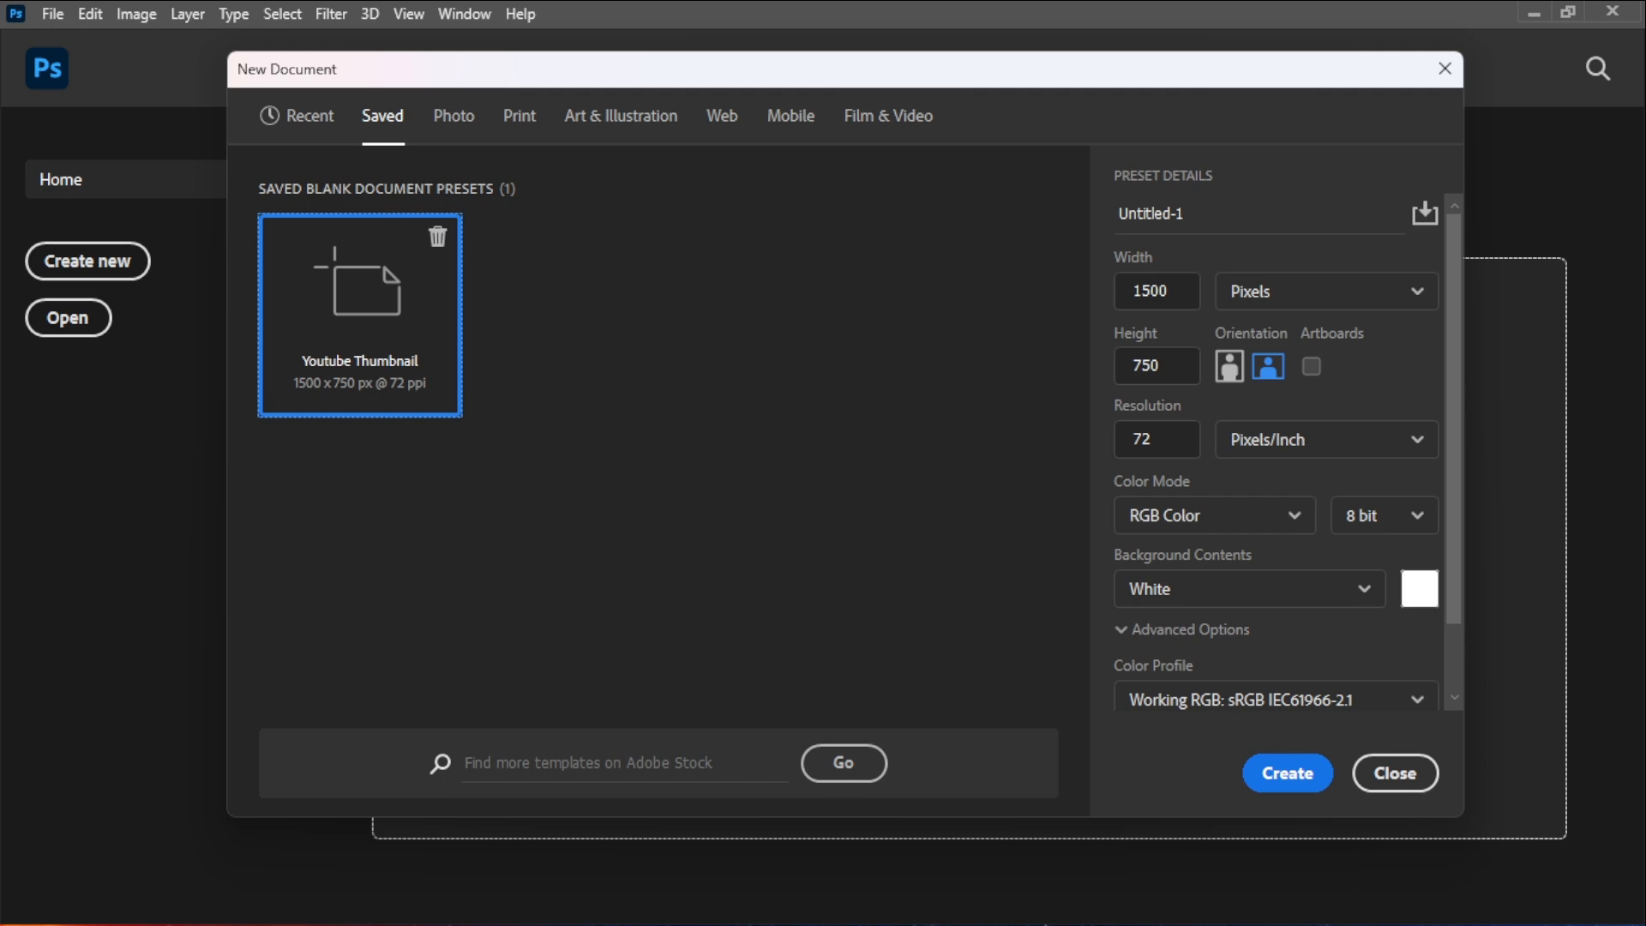
- Switch to the Google Meet call in Chrome and look through the list of participants
{"action": "mouse_move", "coordinate": [1183, 924]}
{"action": "mouse_move", "coordinate": [1070, 903]}
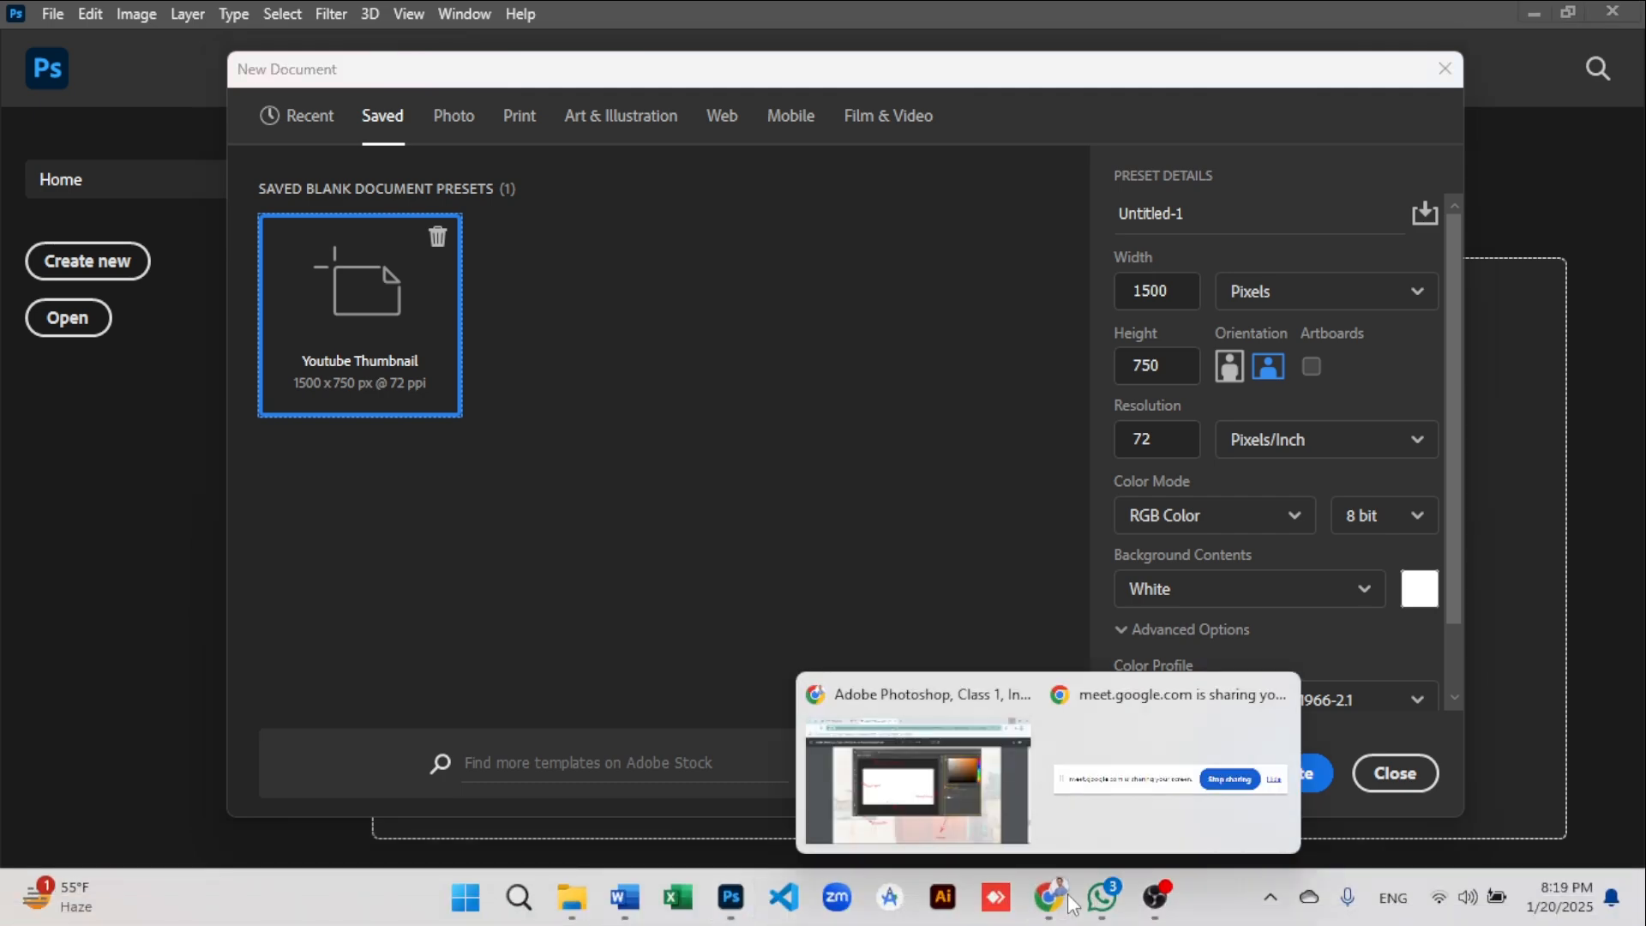
{"action": "left_click", "coordinate": [1001, 794]}
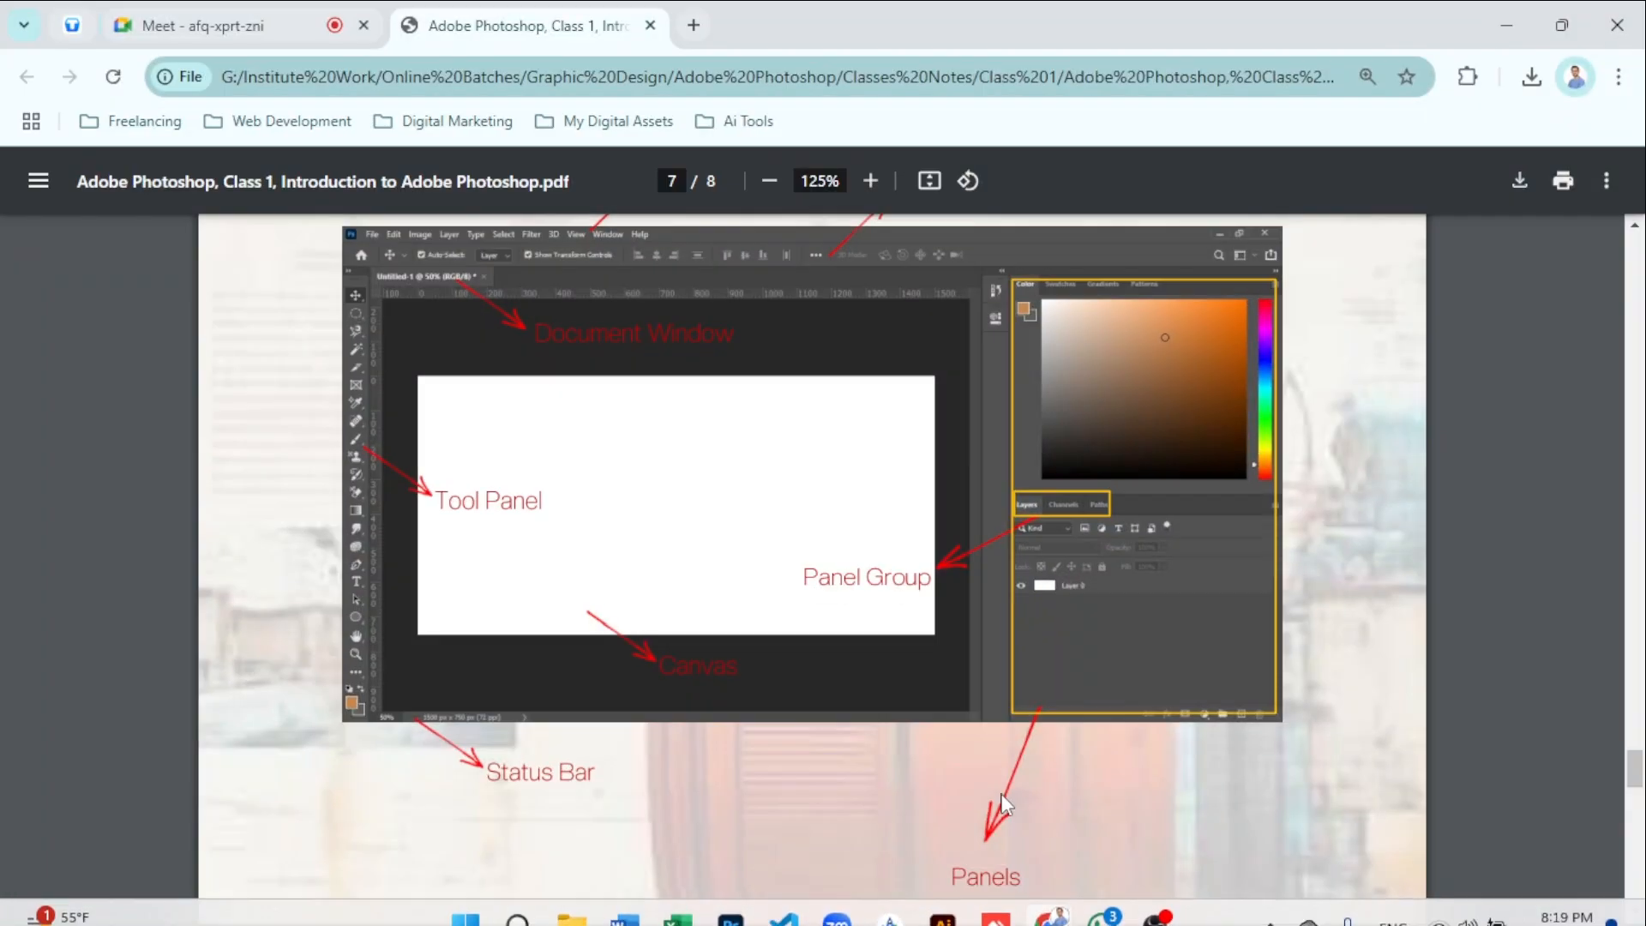
{"action": "left_click", "coordinate": [269, 26]}
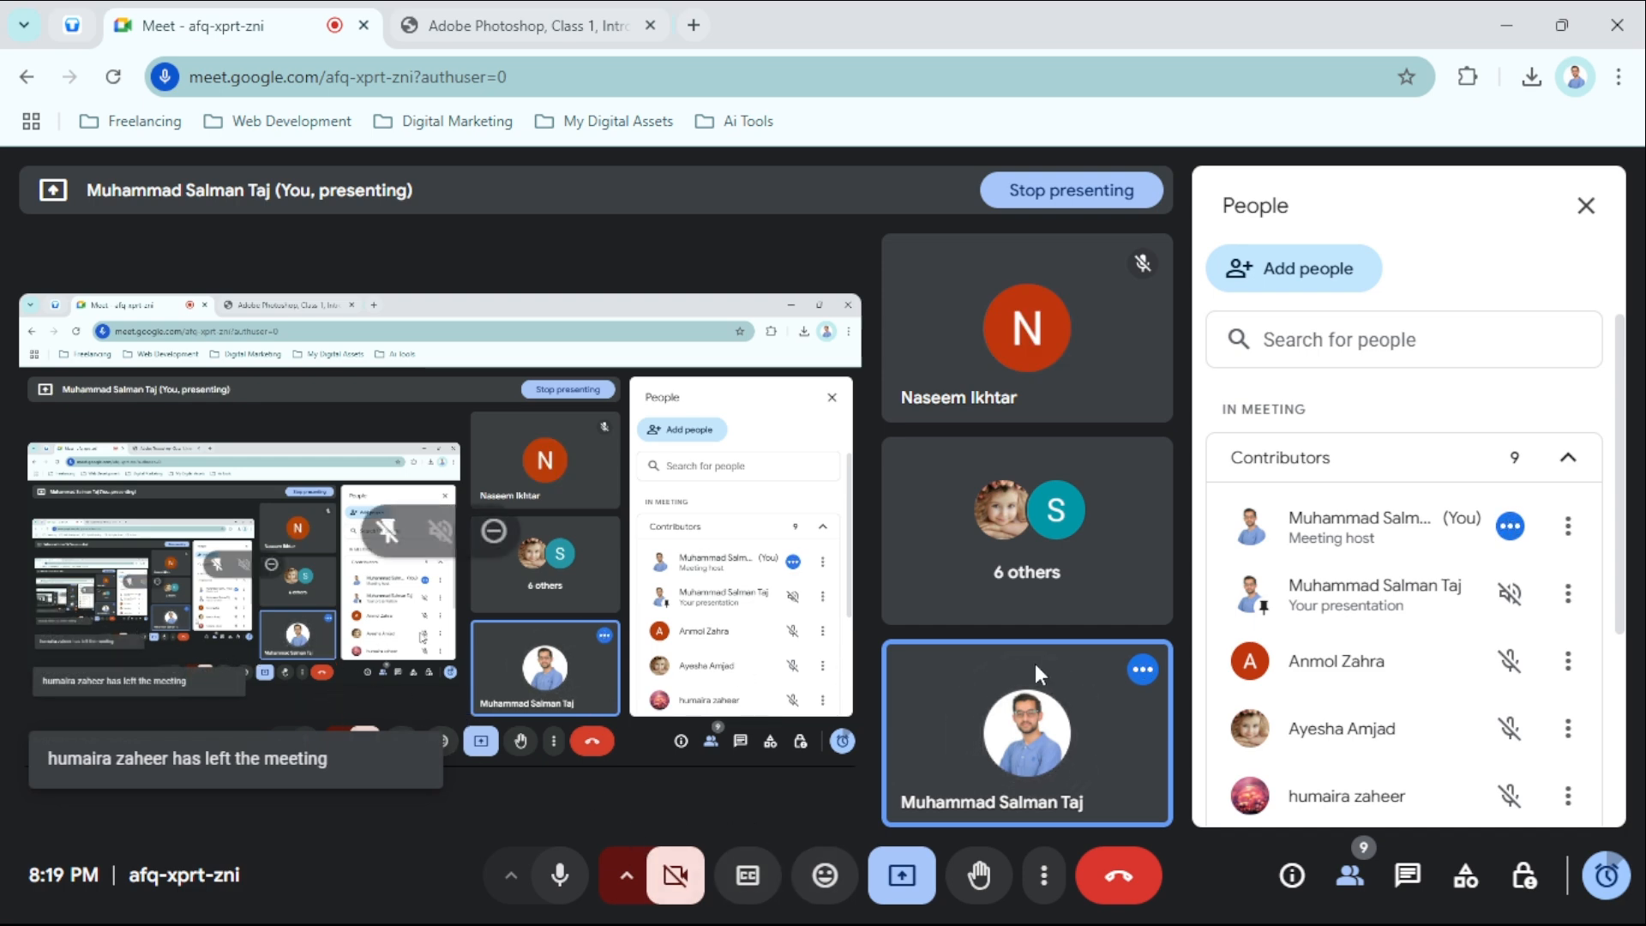
{"action": "scroll", "coordinate": [1325, 590], "scroll_direction": "down", "scroll_amount": 4}
{"action": "scroll", "coordinate": [1324, 590], "scroll_direction": "up", "scroll_amount": 5}
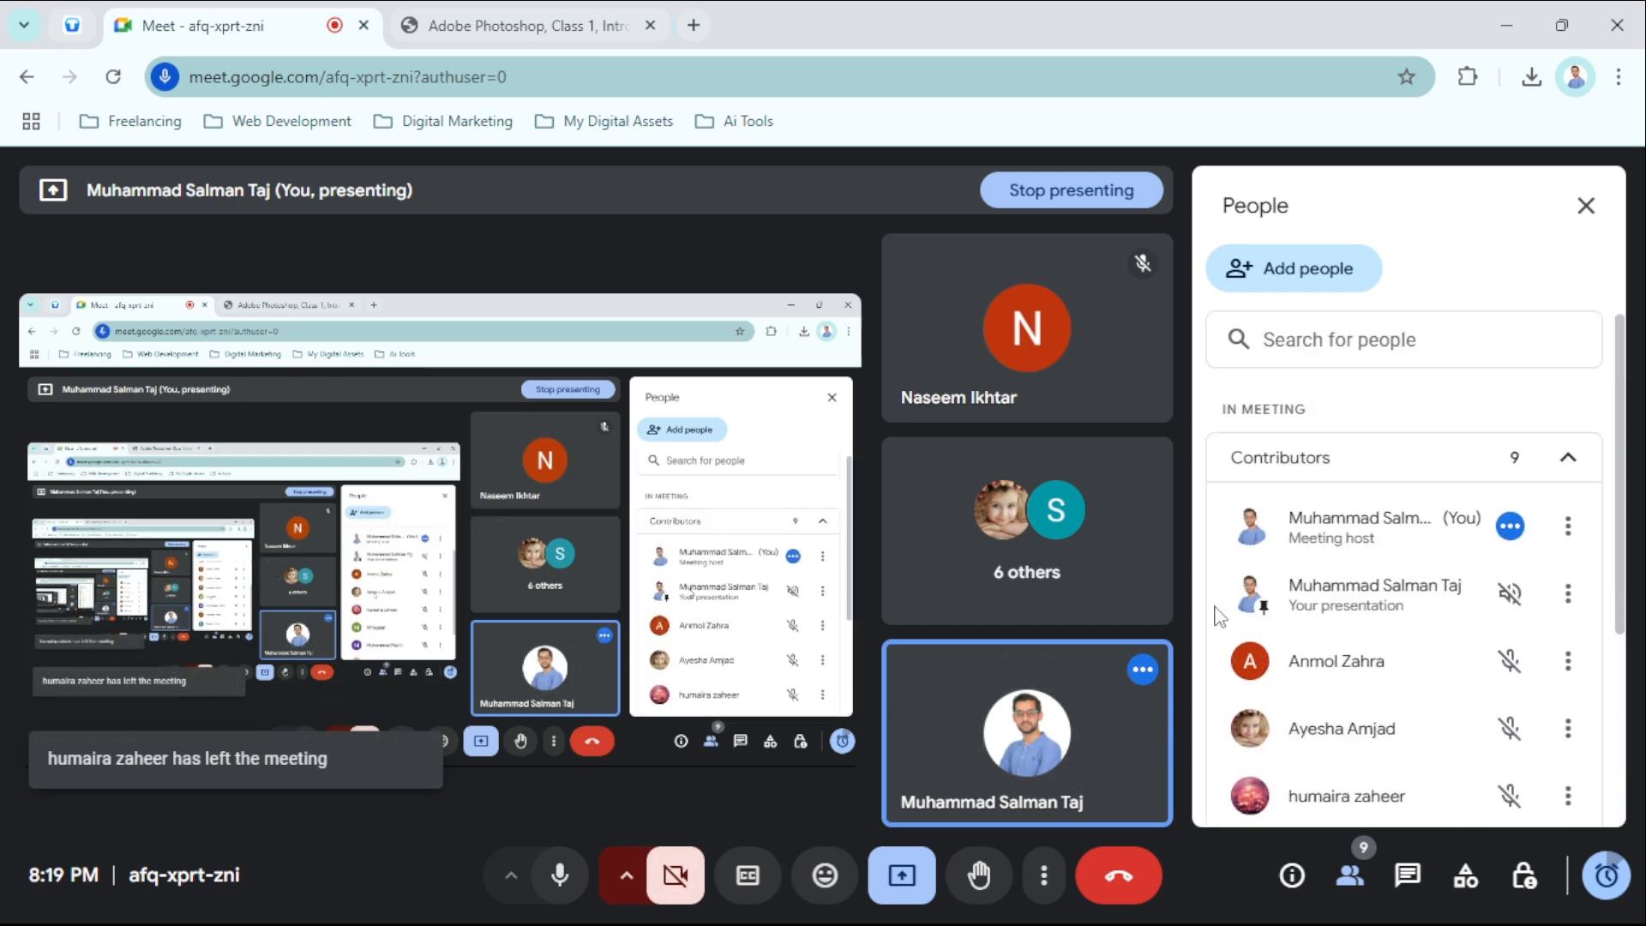
- Restart the Meet presentation by sharing the entire screen, and admit the participant waiting to join
{"action": "left_click", "coordinate": [894, 883]}
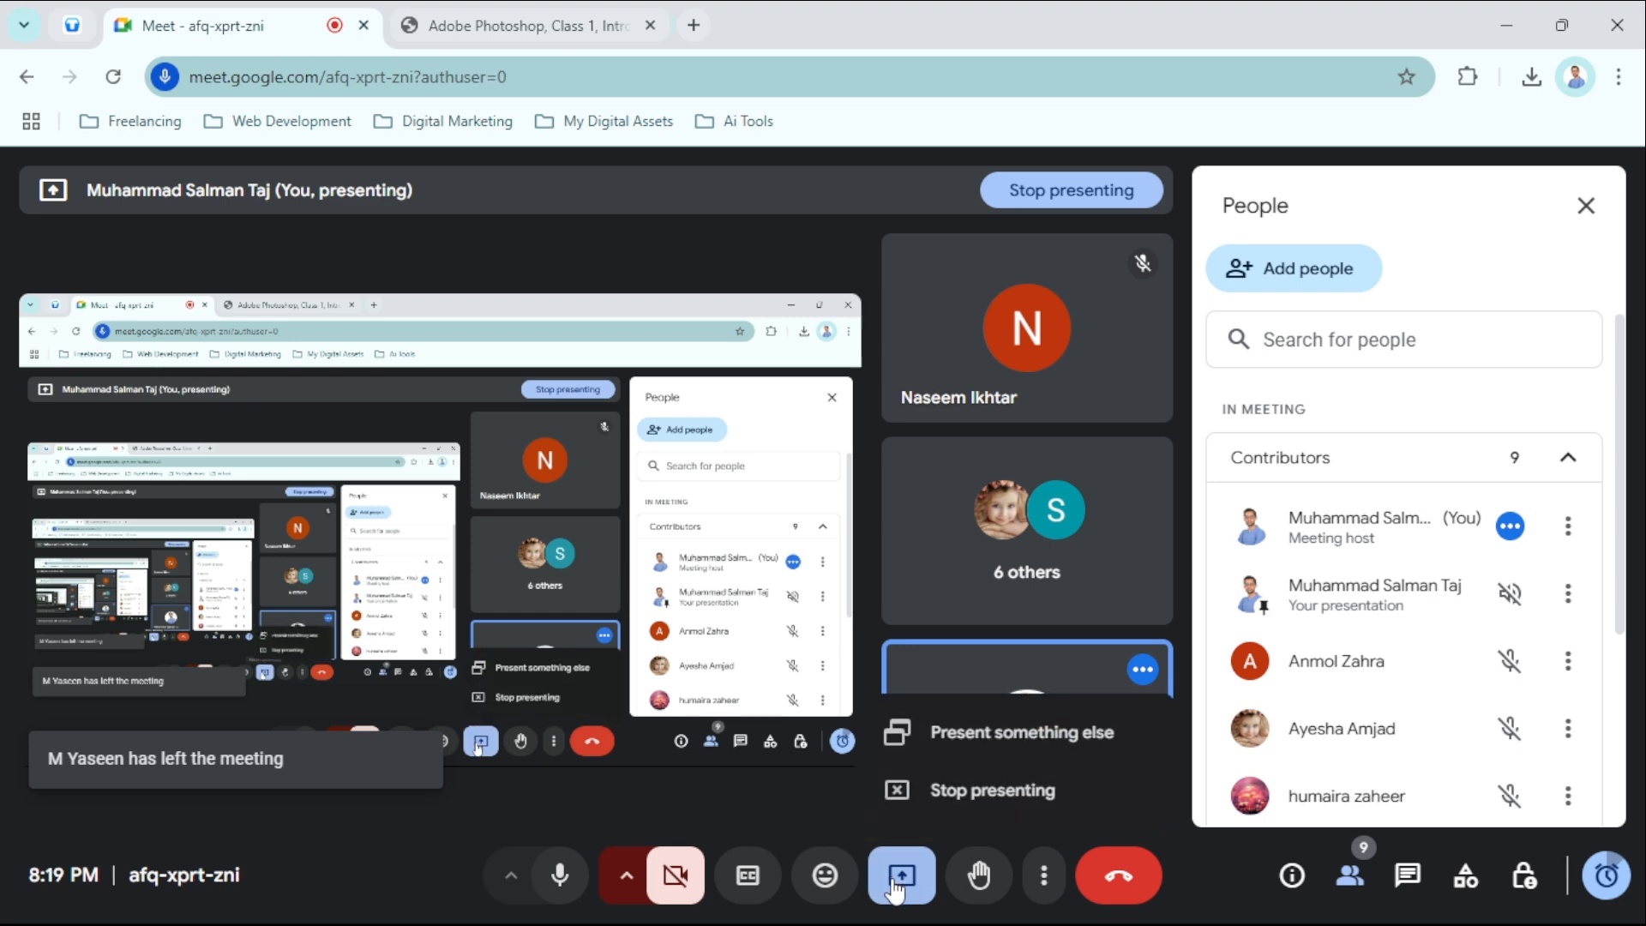
{"action": "left_click", "coordinate": [939, 802]}
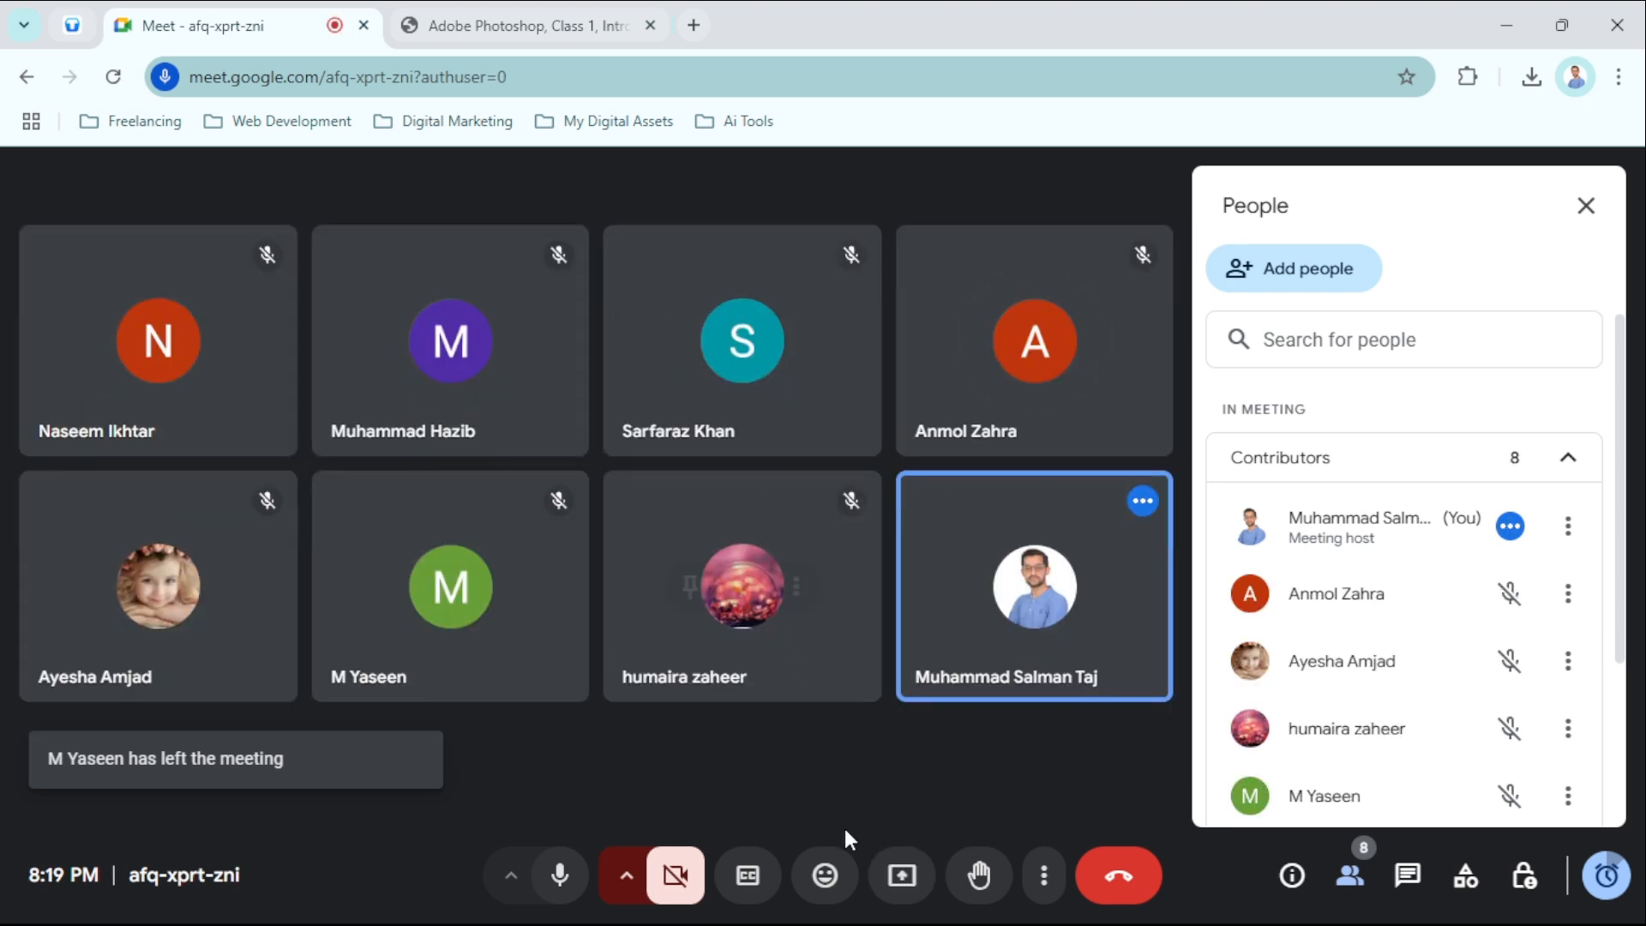
{"action": "left_click", "coordinate": [899, 878]}
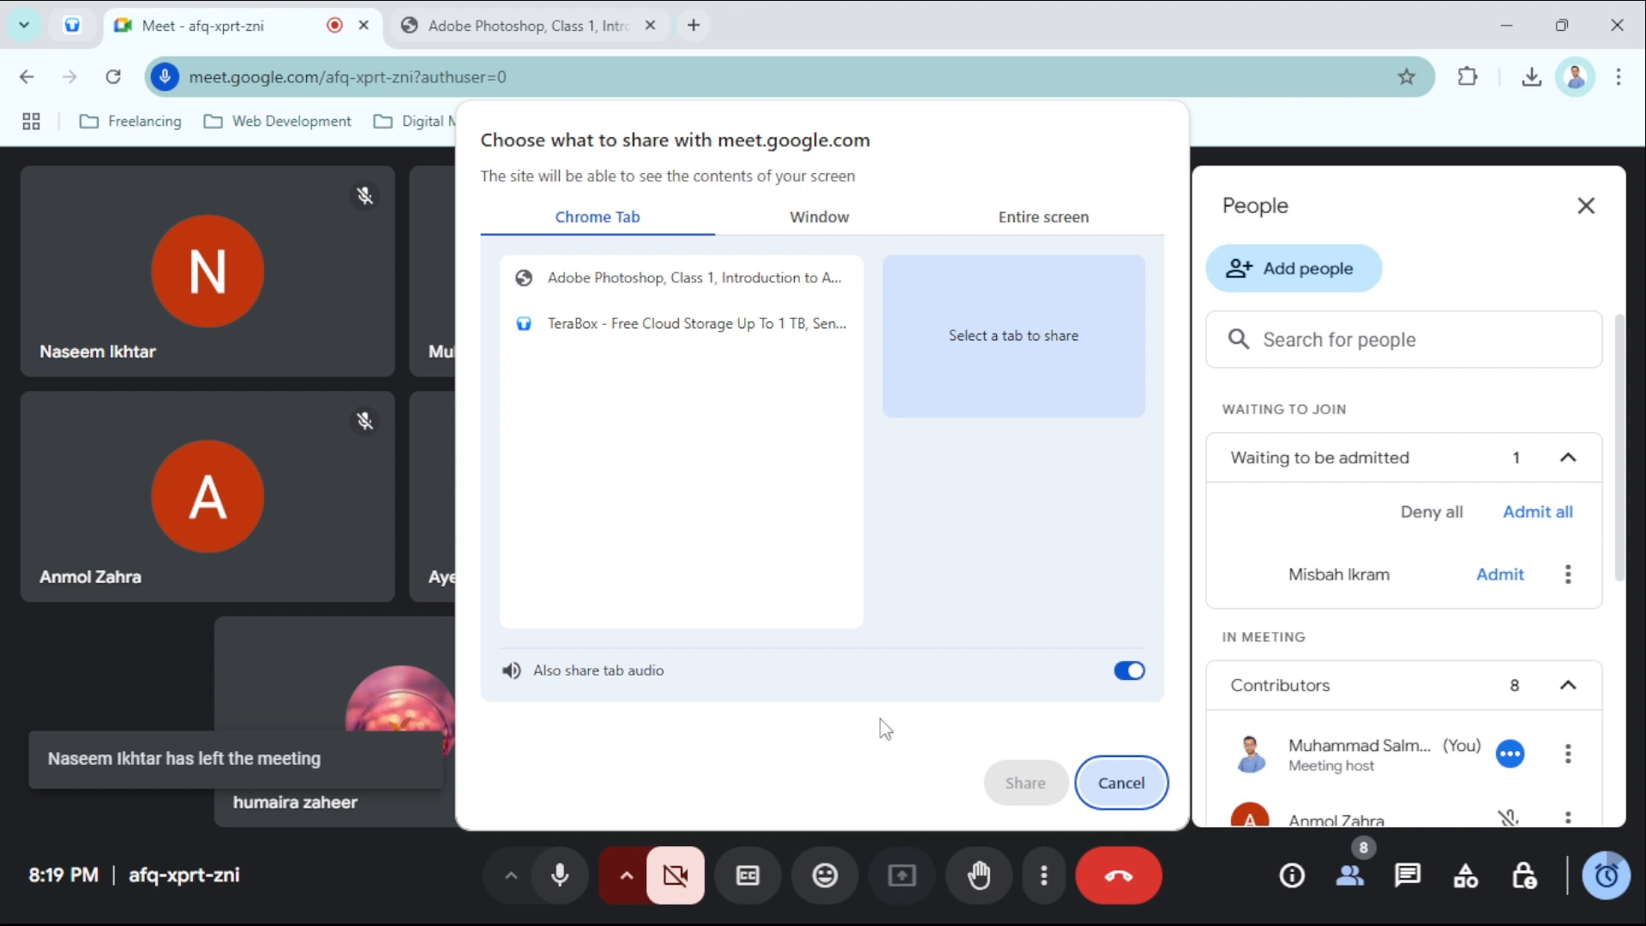
{"action": "left_click", "coordinate": [1026, 218]}
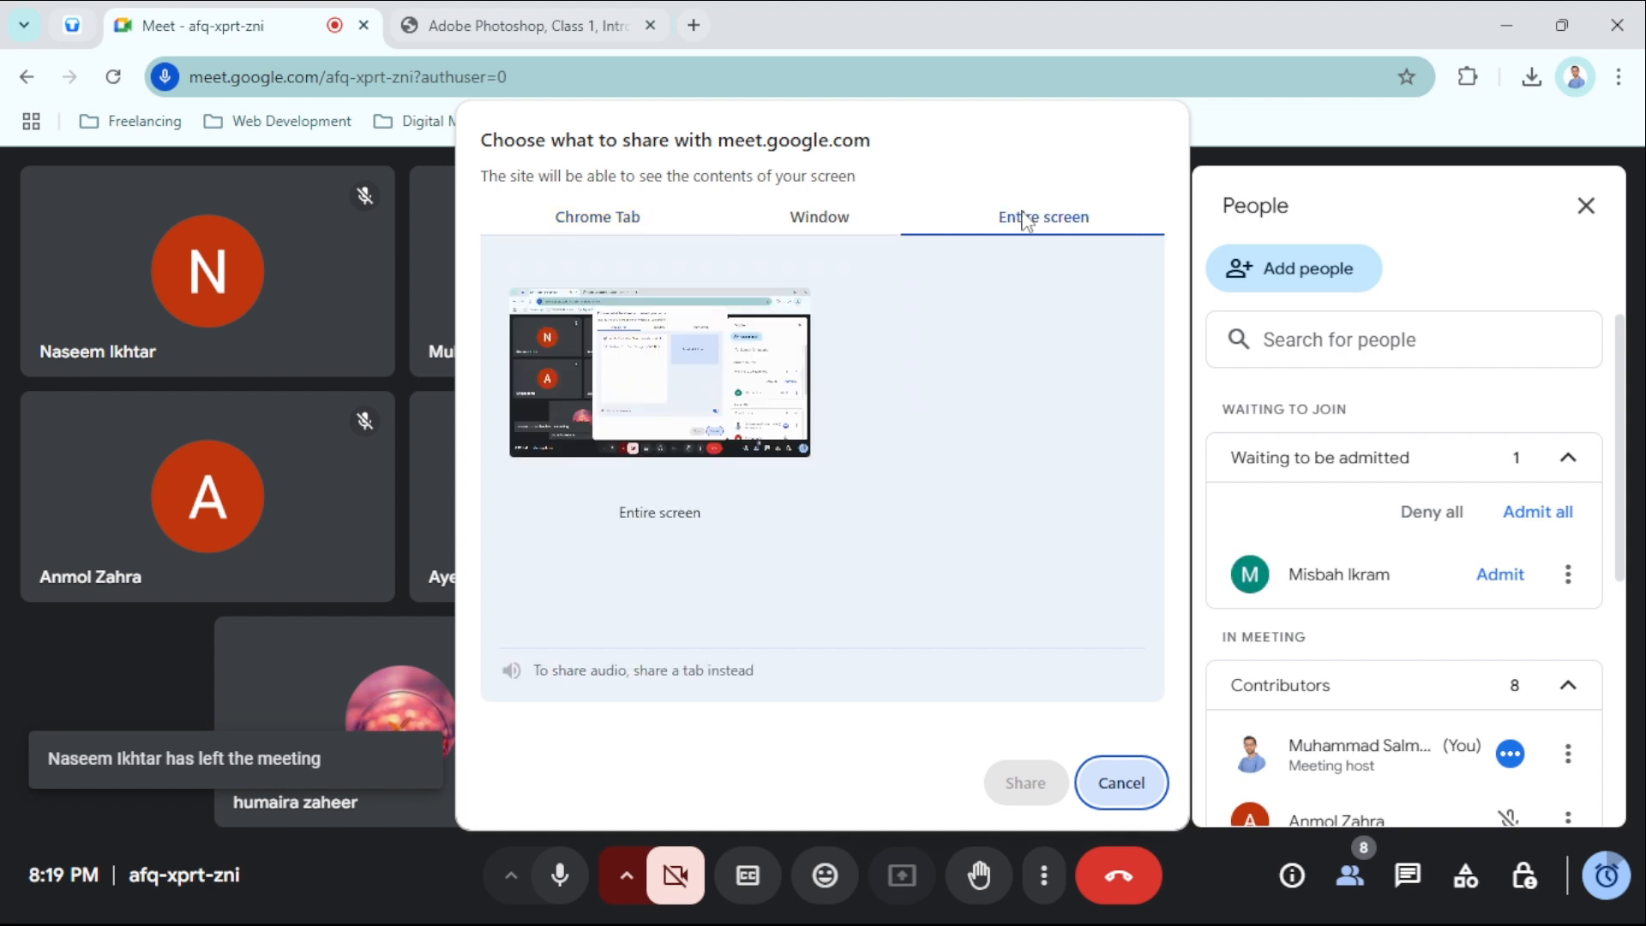
{"action": "left_click", "coordinate": [740, 392]}
{"action": "left_click", "coordinate": [1033, 792]}
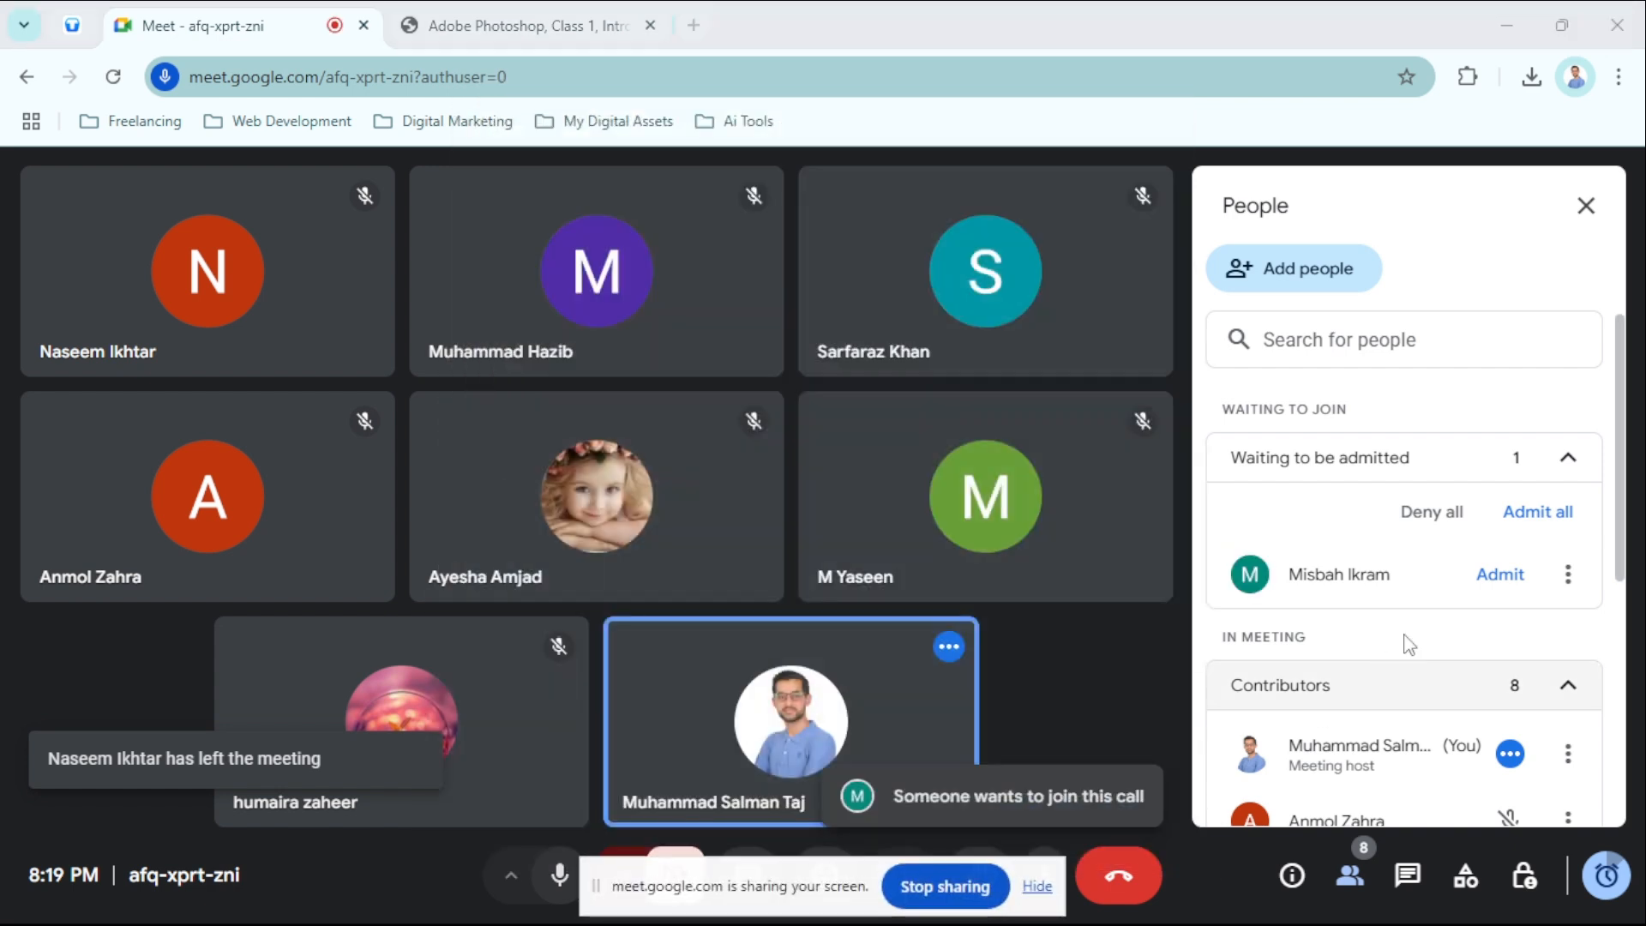
{"action": "left_click", "coordinate": [1500, 574]}
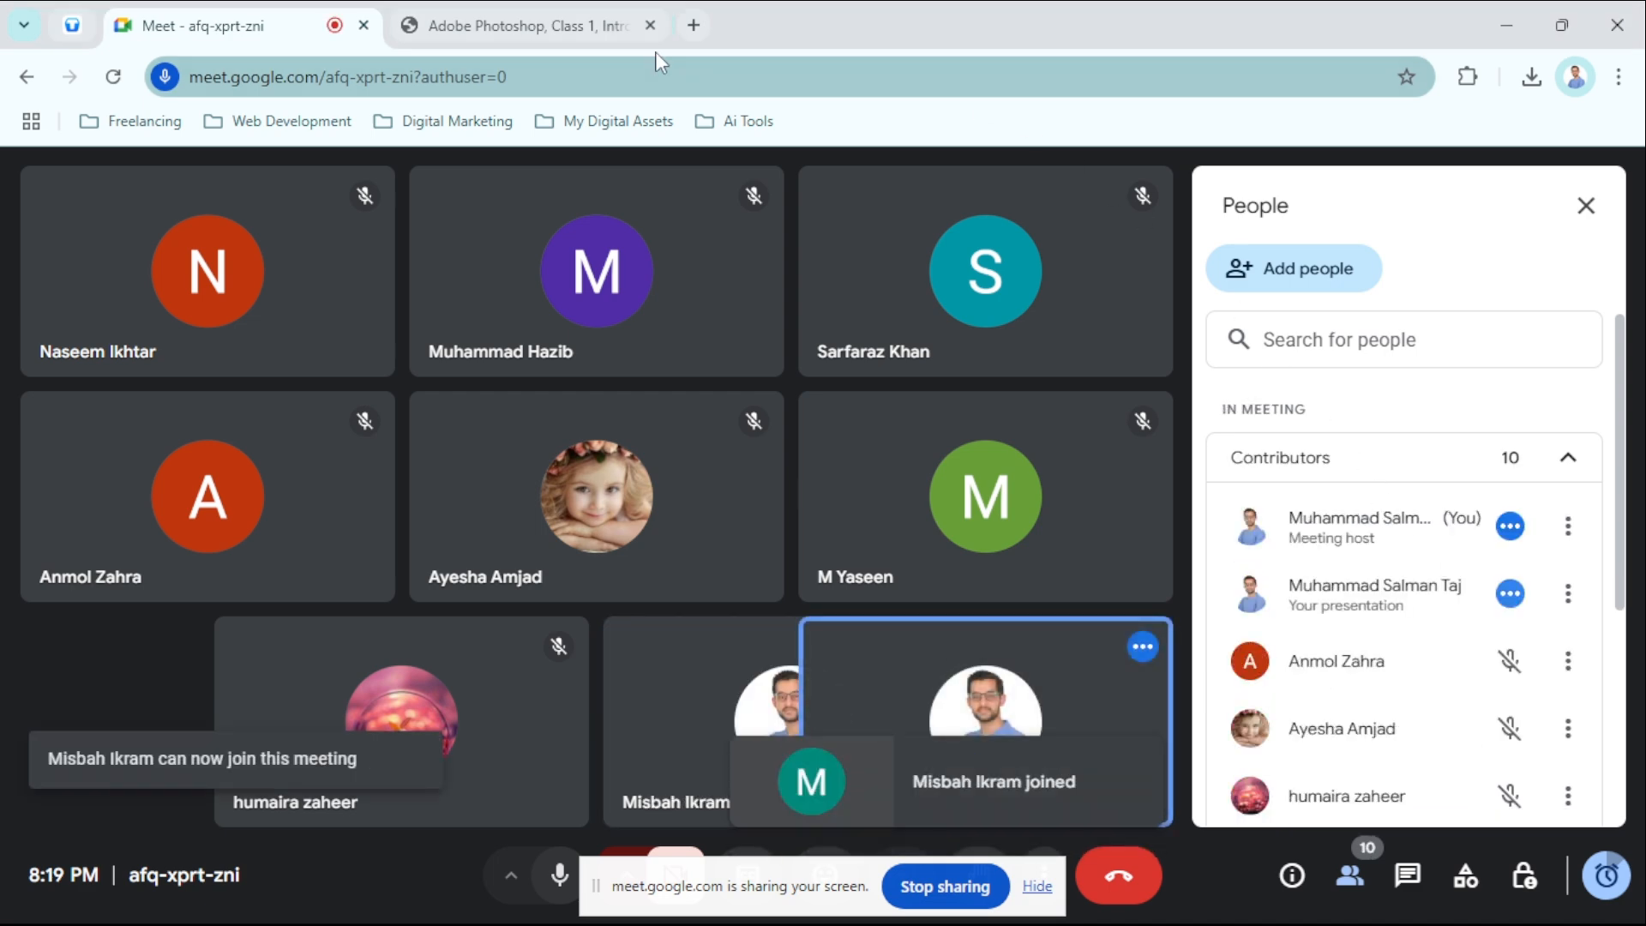
- Minimize the browser to return to Photoshop's new document setup, and hide the screen-sharing notice
{"action": "left_click", "coordinate": [570, 26]}
{"action": "left_click", "coordinate": [694, 26]}
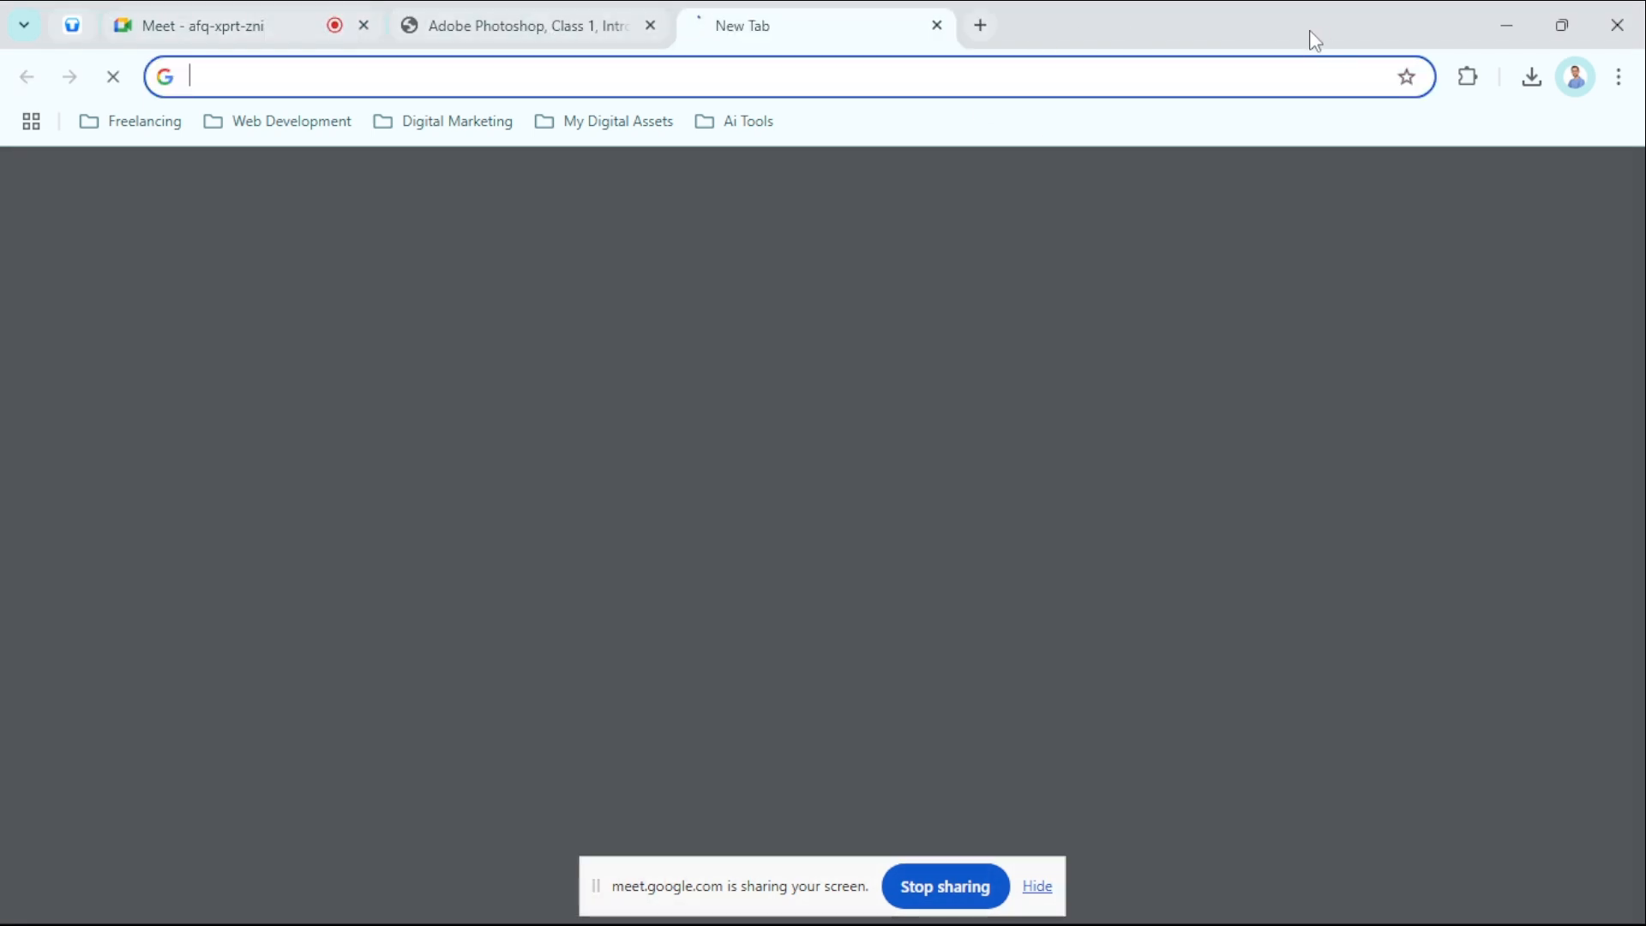
{"action": "left_click", "coordinate": [1504, 23]}
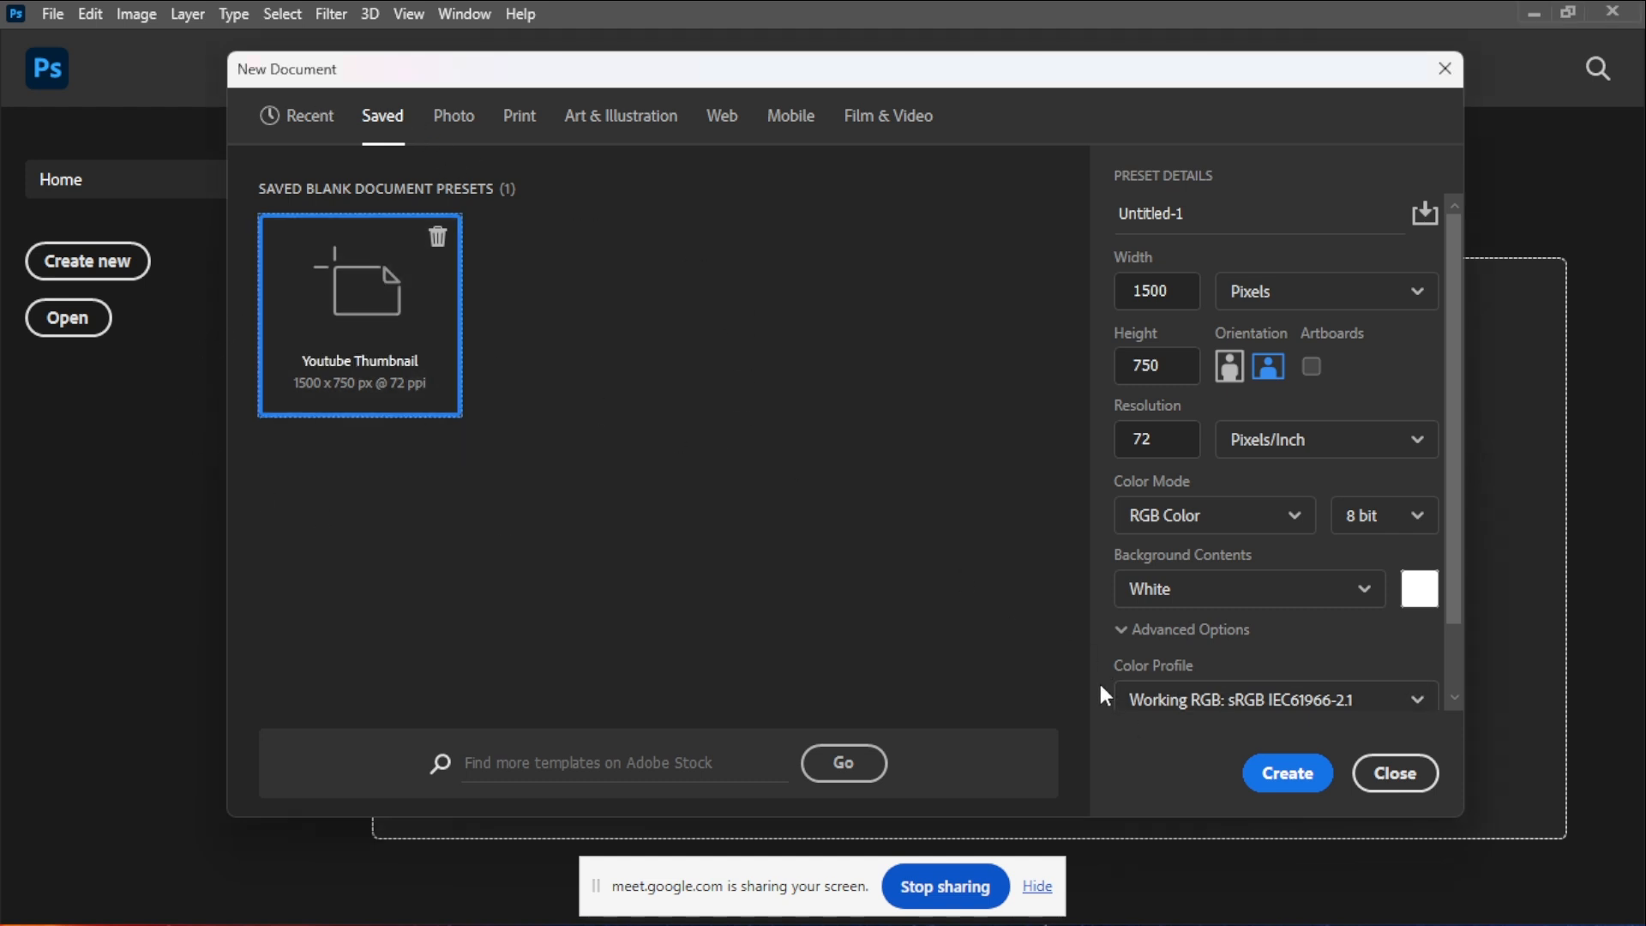
{"action": "left_click", "coordinate": [1049, 888]}
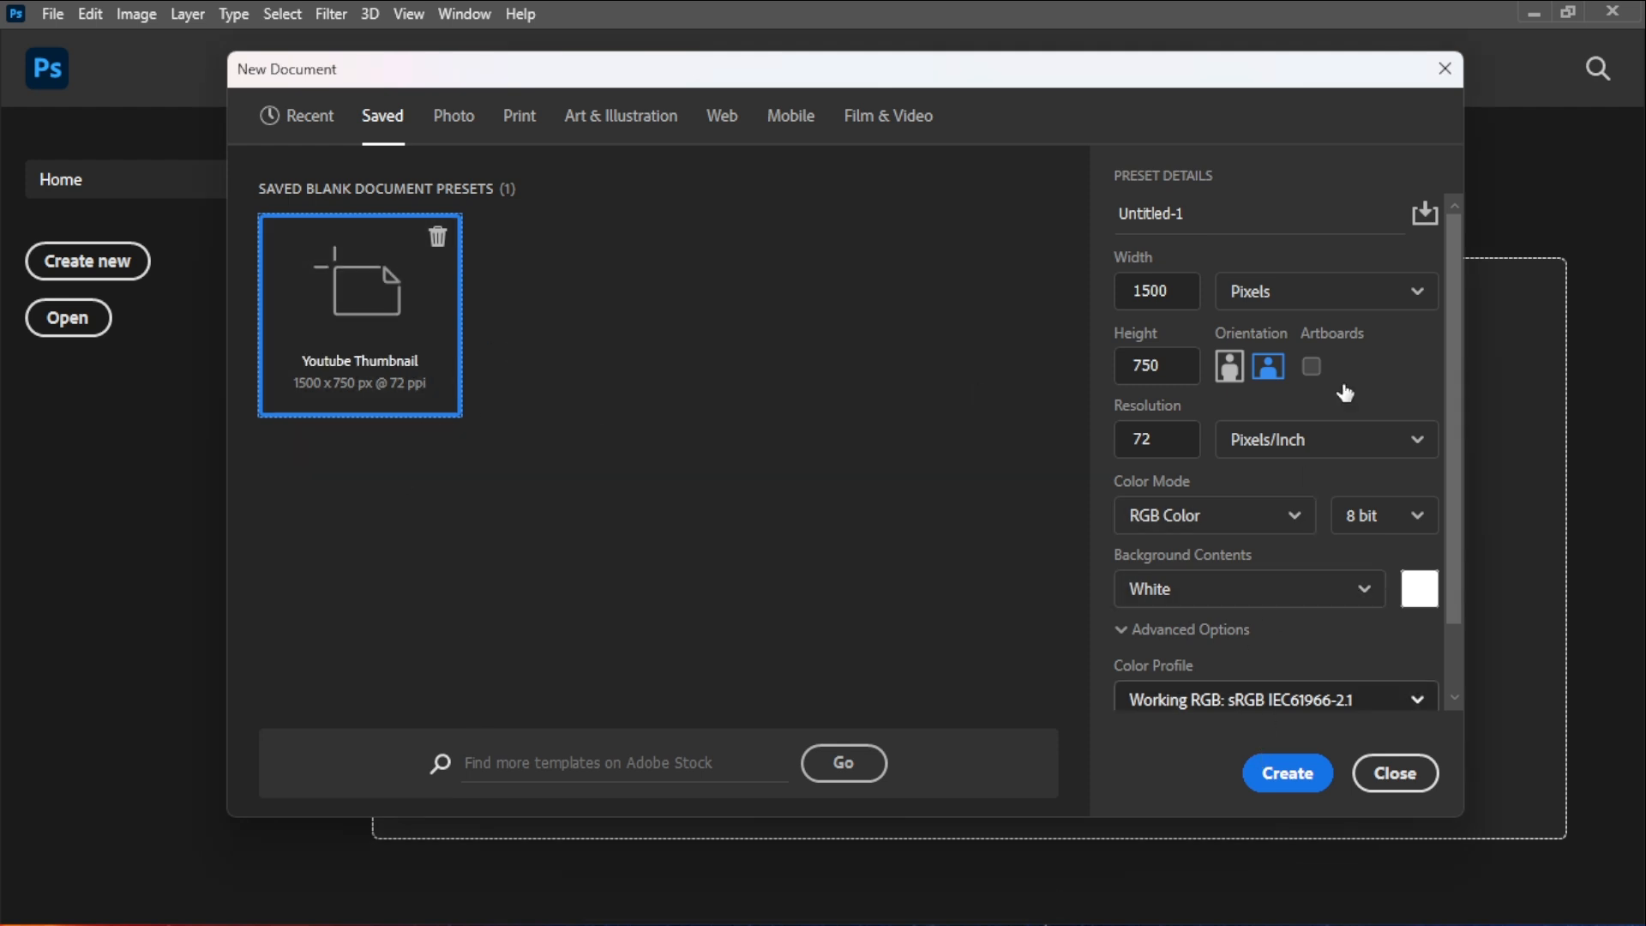
- Create a 1500 x 750 px, 72 ppi document from the Youtube Thumbnail preset, and narrow the Color and Layers panels
{"action": "left_click", "coordinate": [1281, 774]}
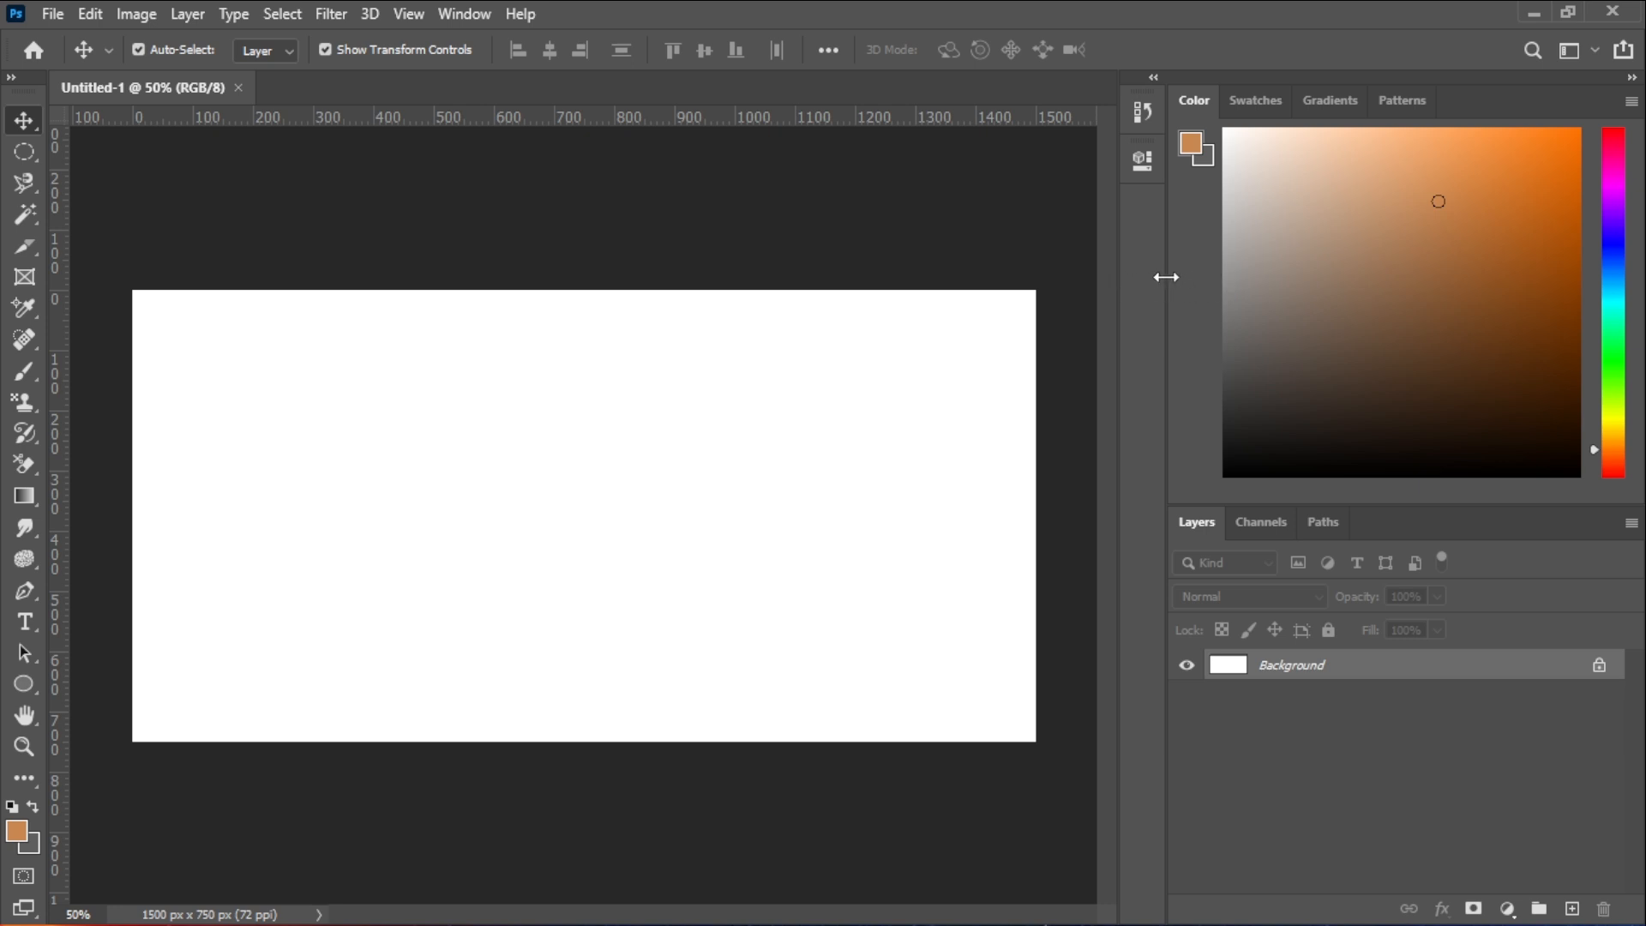
{"action": "left_click_drag", "start_coordinate": [1166, 277], "coordinate": [1330, 280]}
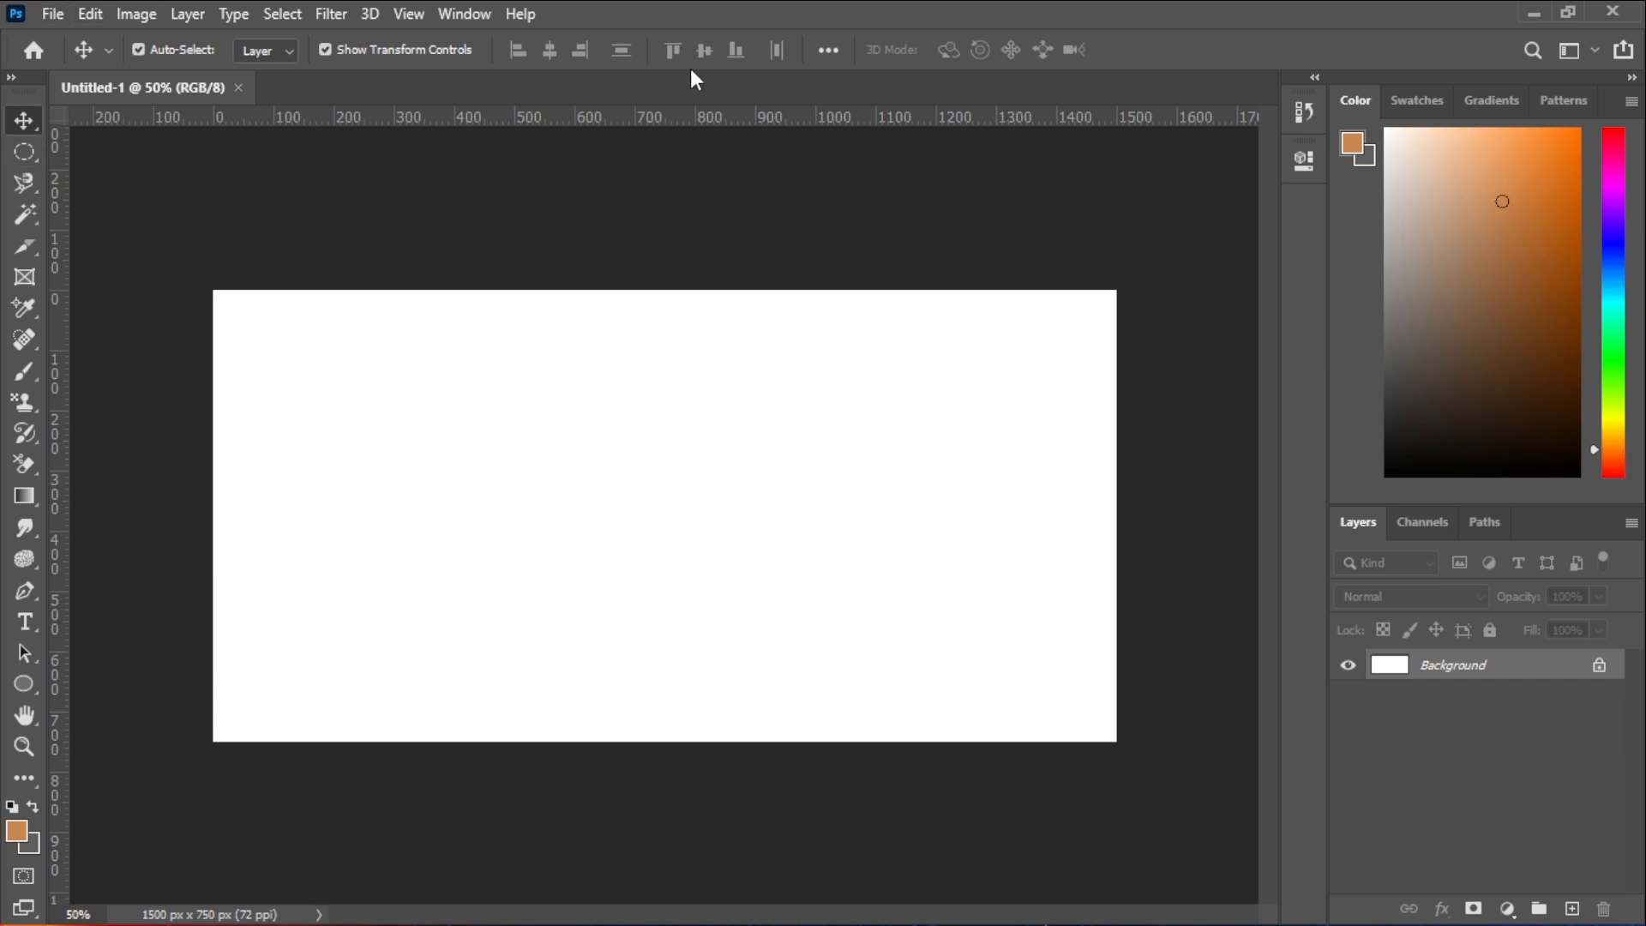
- Compare the tool options of the Rectangular Marquee, Frame, Pattern Stamp and Move tools by activating each one
{"action": "right_click", "coordinate": [38, 124]}
{"action": "left_click", "coordinate": [94, 121]}
{"action": "left_click", "coordinate": [19, 159]}
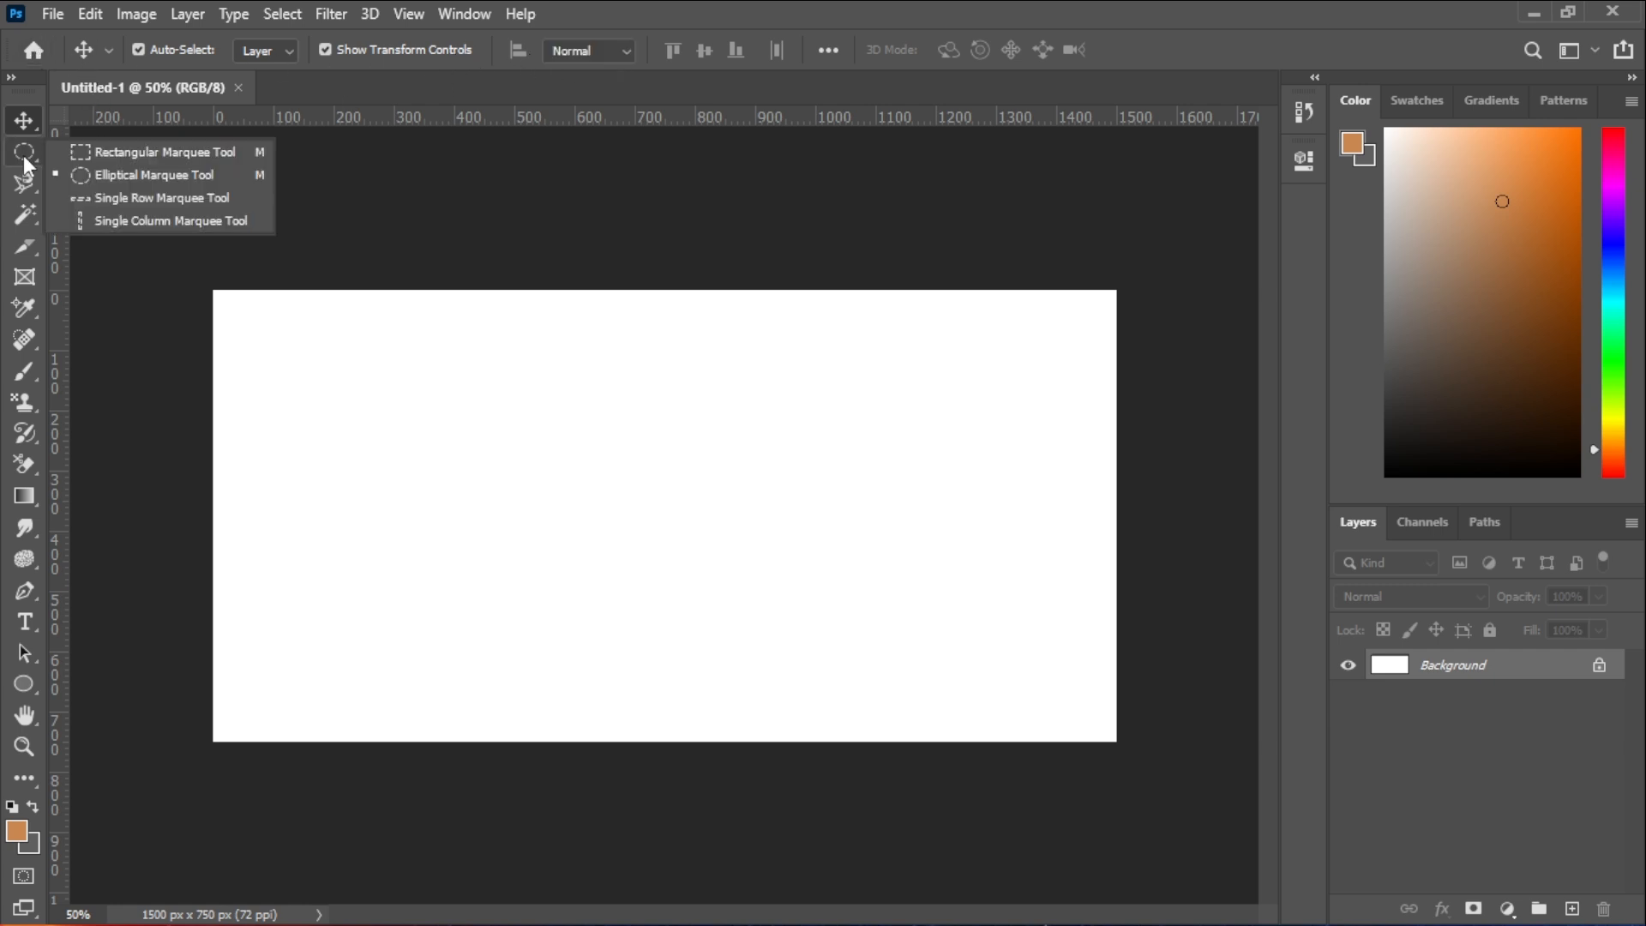
{"action": "left_click", "coordinate": [141, 152]}
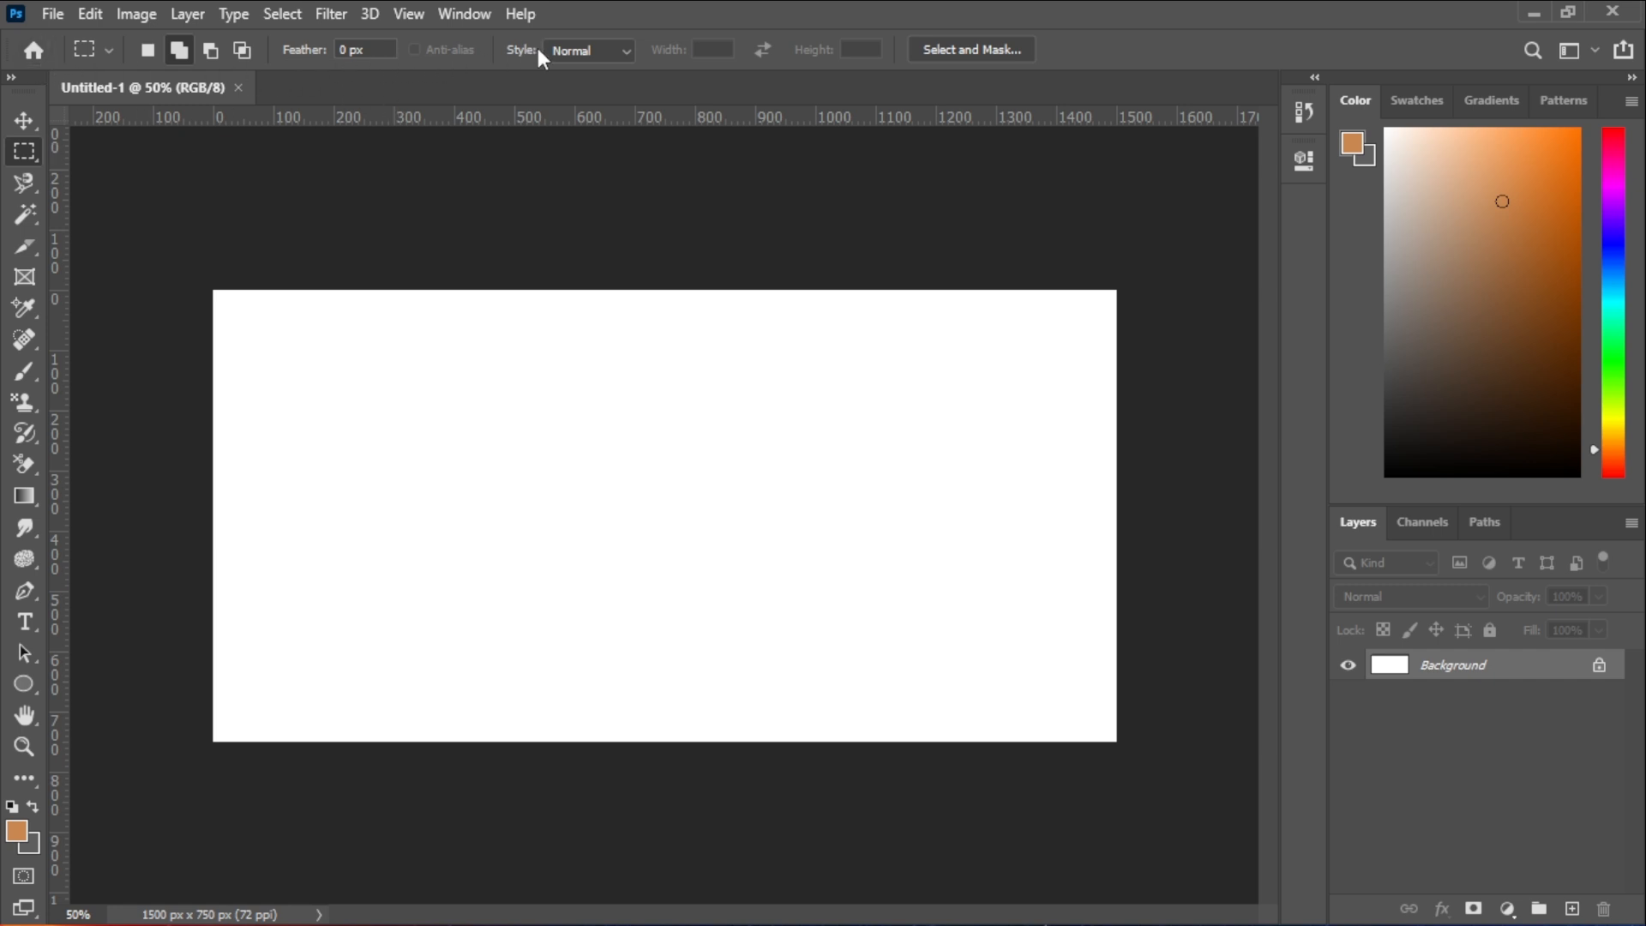
{"action": "left_click", "coordinate": [28, 273]}
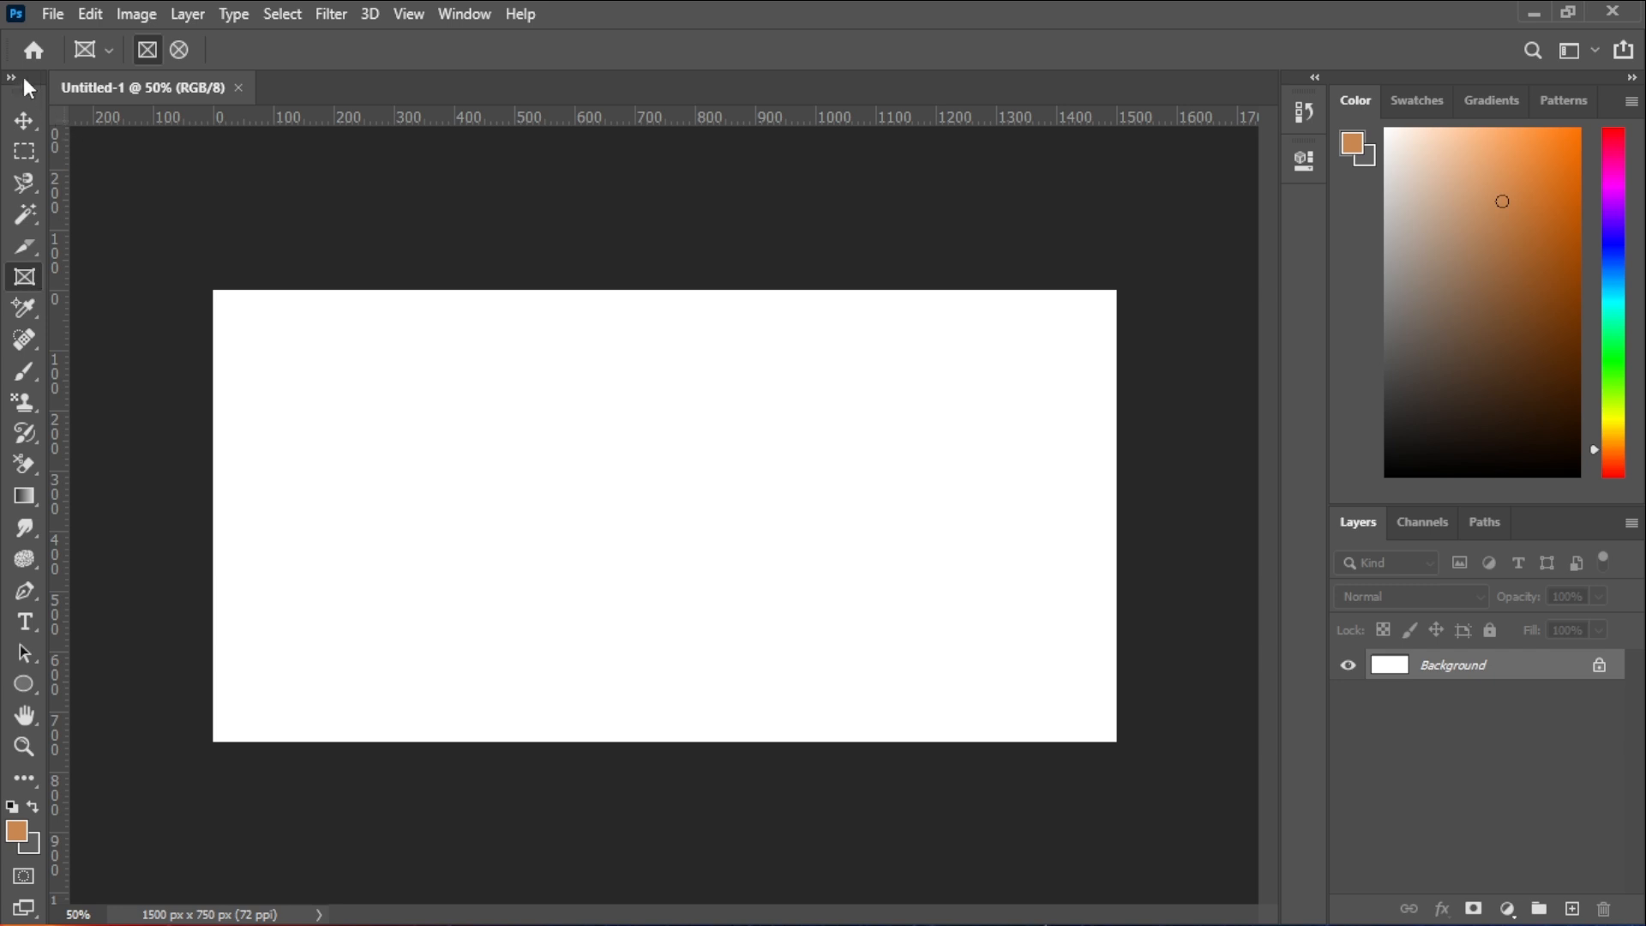
{"action": "left_click", "coordinate": [25, 403]}
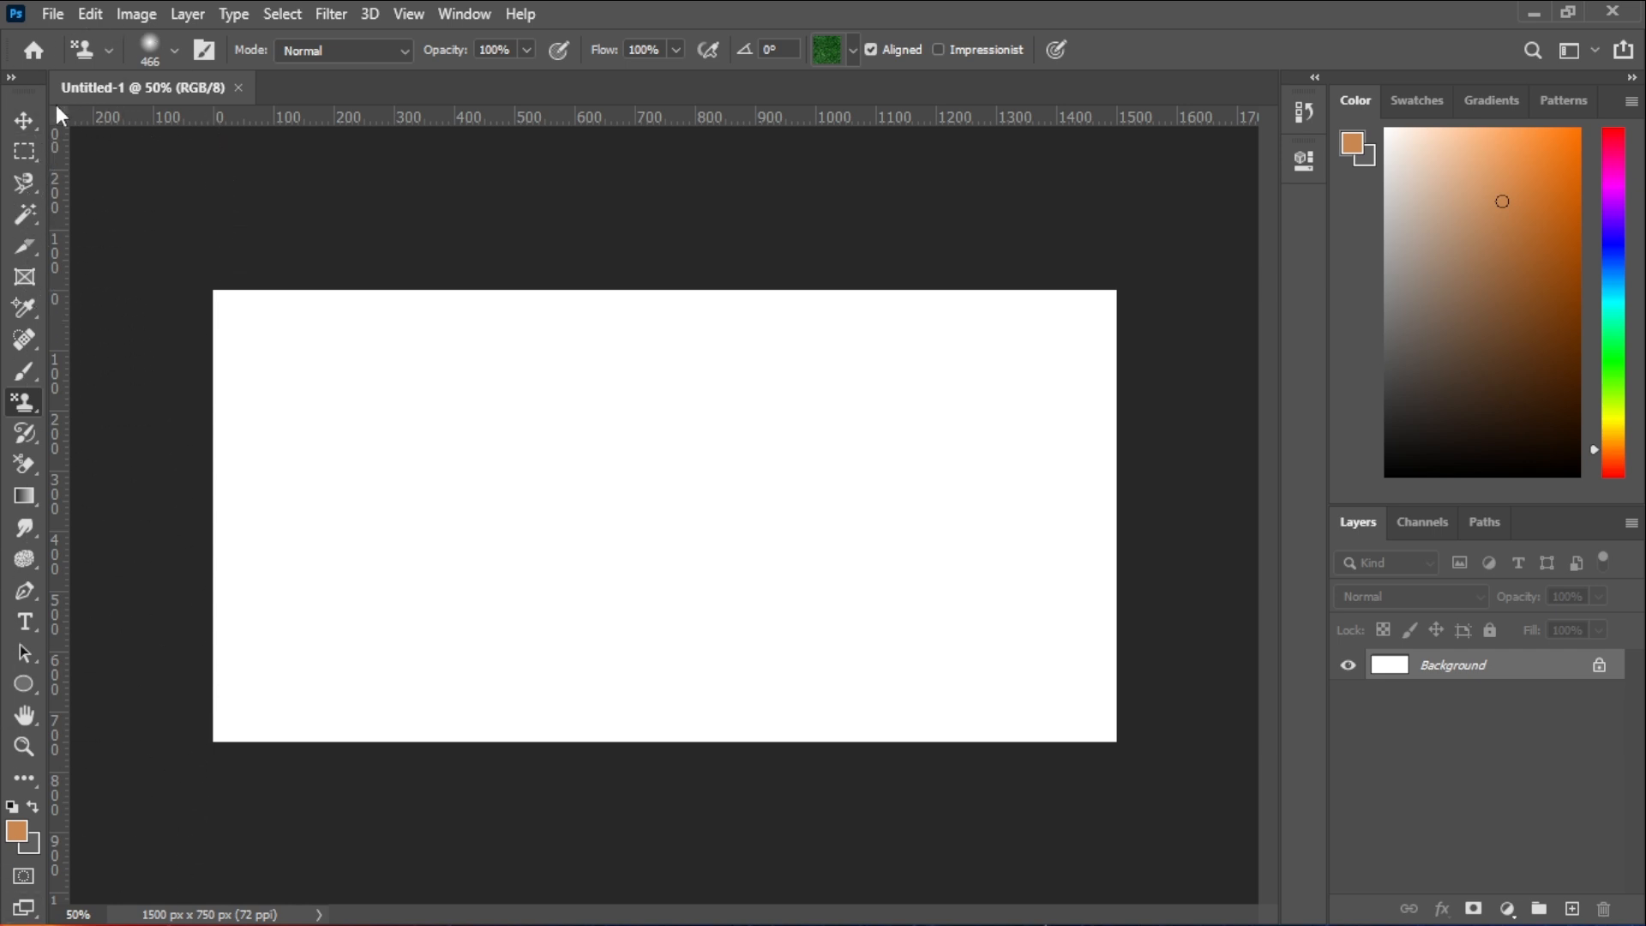
{"action": "left_click", "coordinate": [35, 121]}
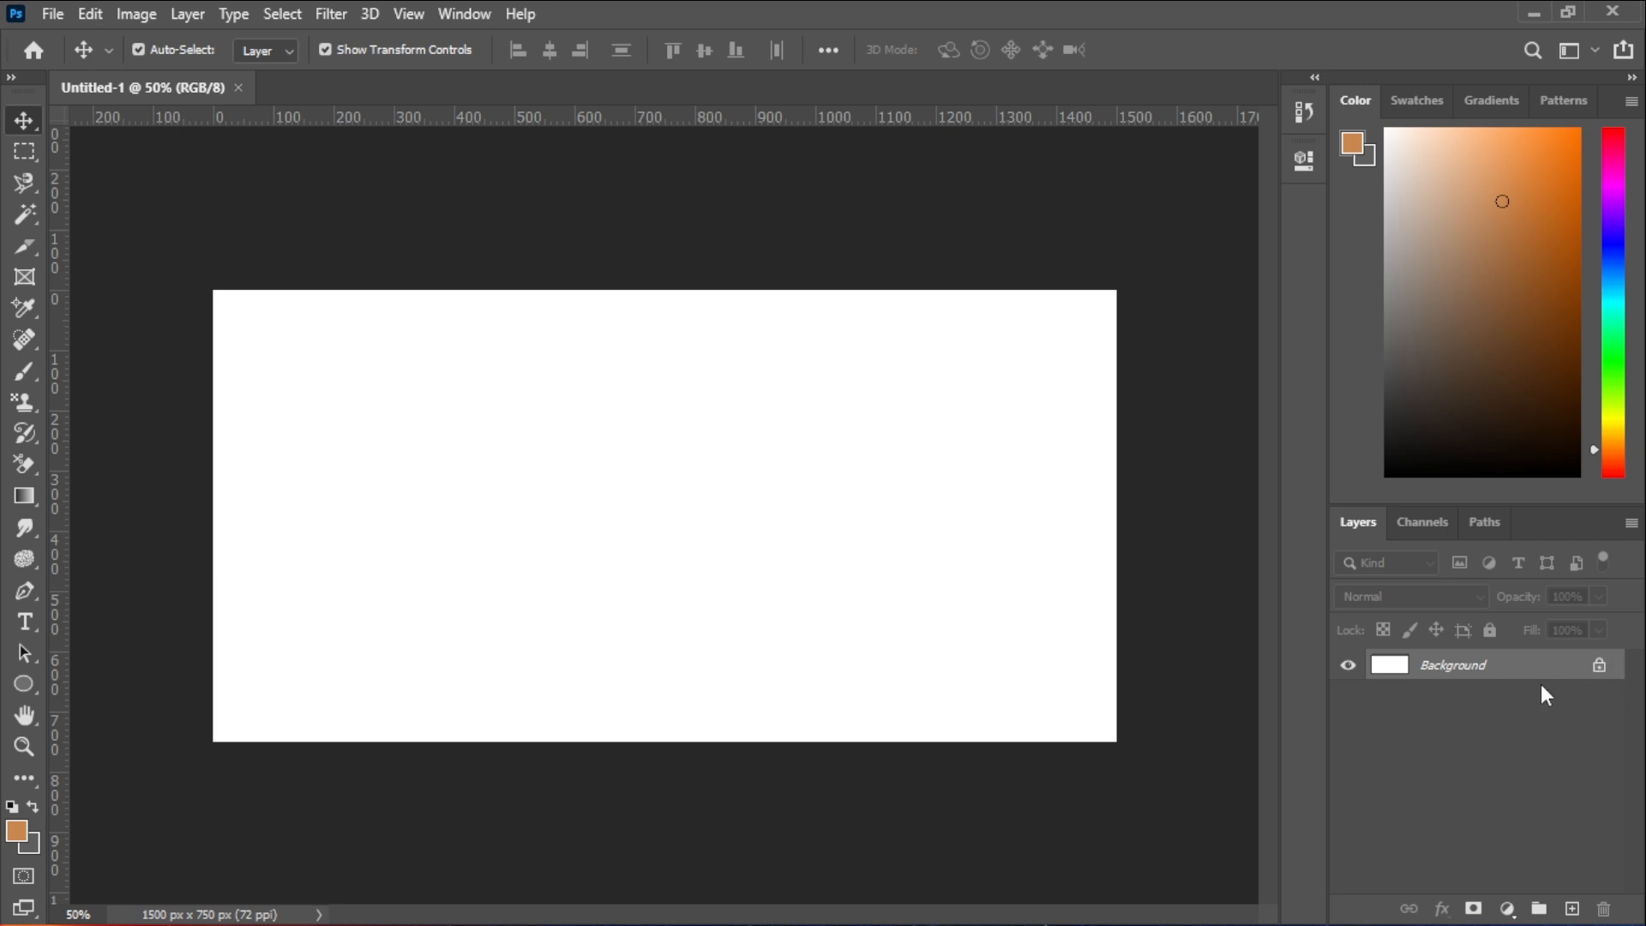
- Unlock the Background layer into a regular layer, and look at its Layer Style blending options without changing them
{"action": "left_click", "coordinate": [1599, 667]}
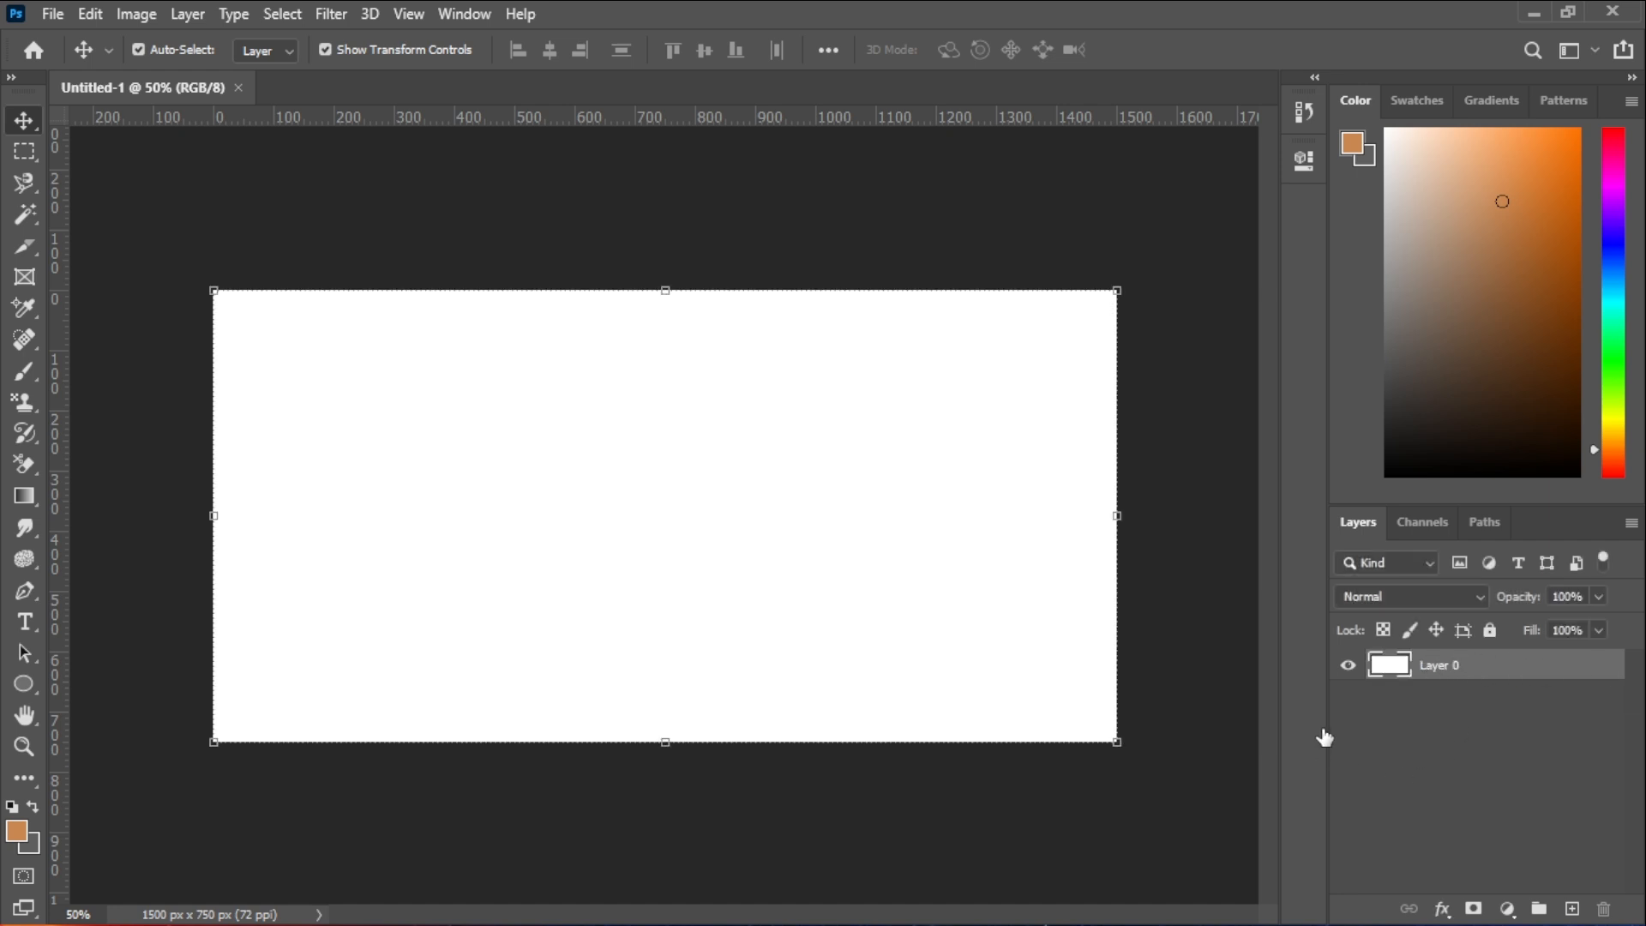
{"action": "double_click", "coordinate": [1390, 666]}
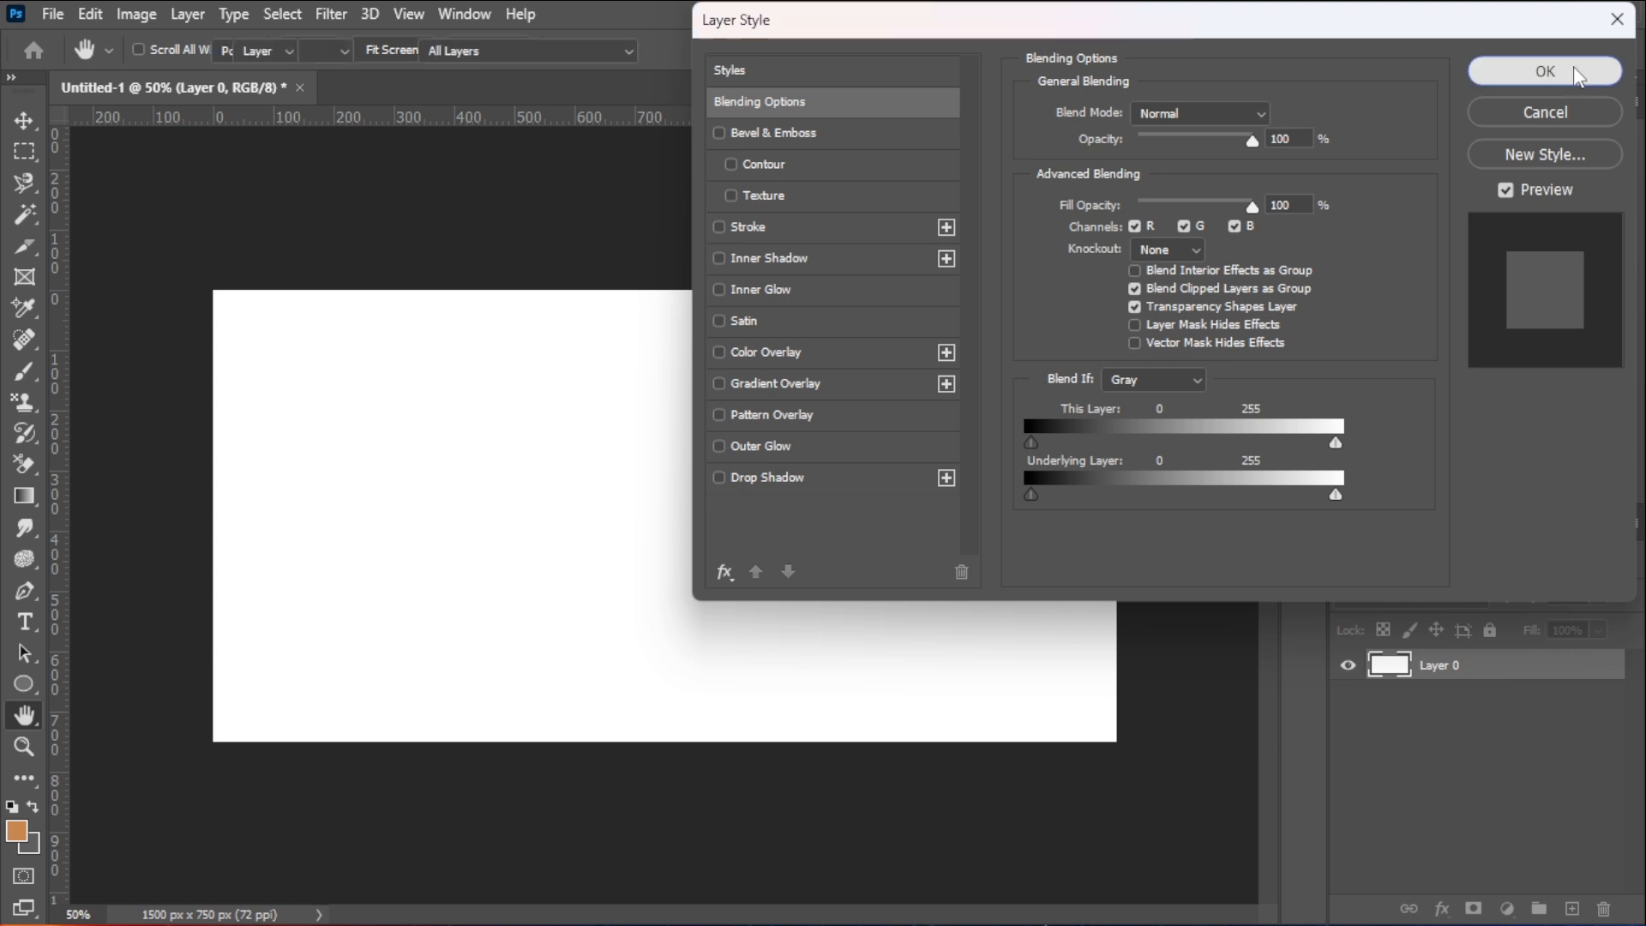
{"action": "left_click", "coordinate": [1573, 65]}
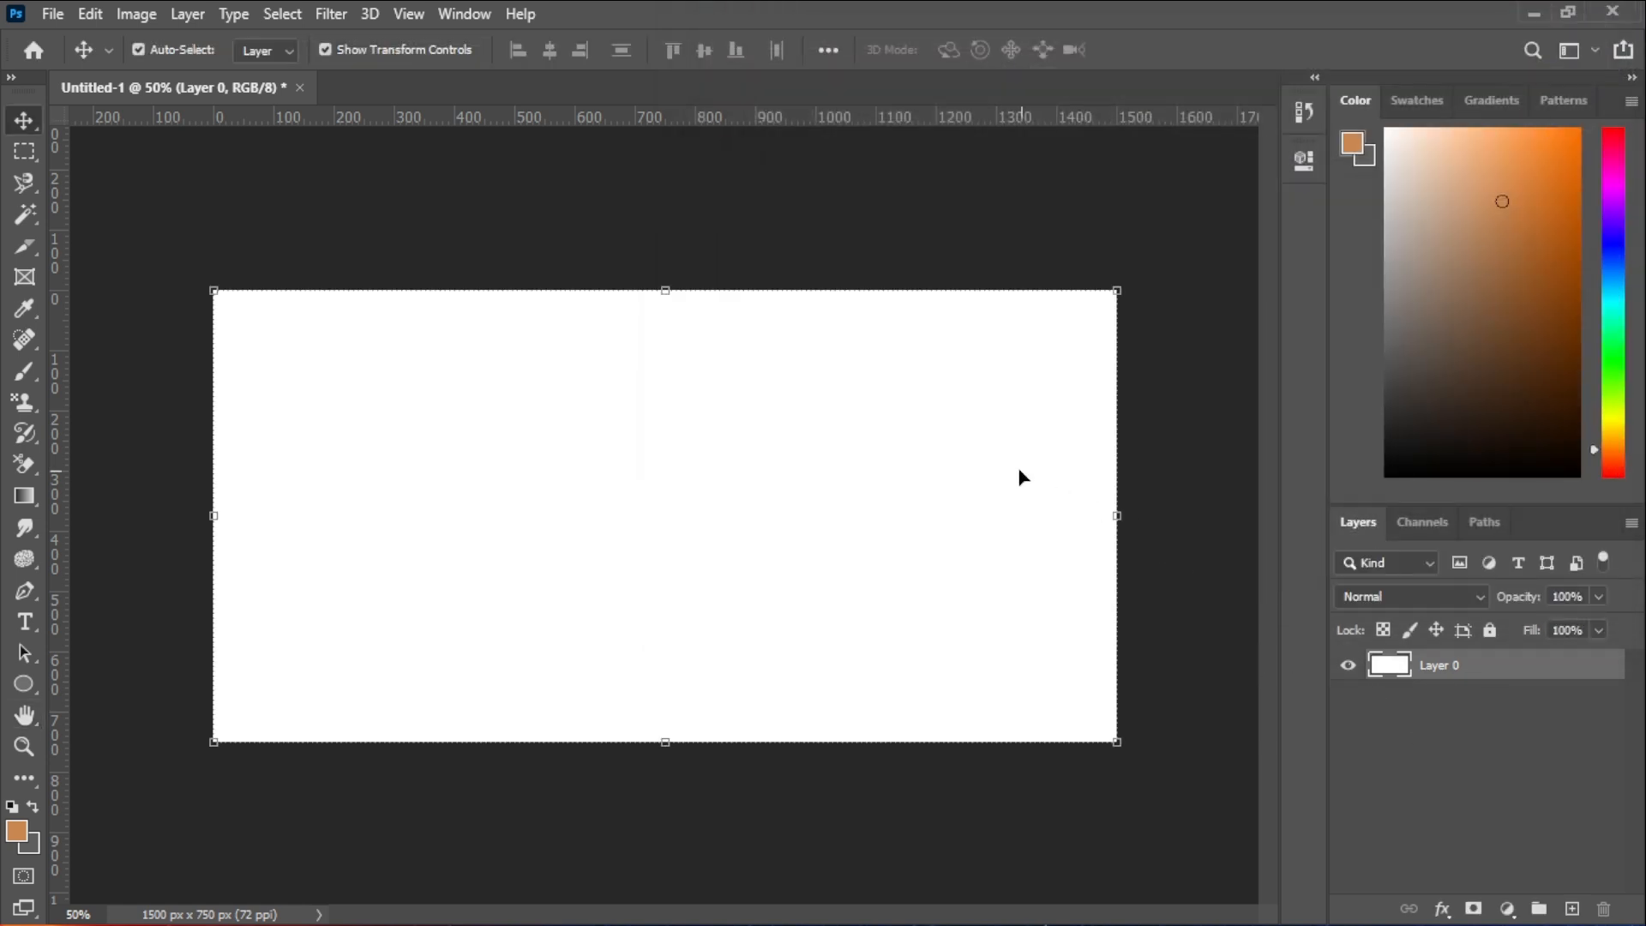
{"action": "mouse_move", "coordinate": [1018, 474]}
{"action": "left_mouse_down"}
{"action": "mouse_move", "coordinate": [1025, 614]}
{"action": "mouse_move", "coordinate": [783, 460]}
{"action": "mouse_move", "coordinate": [897, 430]}
{"action": "mouse_move", "coordinate": [1047, 471]}
{"action": "mouse_move", "coordinate": [1054, 494]}
{"action": "mouse_move", "coordinate": [1023, 479]}
{"action": "left_mouse_up"}
{"action": "left_click", "coordinate": [1161, 496]}
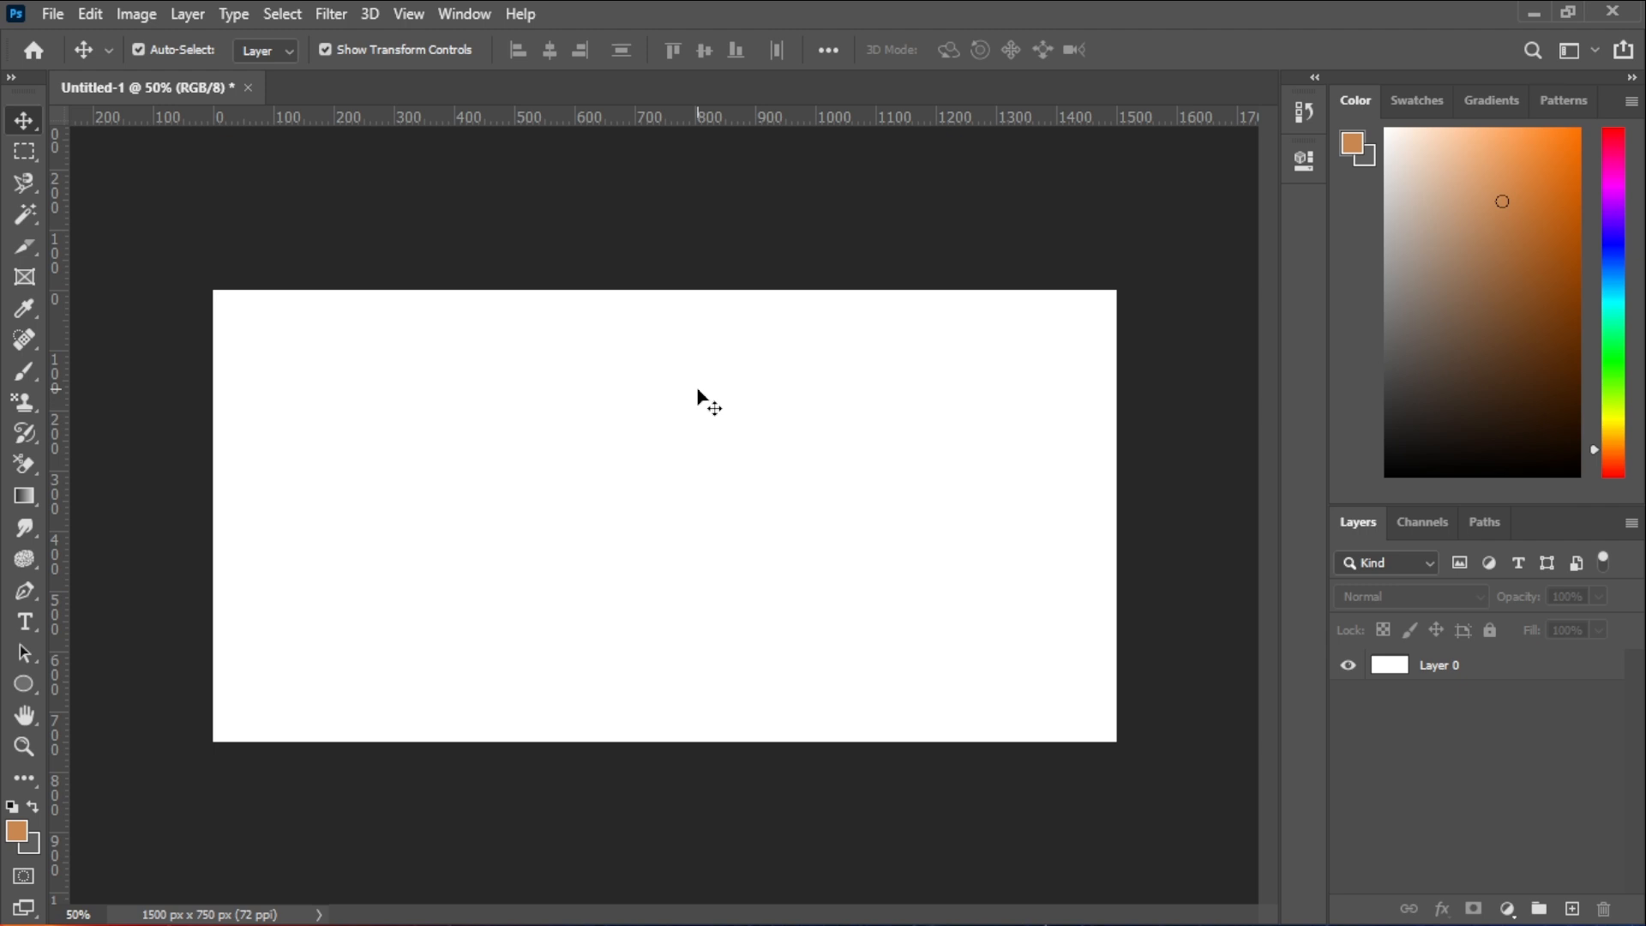
- Start saving the document on the computer instead of as a cloud document
{"action": "left_click", "coordinate": [54, 14]}
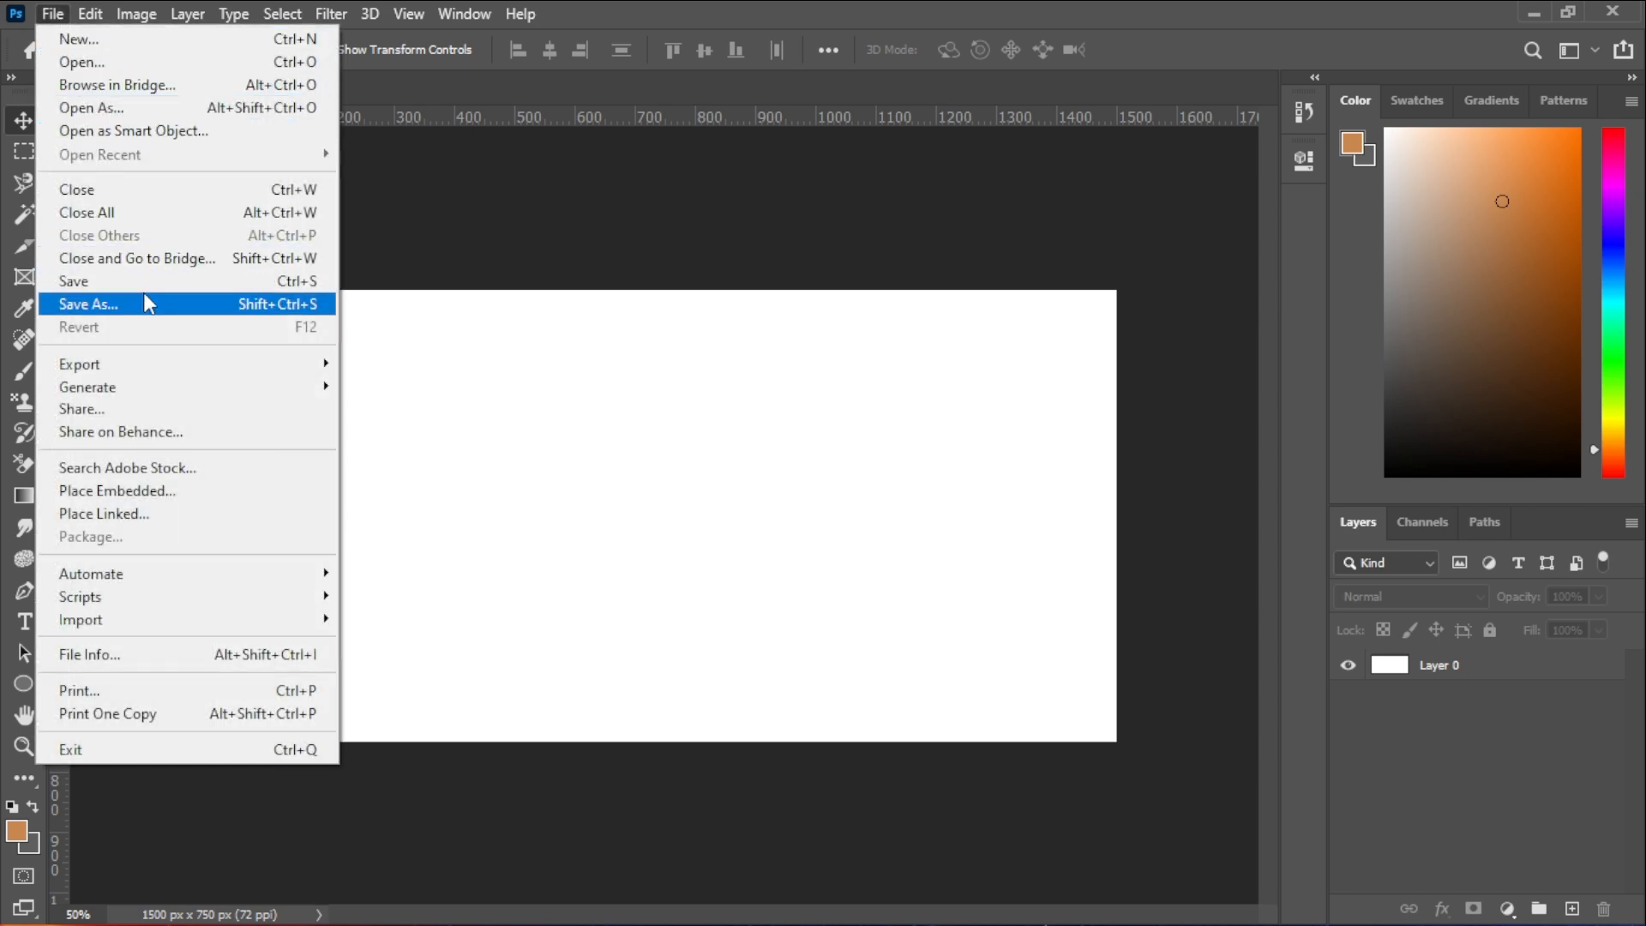
{"action": "key", "text": "ctrl+s"}
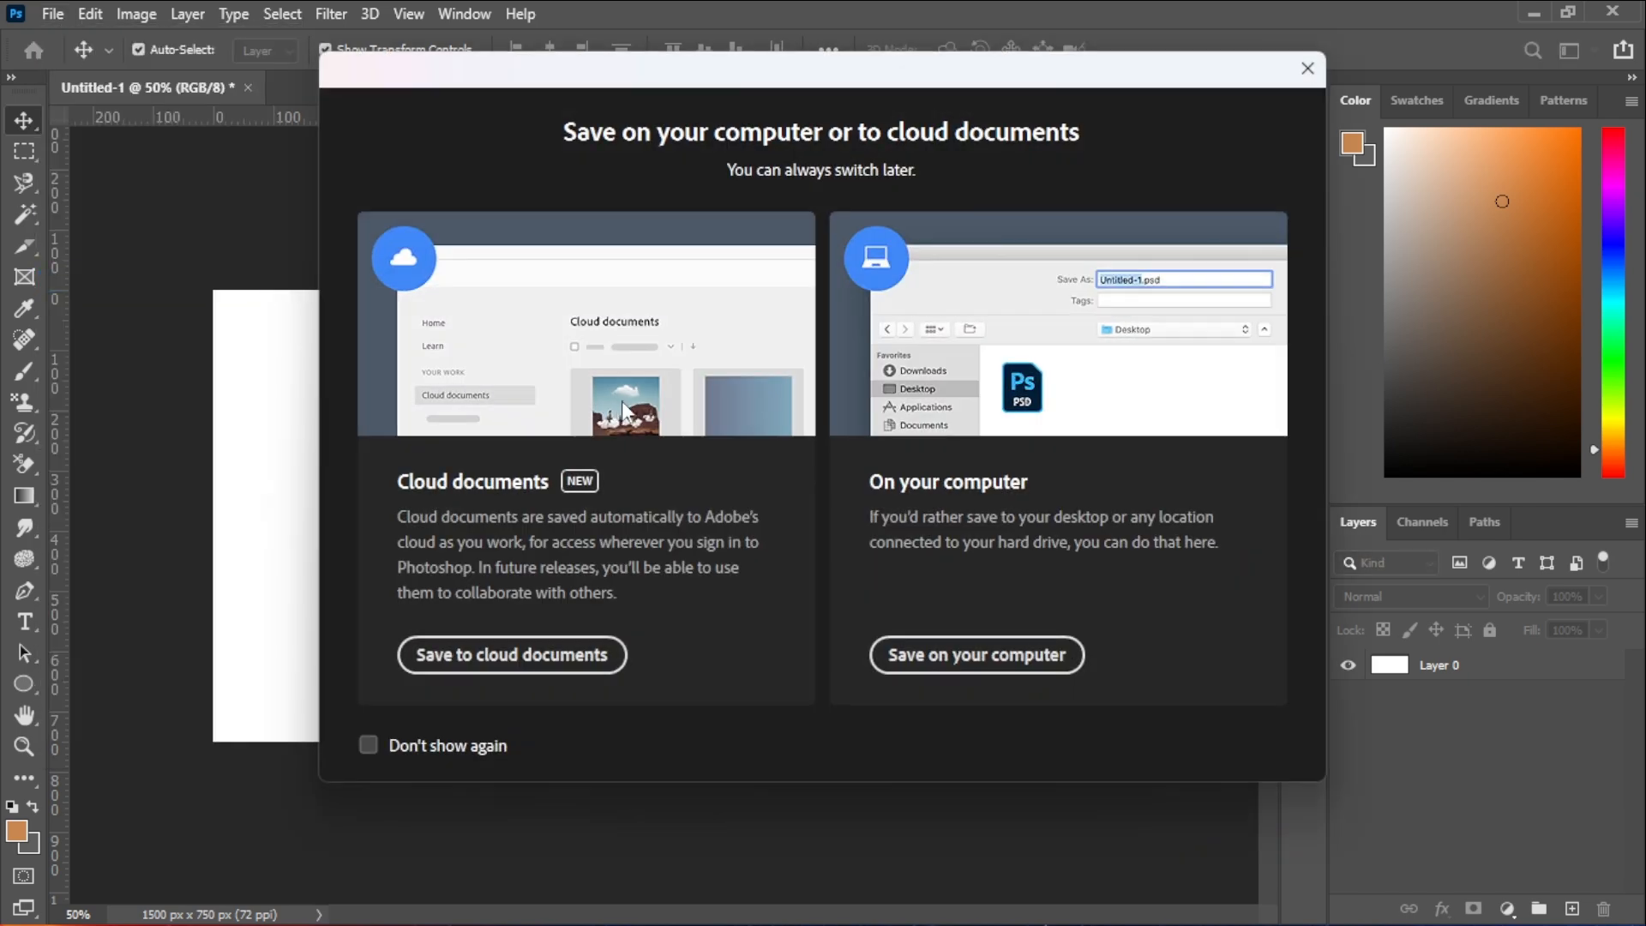
{"action": "left_click_drag", "start_coordinate": [829, 85], "coordinate": [995, 51]}
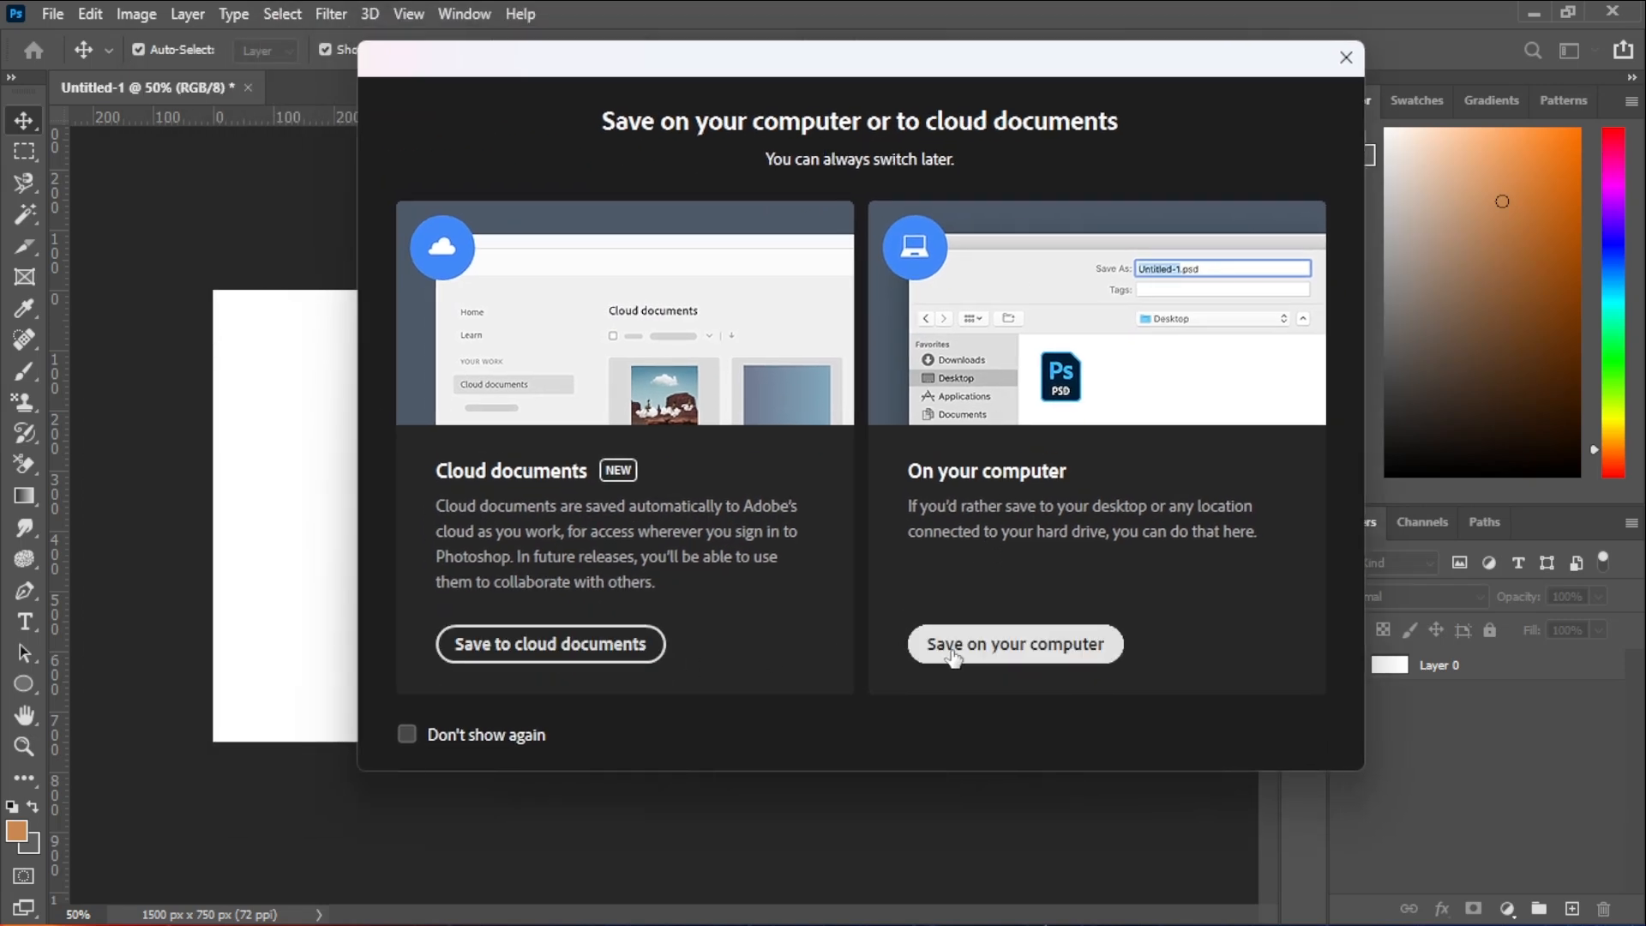
{"action": "left_click", "coordinate": [1045, 647]}
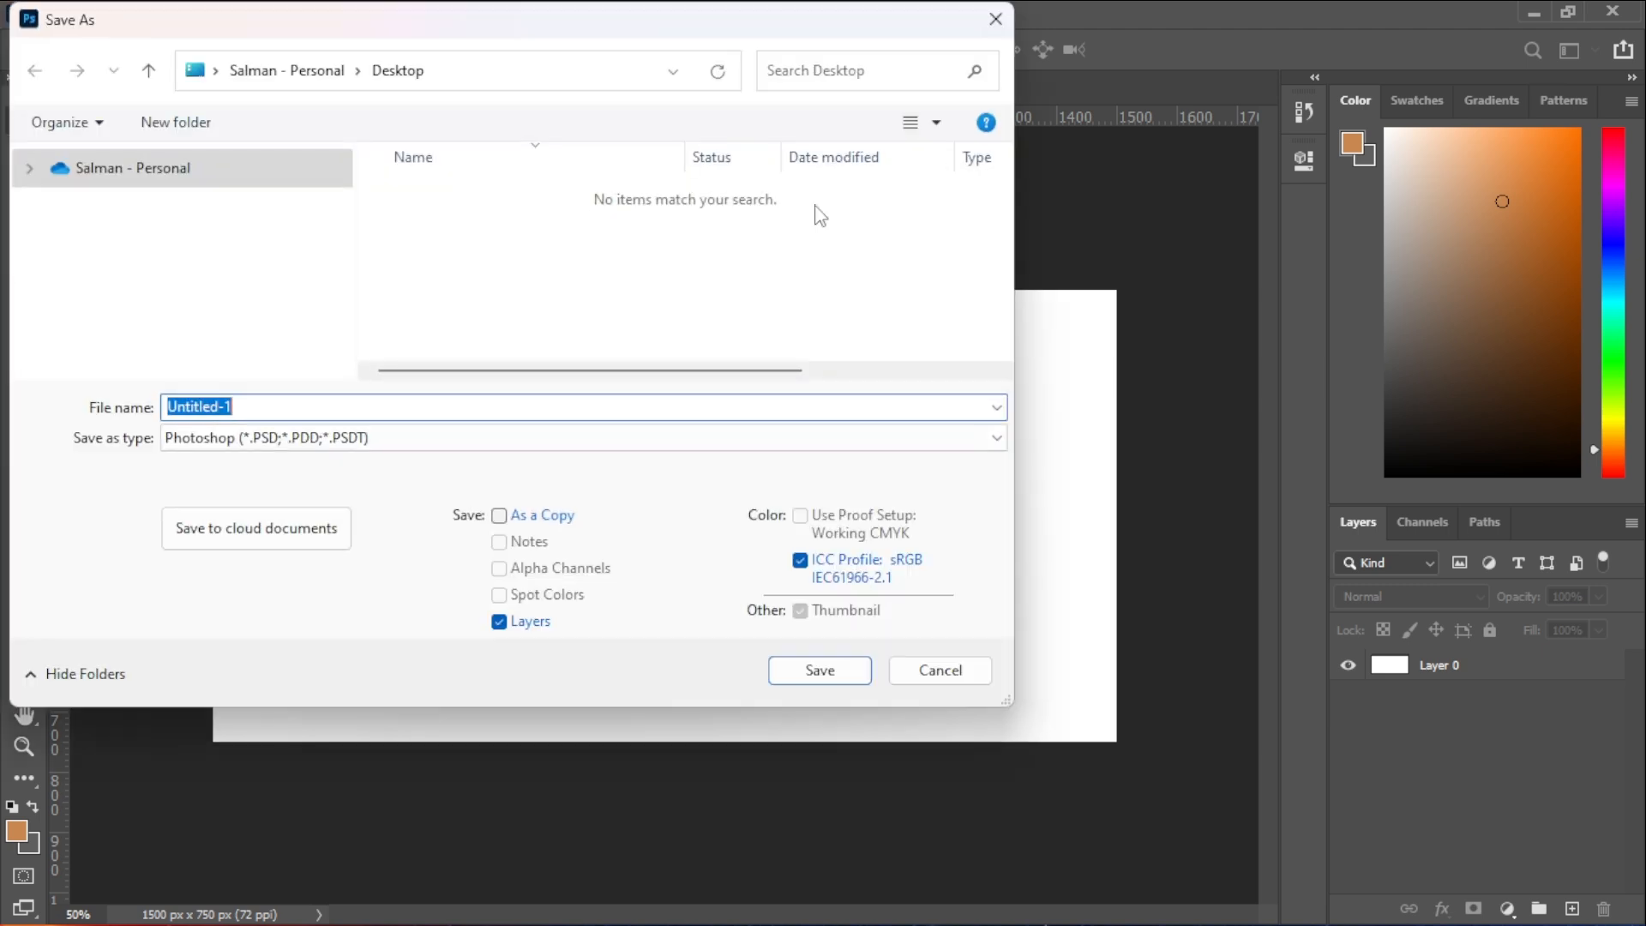
{"action": "left_click_drag", "start_coordinate": [632, 27], "coordinate": [985, 35]}
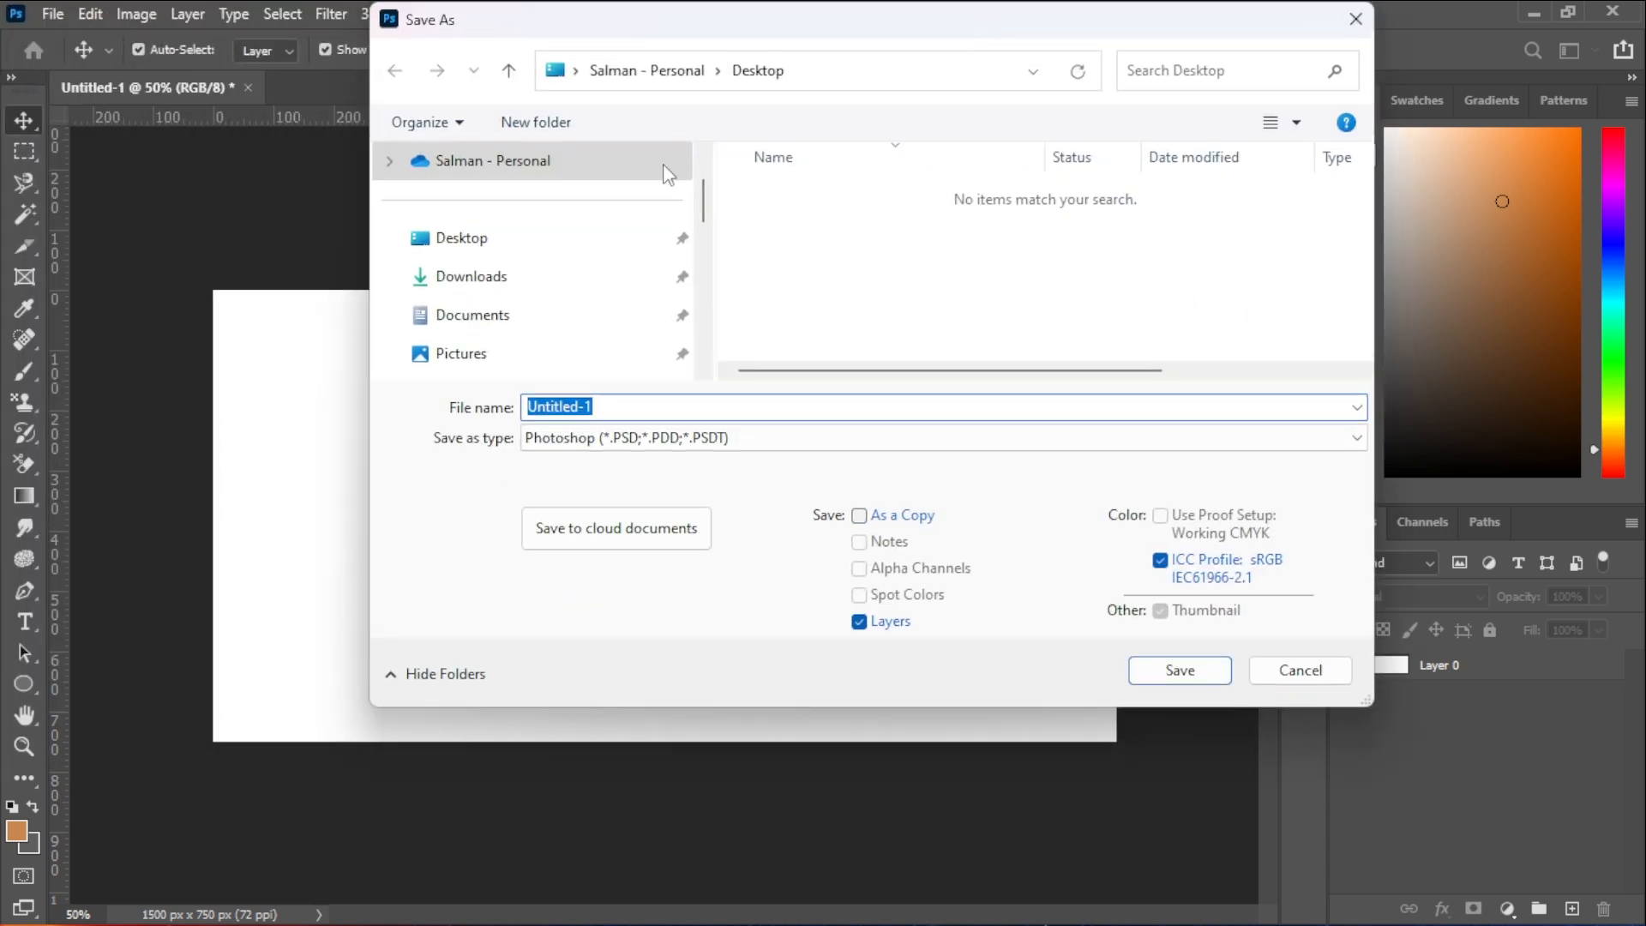
- Choose the Projects folder on Local Disk (G:) as save location, under Institute Work, Online Batches, Graphic Design, Adobe Photoshop
{"action": "scroll", "coordinate": [542, 305], "scroll_direction": "down", "scroll_amount": 5}
{"action": "scroll", "coordinate": [540, 305], "scroll_direction": "up", "scroll_amount": 5}
{"action": "scroll", "coordinate": [536, 304], "scroll_direction": "down", "scroll_amount": 8}
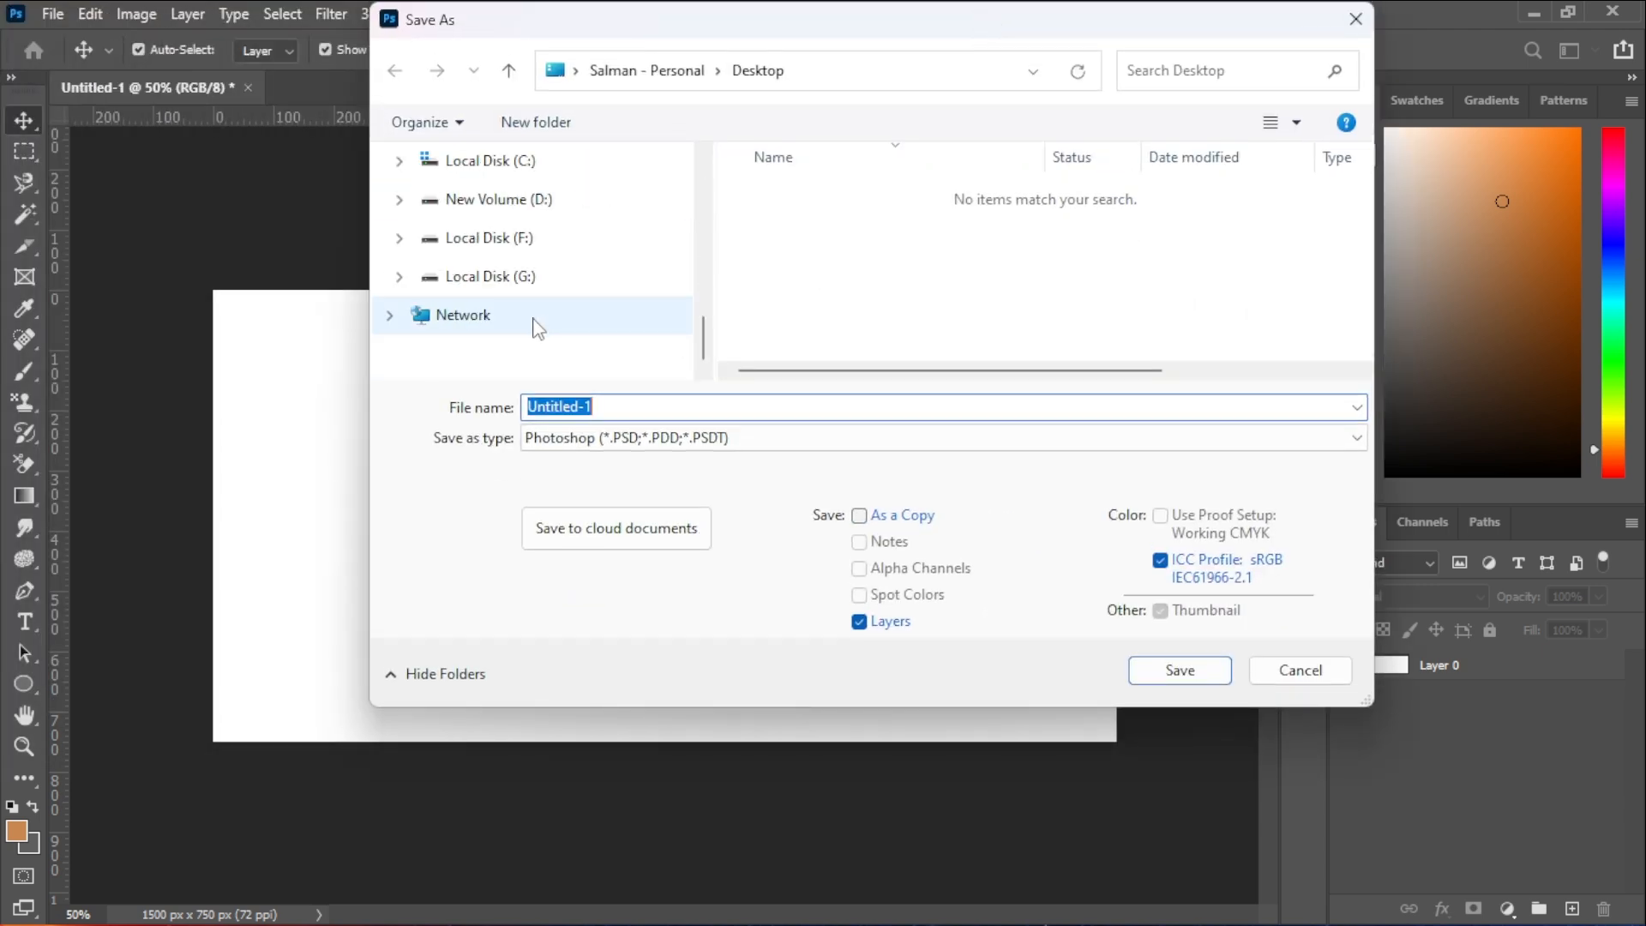
{"action": "left_click", "coordinate": [525, 290]}
{"action": "double_click", "coordinate": [815, 232]}
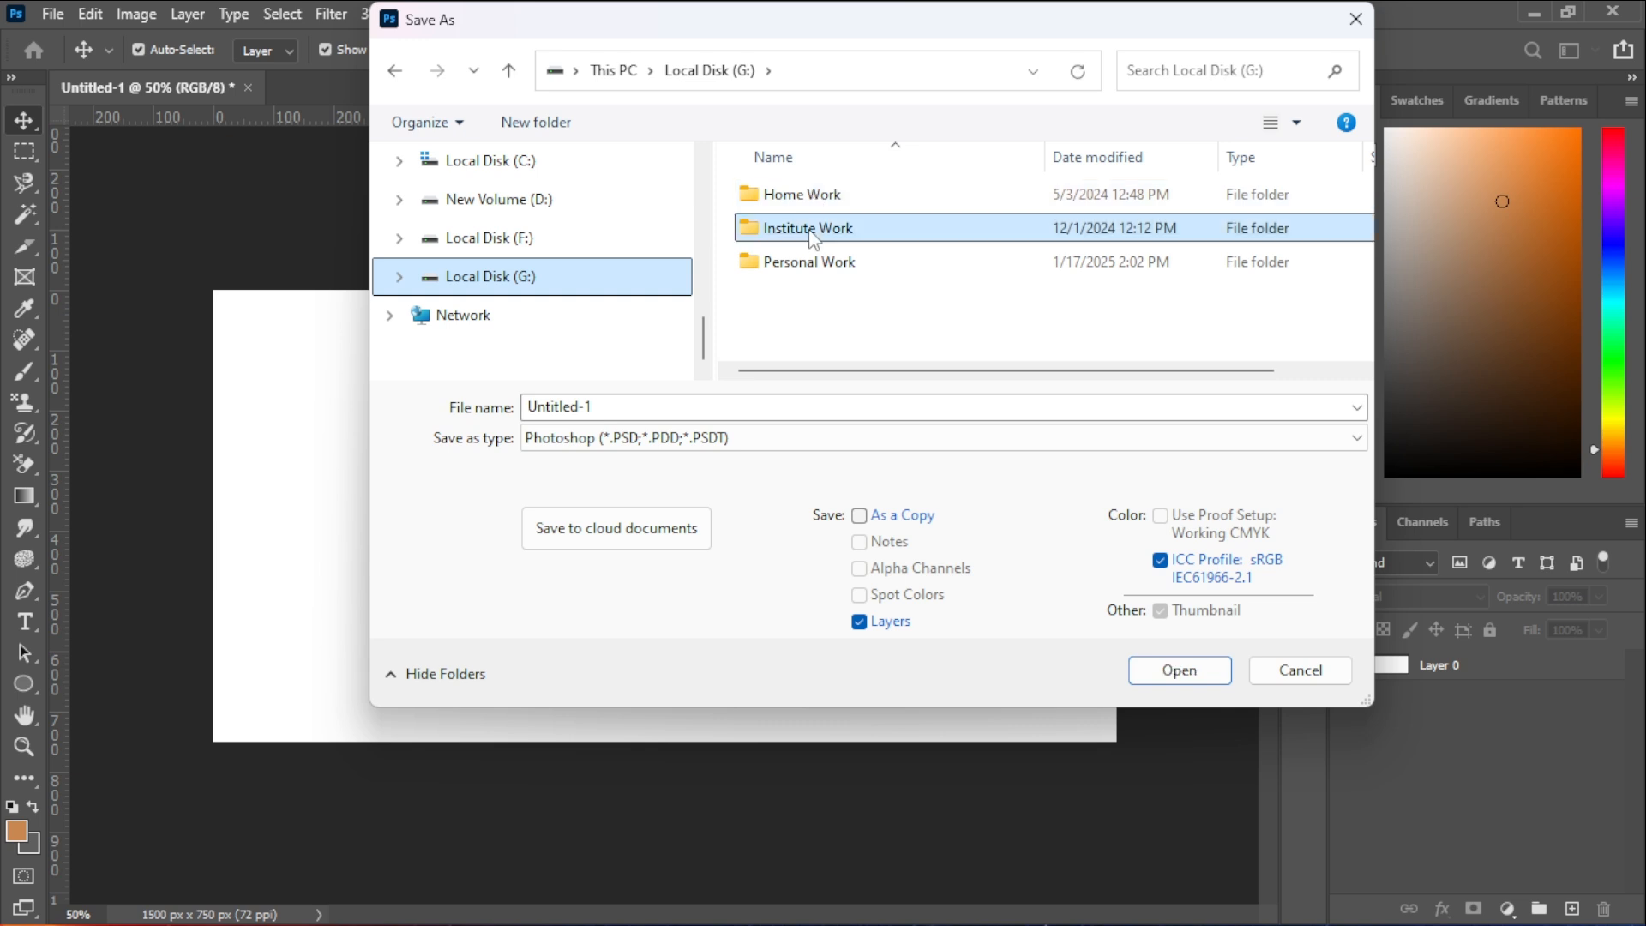
{"action": "scroll", "coordinate": [832, 257], "scroll_direction": "down", "scroll_amount": 1}
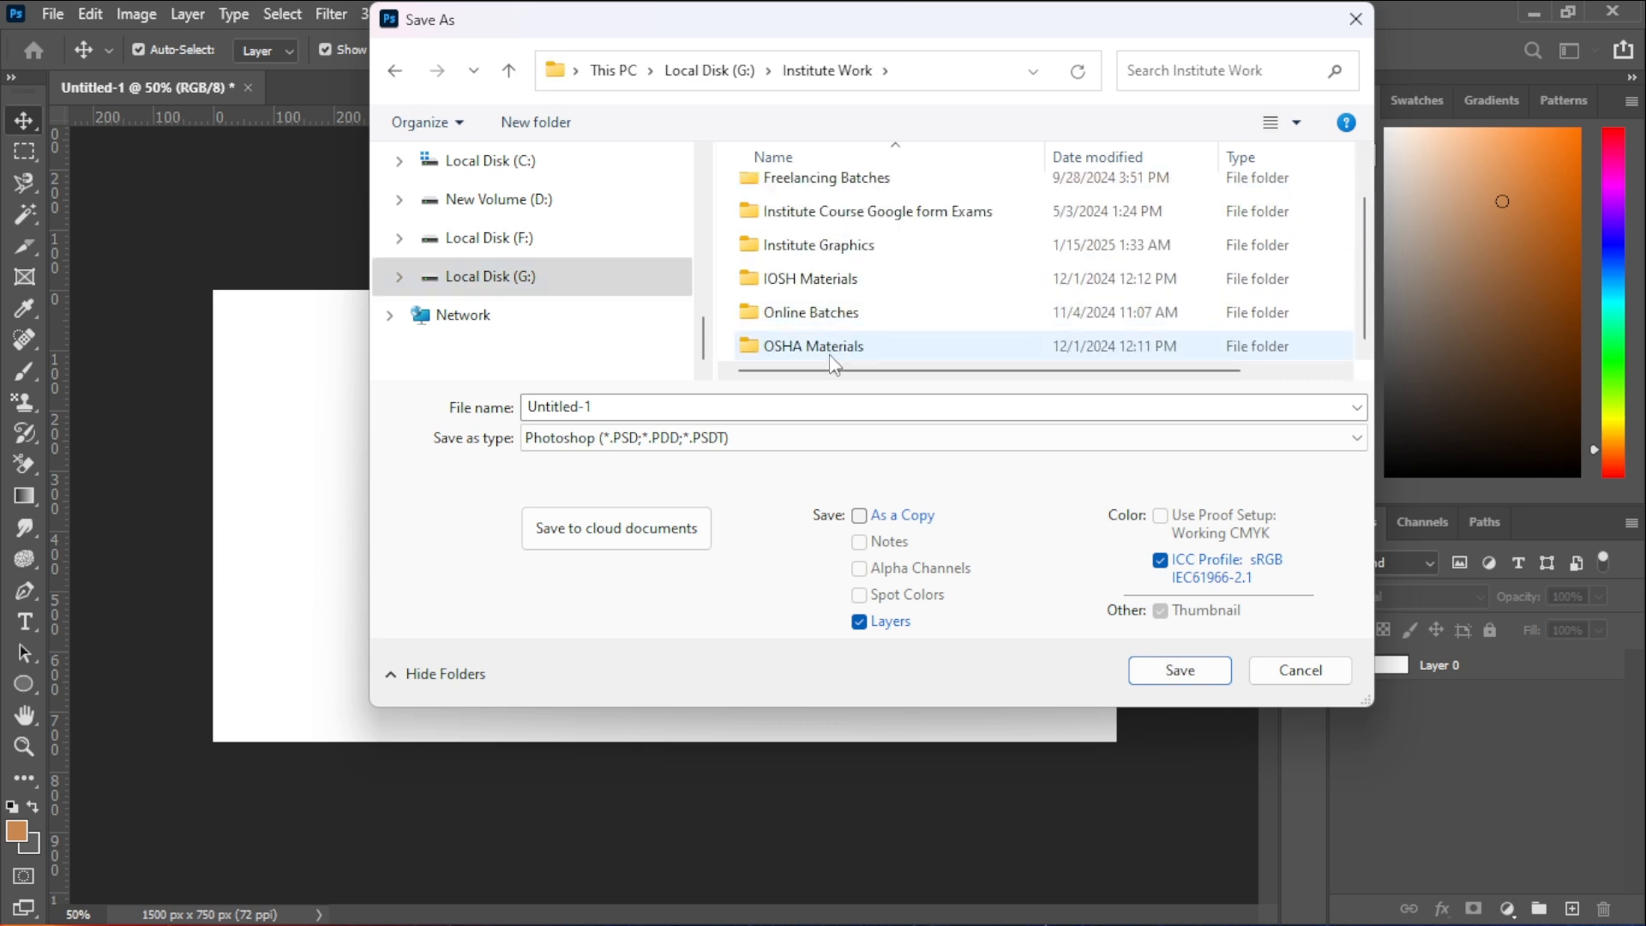
{"action": "left_click", "coordinate": [832, 347]}
{"action": "double_click", "coordinate": [834, 311]}
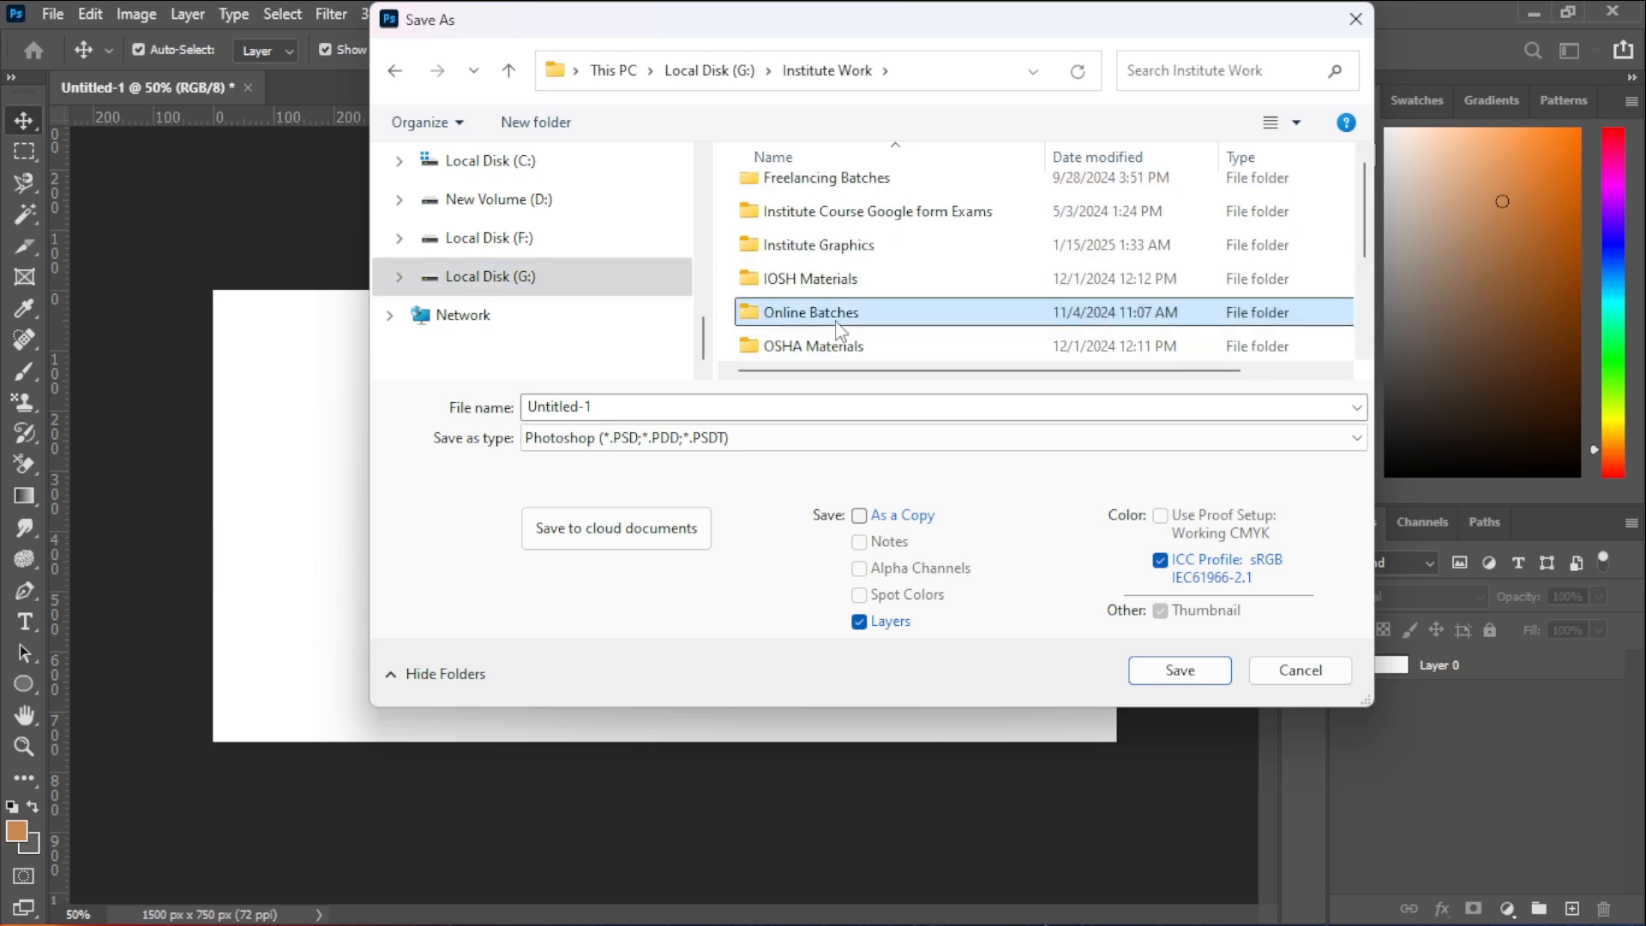
{"action": "double_click", "coordinate": [827, 262]}
{"action": "double_click", "coordinate": [820, 194]}
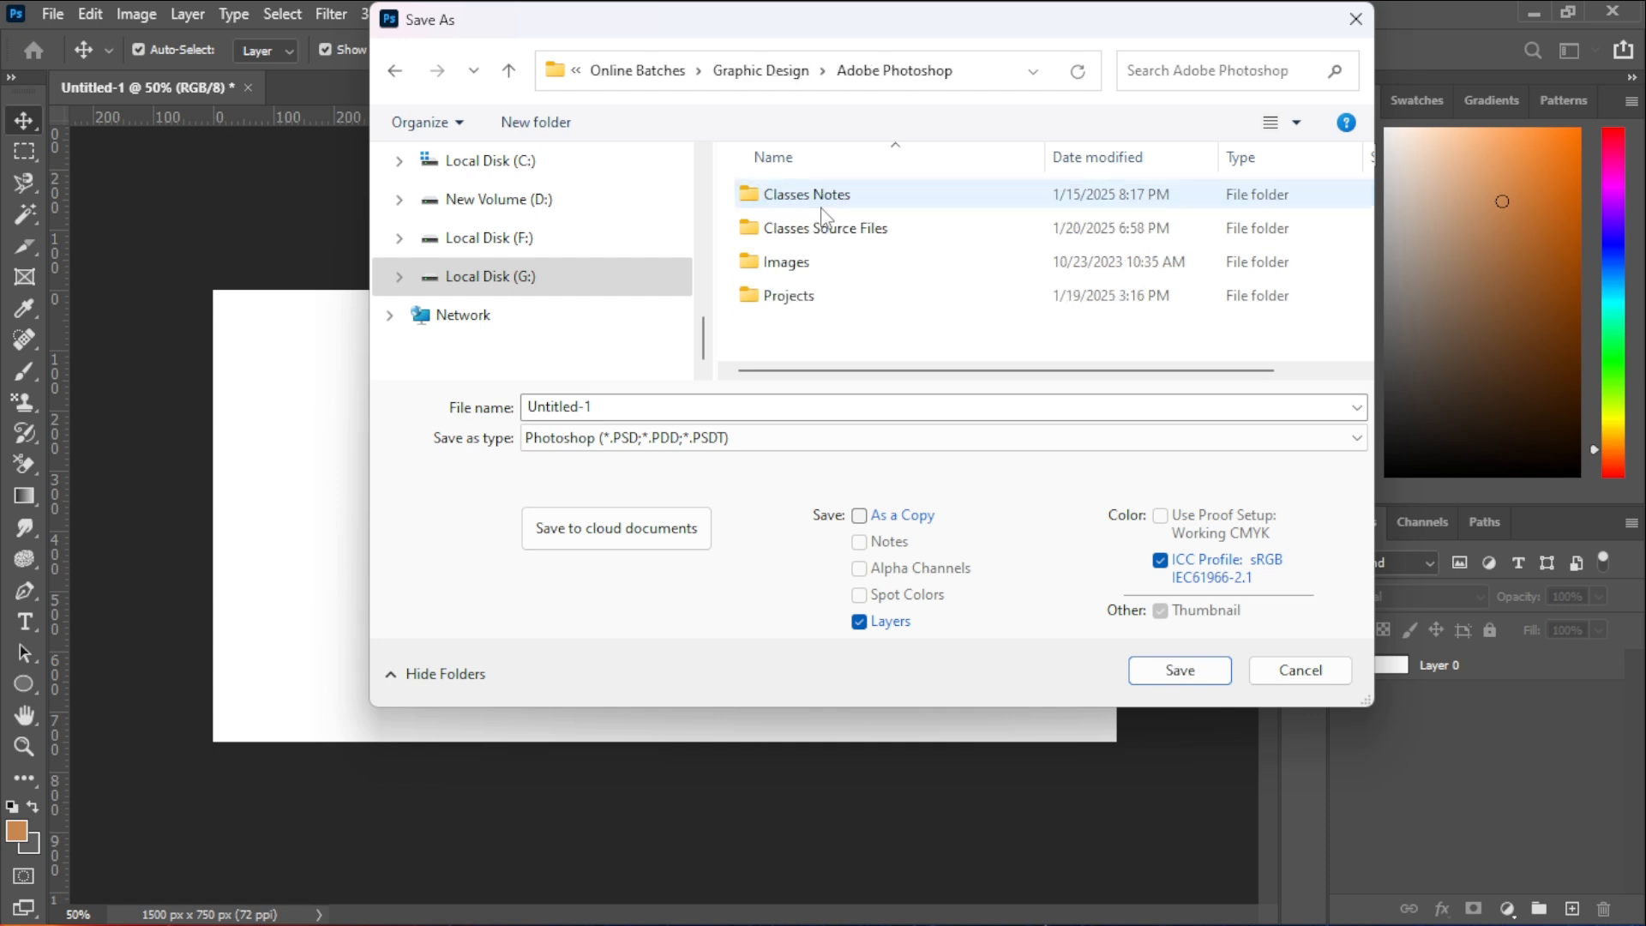
{"action": "double_click", "coordinate": [825, 300]}
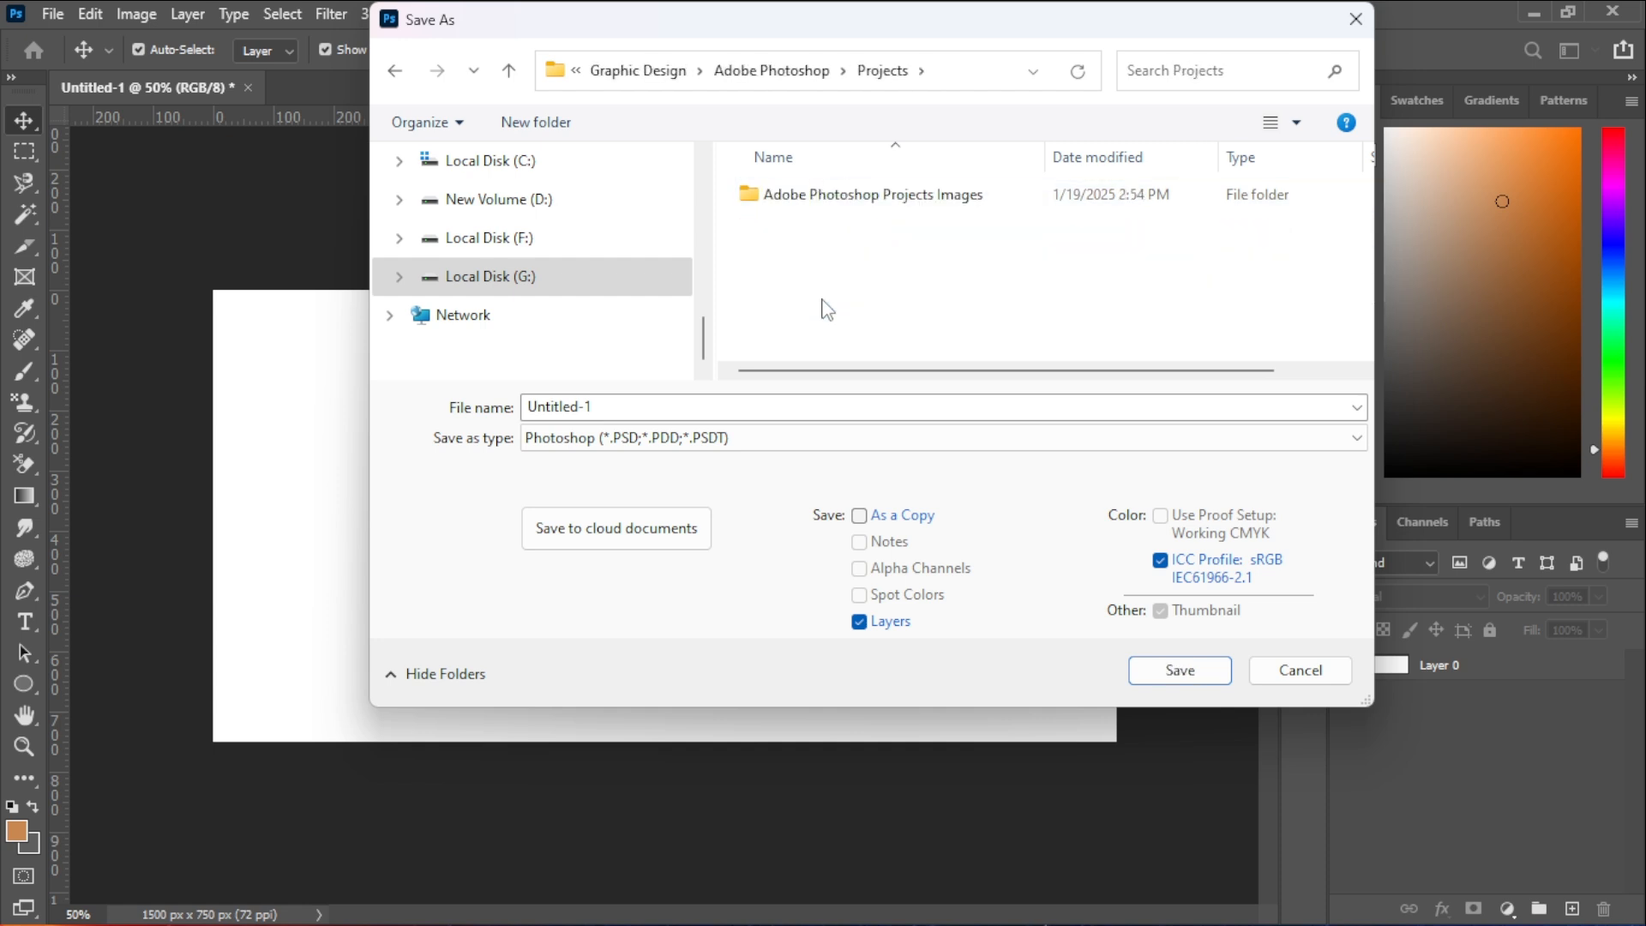
- Name the file Class 2 File and save it in Photoshop format with Maximize Compatibility on
{"action": "left_click", "coordinate": [665, 408]}
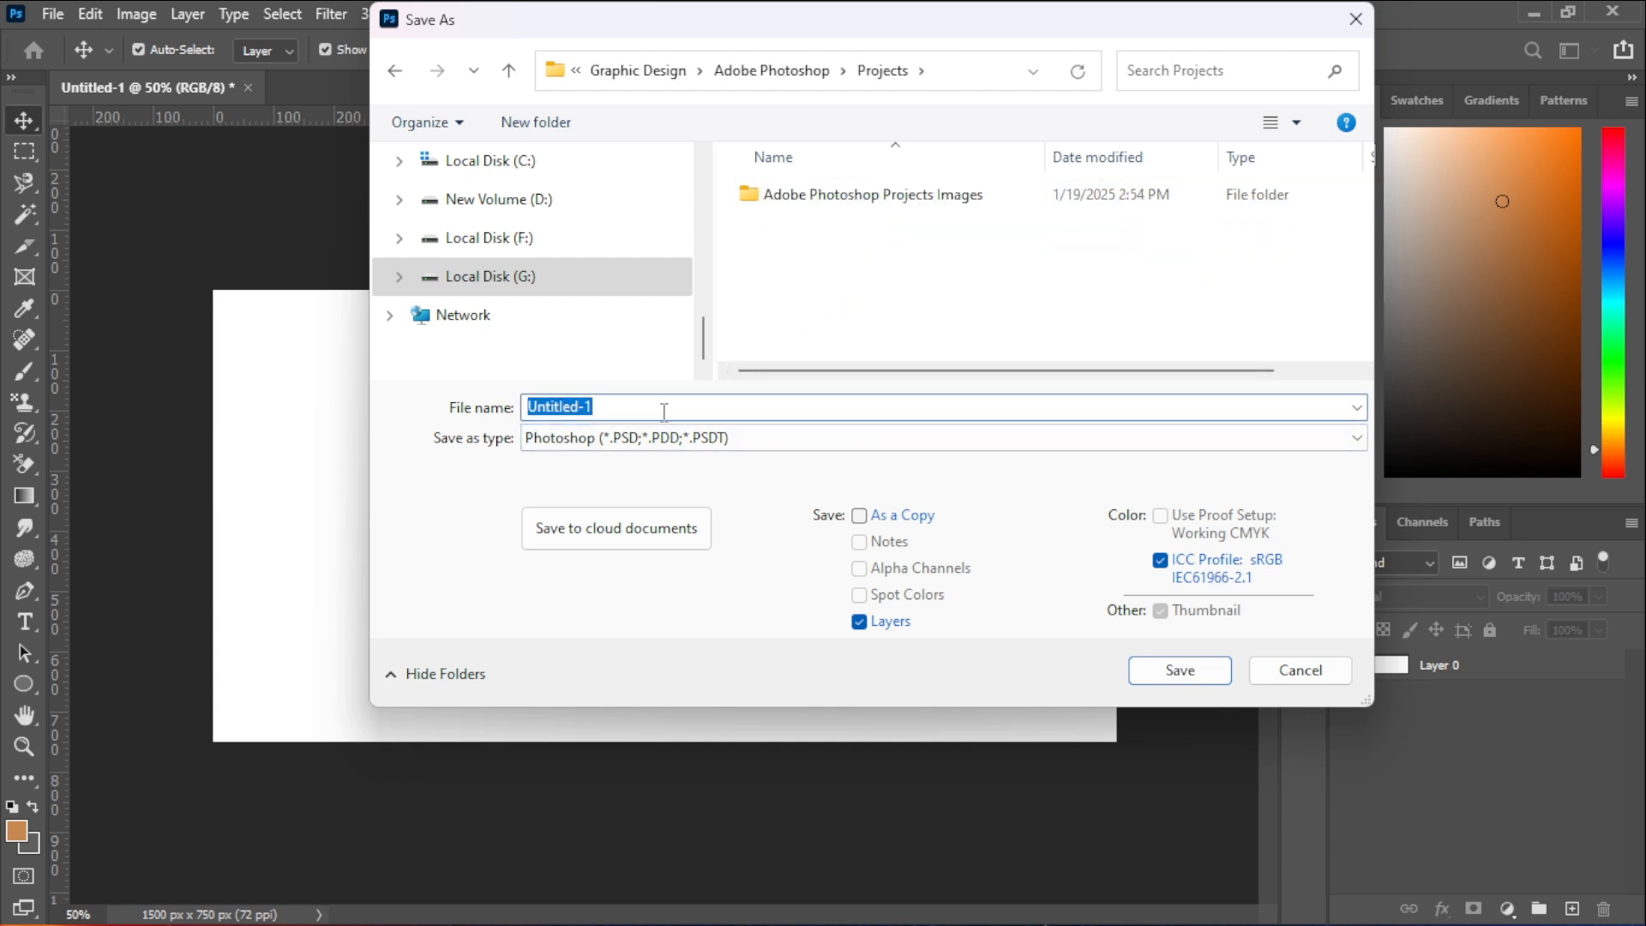
{"action": "type", "text": "Class 2 File"}
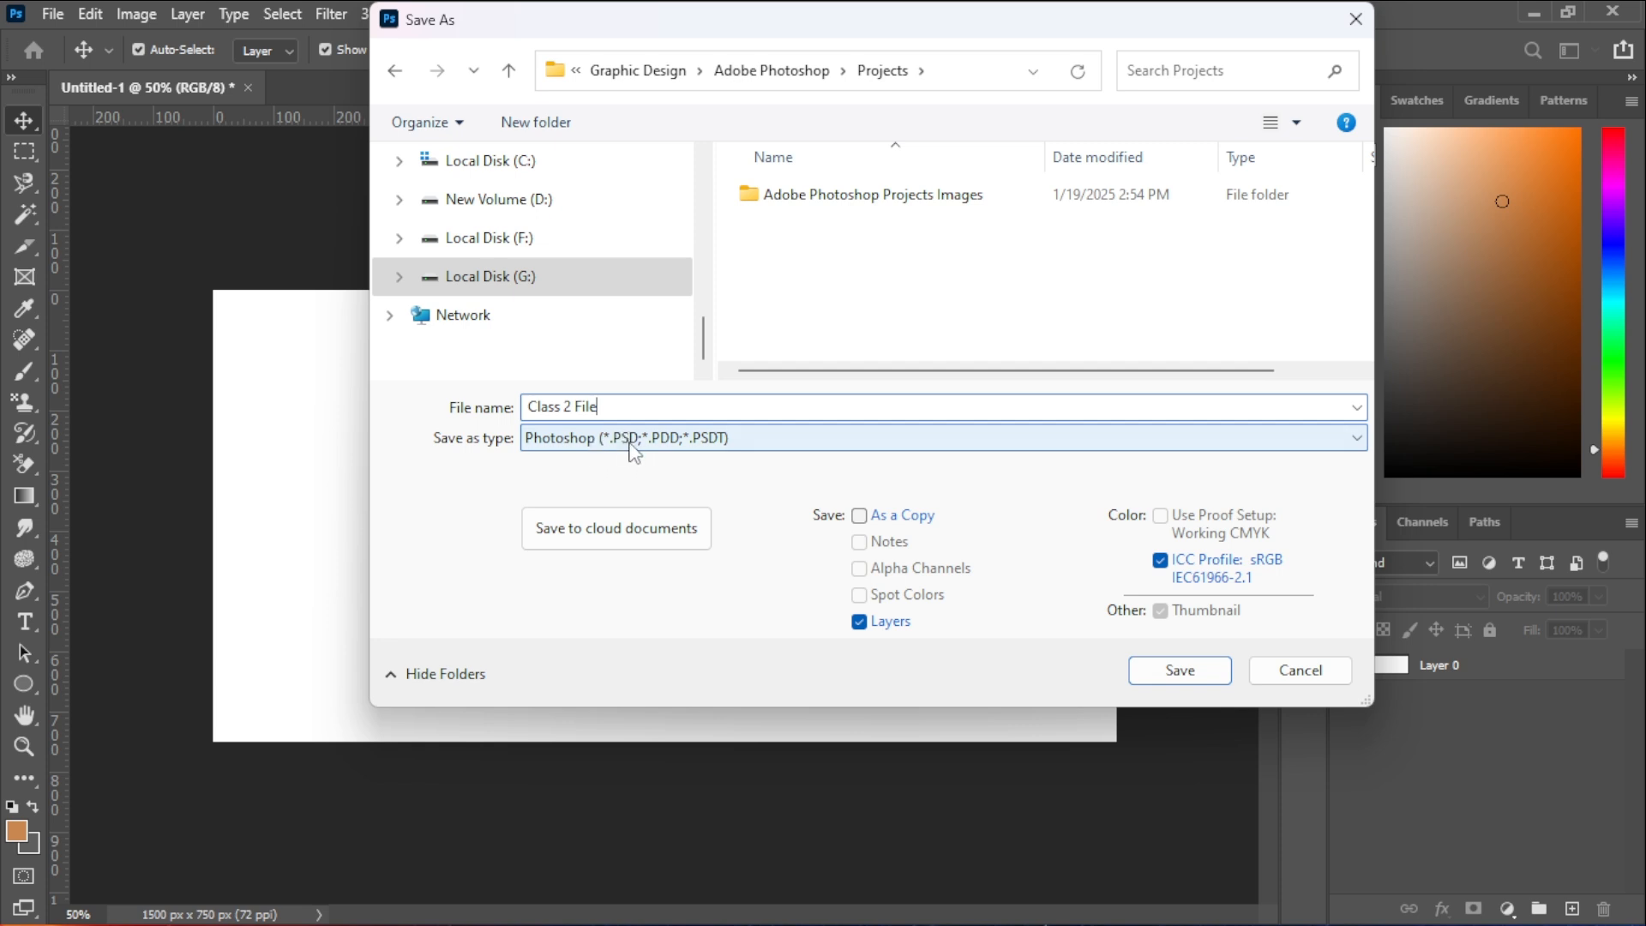
{"action": "left_click_drag", "start_coordinate": [600, 407], "coordinate": [544, 405]}
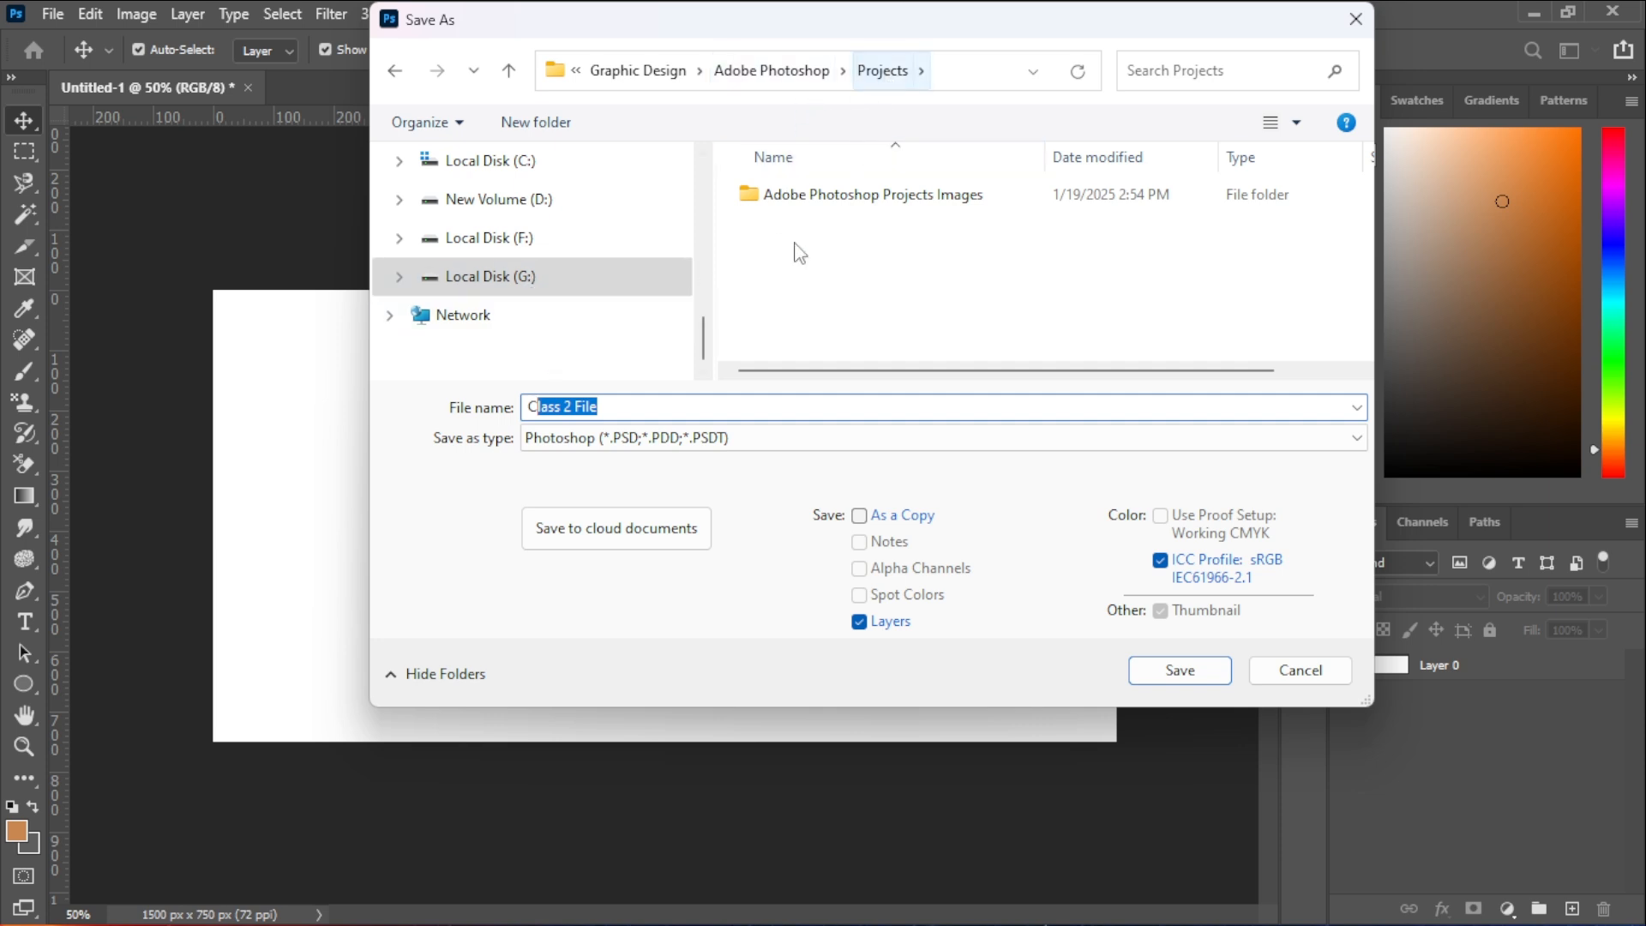
{"action": "left_click_drag", "start_coordinate": [614, 406], "coordinate": [519, 407]}
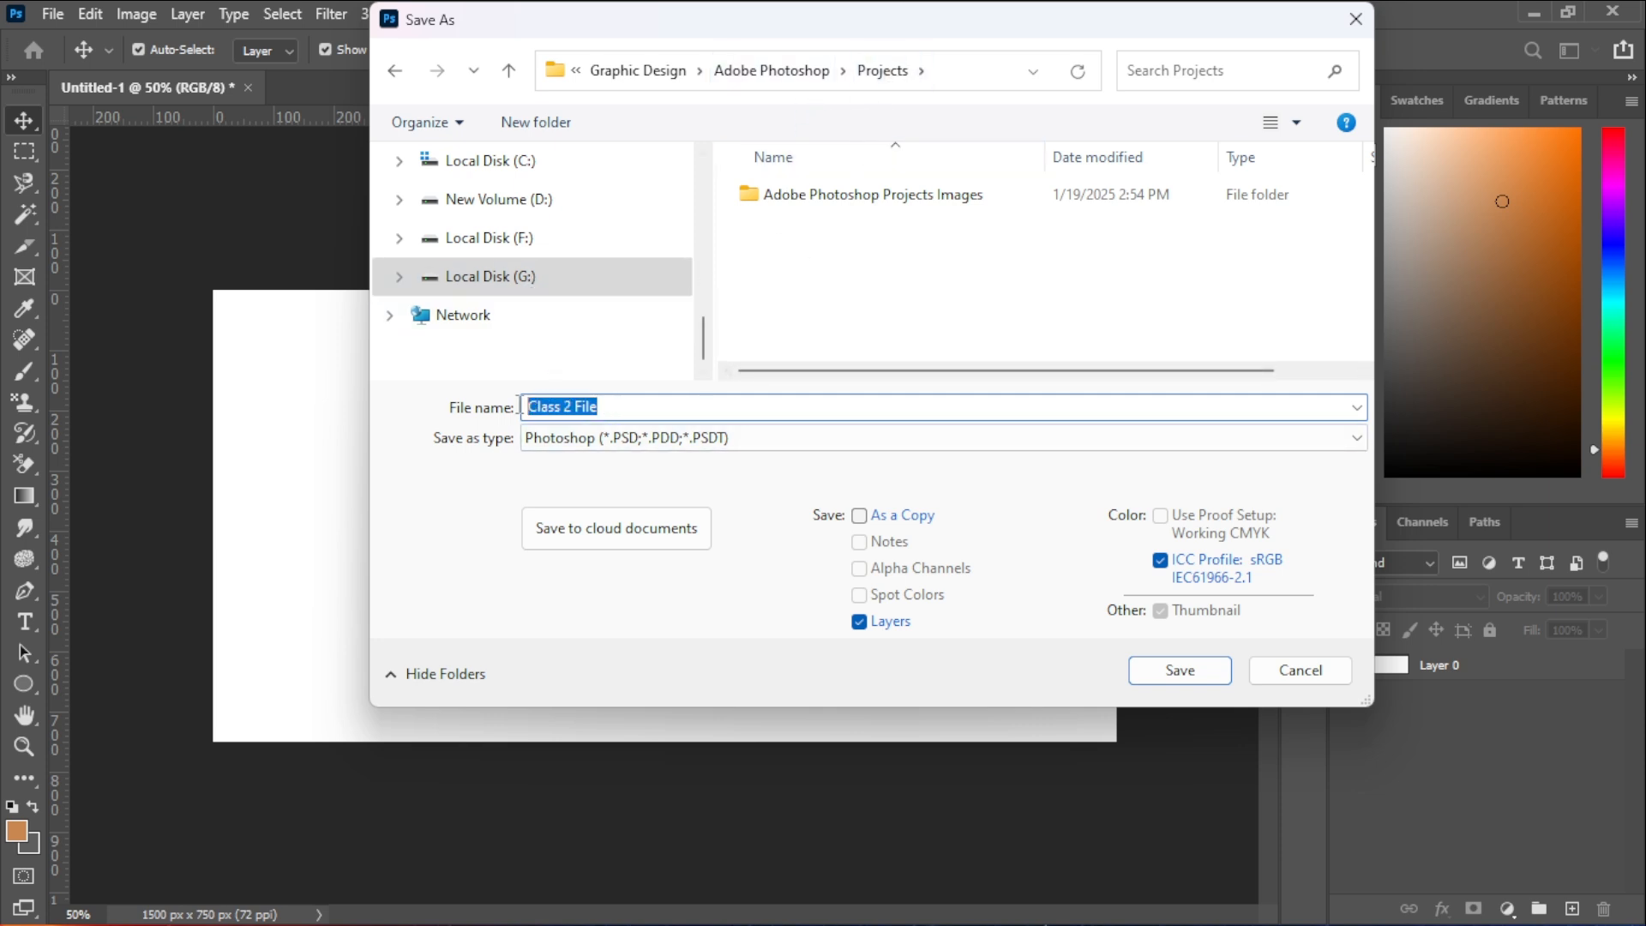
{"action": "left_click", "coordinate": [613, 408]}
{"action": "left_click", "coordinate": [1184, 674]}
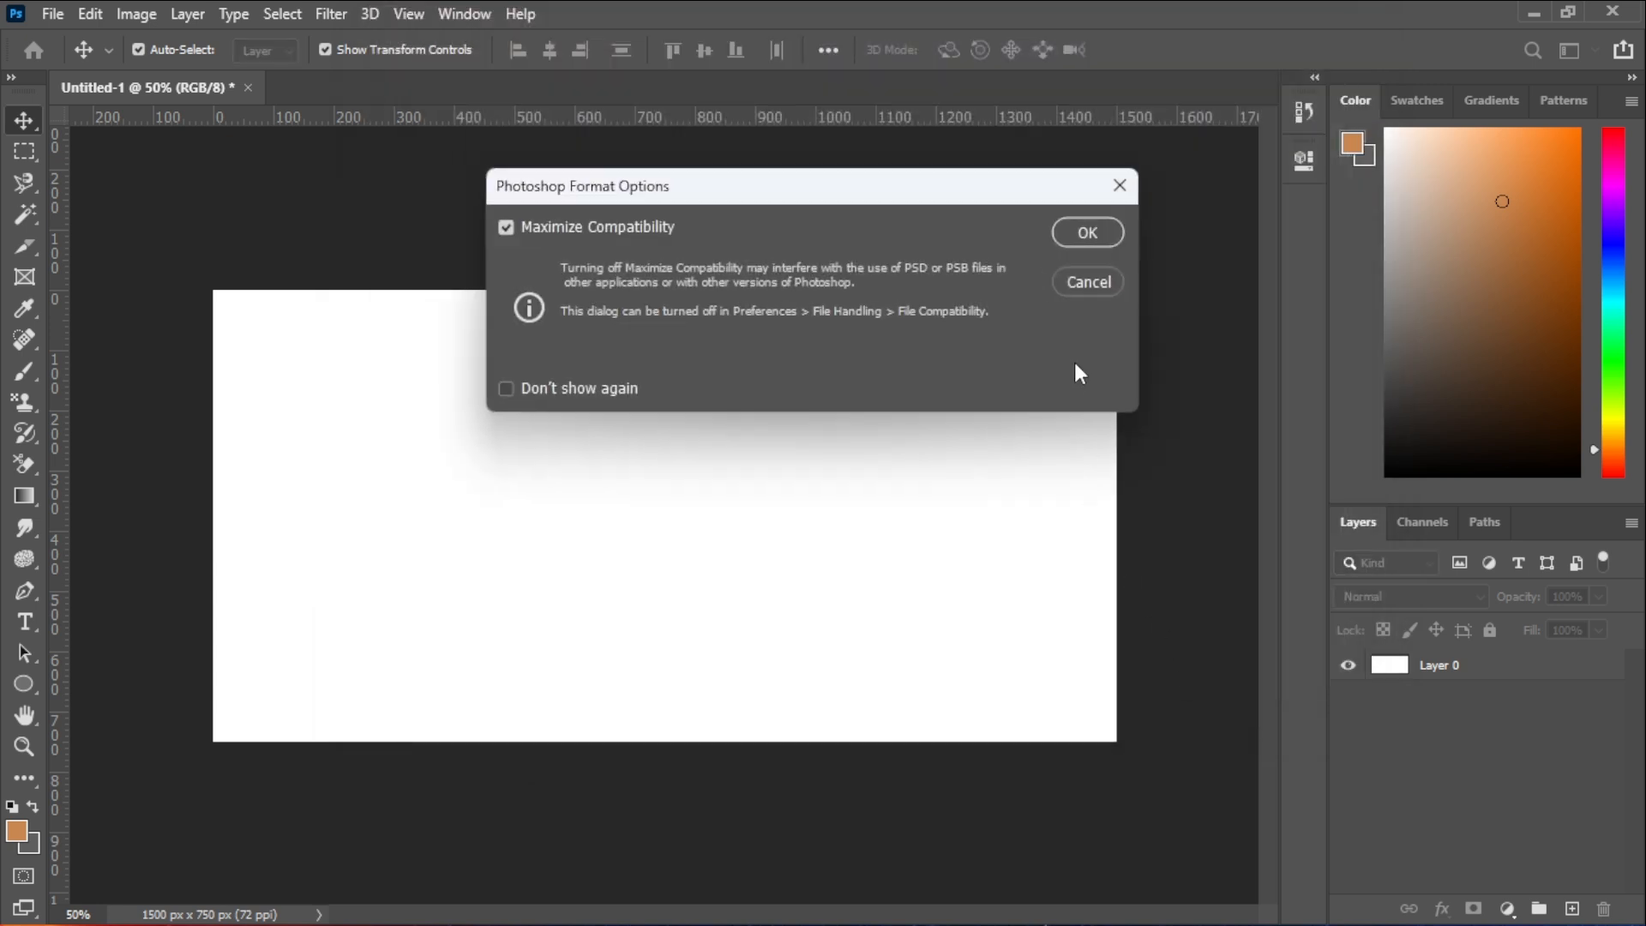
{"action": "left_click_drag", "start_coordinate": [687, 193], "coordinate": [507, 276]}
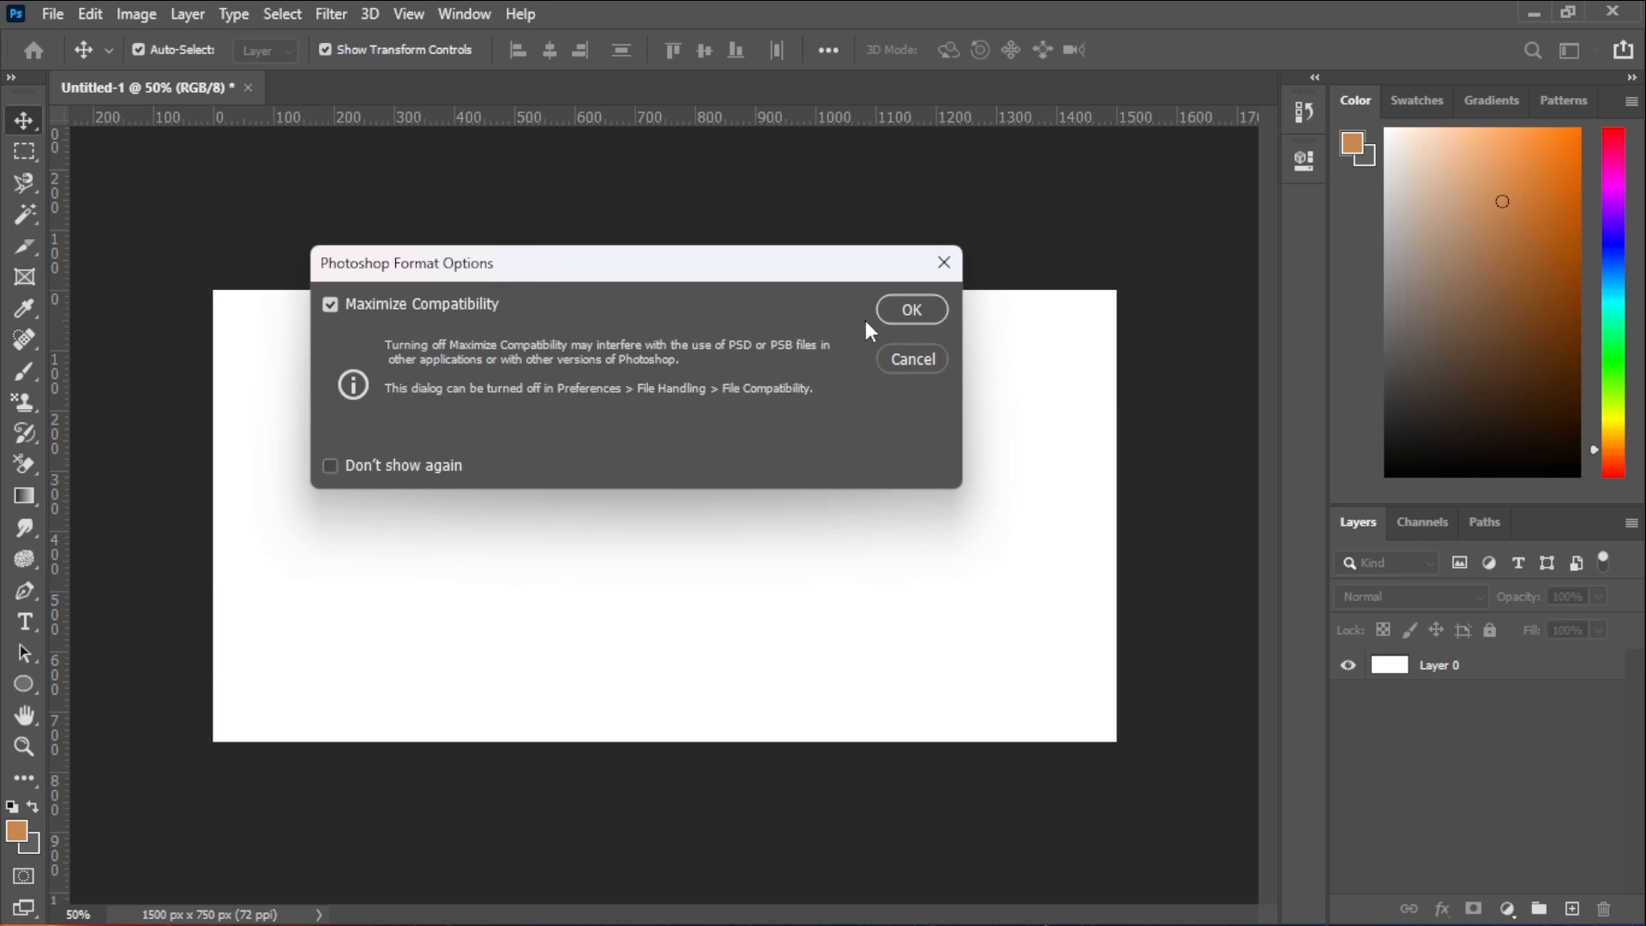
{"action": "left_click", "coordinate": [896, 315]}
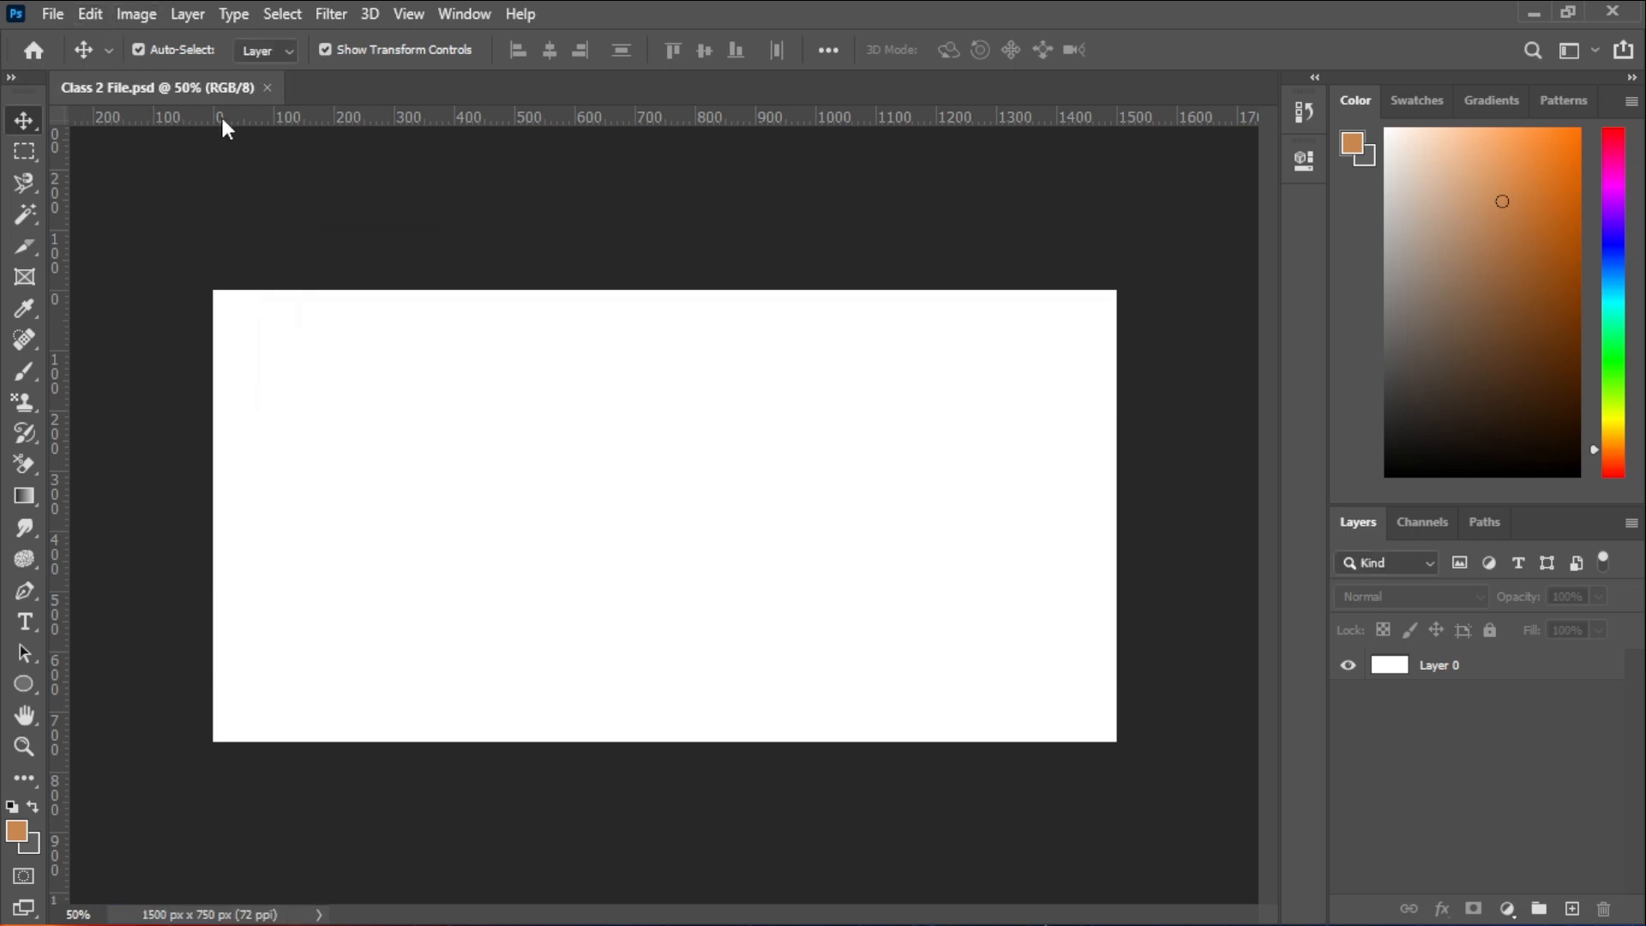
- Demonstrate floating the Class 2 File document window and docking it back, two times
{"action": "left_click_drag", "start_coordinate": [202, 92], "coordinate": [228, 137]}
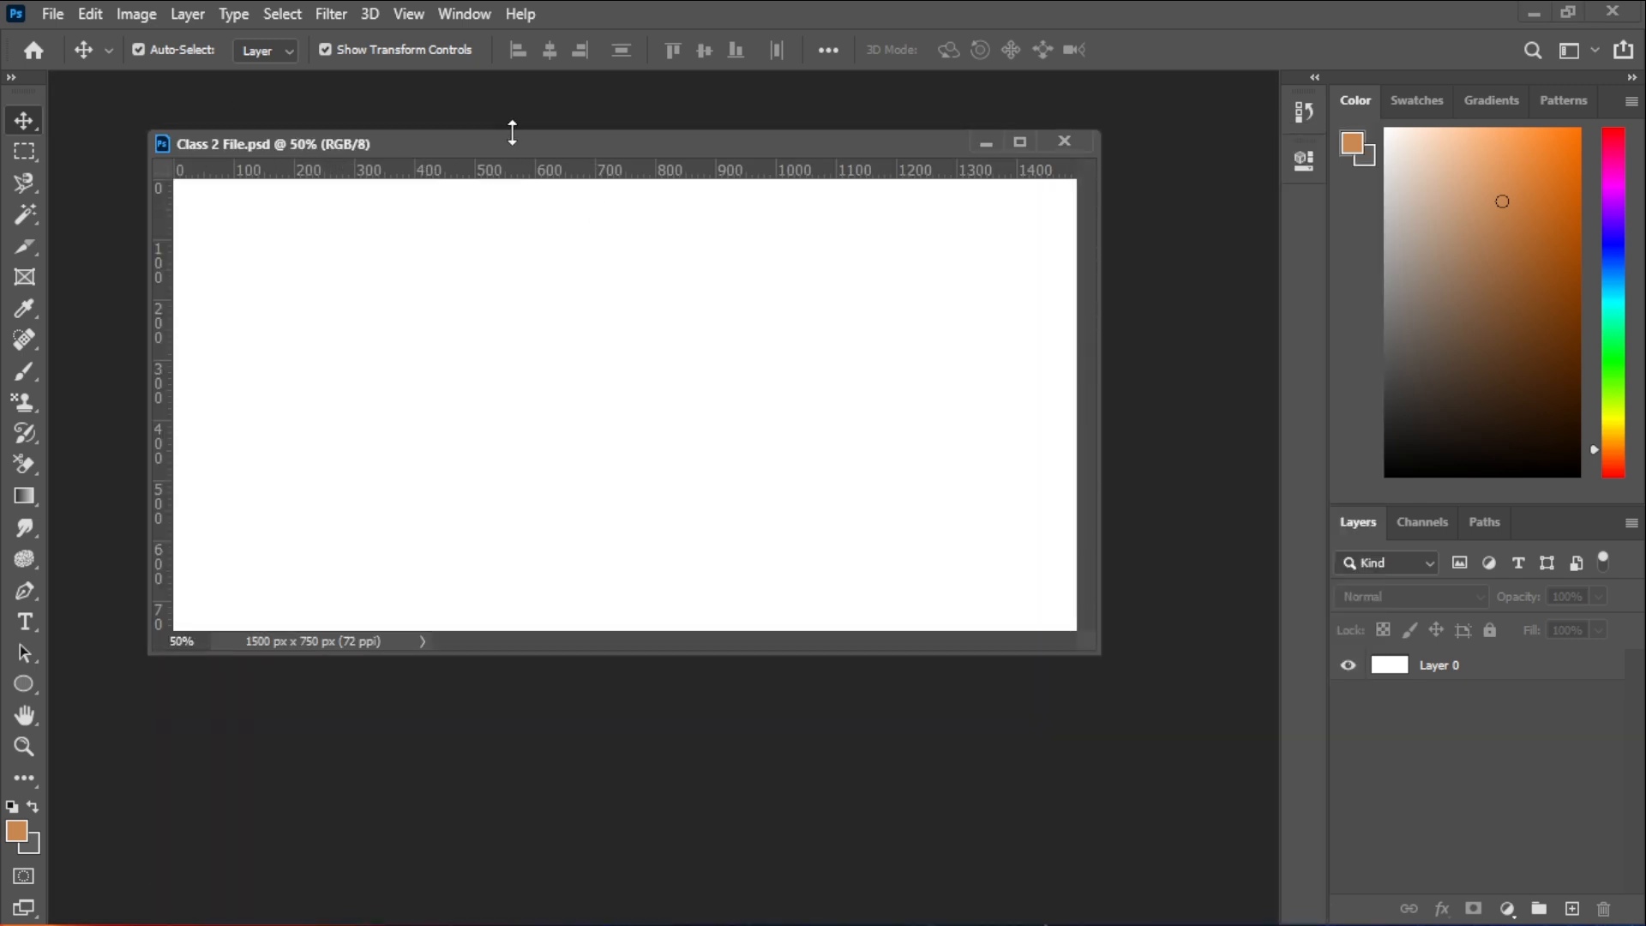
{"action": "left_click_drag", "start_coordinate": [511, 135], "coordinate": [313, 189]}
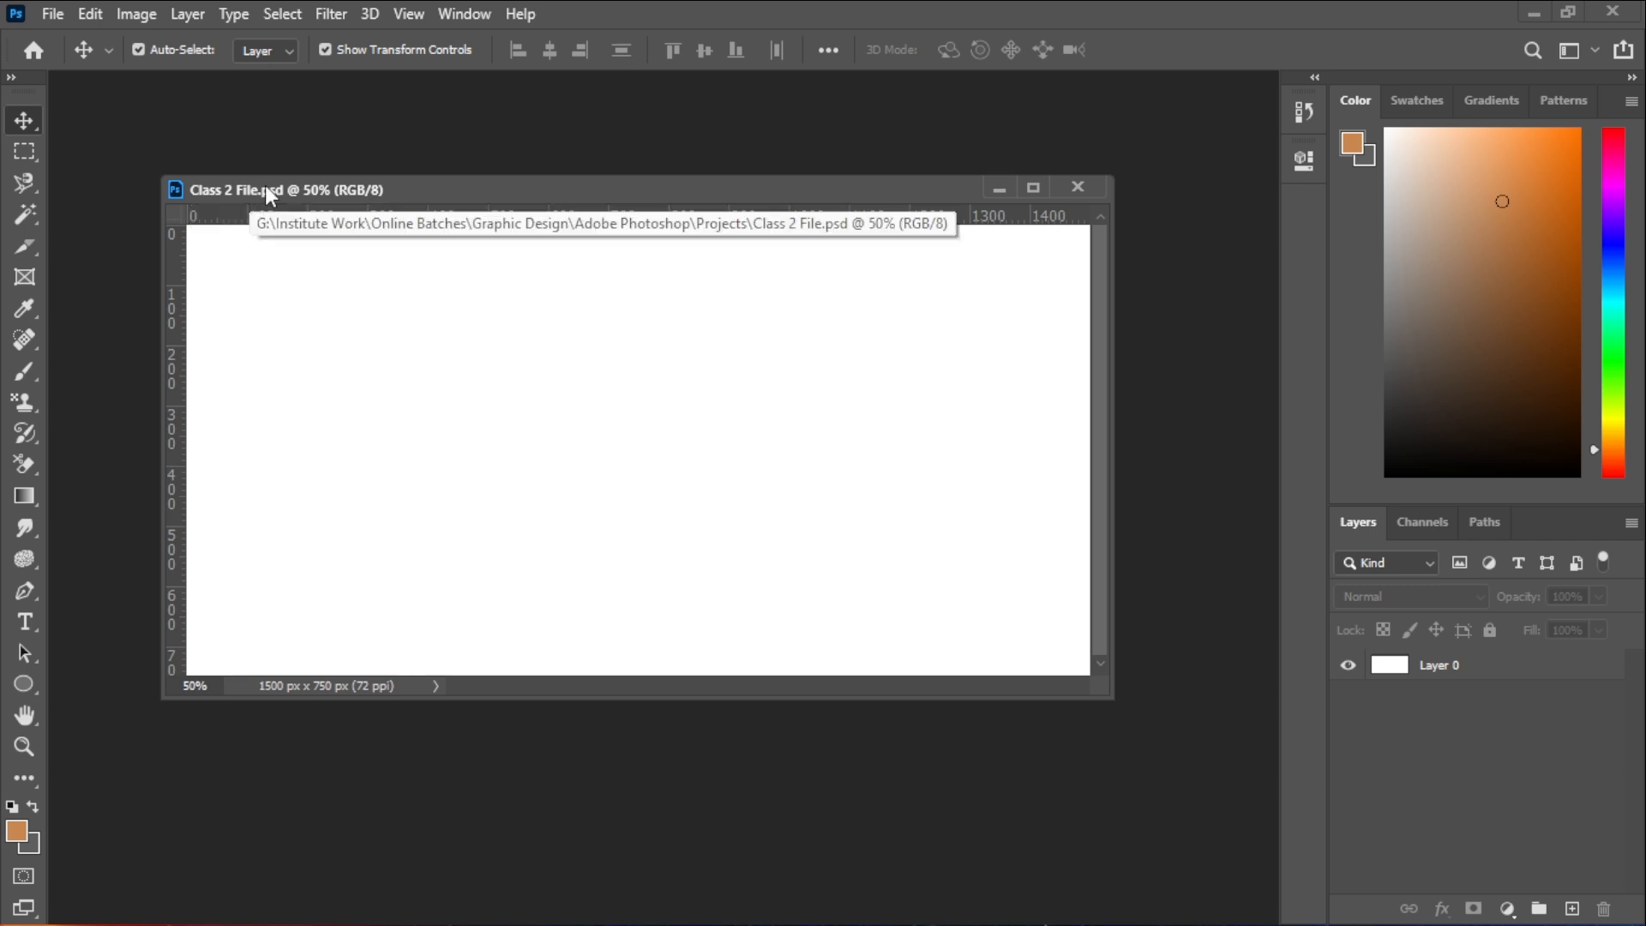
{"action": "left_click_drag", "start_coordinate": [409, 190], "coordinate": [313, 87]}
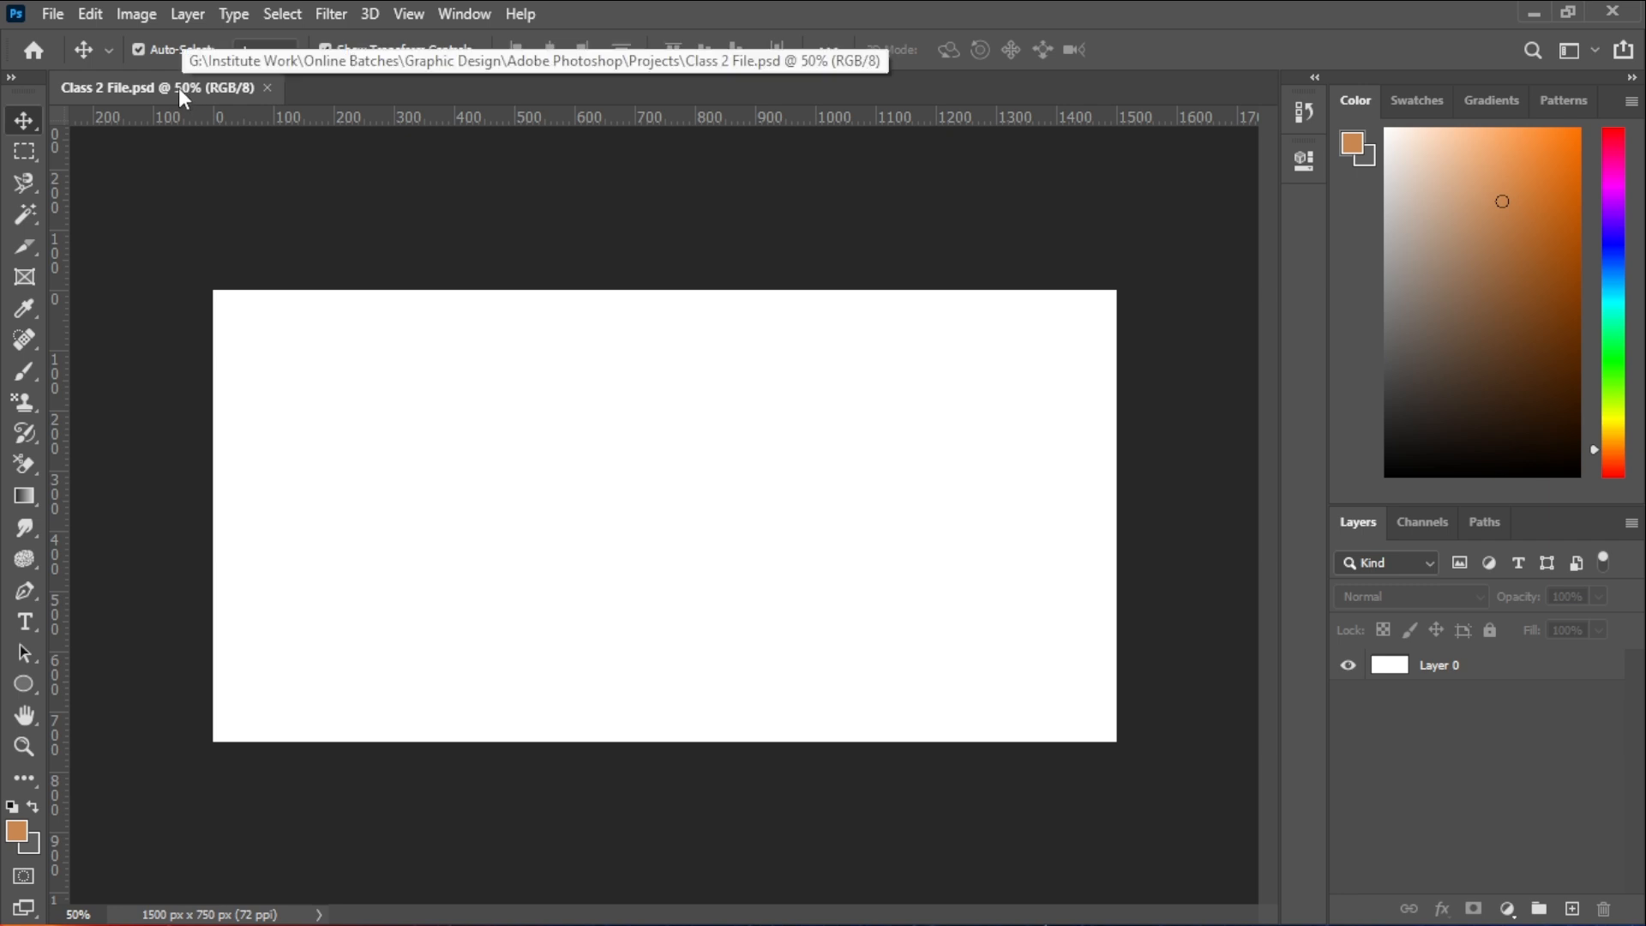
{"action": "left_click_drag", "start_coordinate": [177, 86], "coordinate": [231, 151]}
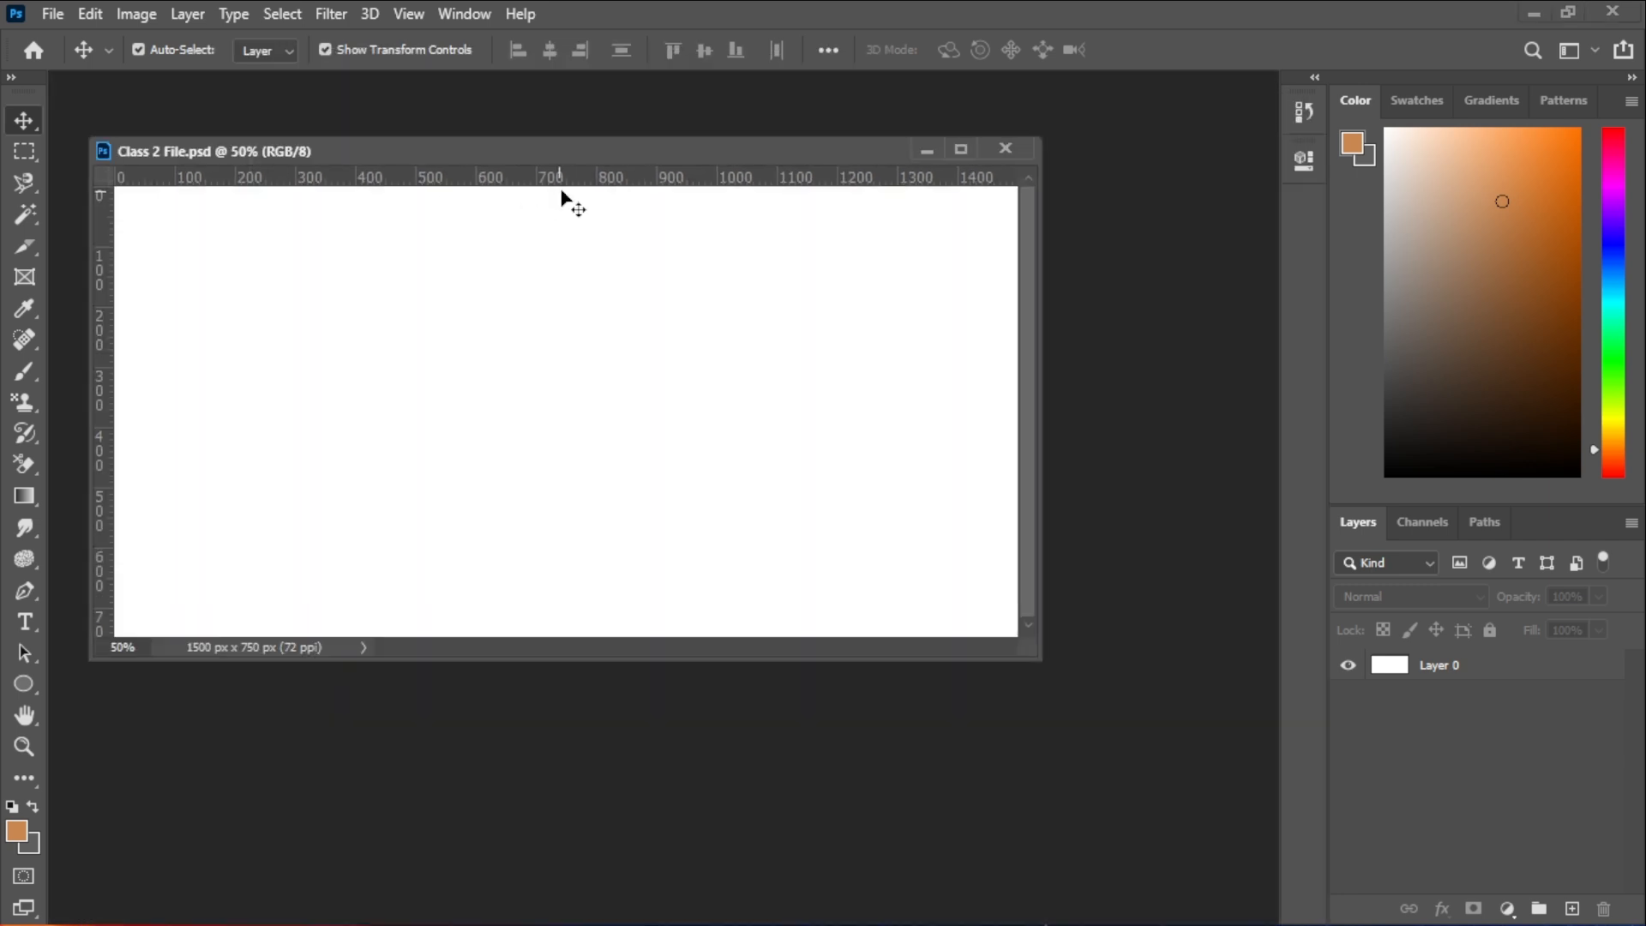
{"action": "left_click_drag", "start_coordinate": [532, 162], "coordinate": [486, 79]}
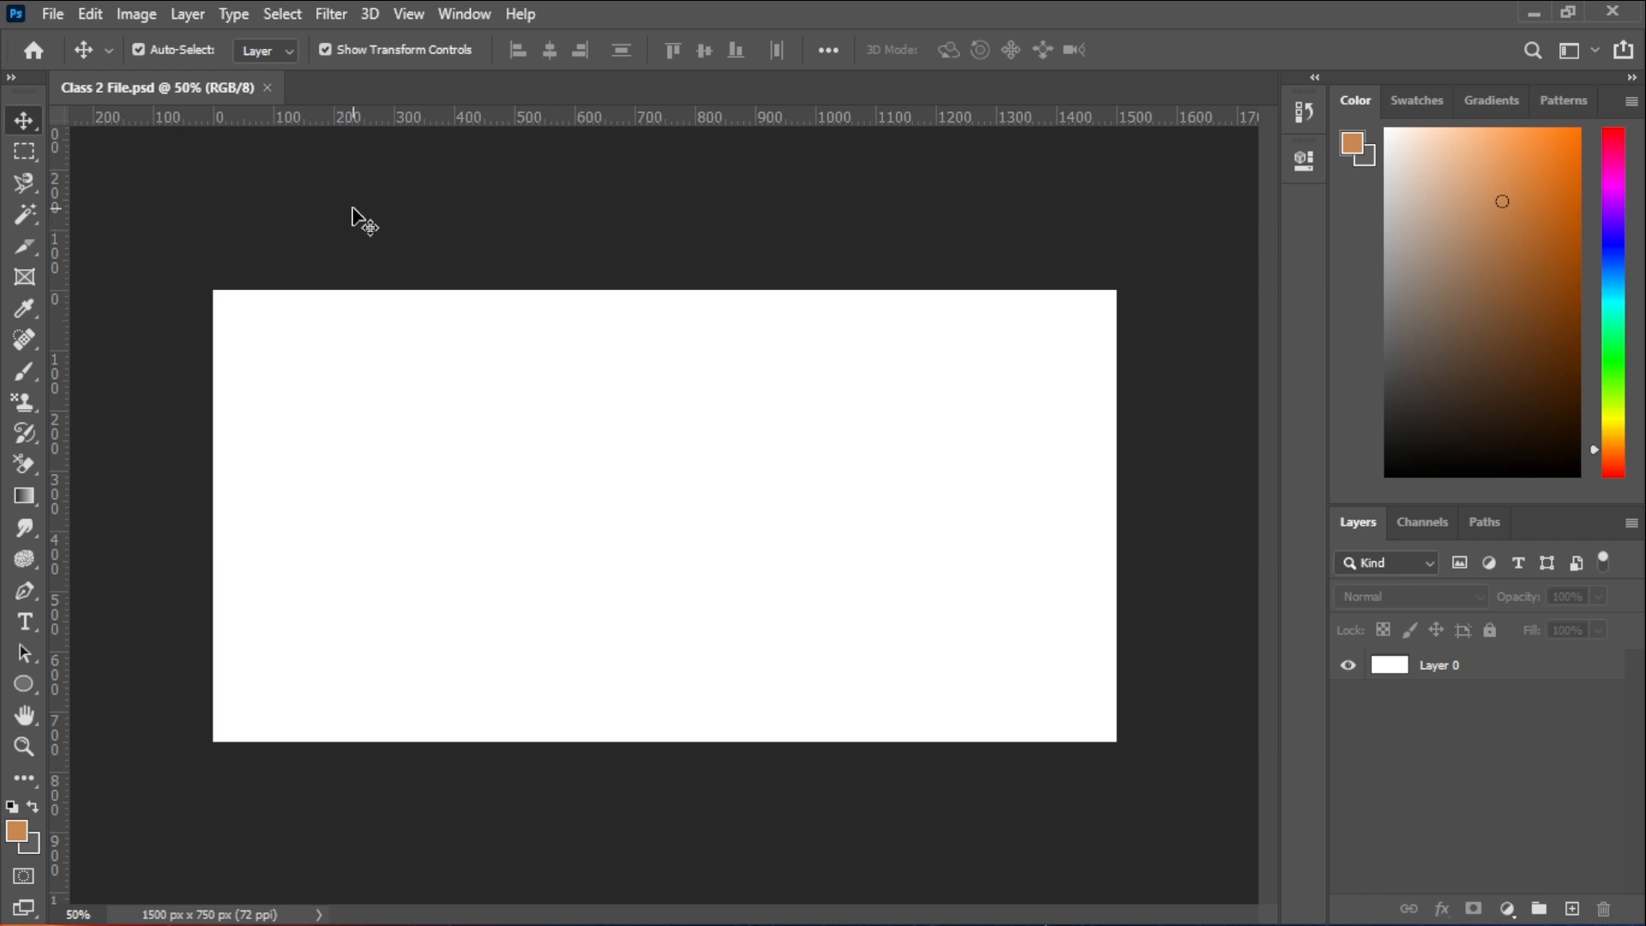
- Look at the variants in the Marquee tool group and compare it with the Move tool, which has no variants
{"action": "left_click", "coordinate": [24, 153]}
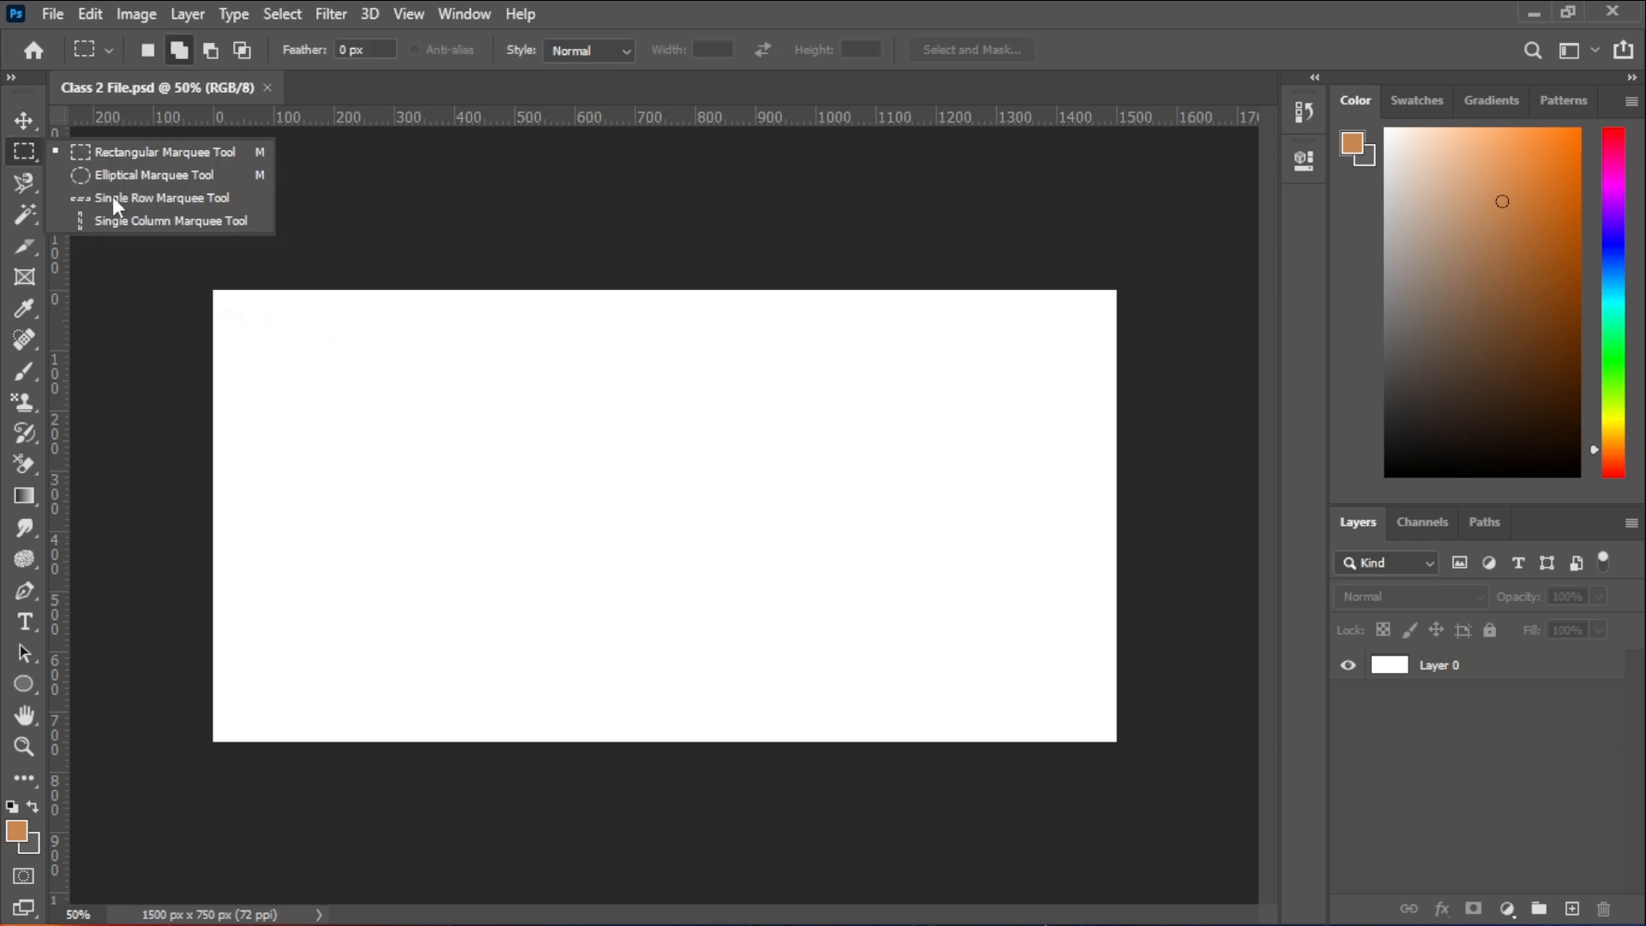
{"action": "left_click", "coordinate": [33, 153]}
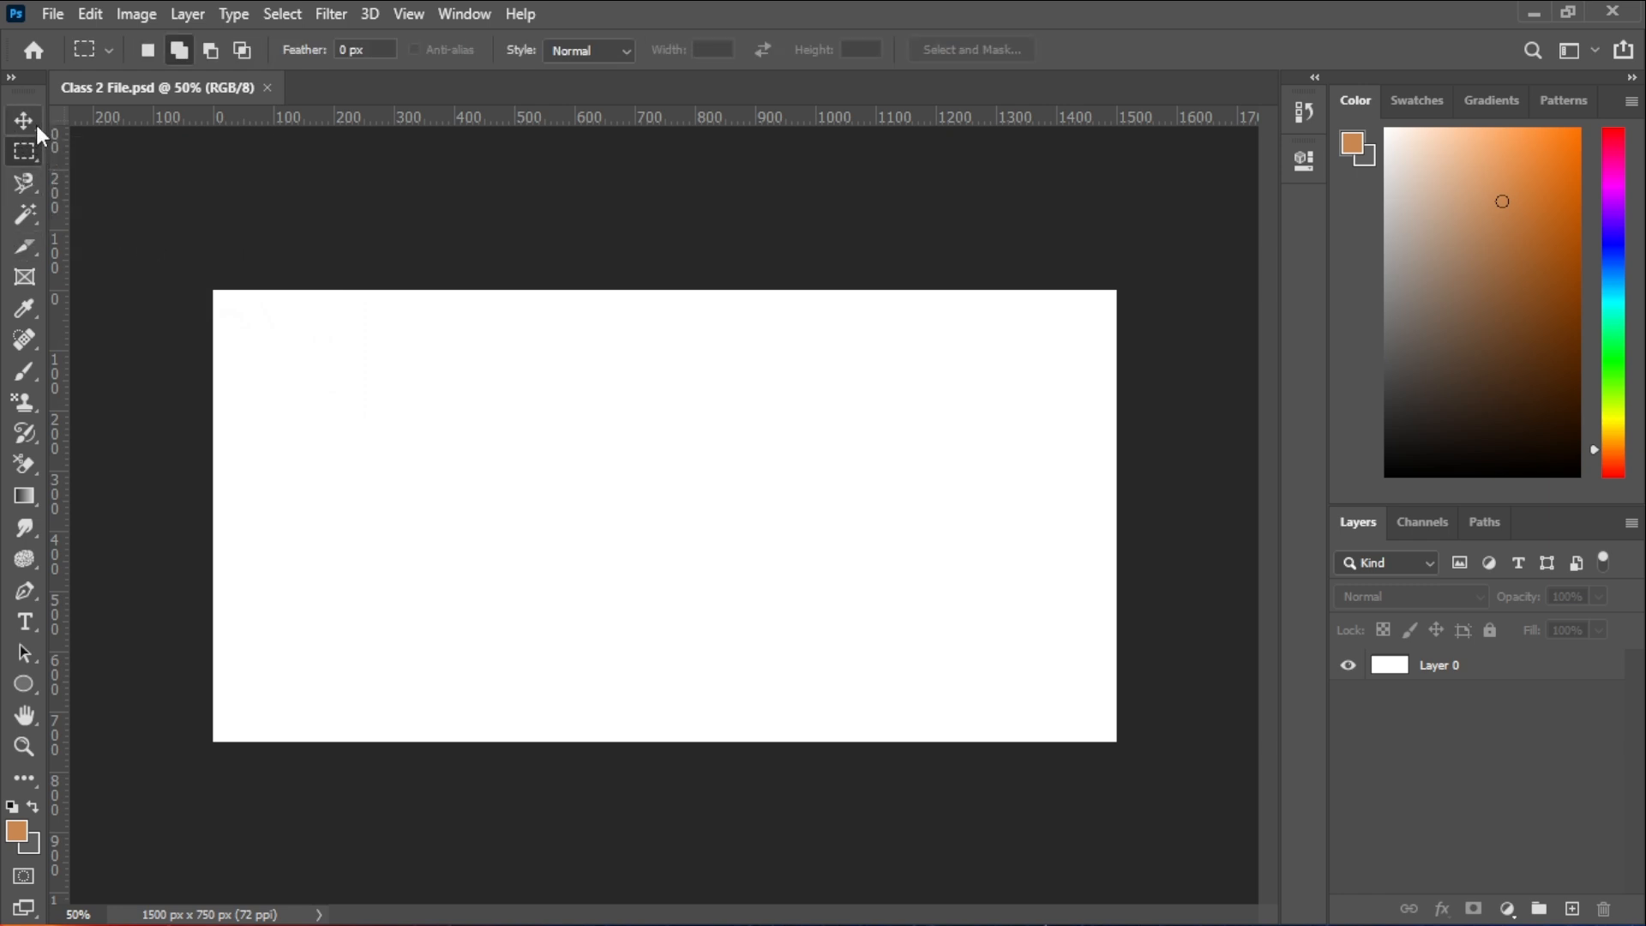
{"action": "left_click", "coordinate": [34, 121]}
{"action": "left_click", "coordinate": [36, 118]}
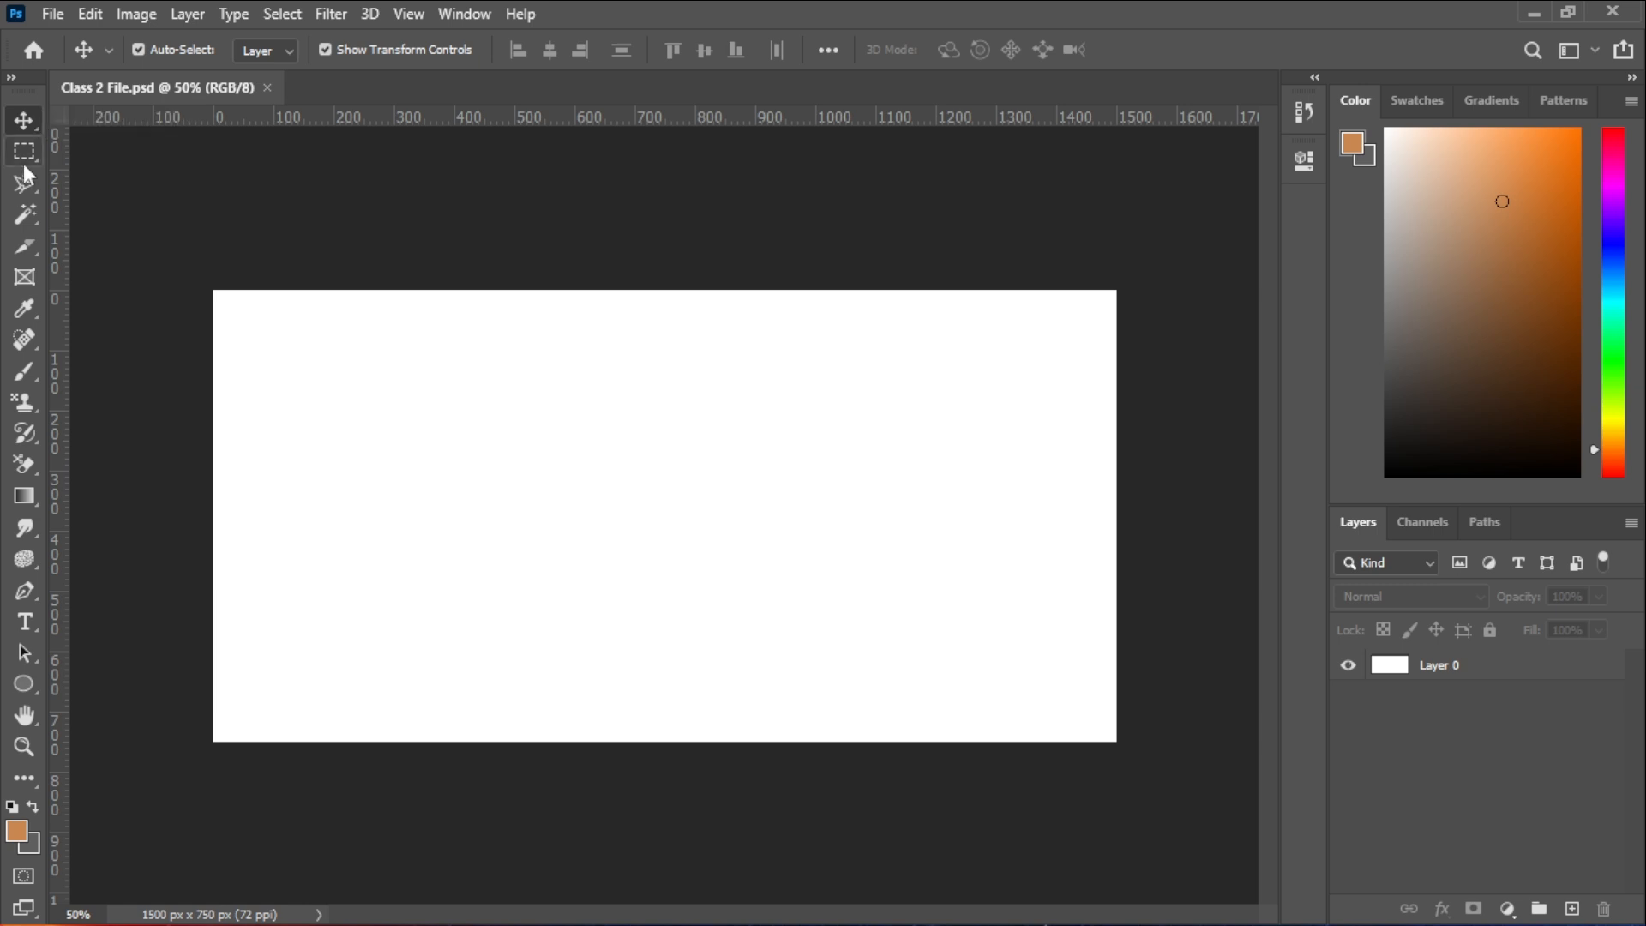
{"action": "left_click", "coordinate": [24, 157]}
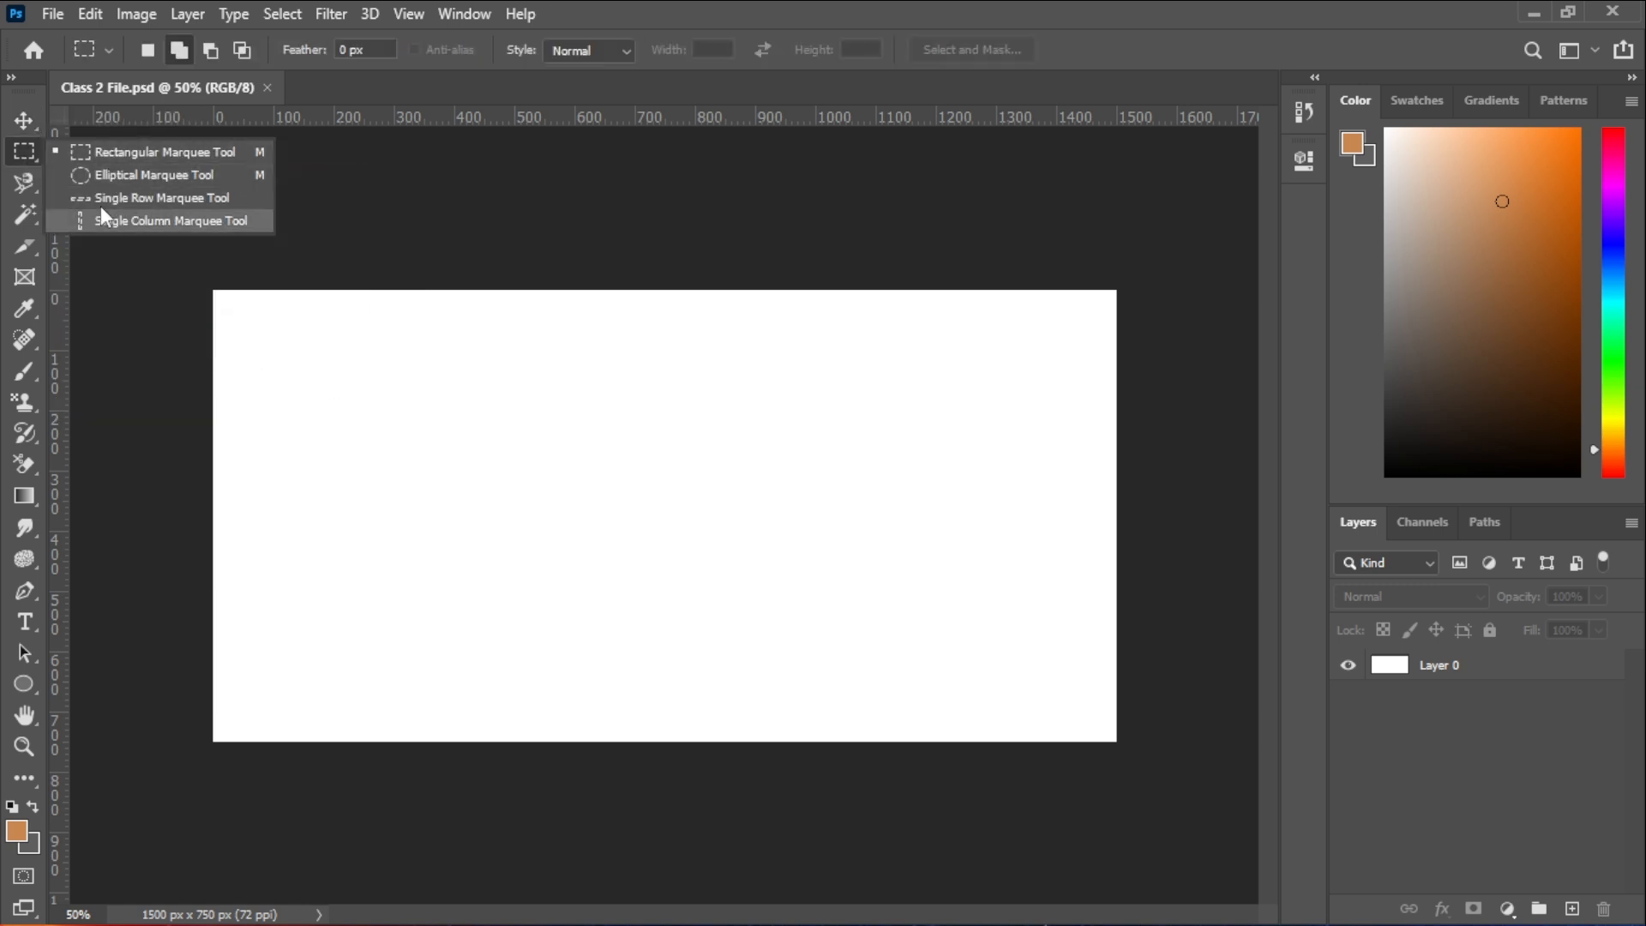
{"action": "left_click", "coordinate": [24, 150]}
- Look through the hidden tools grouped with the Magnetic Lasso, Slice and Eyedropper tools
{"action": "left_click", "coordinate": [24, 182]}
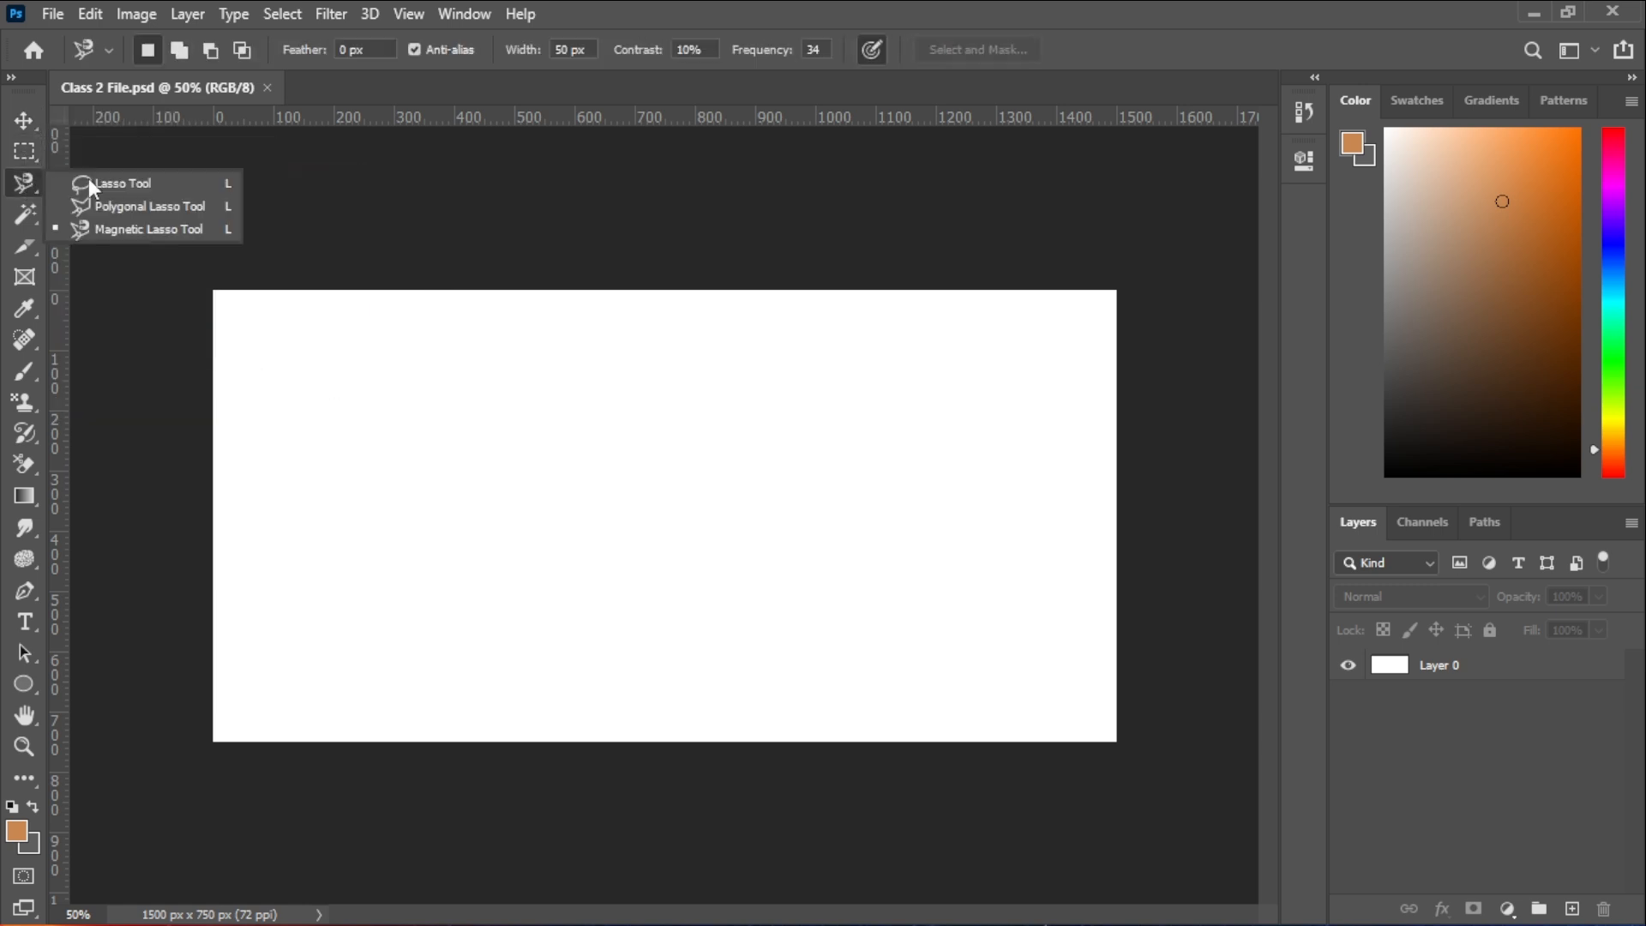
{"action": "left_click", "coordinate": [28, 211]}
{"action": "left_click", "coordinate": [24, 248]}
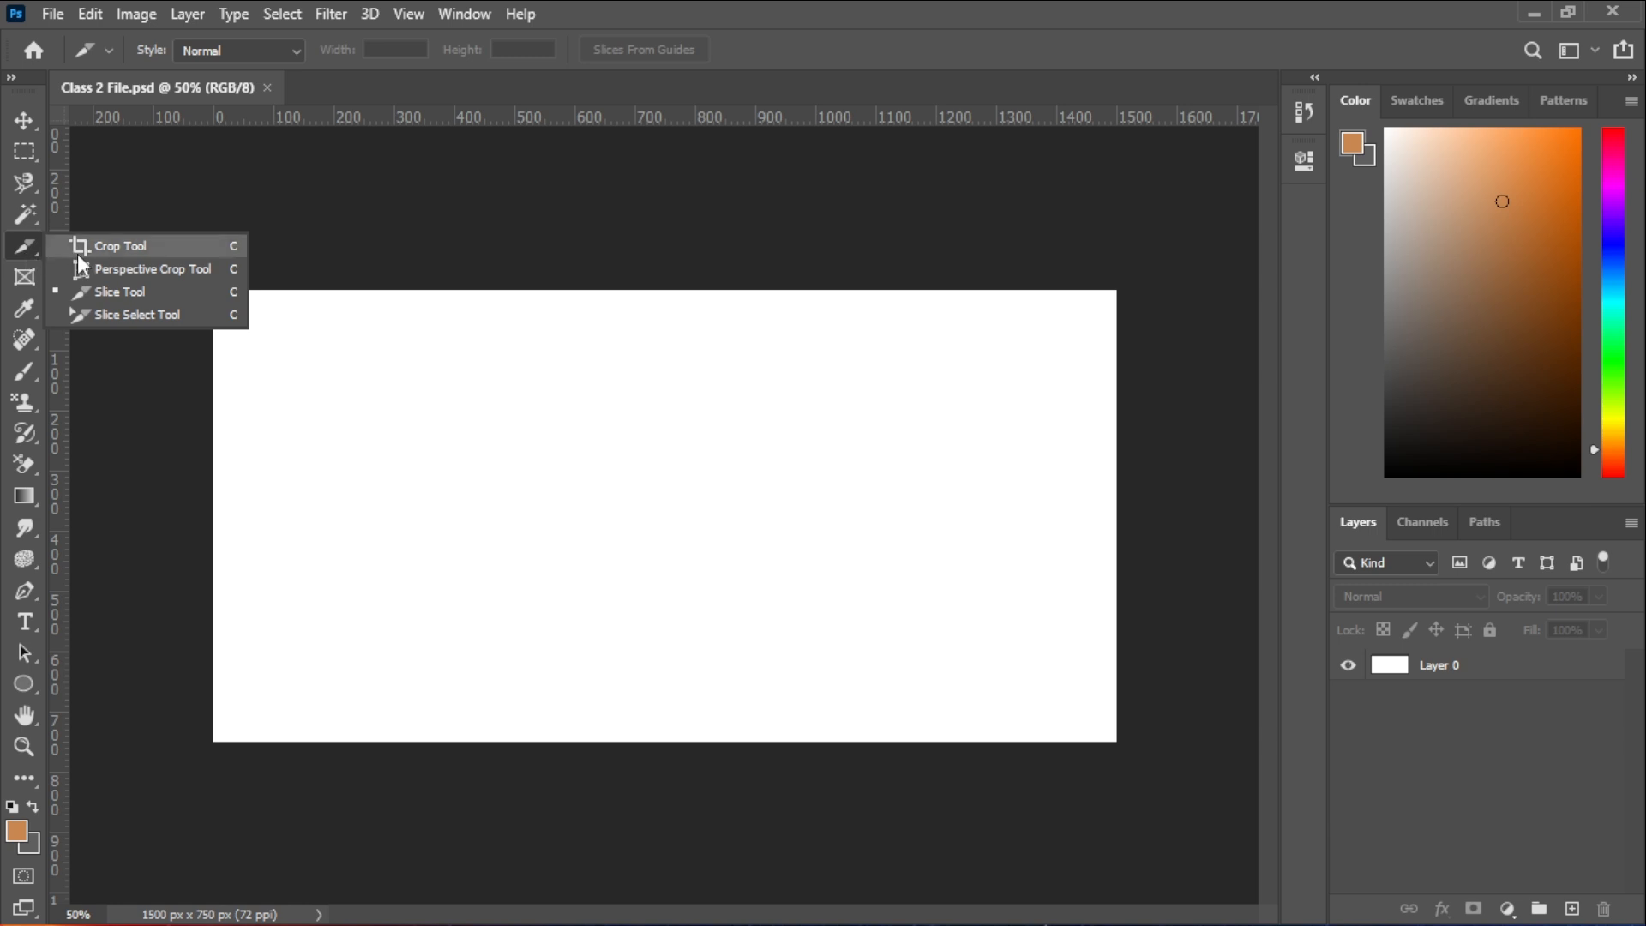
{"action": "left_click", "coordinate": [30, 311]}
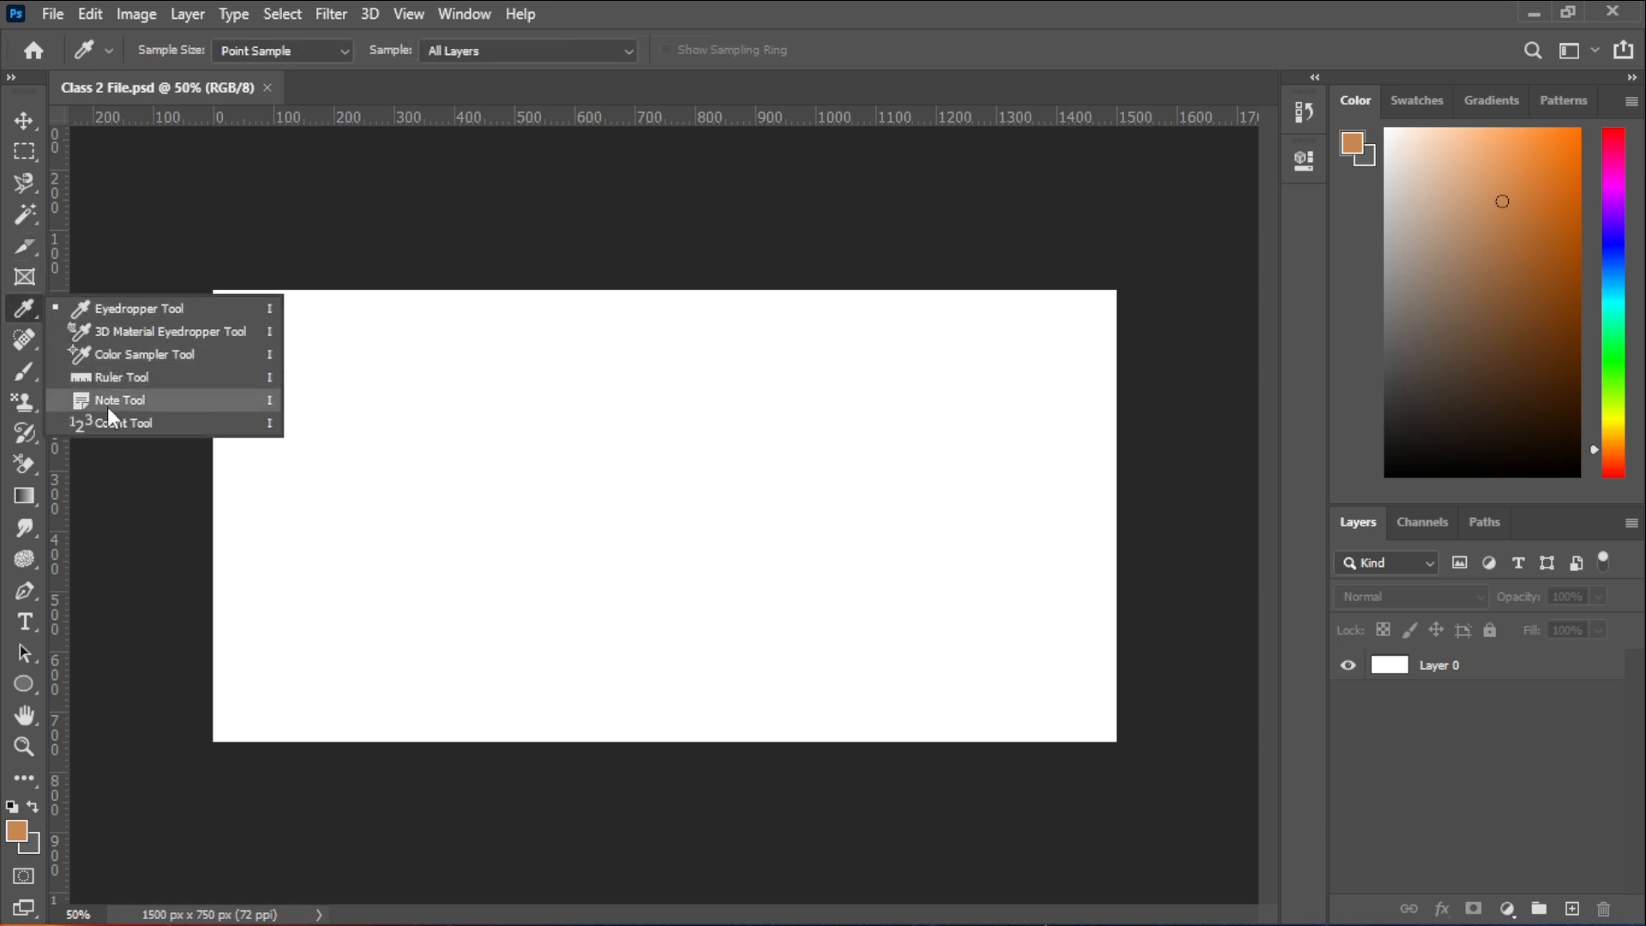
{"action": "left_click", "coordinate": [29, 299]}
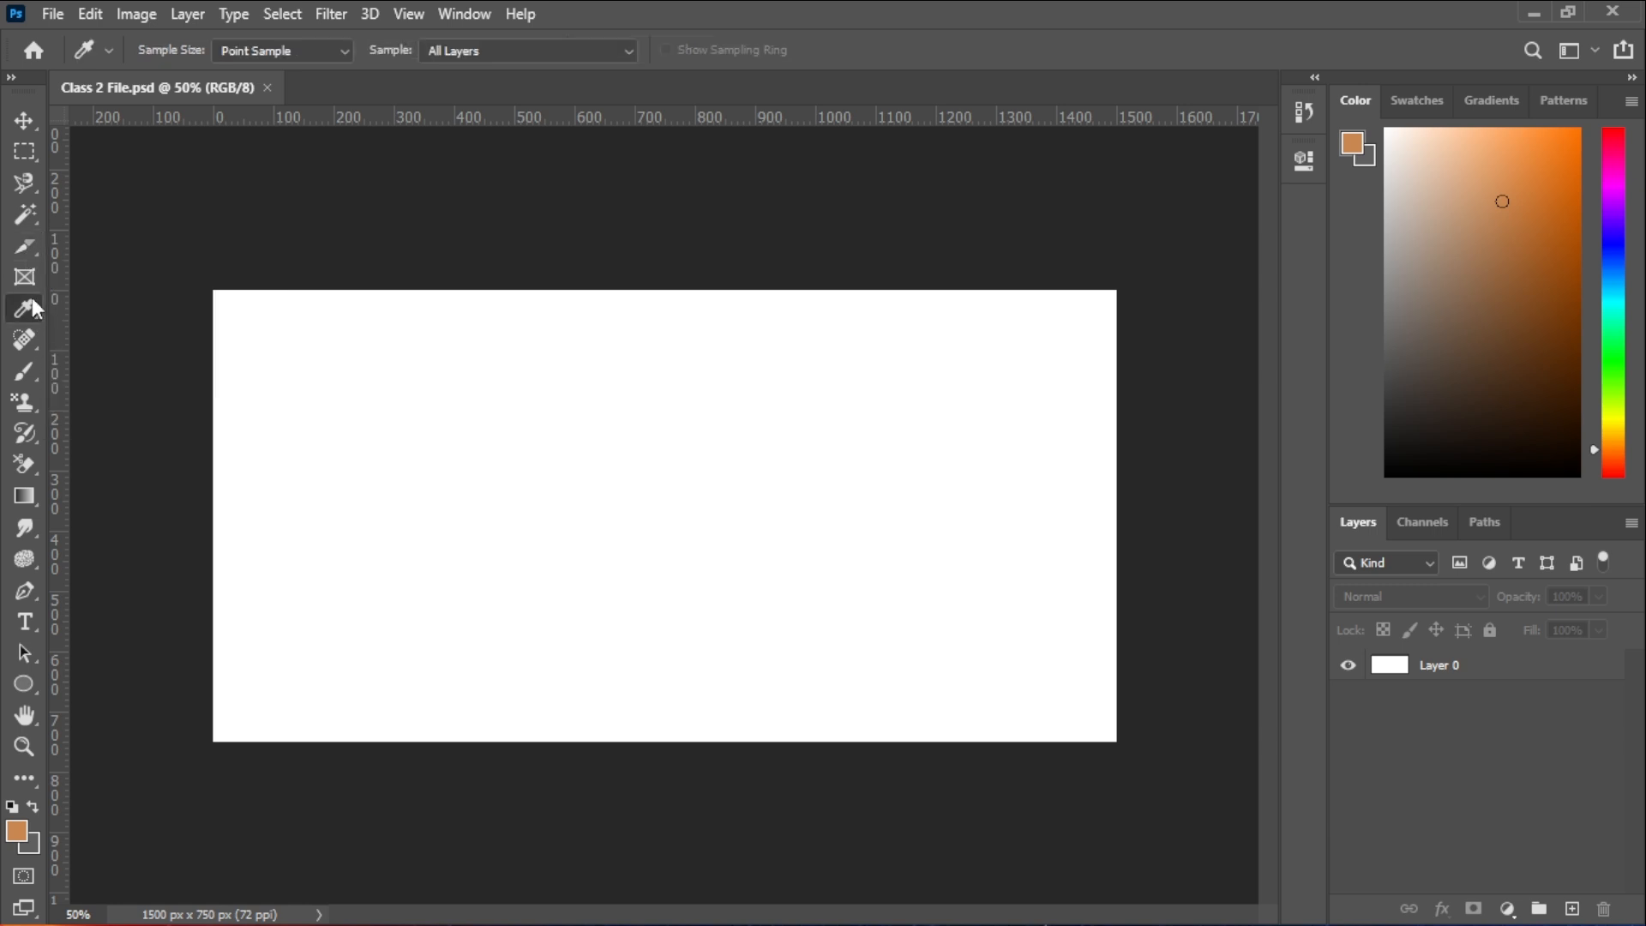
- Review the Lasso tool variants and the Object Selection, Quick Selection and Magic Wand group
{"action": "left_click", "coordinate": [19, 178]}
{"action": "left_click", "coordinate": [16, 176]}
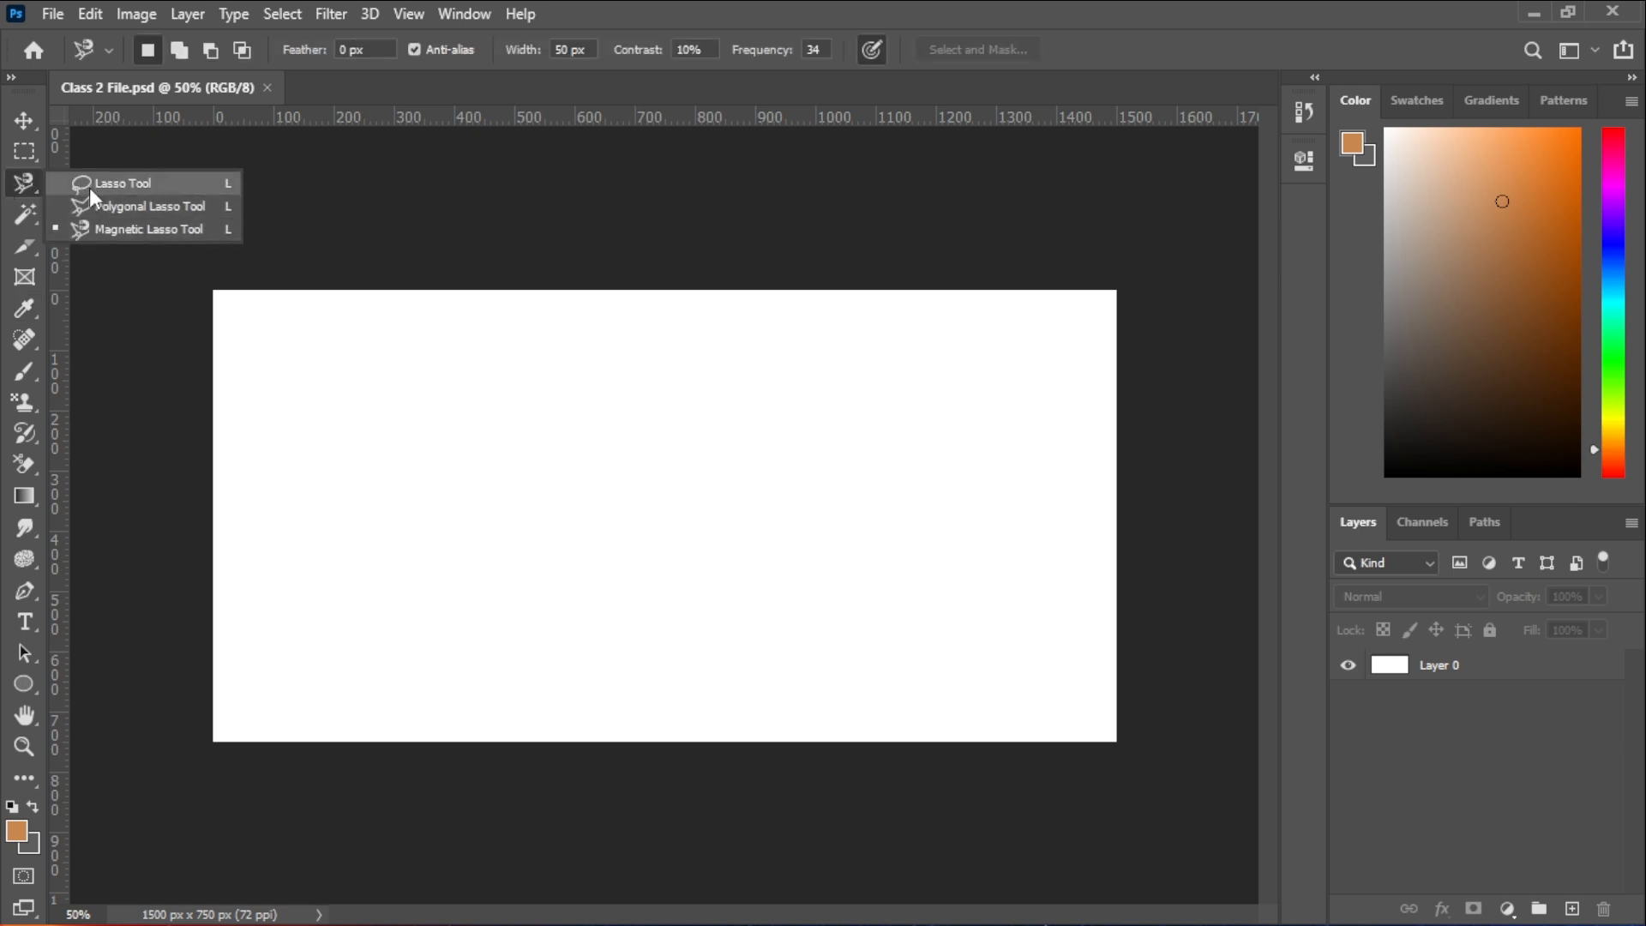
{"action": "left_click", "coordinate": [29, 192]}
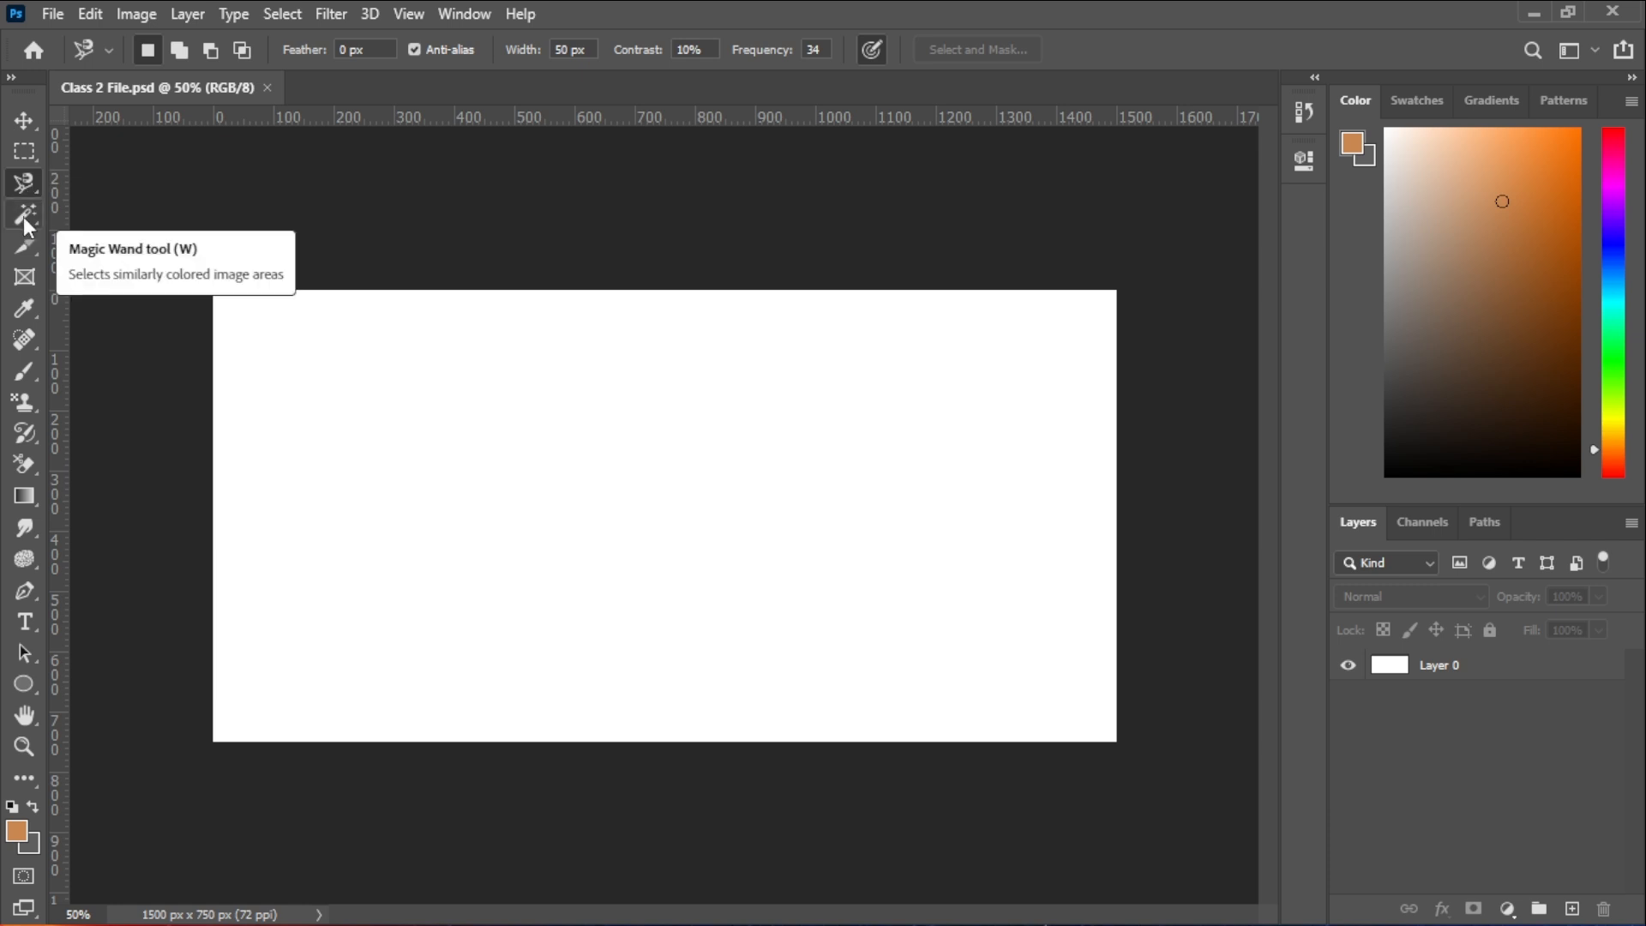
{"action": "left_click", "coordinate": [23, 216]}
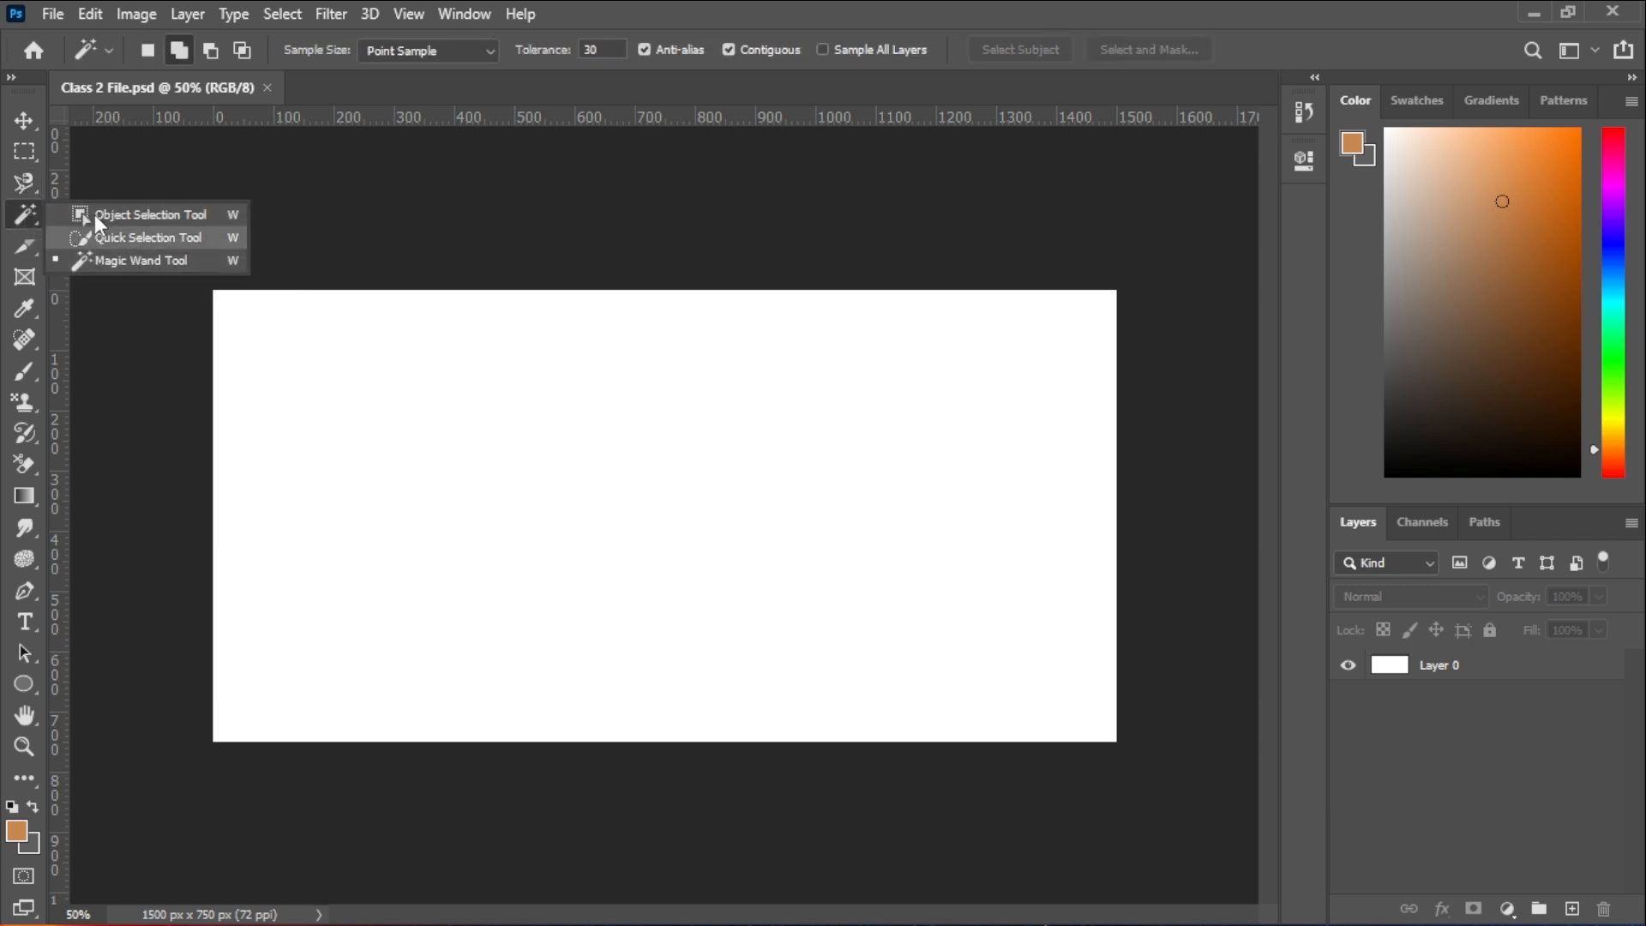
{"action": "left_click", "coordinate": [32, 218]}
{"action": "left_click", "coordinate": [33, 218]}
{"action": "left_click", "coordinate": [32, 218]}
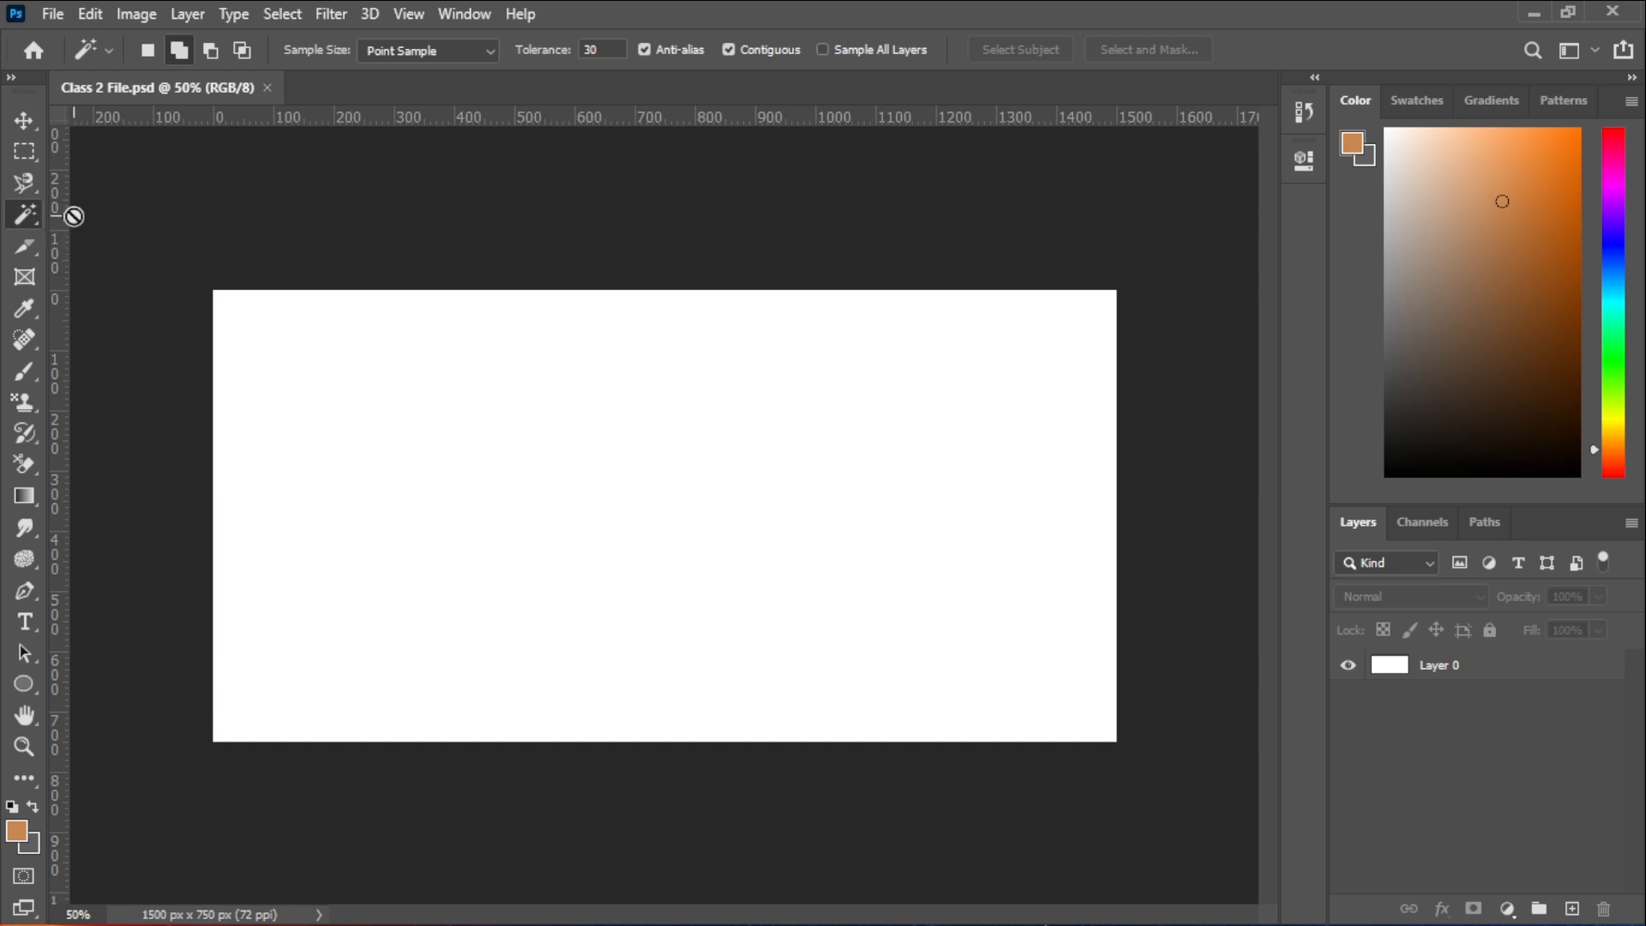
- Activate the Slice, Magic Wand, Frame and Eyedropper tools in turn, and look at the Eyedropper tool variants
{"action": "left_click", "coordinate": [24, 247]}
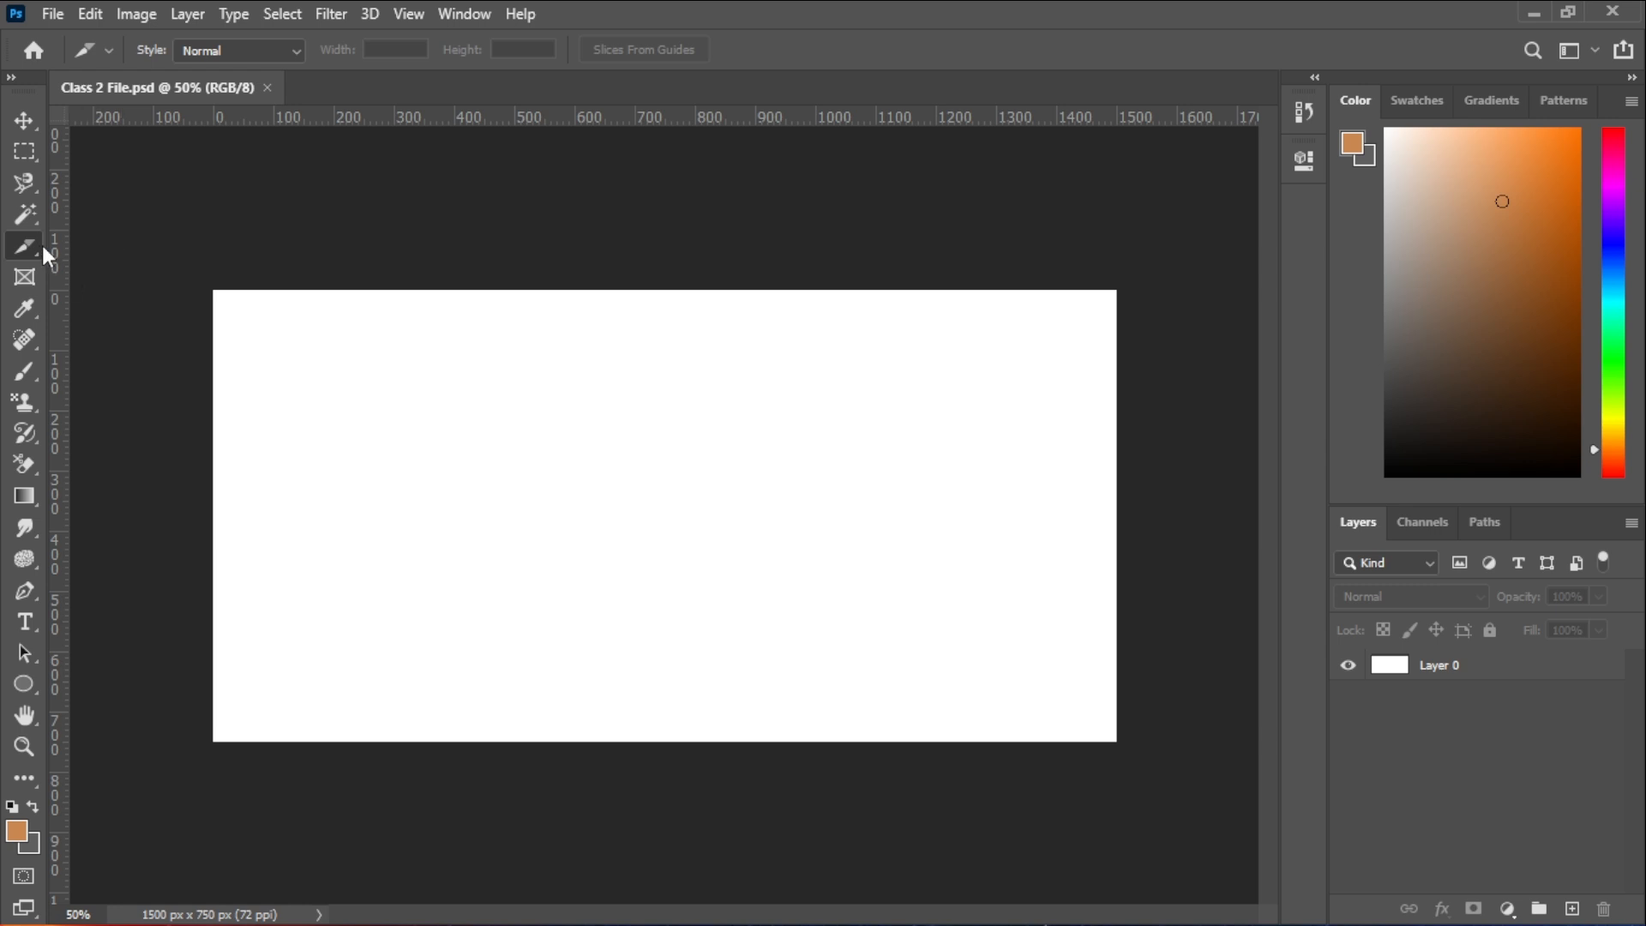
{"action": "left_click", "coordinate": [35, 216]}
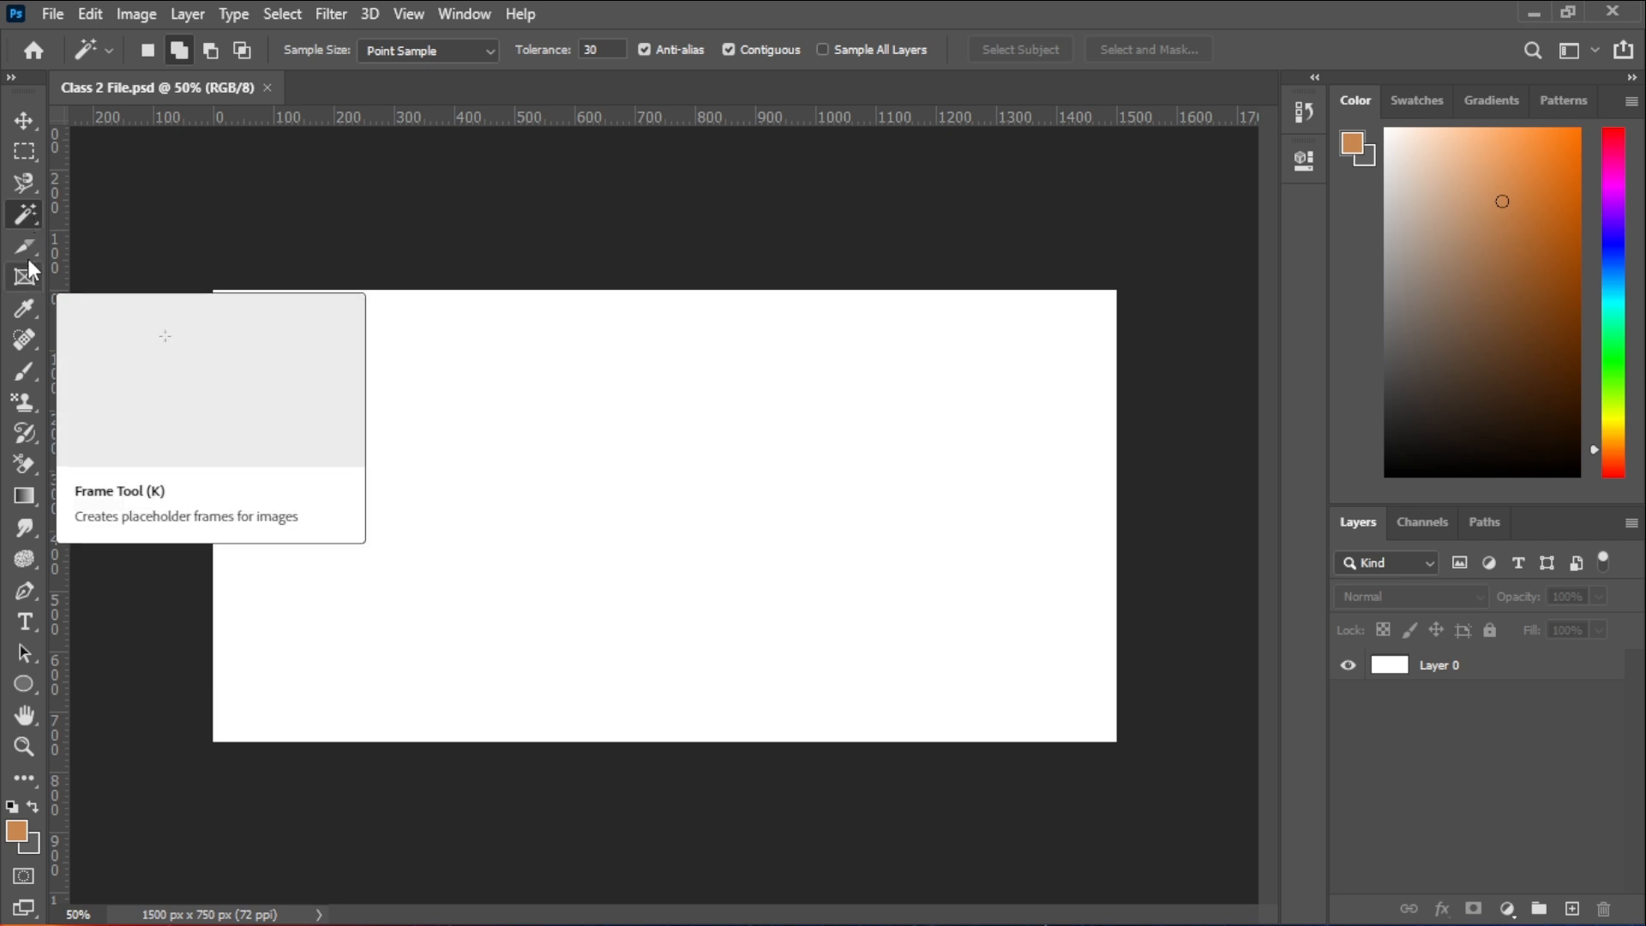
{"action": "left_click", "coordinate": [24, 250]}
{"action": "left_click", "coordinate": [16, 281]}
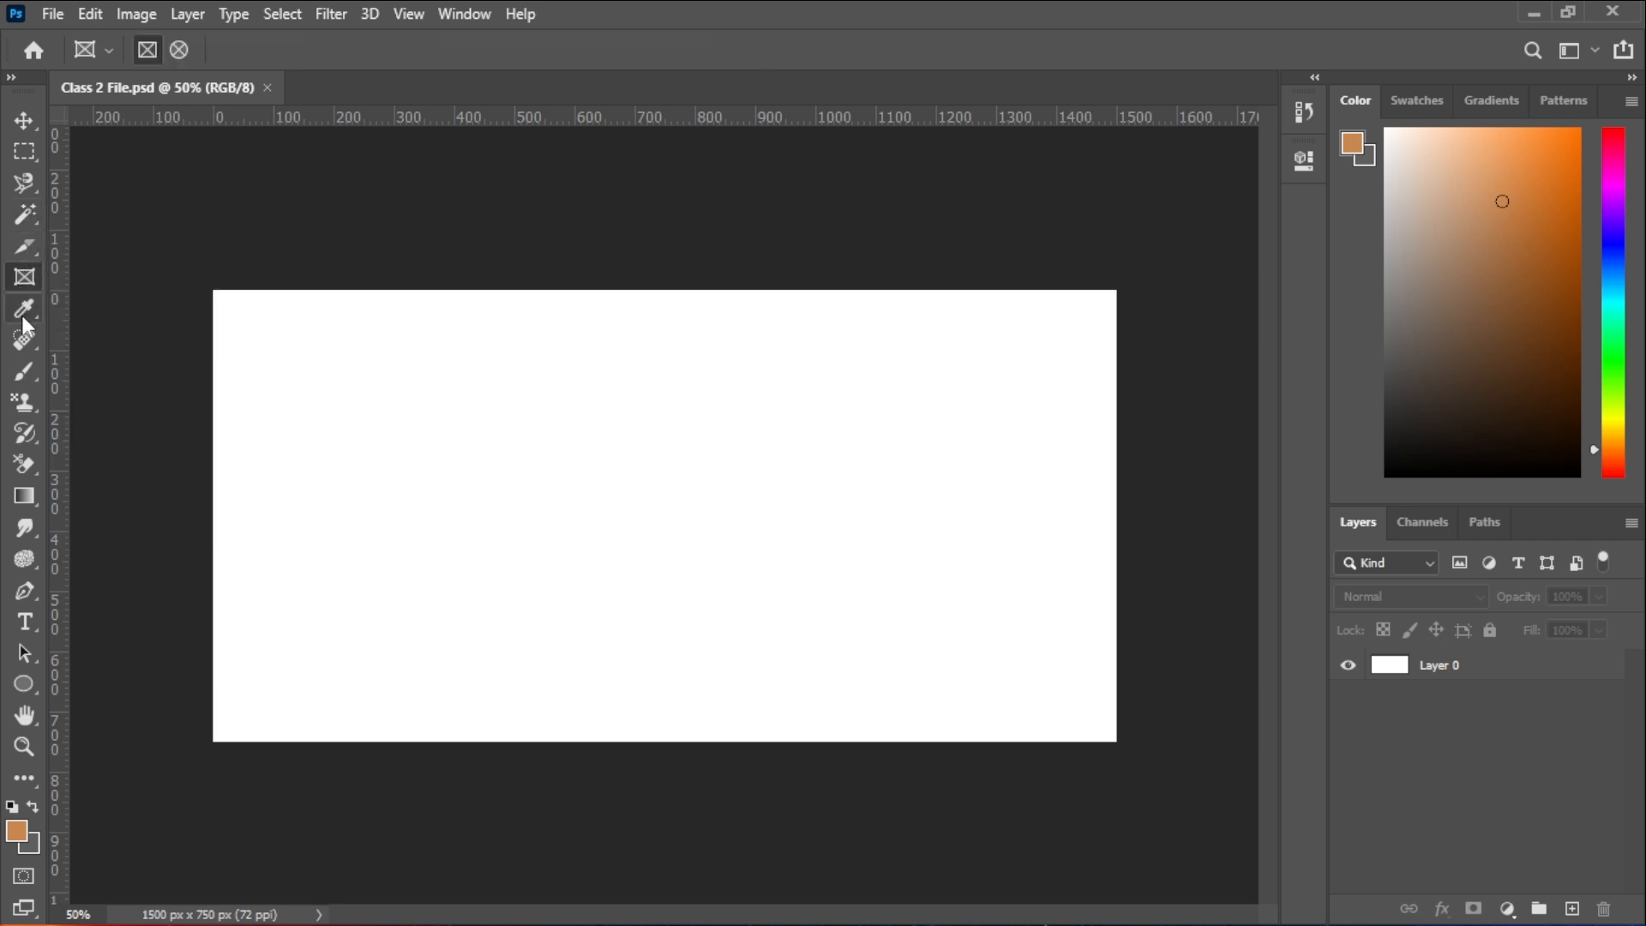
{"action": "left_click", "coordinate": [22, 312]}
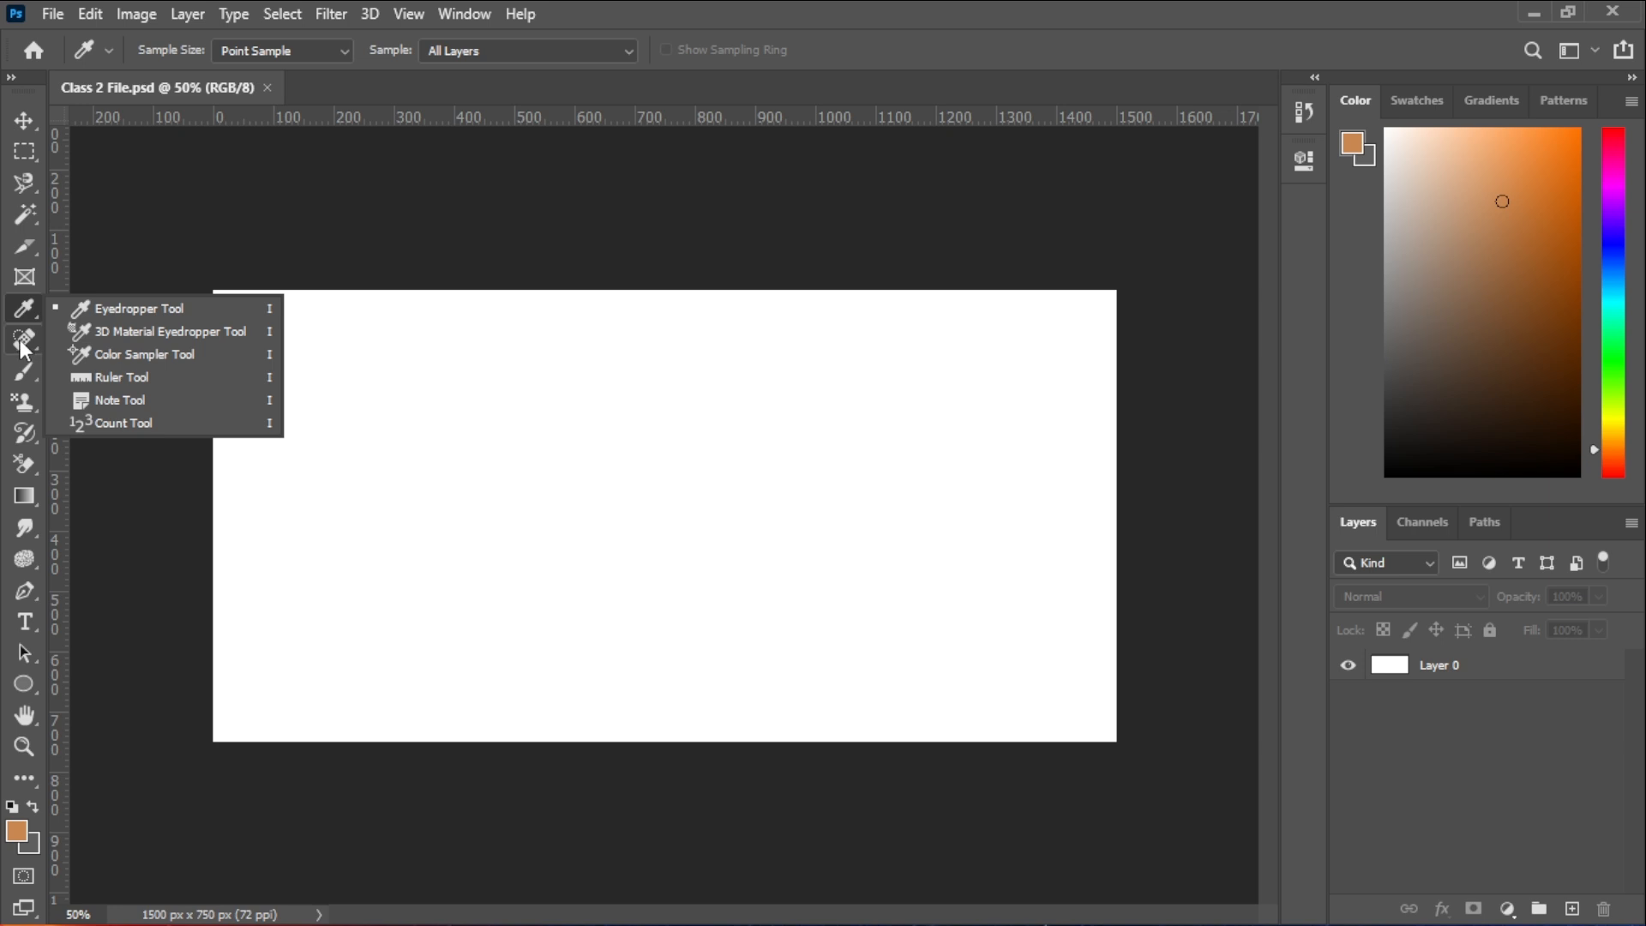
- Compare the three selection tool groups, Marquee, Lasso and Magic Wand, by going through their variants again
{"action": "left_click", "coordinate": [28, 156]}
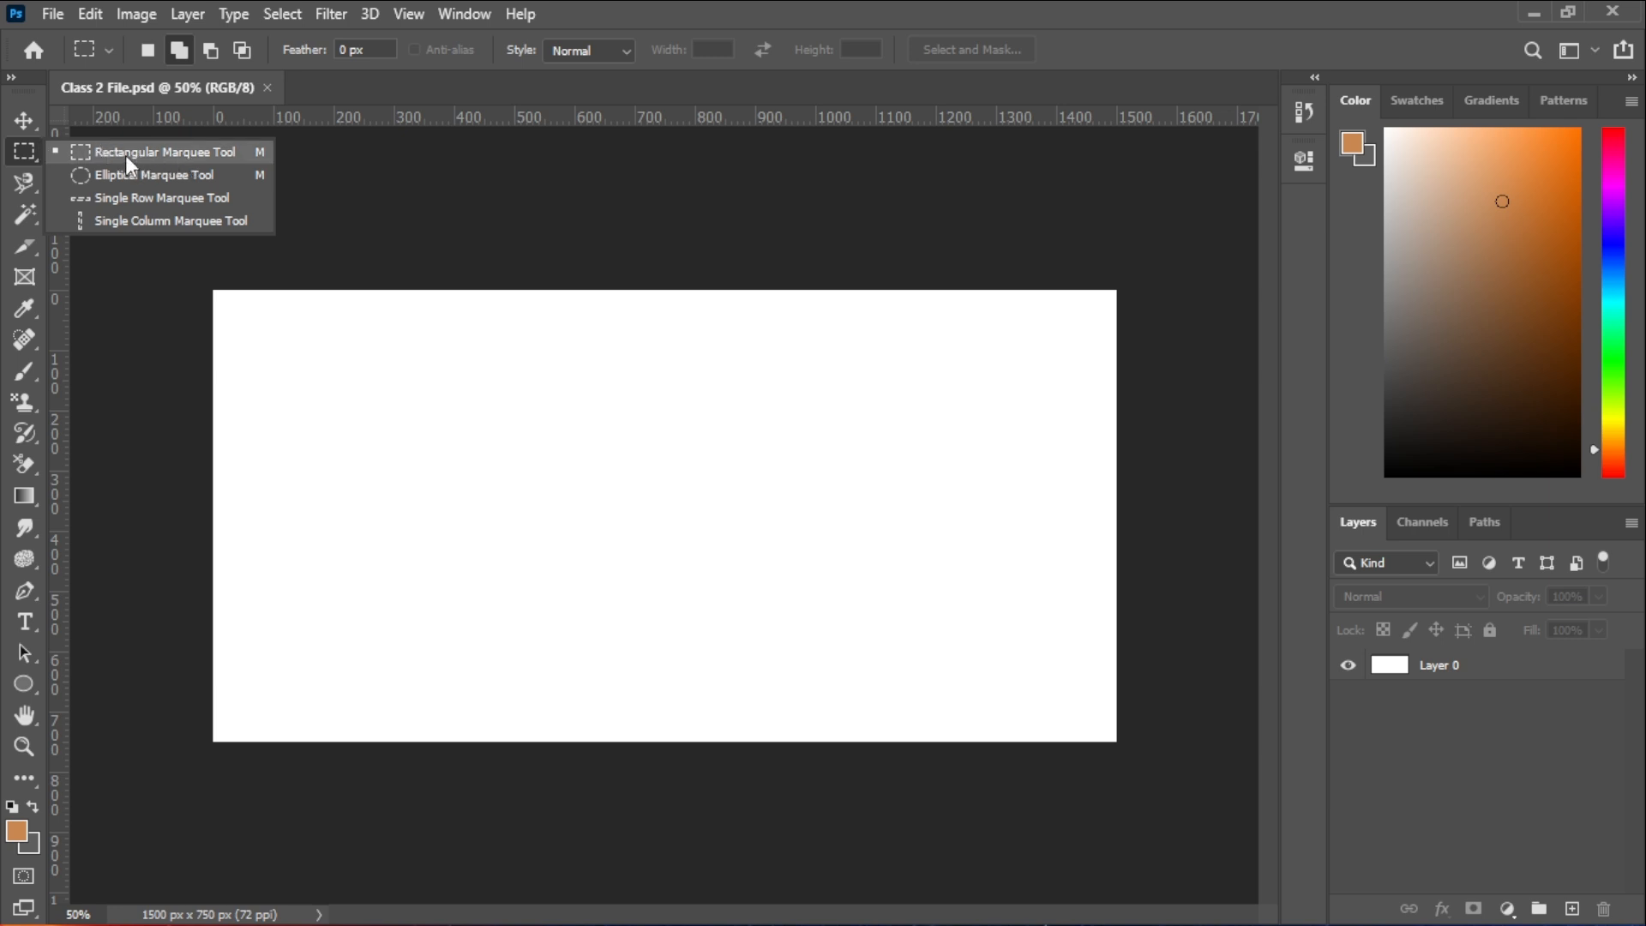
{"action": "left_click", "coordinate": [28, 189]}
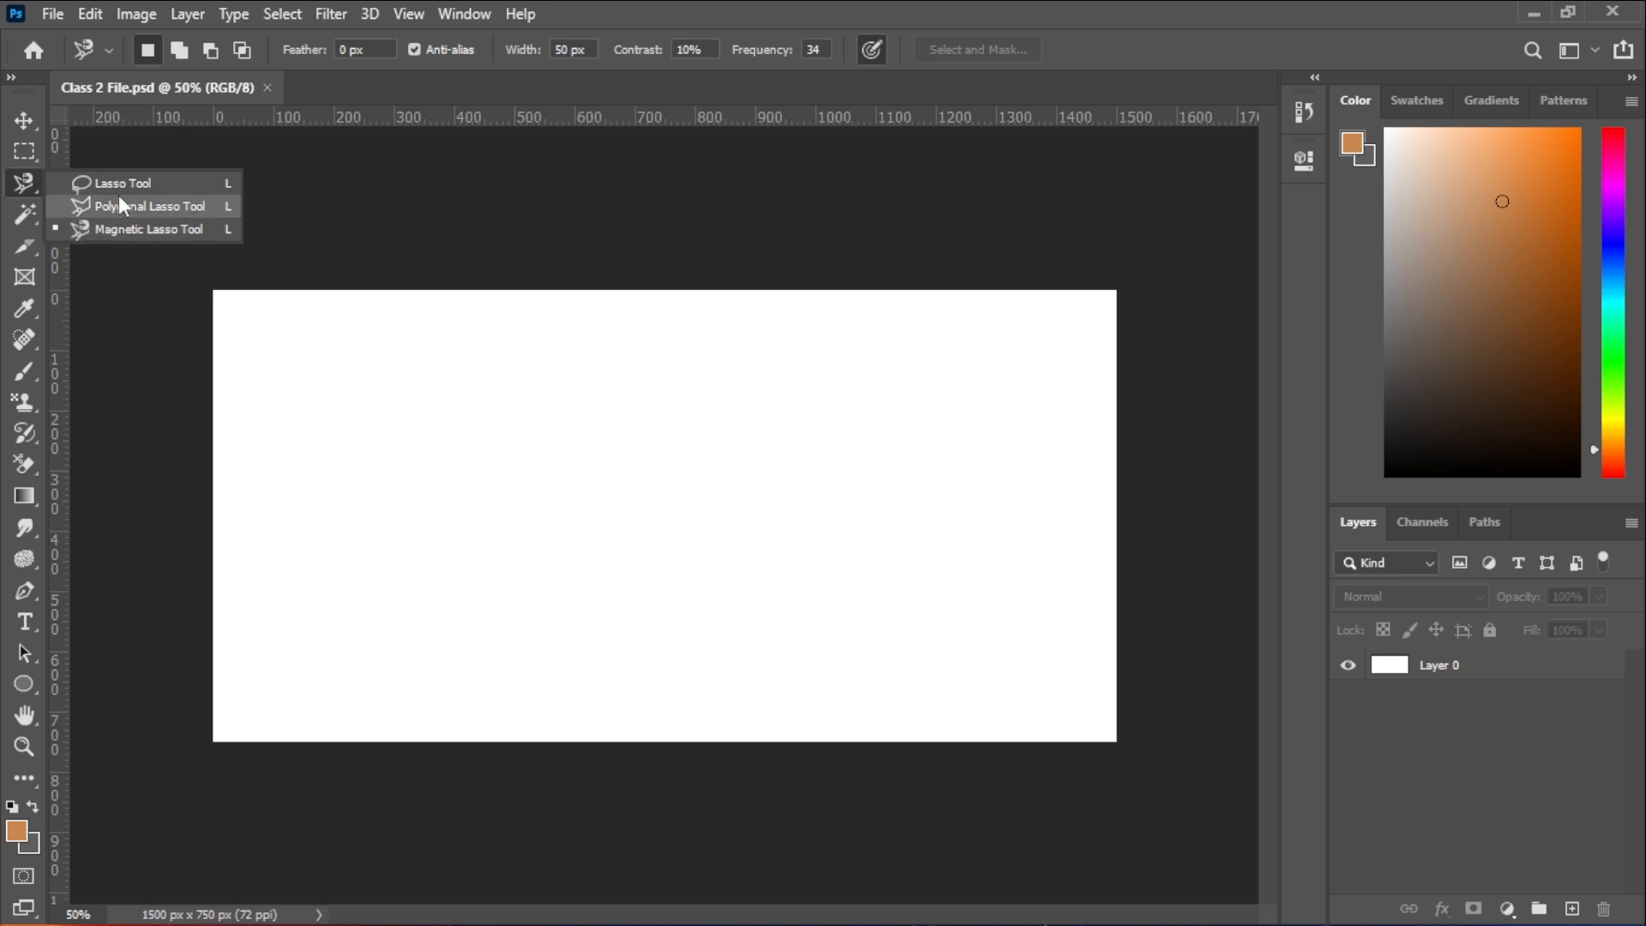
{"action": "left_click", "coordinate": [29, 207]}
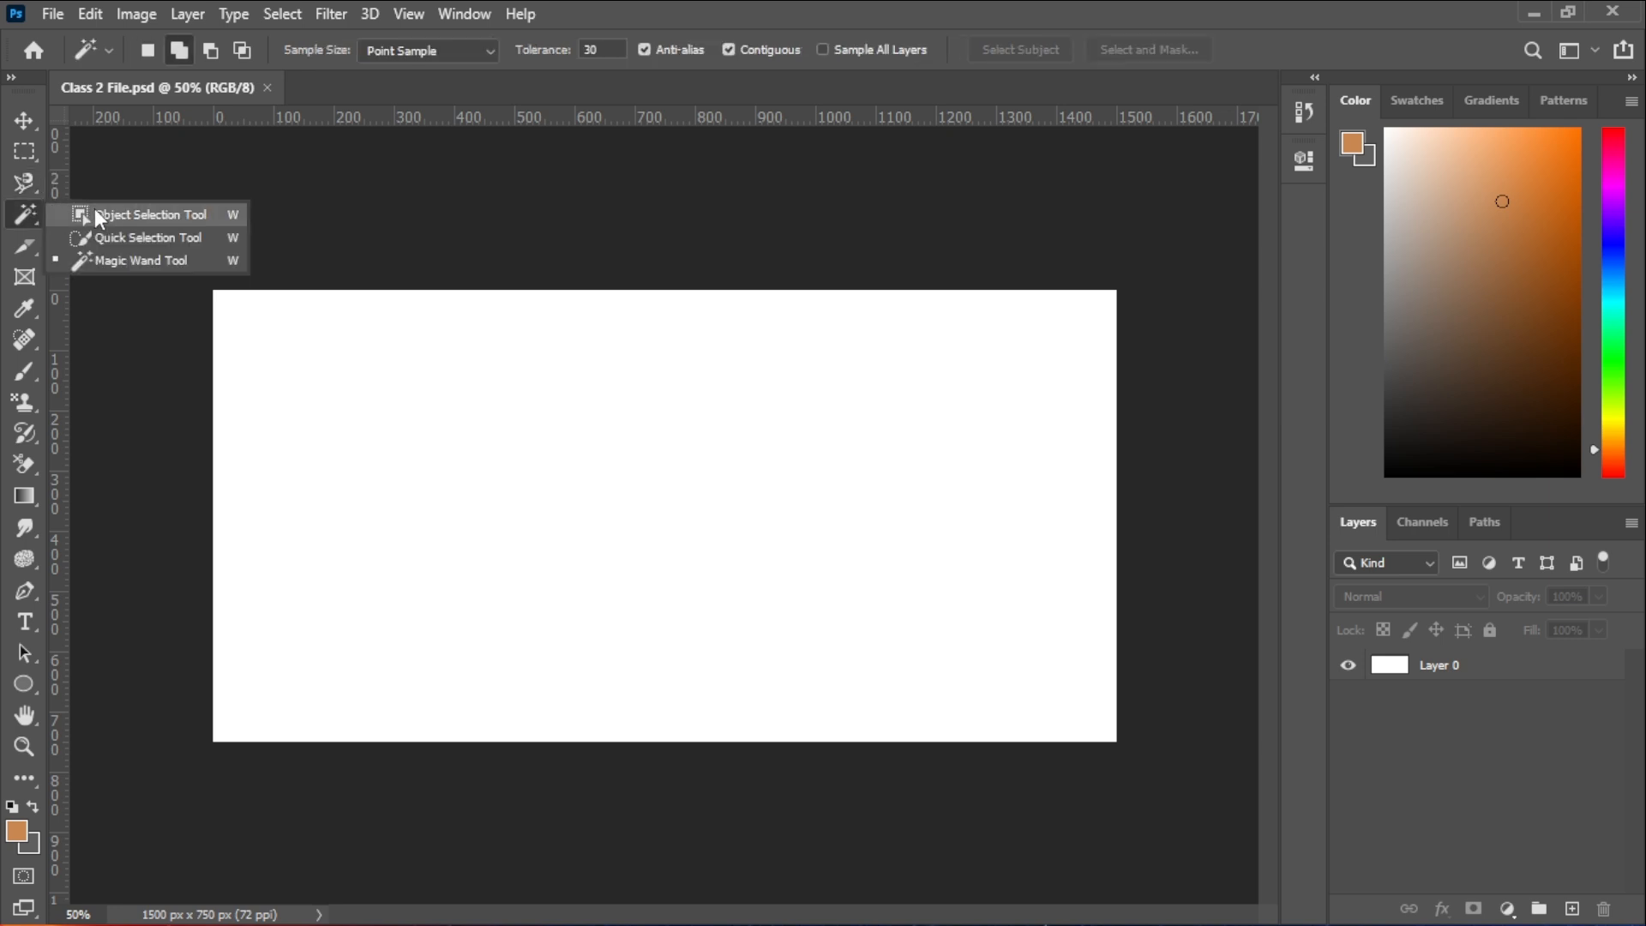
{"action": "left_click", "coordinate": [16, 155]}
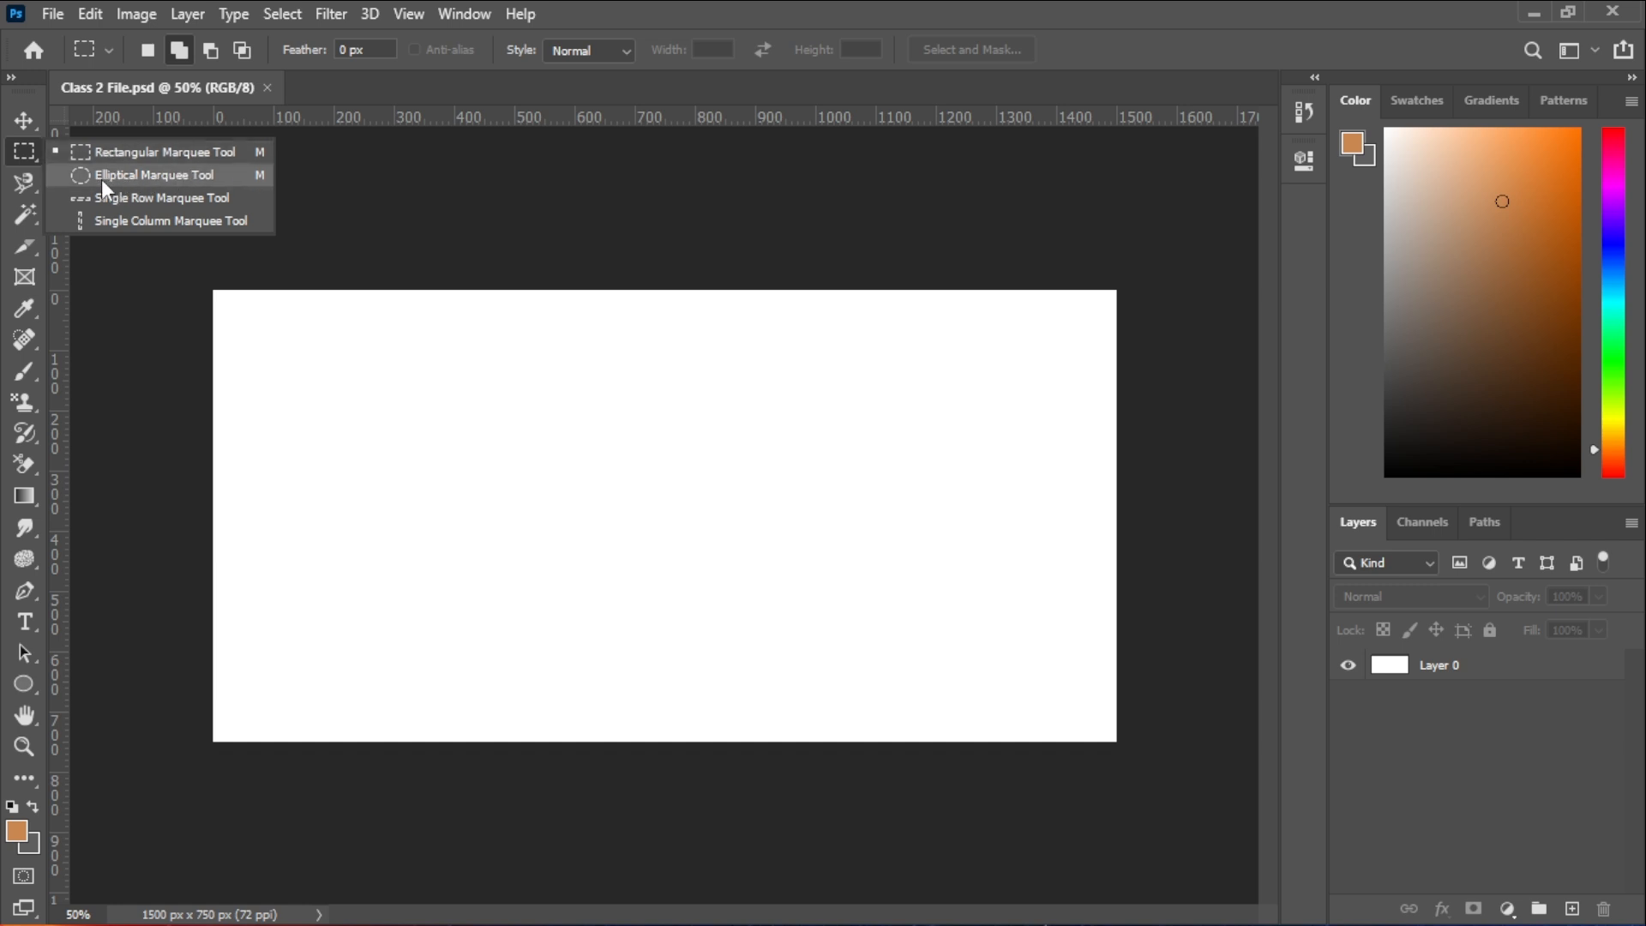
{"action": "left_click", "coordinate": [27, 180]}
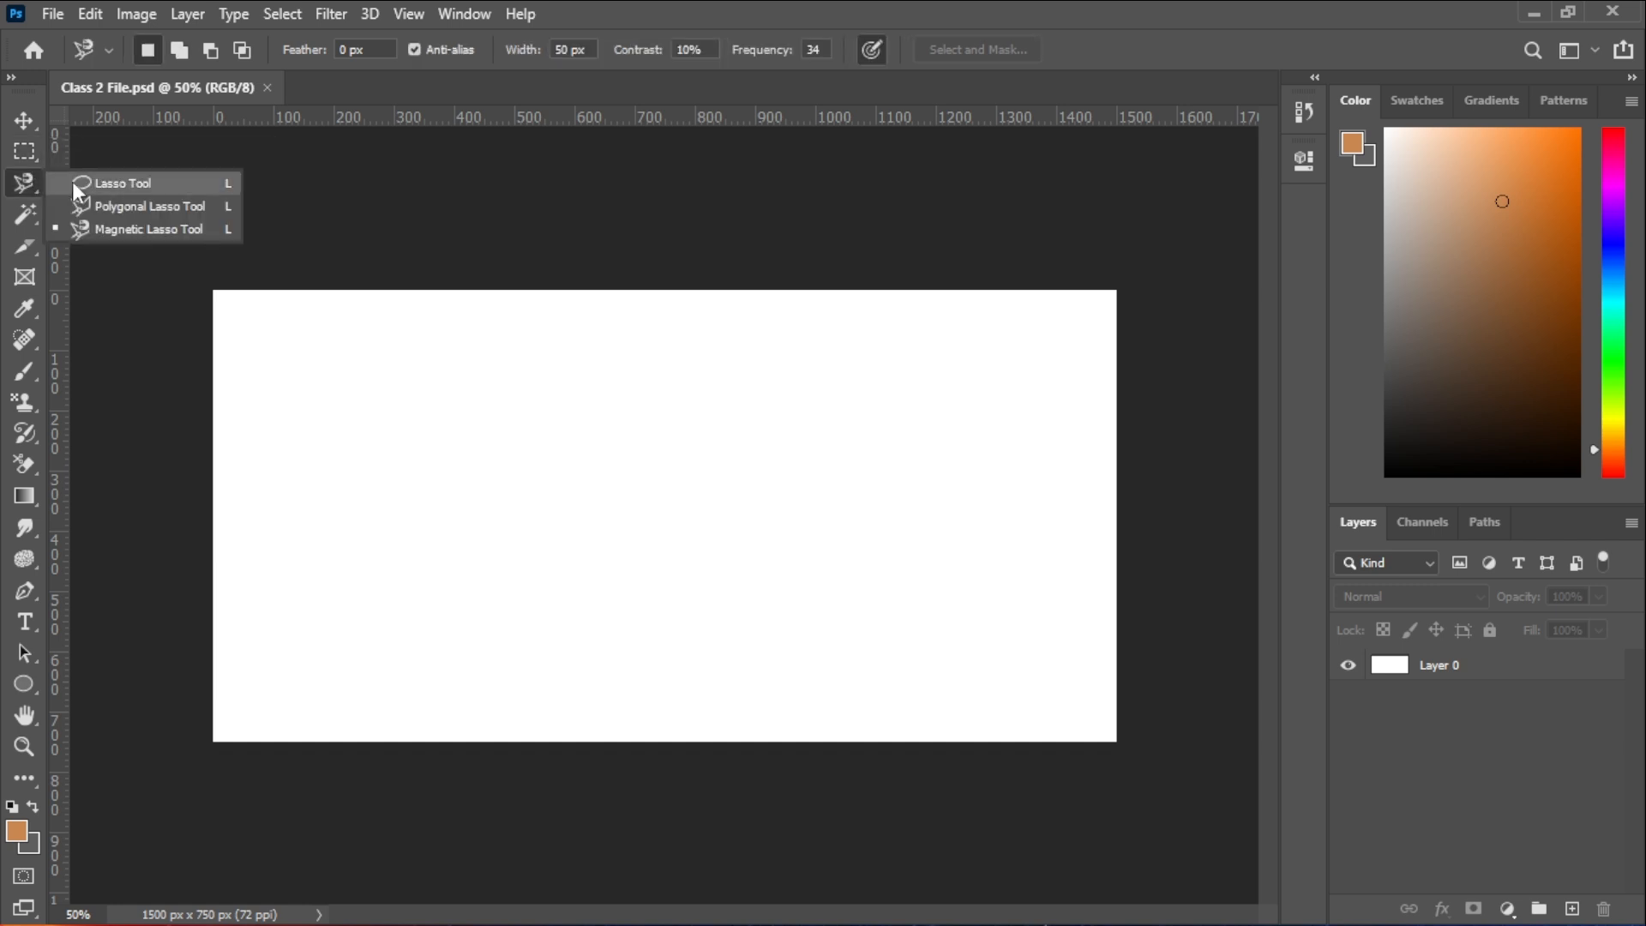
{"action": "left_click", "coordinate": [163, 230]}
{"action": "left_click", "coordinate": [21, 215]}
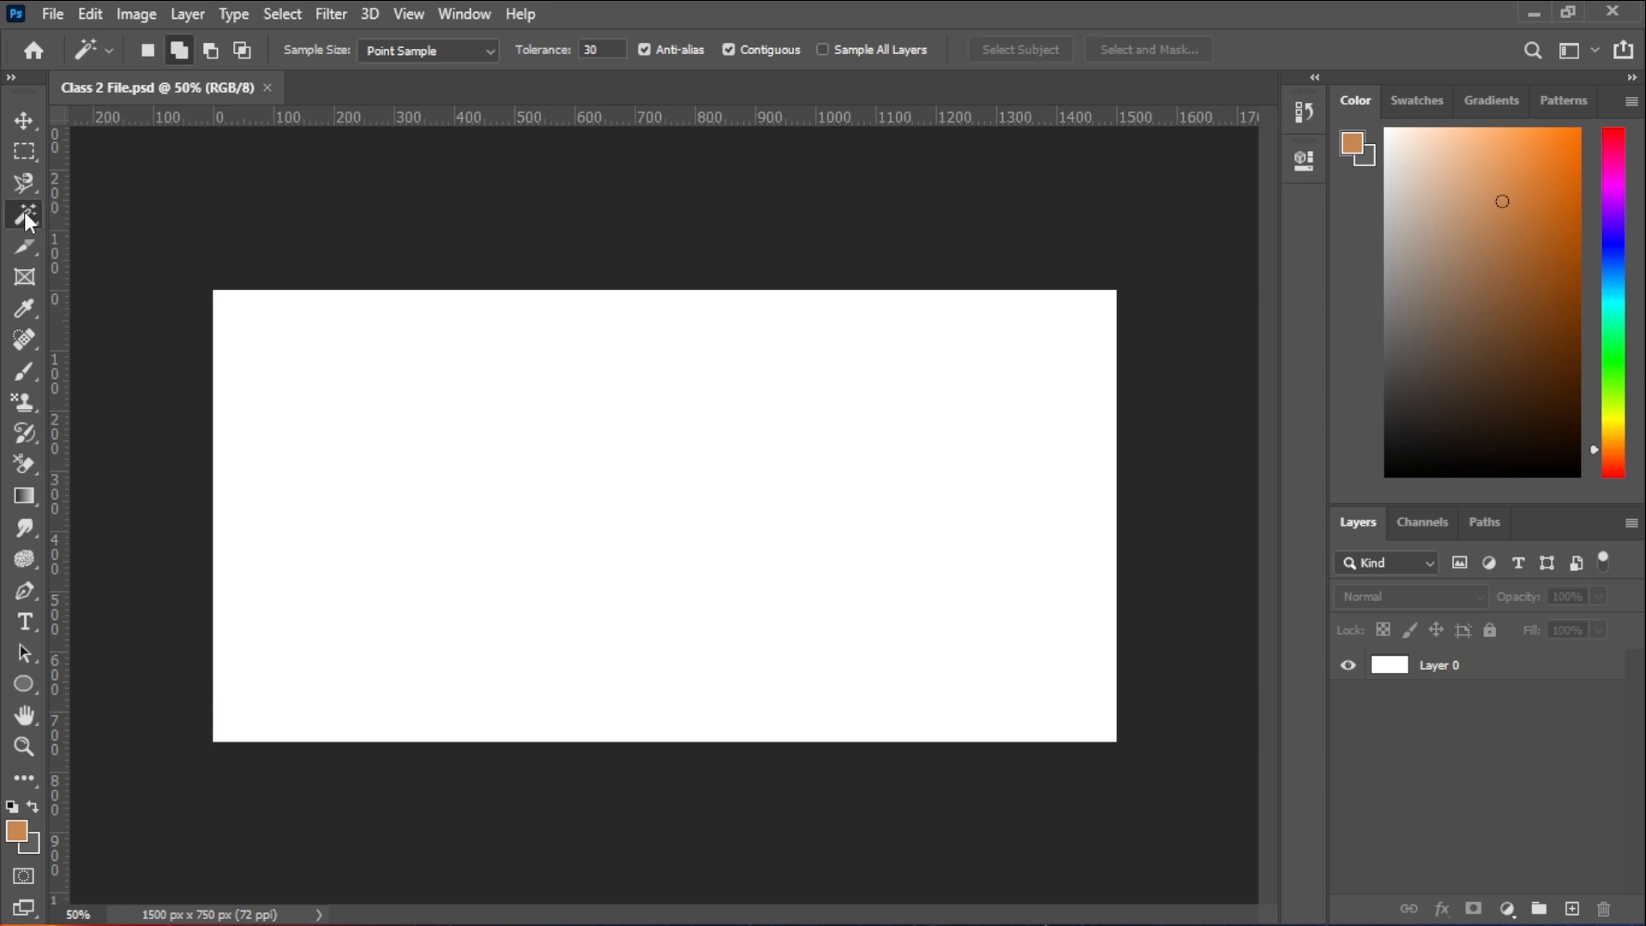
{"action": "left_click", "coordinate": [29, 159]}
{"action": "left_click", "coordinate": [35, 180]}
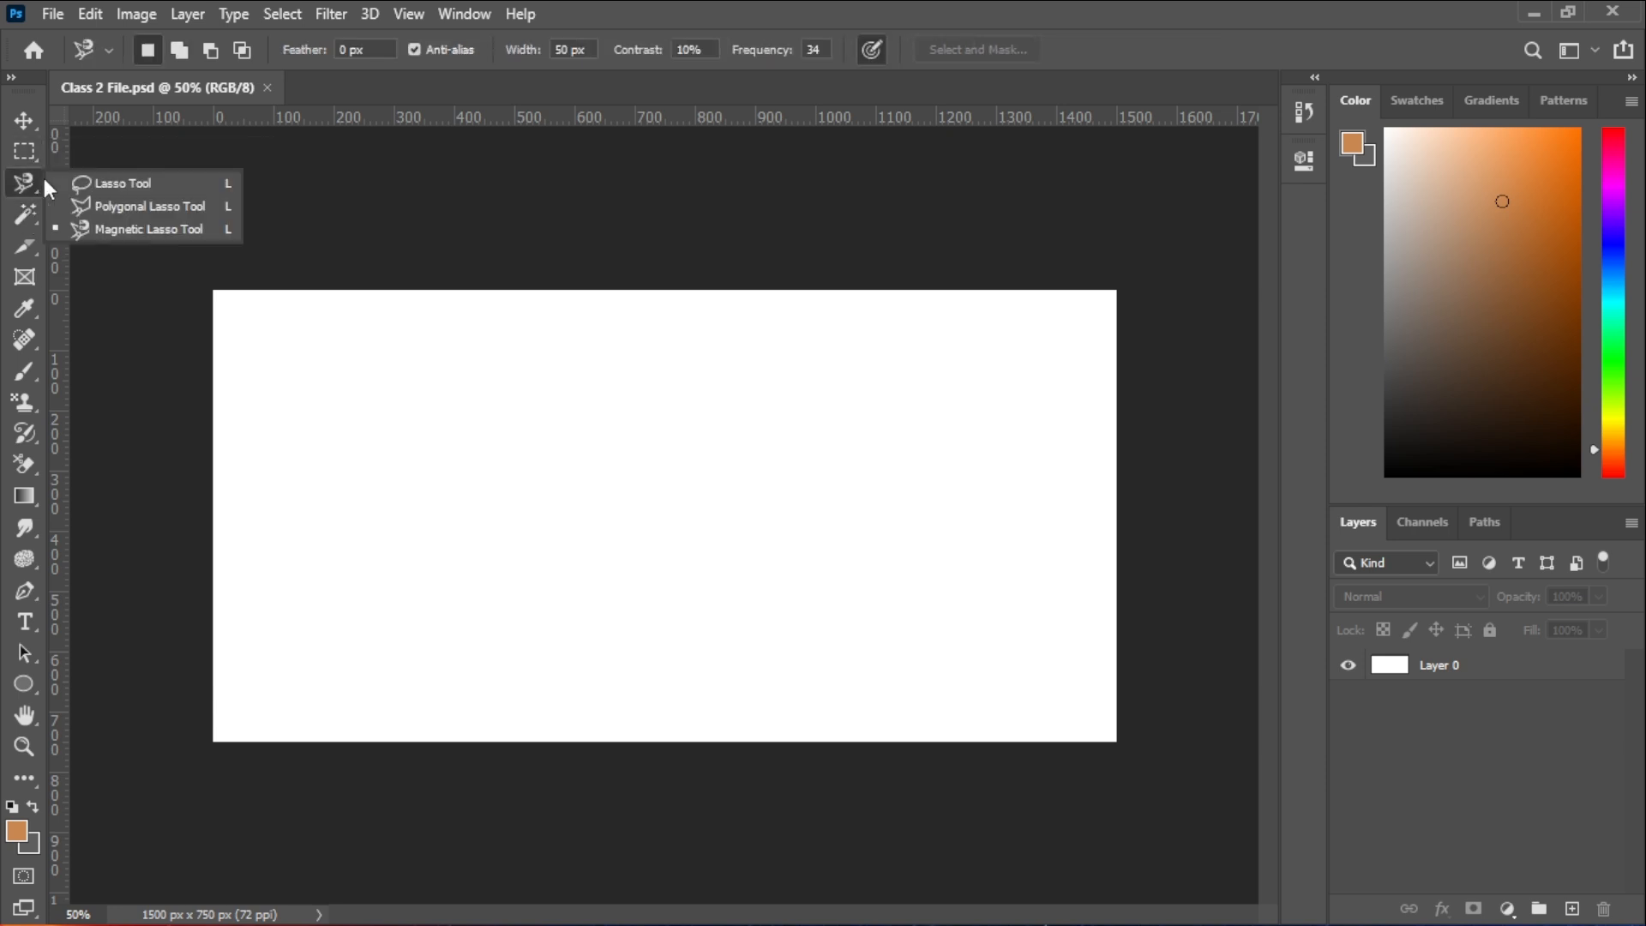
- Look at the tool variants grouped with the Magic Wand tool
{"action": "left_click", "coordinate": [23, 221]}
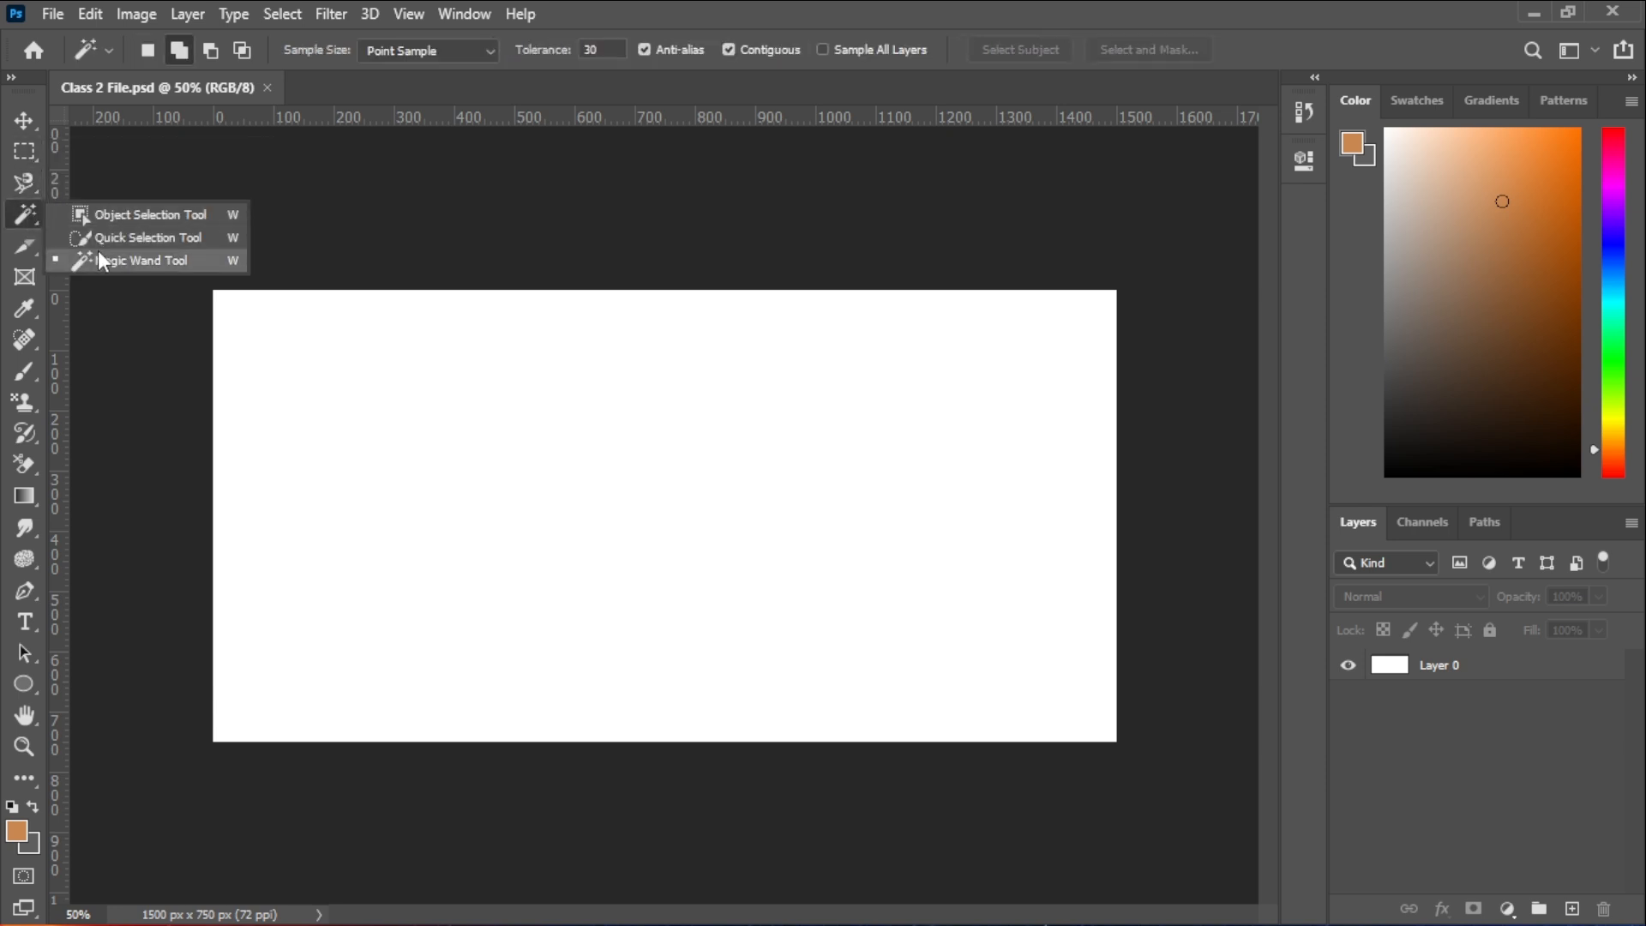
- Switch to the Google Meet call in the browser, admit the waiting participant, and return to Photoshop
{"action": "key", "text": "alt+Tab"}
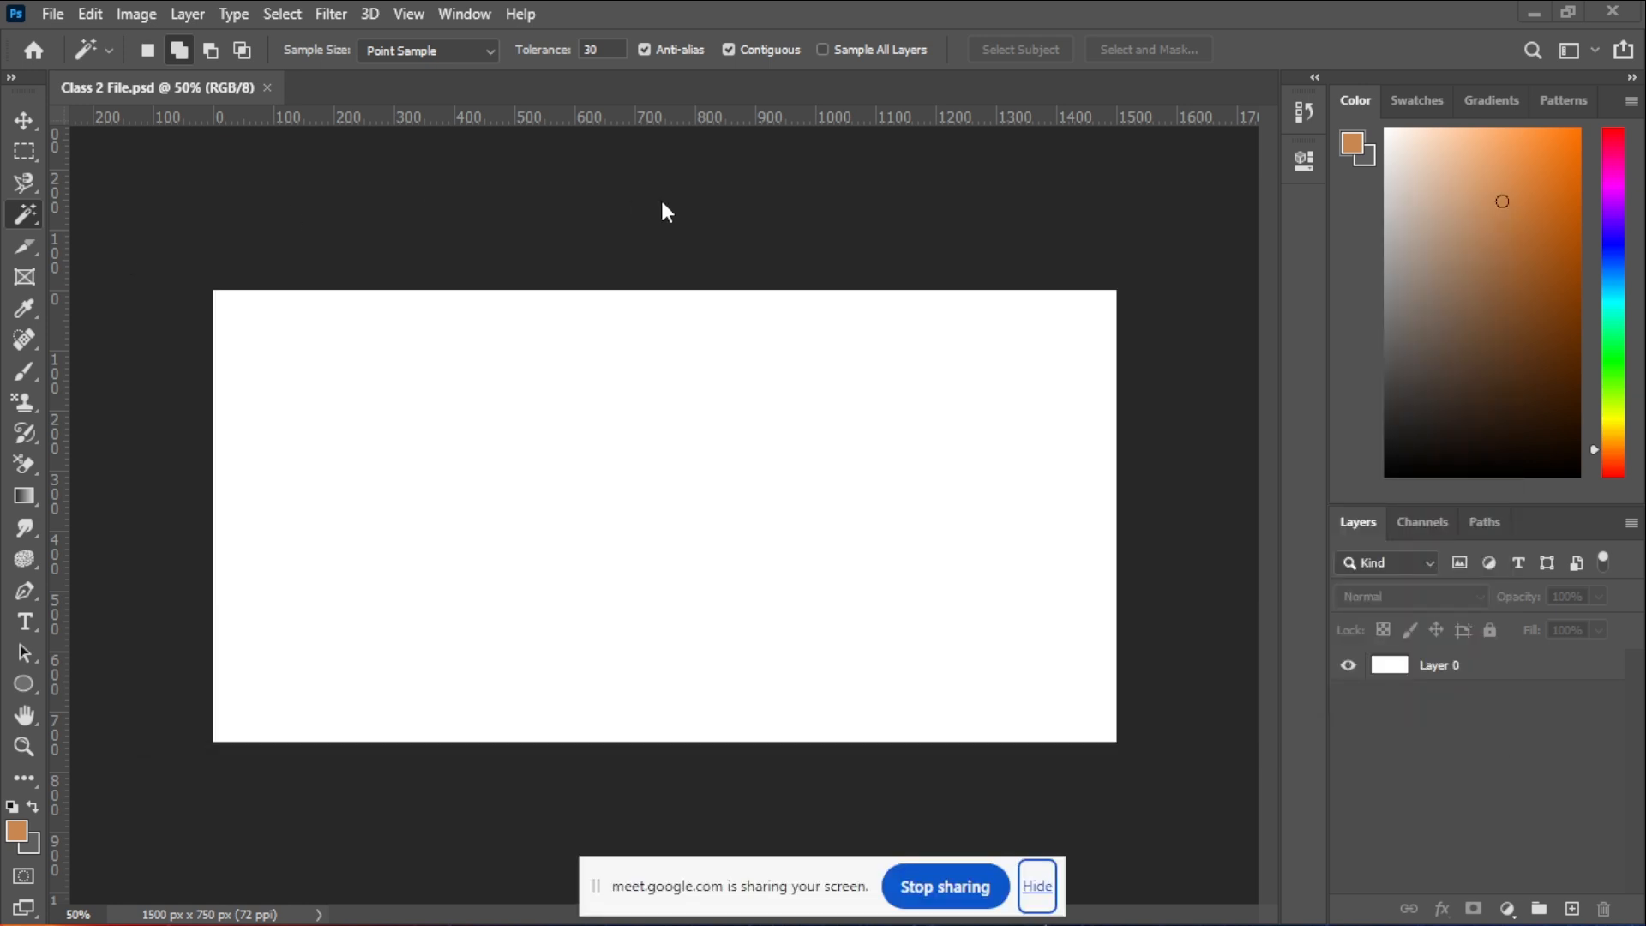
{"action": "left_click", "coordinate": [1037, 886]}
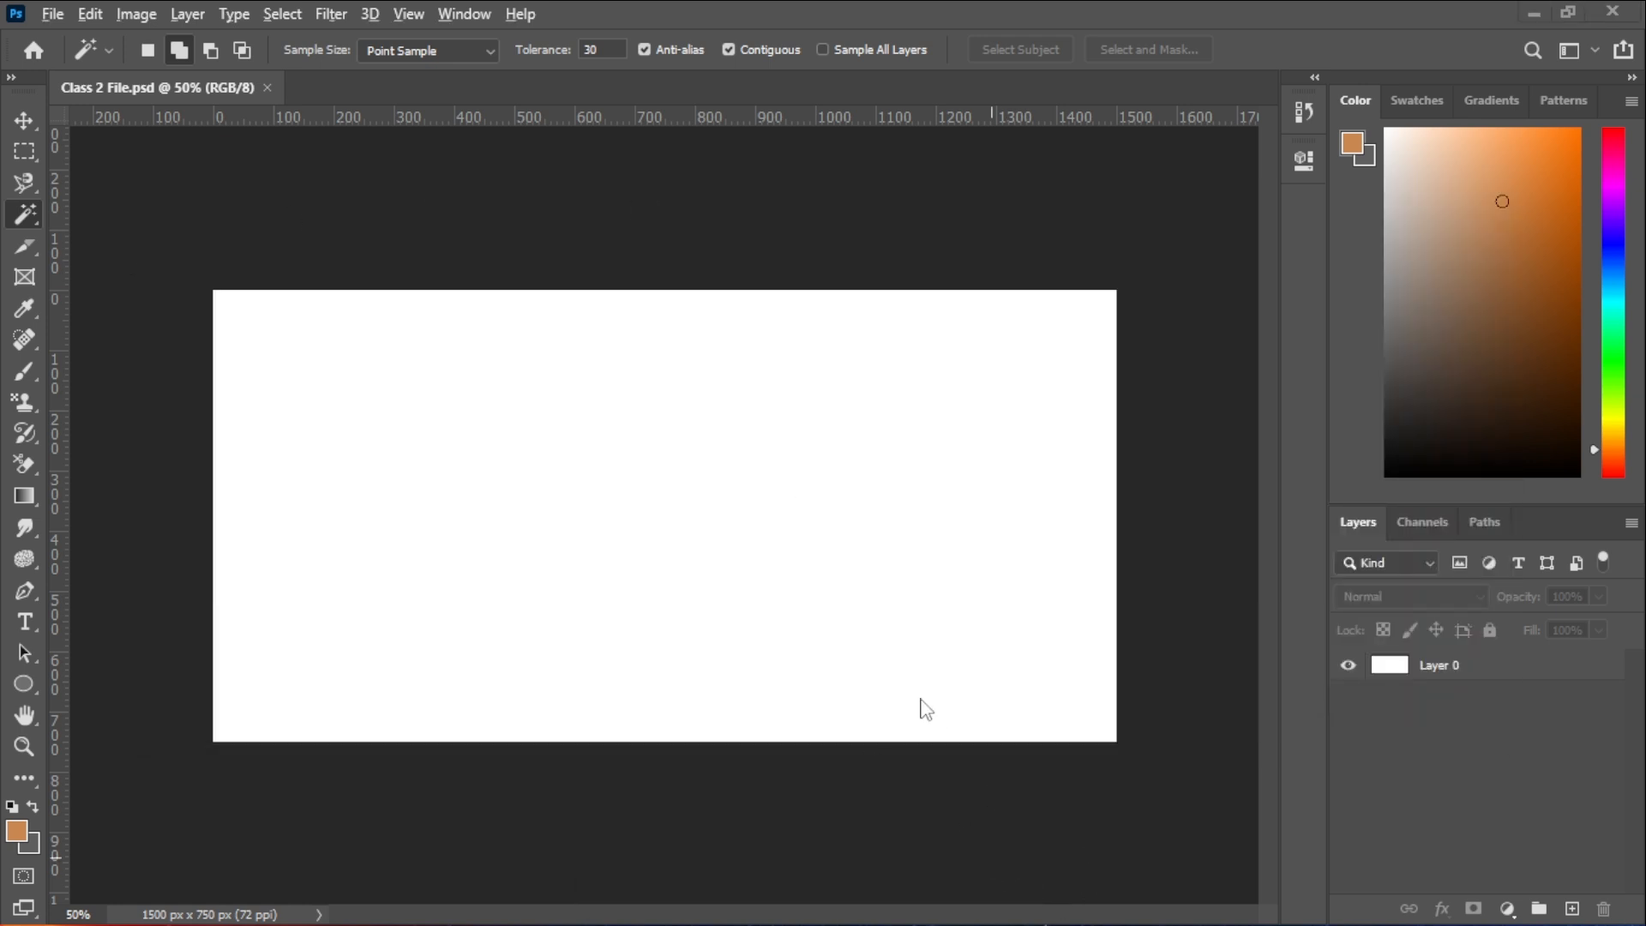
{"action": "key", "text": "alt+Tab"}
{"action": "key", "text": "alt+Tab"}
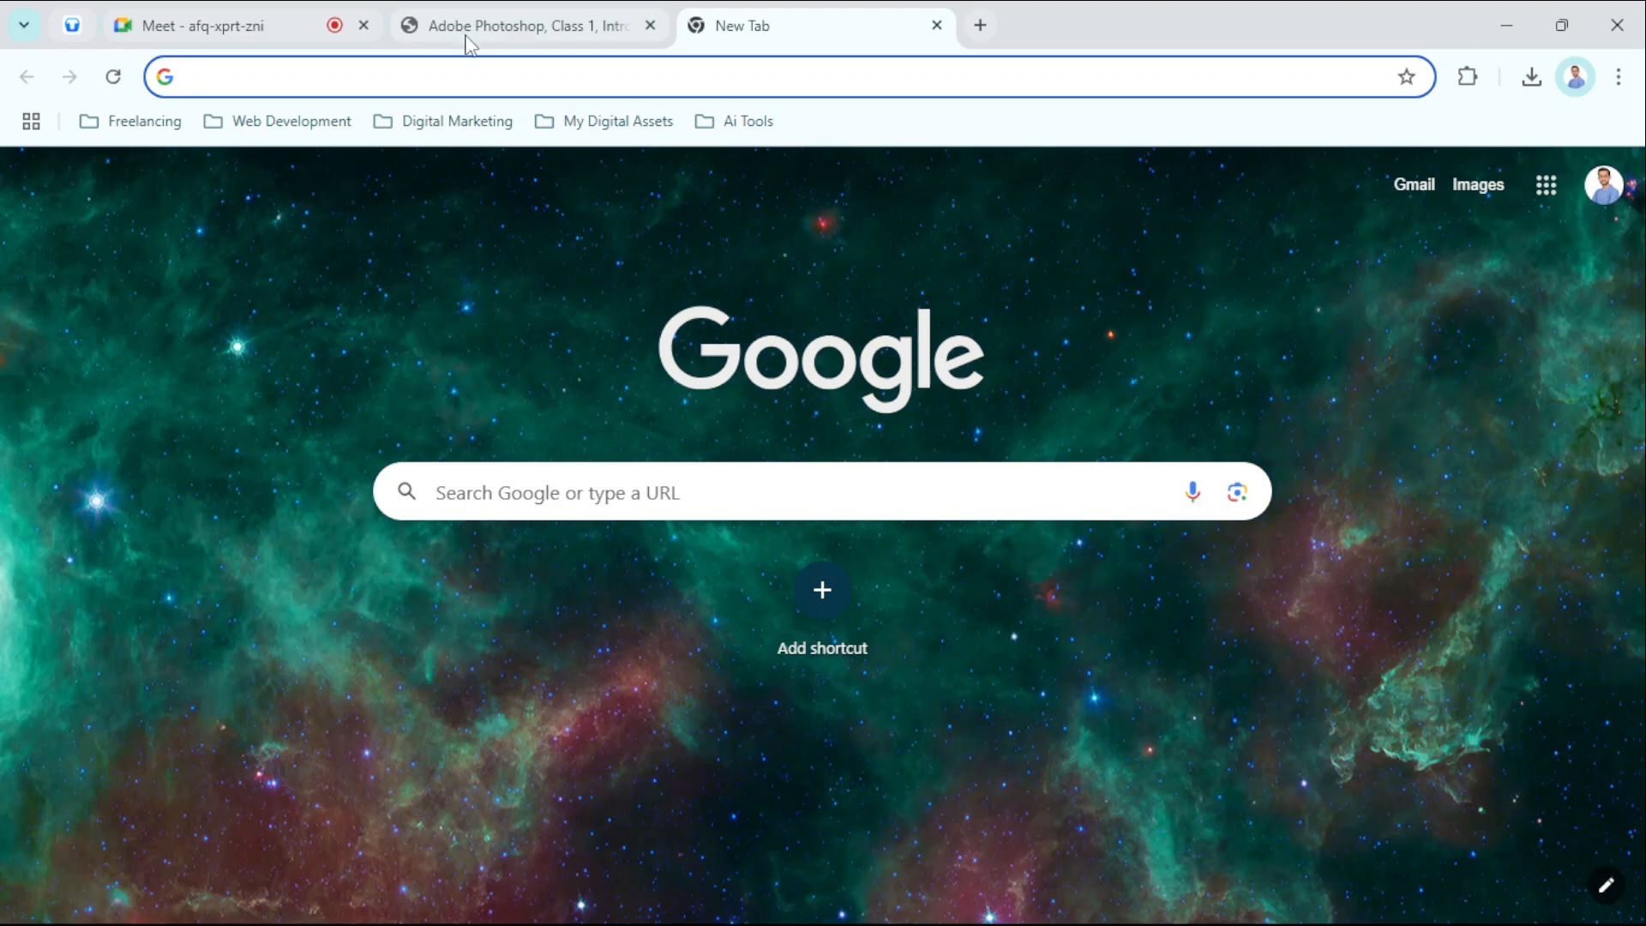
{"action": "left_click", "coordinate": [297, 26]}
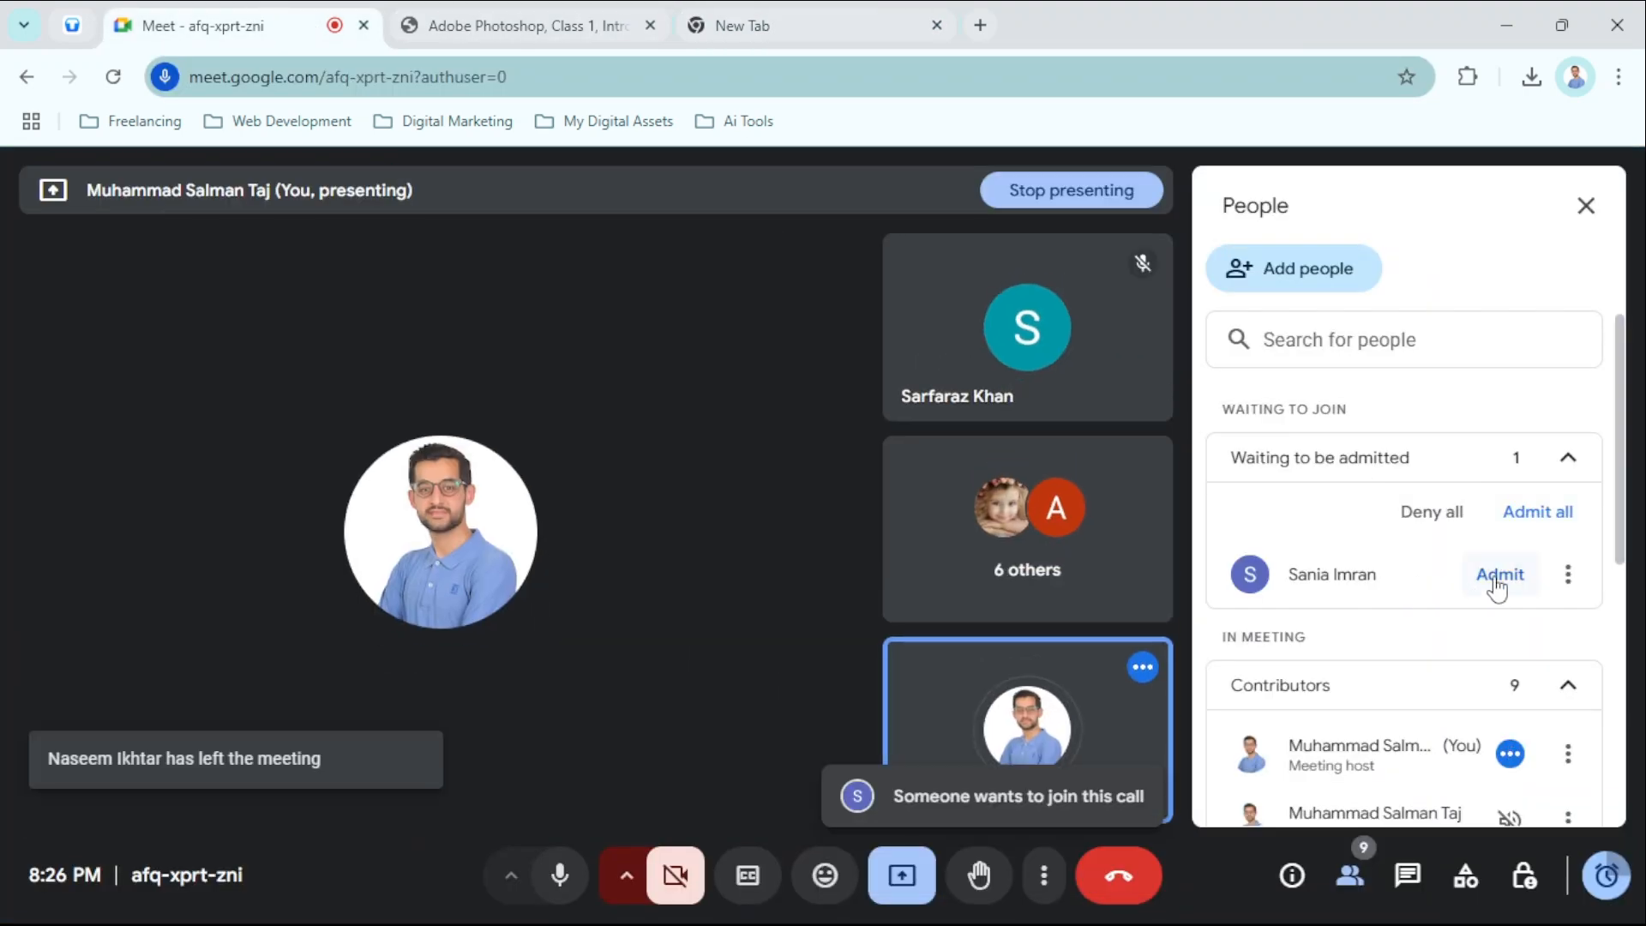
{"action": "left_click", "coordinate": [1495, 579]}
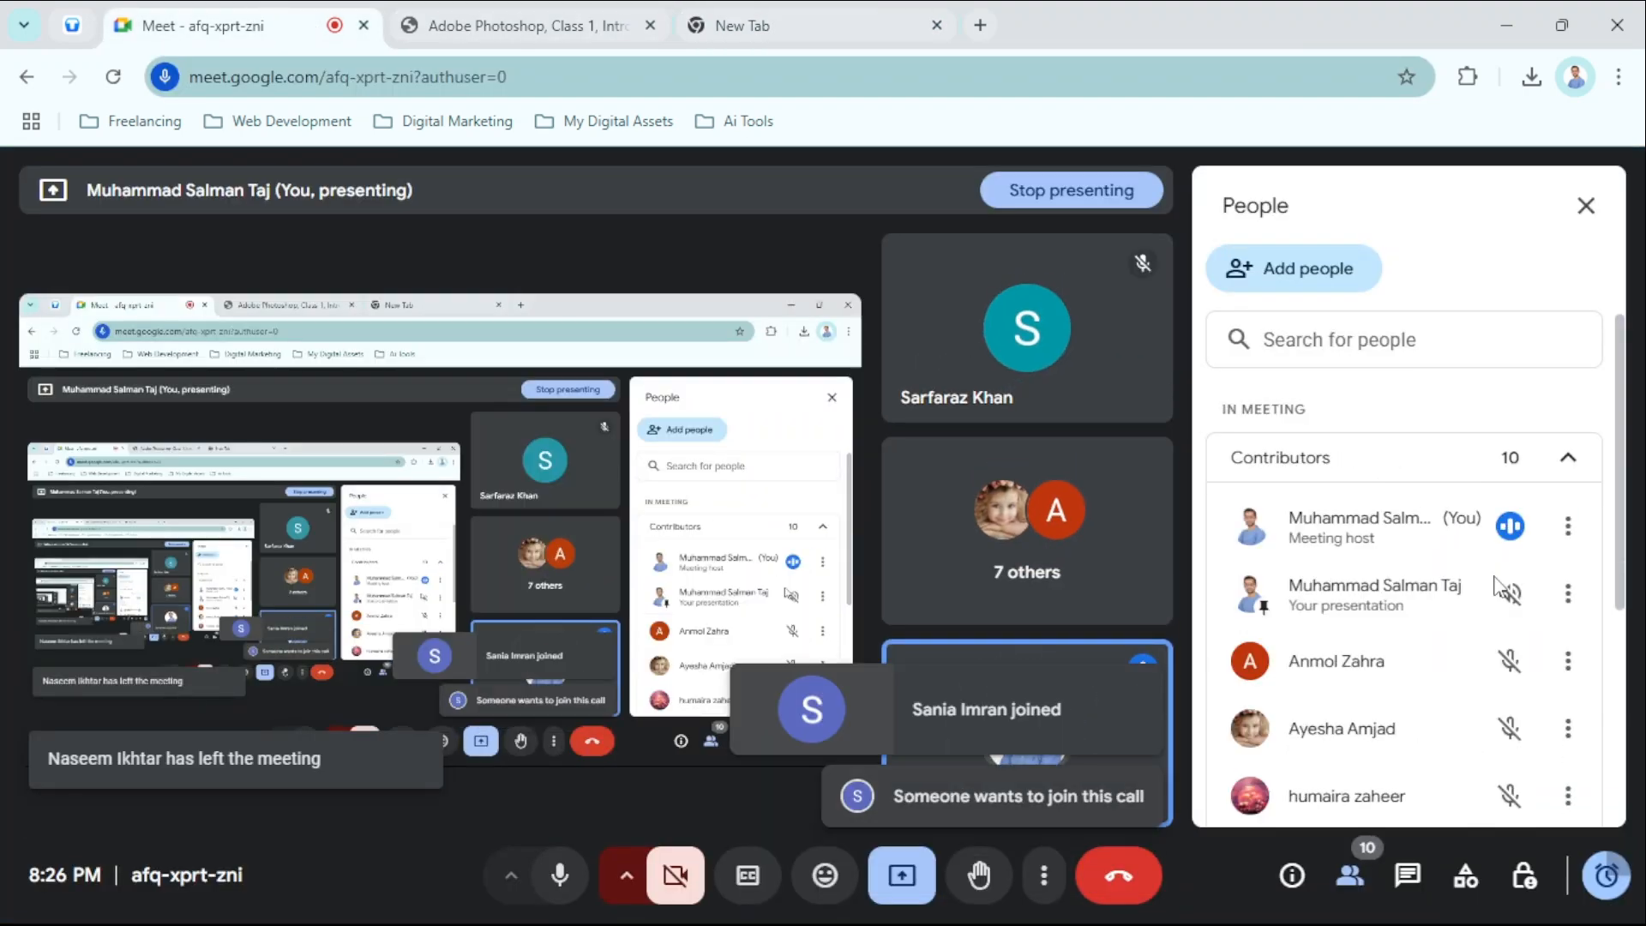
{"action": "left_click", "coordinate": [1506, 25]}
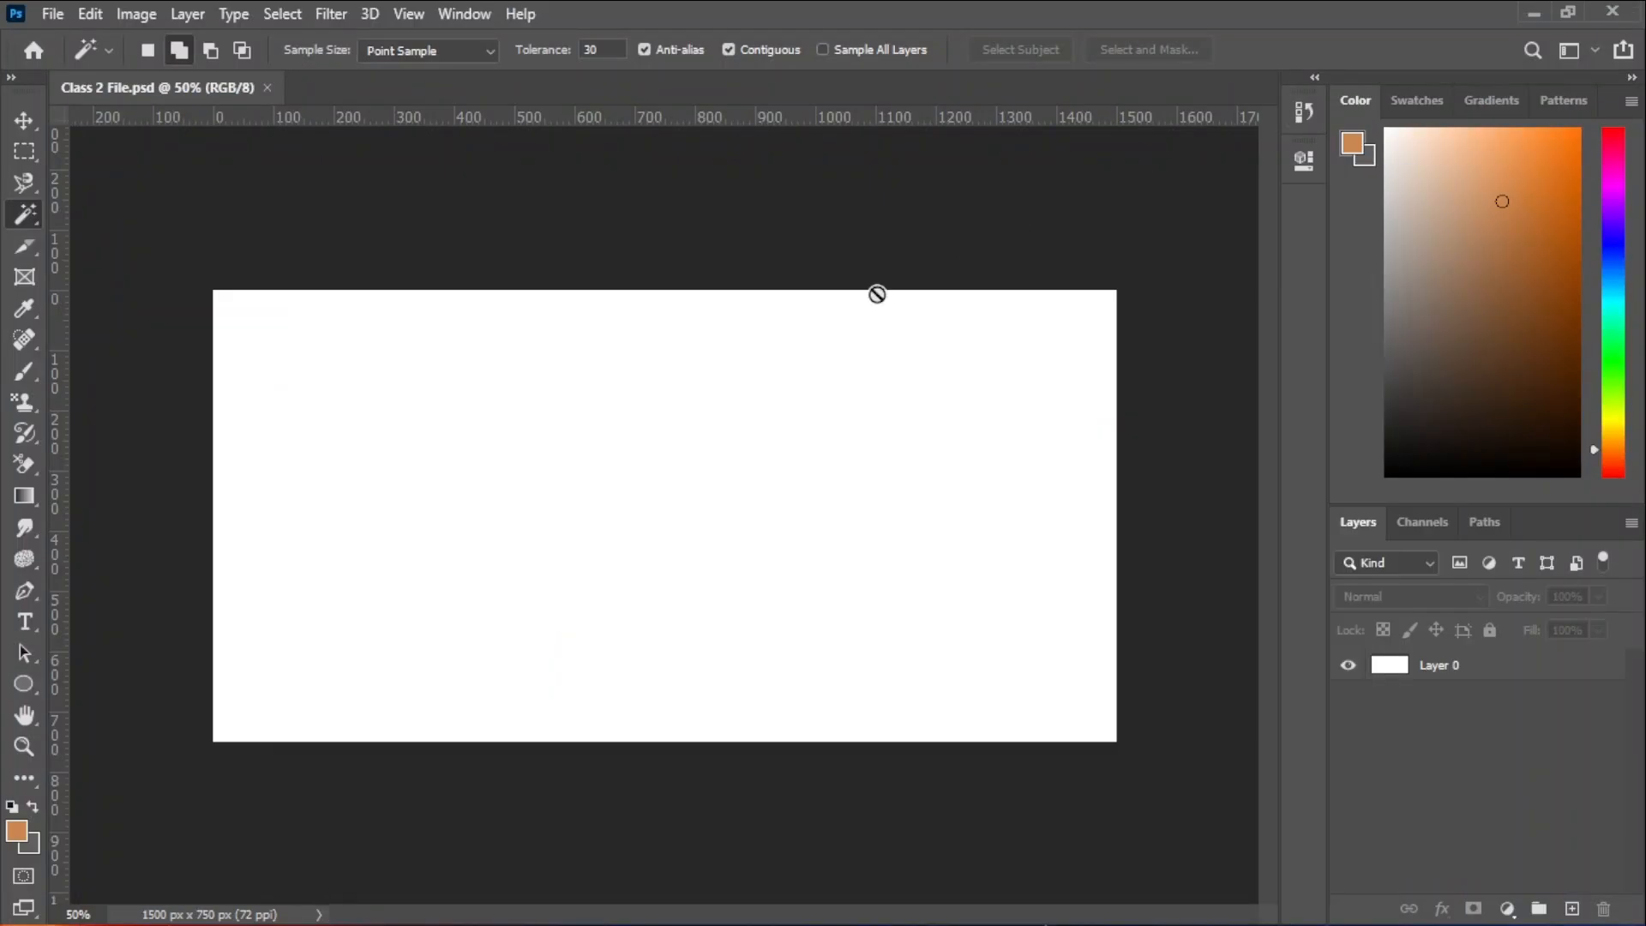
- Select Layer 0, activate the Move tool, and deselect the layer
{"action": "left_click", "coordinate": [1497, 667]}
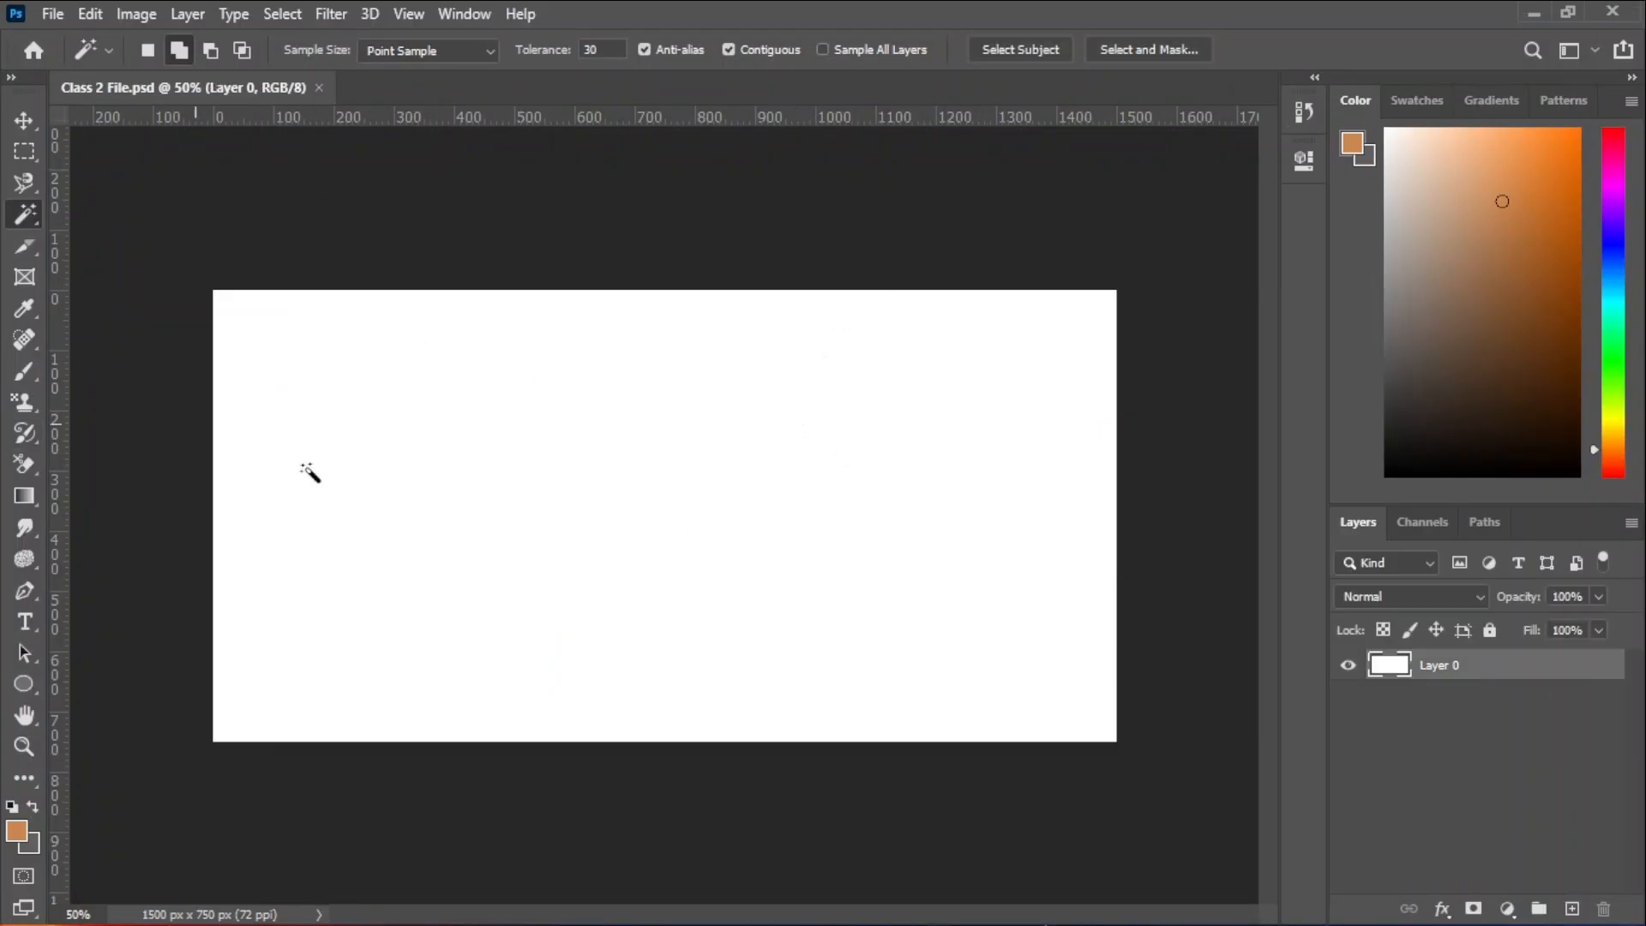
{"action": "key", "text": "v"}
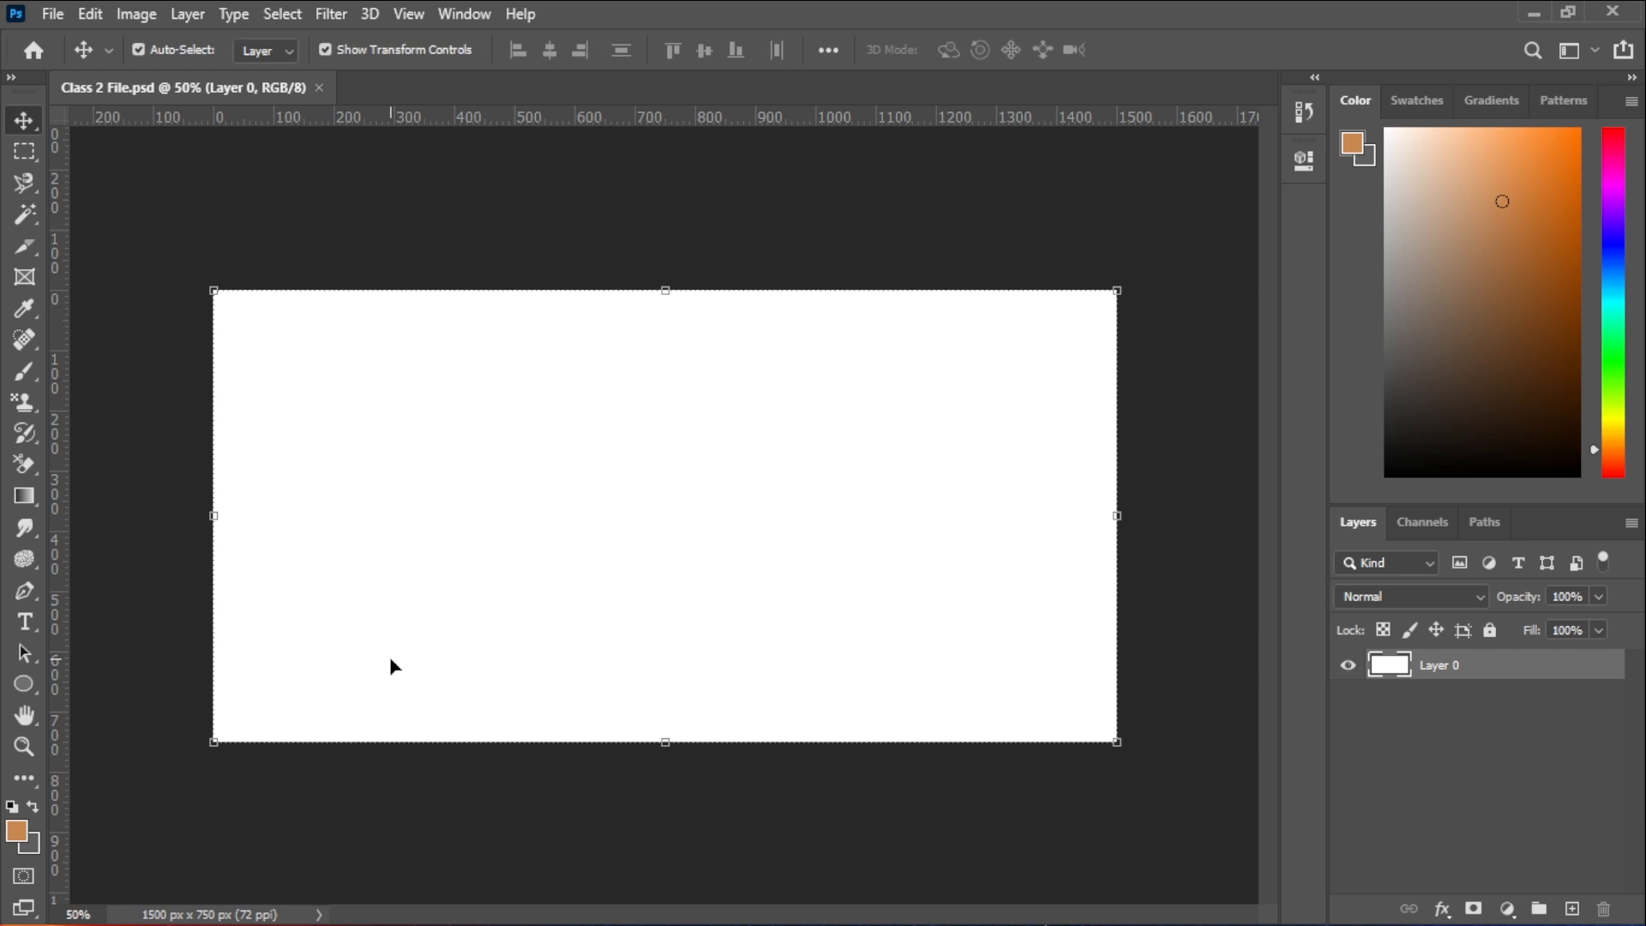
{"action": "left_click", "coordinate": [414, 233]}
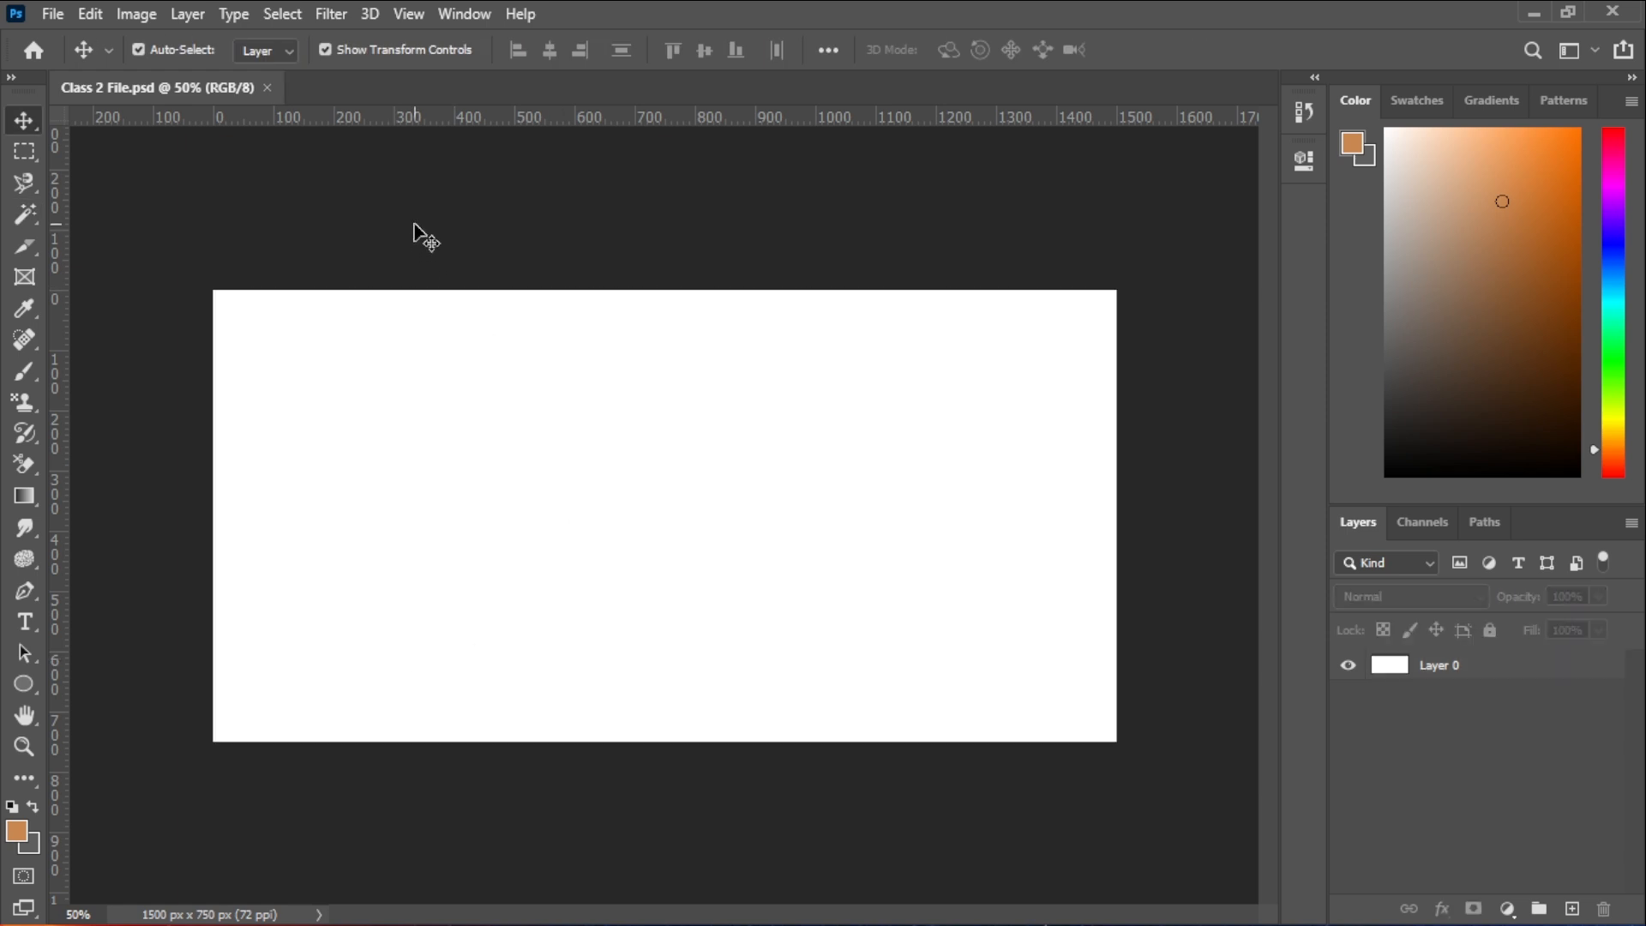
- Review the Marquee, Lasso and Magic Wand tool groups once more, and return to the Move tool
{"action": "left_click", "coordinate": [18, 157]}
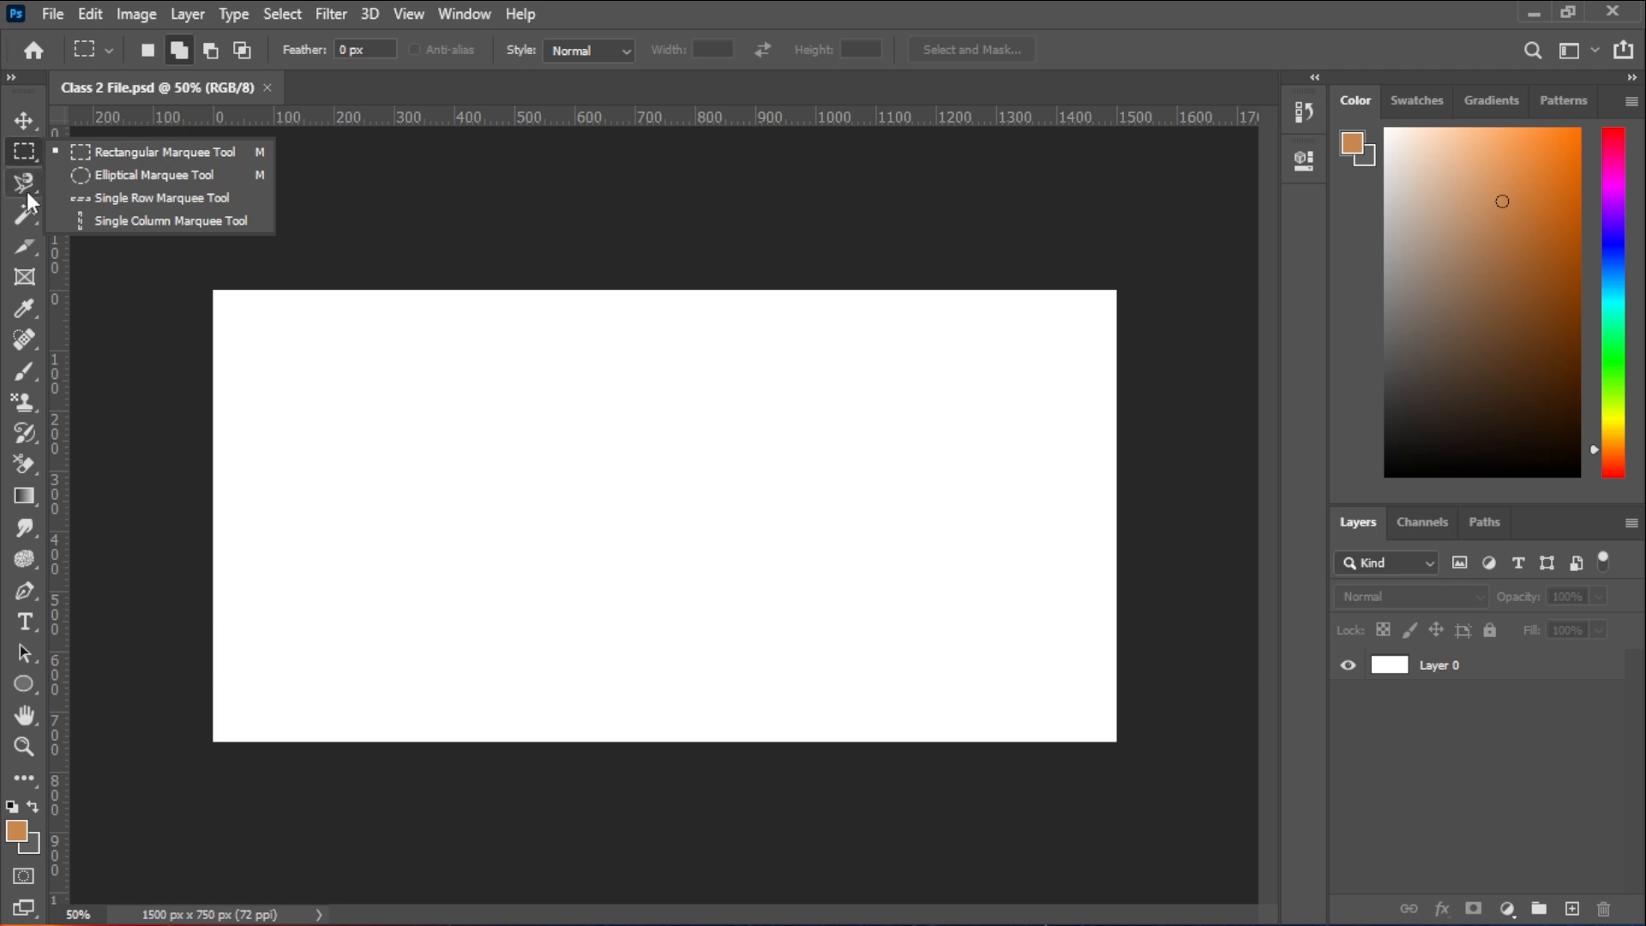
{"action": "left_click", "coordinate": [20, 184]}
{"action": "left_click", "coordinate": [23, 212]}
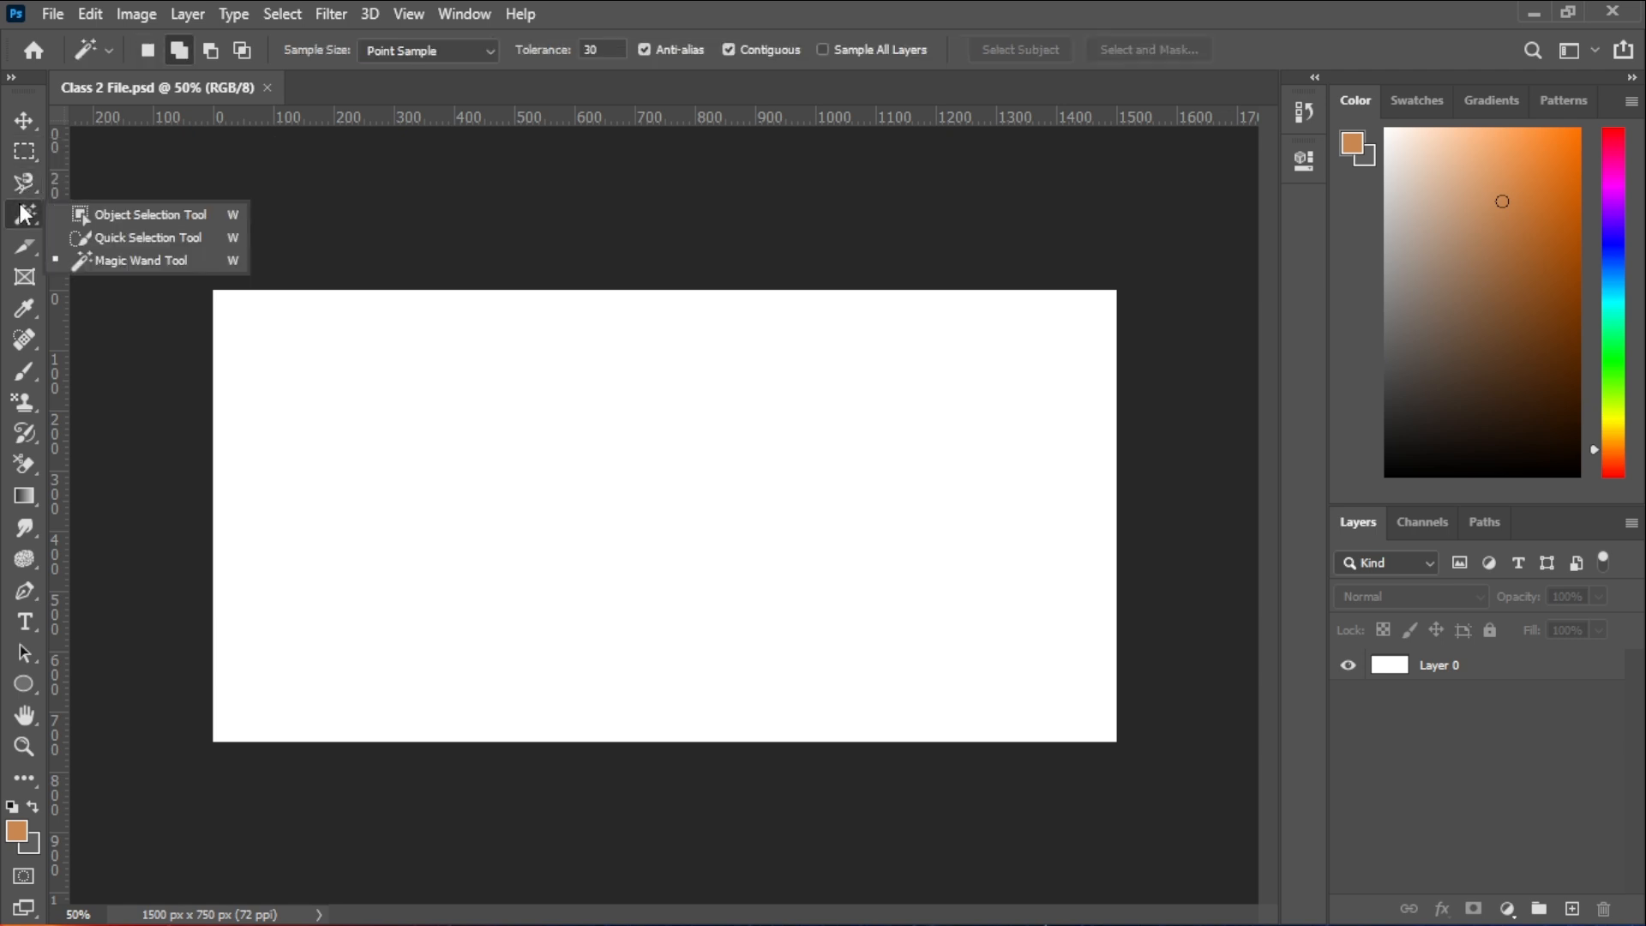
{"action": "left_click", "coordinate": [20, 151]}
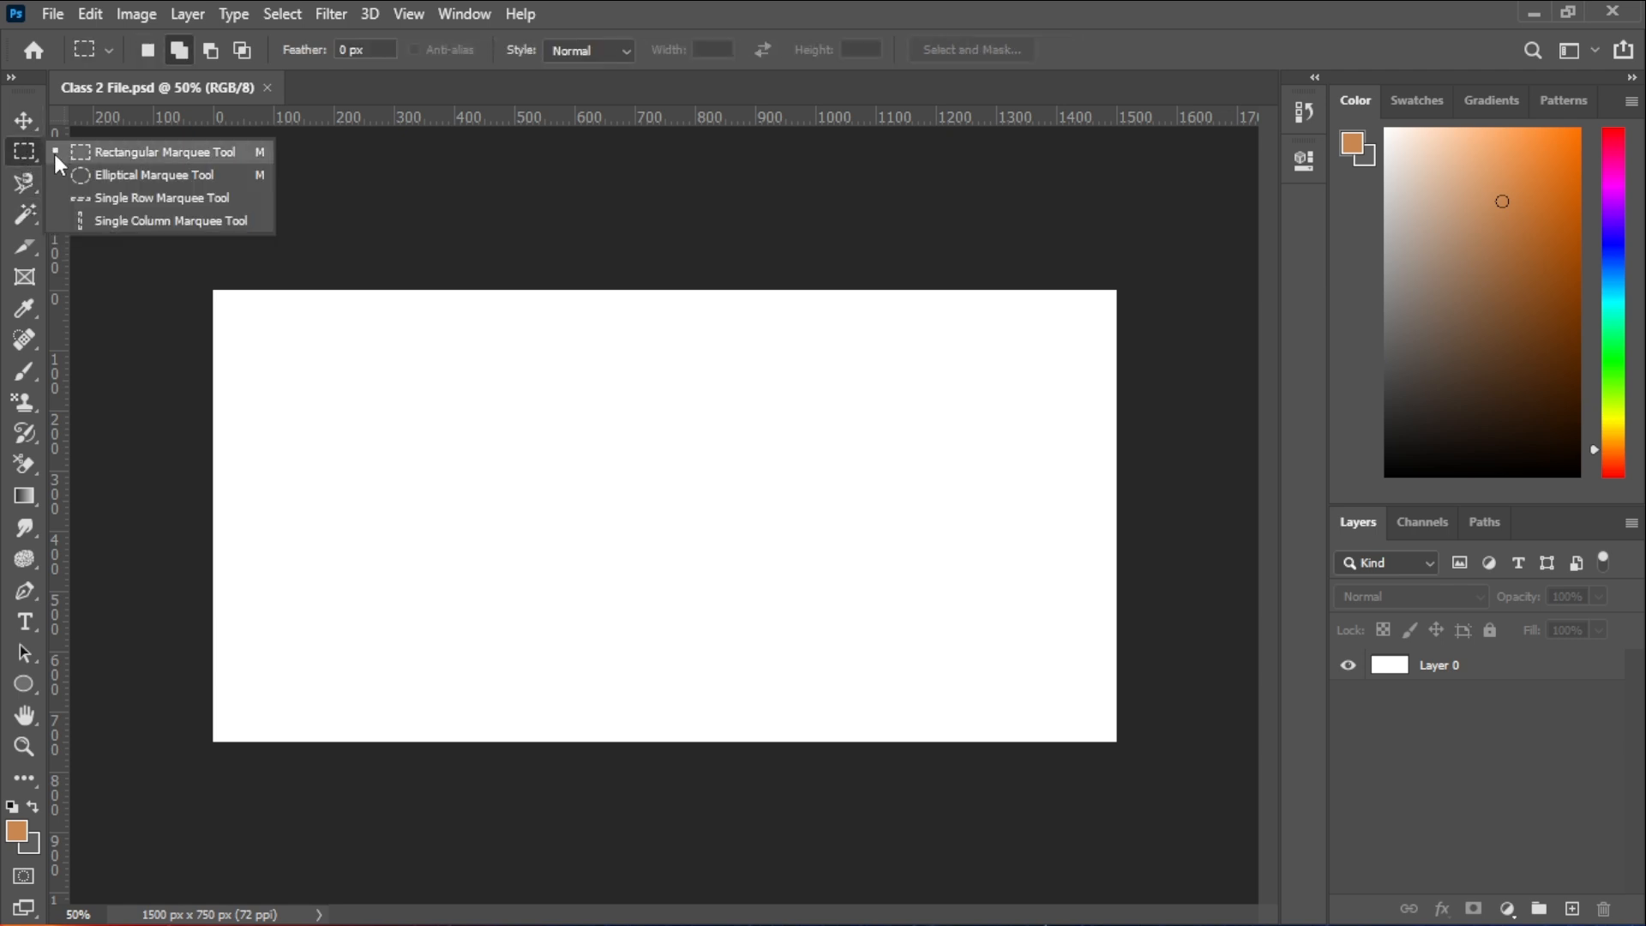
{"action": "left_click", "coordinate": [22, 118]}
{"action": "left_click", "coordinate": [134, 249]}
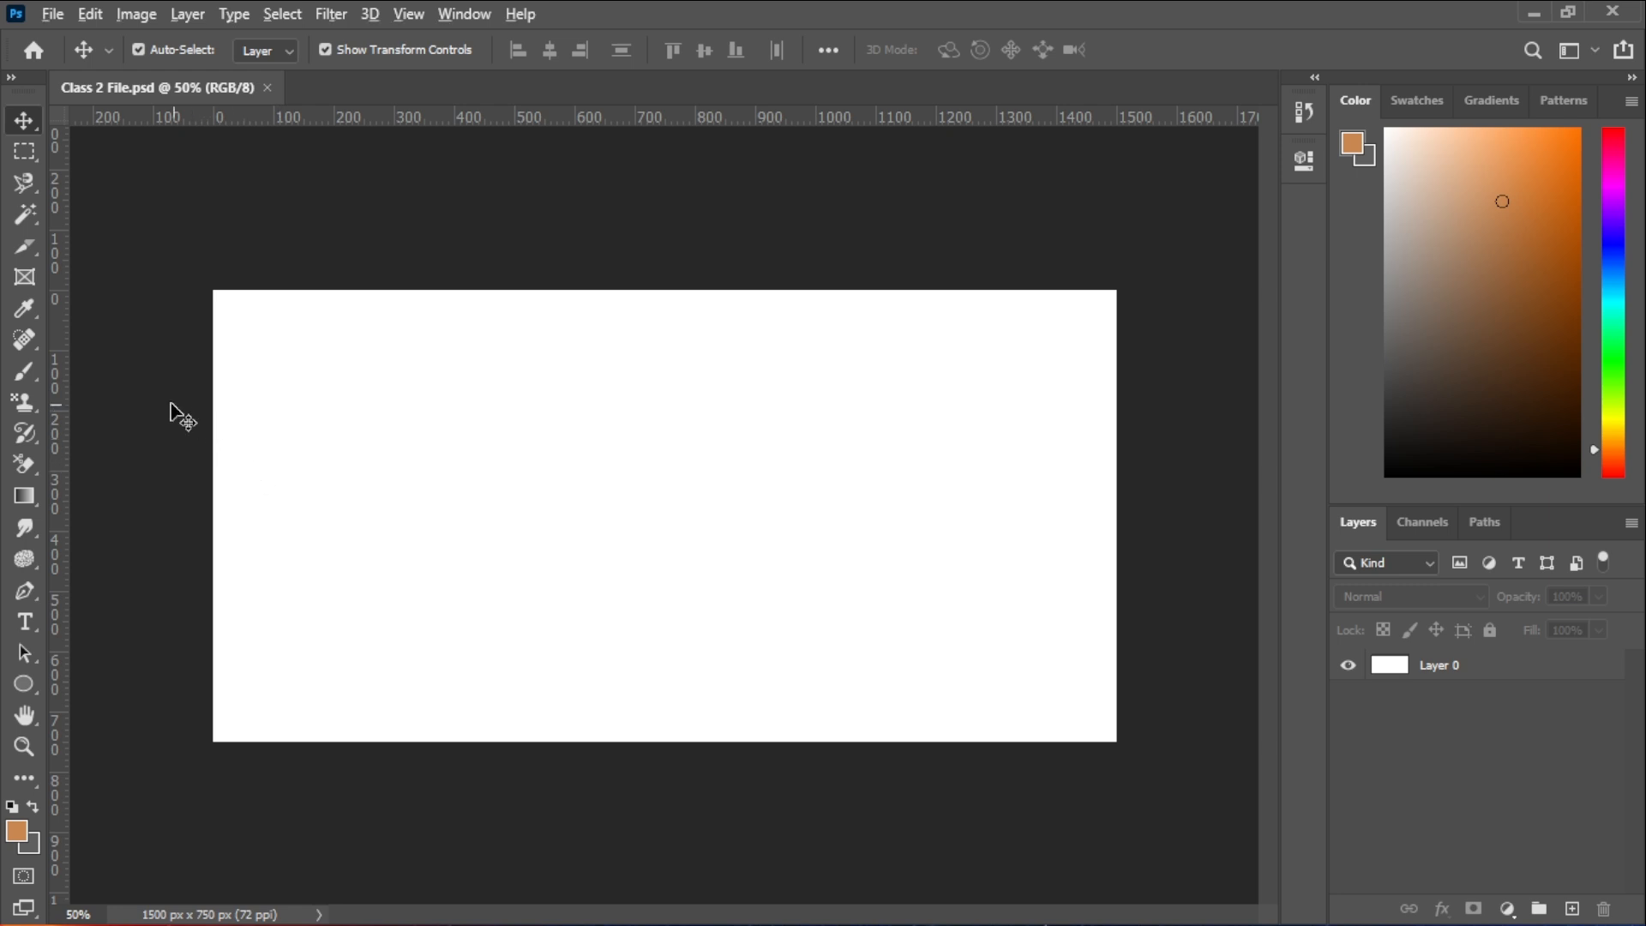
{"action": "scroll", "coordinate": [162, 288], "scroll_direction": "up", "scroll_amount": 2}
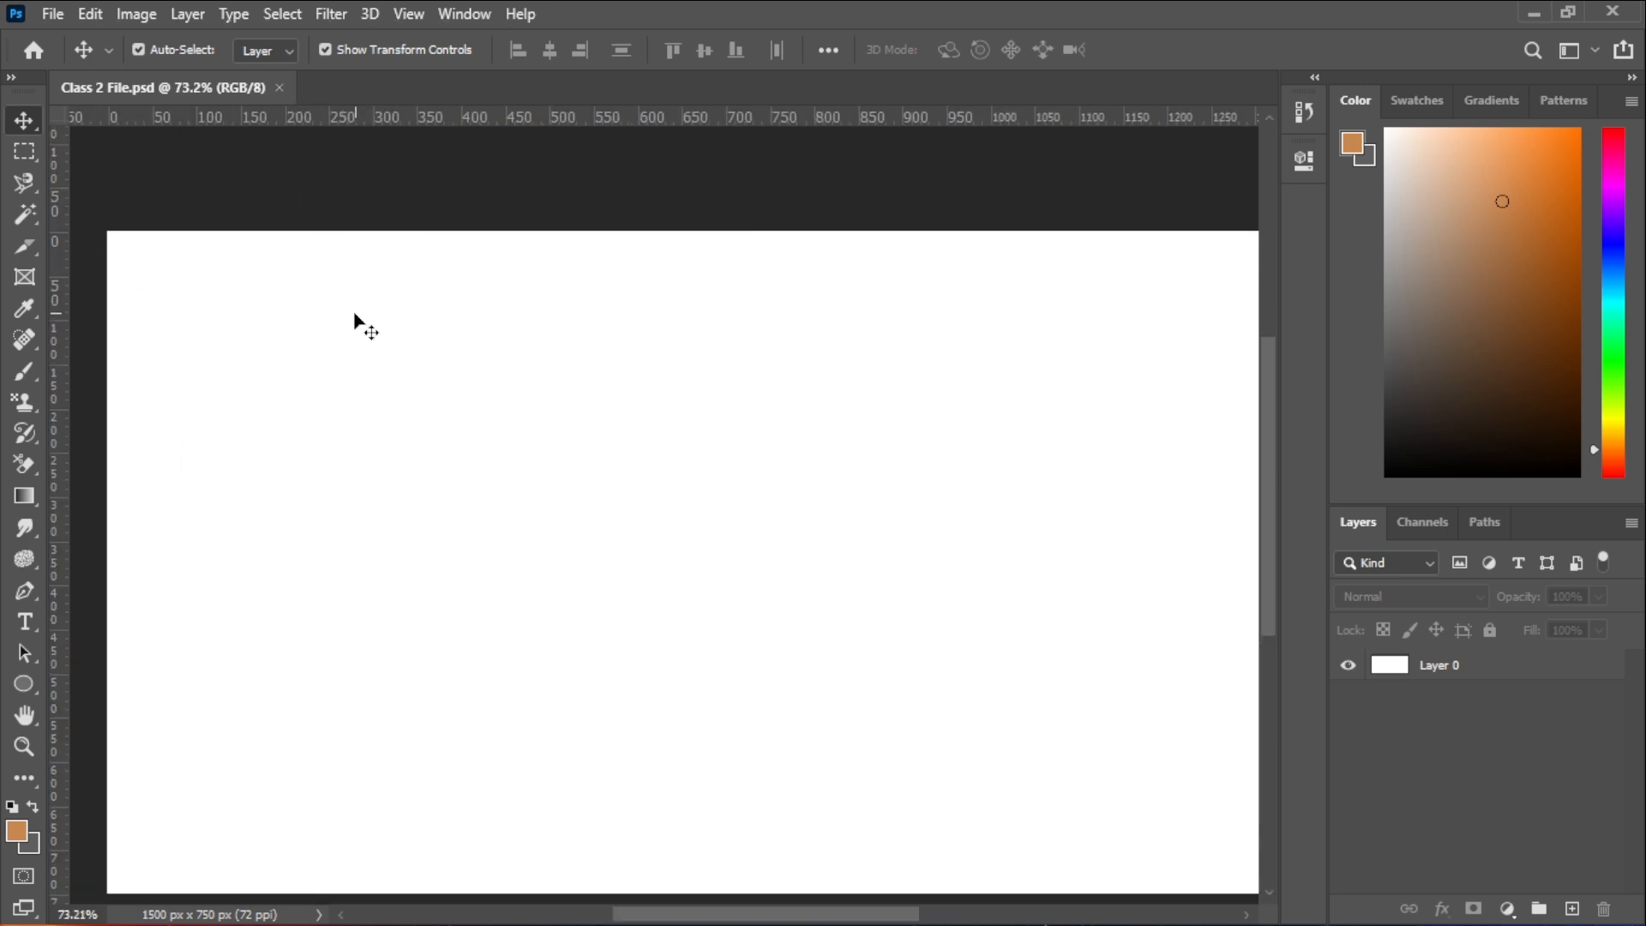
{"action": "scroll", "coordinate": [477, 348], "scroll_direction": "down", "scroll_amount": 2}
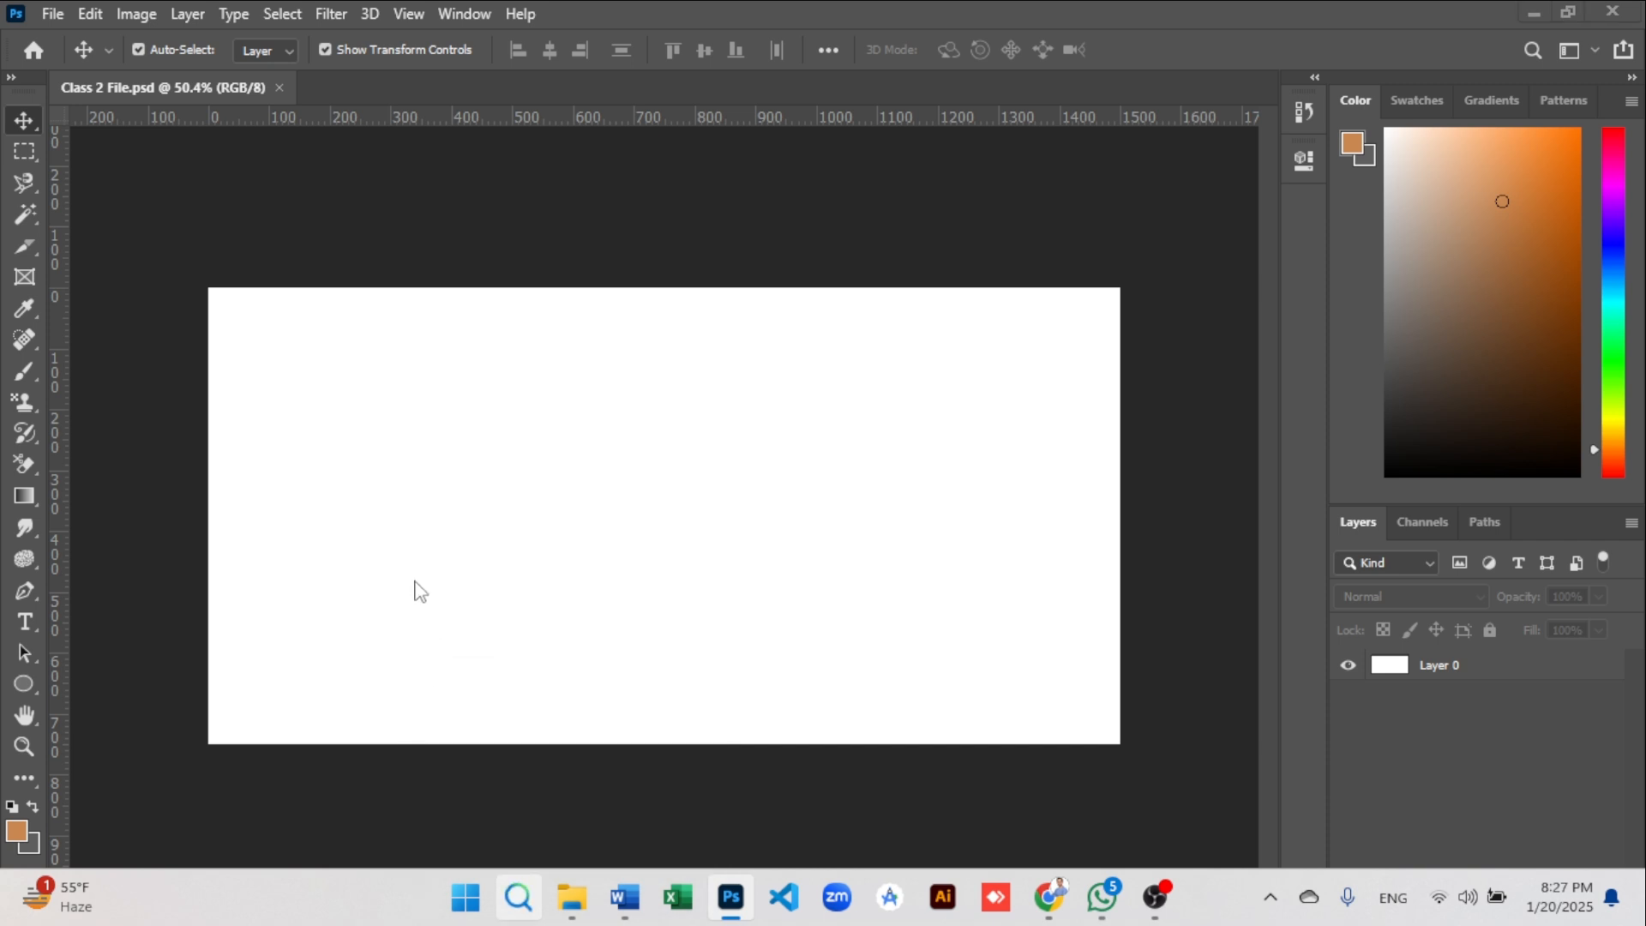
- Search Windows for "ons", open the On-Screen Keyboard, and place it above the canvas at a reduced size
{"action": "key", "text": "super+s"}
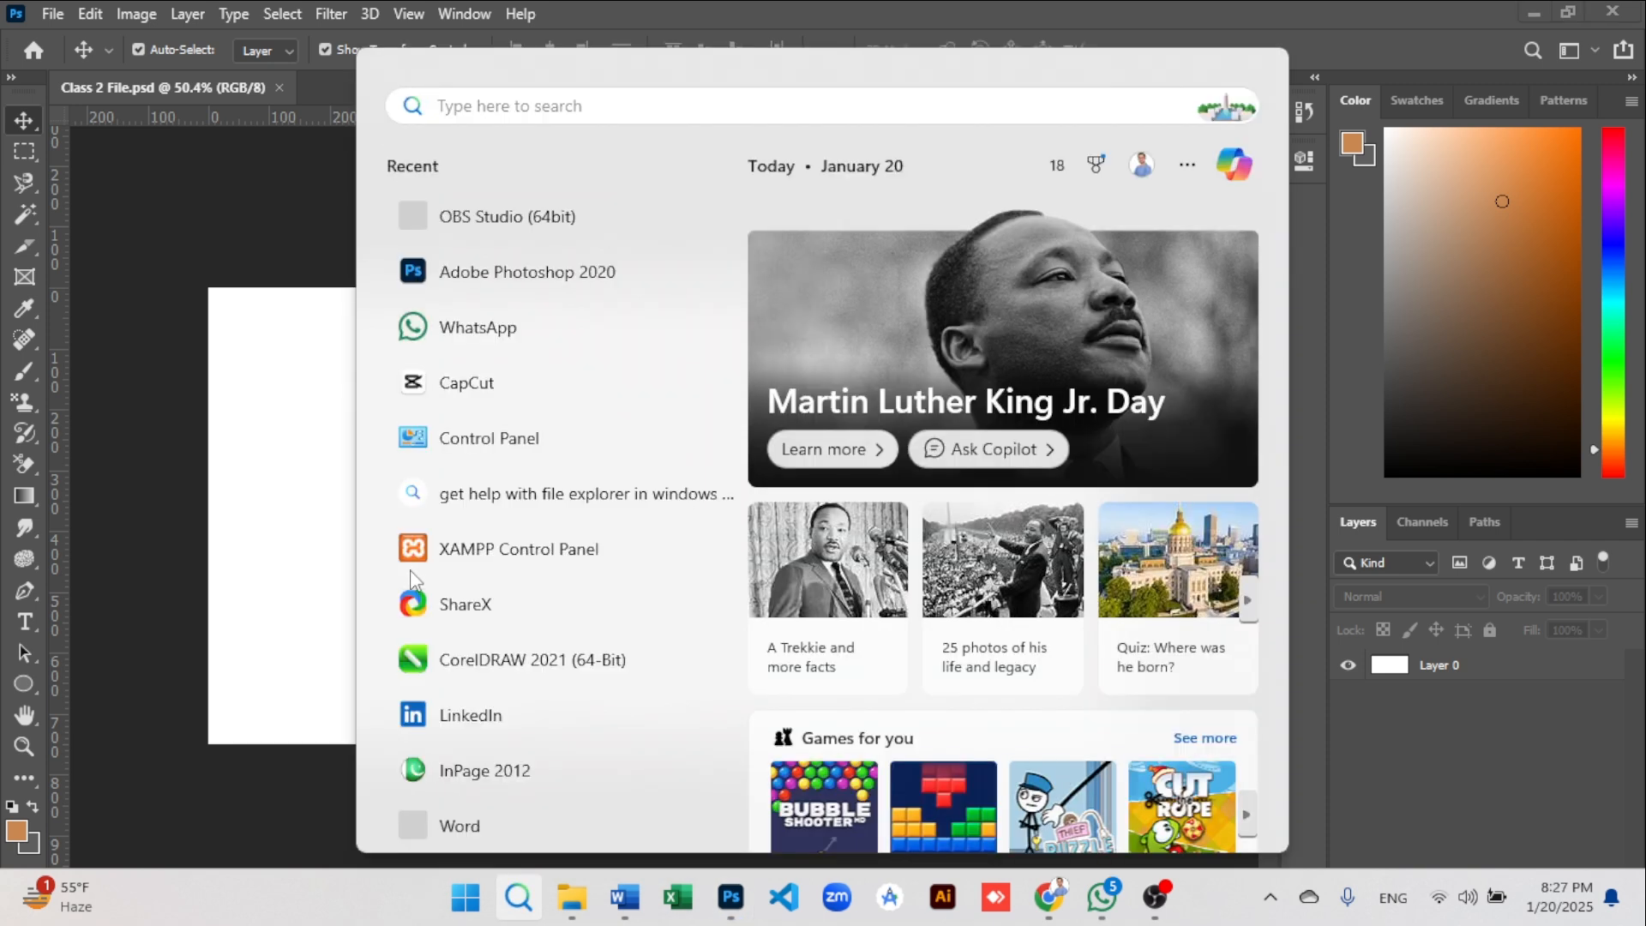
{"action": "type", "text": "ons"}
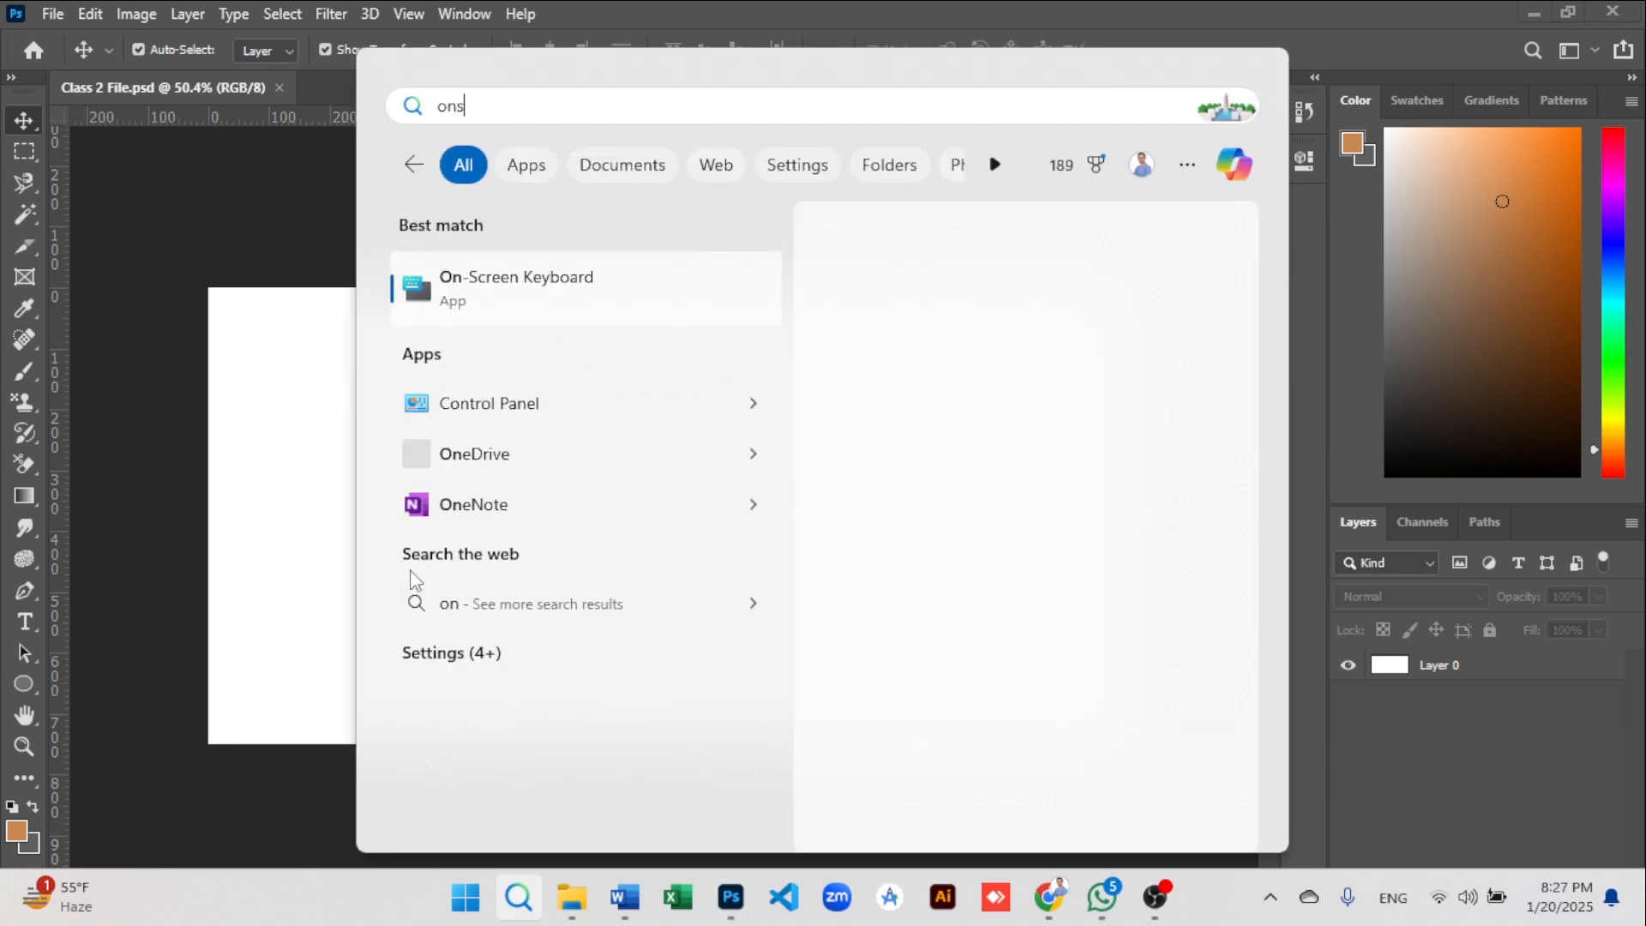
{"action": "key", "text": "Escape"}
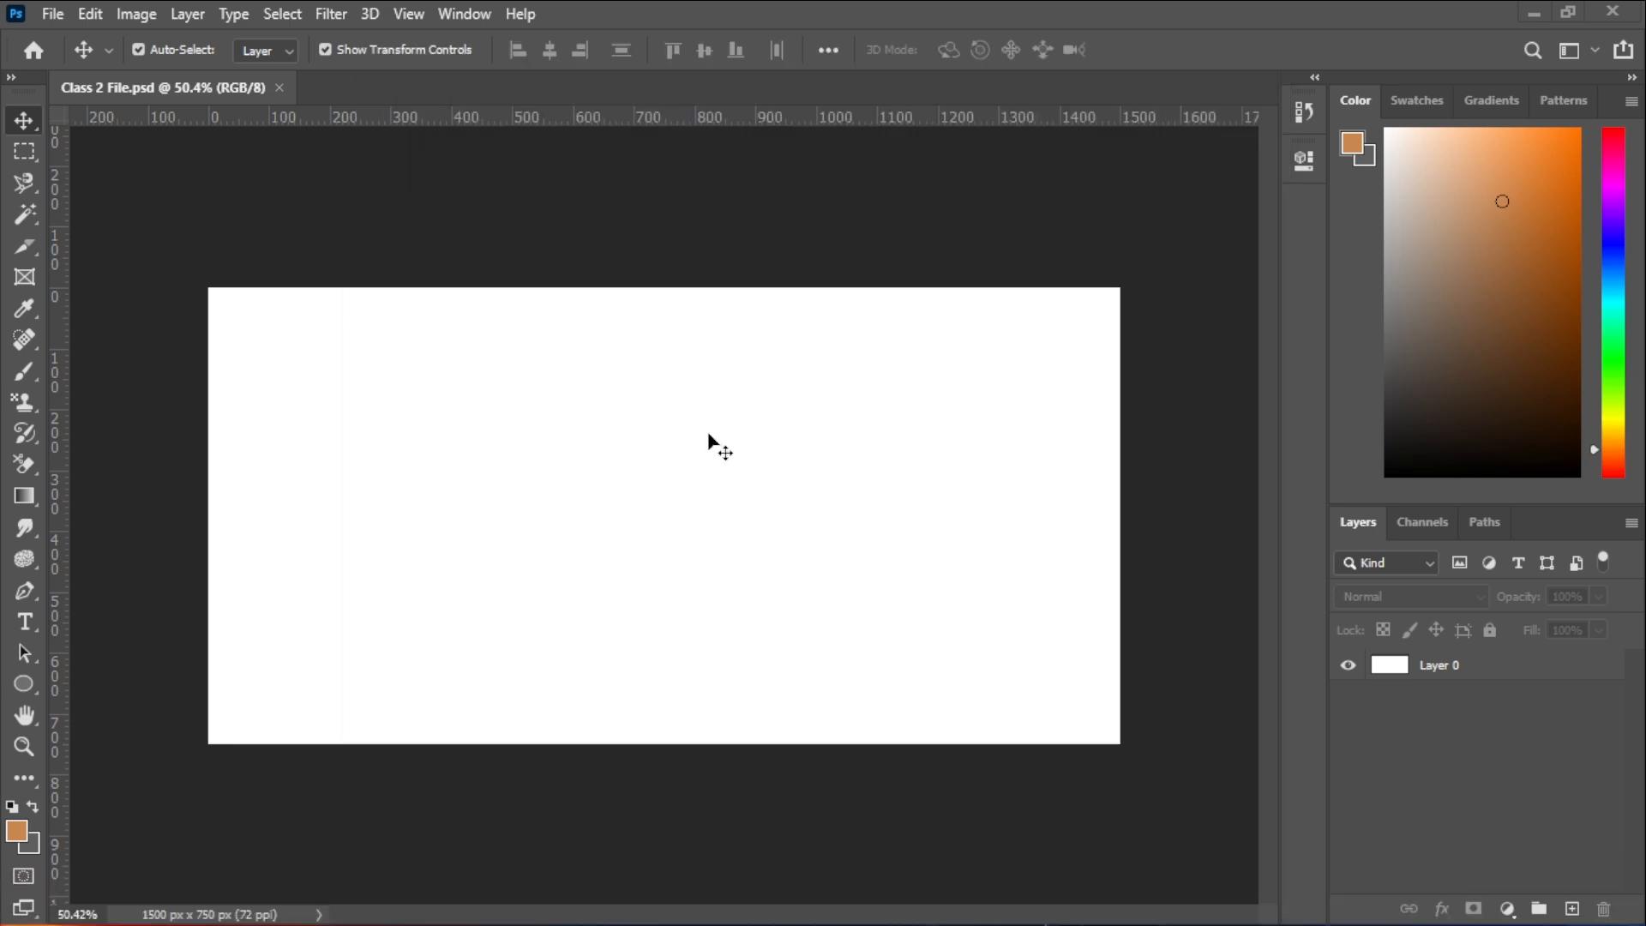
{"action": "left_click_drag", "start_coordinate": [698, 96], "coordinate": [644, 39]}
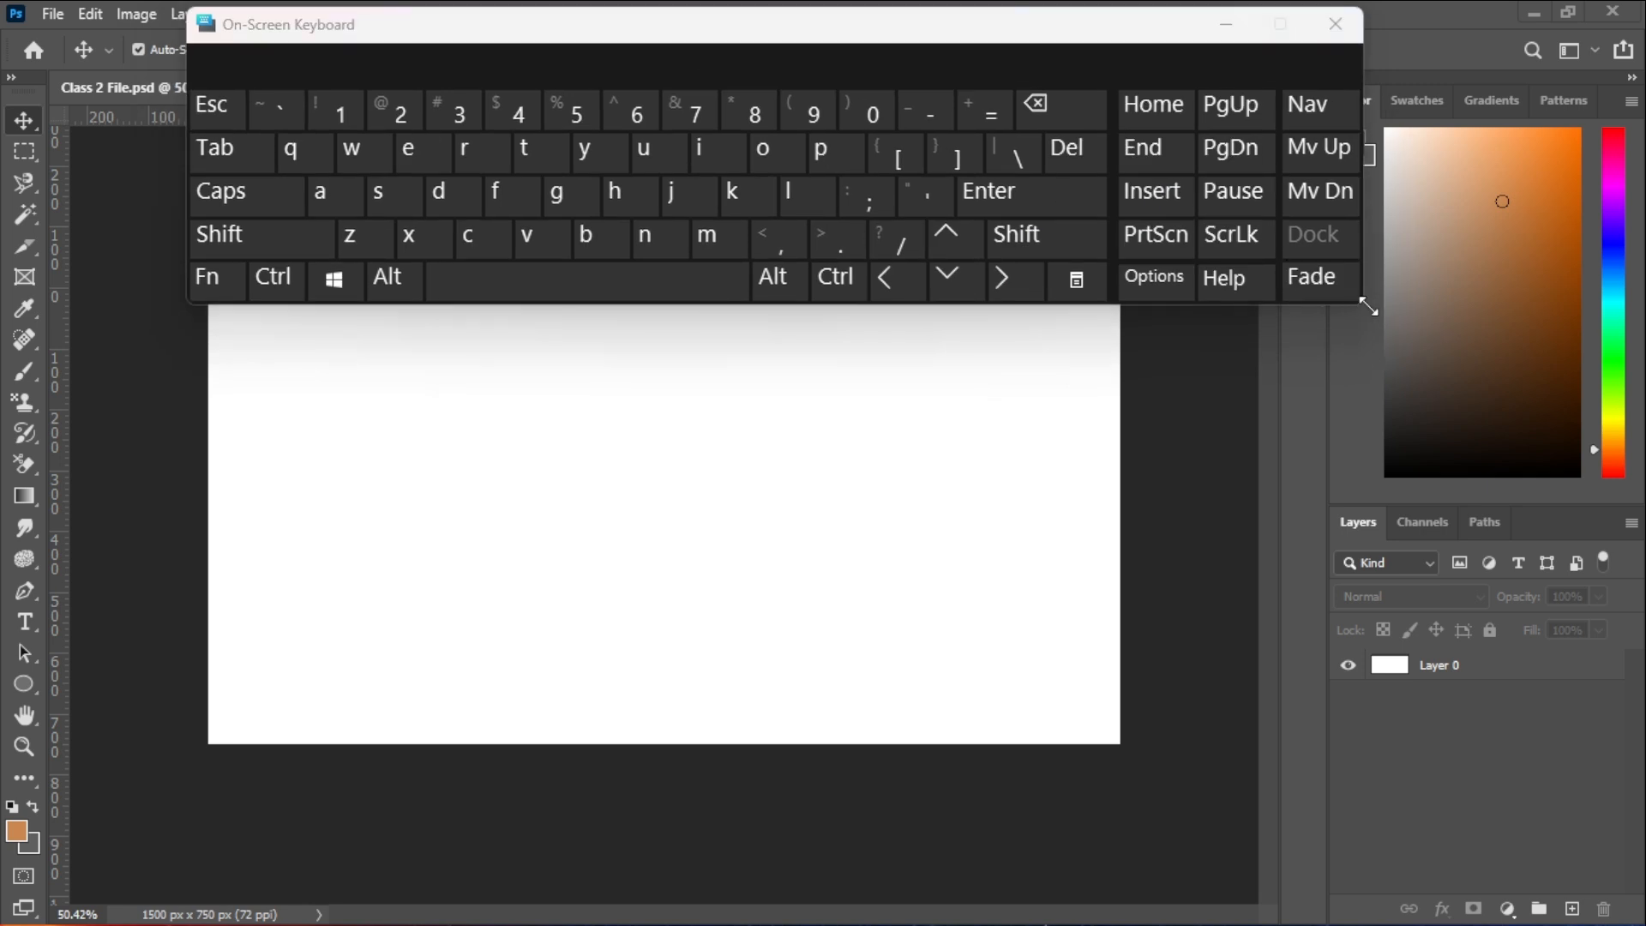
{"action": "left_click_drag", "start_coordinate": [1368, 306], "coordinate": [1228, 216]}
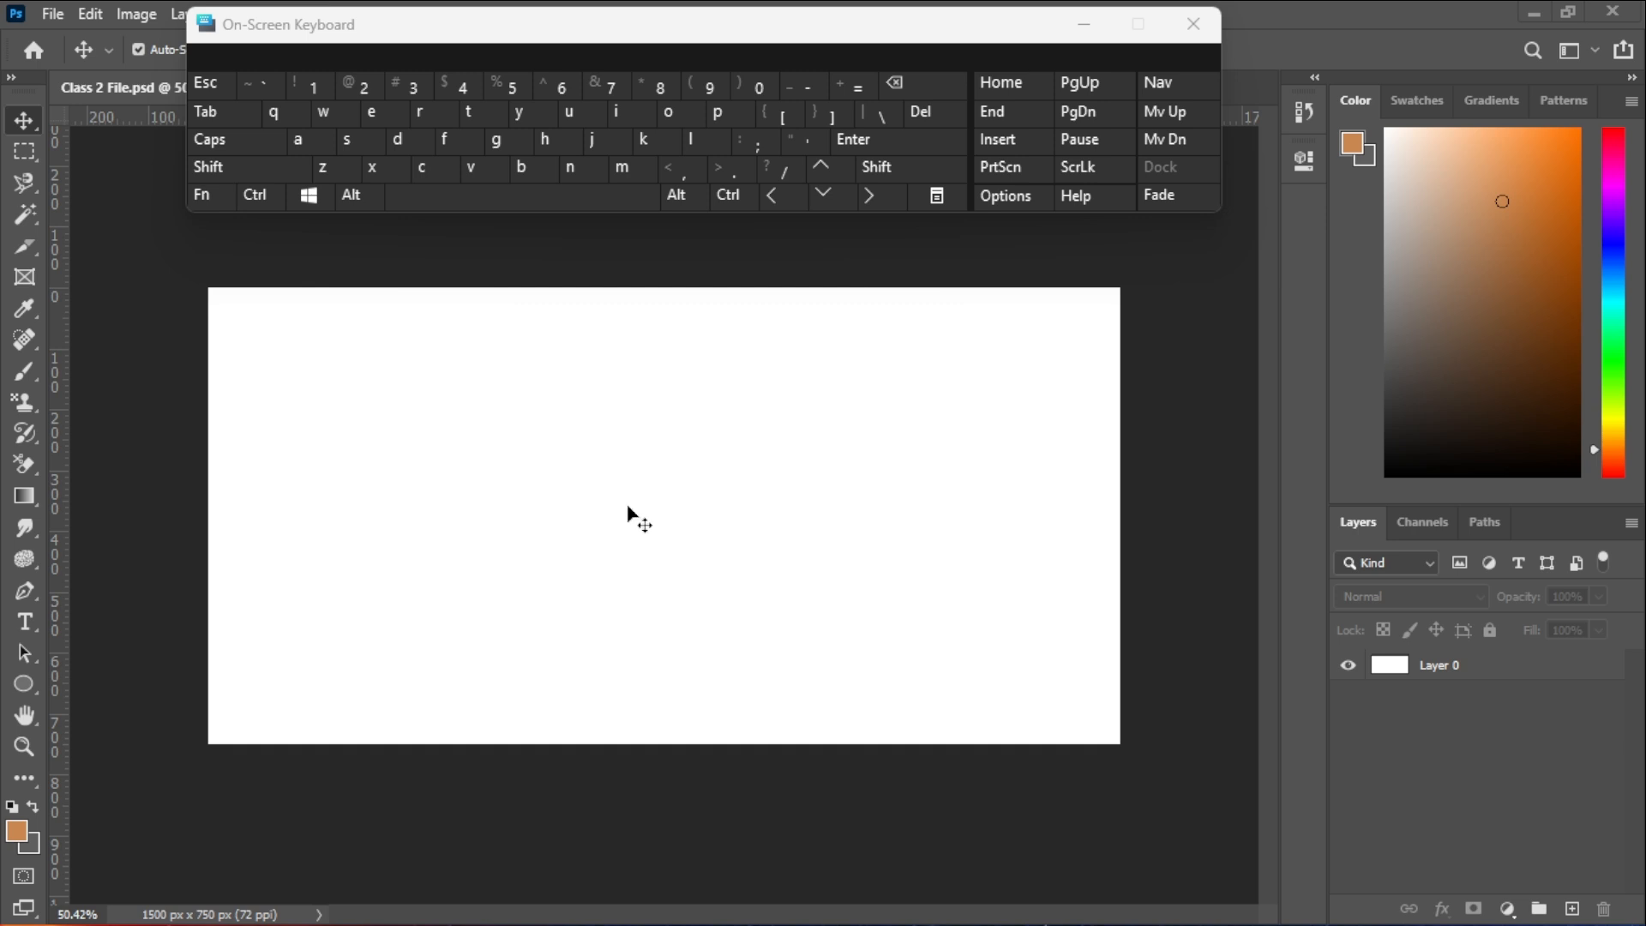
- Paint a wavy orange-brown stroke across Layer 0 with the Brush tool and undo it
{"action": "key", "text": "b"}
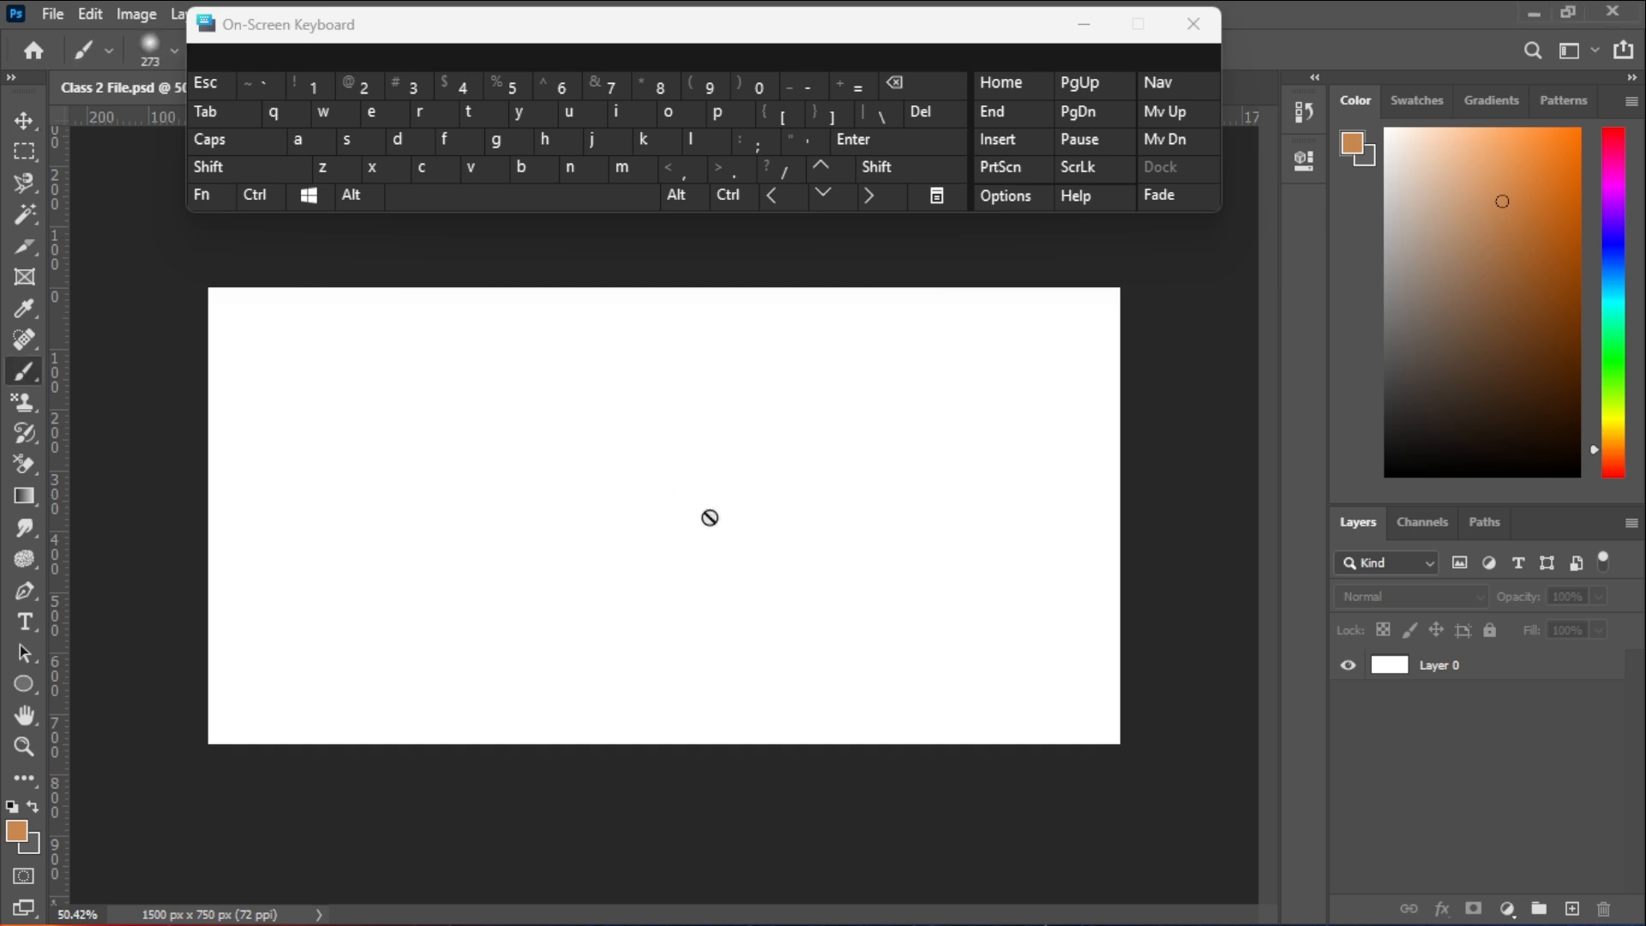
{"action": "left_click", "coordinate": [1454, 683]}
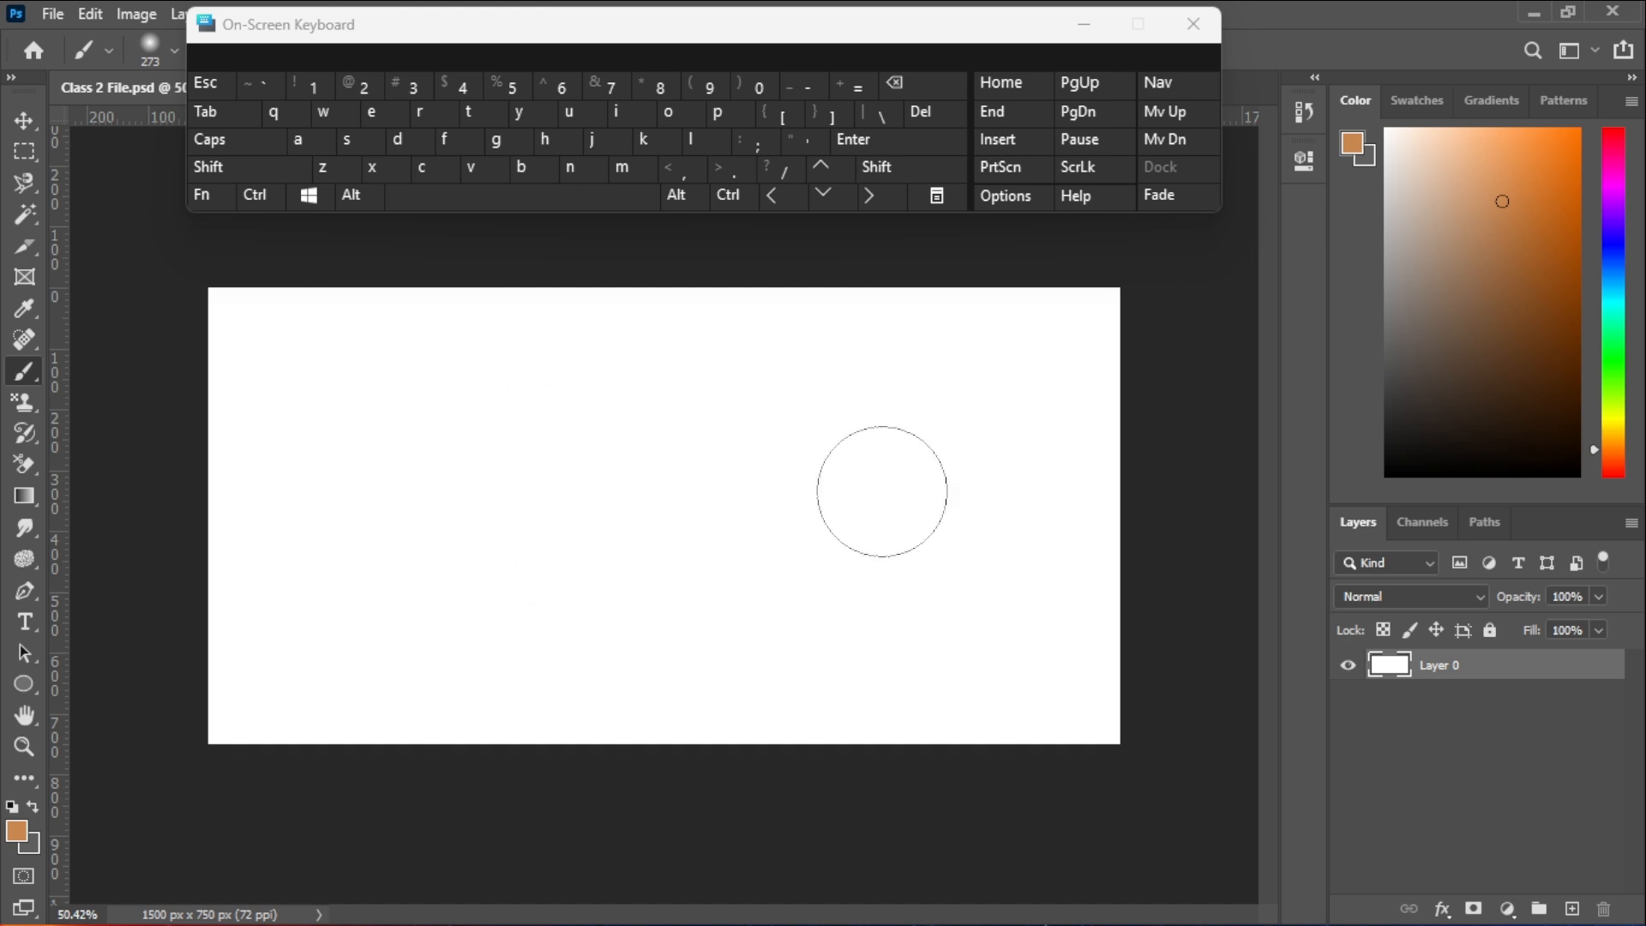
{"action": "mouse_move", "coordinate": [514, 577]}
{"action": "left_mouse_down"}
{"action": "mouse_move", "coordinate": [1047, 570]}
{"action": "mouse_move", "coordinate": [954, 577]}
{"action": "left_mouse_up"}
{"action": "key", "text": "ctrl"}
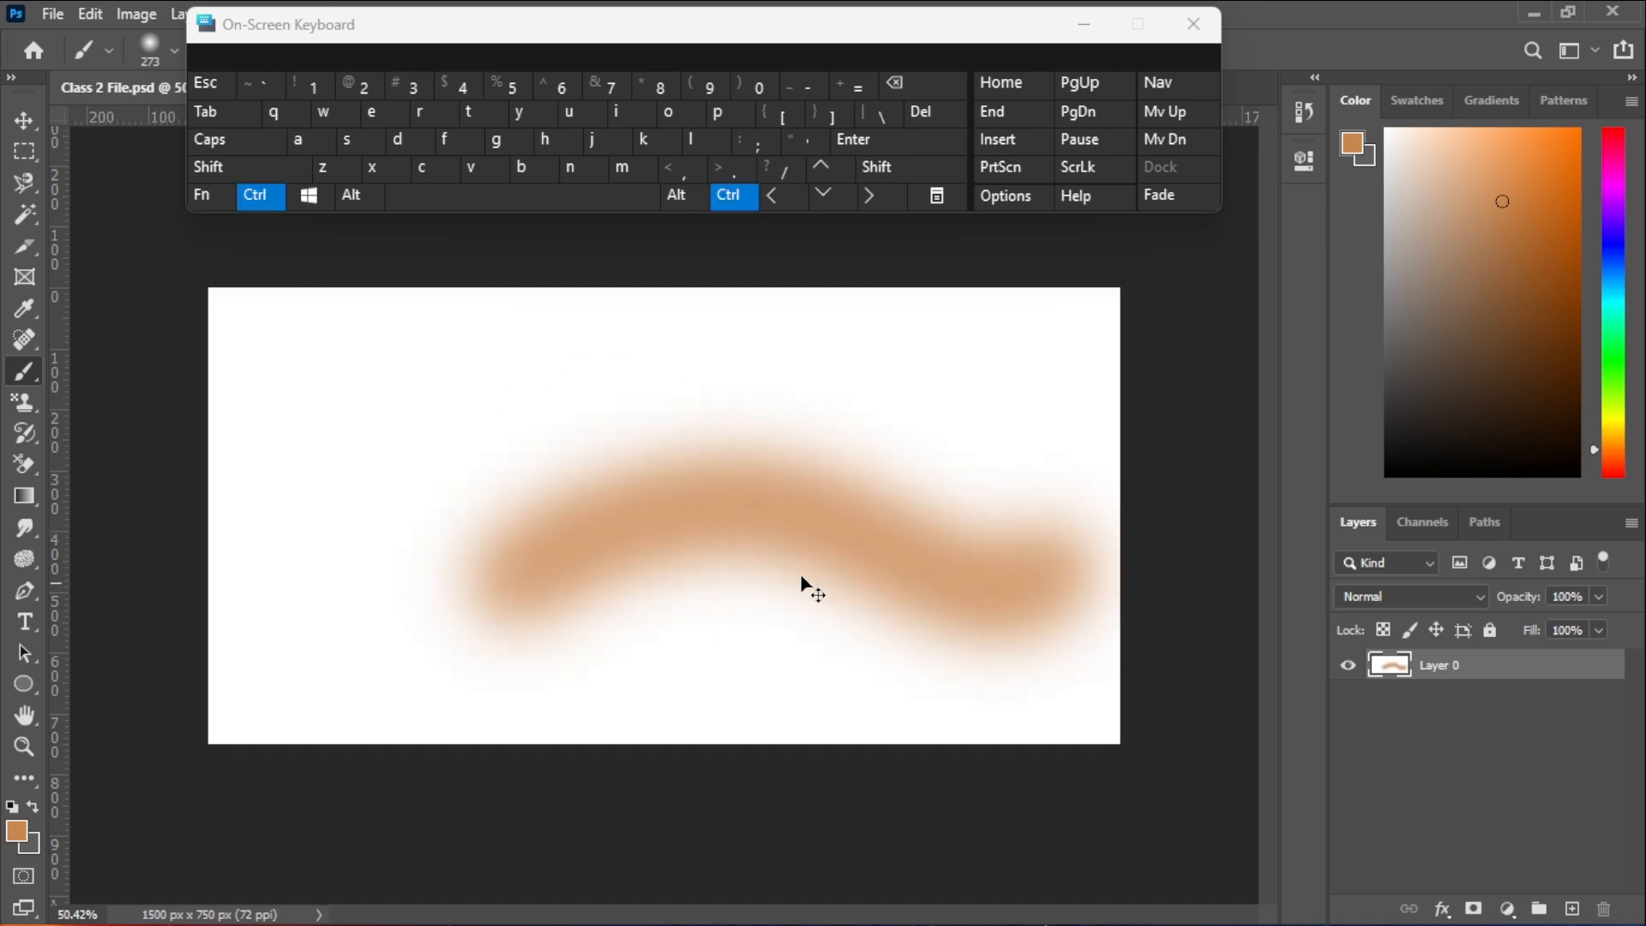
{"action": "key", "text": "ctrl+z"}
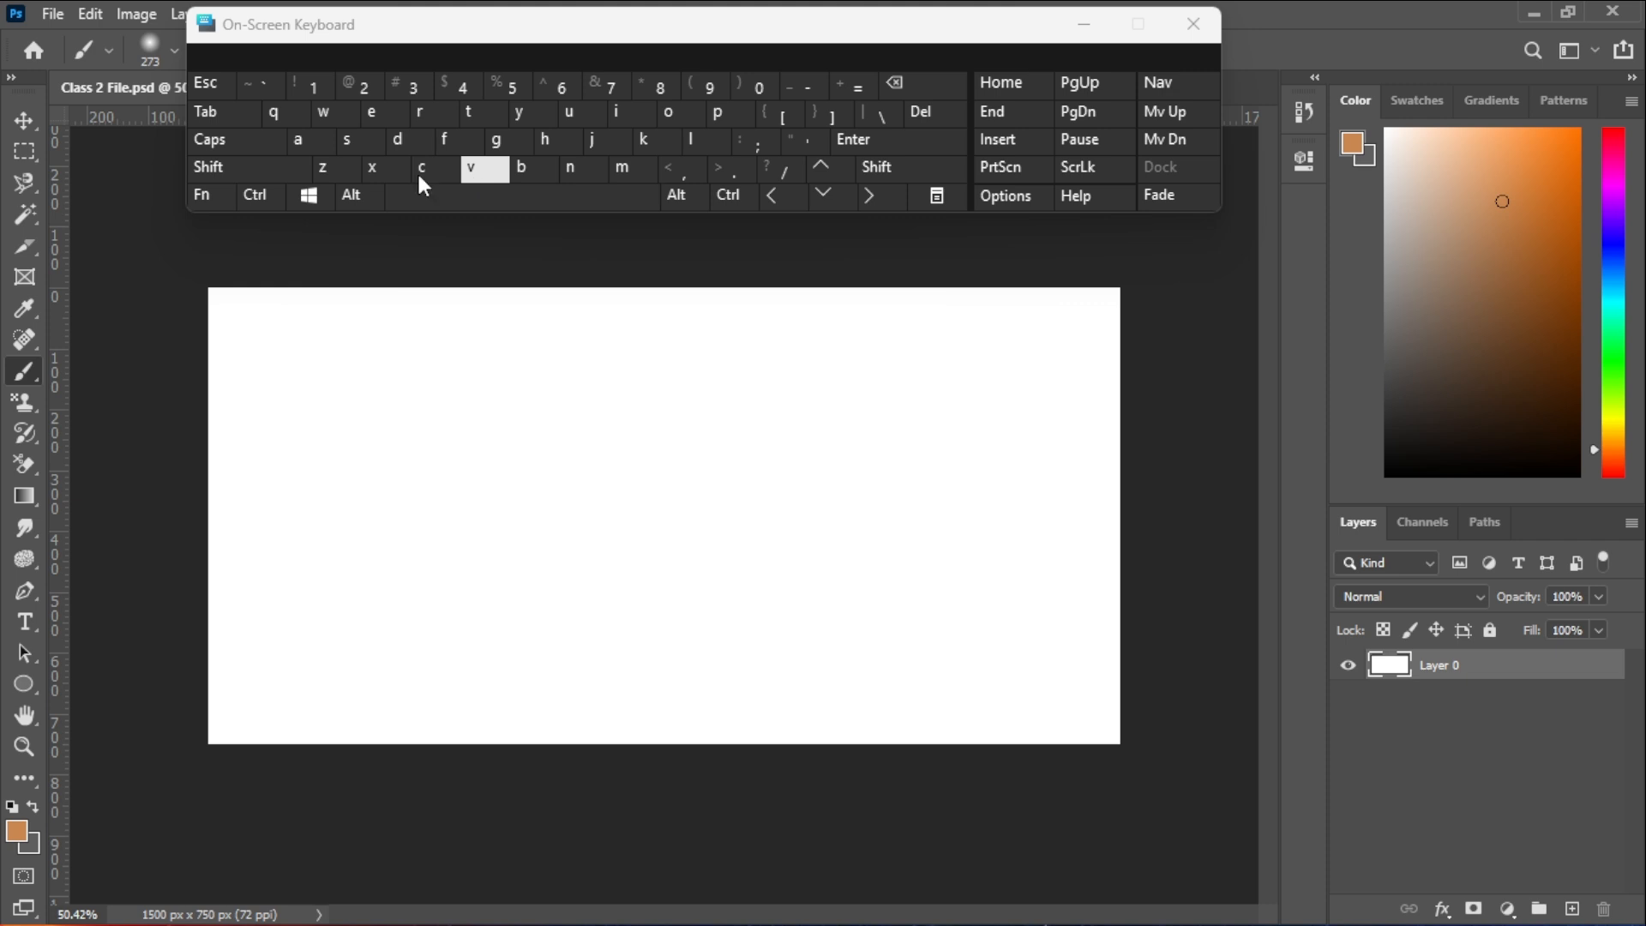
- Look at the Move and Artboard tools with their shortcut letter, moving the On-Screen Keyboard clear of the tool list
{"action": "left_click", "coordinate": [19, 121]}
{"action": "left_click", "coordinate": [134, 120]}
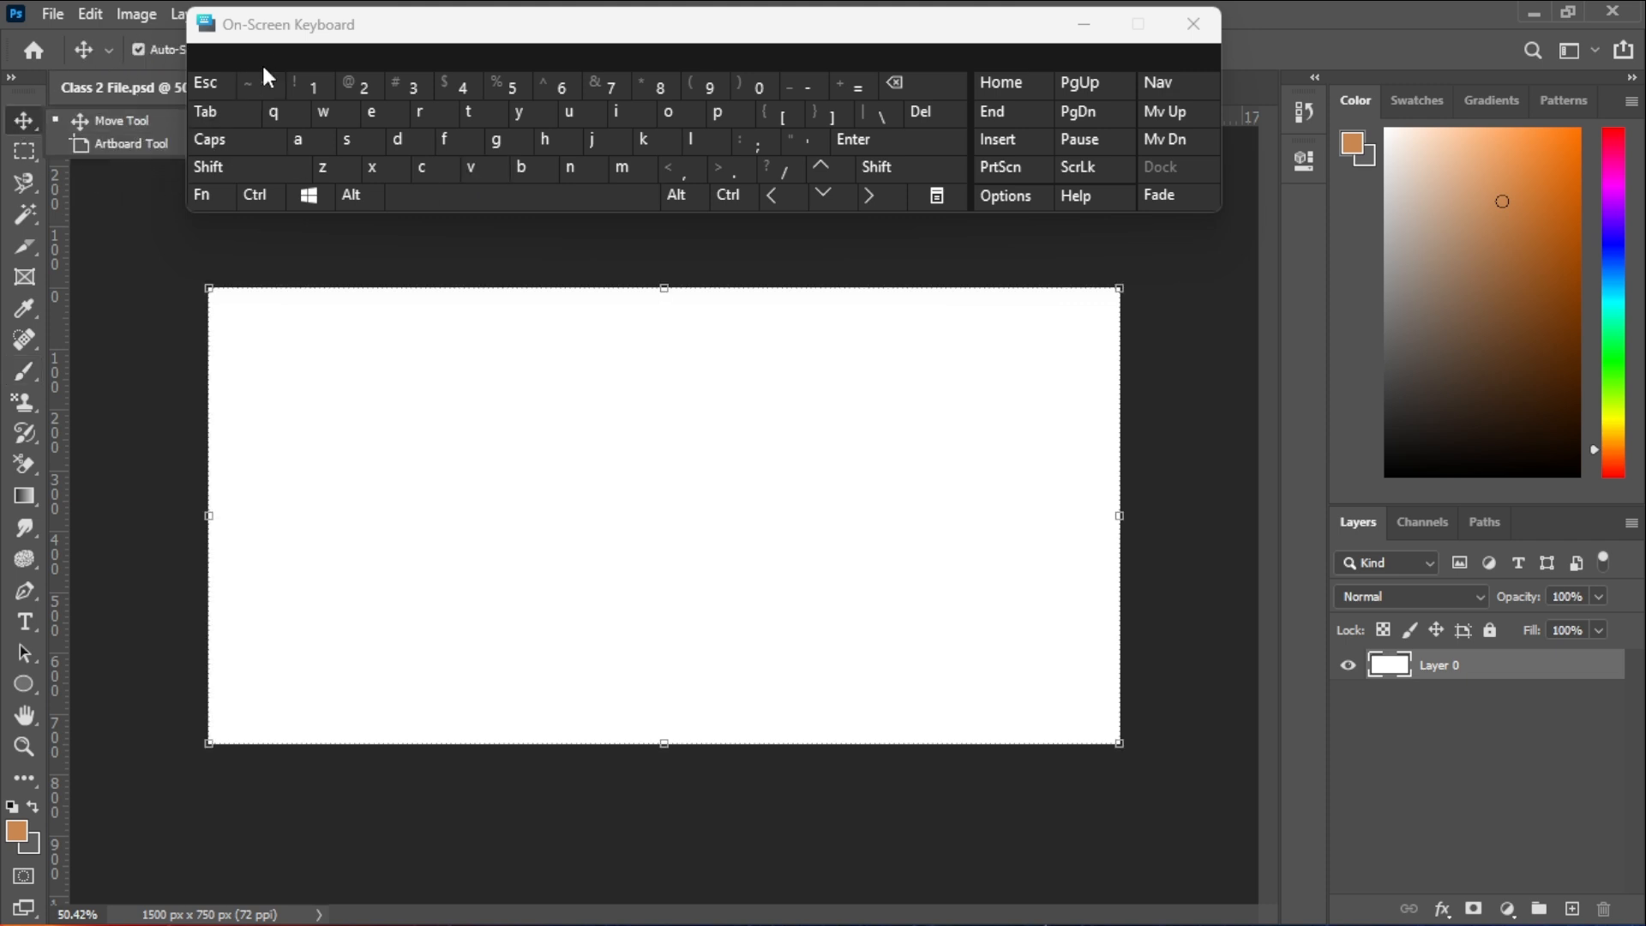
{"action": "left_click_drag", "start_coordinate": [276, 36], "coordinate": [621, 276]}
{"action": "left_click", "coordinate": [29, 121]}
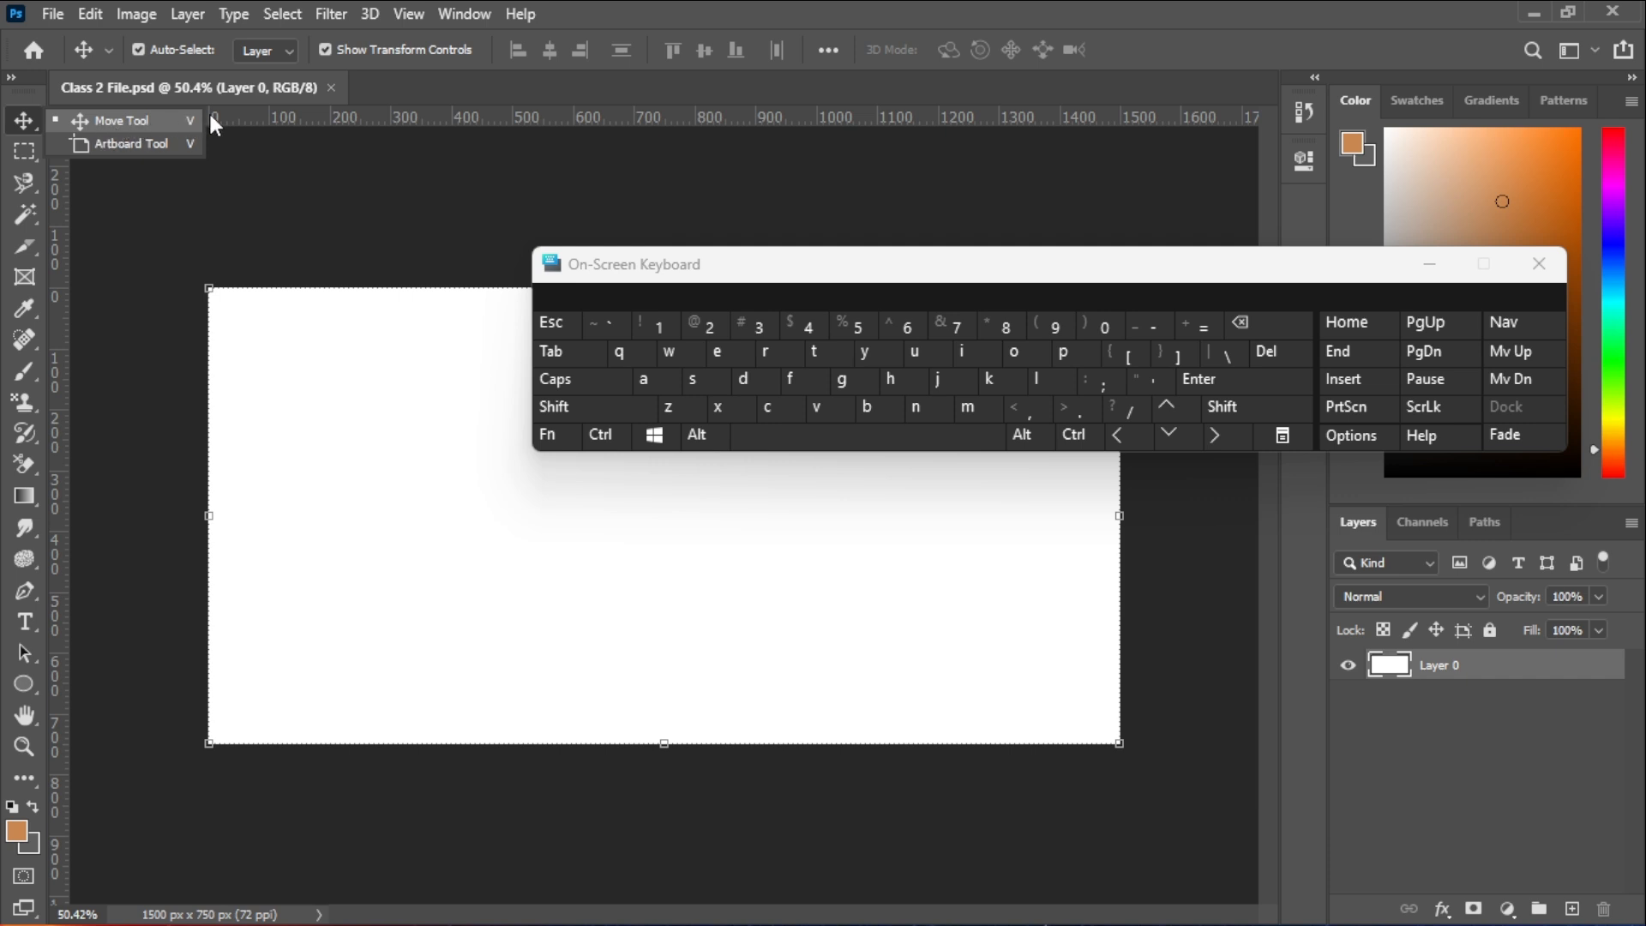
{"action": "left_click_drag", "start_coordinate": [602, 268], "coordinate": [429, 170]}
{"action": "left_click", "coordinate": [532, 430]}
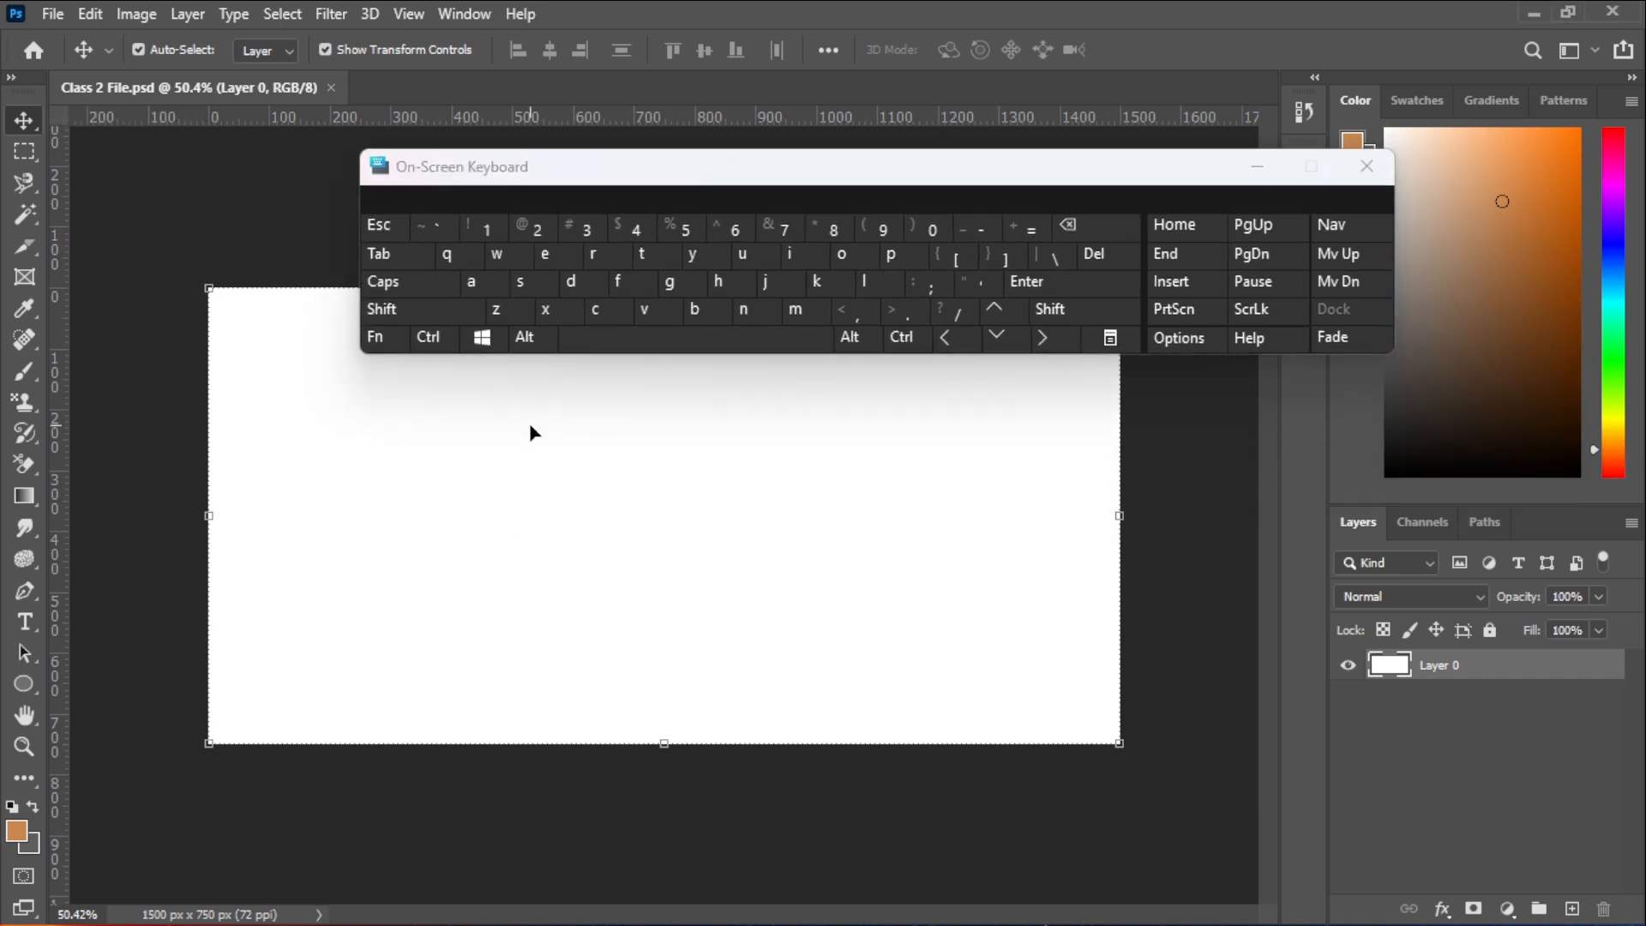
- Paint a single soft dab on Layer 0 with the Brush tool and undo it
{"action": "key", "text": "b"}
{"action": "left_click", "coordinate": [545, 602]}
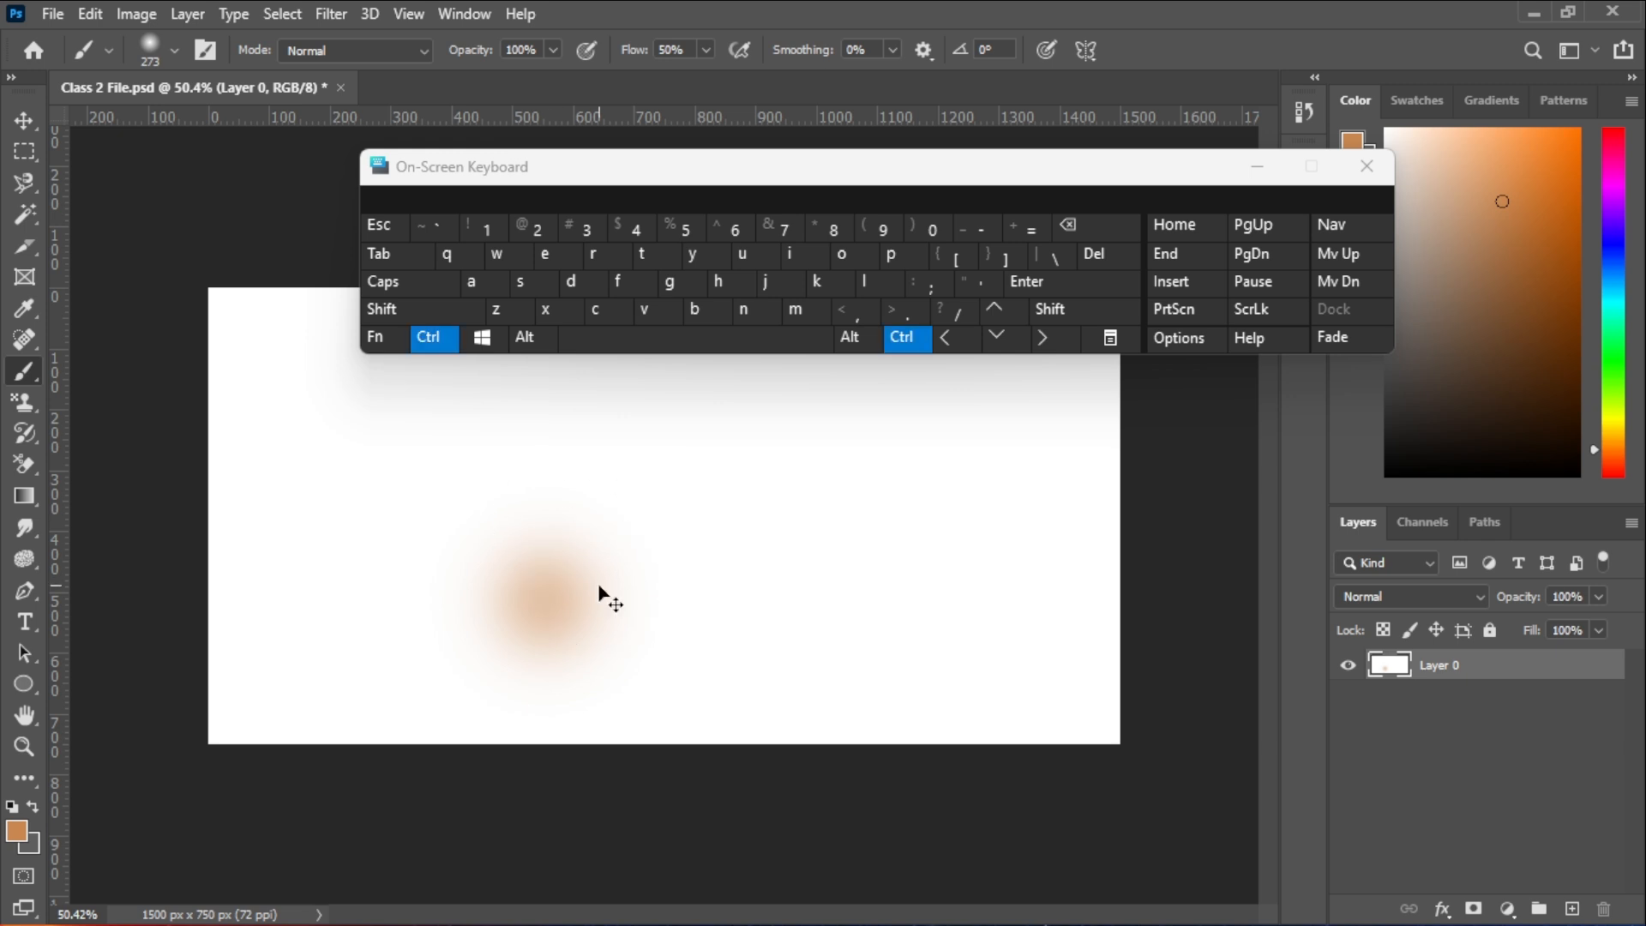
{"action": "key", "text": "ctrl+z"}
- Use the On-Screen Keyboard's V and B shortcuts to alternate between the Move and Brush tools, ending on the Move tool
{"action": "left_click", "coordinate": [643, 312]}
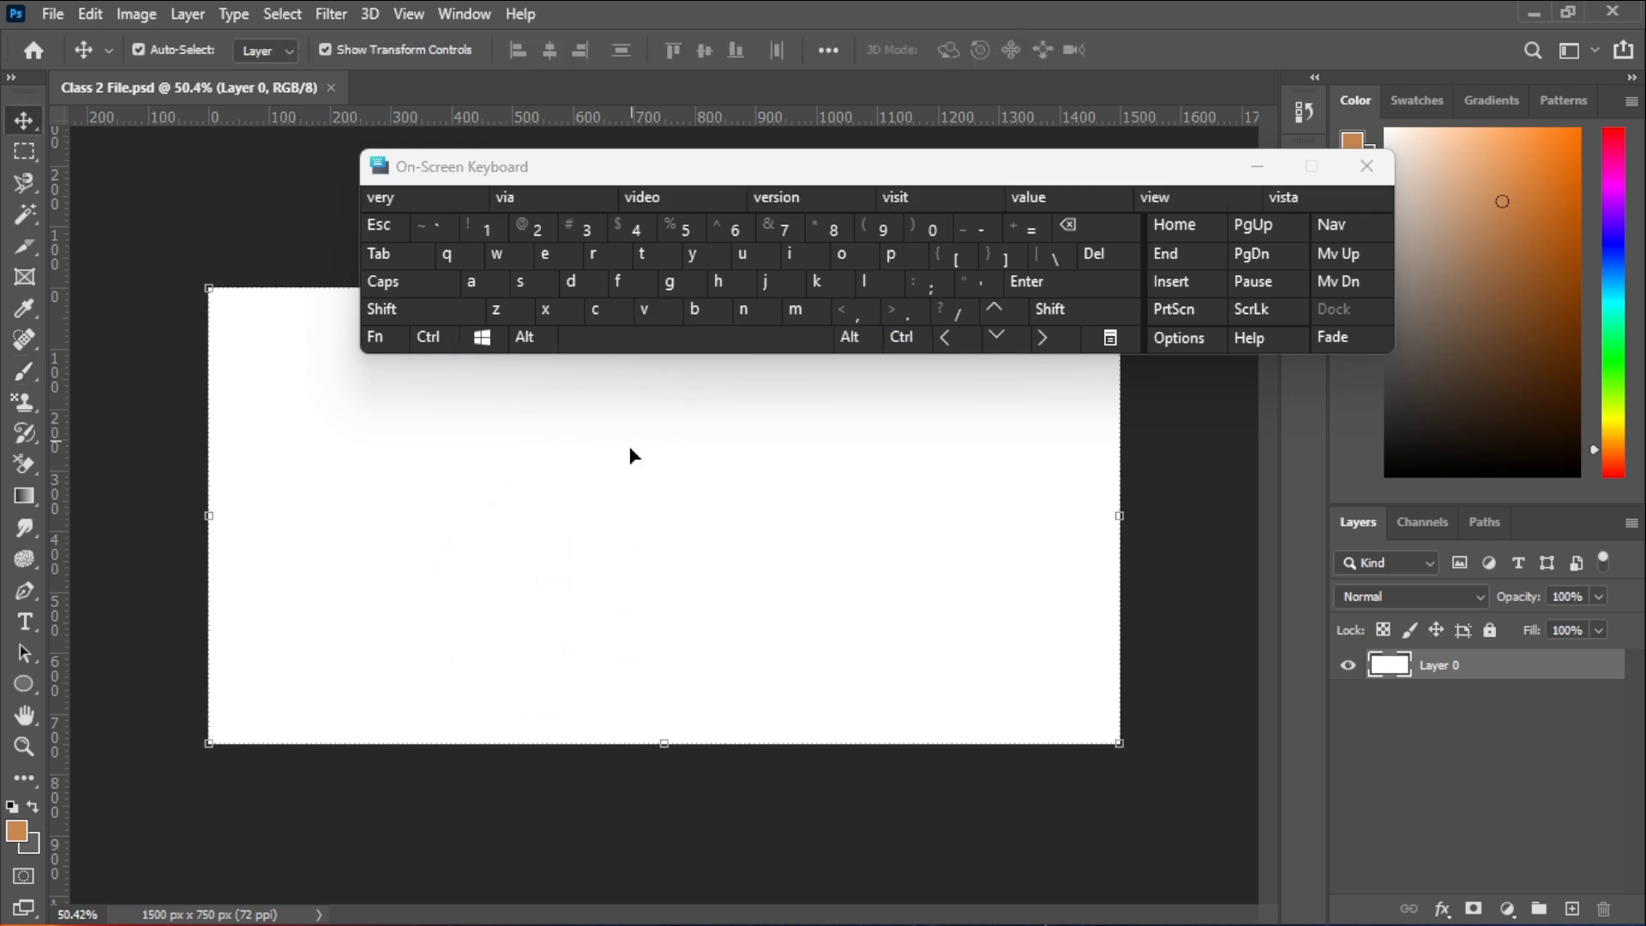
{"action": "left_click", "coordinate": [696, 312]}
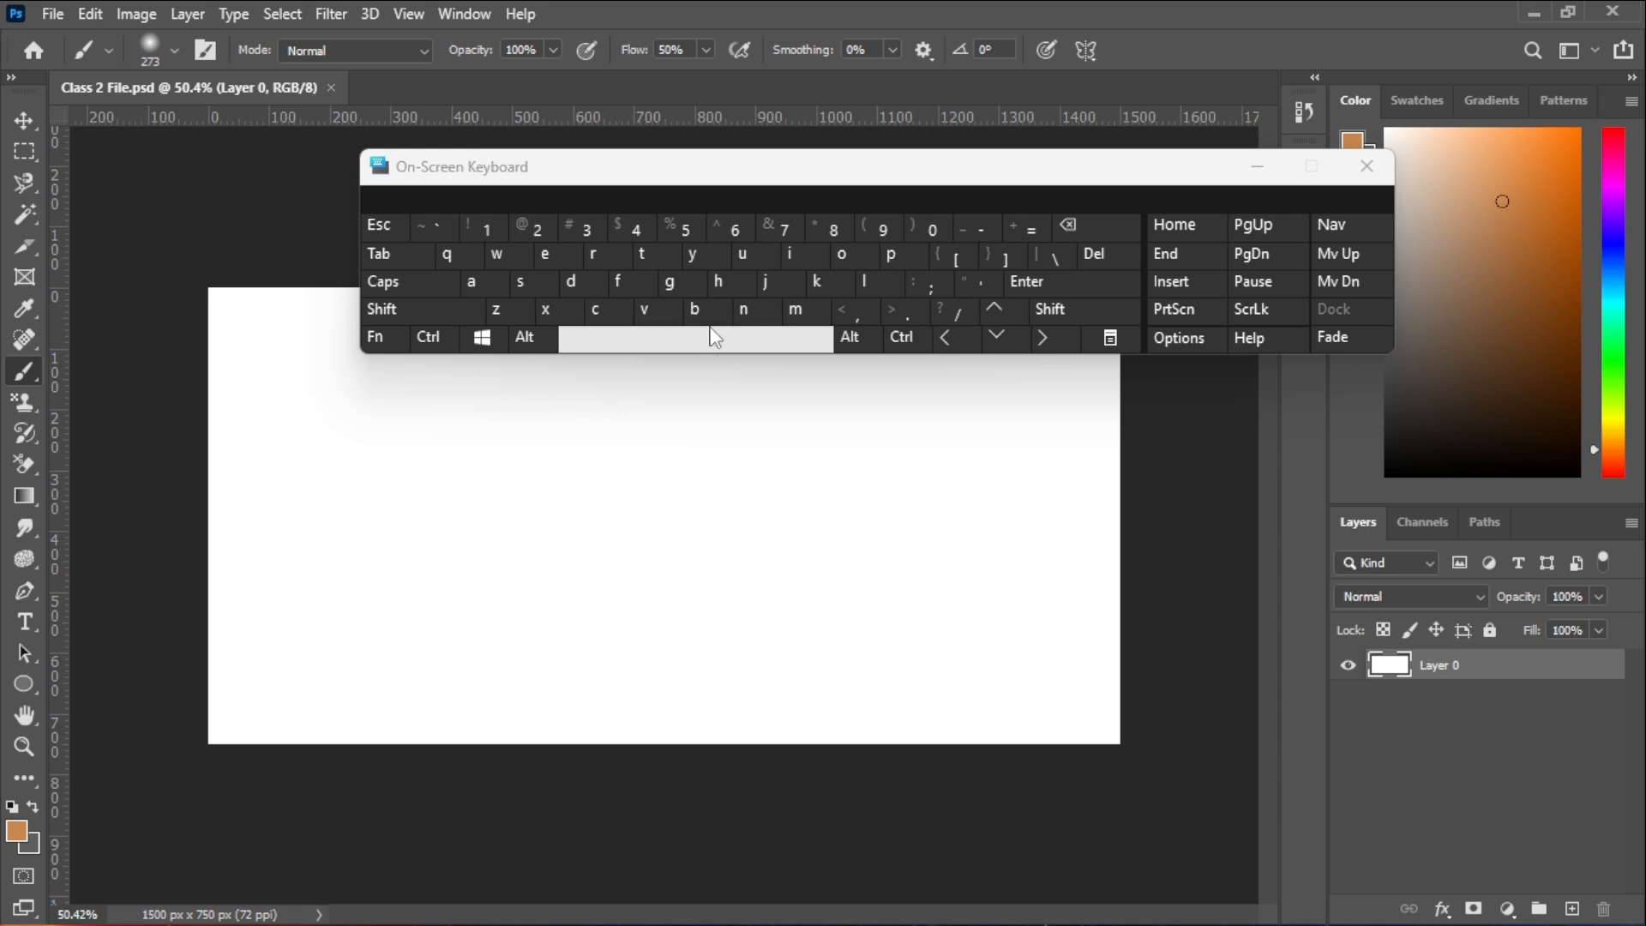
{"action": "left_click", "coordinate": [644, 310]}
{"action": "left_click", "coordinate": [643, 338]}
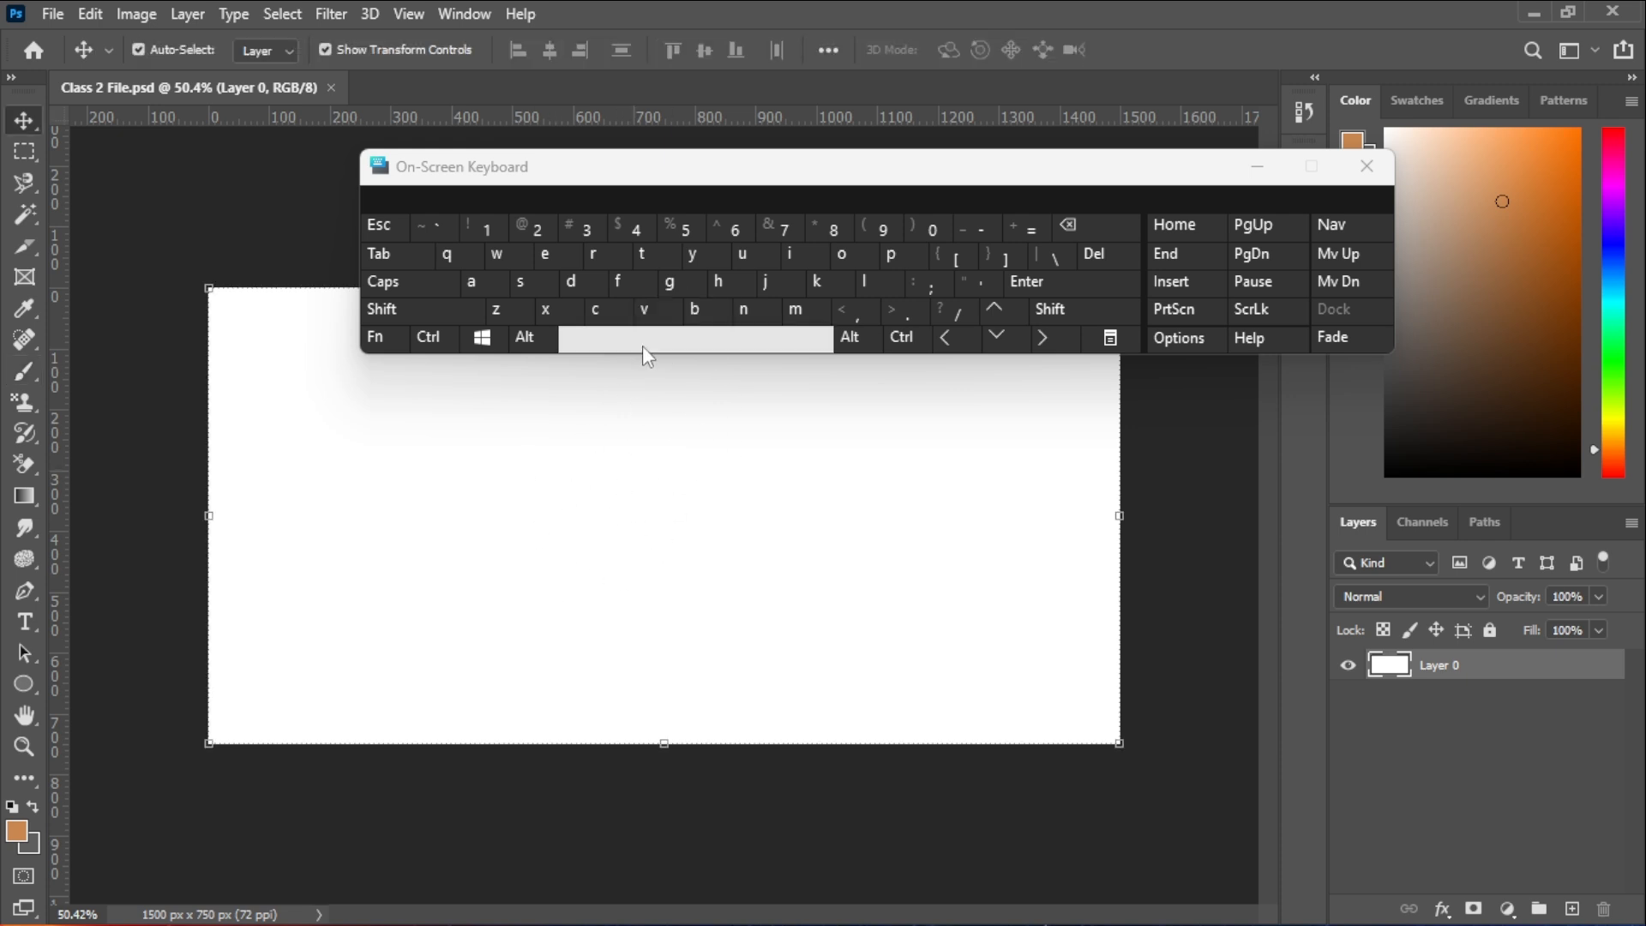
- Move Layer 0 diagonally toward the canvas's lower-right corner, undo the move, and reposition the On-Screen Keyboard above the canvas
{"action": "left_click_drag", "start_coordinate": [569, 569], "coordinate": [719, 710]}
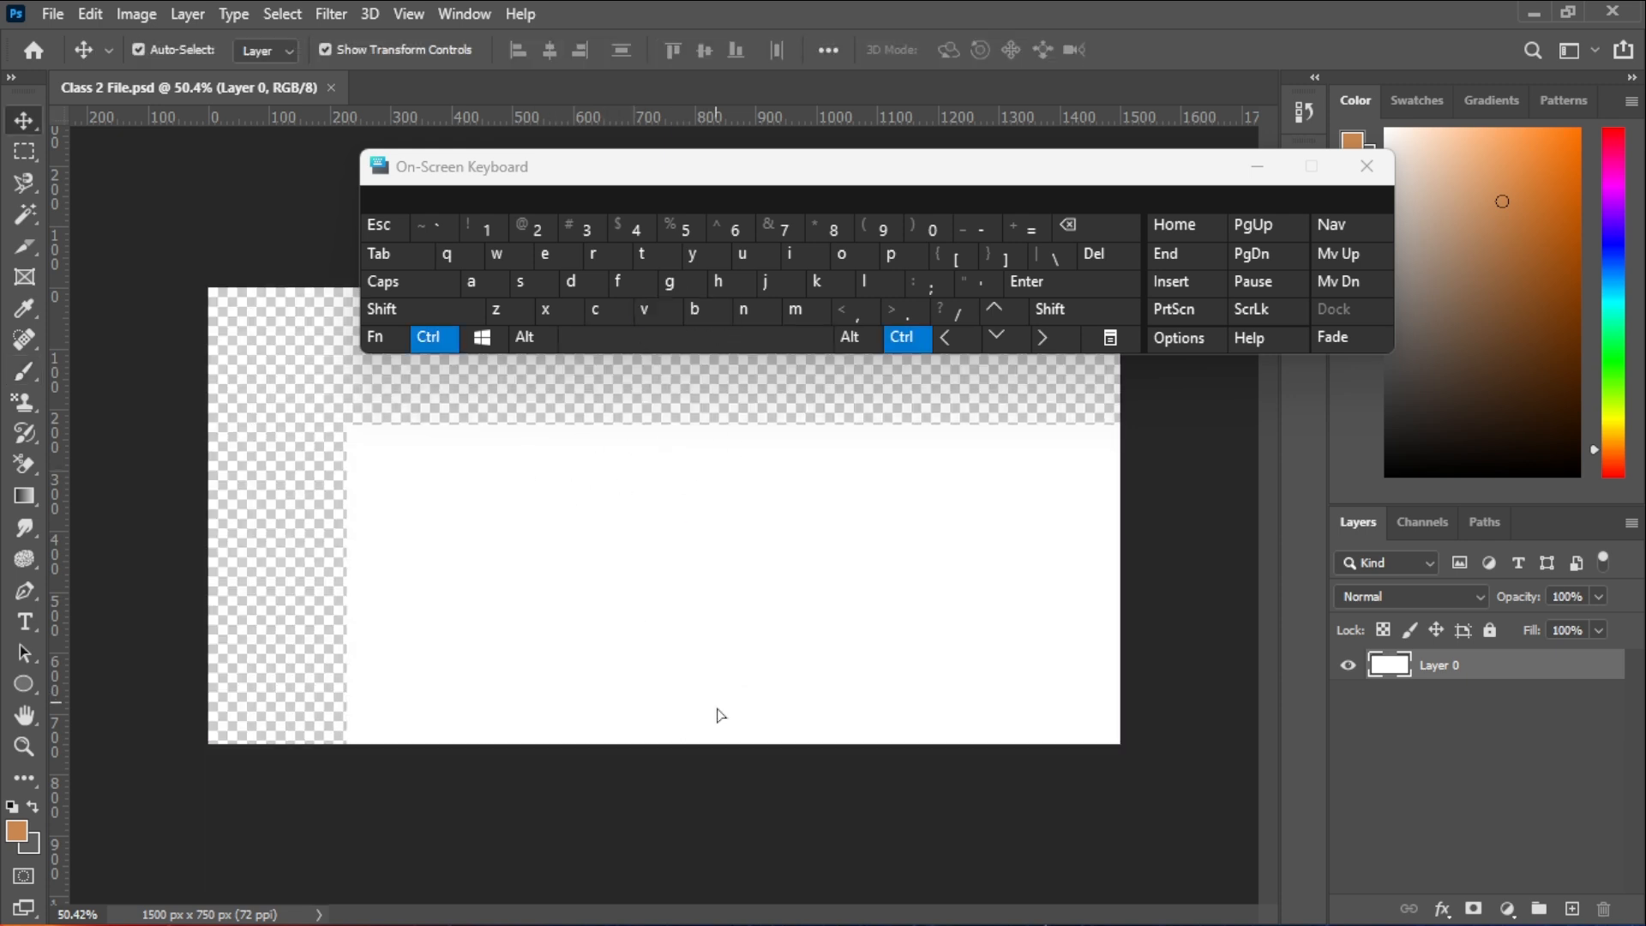
{"action": "key", "text": "ctrl+z"}
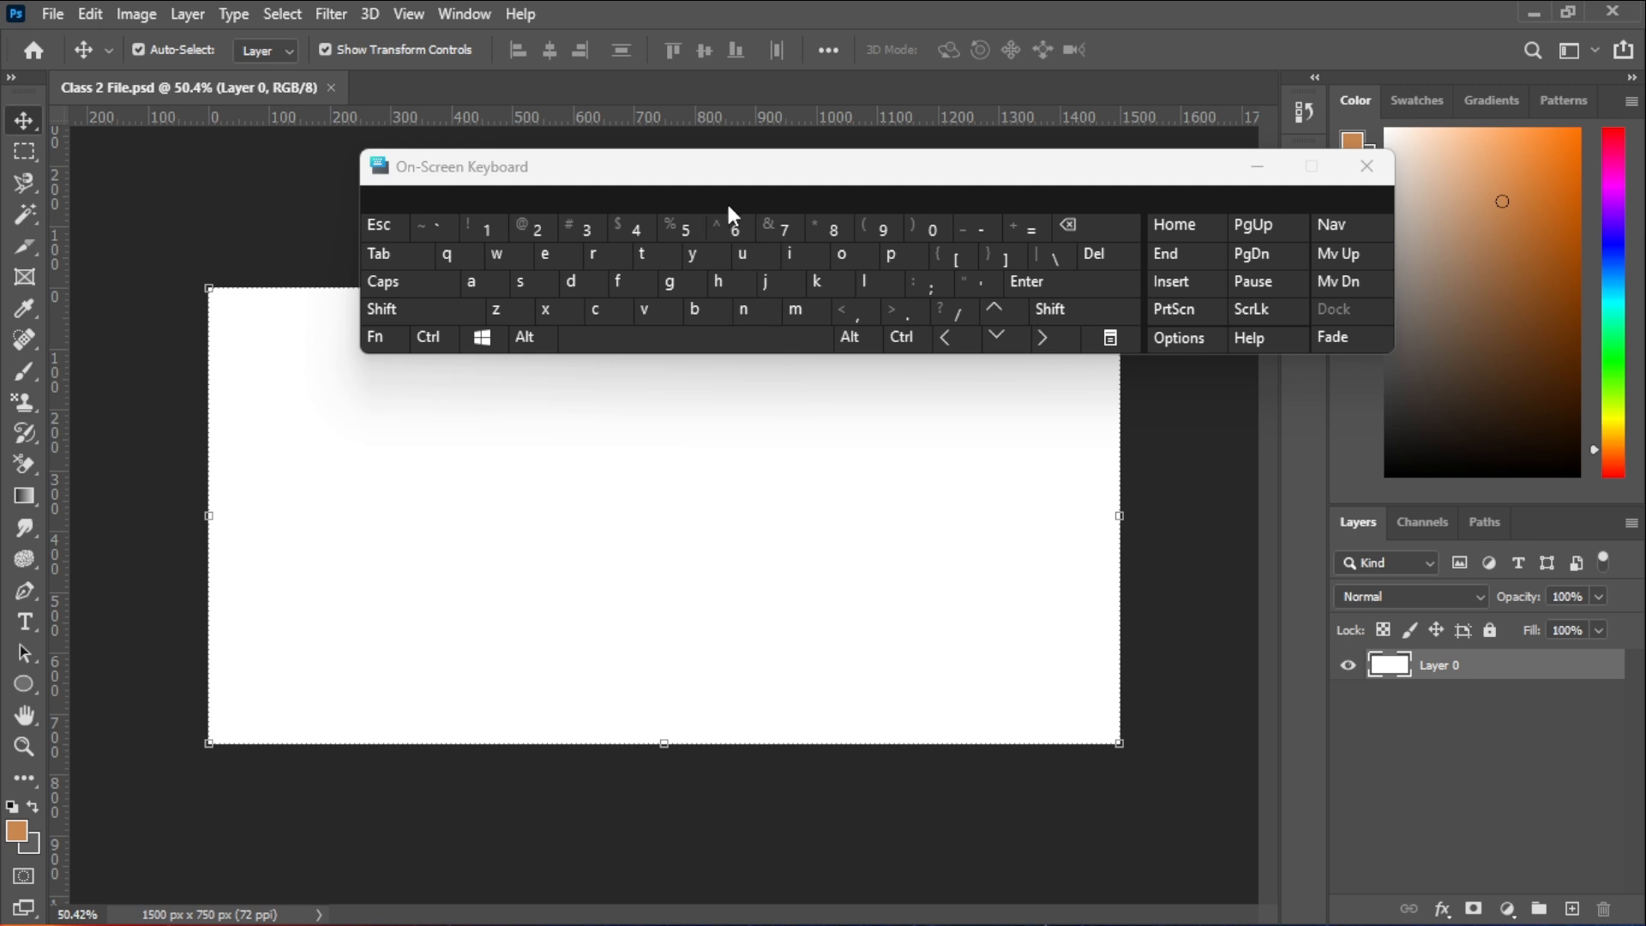
{"action": "left_click_drag", "start_coordinate": [664, 156], "coordinate": [556, 25]}
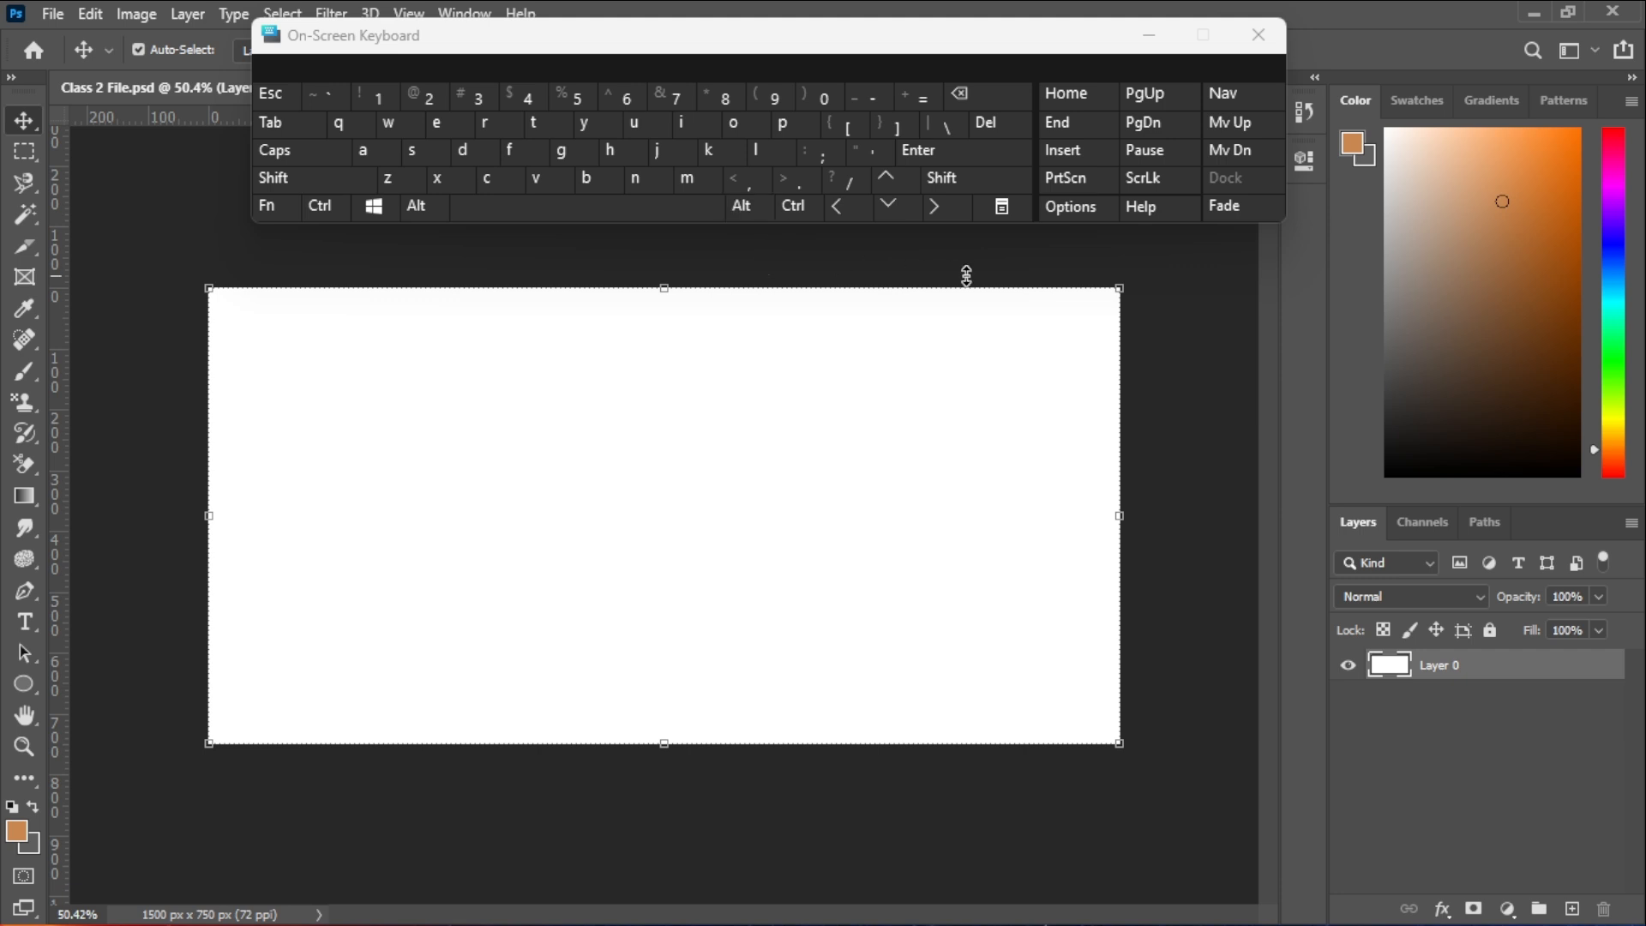
- Zoom the canvas in and out, ending at 66.67%, and minimise the On-Screen Keyboard
{"action": "key", "text": "ctrl"}
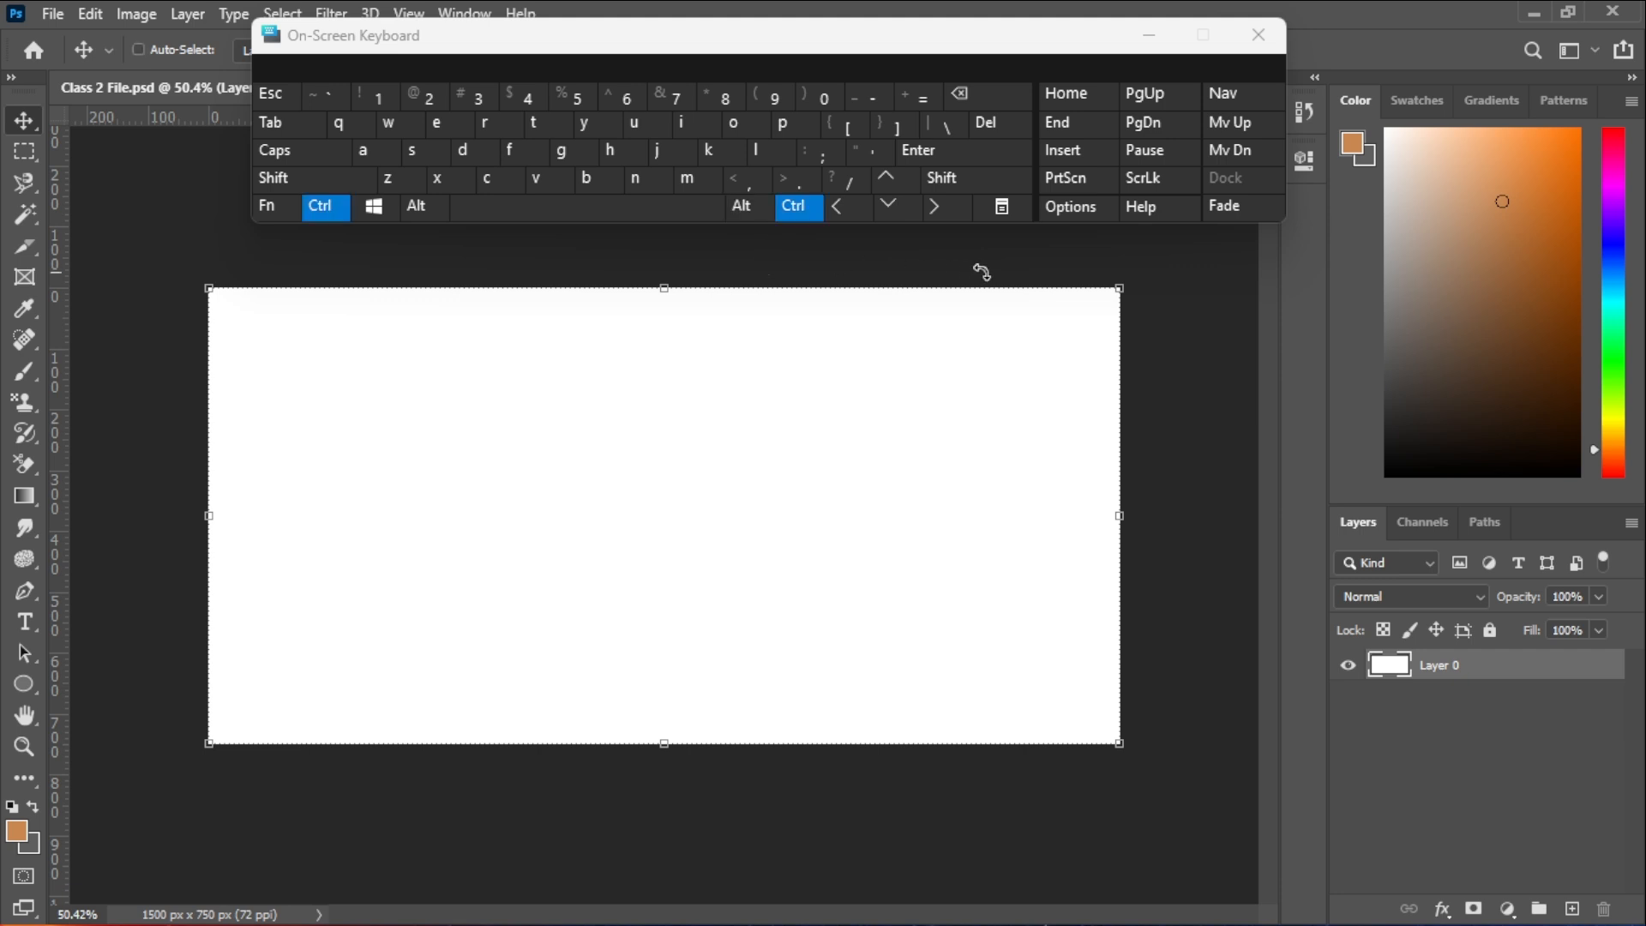
{"action": "left_click", "coordinate": [933, 102]}
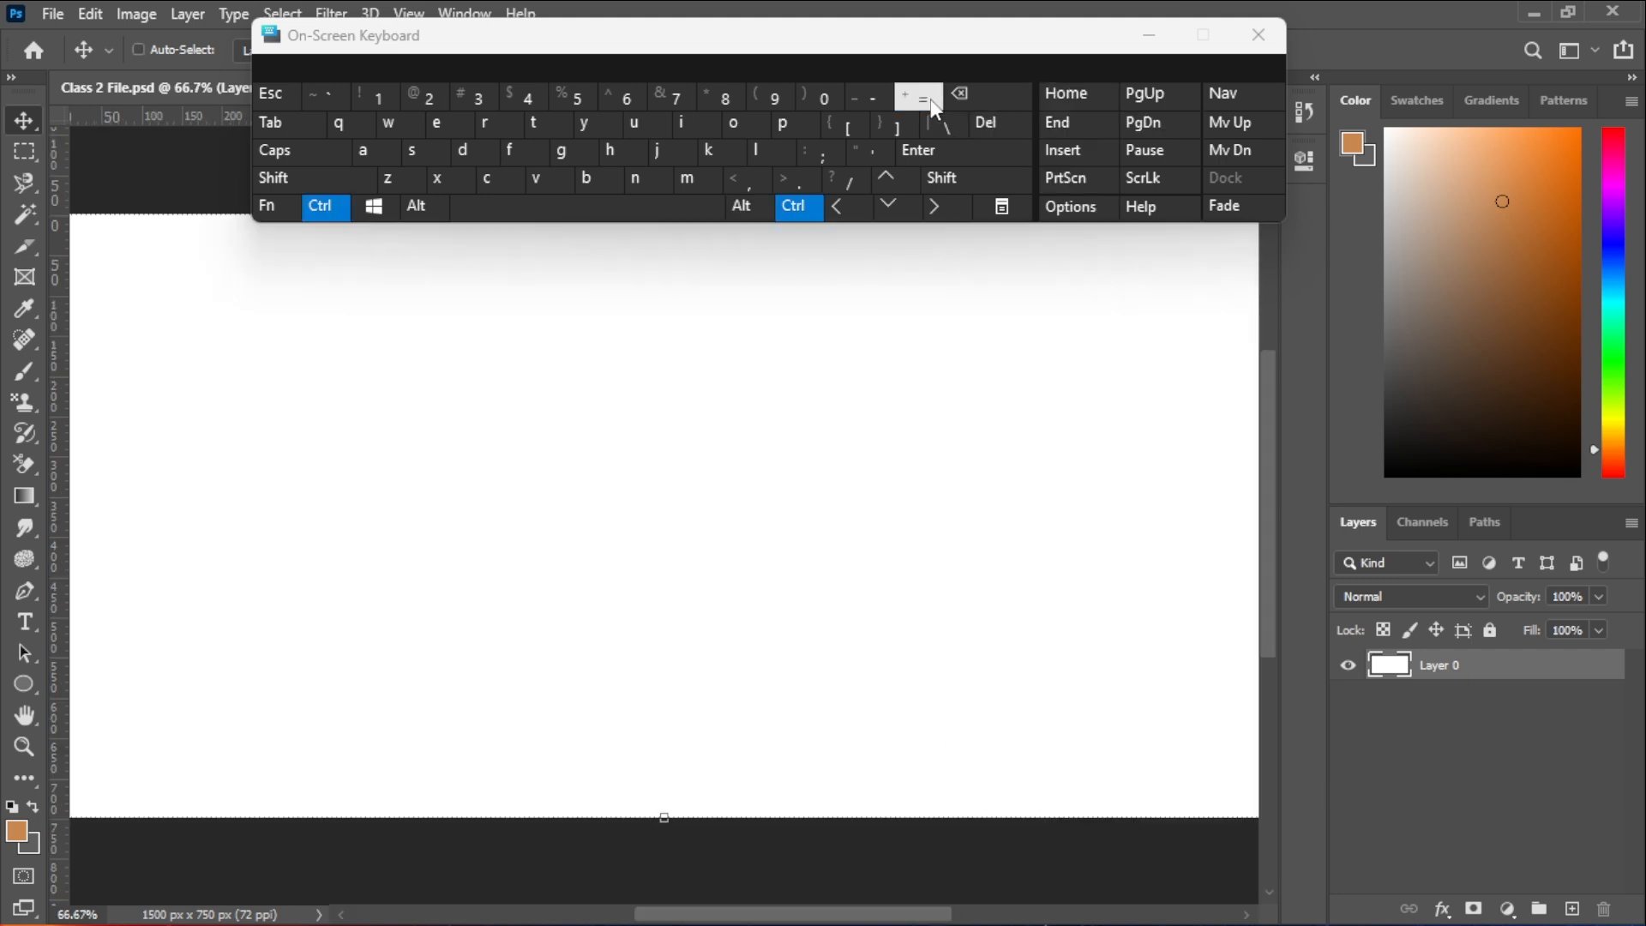
{"action": "left_click", "coordinate": [877, 101]}
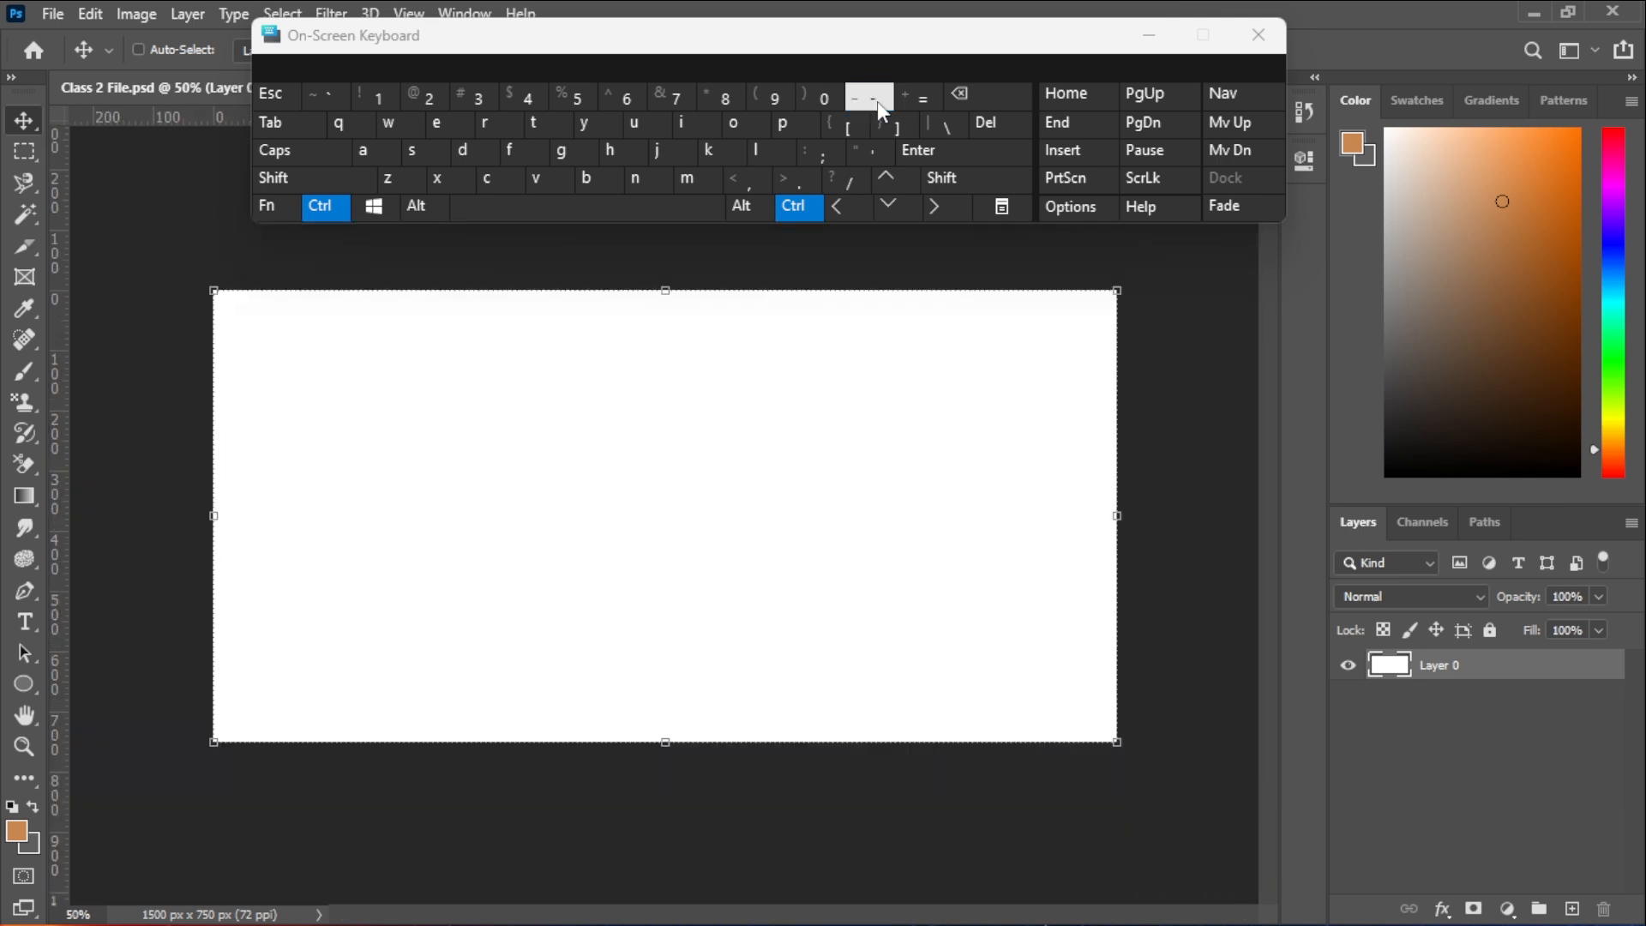
{"action": "left_click", "coordinate": [877, 101]}
{"action": "left_click", "coordinate": [877, 101]}
{"action": "left_click", "coordinate": [877, 102]}
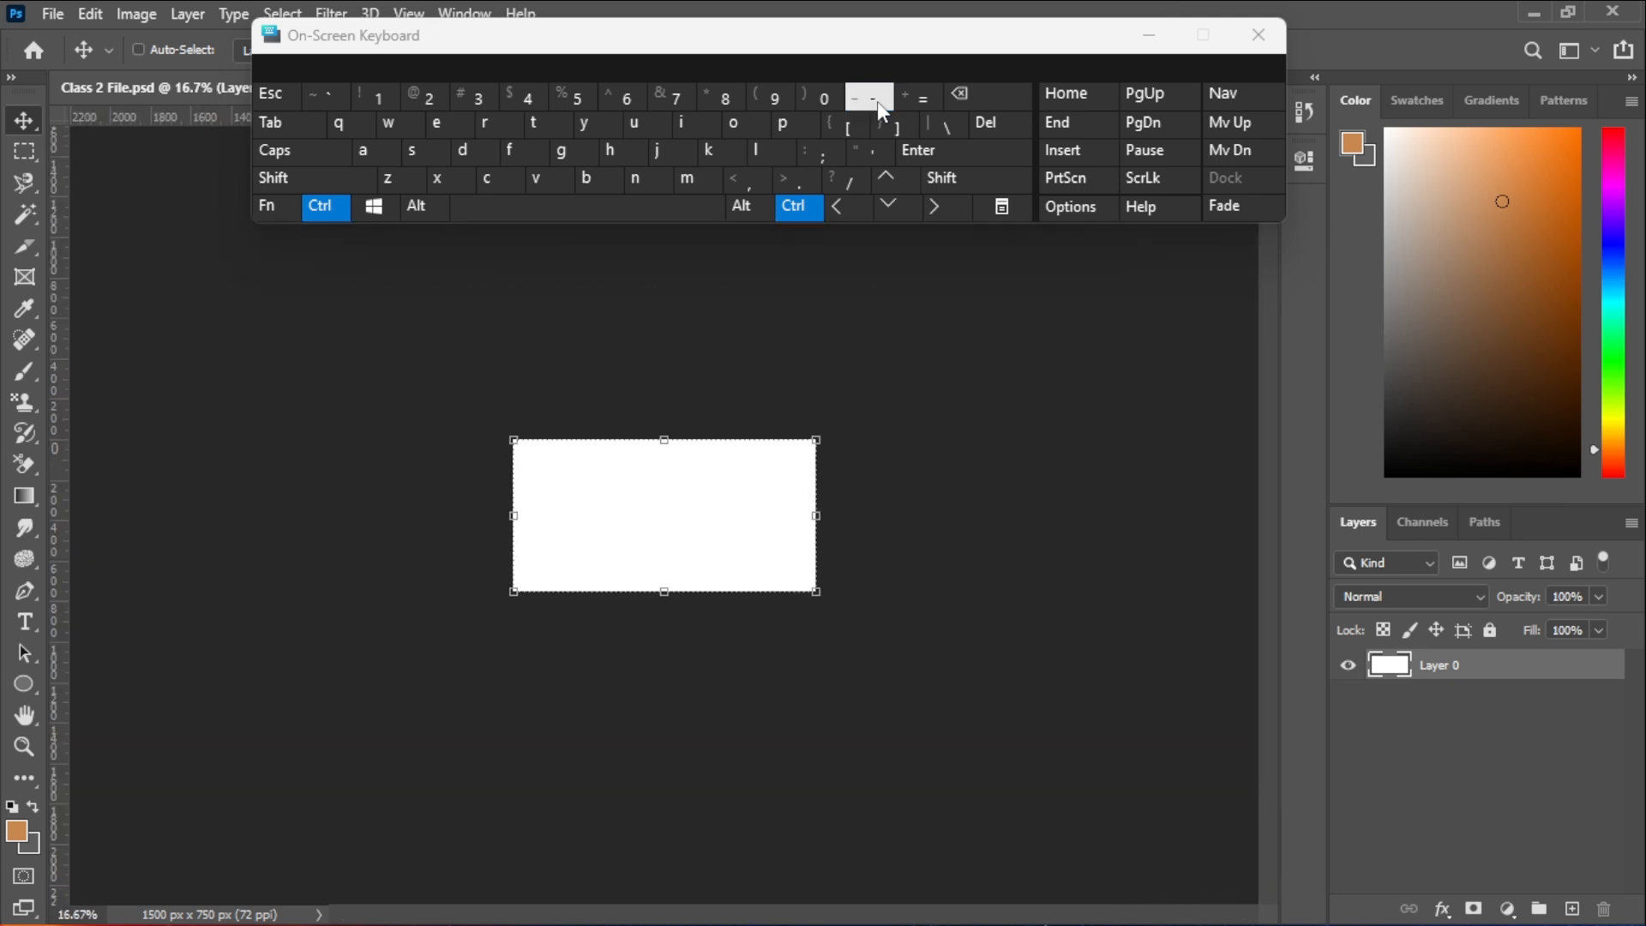
{"action": "left_click", "coordinate": [913, 102]}
{"action": "left_click", "coordinate": [913, 102]}
{"action": "left_click", "coordinate": [913, 101]}
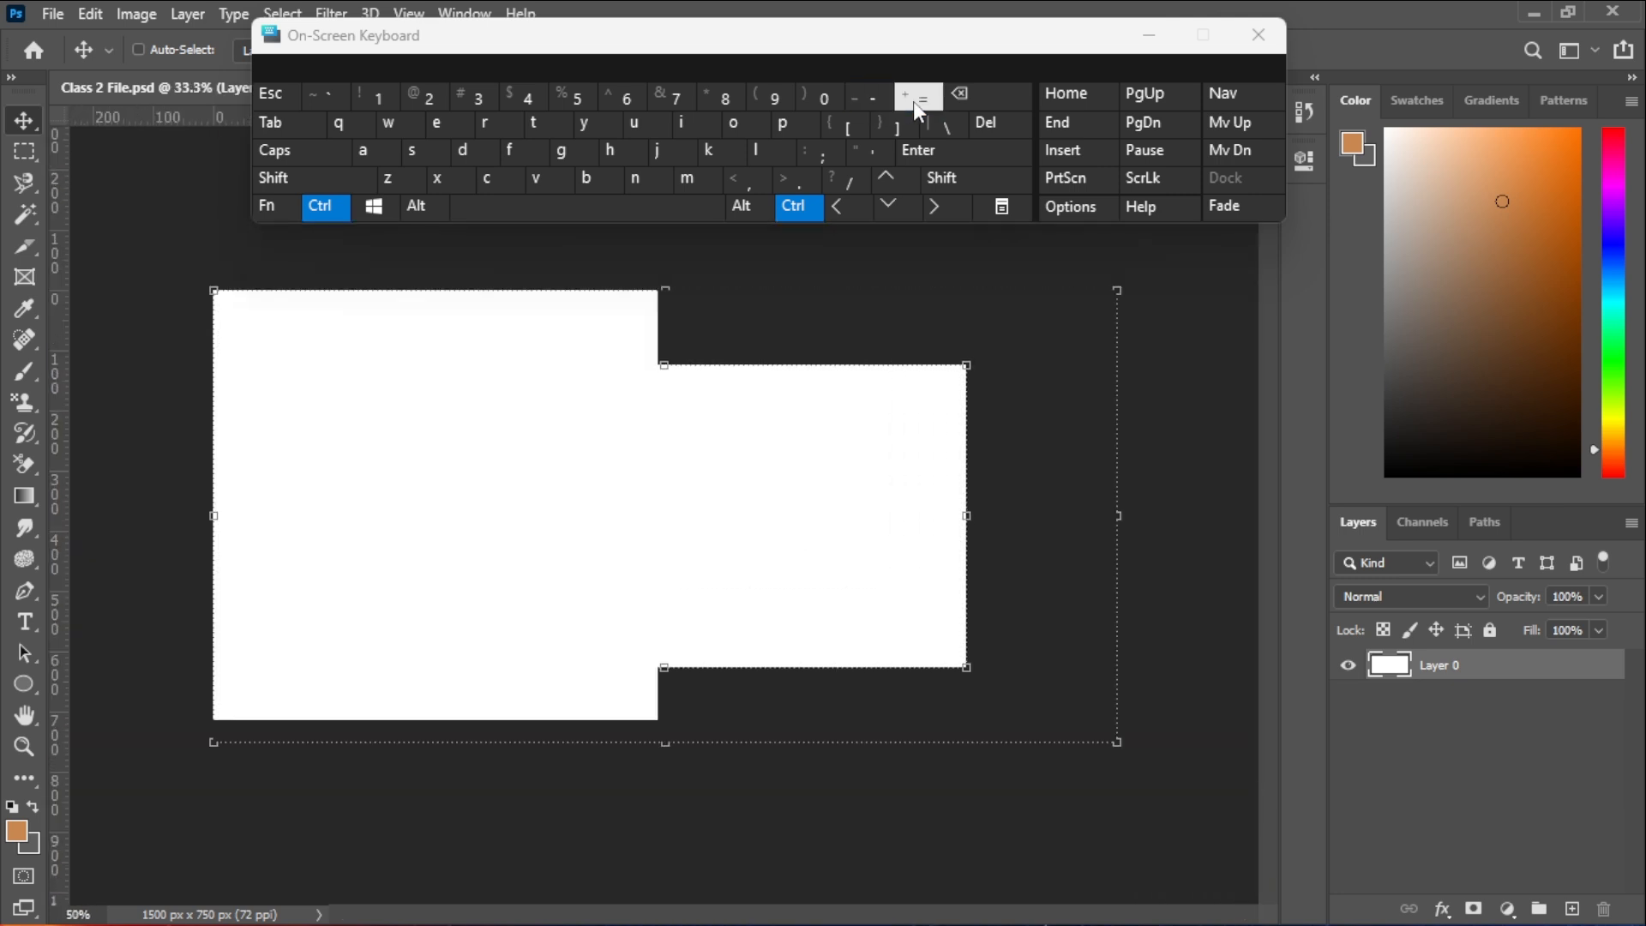
{"action": "left_click", "coordinate": [913, 101]}
{"action": "mouse_move", "coordinate": [887, 46]}
{"action": "left_mouse_down"}
{"action": "mouse_move", "coordinate": [911, 10]}
{"action": "mouse_move", "coordinate": [911, 31]}
{"action": "left_mouse_up"}
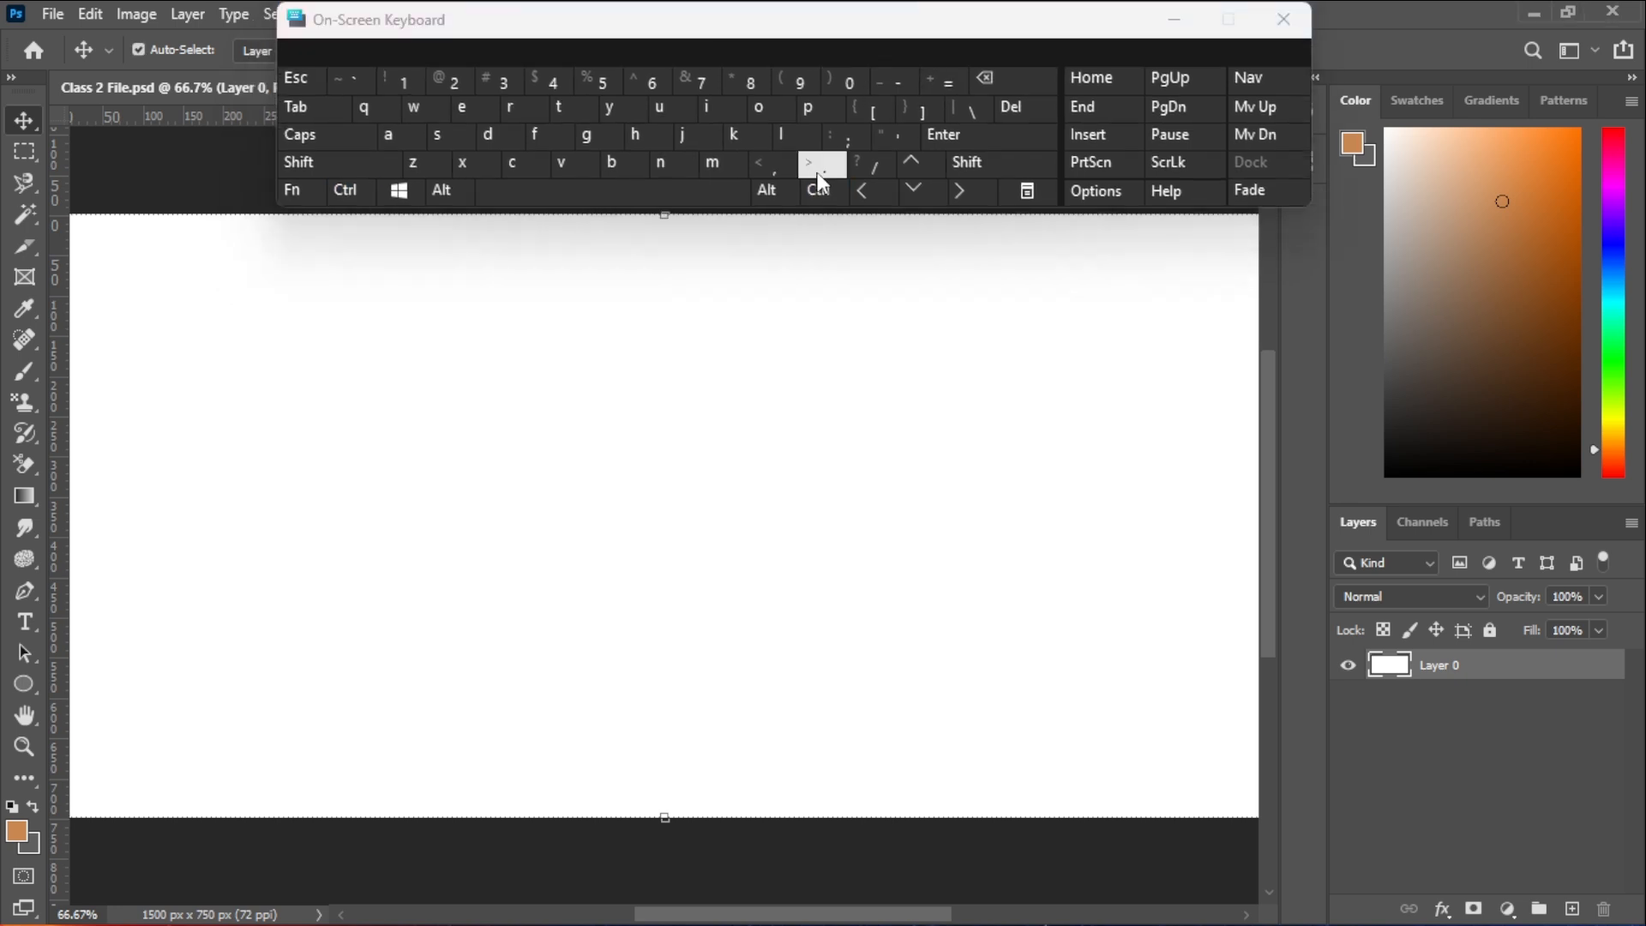
{"action": "left_click", "coordinate": [1170, 25]}
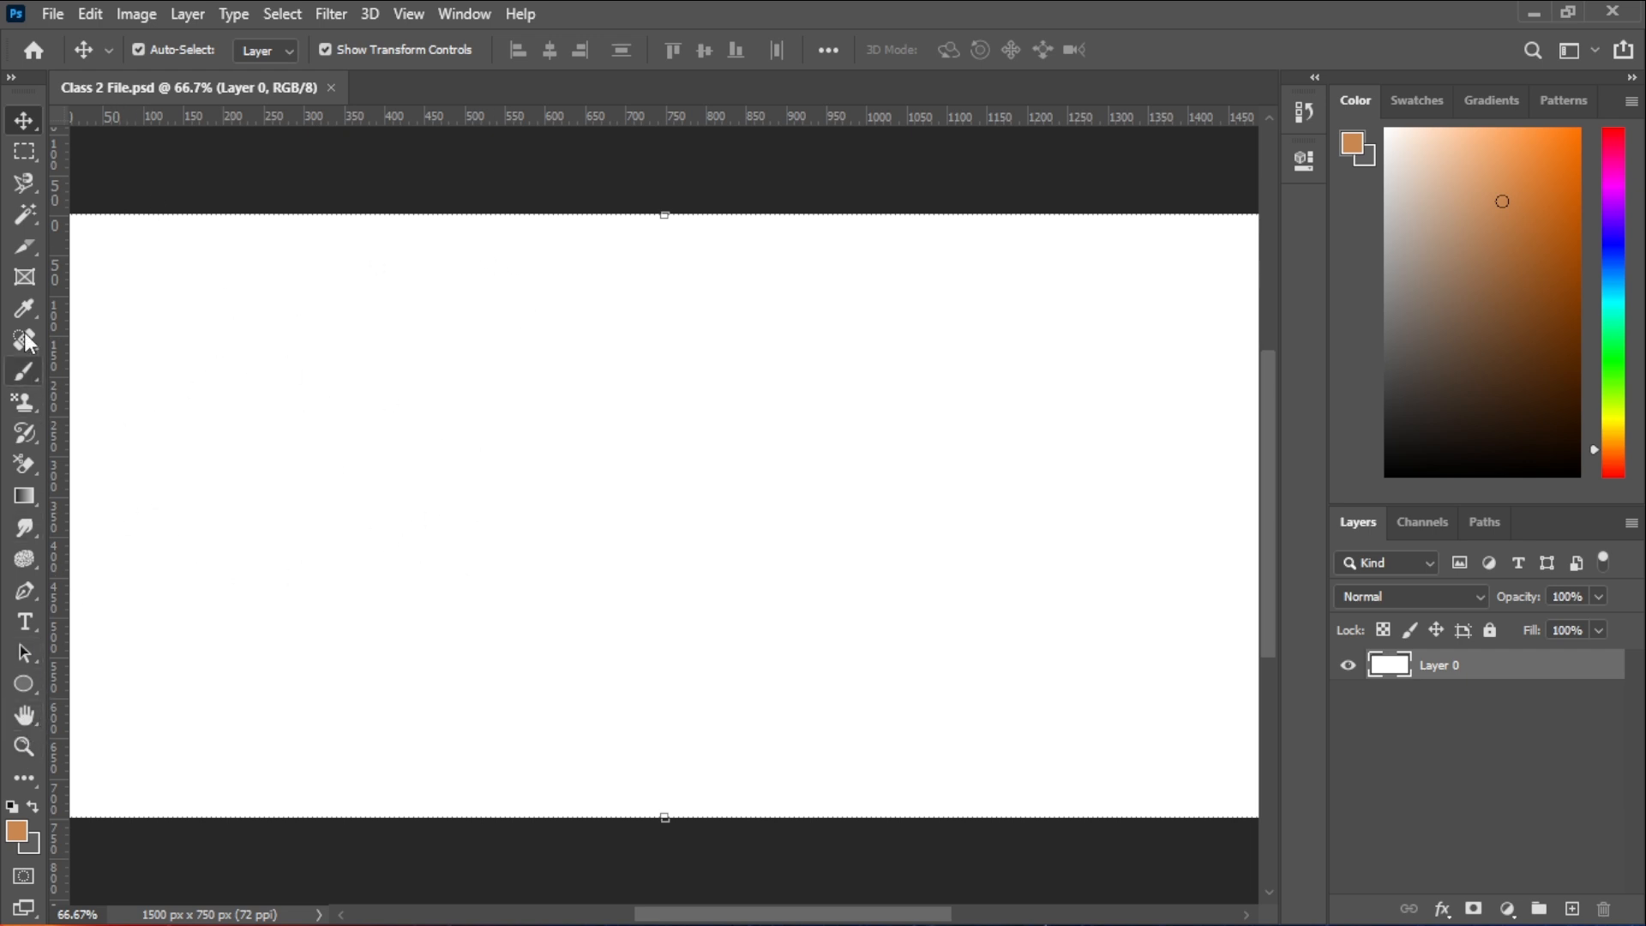
- Draw a rectangular marquee selection about 620 by 555 px over the left part of Layer 0
{"action": "left_click", "coordinate": [28, 150]}
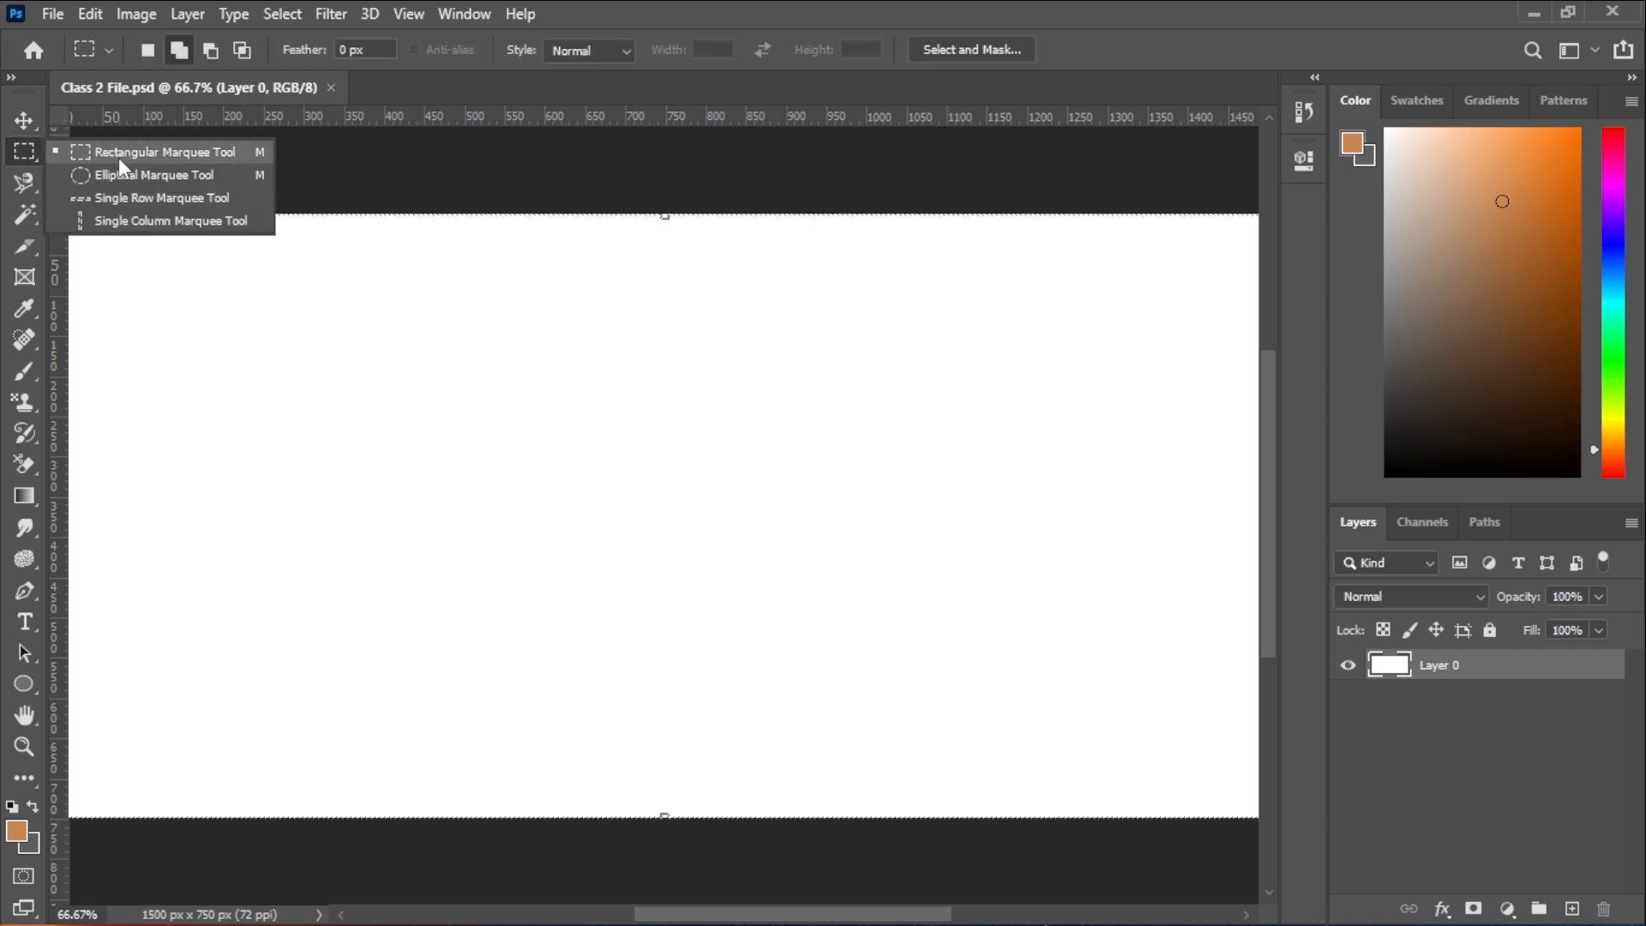
{"action": "left_click", "coordinate": [214, 152]}
{"action": "left_click", "coordinate": [124, 153]}
{"action": "left_click_drag", "start_coordinate": [266, 278], "coordinate": [768, 725]}
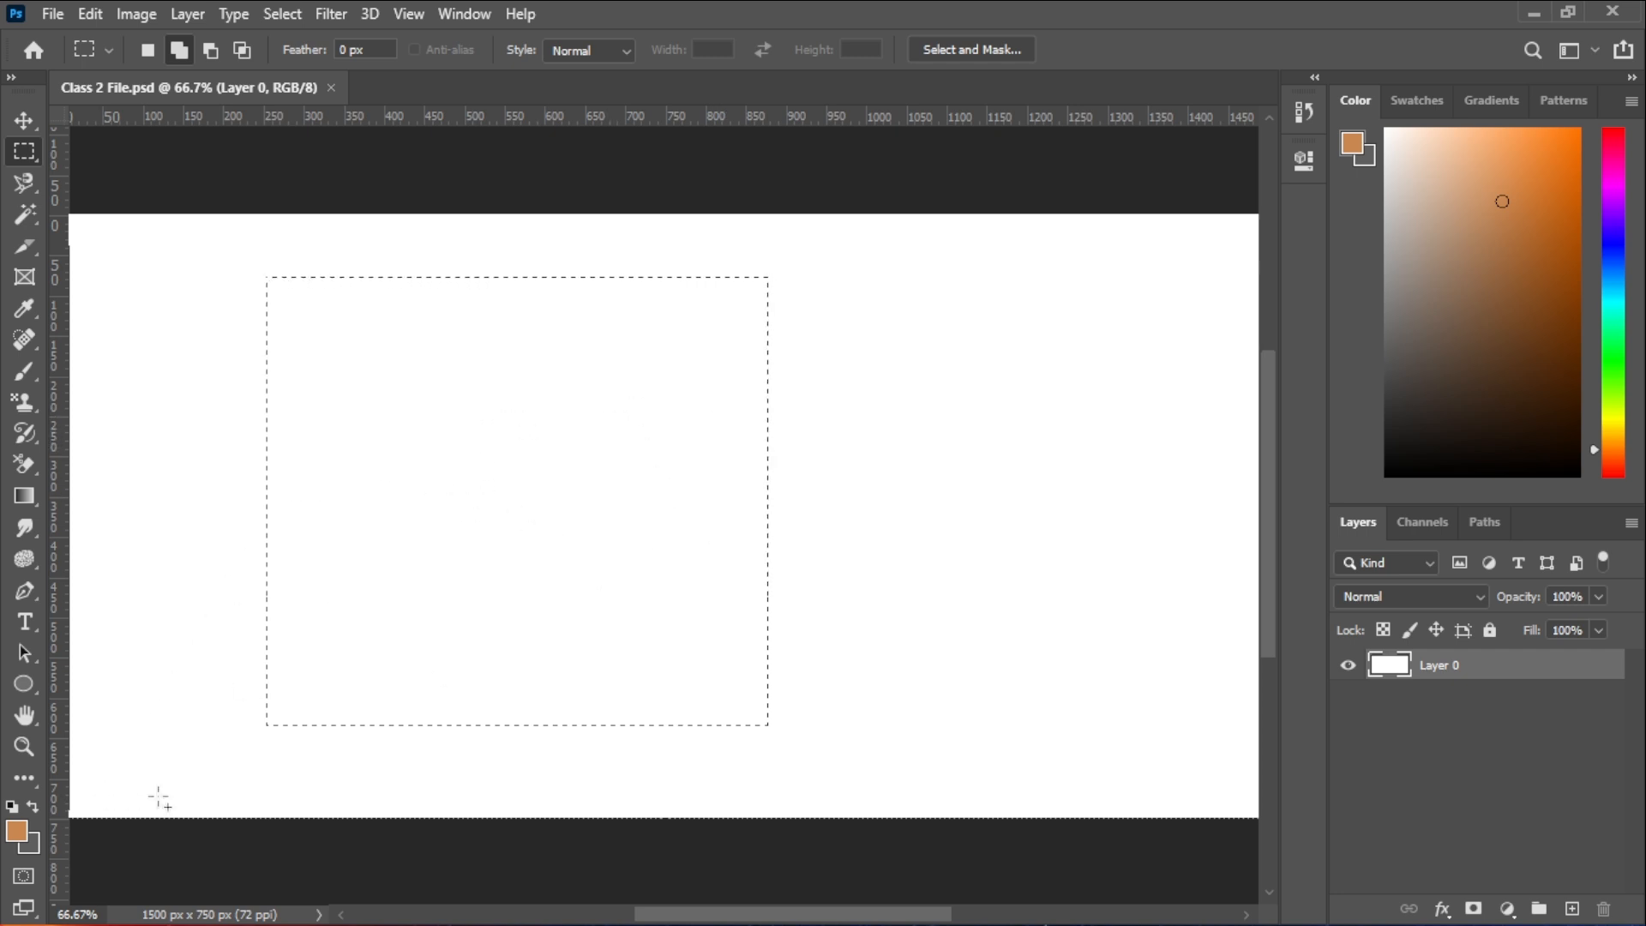
- Look at the foreground color settings and set the background color to bright green (R 2, G 246, B 158)
{"action": "left_click", "coordinate": [18, 826]}
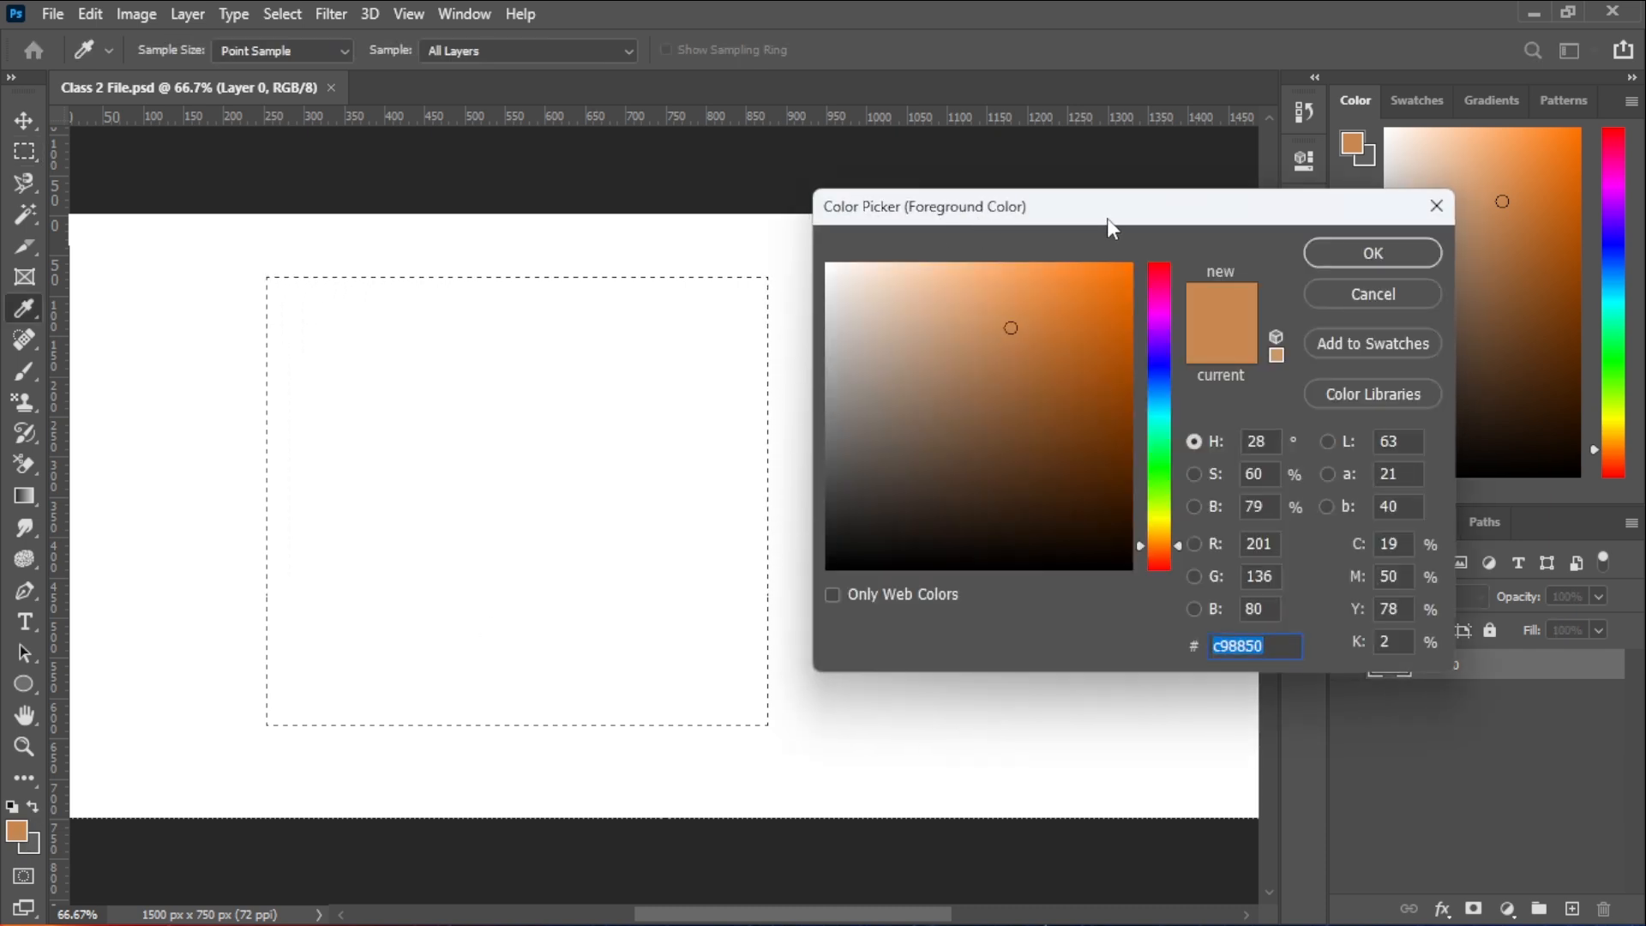
{"action": "left_click", "coordinate": [1372, 253]}
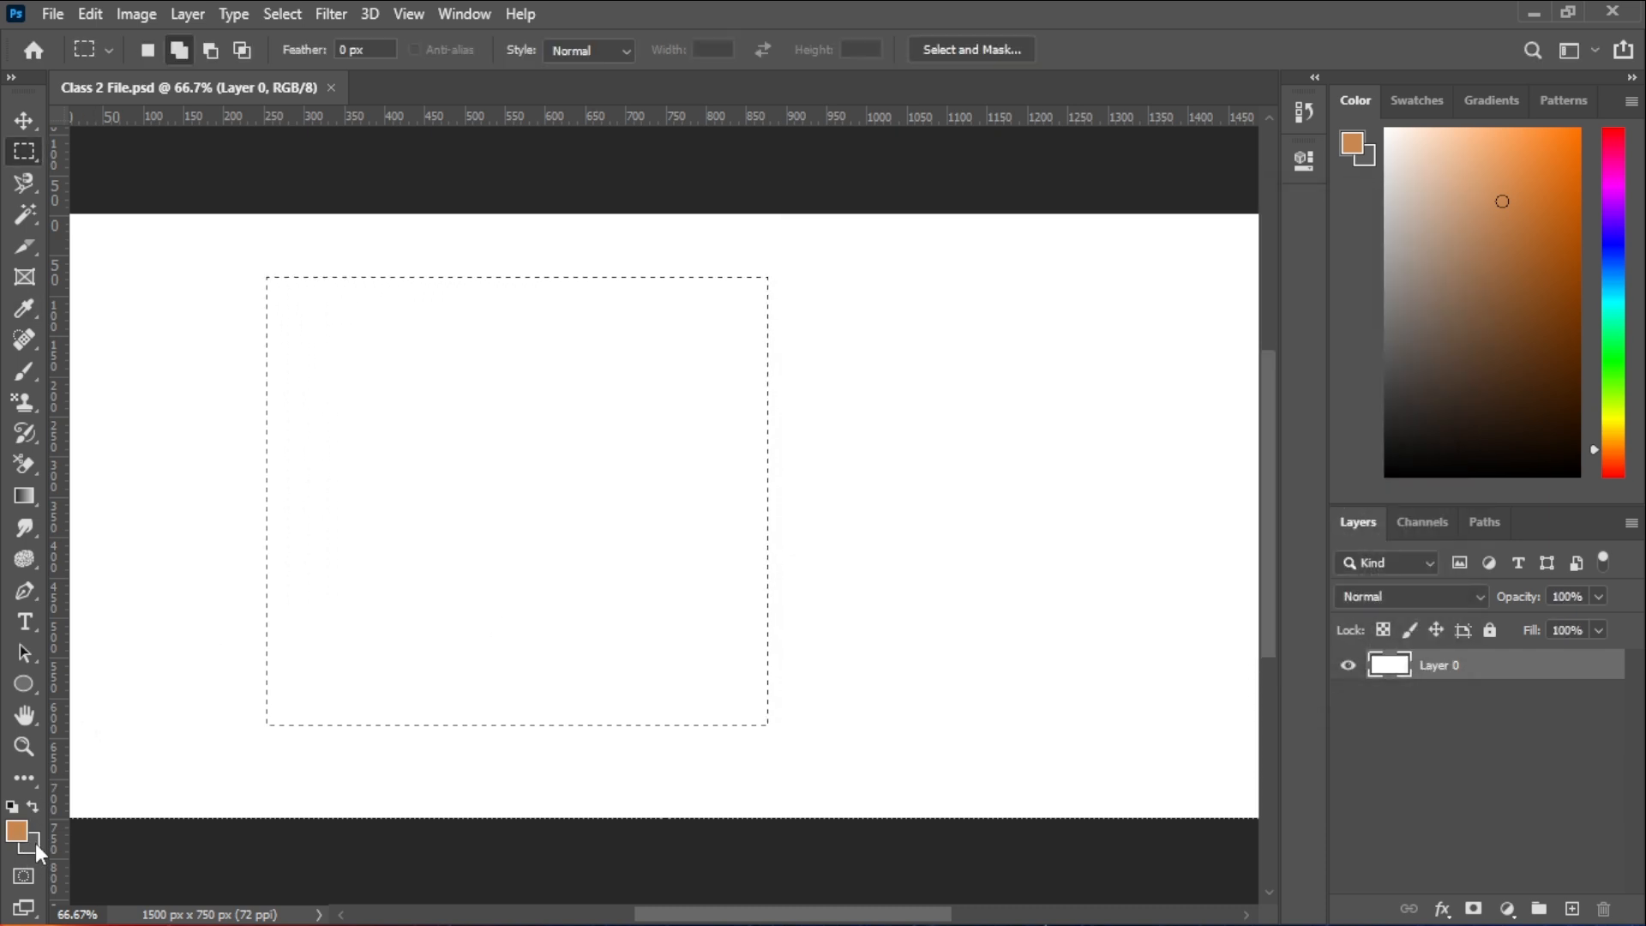
{"action": "left_click", "coordinate": [33, 846]}
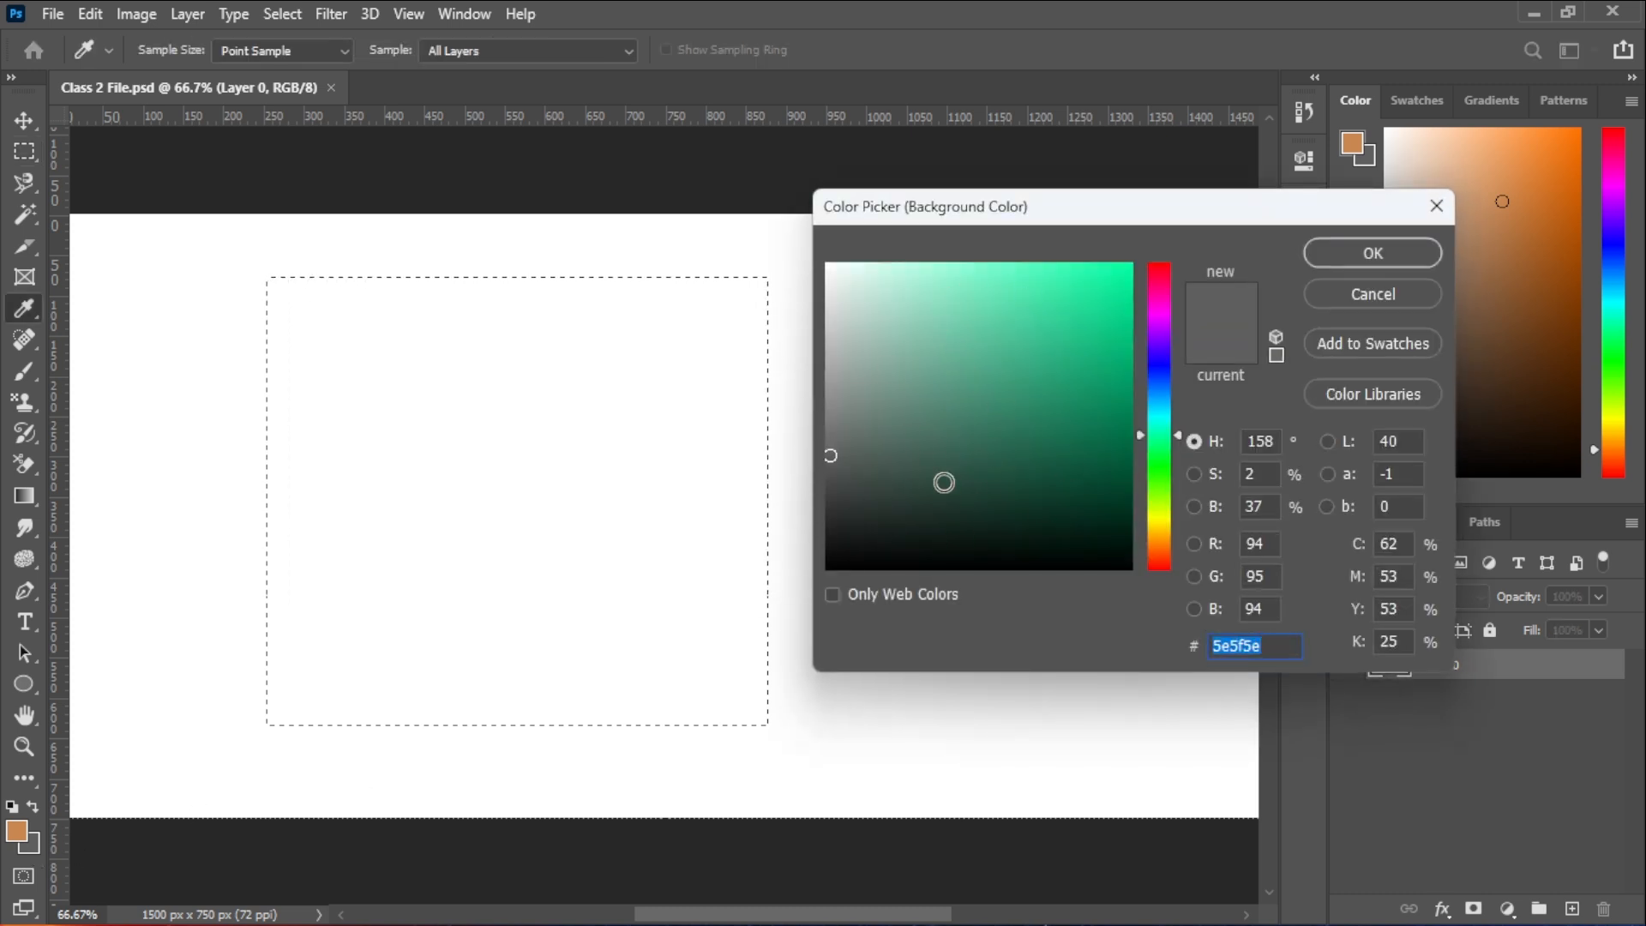
{"action": "mouse_move", "coordinate": [831, 455]}
{"action": "left_mouse_down"}
{"action": "mouse_move", "coordinate": [937, 408]}
{"action": "mouse_move", "coordinate": [1135, 272]}
{"action": "left_mouse_up"}
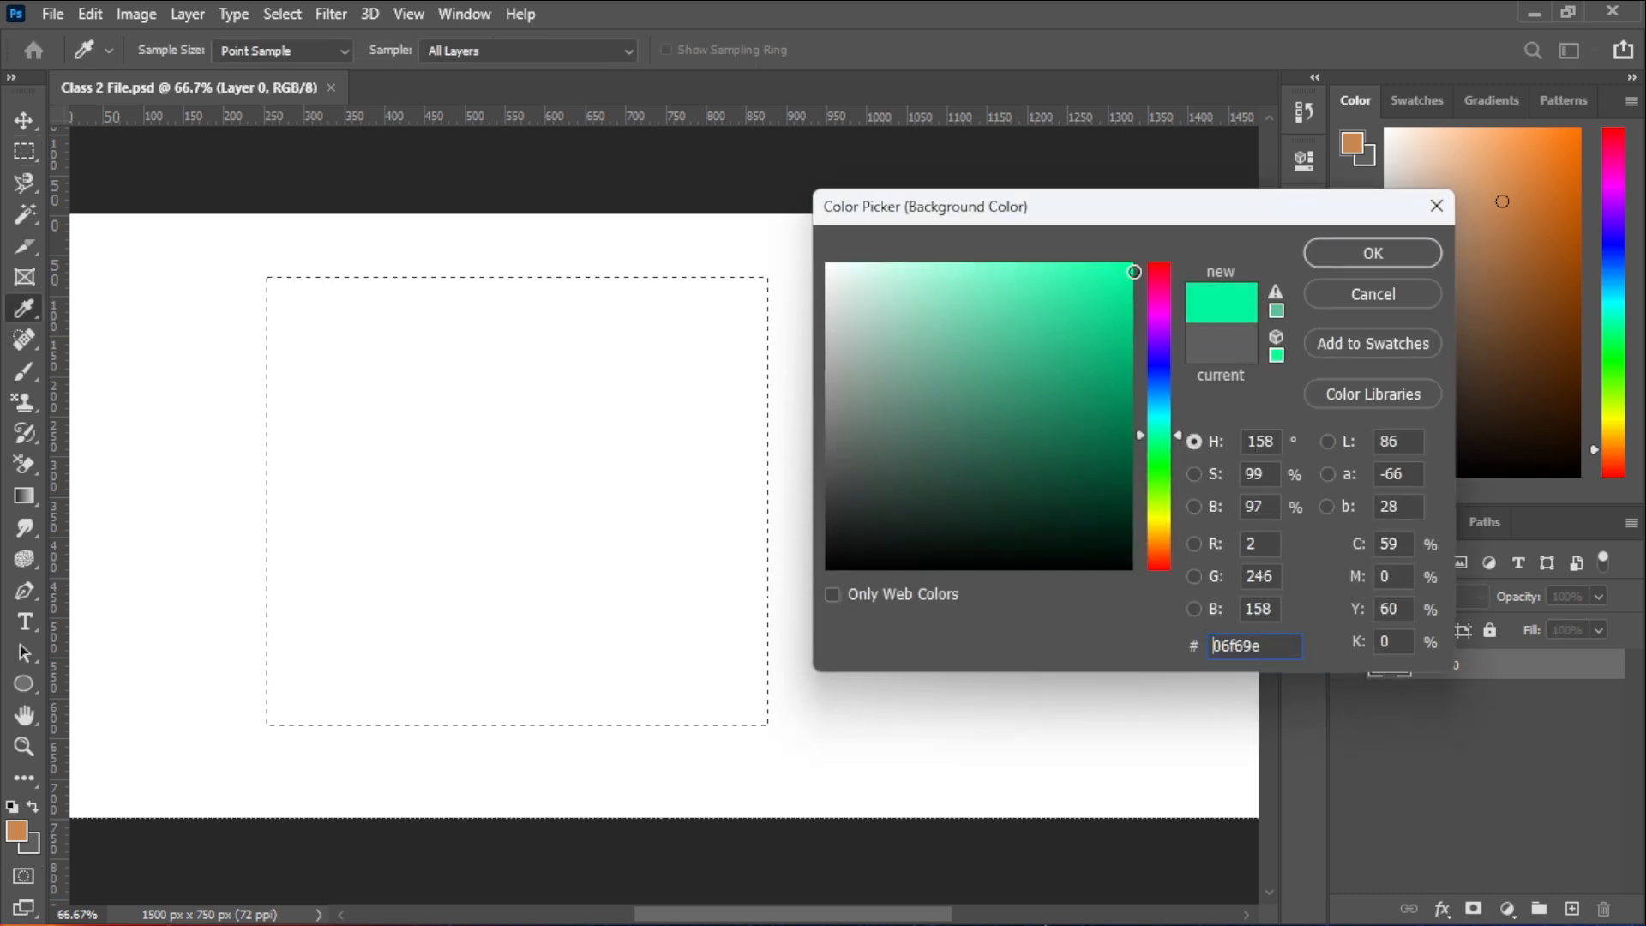
{"action": "left_click", "coordinate": [1363, 254]}
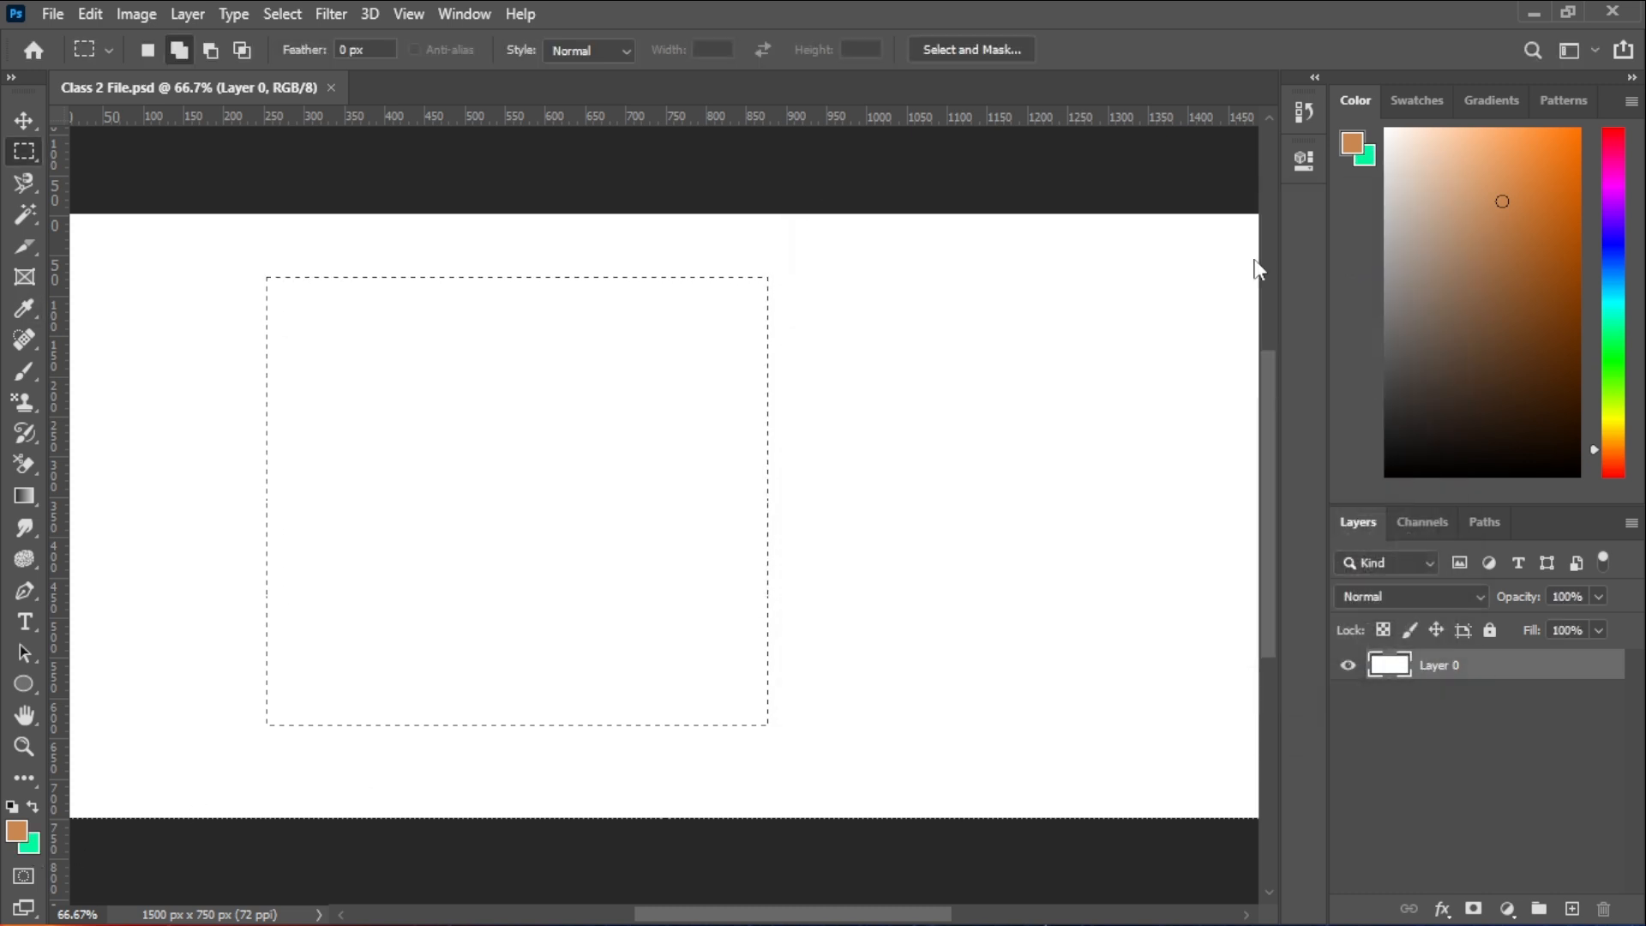
- Set the foreground color to a bright magenta
{"action": "left_click", "coordinate": [21, 837]}
{"action": "left_click_drag", "start_coordinate": [1159, 376], "coordinate": [1159, 305]}
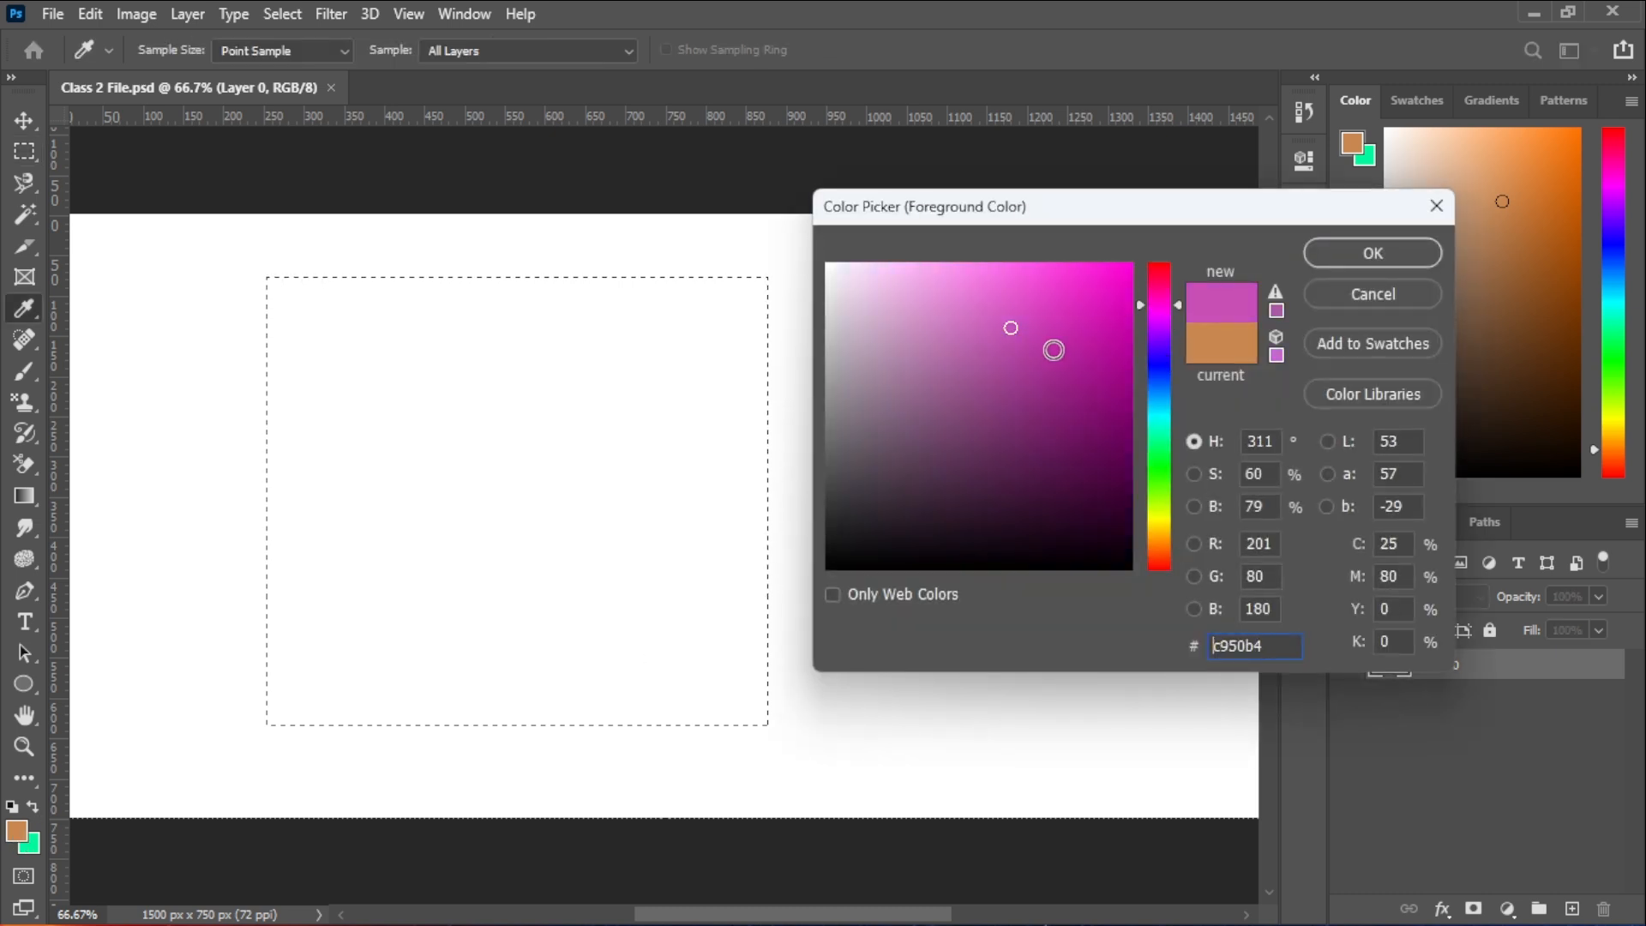
{"action": "mouse_move", "coordinate": [1054, 350]}
{"action": "left_mouse_down"}
{"action": "mouse_move", "coordinate": [1091, 268]}
{"action": "mouse_move", "coordinate": [1114, 264]}
{"action": "left_mouse_up"}
{"action": "left_click", "coordinate": [1325, 256]}
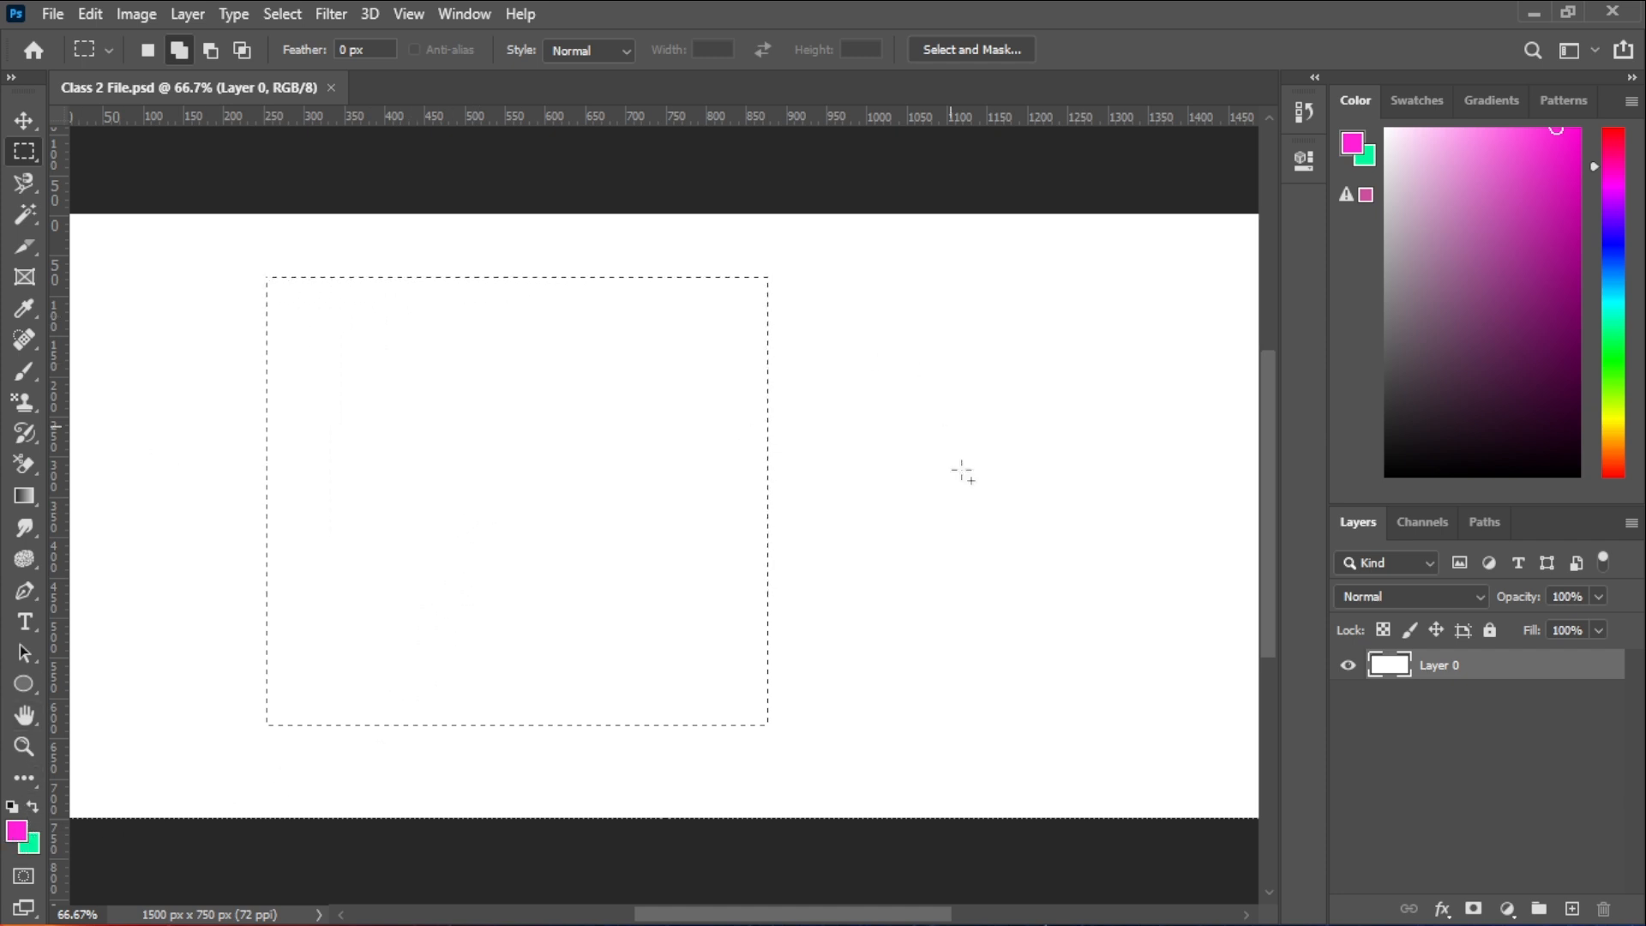
- Bring back the On-Screen Keyboard and fill the rectangular selection with the foreground magenta, followed by the background green
{"action": "mouse_move", "coordinate": [1045, 923]}
{"action": "left_click", "coordinate": [1153, 900]}
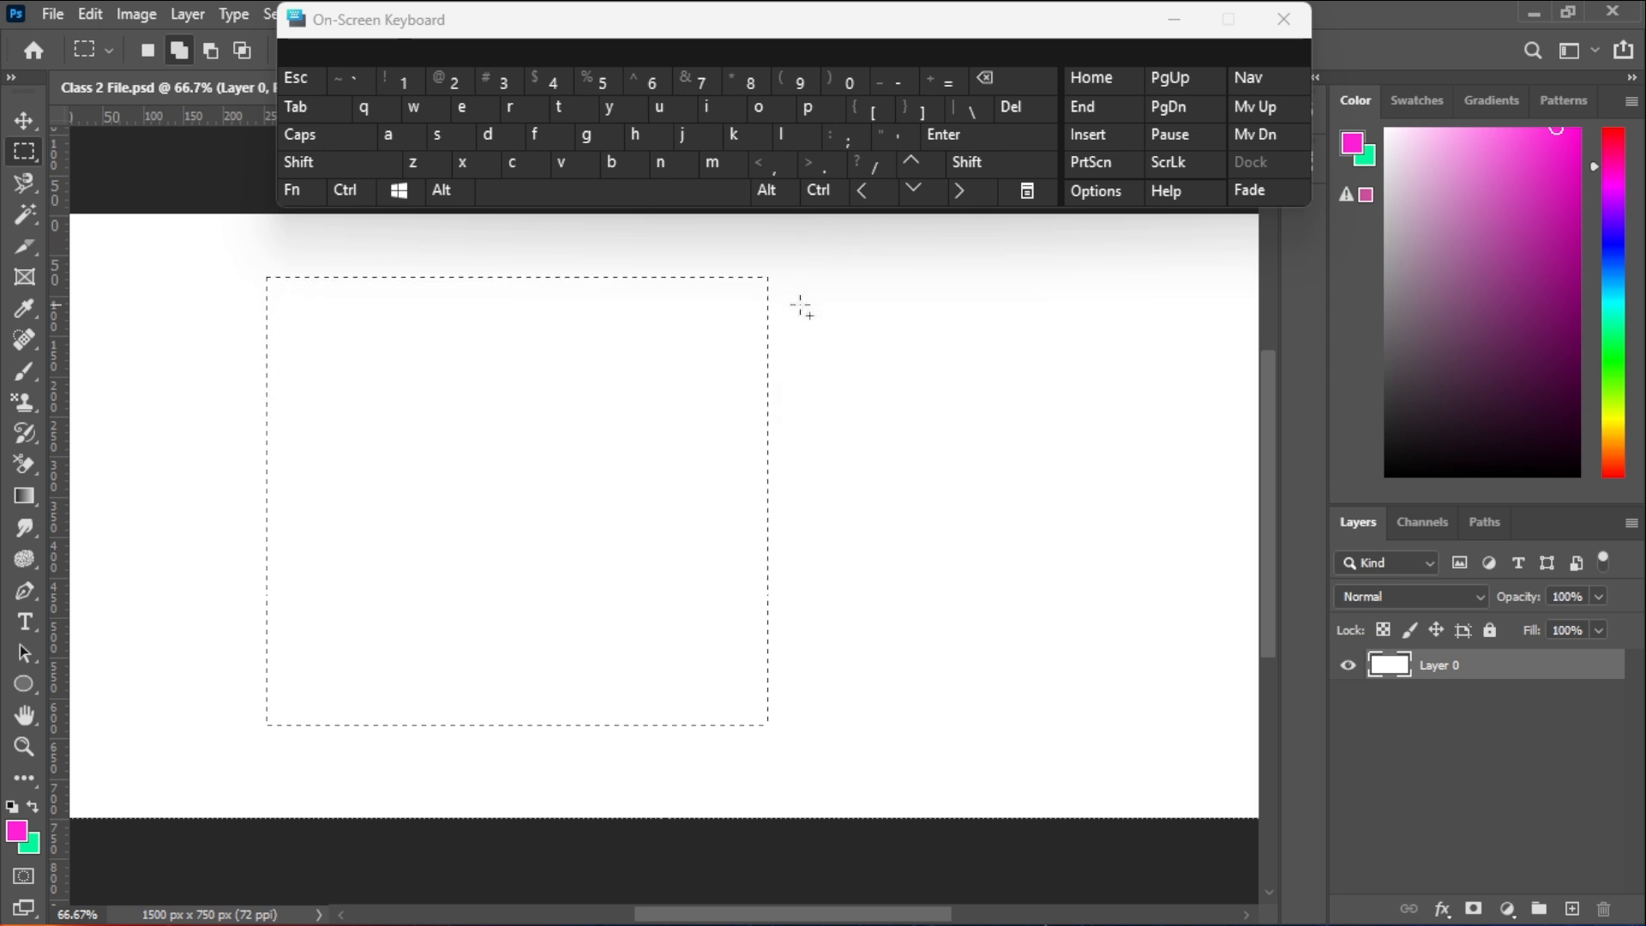
{"action": "key", "text": "alt"}
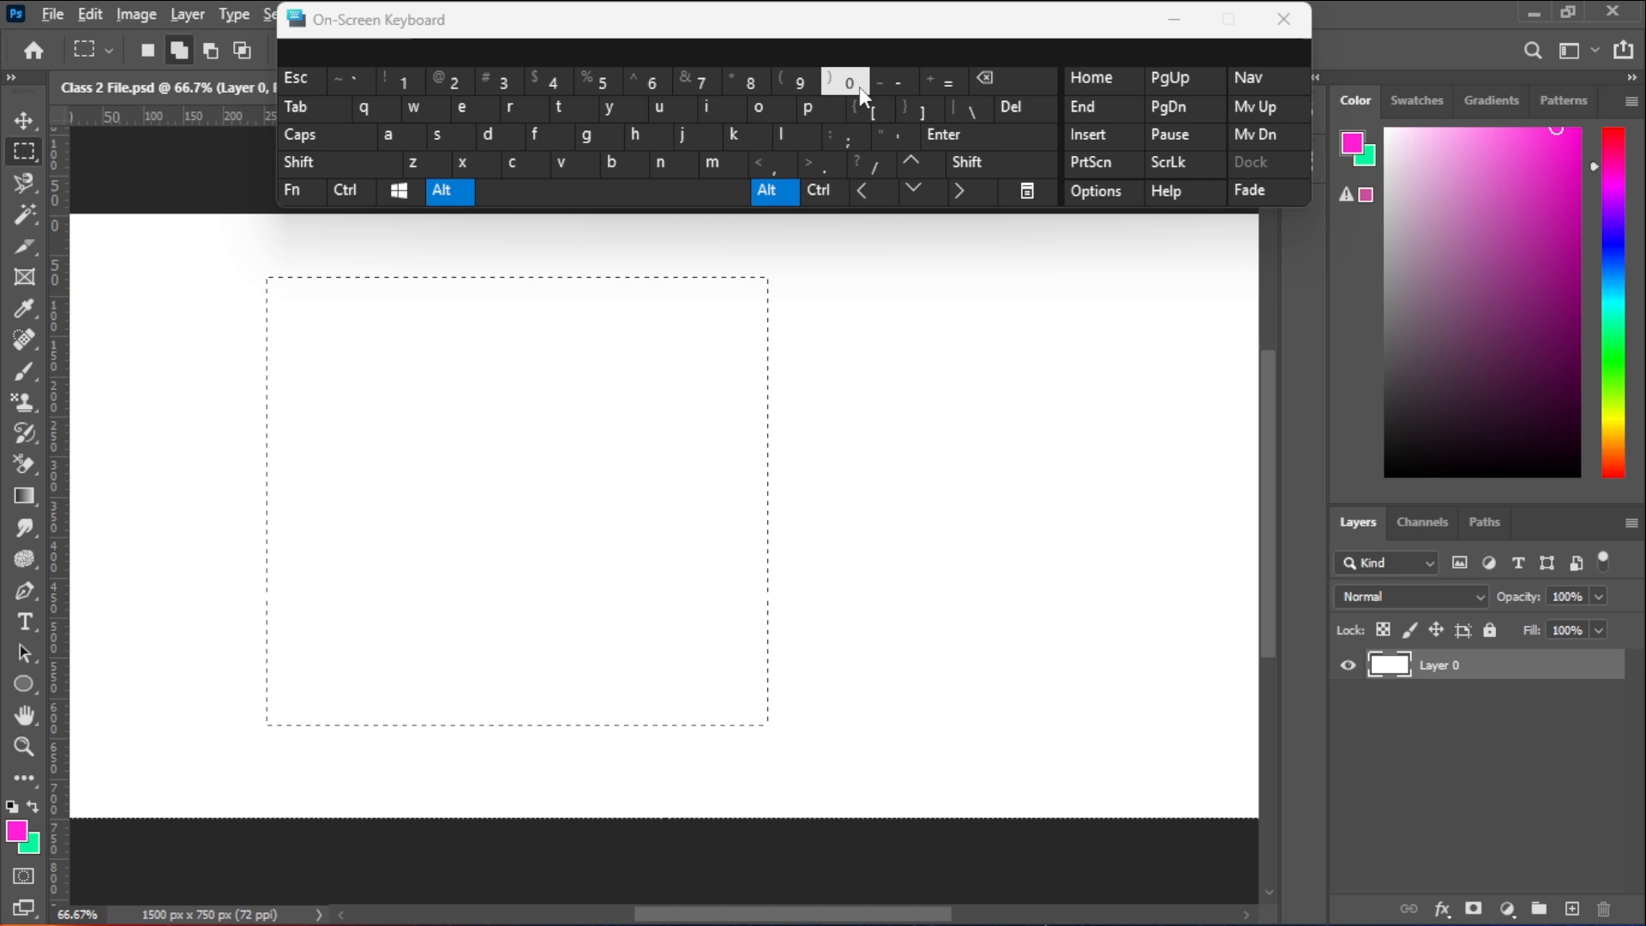
{"action": "left_click", "coordinate": [994, 84]}
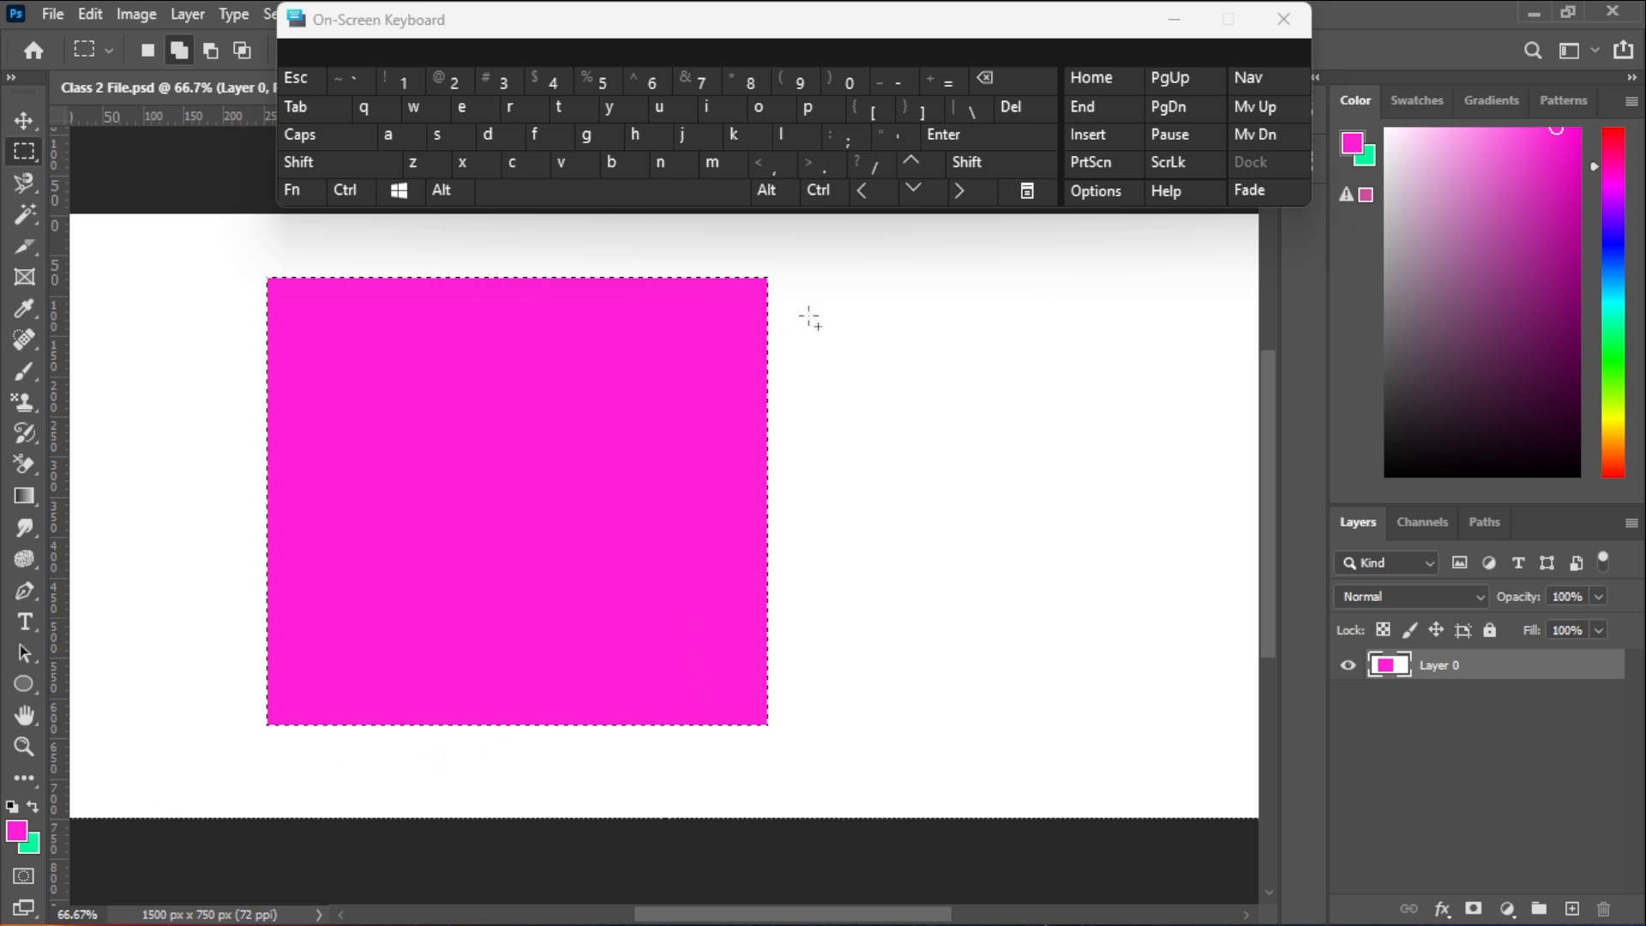
{"action": "key", "text": "ctrl"}
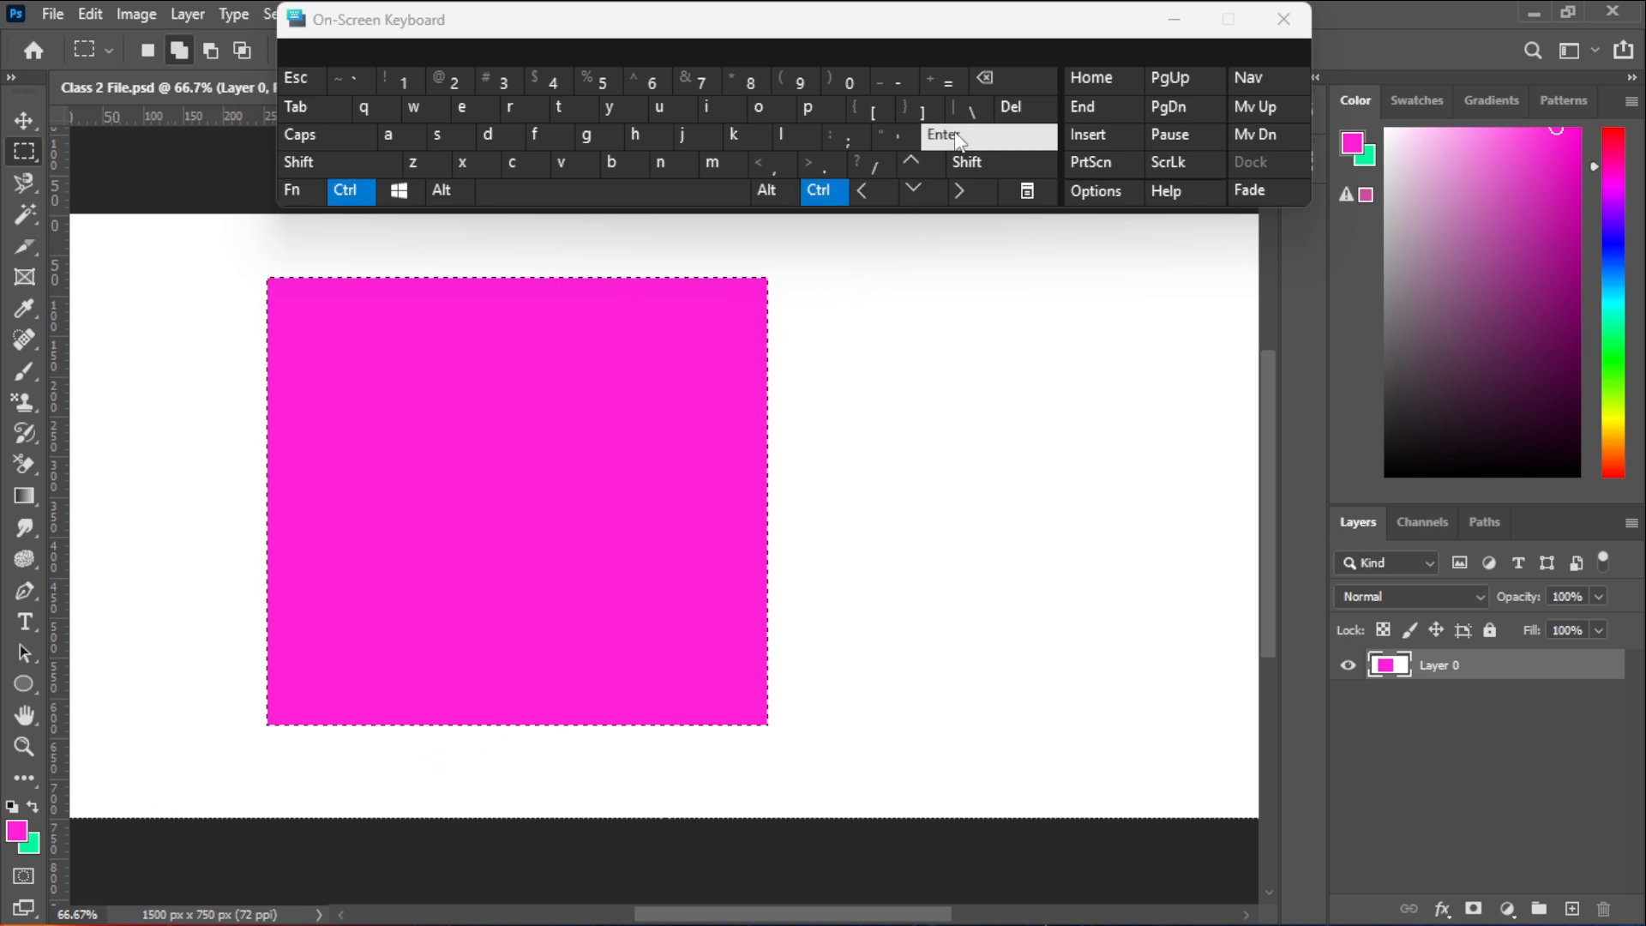
{"action": "left_click", "coordinate": [1000, 81]}
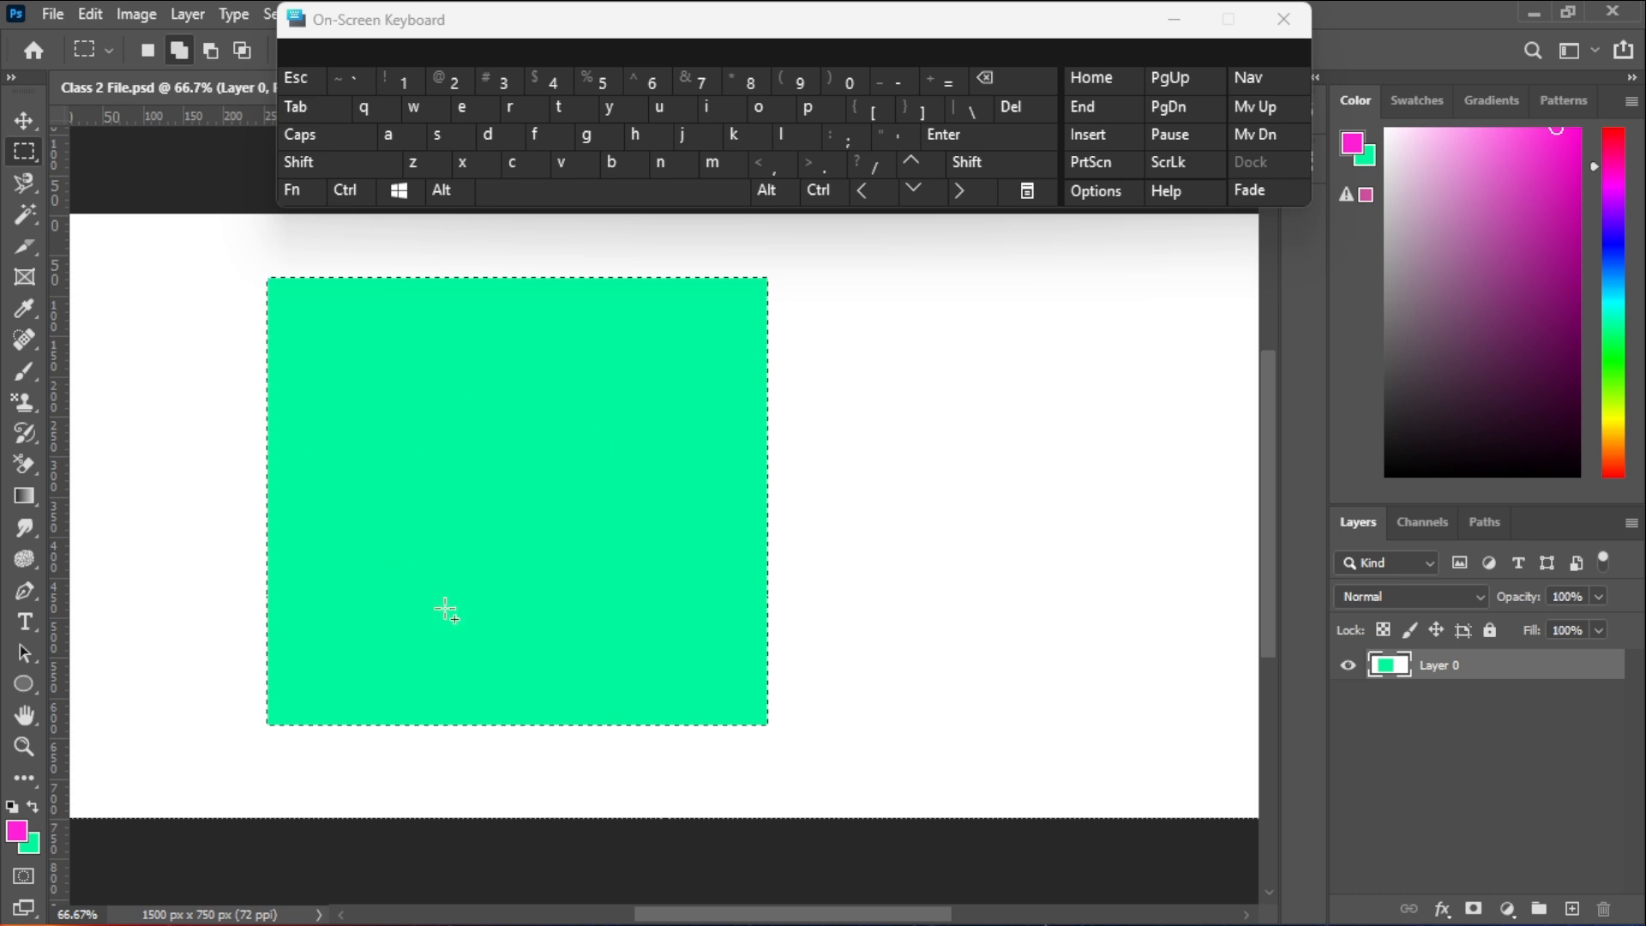
- Undo the green and magenta fills together with the rectangular selection
{"action": "key", "text": "ctrl"}
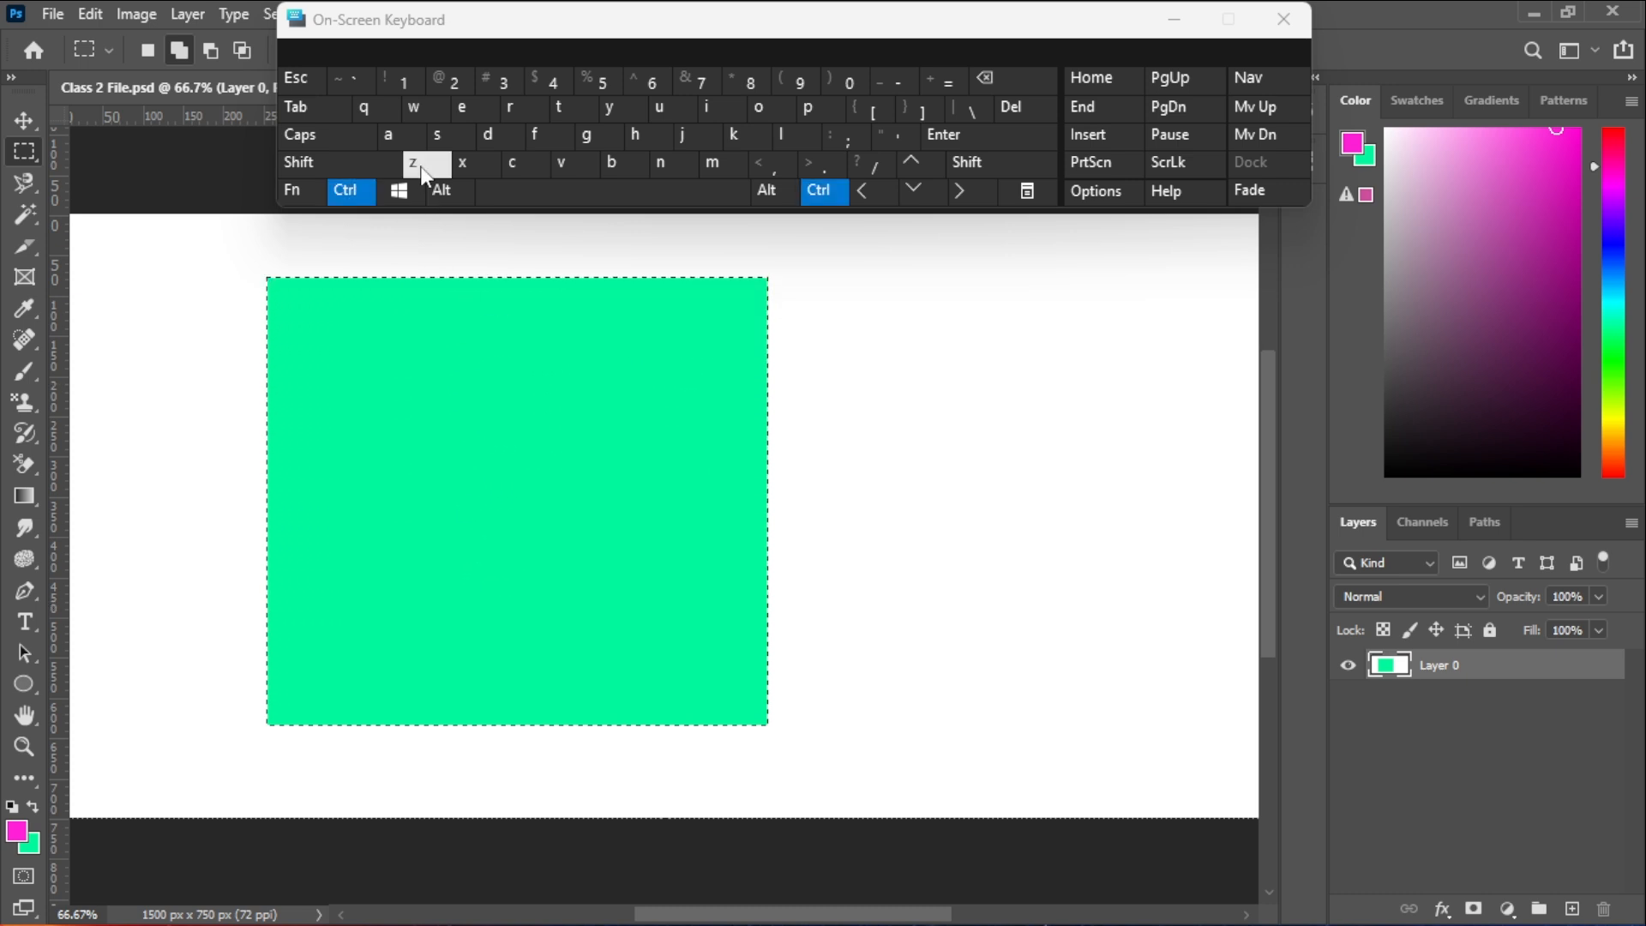
{"action": "left_click", "coordinate": [422, 165]}
{"action": "left_click", "coordinate": [421, 164]}
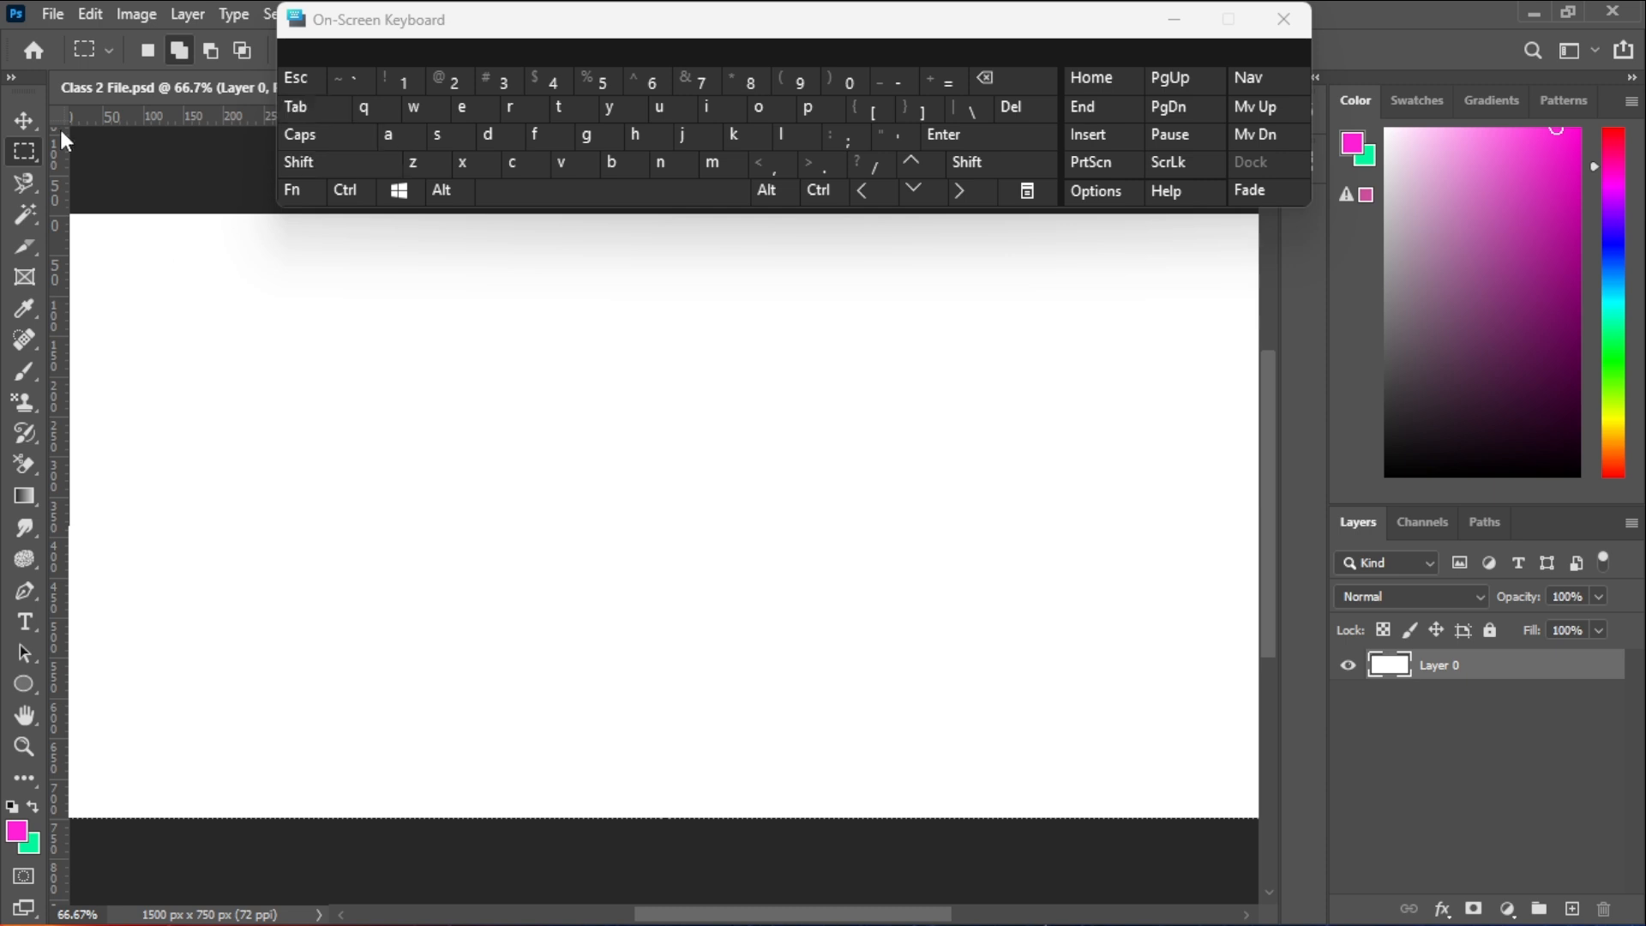
- Move the On-Screen Keyboard aside and draw a wide rectangular marquee about 905 by 145 px across the upper canvas
{"action": "left_click_drag", "start_coordinate": [402, 33], "coordinate": [623, 50]}
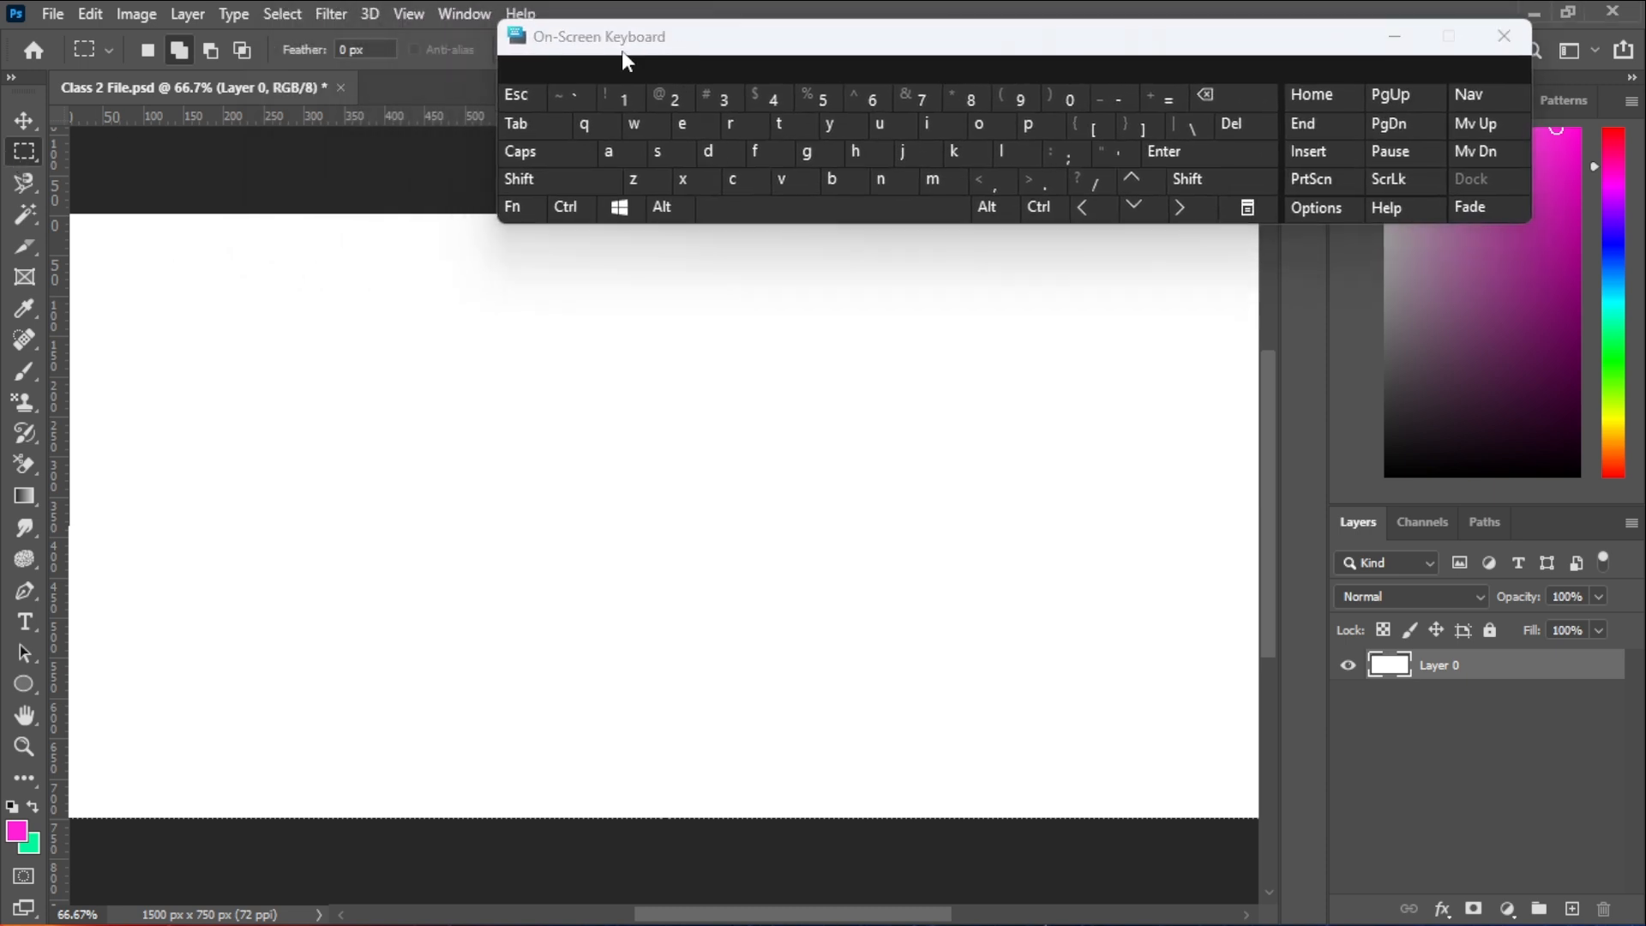
{"action": "right_click", "coordinate": [24, 150]}
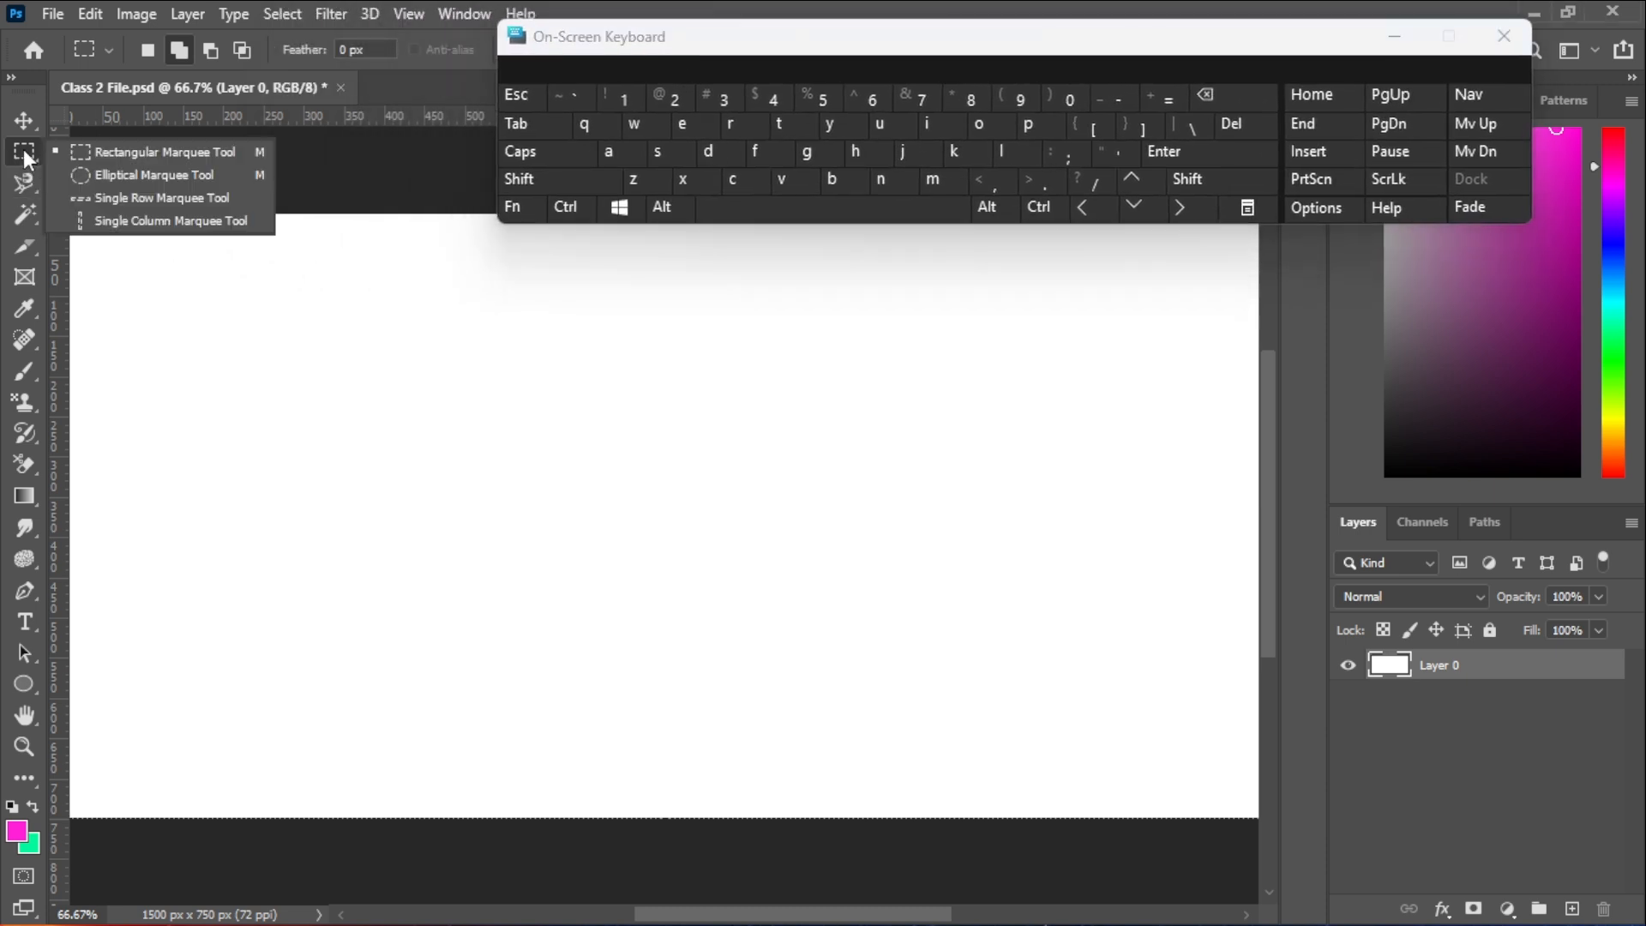
{"action": "left_click", "coordinate": [169, 153]}
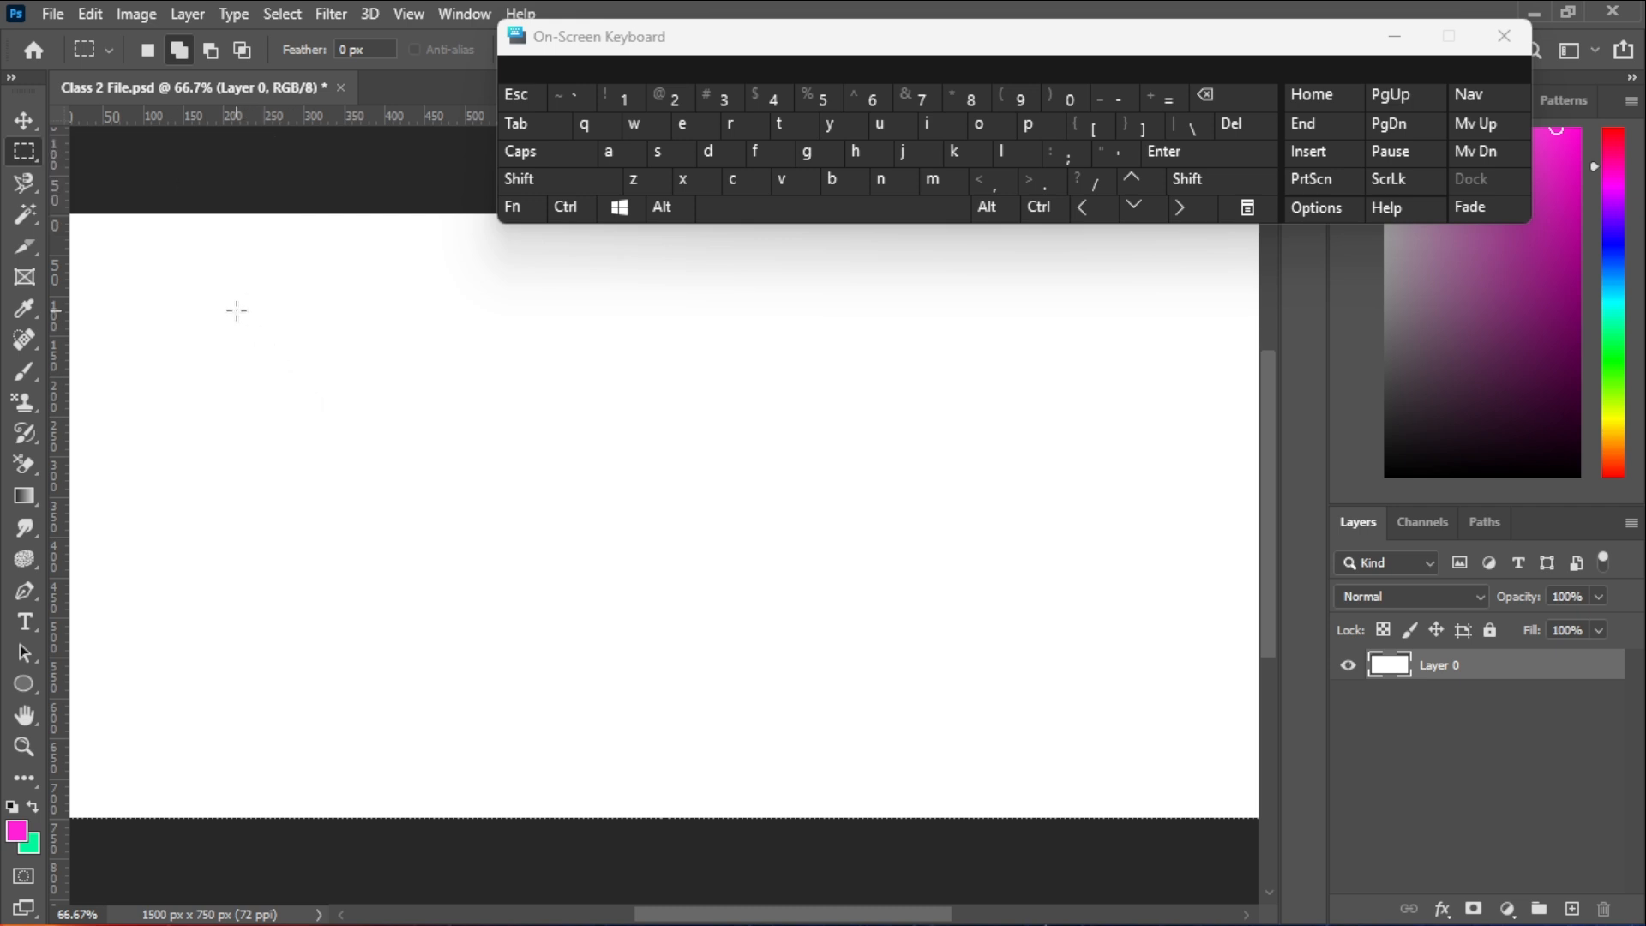
{"action": "left_click_drag", "start_coordinate": [236, 310], "coordinate": [965, 426]}
- Fill the wide selection with the foreground magenta, and refill it with the background green
{"action": "key", "text": "alt"}
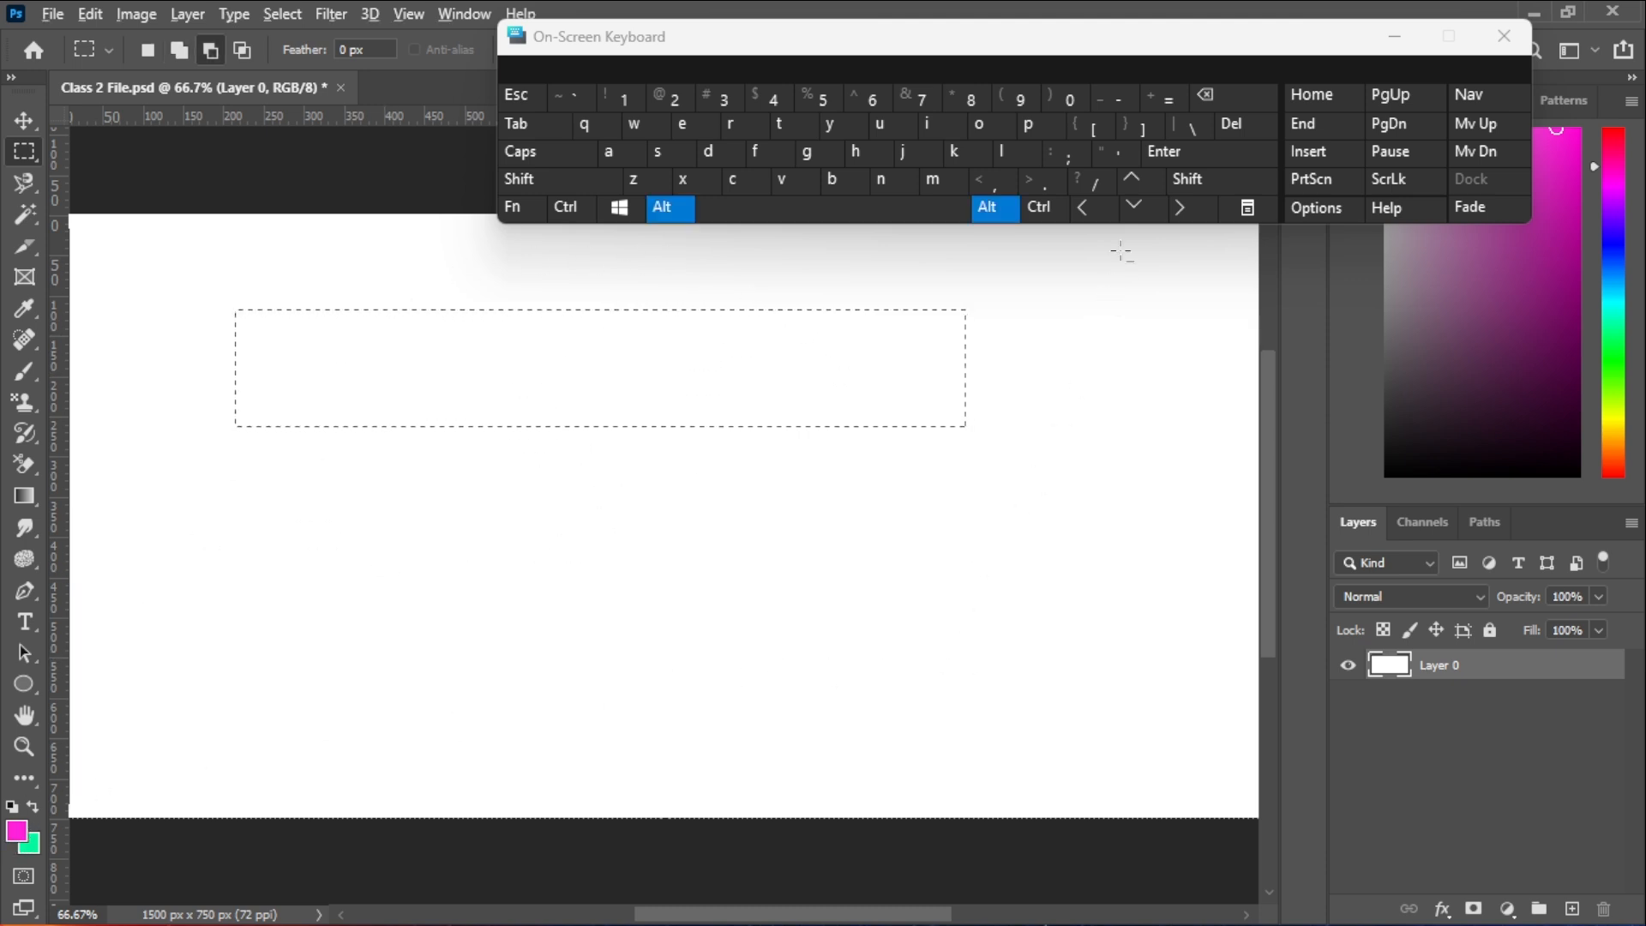
{"action": "left_click", "coordinate": [1221, 101]}
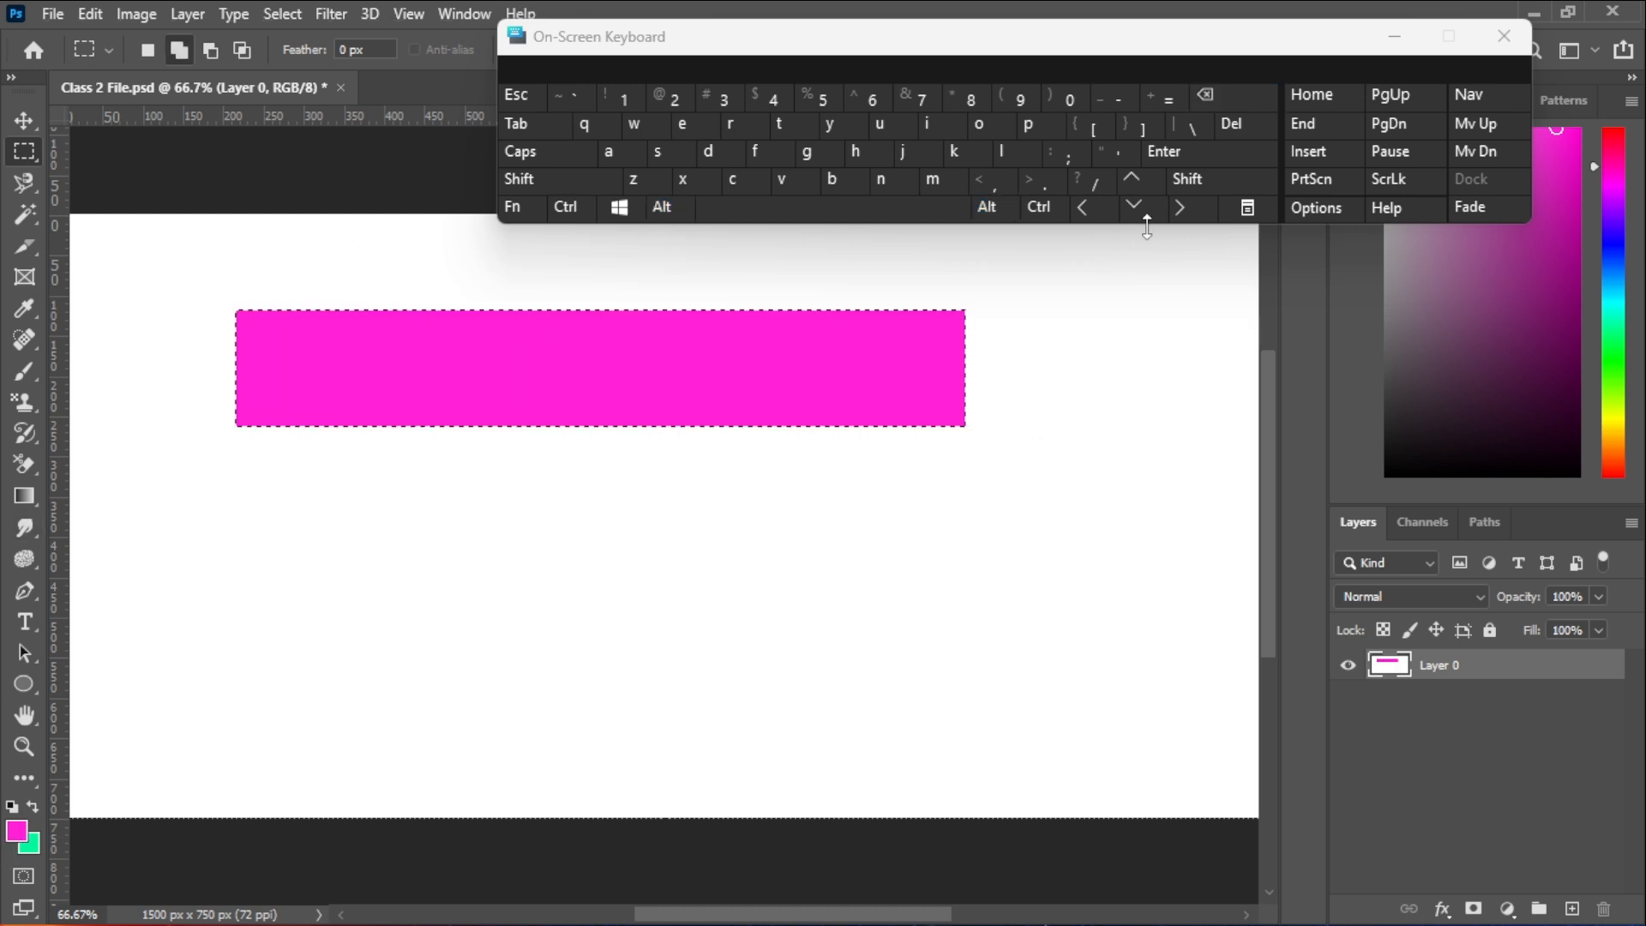
{"action": "key", "text": "ctrl"}
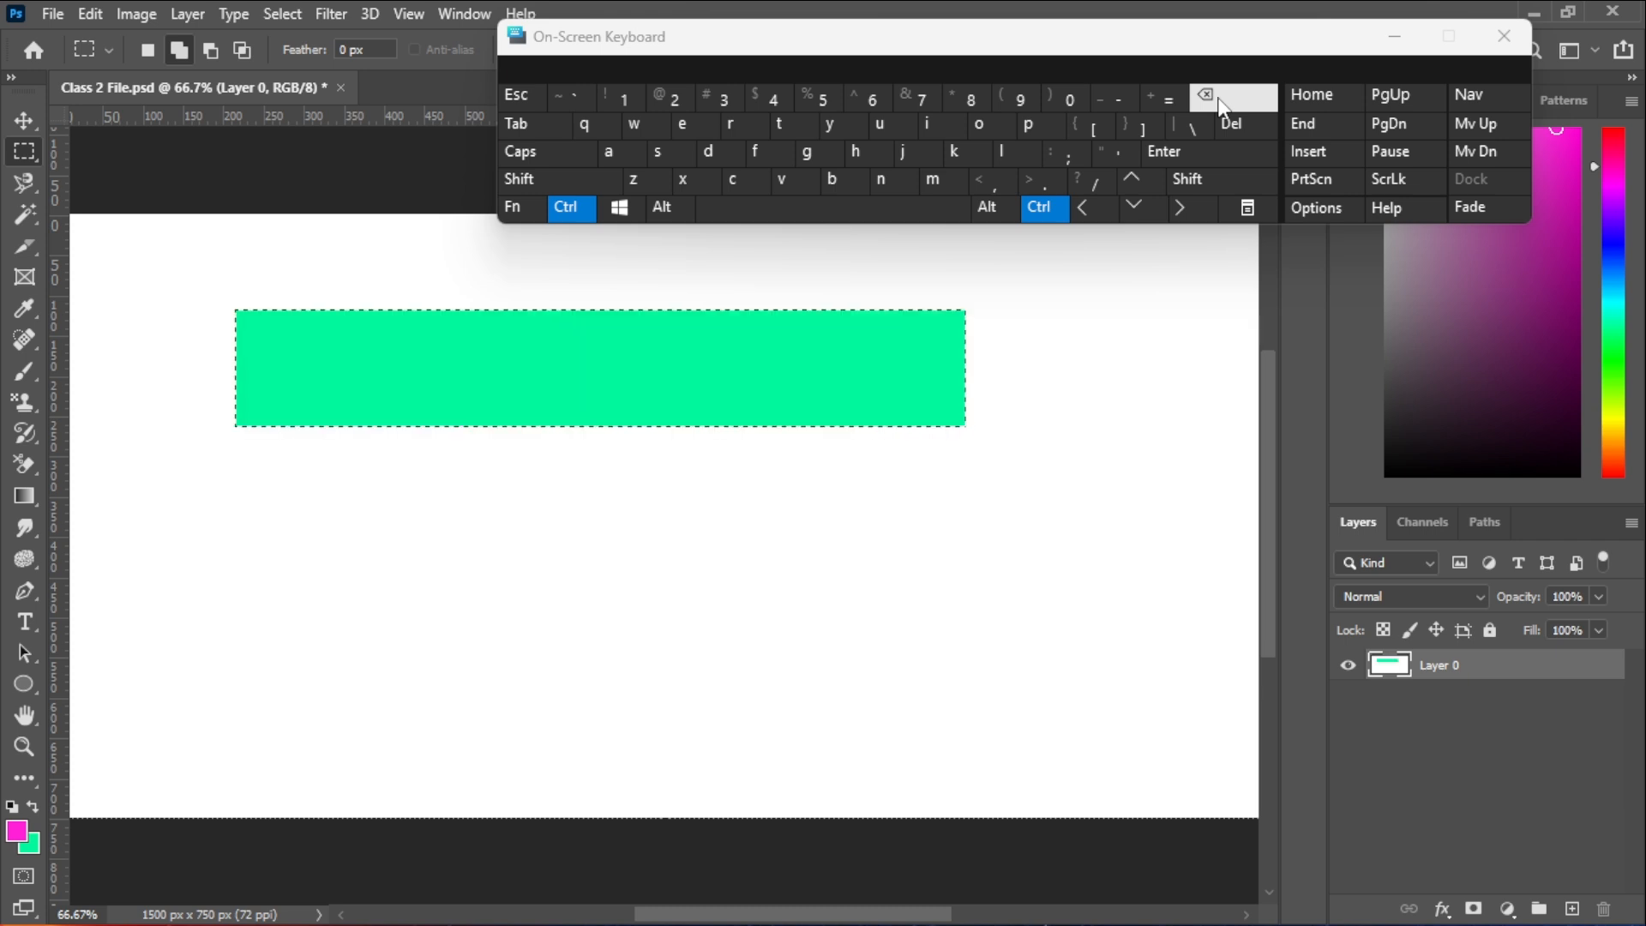
{"action": "left_click", "coordinate": [1210, 99]}
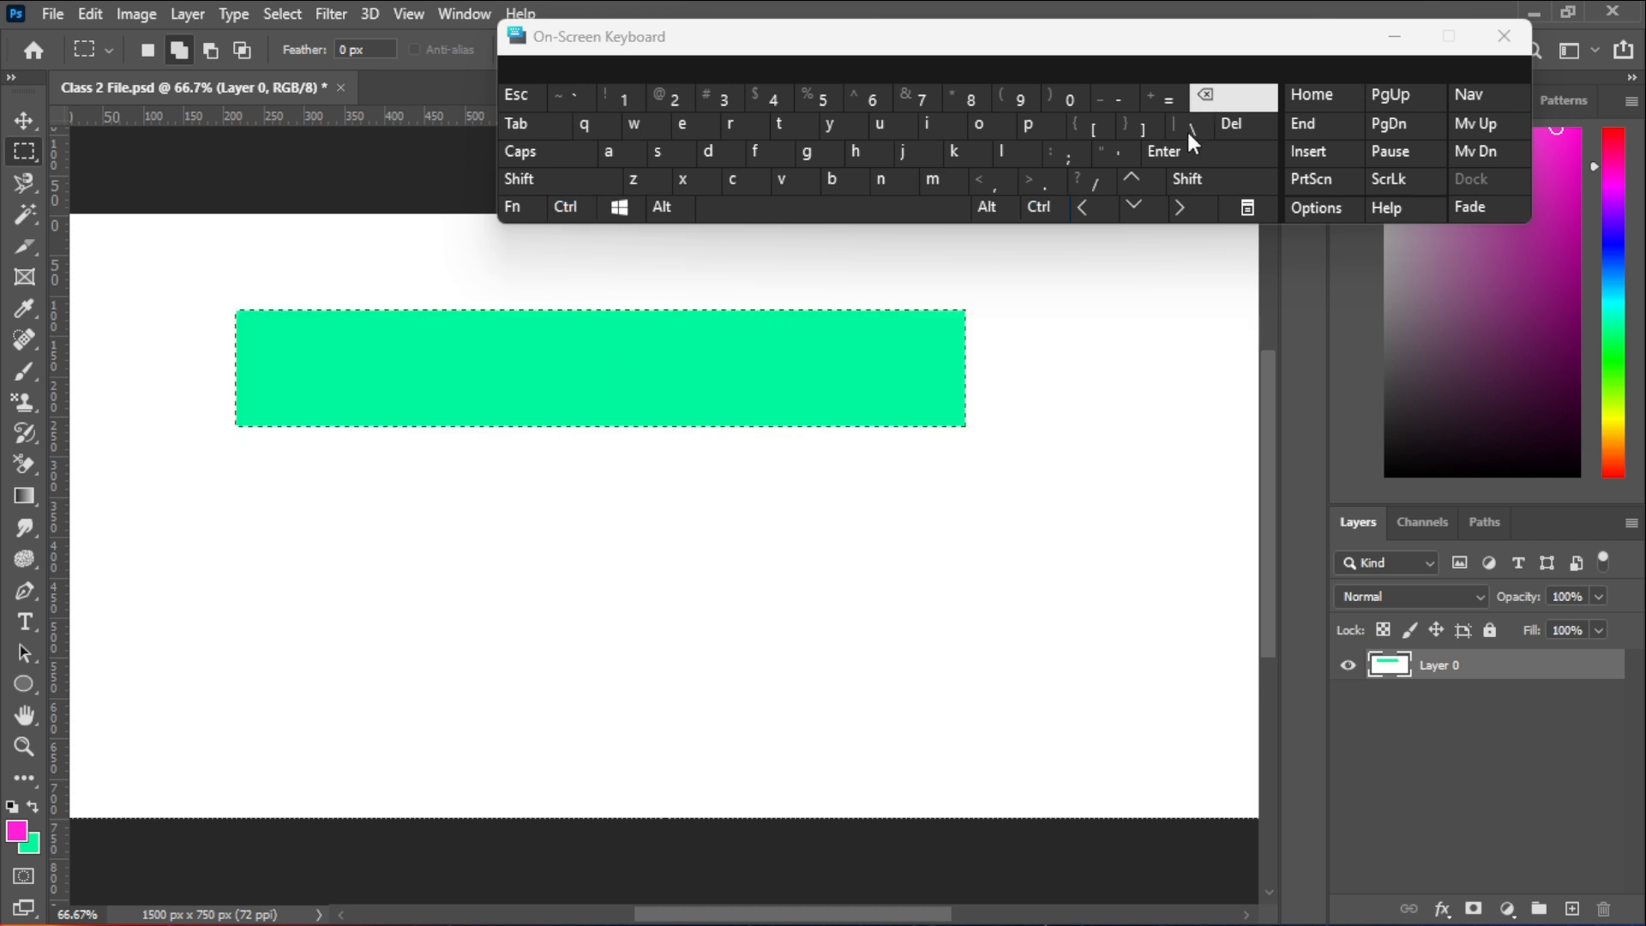
- Add a tall rectangular selection about 170 by 350 px below the bar's left end and fill it with the background green
{"action": "left_click_drag", "start_coordinate": [240, 452], "coordinate": [378, 729]}
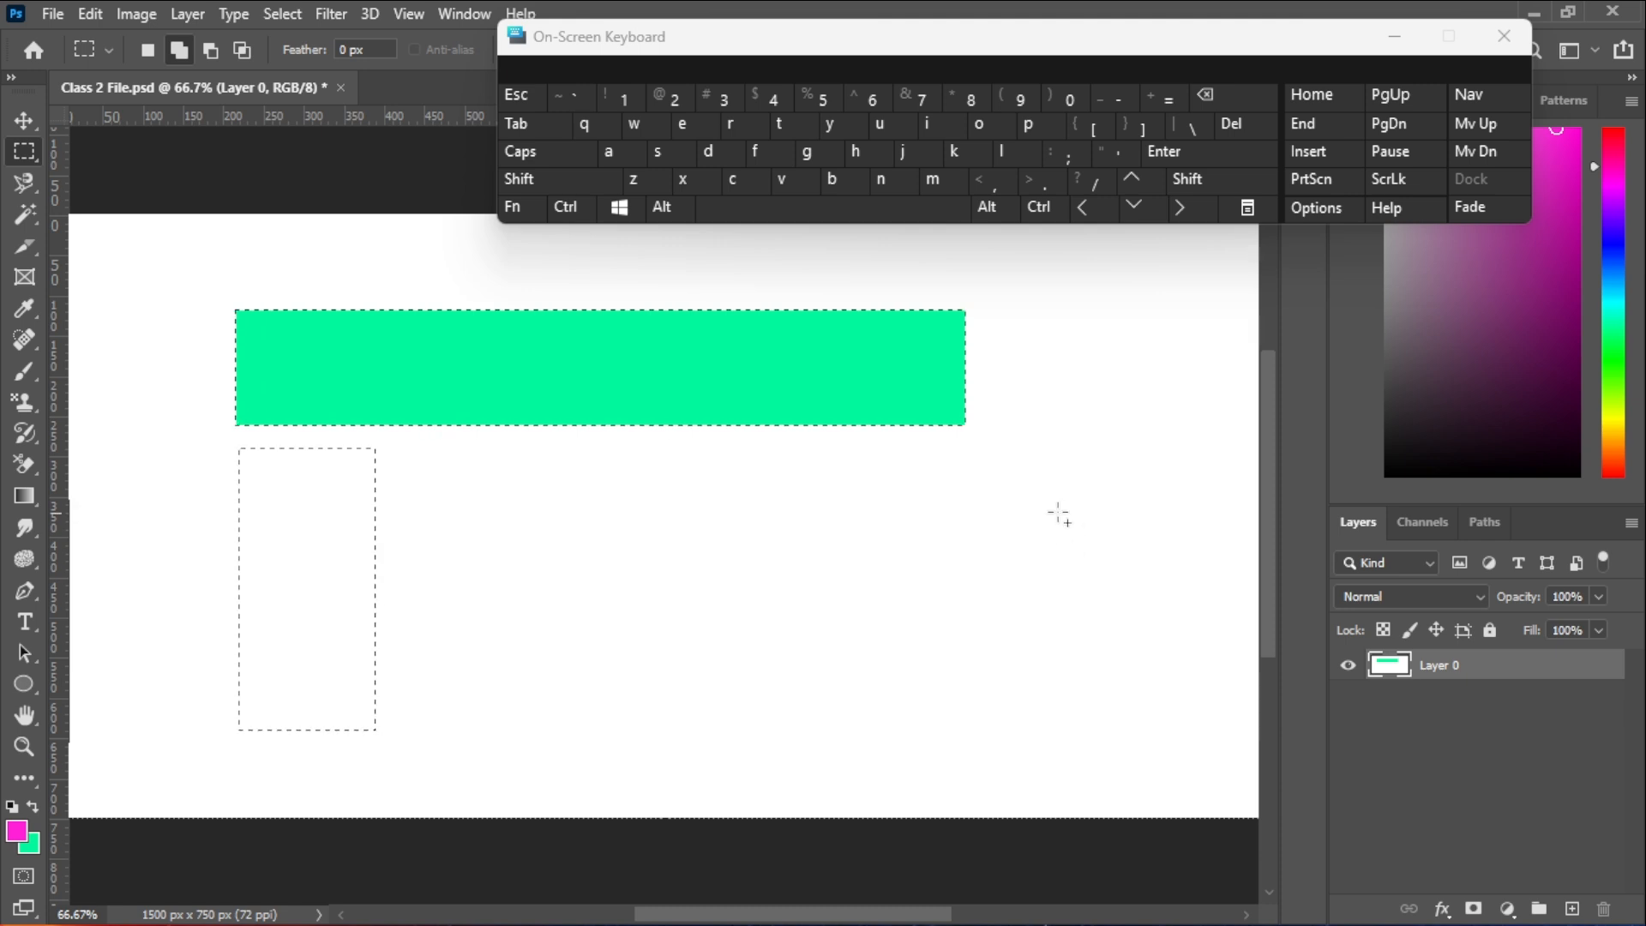
{"action": "left_click", "coordinate": [1038, 207]}
{"action": "left_click", "coordinate": [1257, 98]}
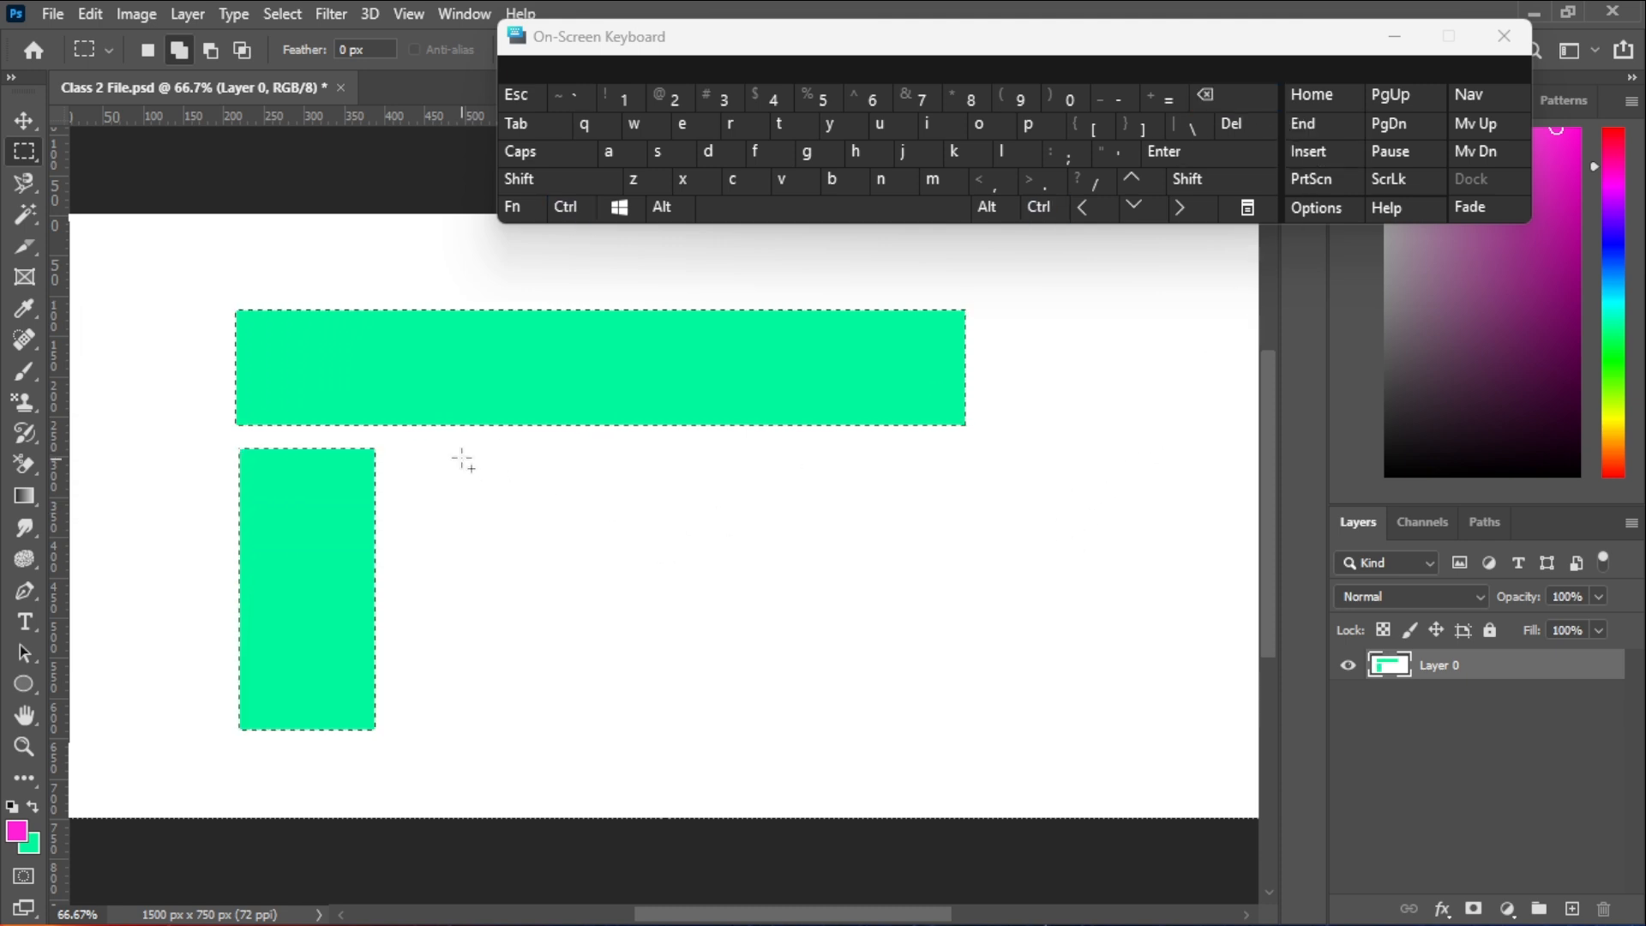
- Add a rectangular selection about 470 by 345 px beside the tall block, try filling all selections with foreground magenta, and undo the fill
{"action": "left_click_drag", "start_coordinate": [430, 452], "coordinate": [806, 729]}
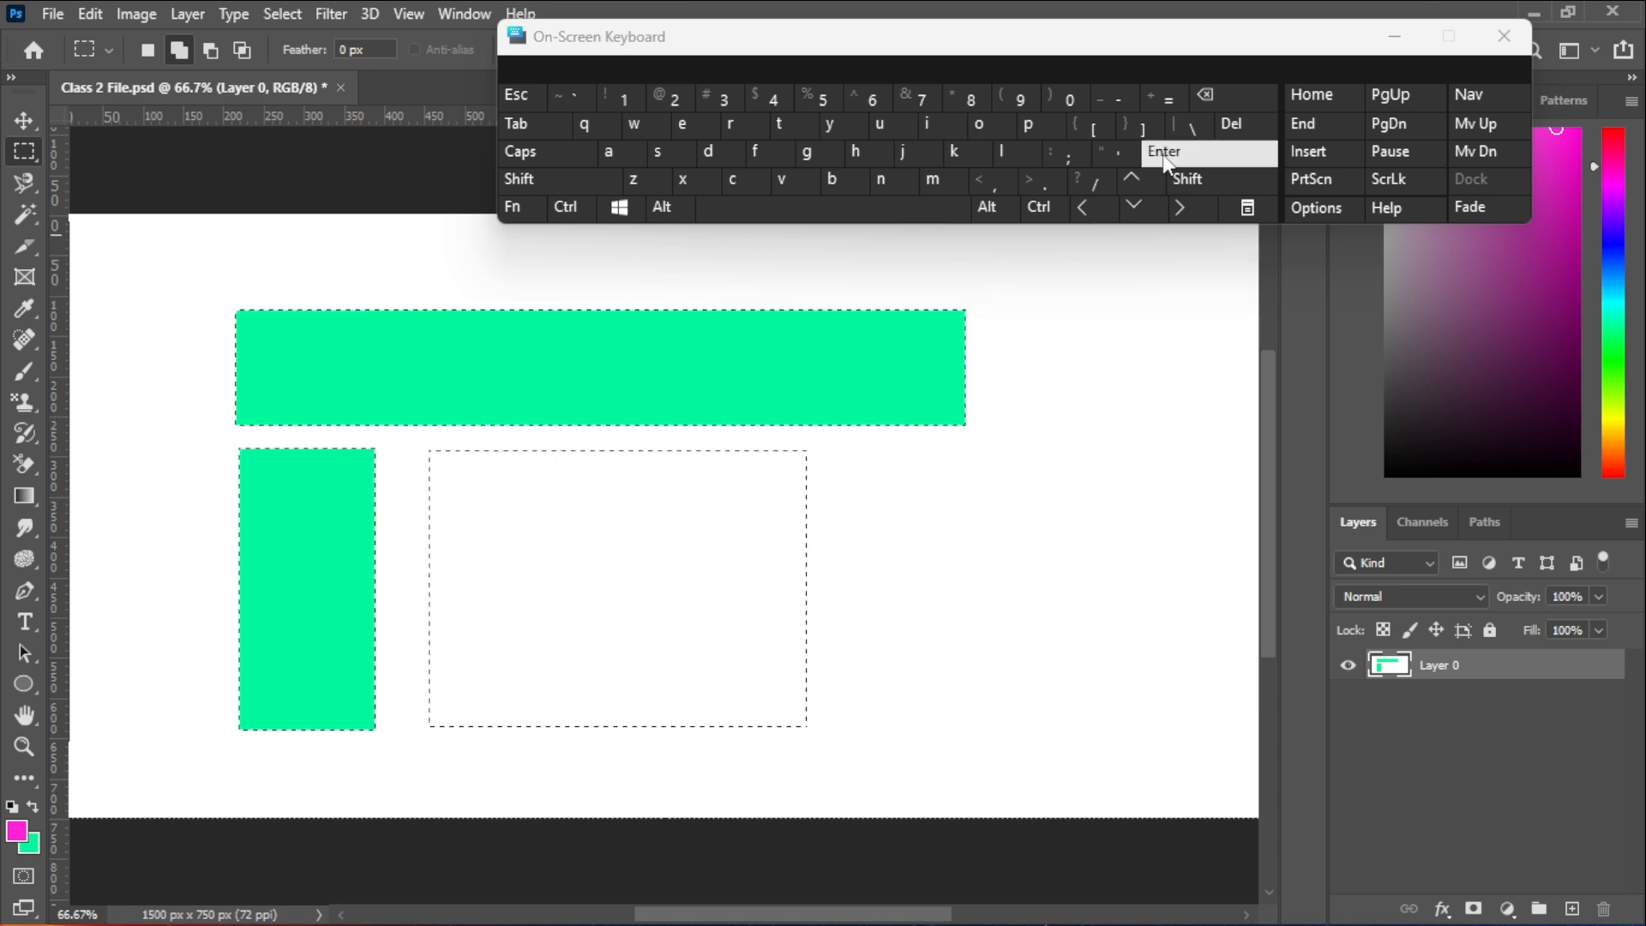
{"action": "left_click", "coordinate": [987, 207]}
{"action": "left_click", "coordinate": [1205, 94]}
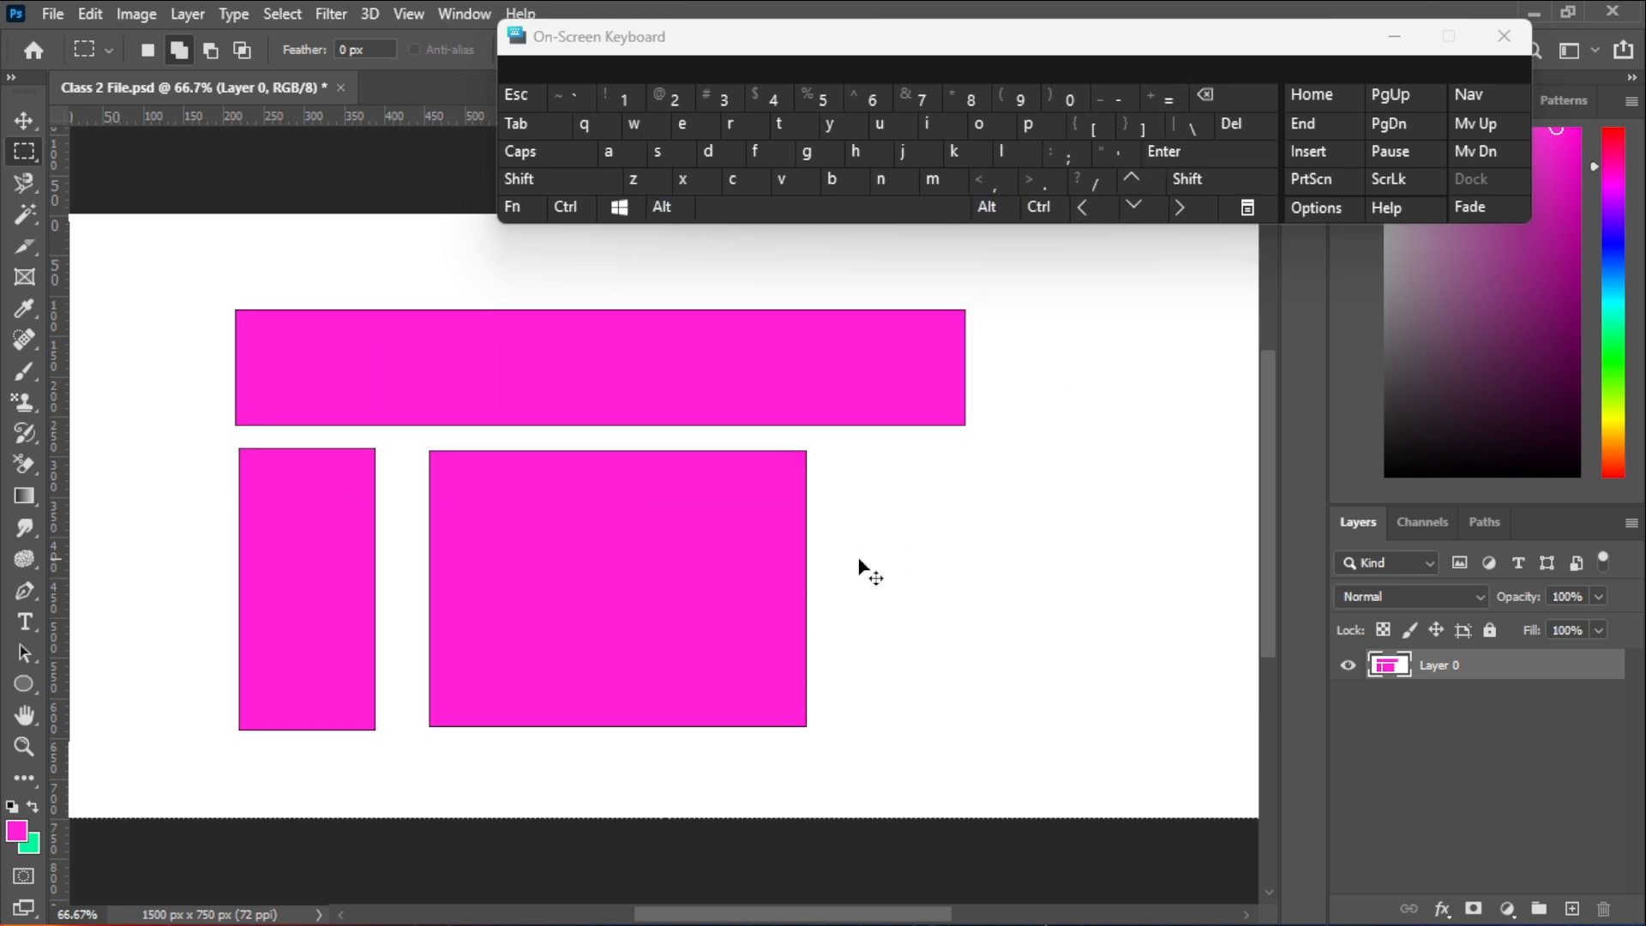
{"action": "key", "text": "ctrl+z"}
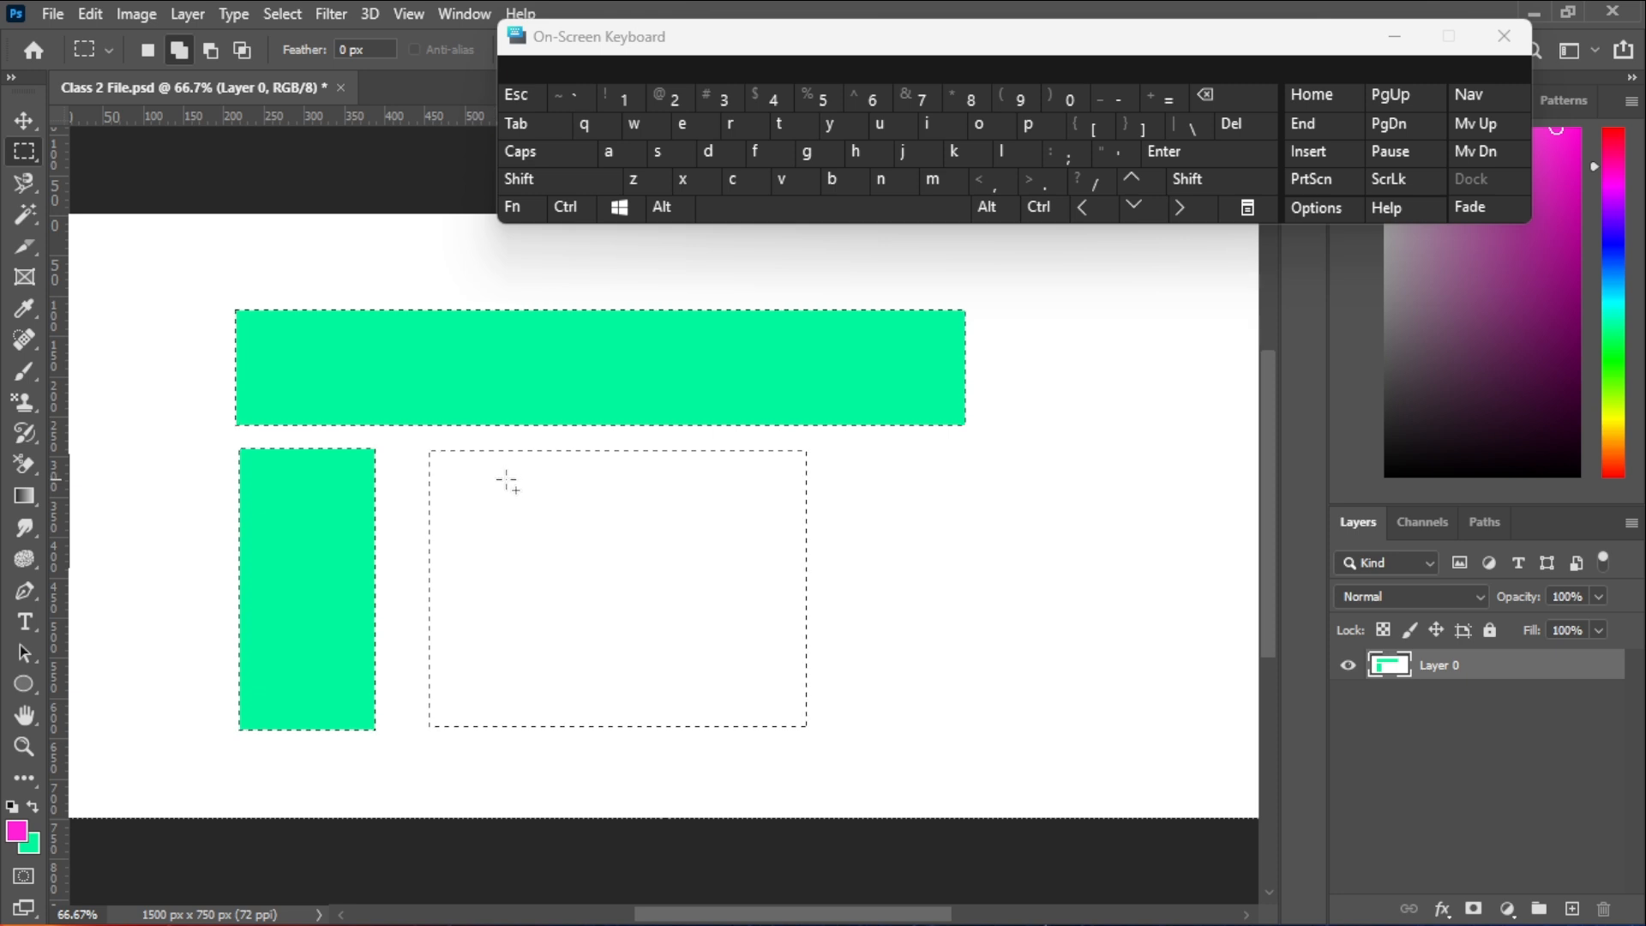
- Fill the selections with background green, add a rectangle about 185 by 345 px beside the middle block, fill it likewise, and deselect
{"action": "key", "text": "ctrl"}
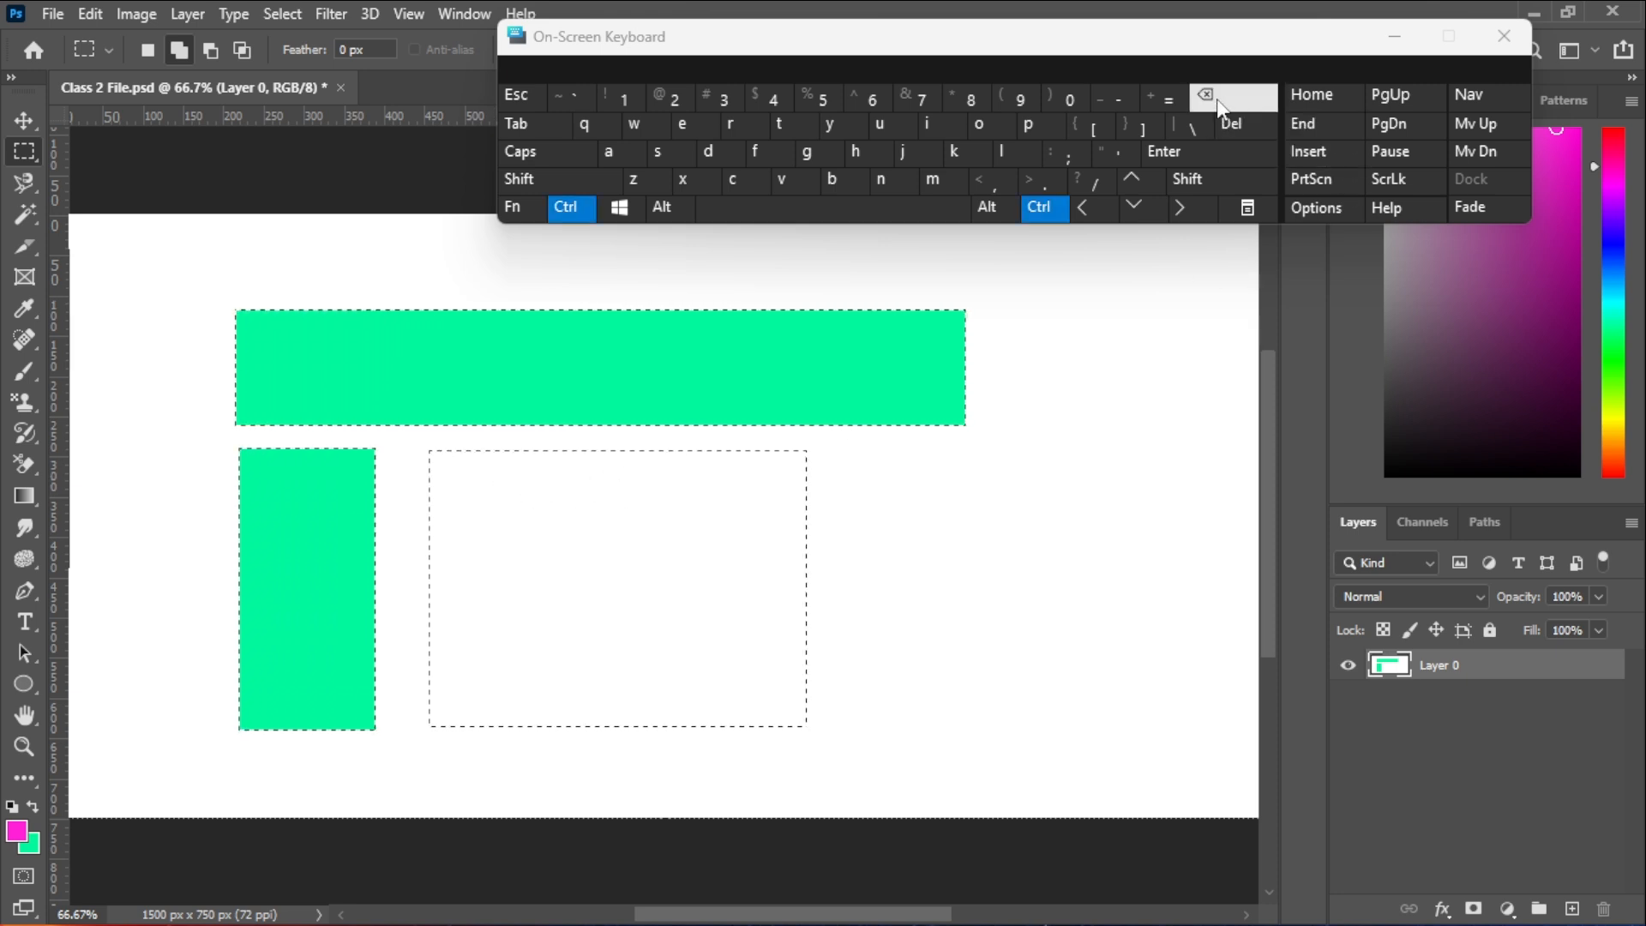
{"action": "left_click", "coordinate": [1216, 100]}
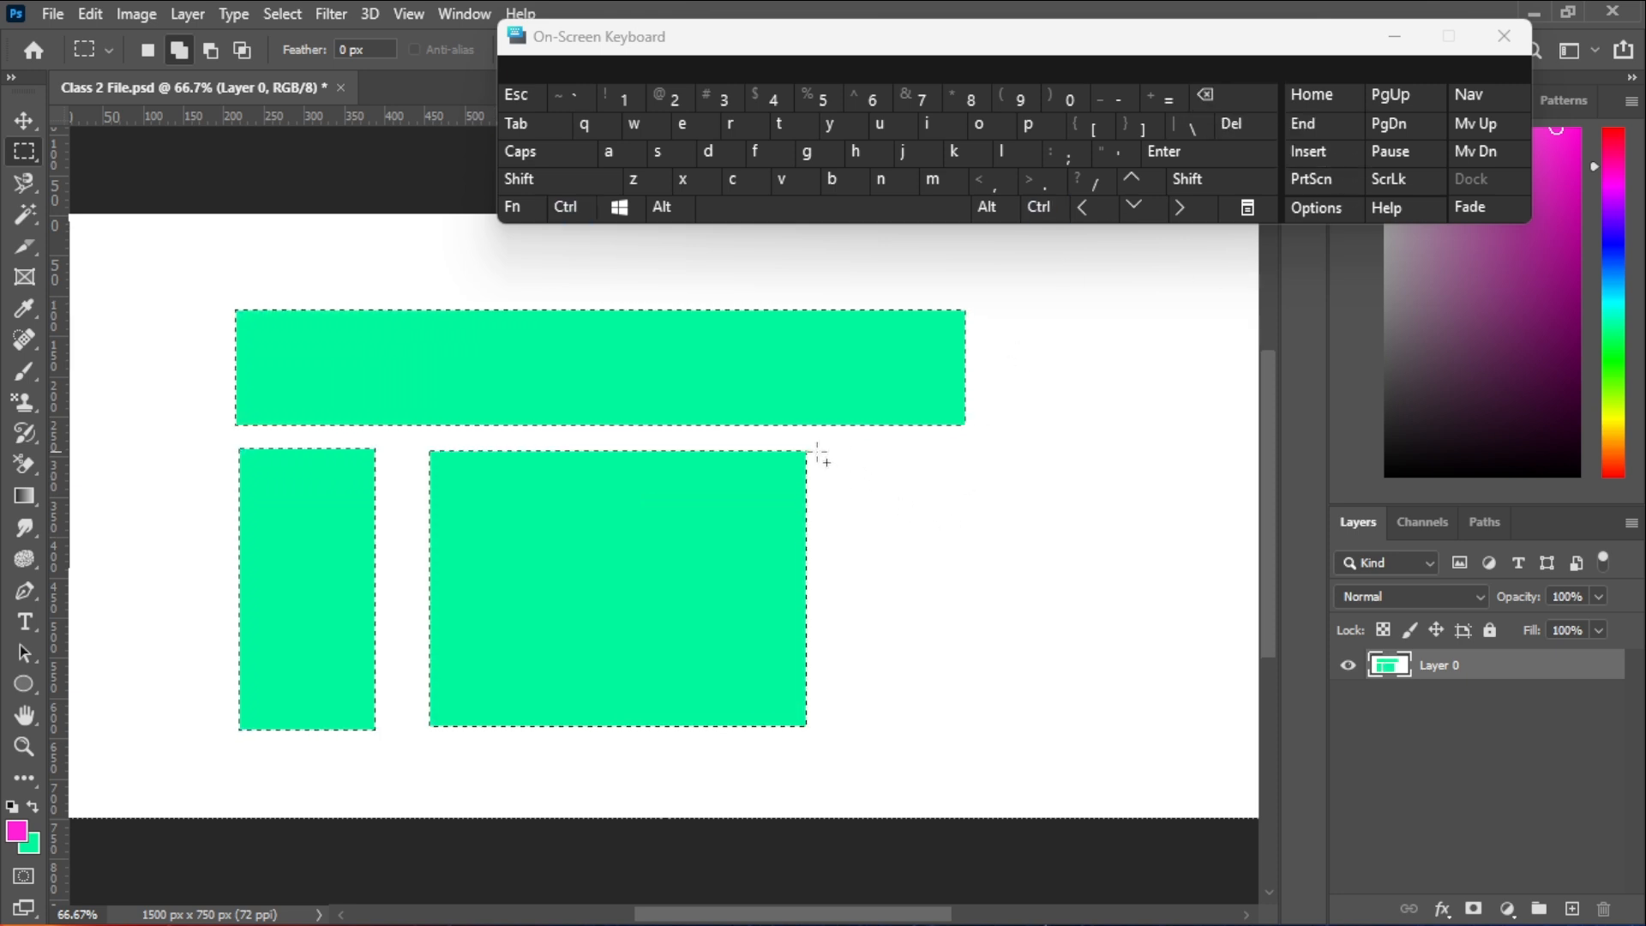
{"action": "left_click_drag", "start_coordinate": [816, 452], "coordinate": [963, 728]}
{"action": "left_click", "coordinate": [565, 206]}
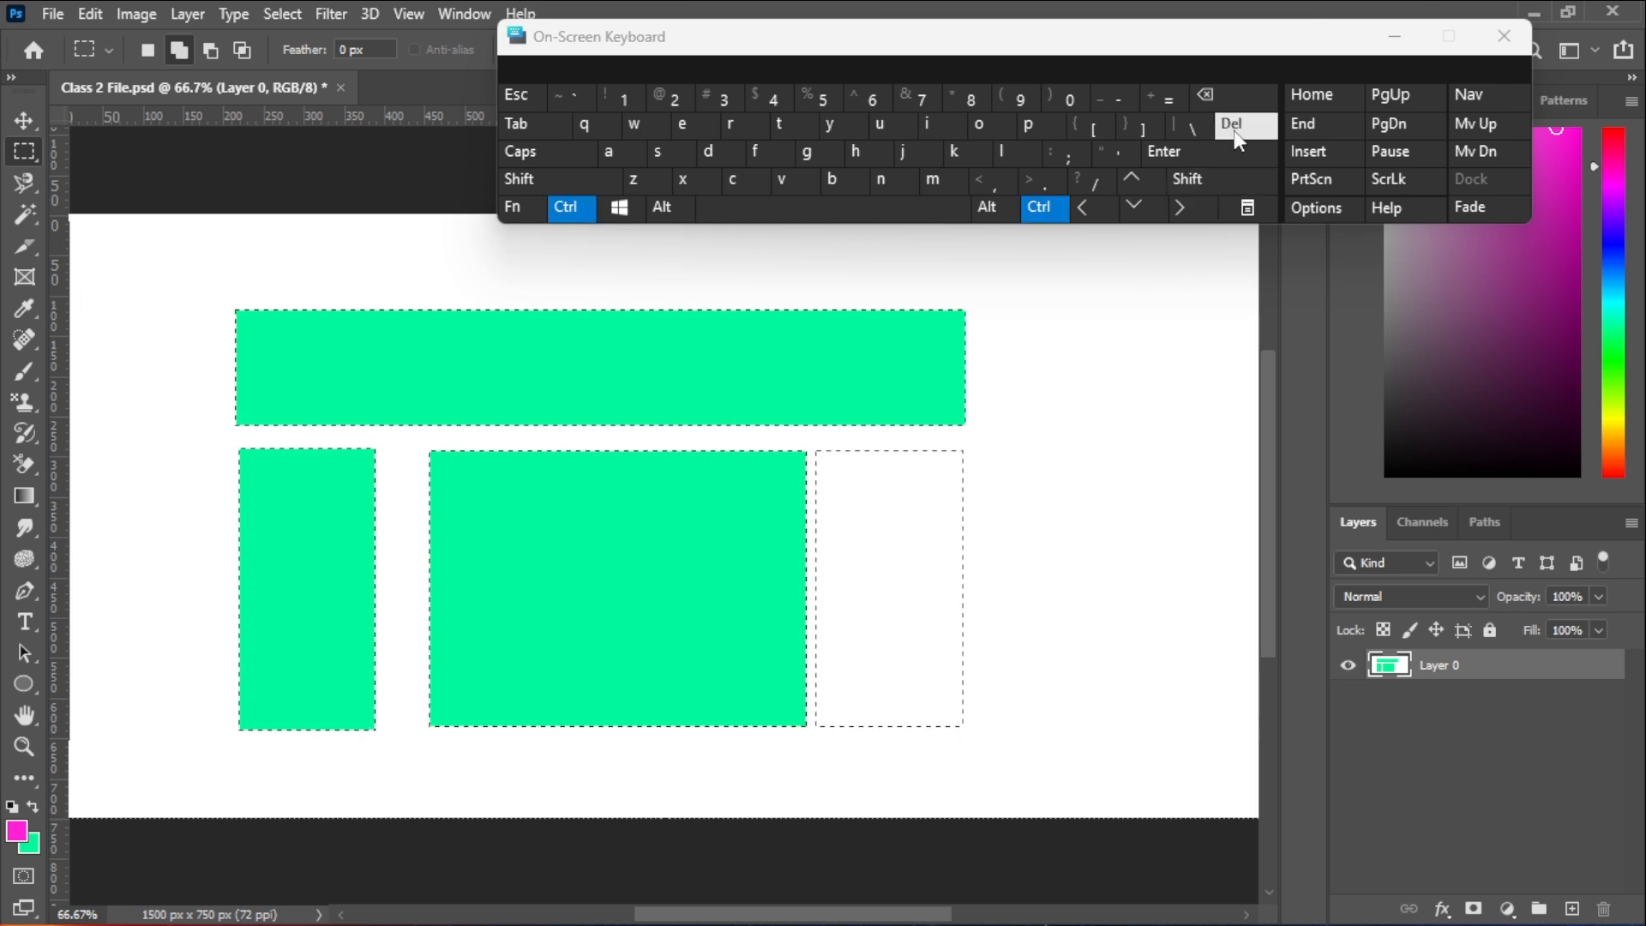
{"action": "left_click", "coordinate": [1236, 99]}
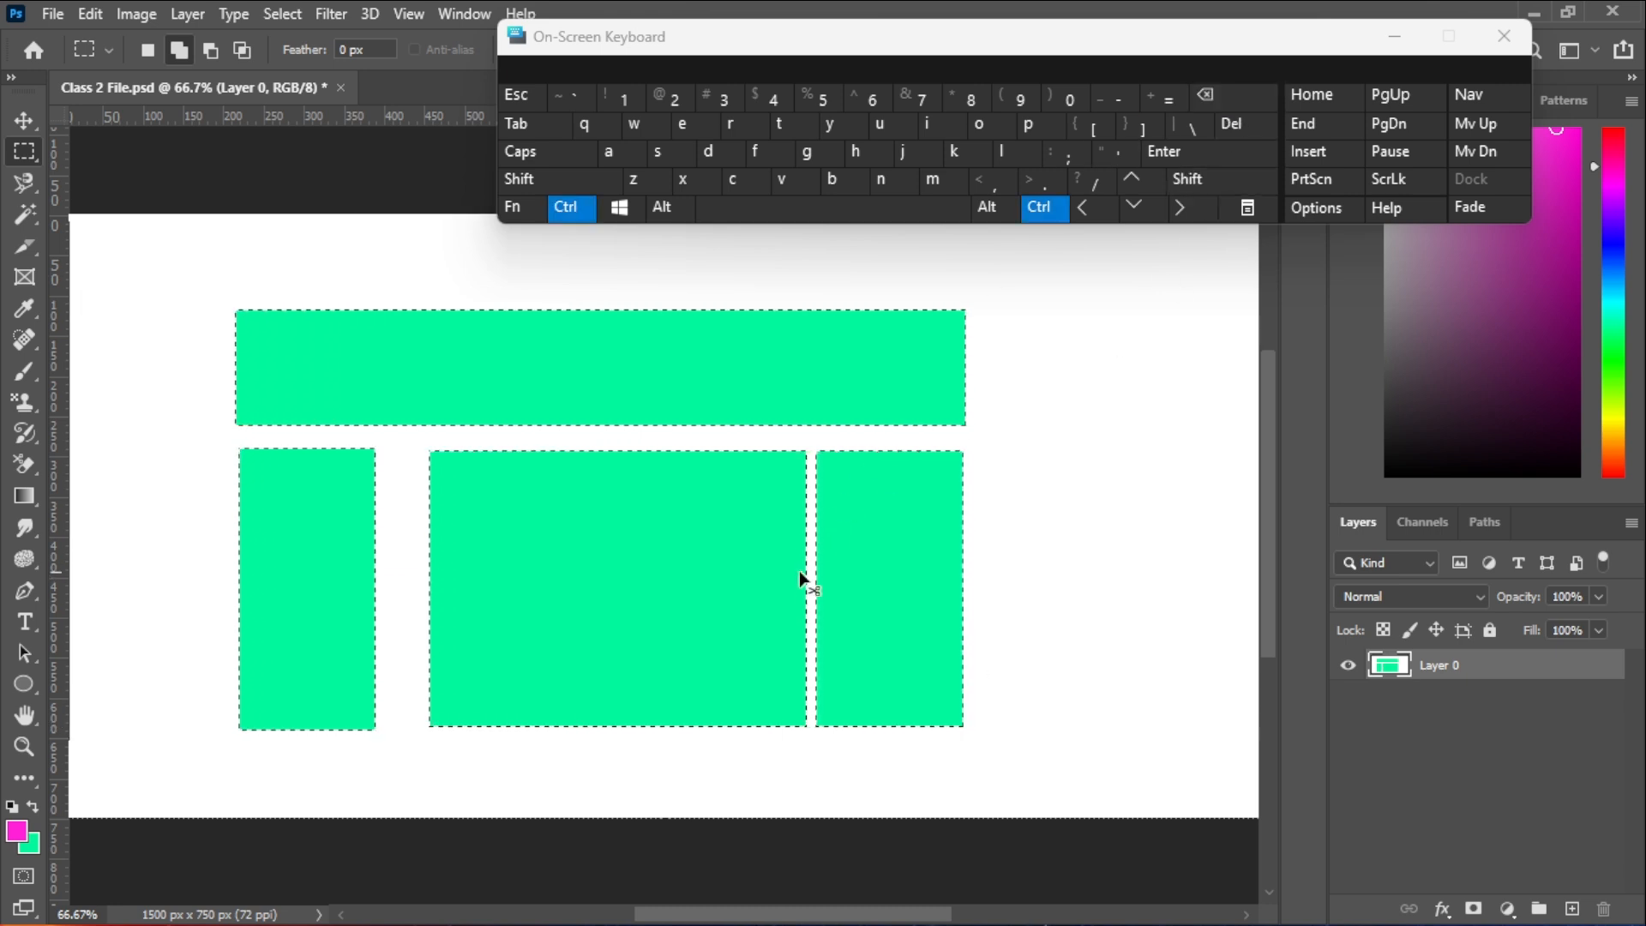
{"action": "key", "text": "ctrl+d"}
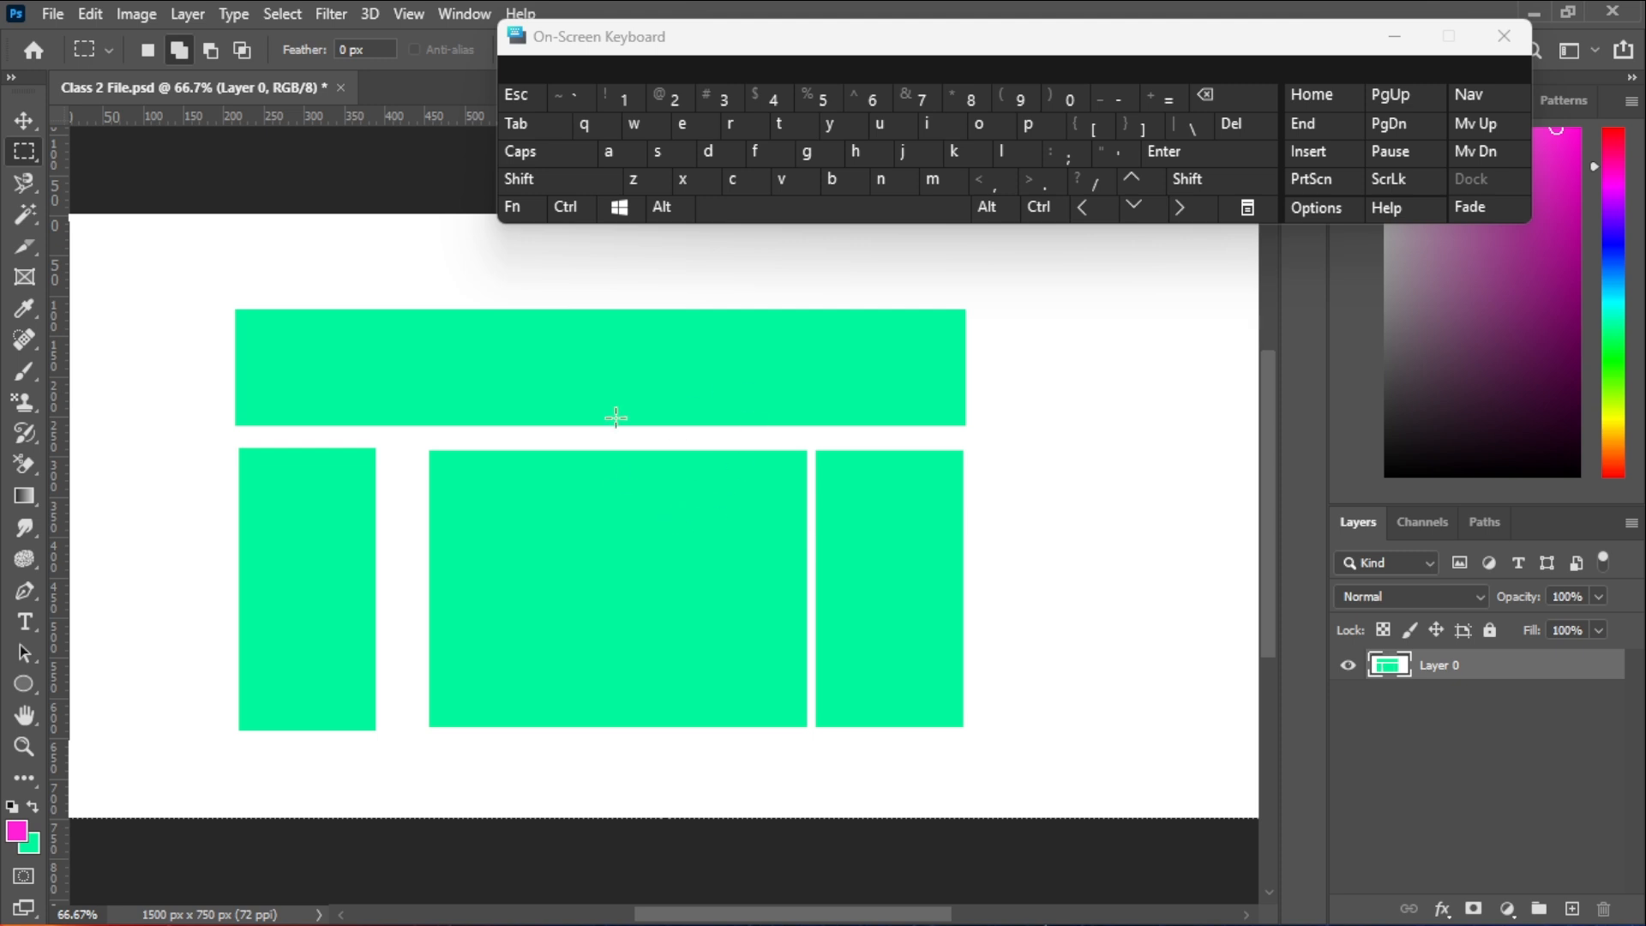
- Zoom out to 33.33% and back in to 66.67%, and minimize the On-Screen Keyboard
{"action": "key", "text": "alt"}
{"action": "left_click", "coordinate": [1105, 101]}
{"action": "left_click", "coordinate": [1106, 101]}
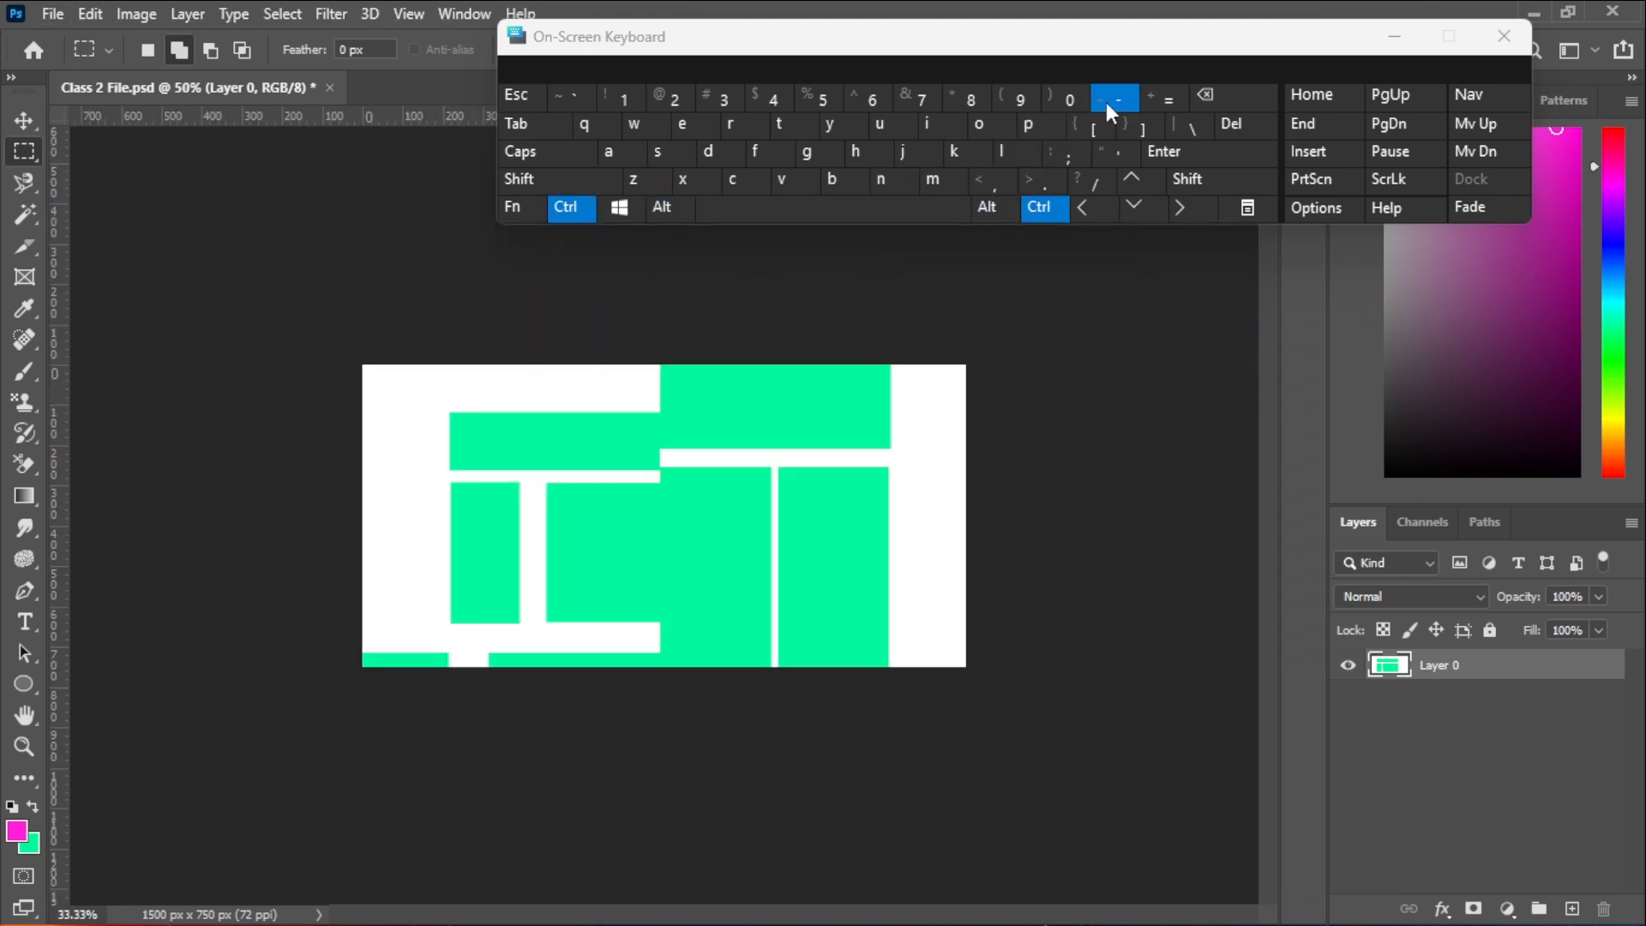
{"action": "left_click", "coordinate": [1164, 99]}
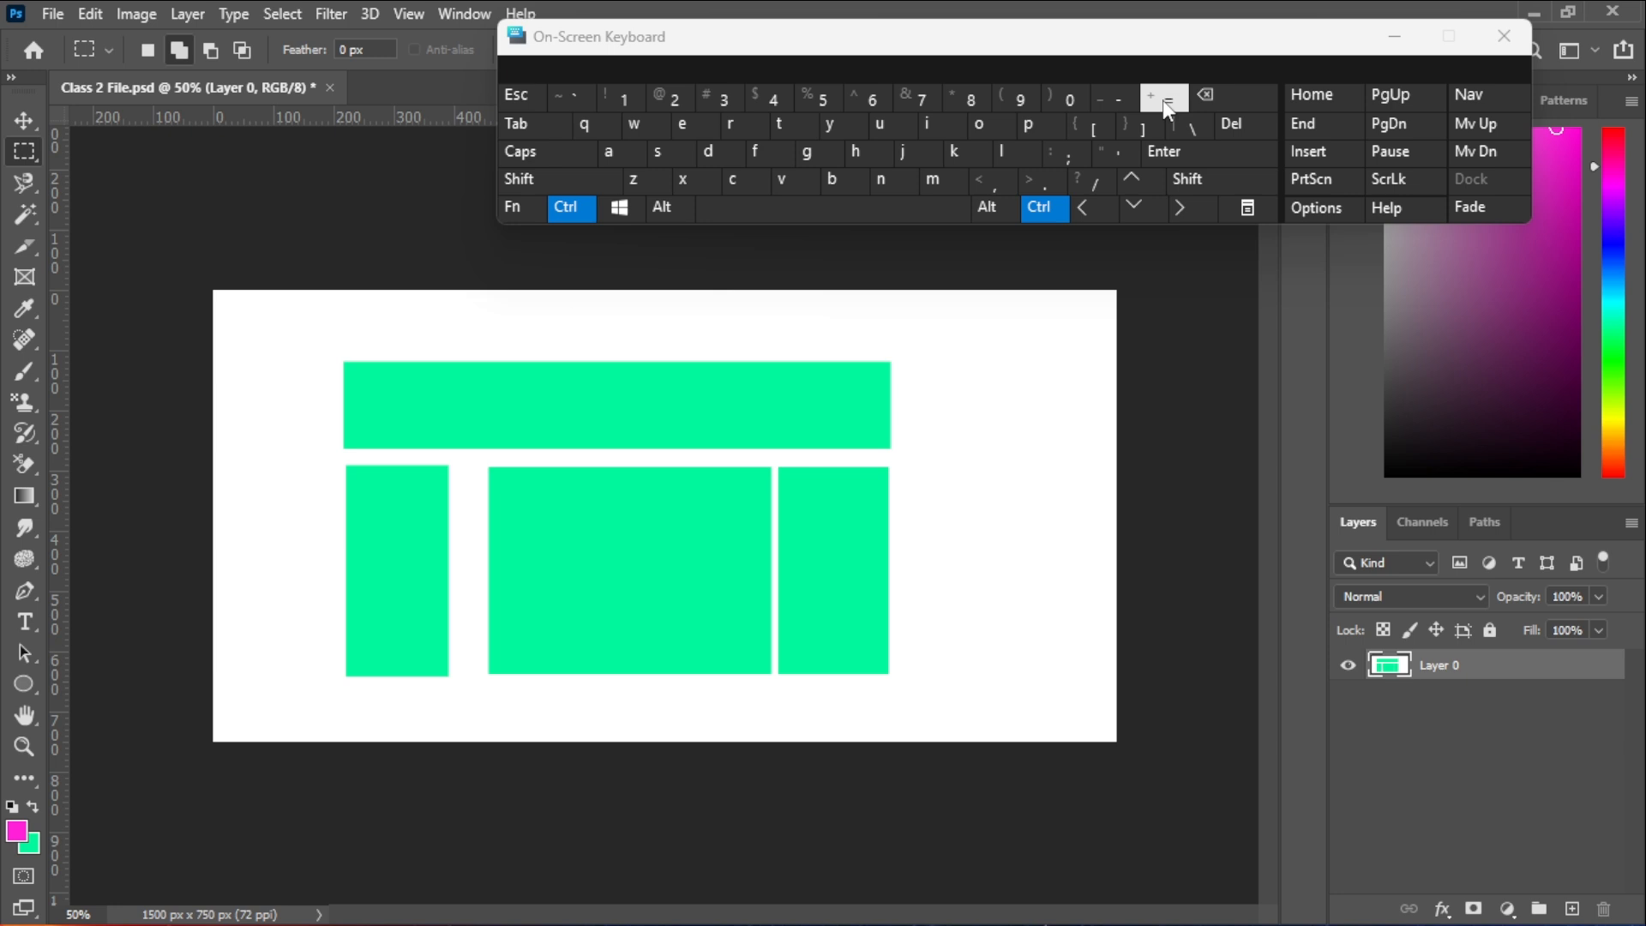
{"action": "left_click", "coordinate": [1163, 100]}
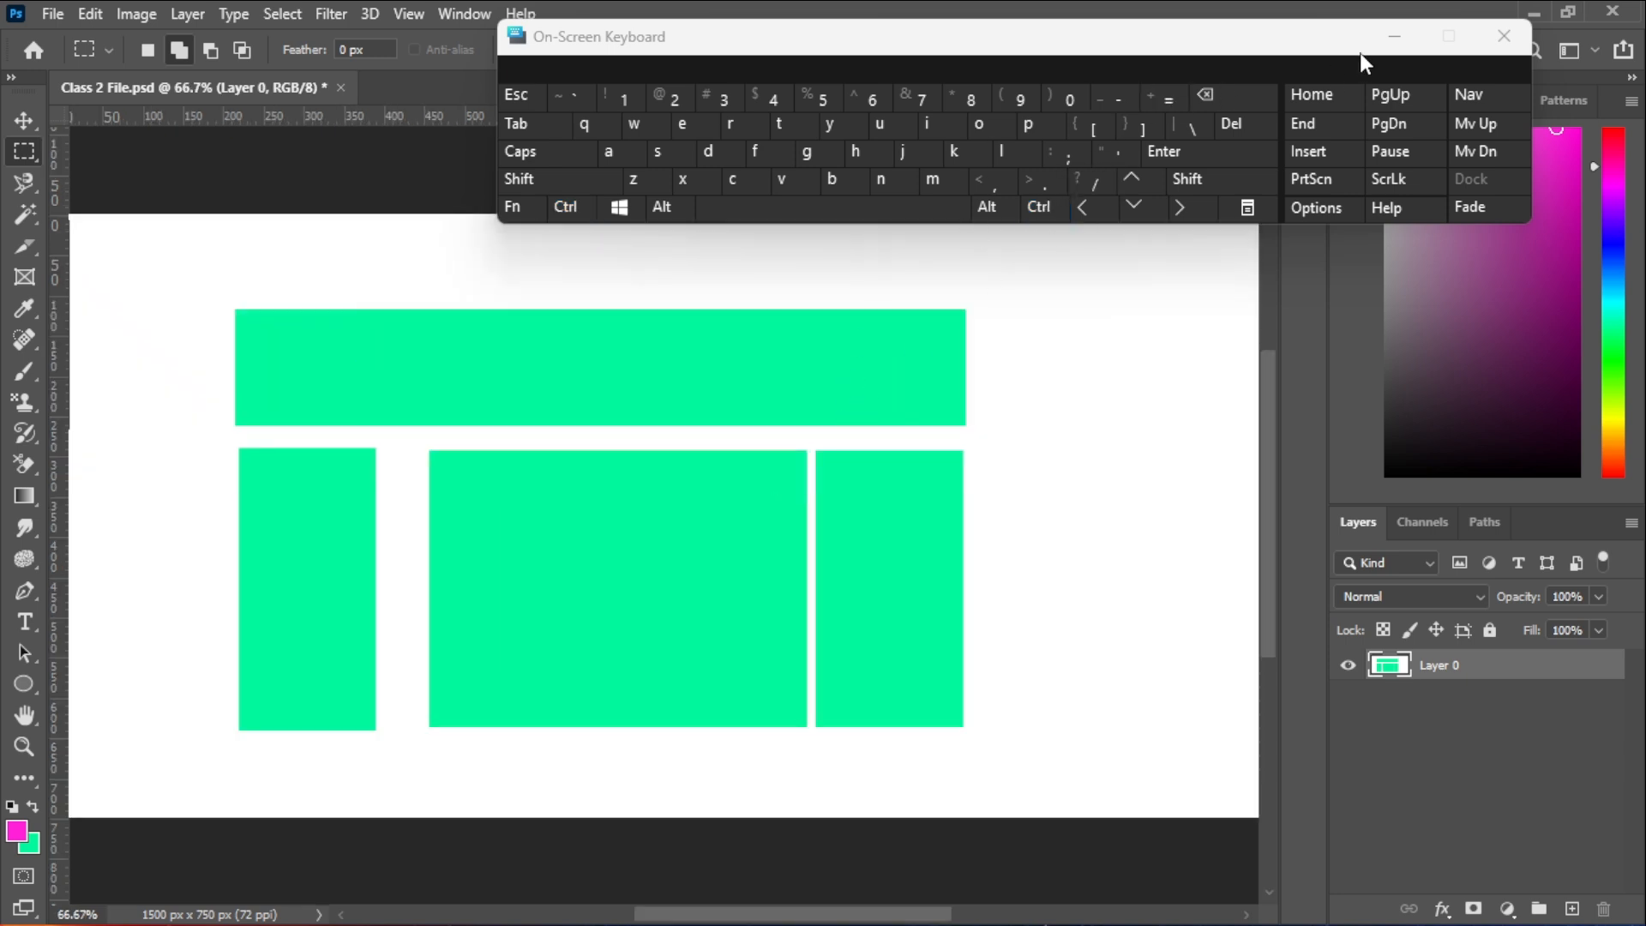
{"action": "left_click", "coordinate": [1394, 36]}
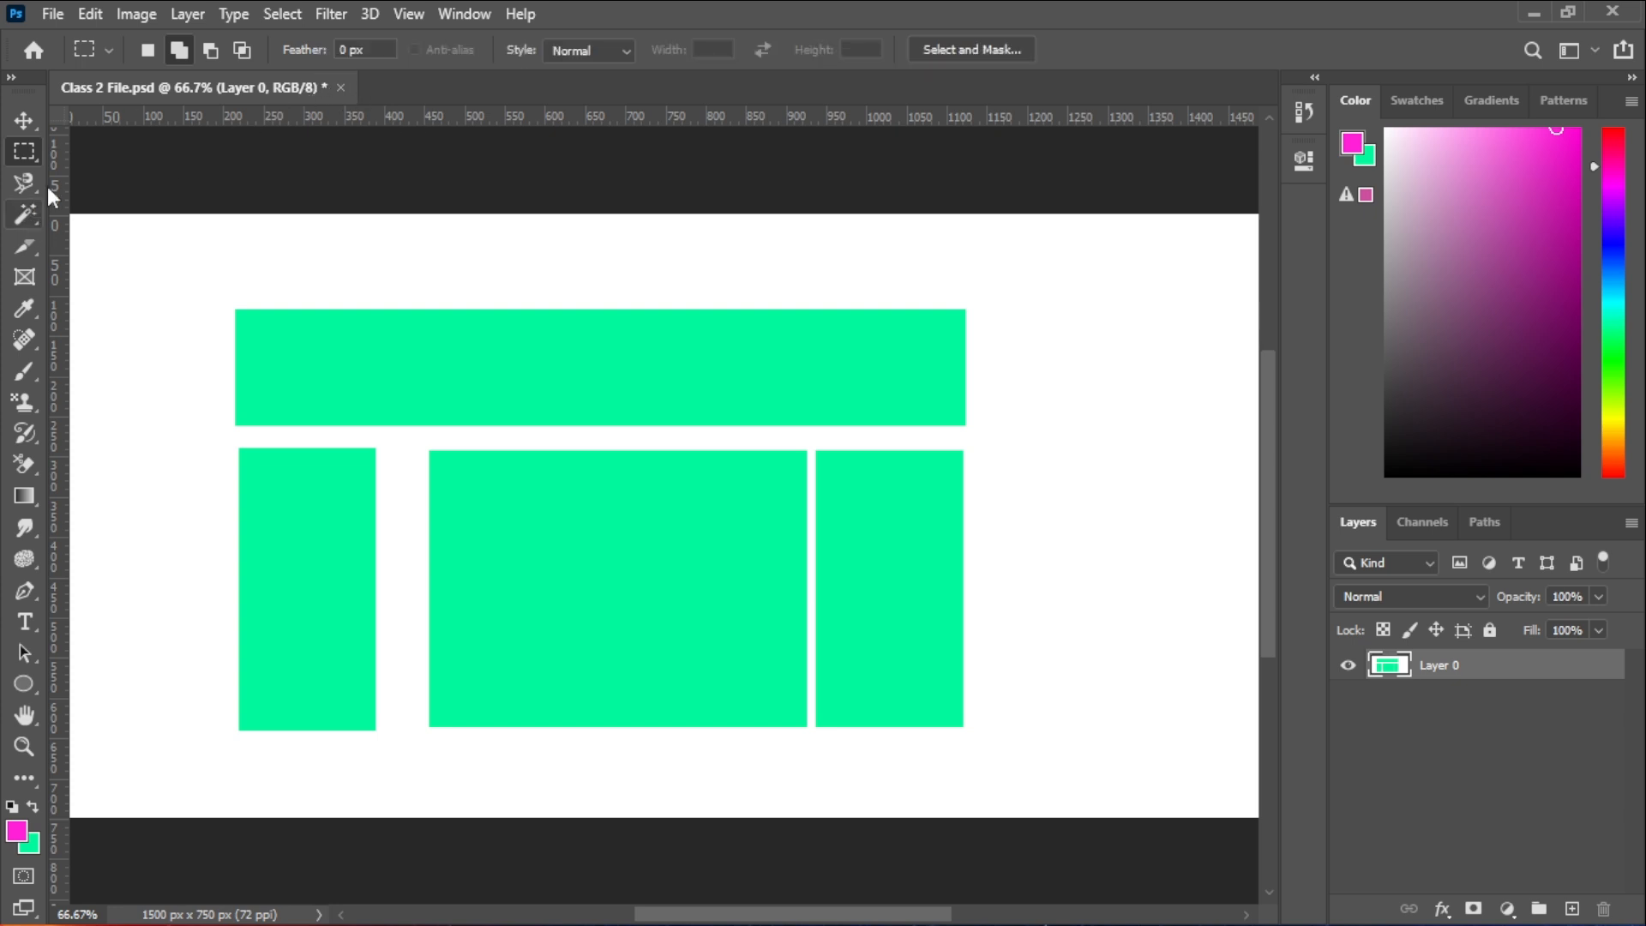
- Switch to the Move tool, and zoom in to 100%, out to 33.33% and back to 66.67%, leaving the layer deselected
{"action": "left_click", "coordinate": [34, 126]}
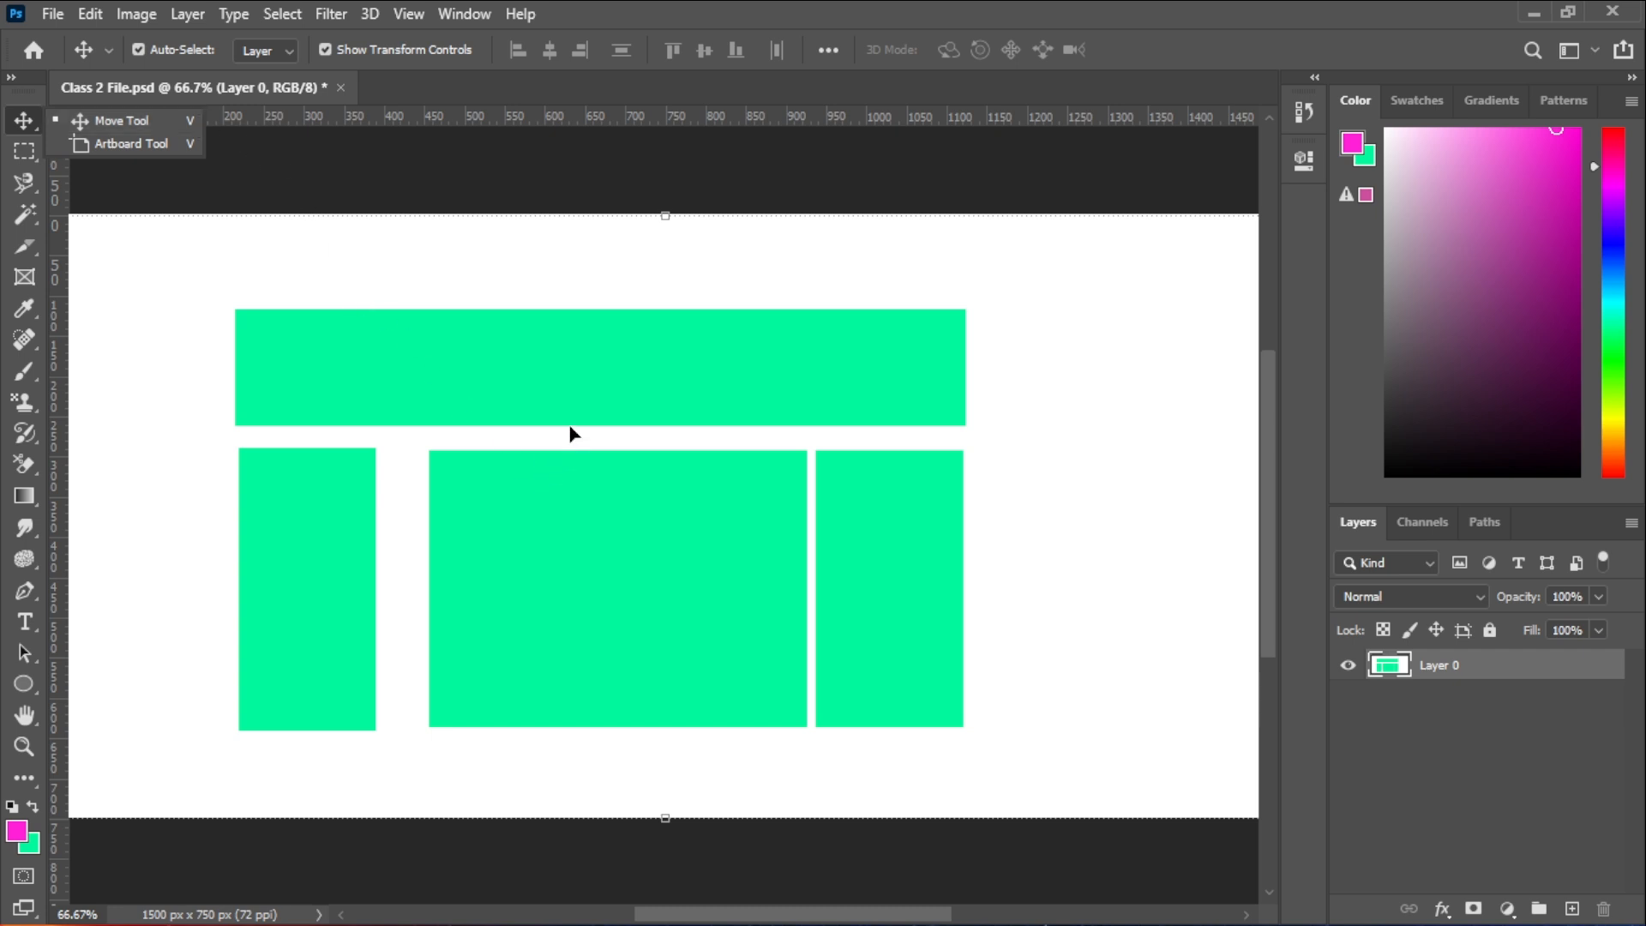
{"action": "key", "text": "ctrl+plus"}
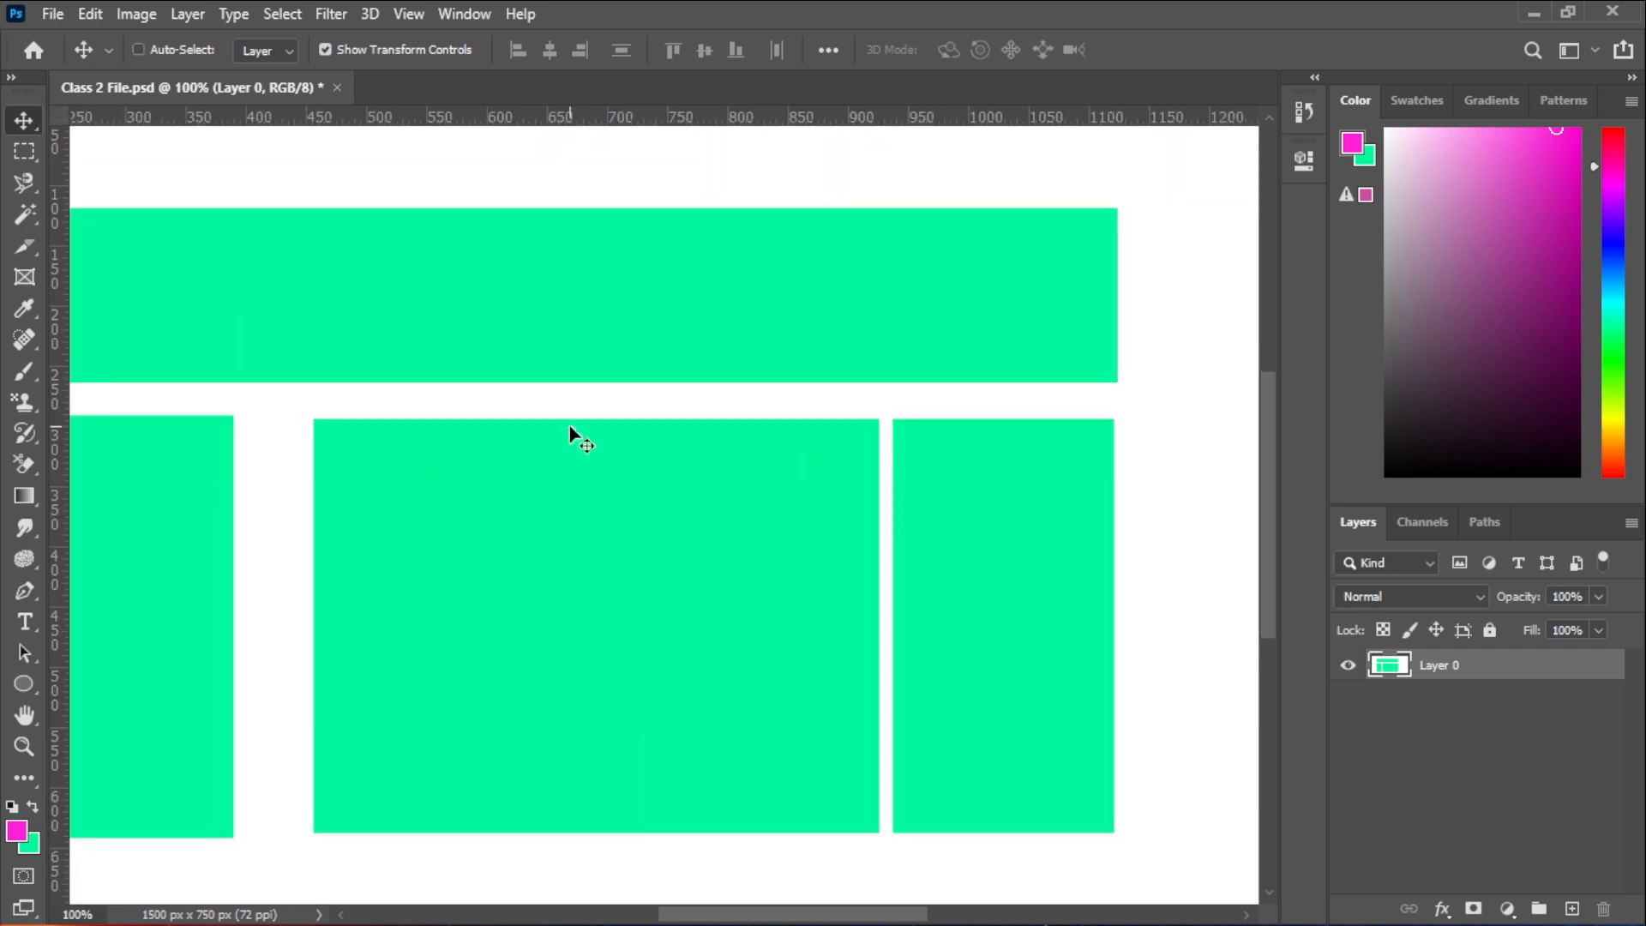
{"action": "key", "text": "ctrl+minus"}
{"action": "key", "text": "ctrl+minus"}
{"action": "key", "text": "ctrl+minus"}
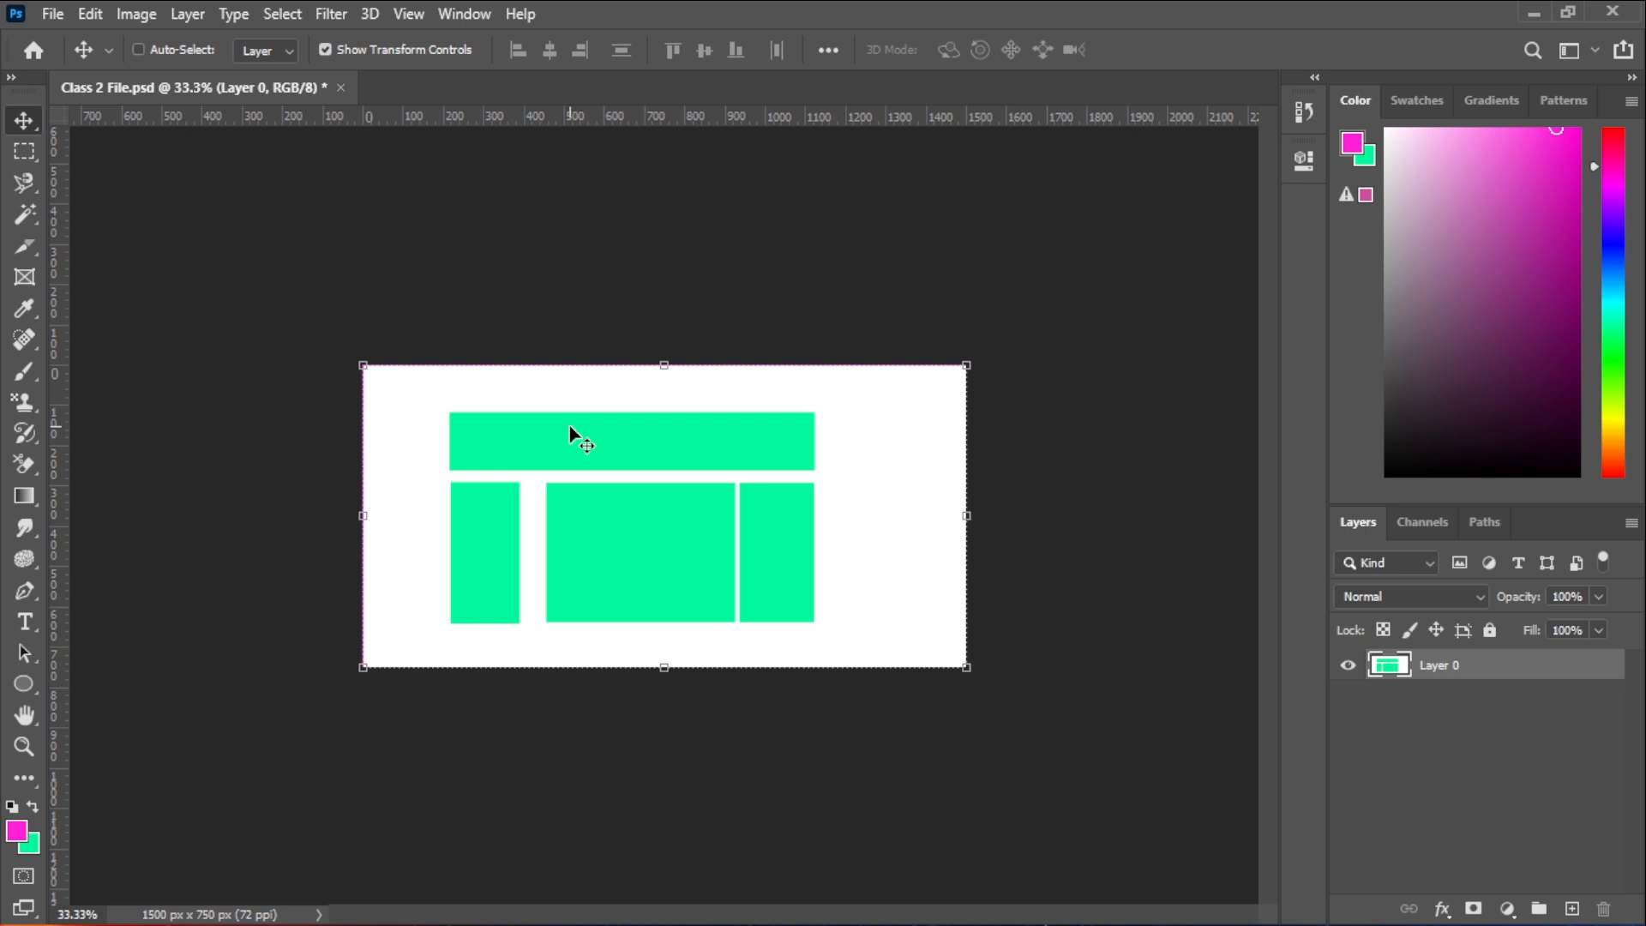
{"action": "key", "text": "ctrl+plus"}
{"action": "key", "text": "ctrl+plus"}
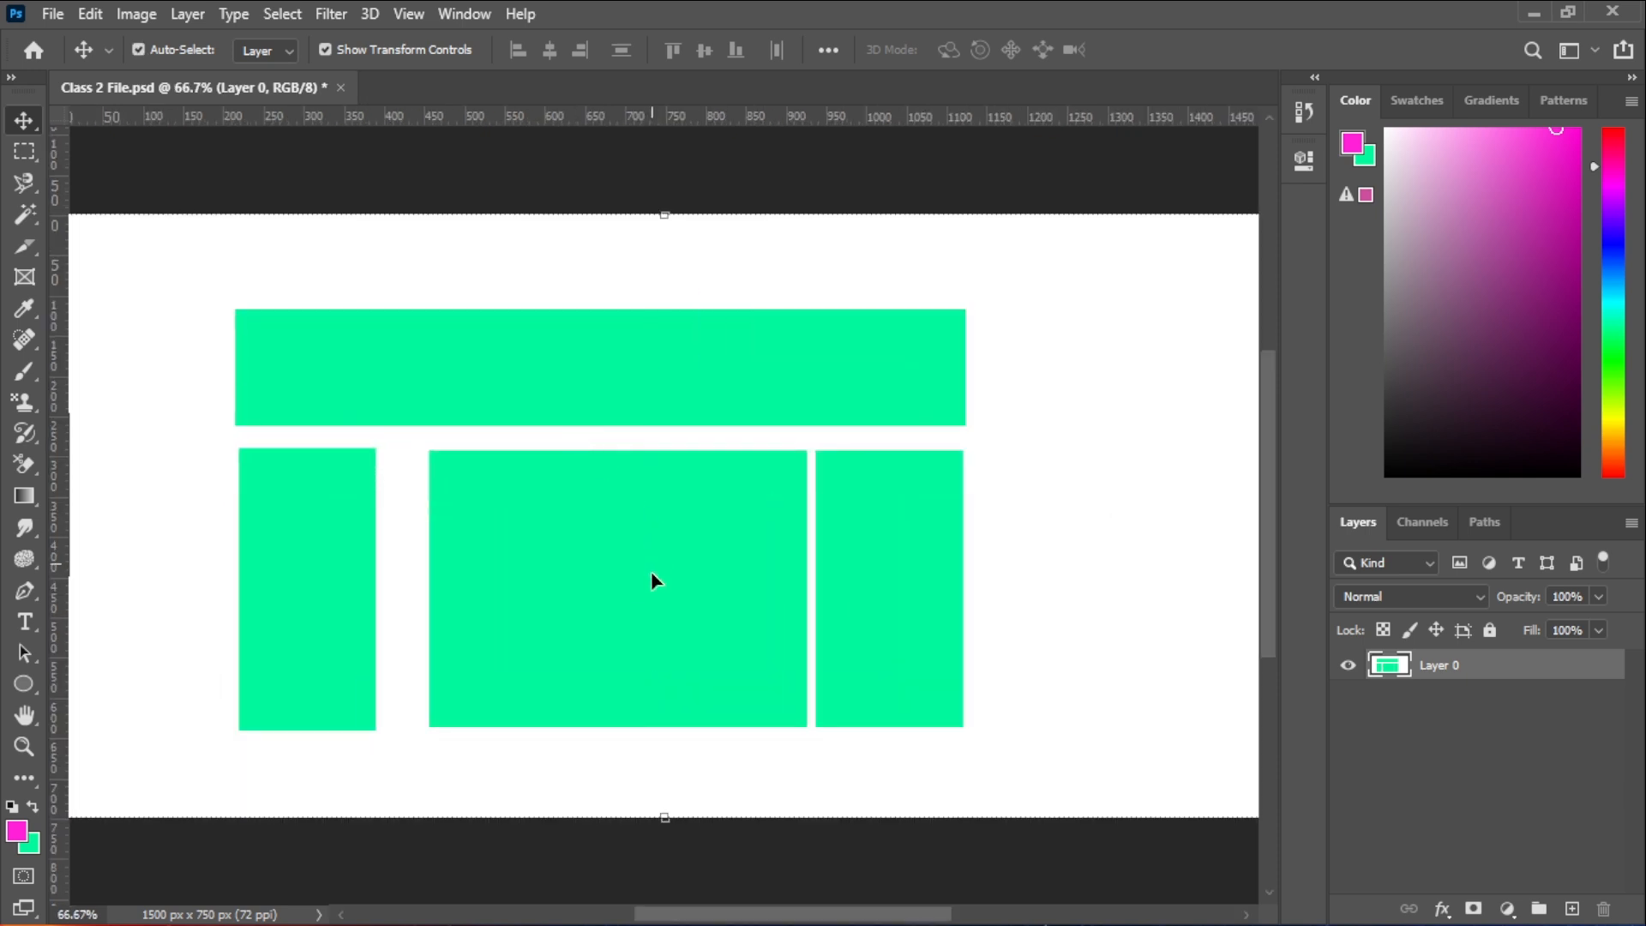
{"action": "left_click", "coordinate": [671, 853]}
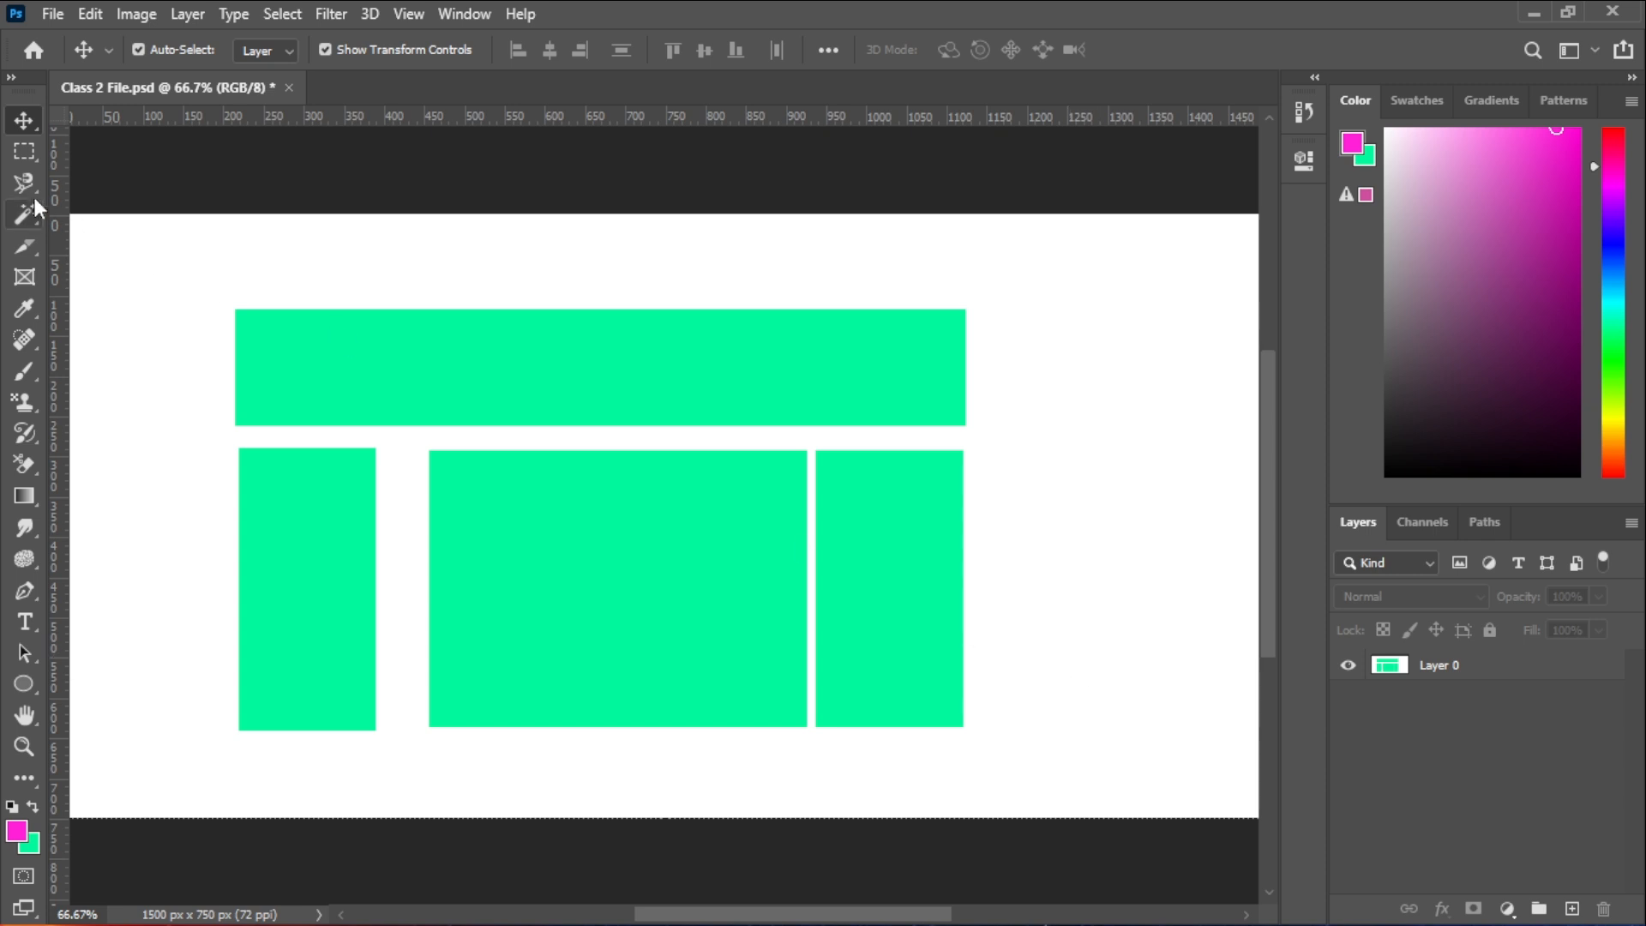
- Draw a rectangular marquee about 1500 by 95 px along the canvas's upper edge and fill it with foreground magenta on Layer 0
{"action": "left_click", "coordinate": [33, 151]}
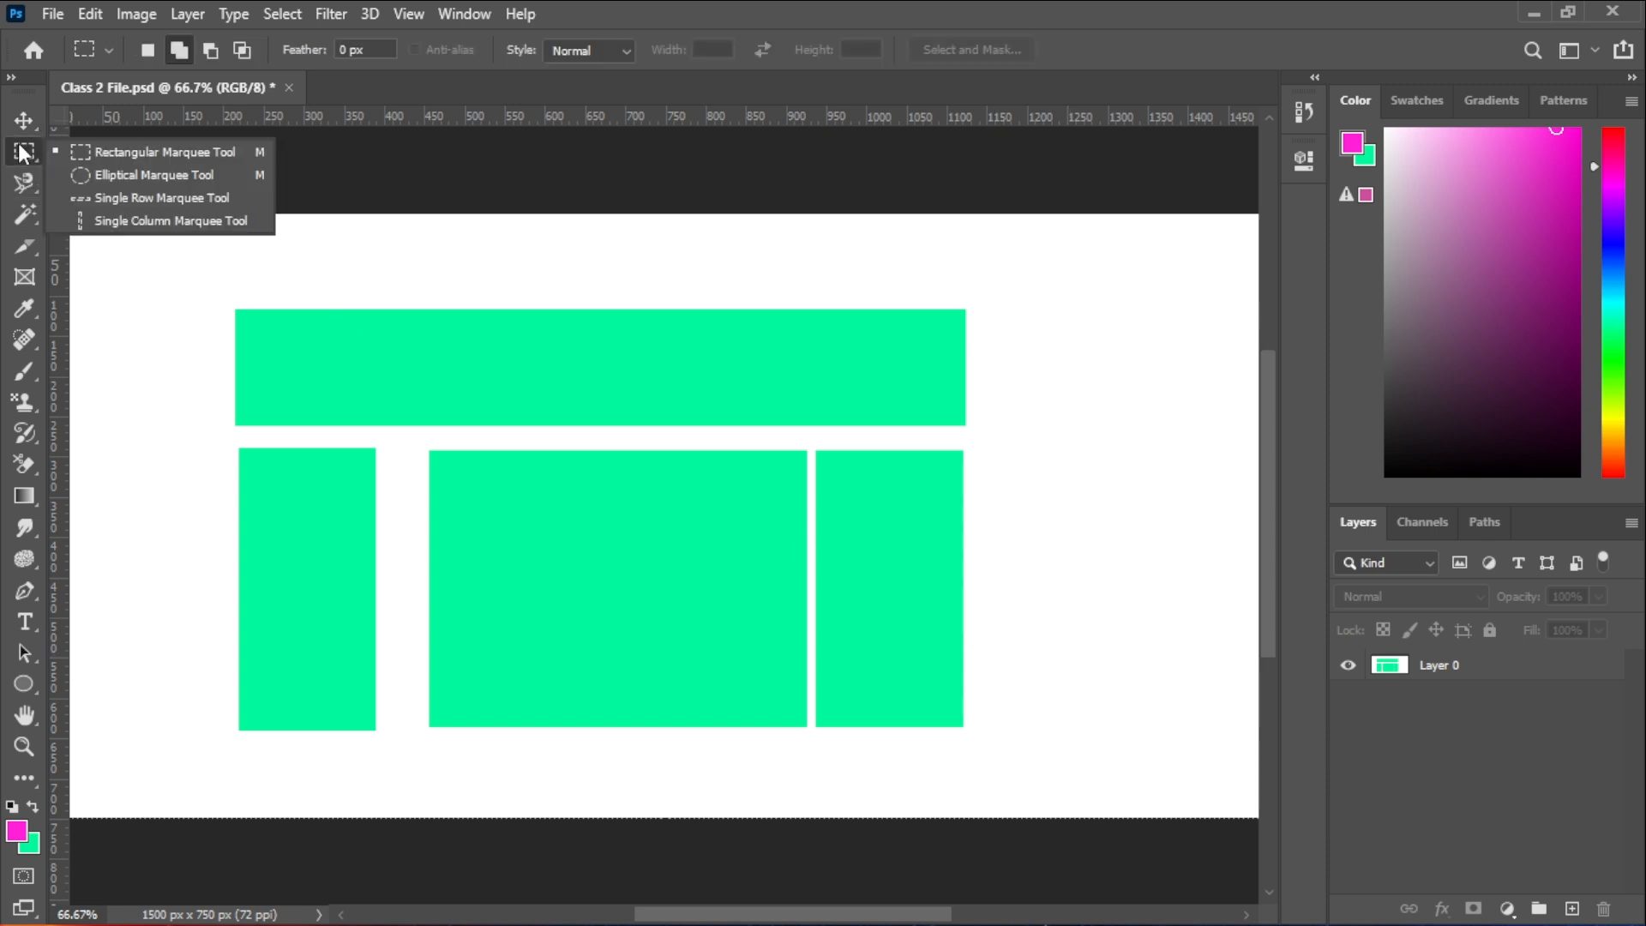
{"action": "left_click", "coordinate": [151, 153]}
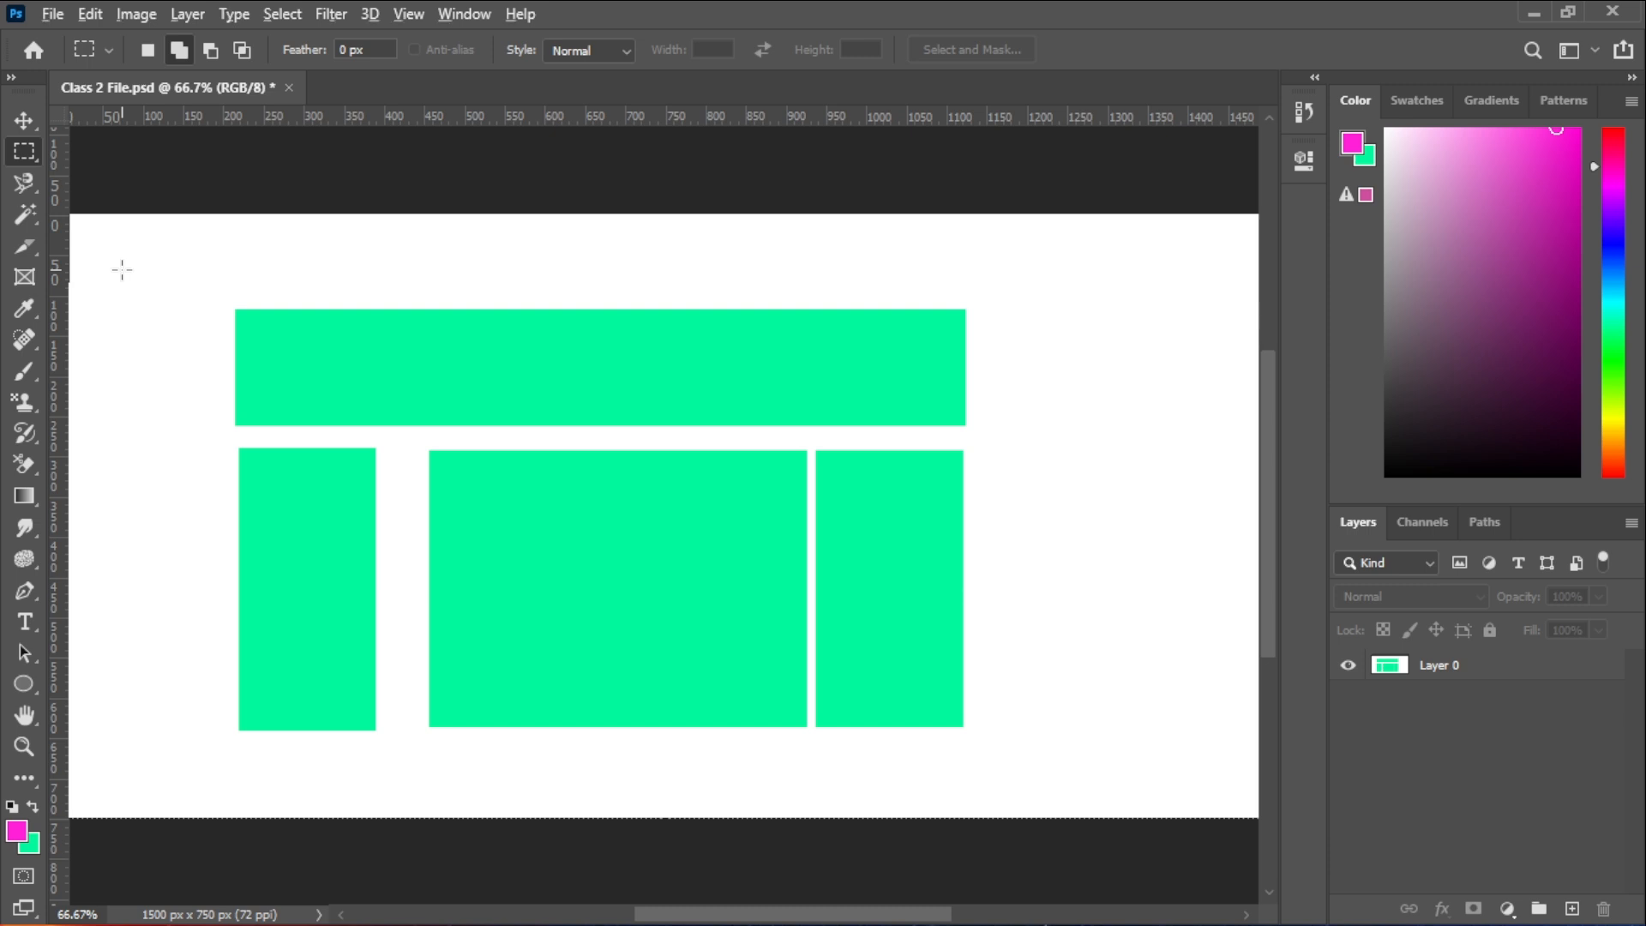
{"action": "scroll", "coordinate": [122, 270], "scroll_direction": "down", "scroll_amount": 1}
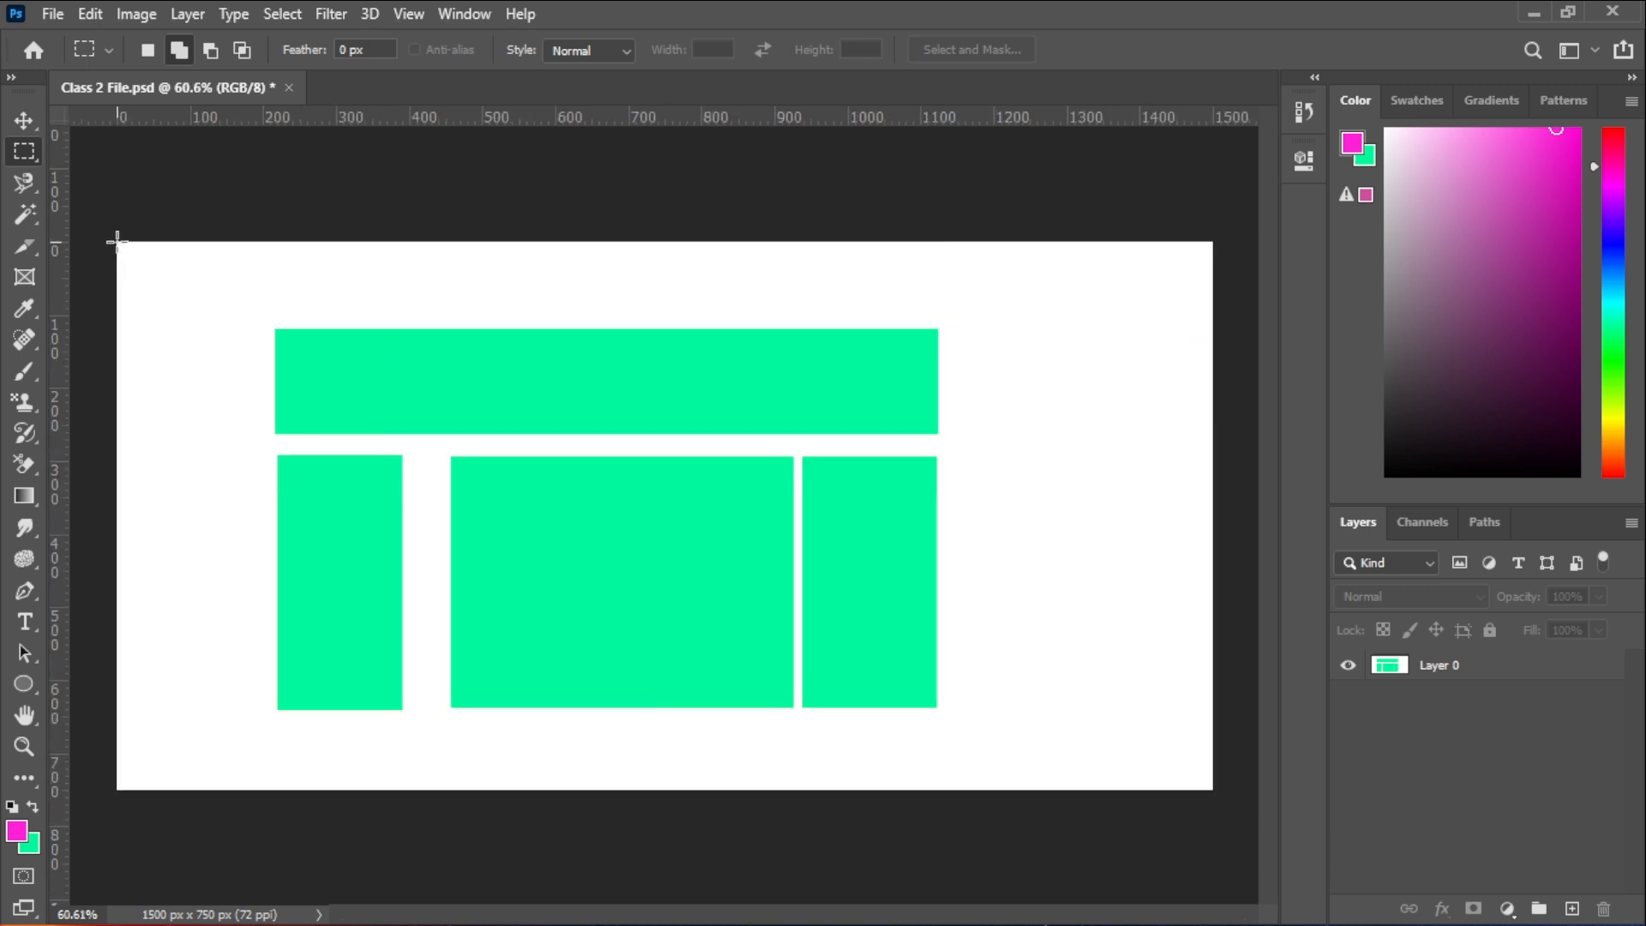
{"action": "left_click_drag", "start_coordinate": [118, 242], "coordinate": [659, 303]}
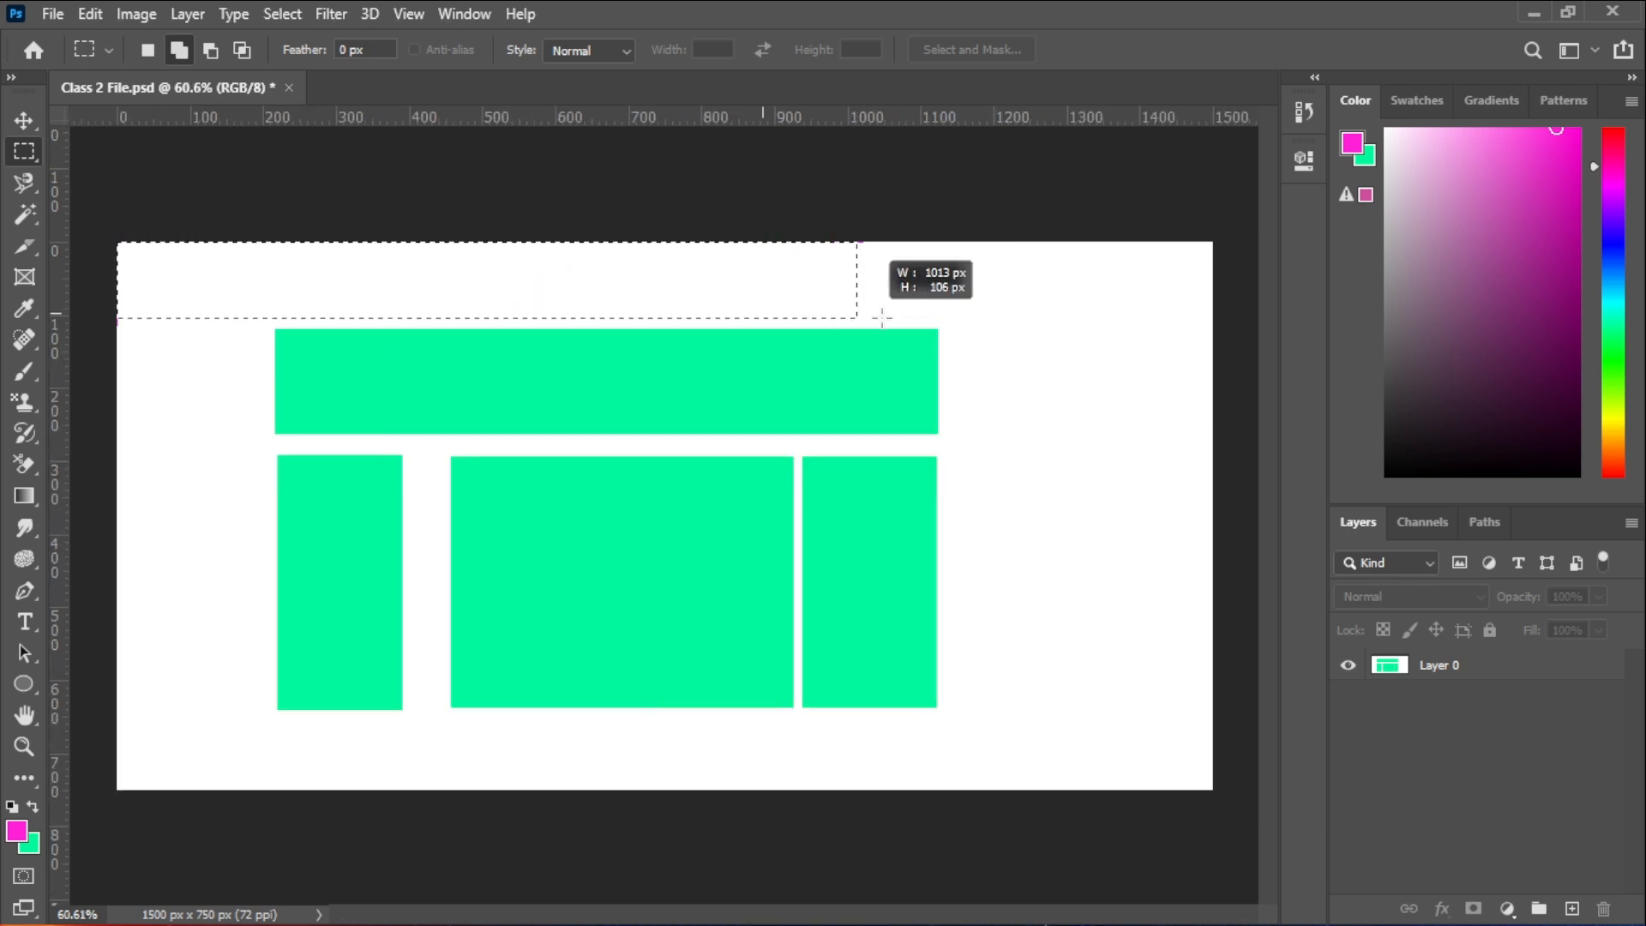
{"action": "left_click_drag", "start_coordinate": [881, 317], "coordinate": [1216, 307]}
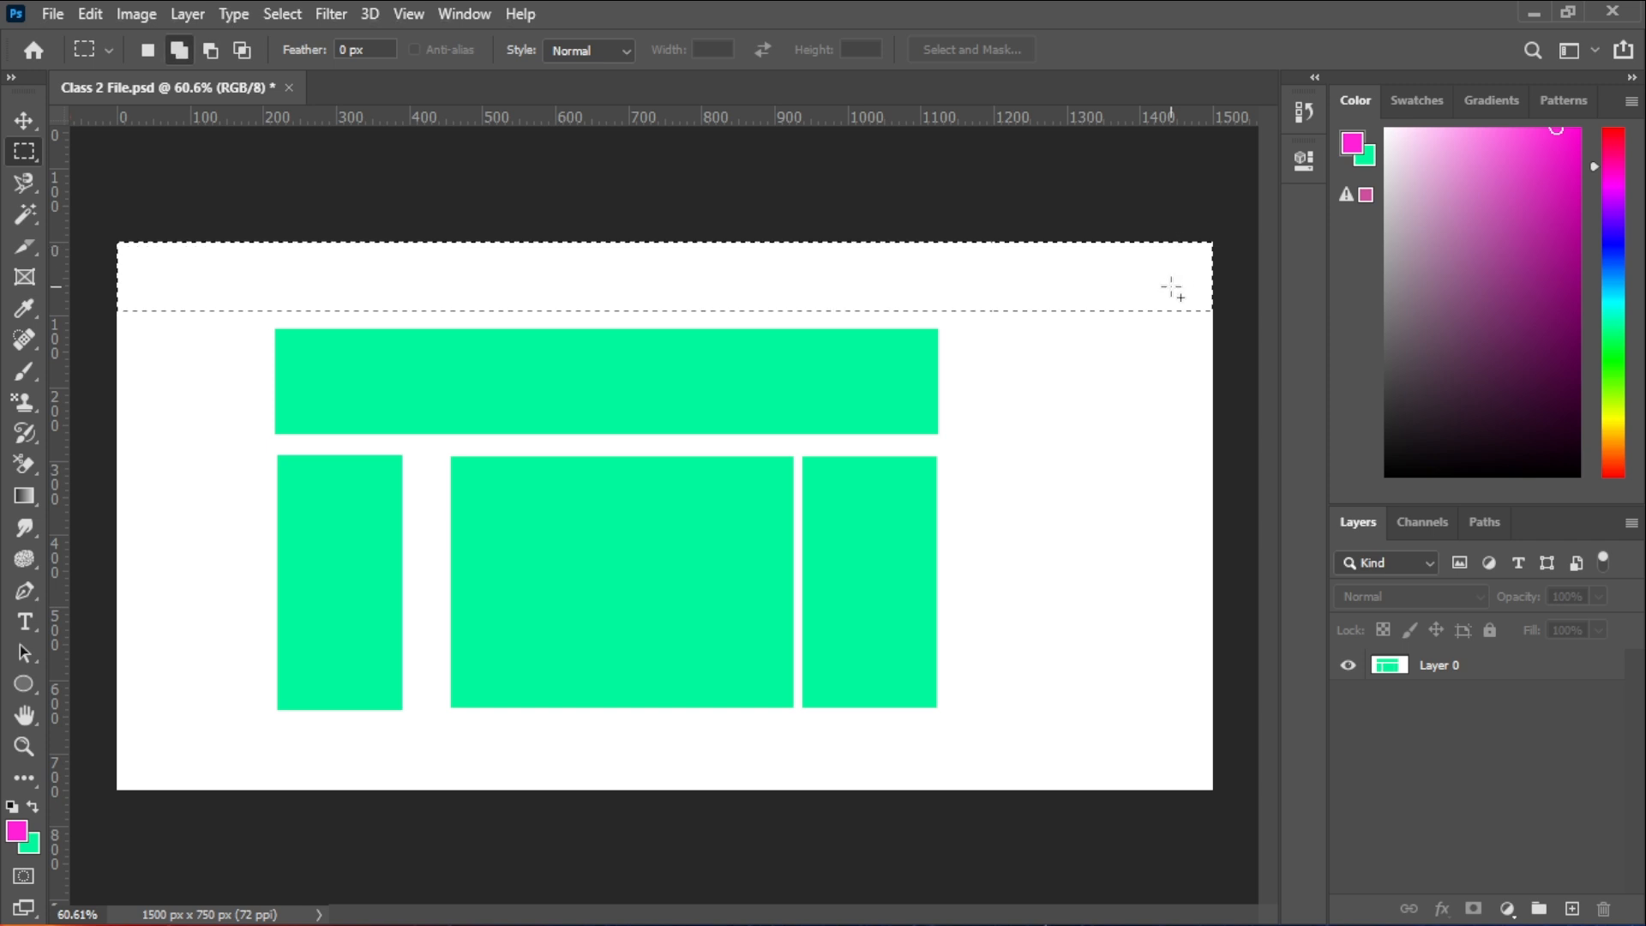
{"action": "left_click", "coordinate": [1486, 679]}
{"action": "key", "text": "alt+BackSpace"}
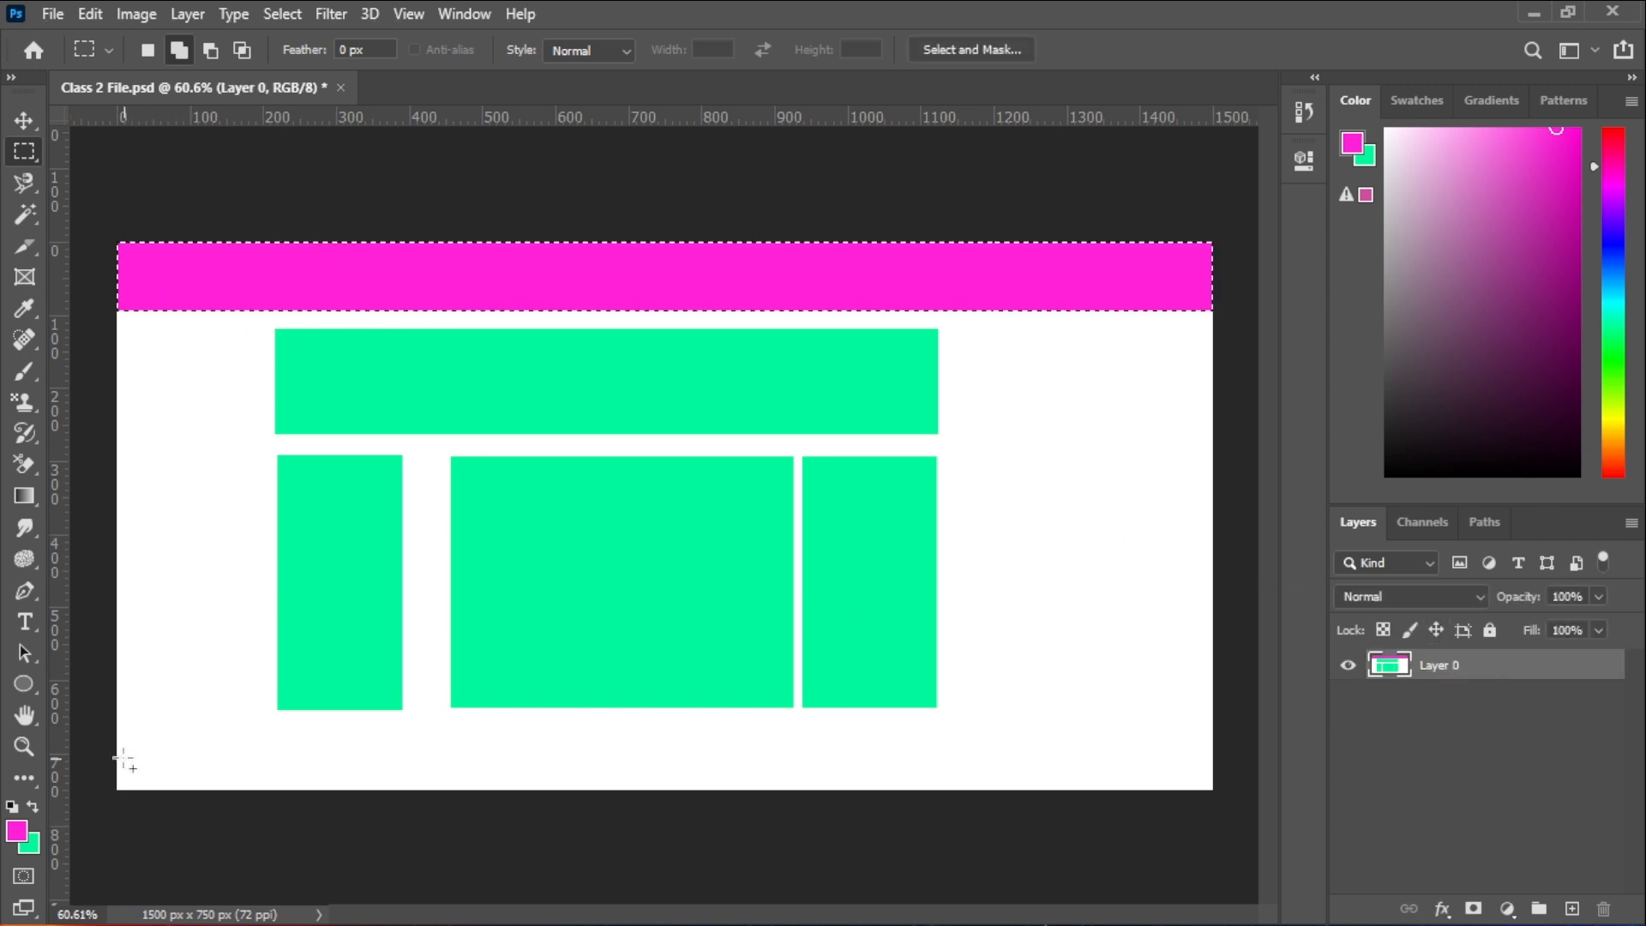
- Fill a full-width strip about 55 px high along the canvas's lower edge with foreground magenta, and deselect
{"action": "left_click_drag", "start_coordinate": [122, 750], "coordinate": [1215, 797]}
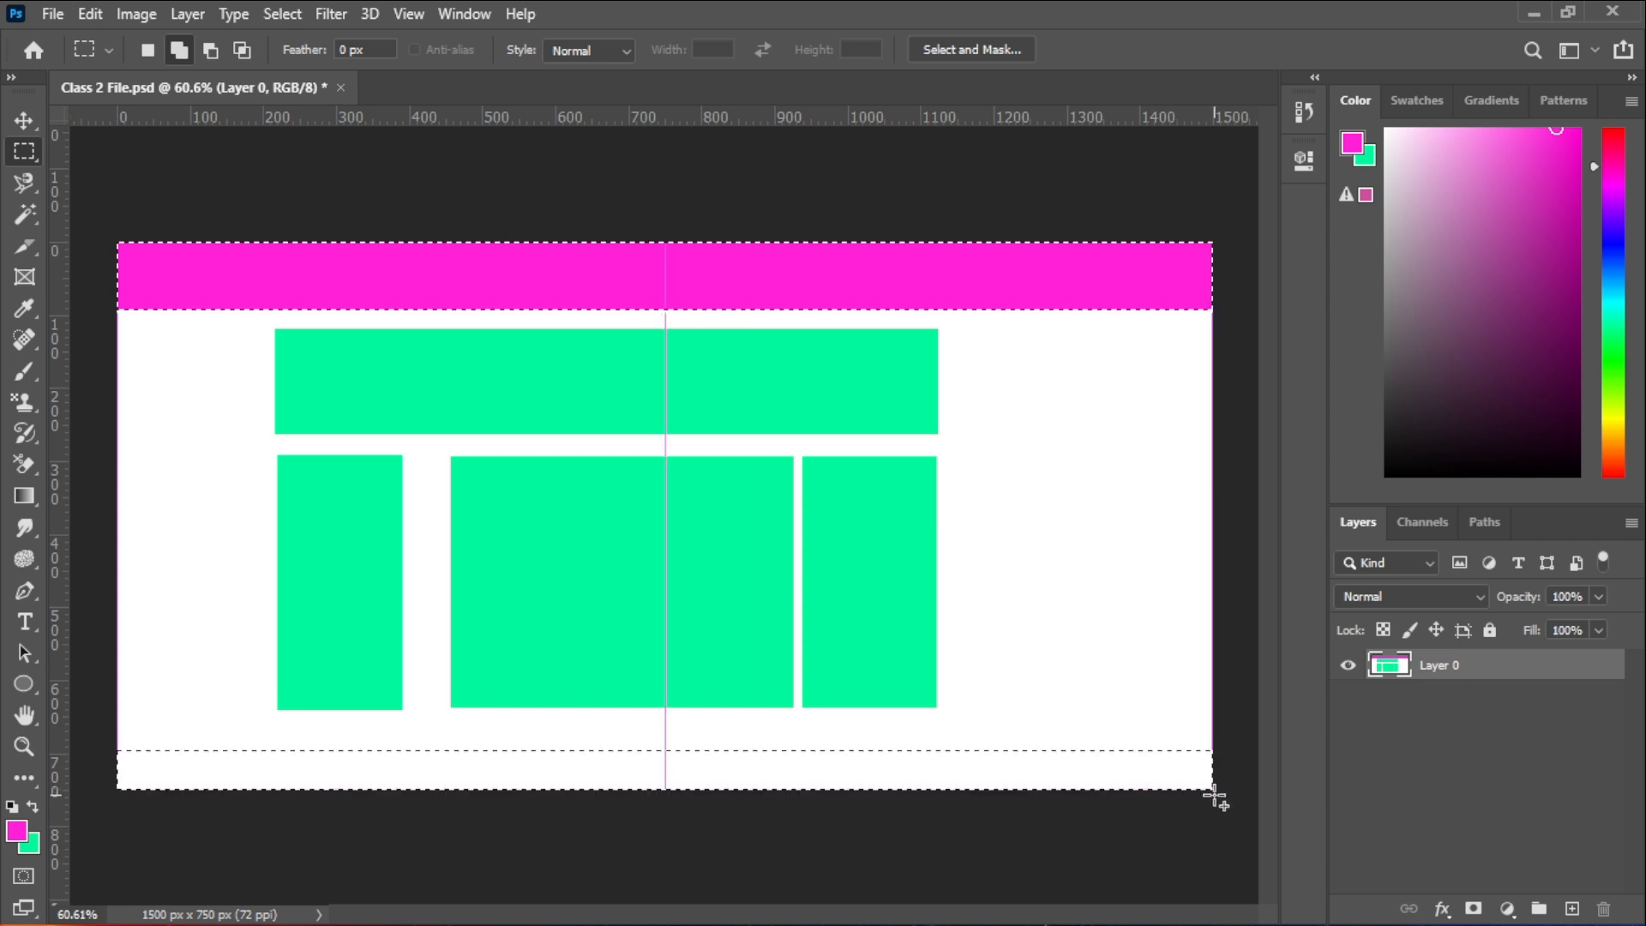
{"action": "key", "text": "alt+BackSpace"}
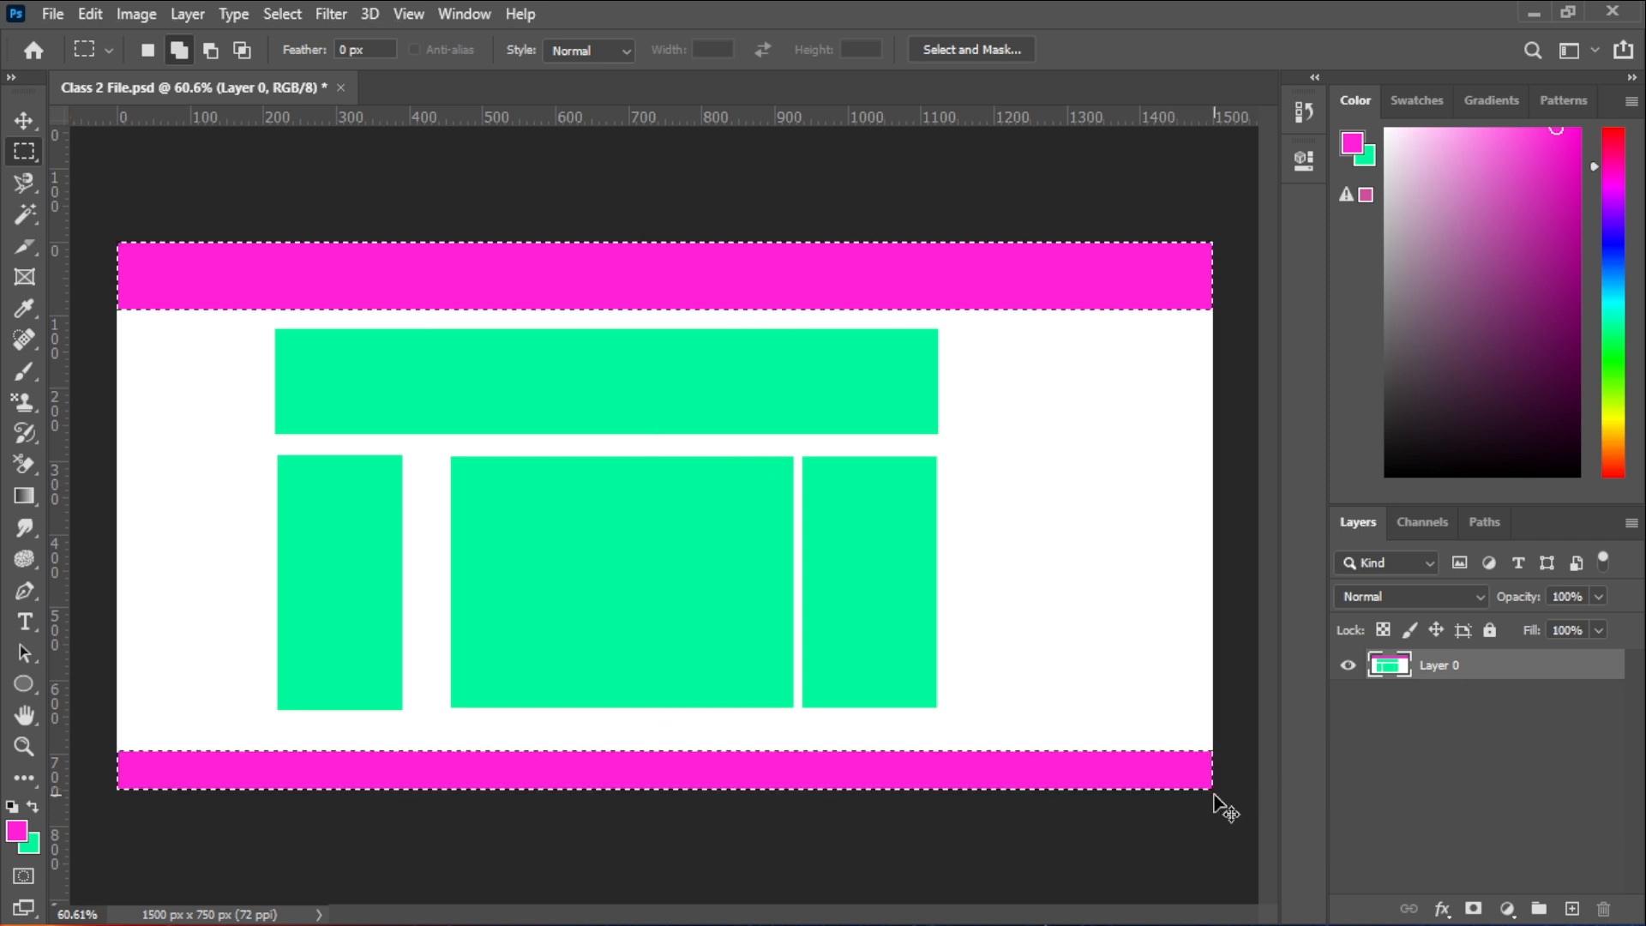
{"action": "key", "text": "ctrl+d"}
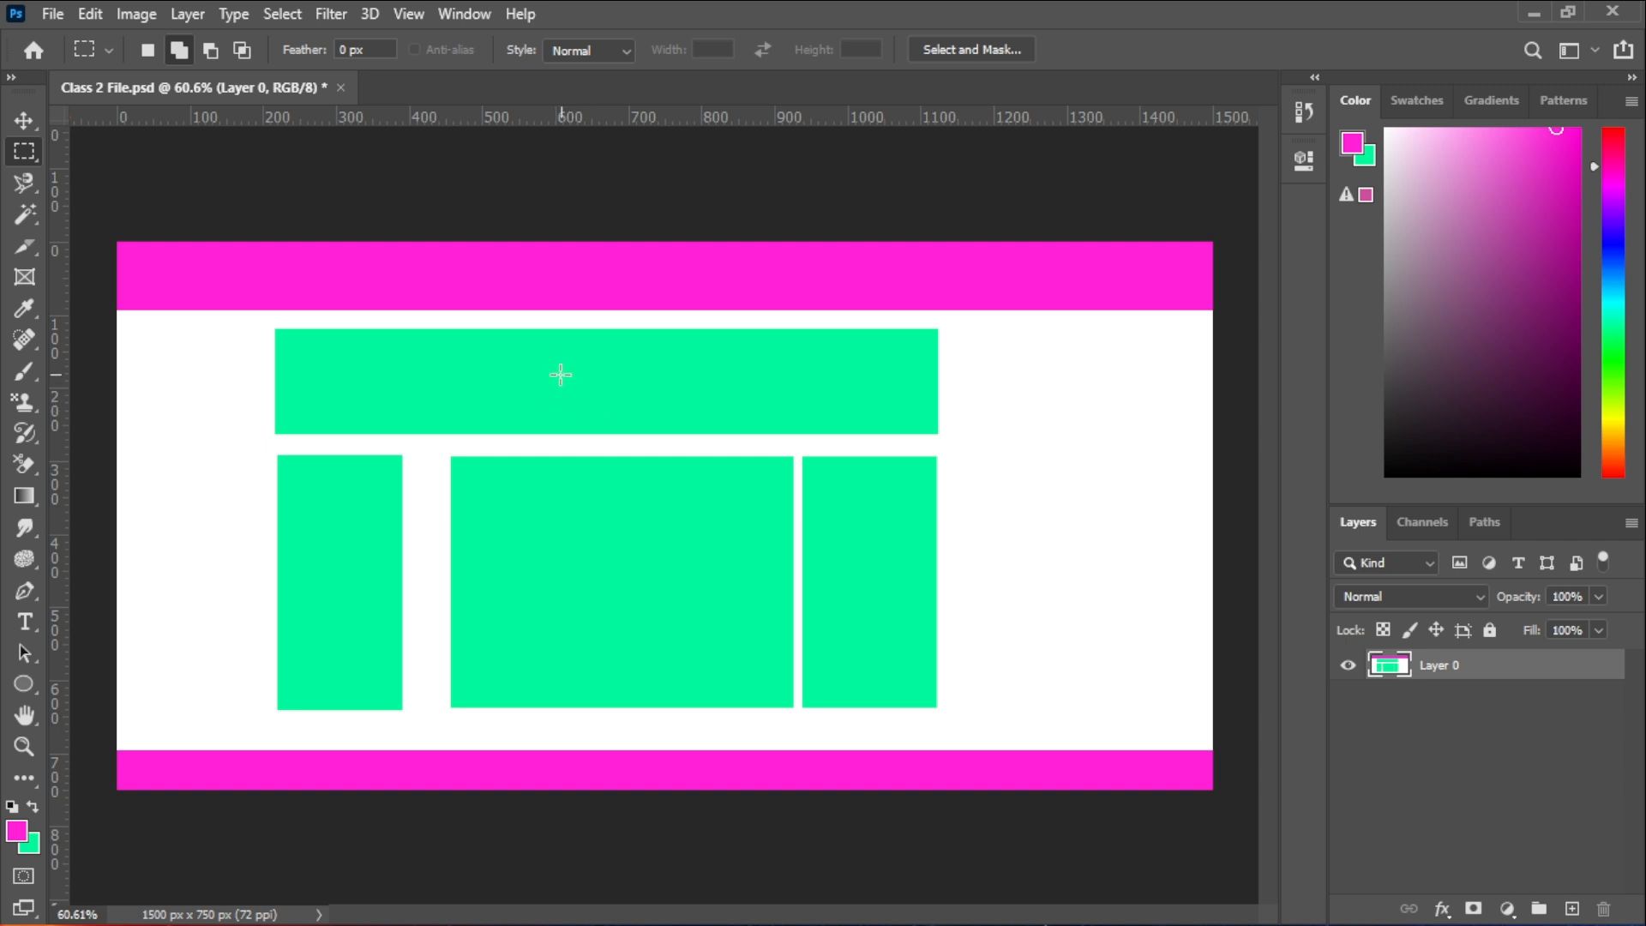
- Use the On-Screen Keyboard to switch to the Move tool and save Class 2 File.psd
{"action": "mouse_move", "coordinate": [1088, 912]}
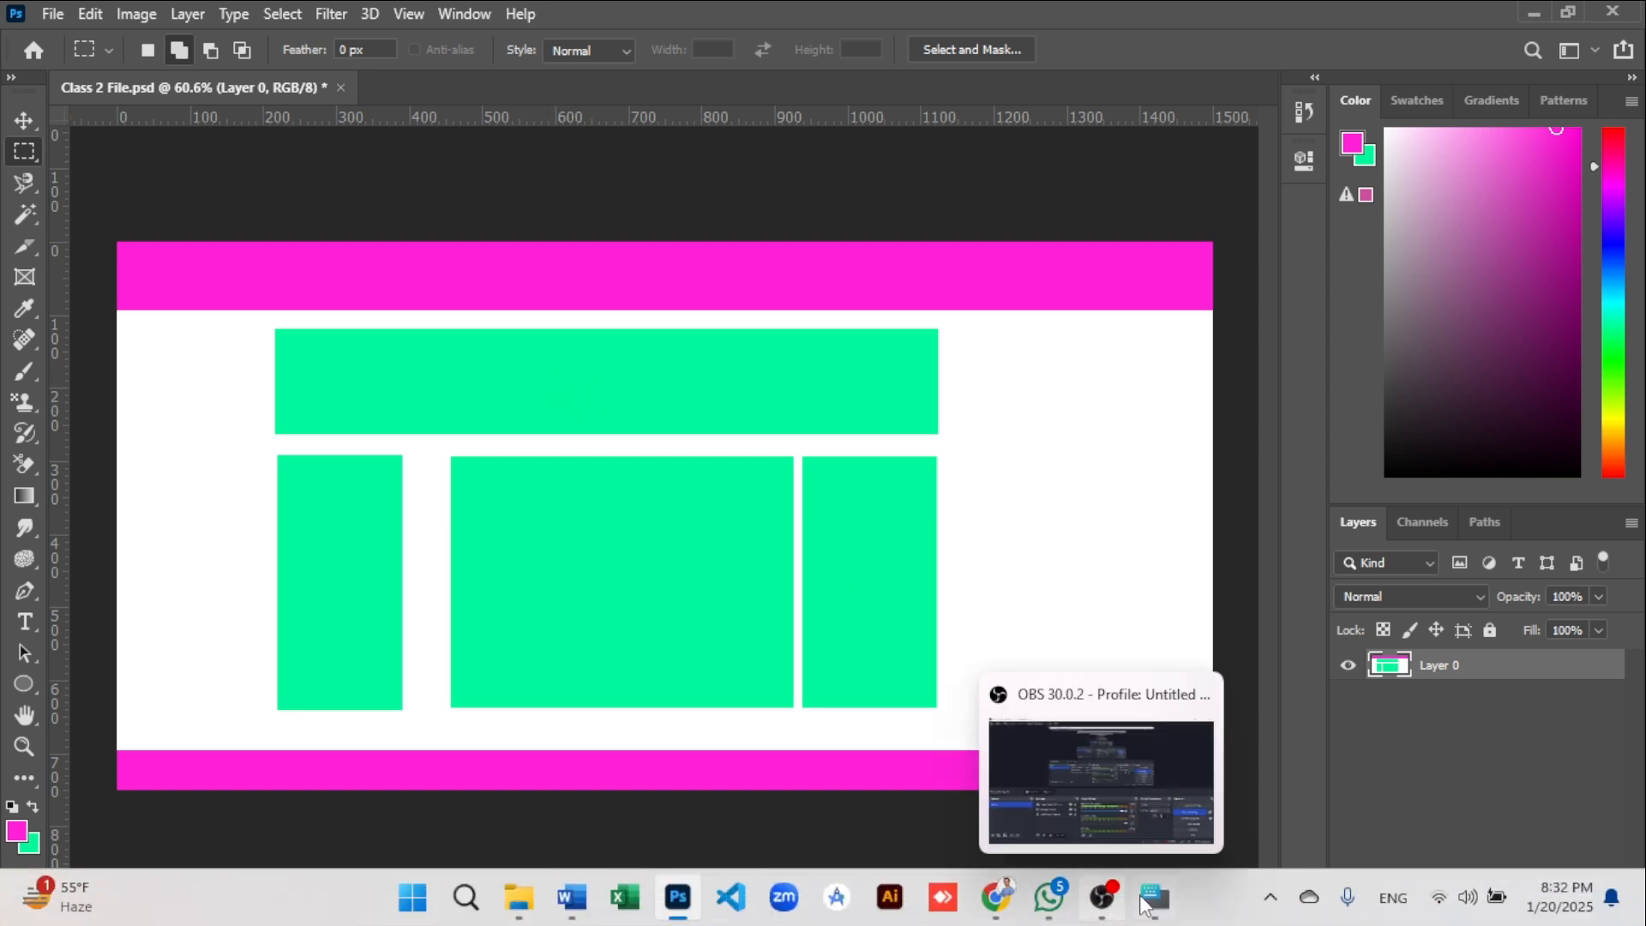
{"action": "left_click", "coordinate": [1153, 900]}
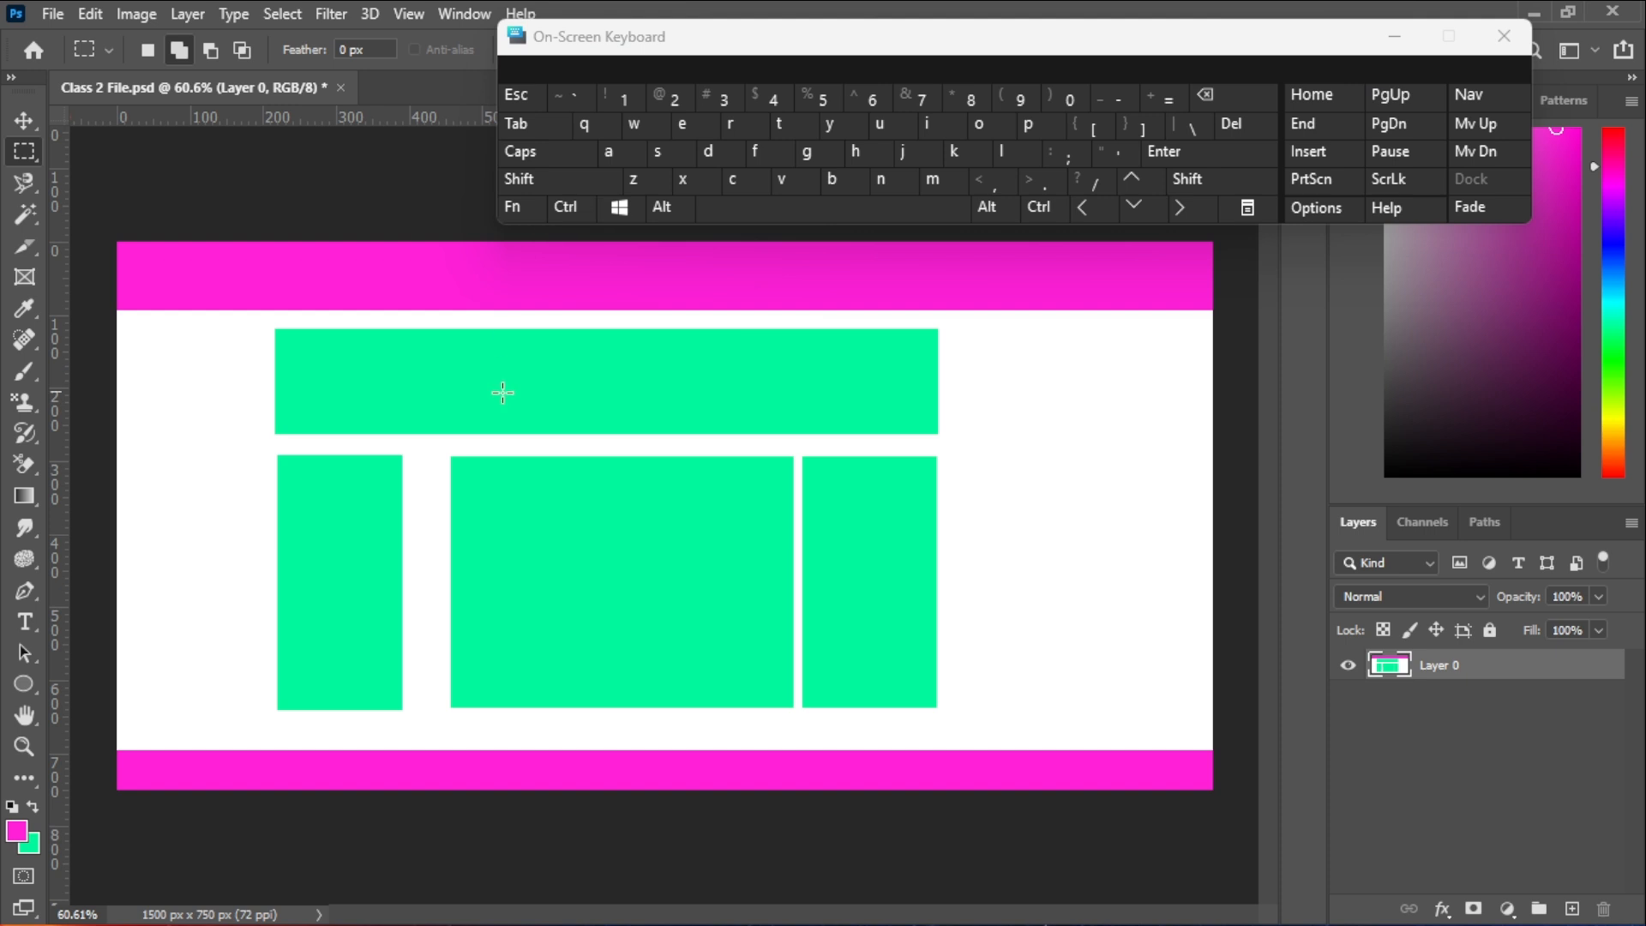
{"action": "left_click", "coordinate": [782, 180]}
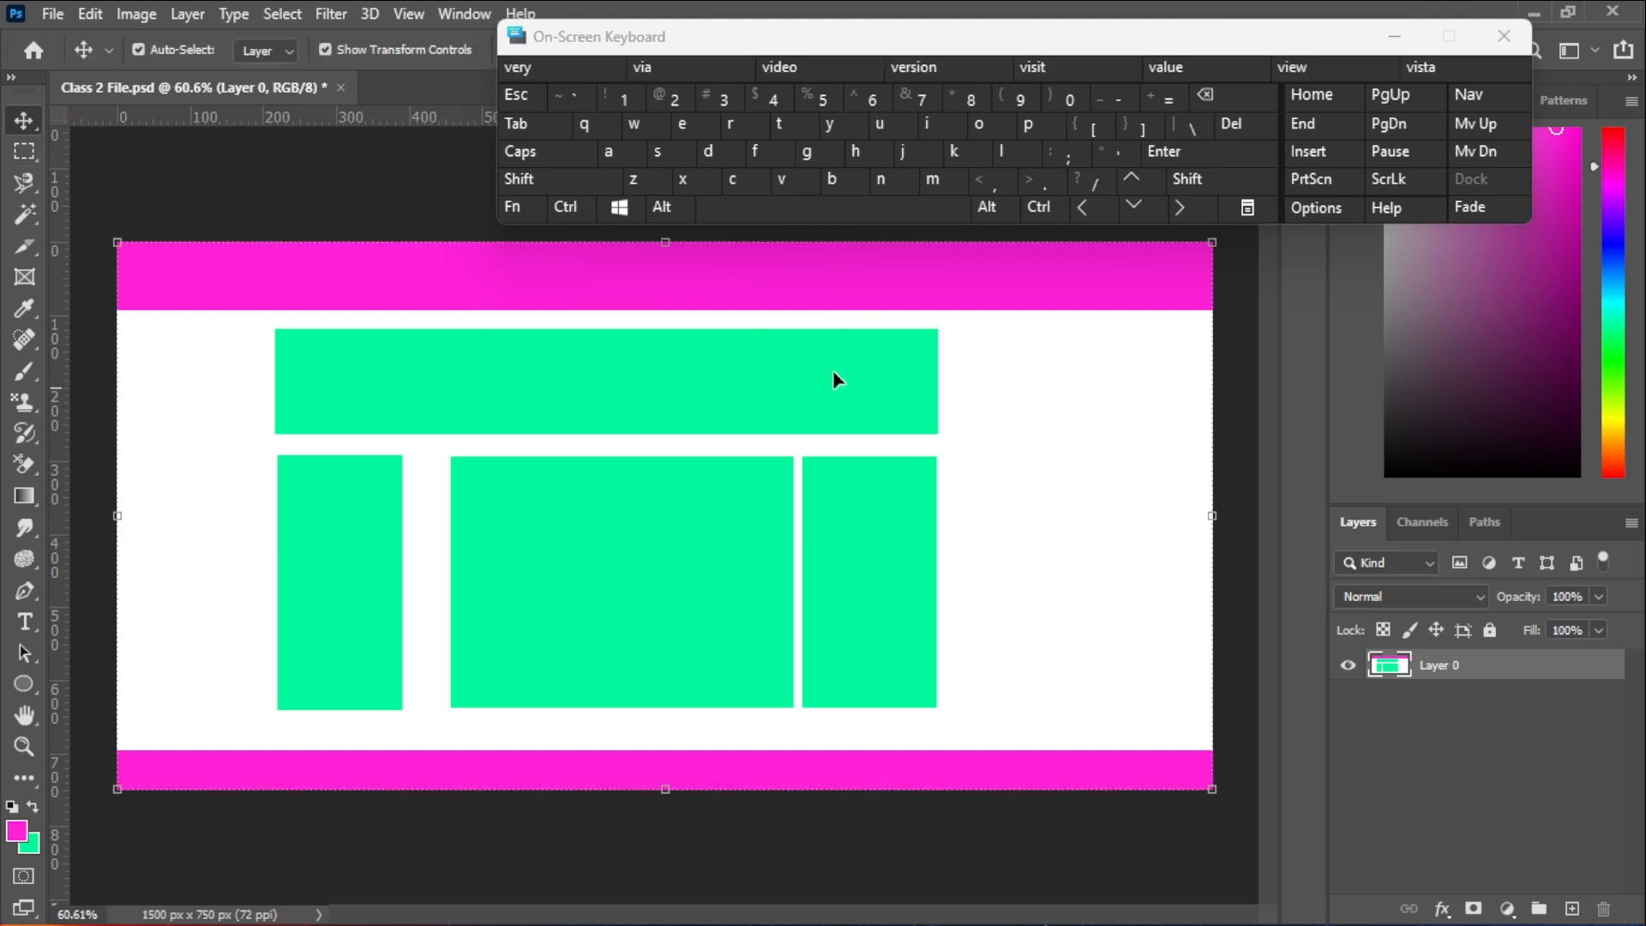
{"action": "left_click", "coordinate": [565, 206]}
{"action": "left_click", "coordinate": [658, 152]}
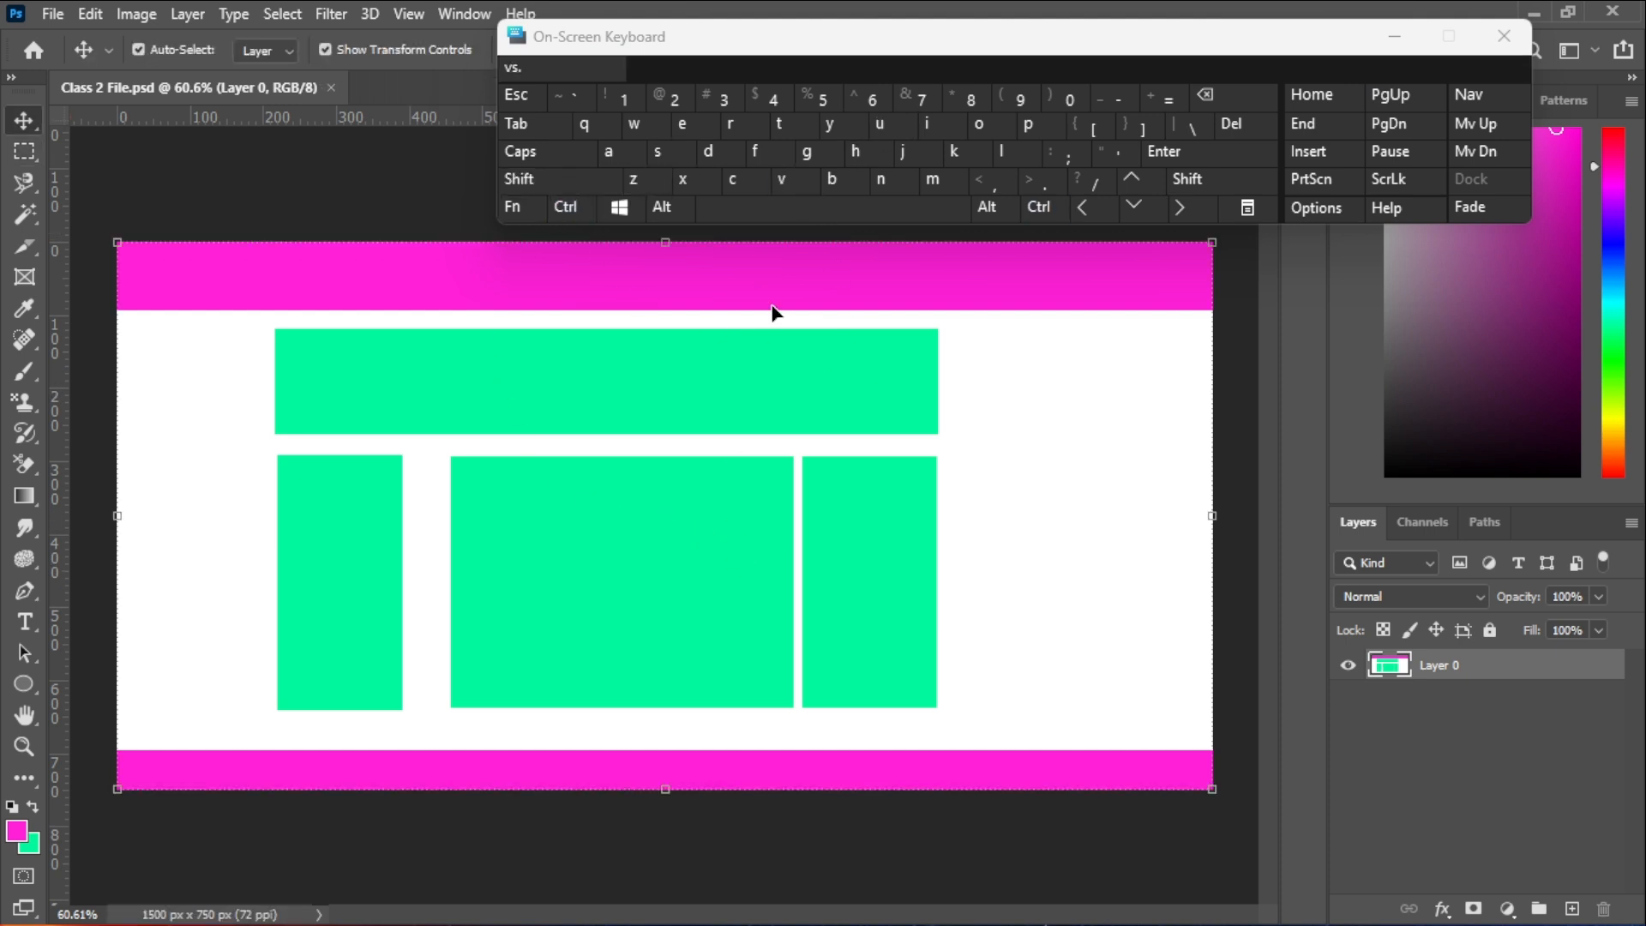
- Move the On-Screen Keyboard clear of the document title and use it to close Class 2 File.psd
{"action": "left_click_drag", "start_coordinate": [561, 36], "coordinate": [636, 19]}
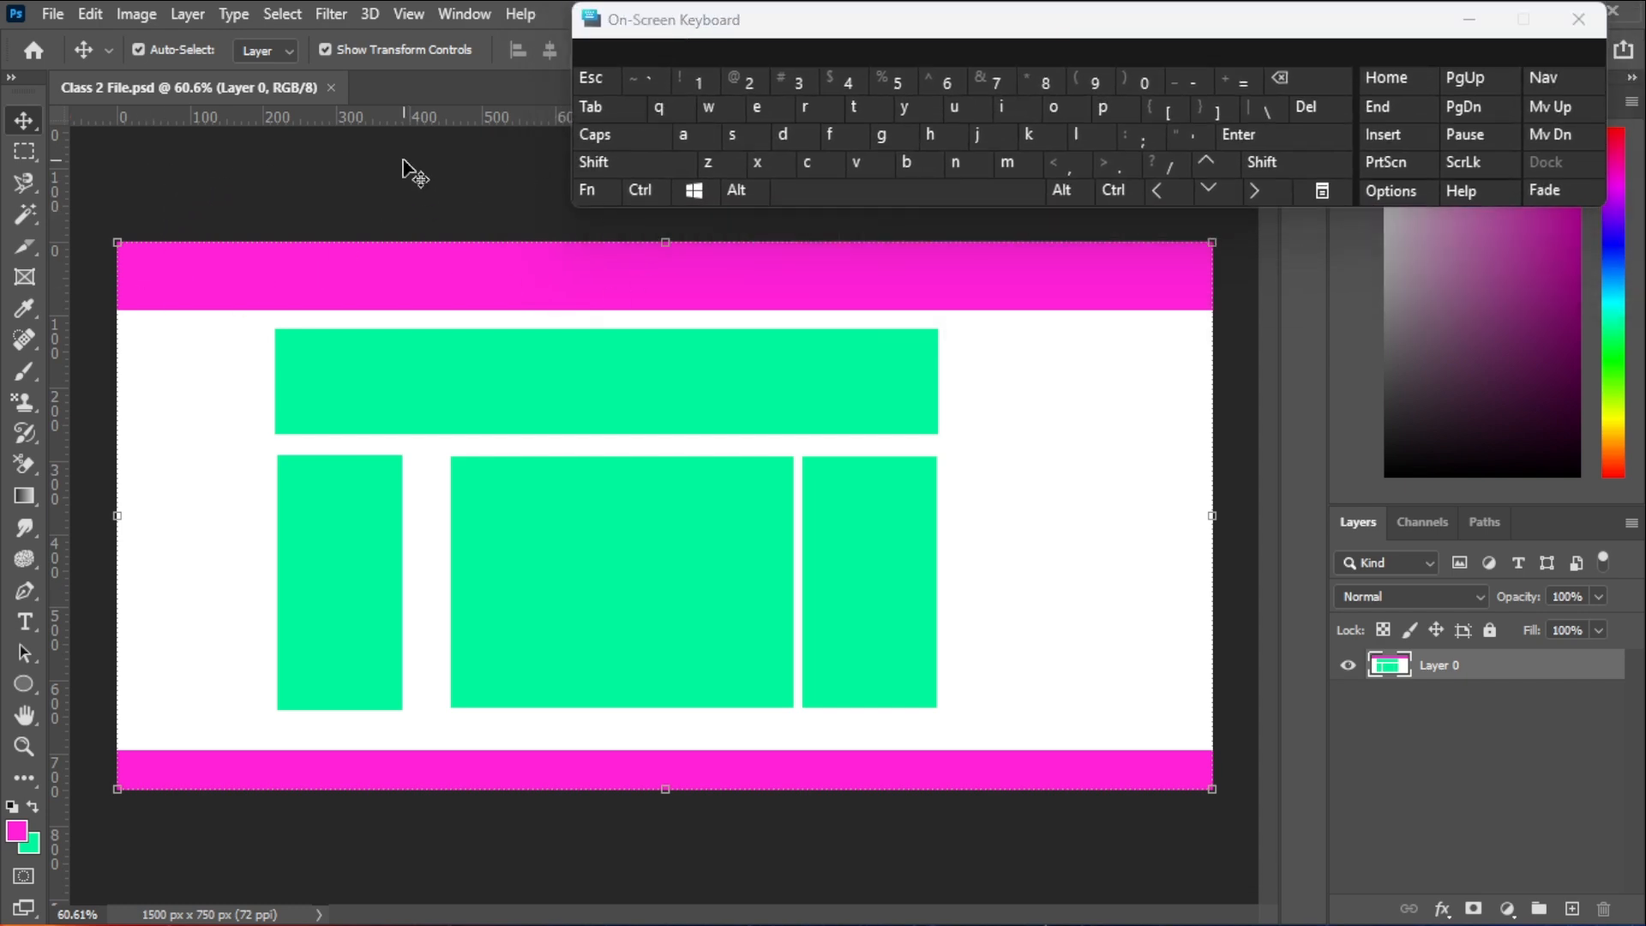
{"action": "left_click", "coordinate": [640, 190]}
{"action": "left_click", "coordinate": [610, 191]}
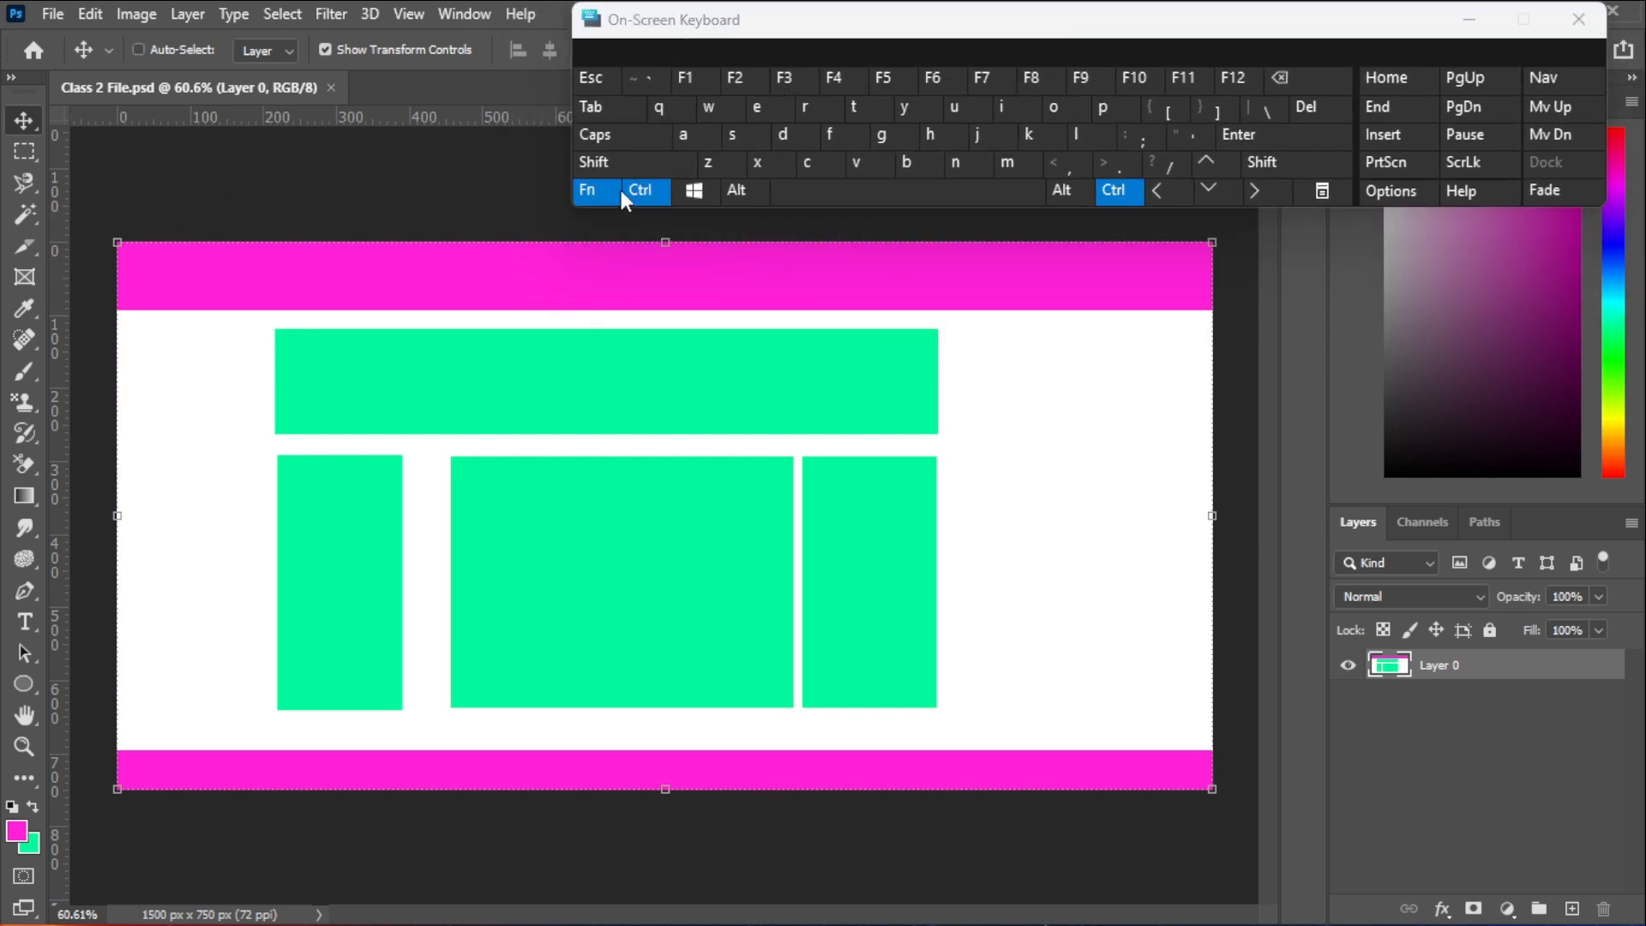
{"action": "left_click", "coordinate": [831, 79]}
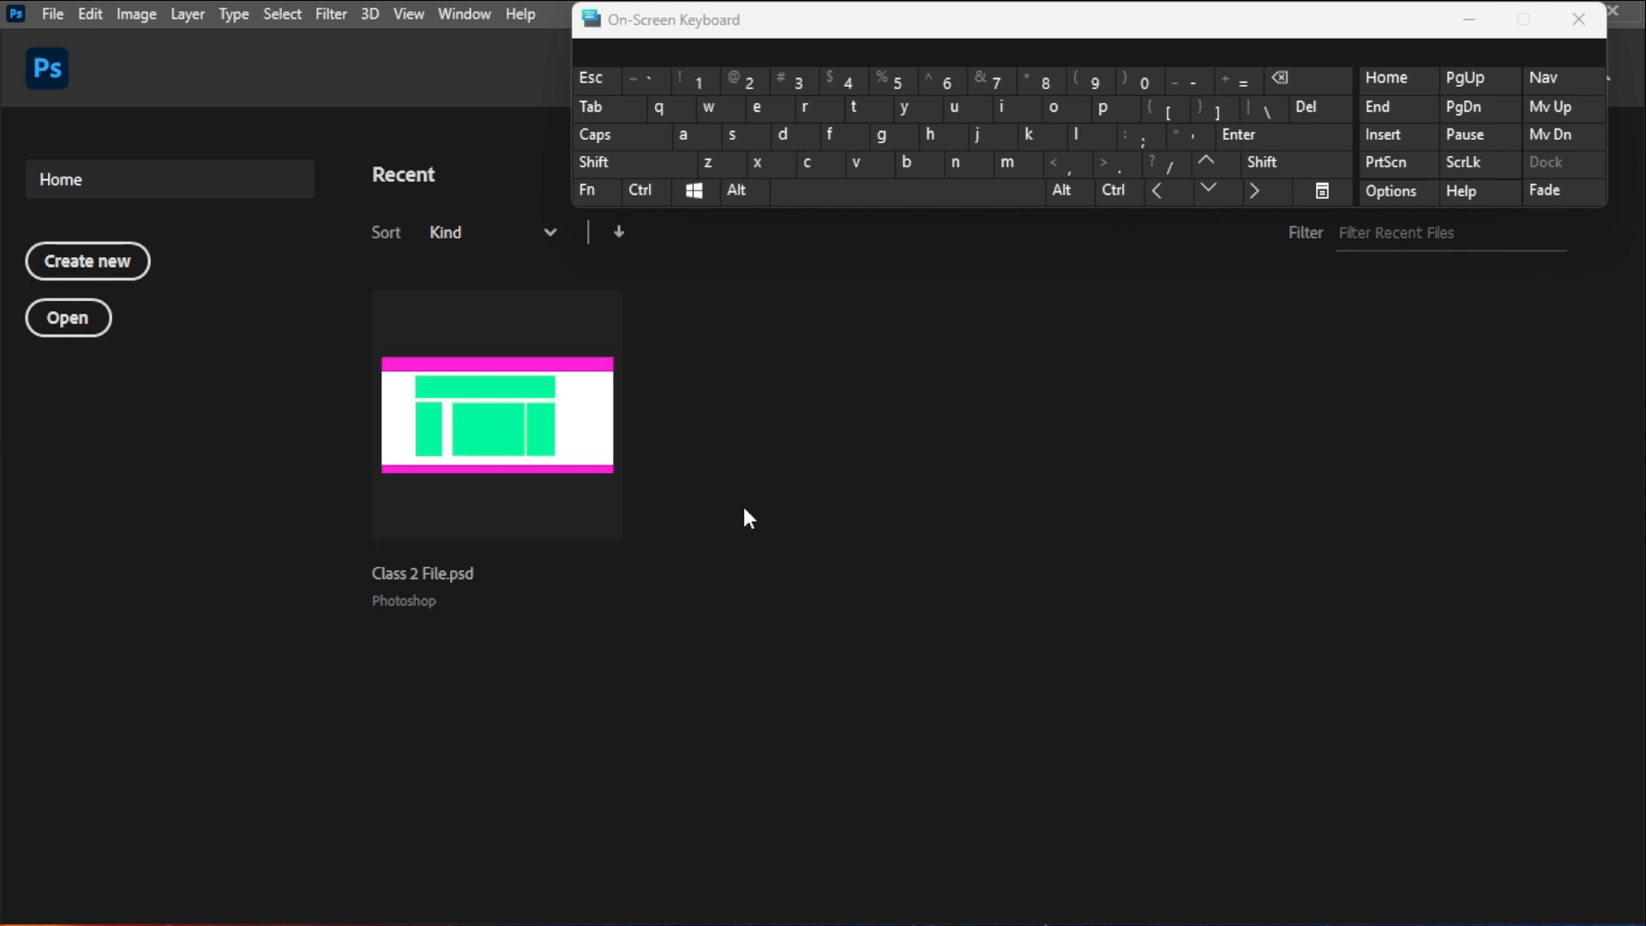
- Use the On-Screen Keyboard to bring up the Open dialog, and clear the keyboard away from it
{"action": "left_click_drag", "start_coordinate": [787, 28], "coordinate": [490, 693]}
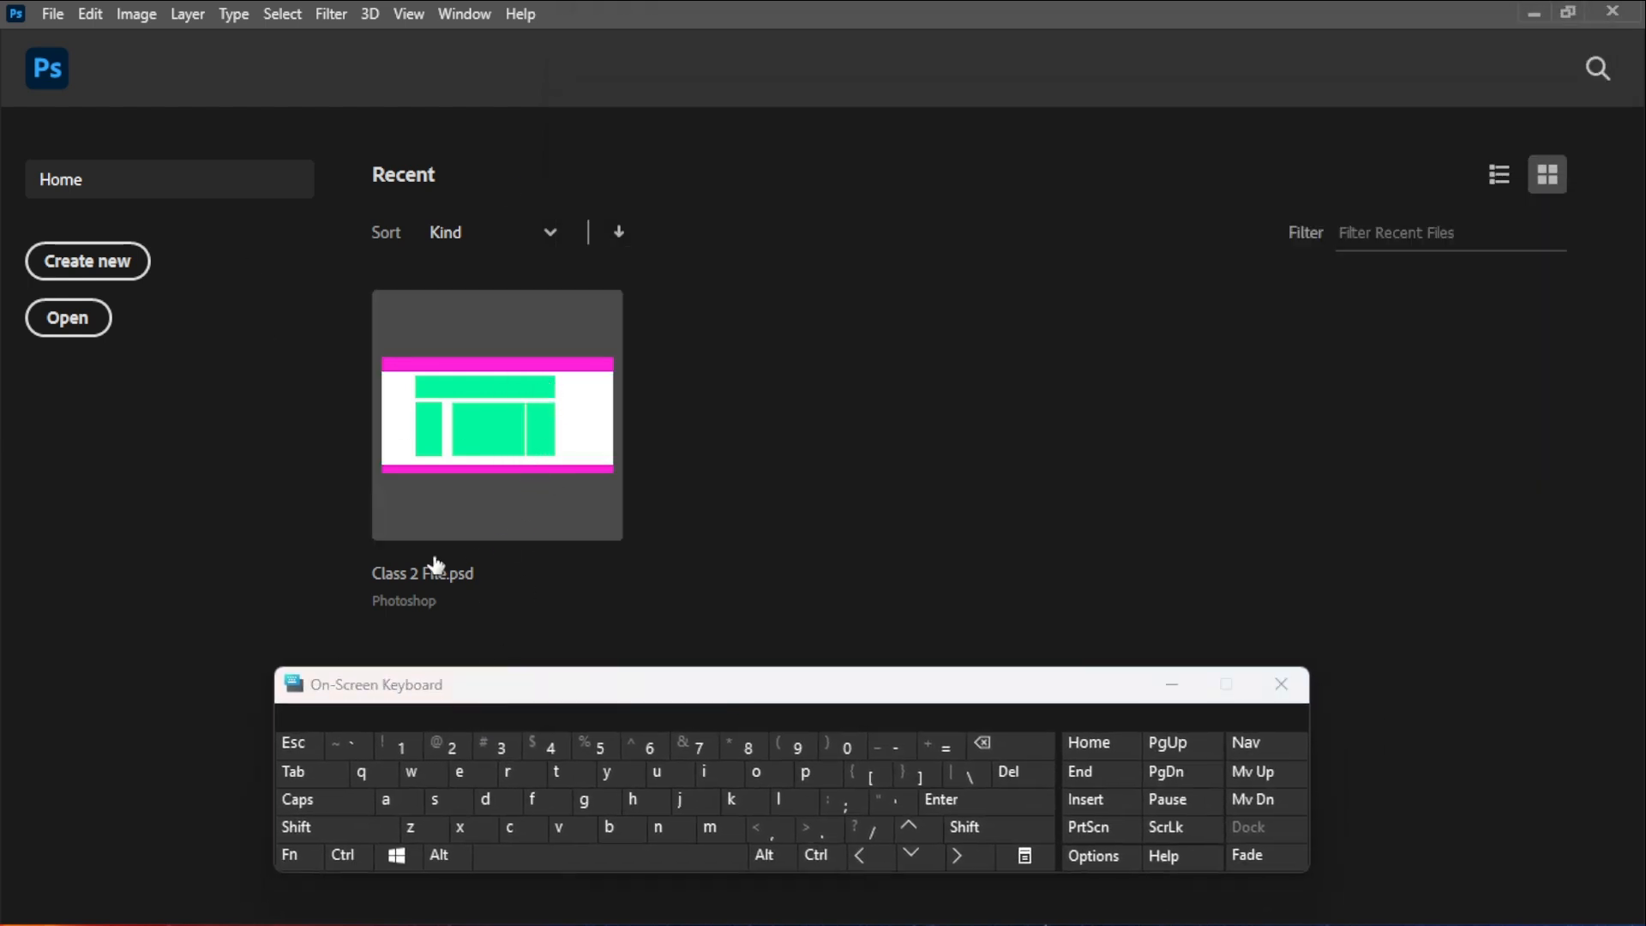
{"action": "left_click_drag", "start_coordinate": [812, 687], "coordinate": [1038, 592]}
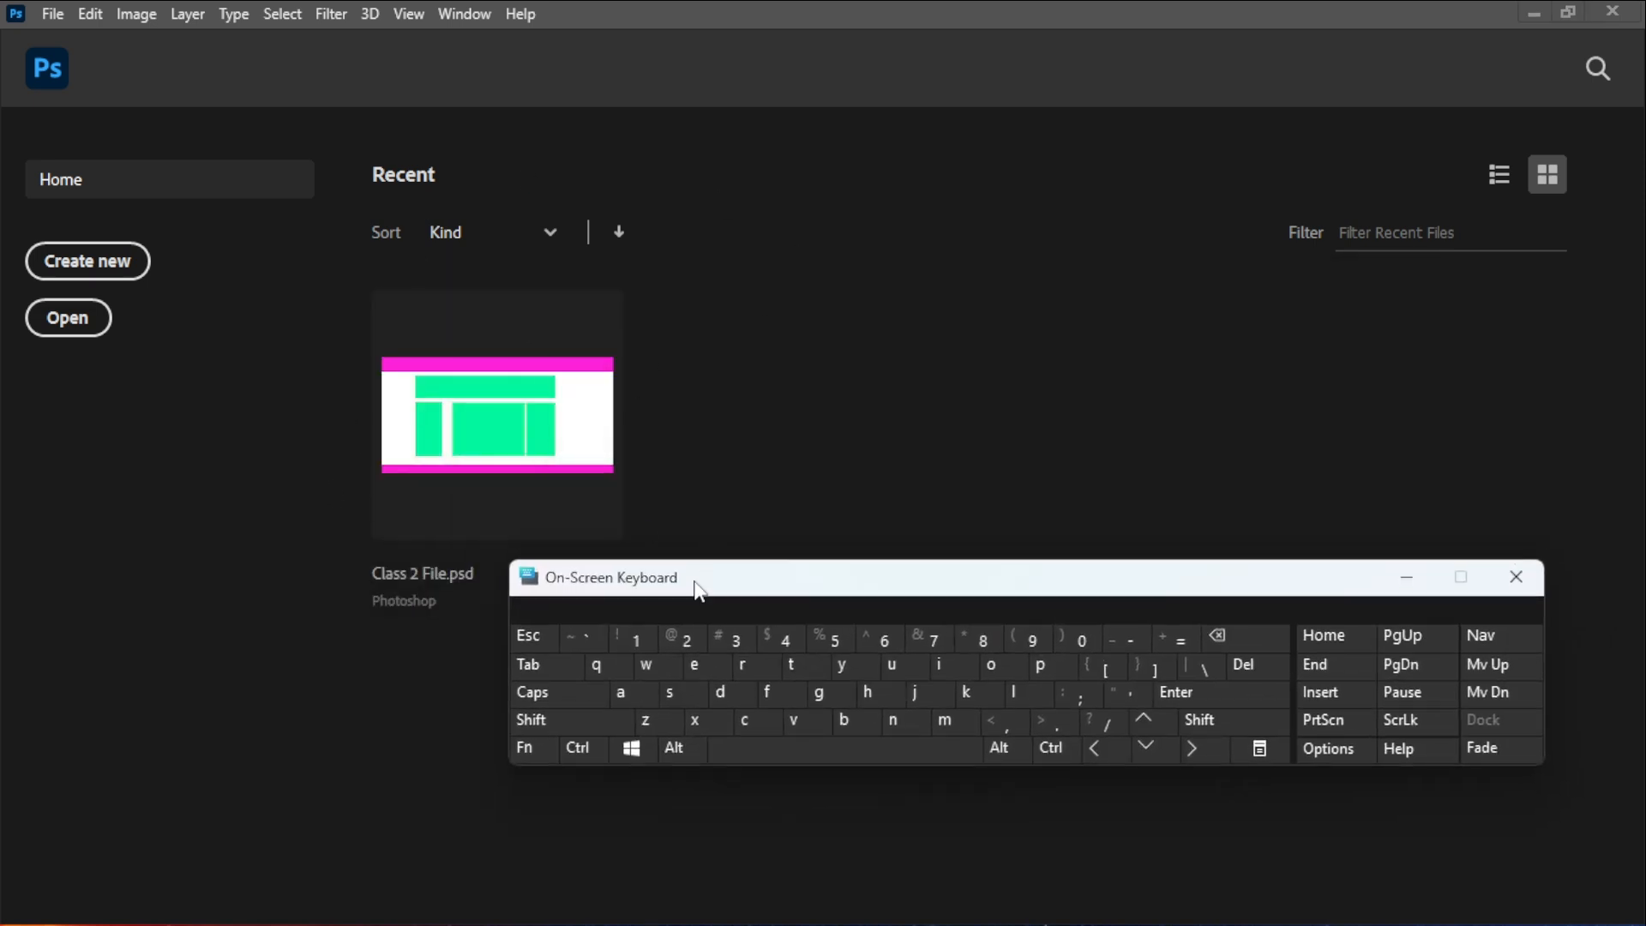
{"action": "left_click_drag", "start_coordinate": [698, 595], "coordinate": [558, 334]}
{"action": "key", "text": "ctrl"}
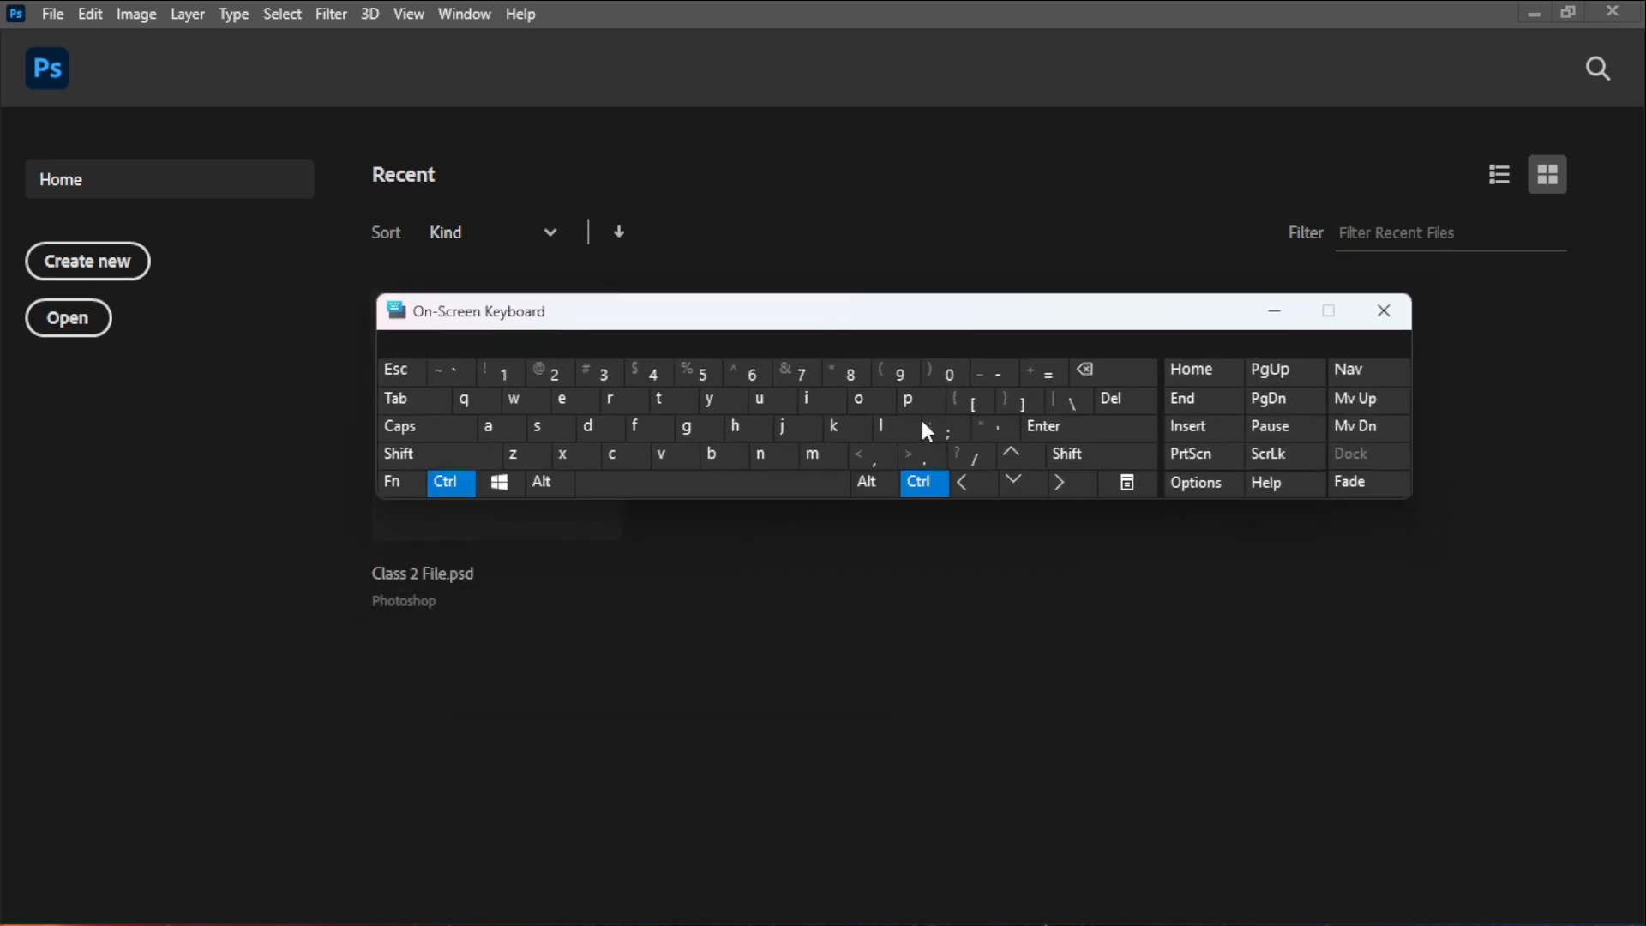
{"action": "left_click", "coordinate": [859, 410]}
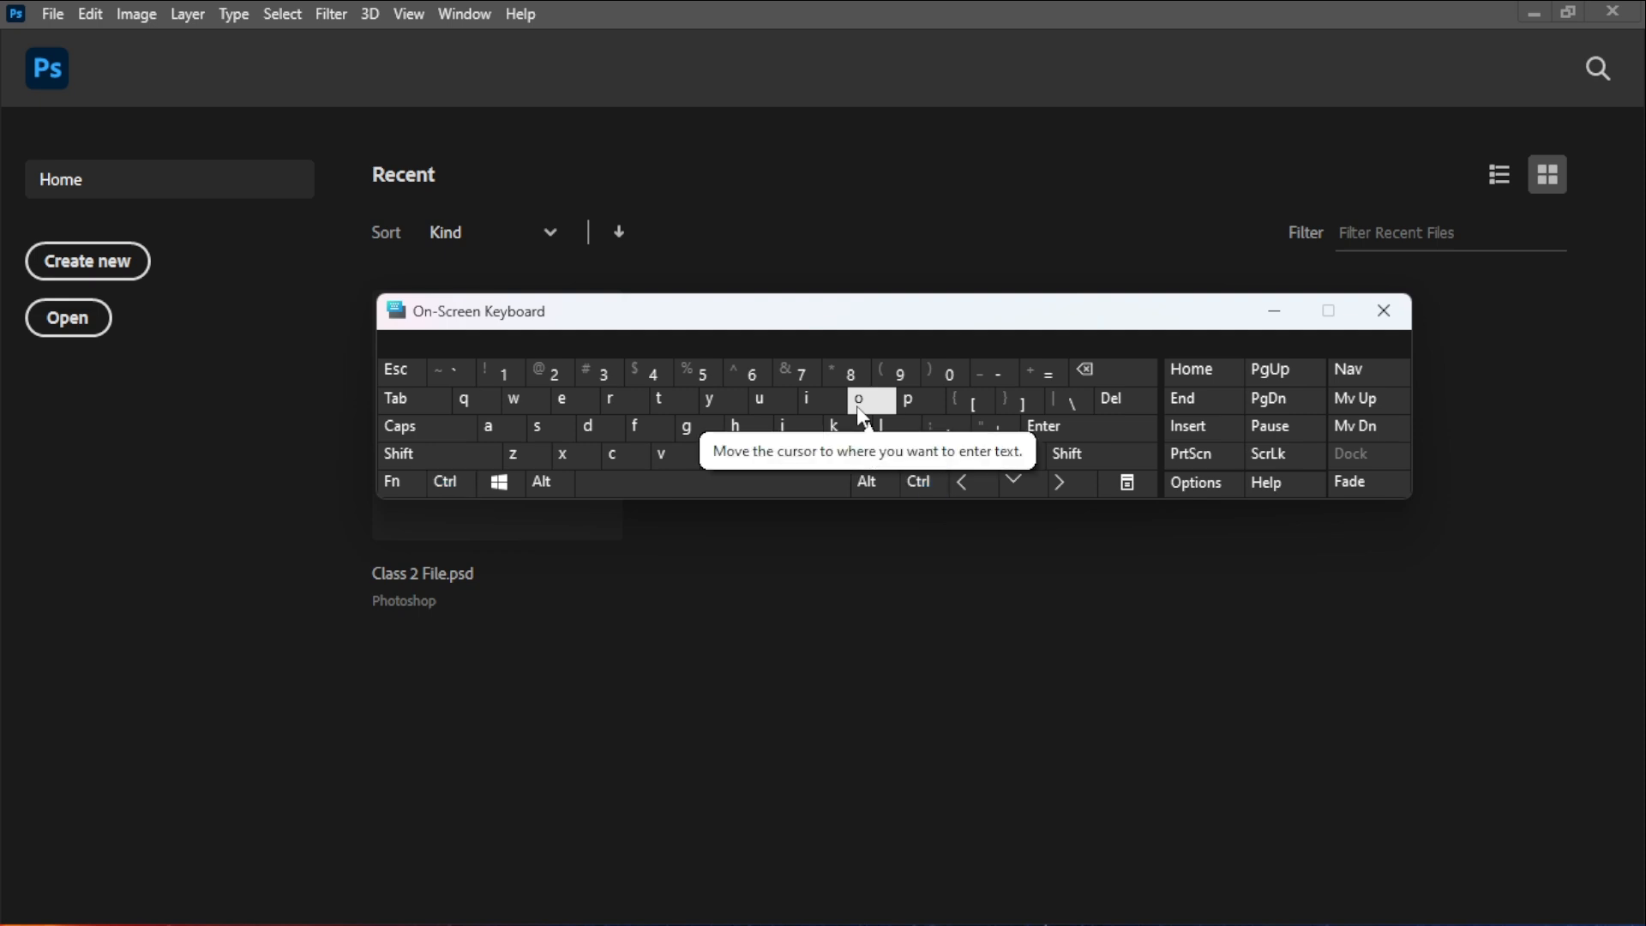
{"action": "left_click", "coordinate": [873, 580]}
{"action": "left_click", "coordinate": [874, 405], "text": "ctrl"}
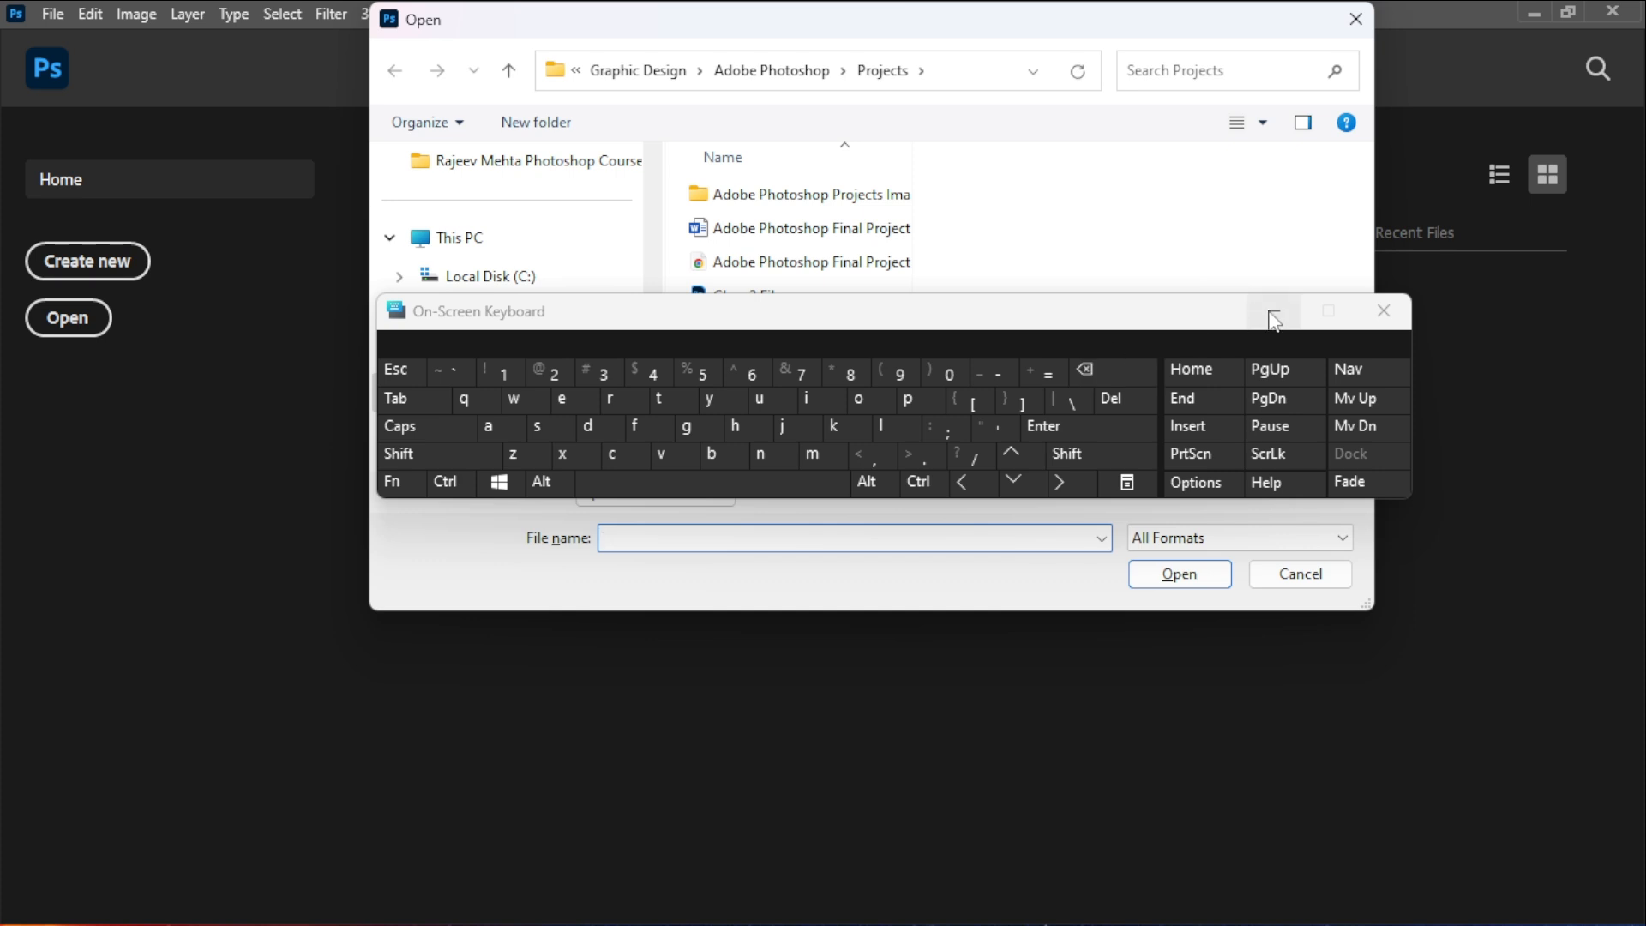
{"action": "left_click", "coordinate": [1273, 311]}
{"action": "left_click_drag", "start_coordinate": [880, 33], "coordinate": [834, 127]}
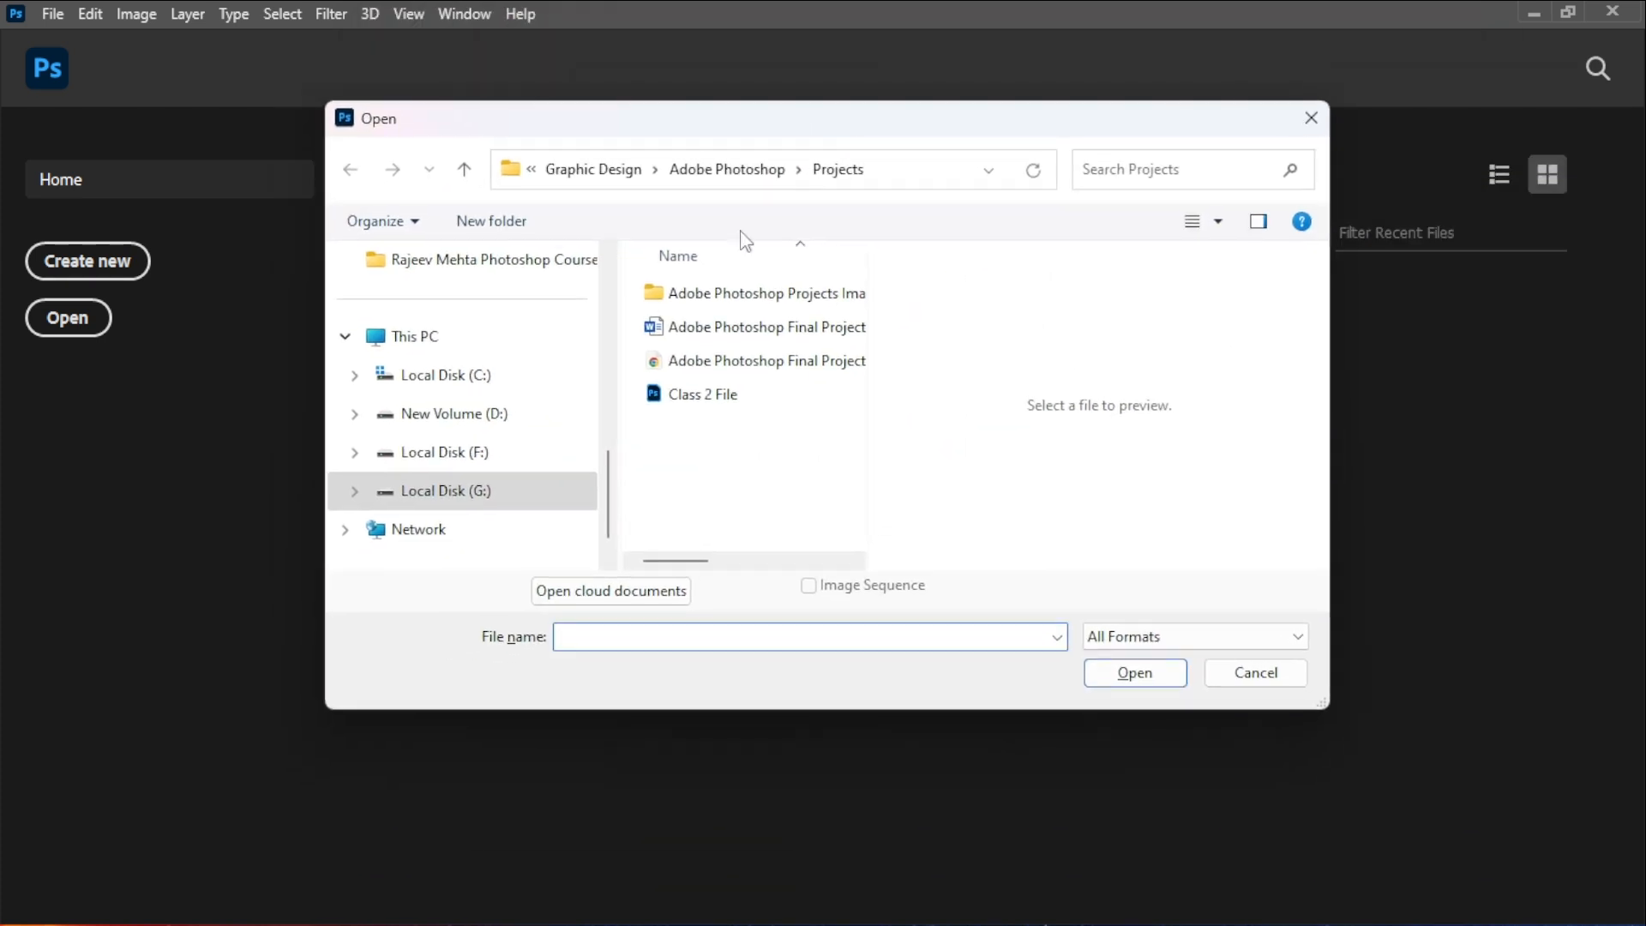
- Show the Projects folder contents as large icons and open Class 2 File
{"action": "left_click", "coordinate": [731, 176]}
{"action": "double_click", "coordinate": [716, 394]}
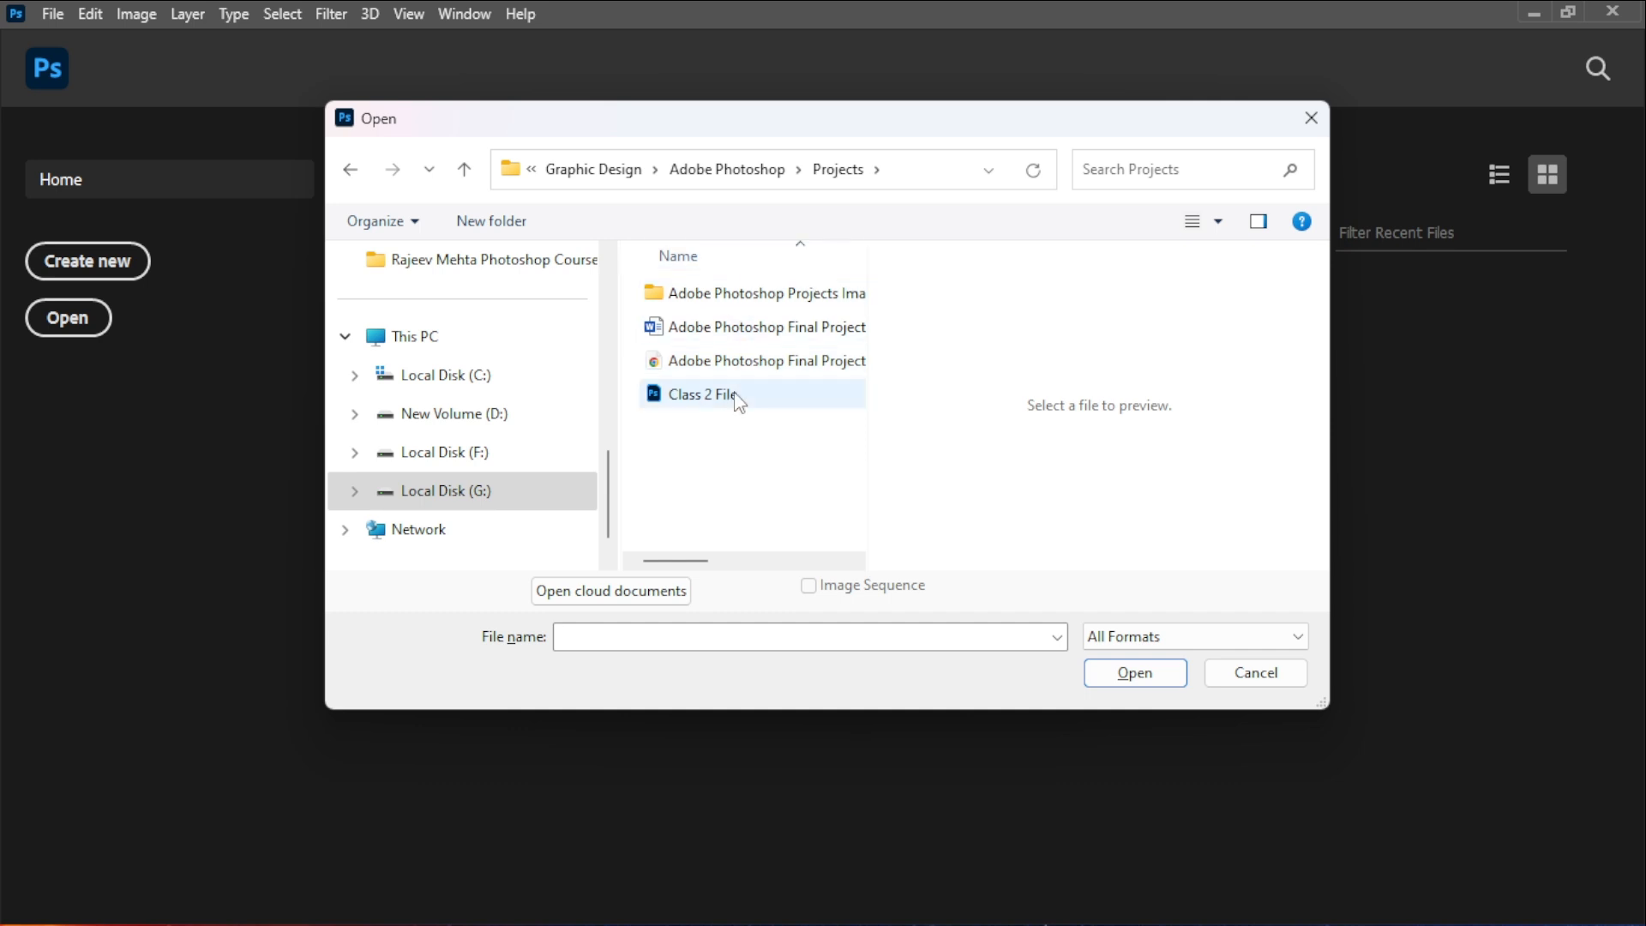
{"action": "left_click", "coordinate": [737, 399]}
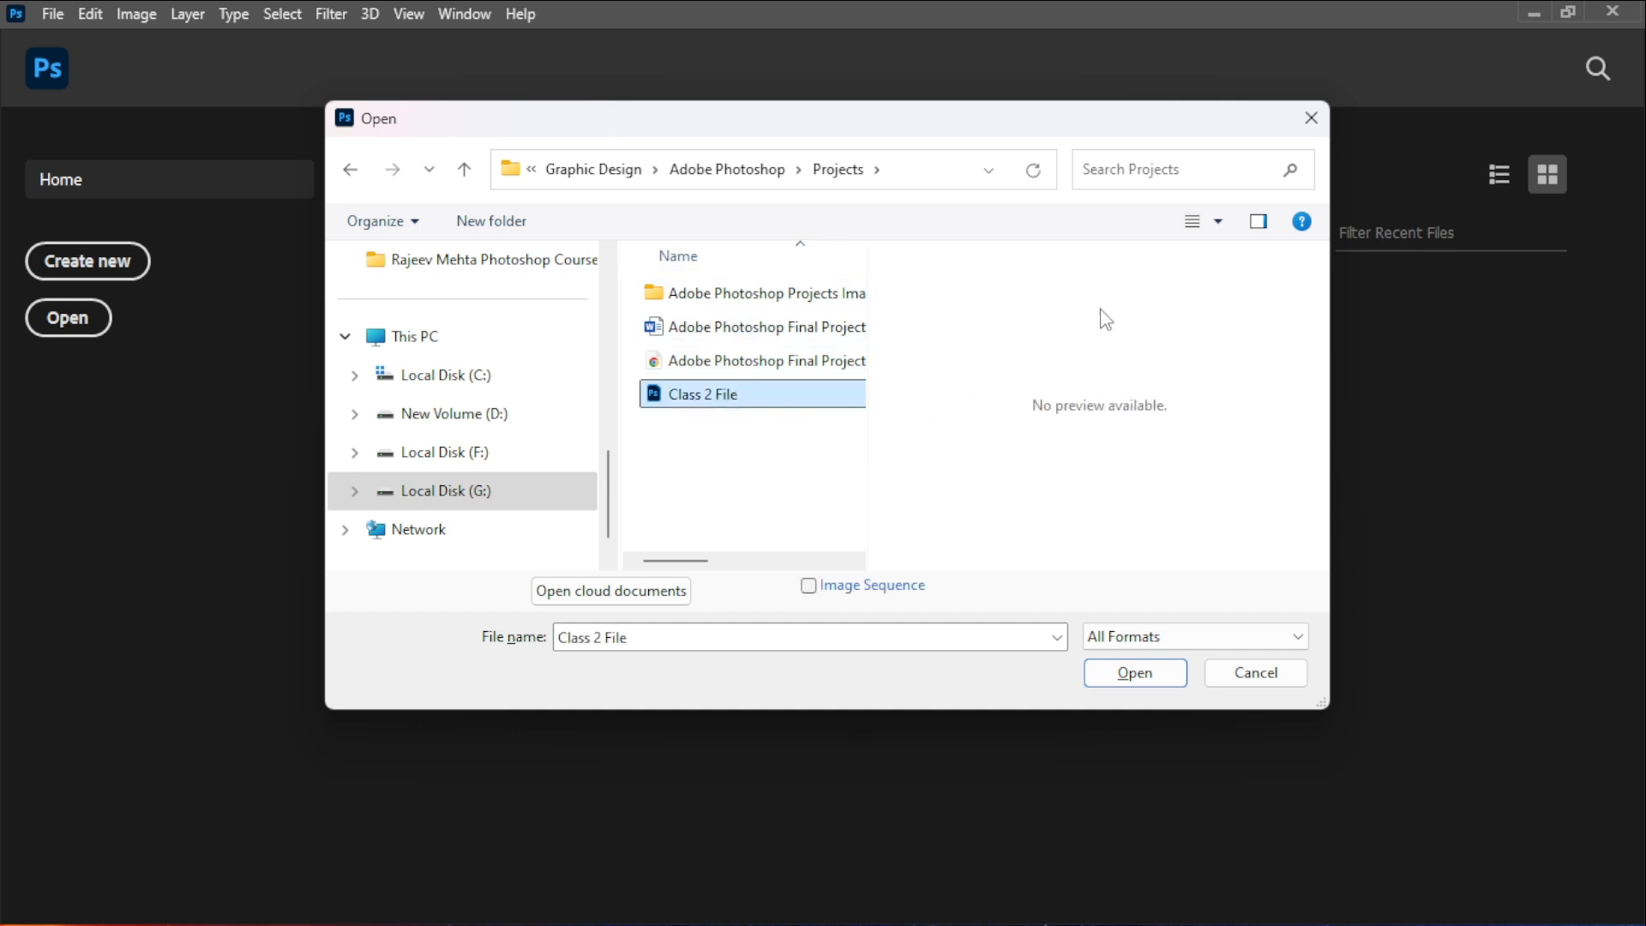
{"action": "left_click", "coordinate": [1218, 225]}
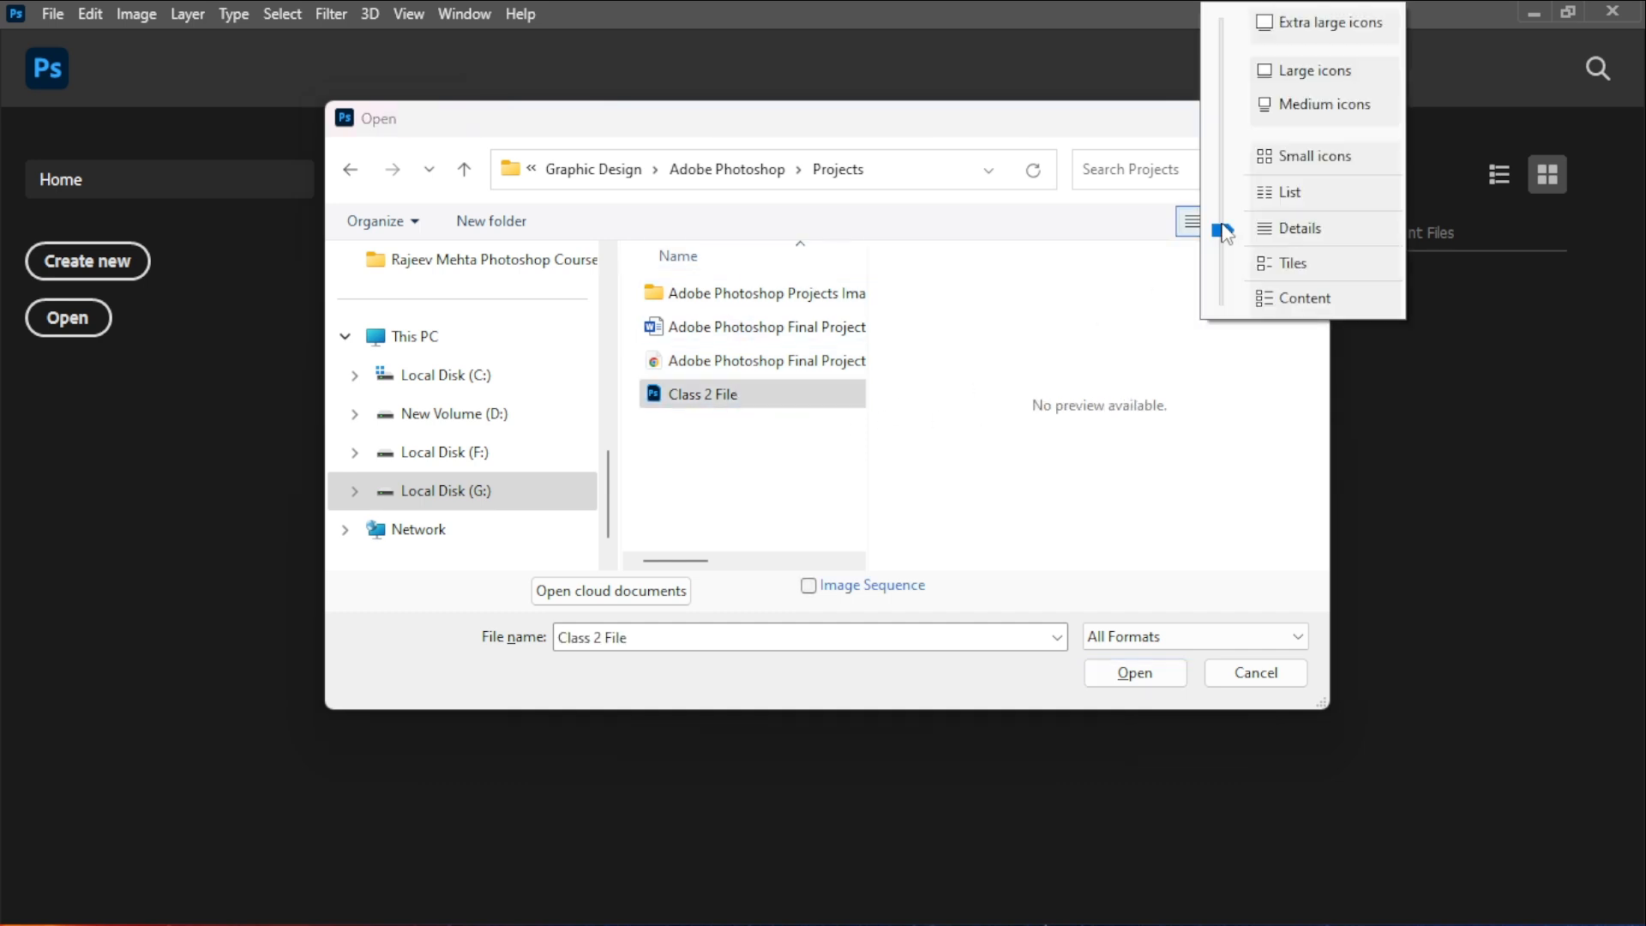
{"action": "left_click", "coordinate": [1312, 73]}
{"action": "scroll", "coordinate": [477, 489], "scroll_direction": "down", "scroll_amount": 1}
{"action": "scroll", "coordinate": [739, 503], "scroll_direction": "down", "scroll_amount": 4}
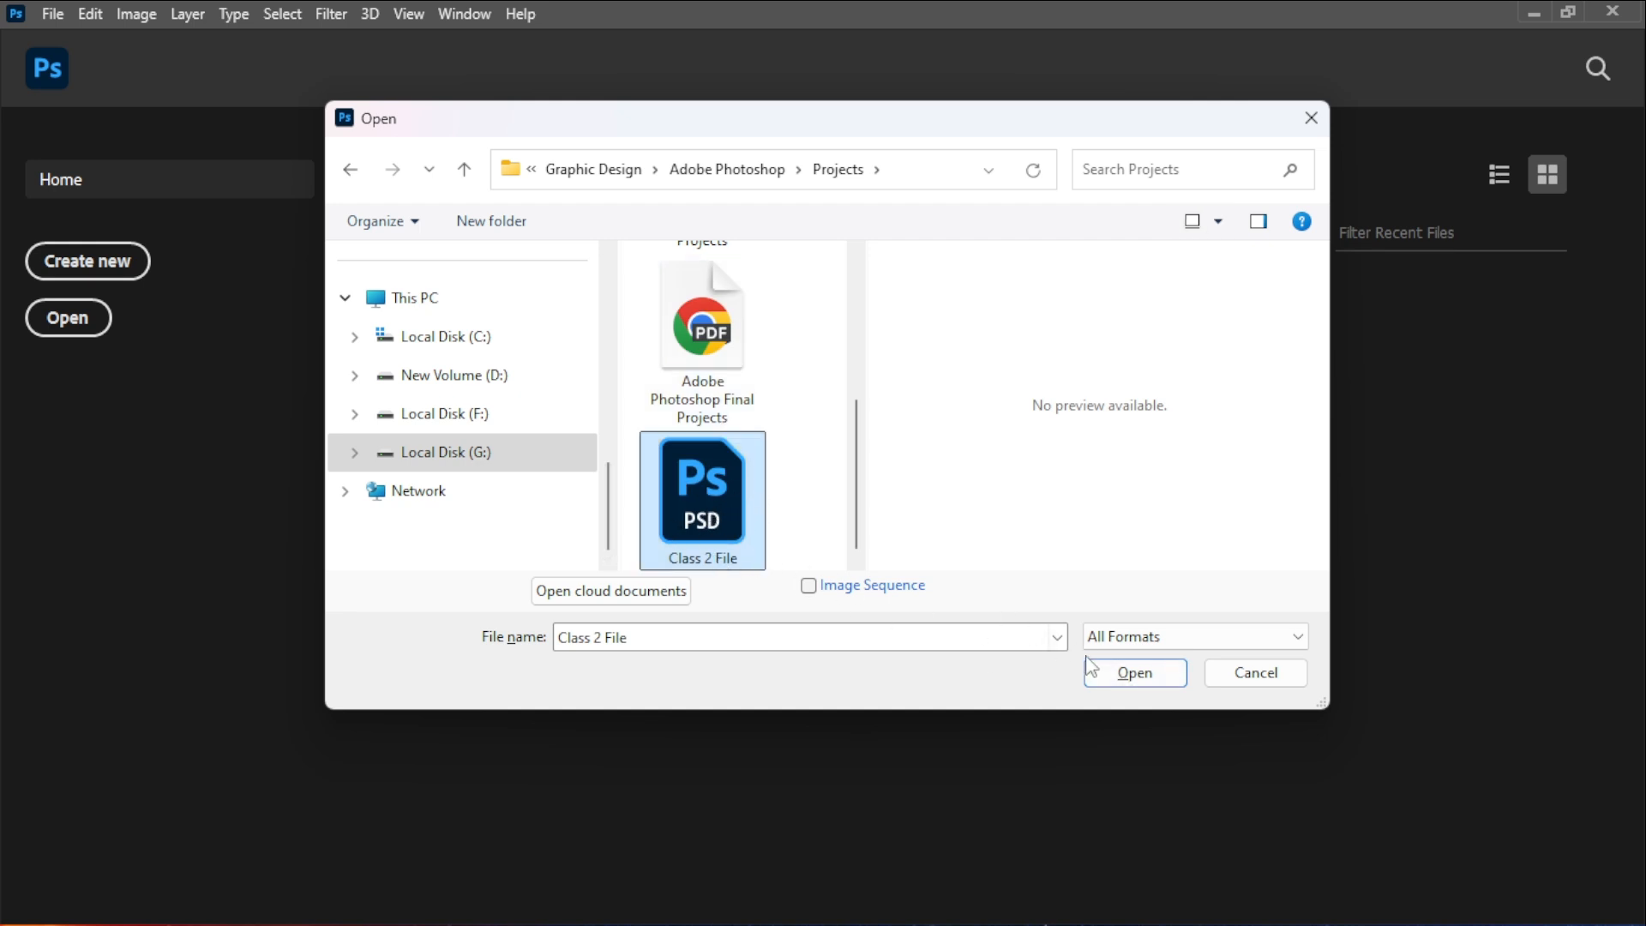
{"action": "left_click", "coordinate": [1110, 672]}
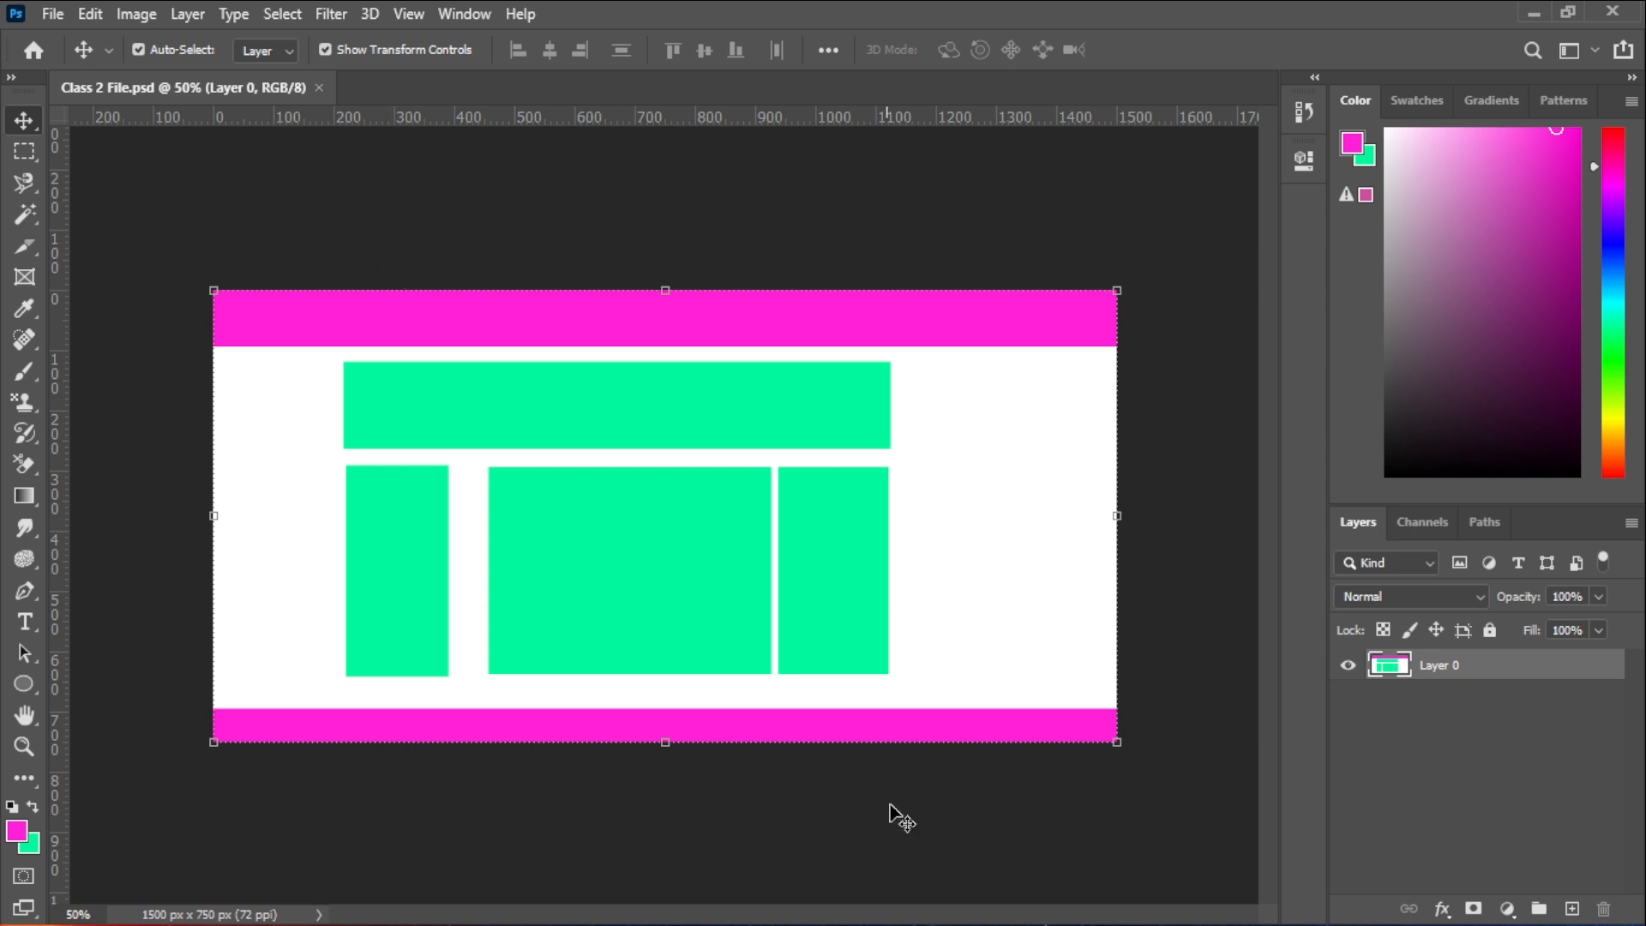
- Use the On-Screen Keyboard to create a new document from the recent Project Testing preset, 1000 x 500 px at 72 ppi, and minimize the keyboard
{"action": "left_click", "coordinate": [1157, 896]}
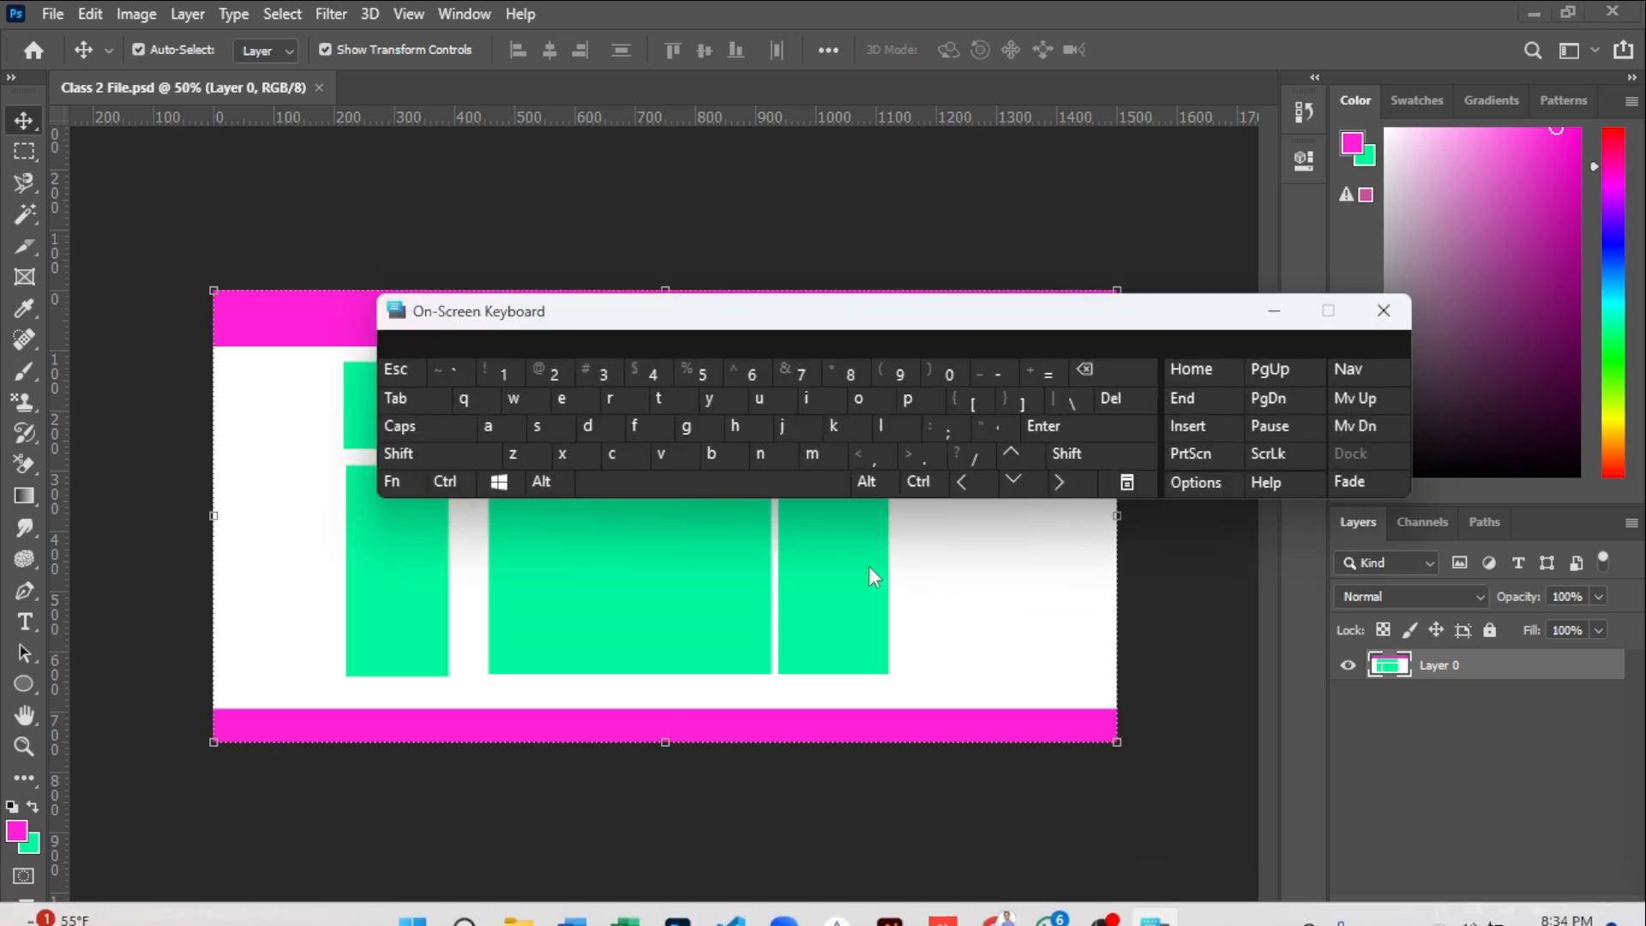
{"action": "left_click_drag", "start_coordinate": [771, 342], "coordinate": [639, 528]}
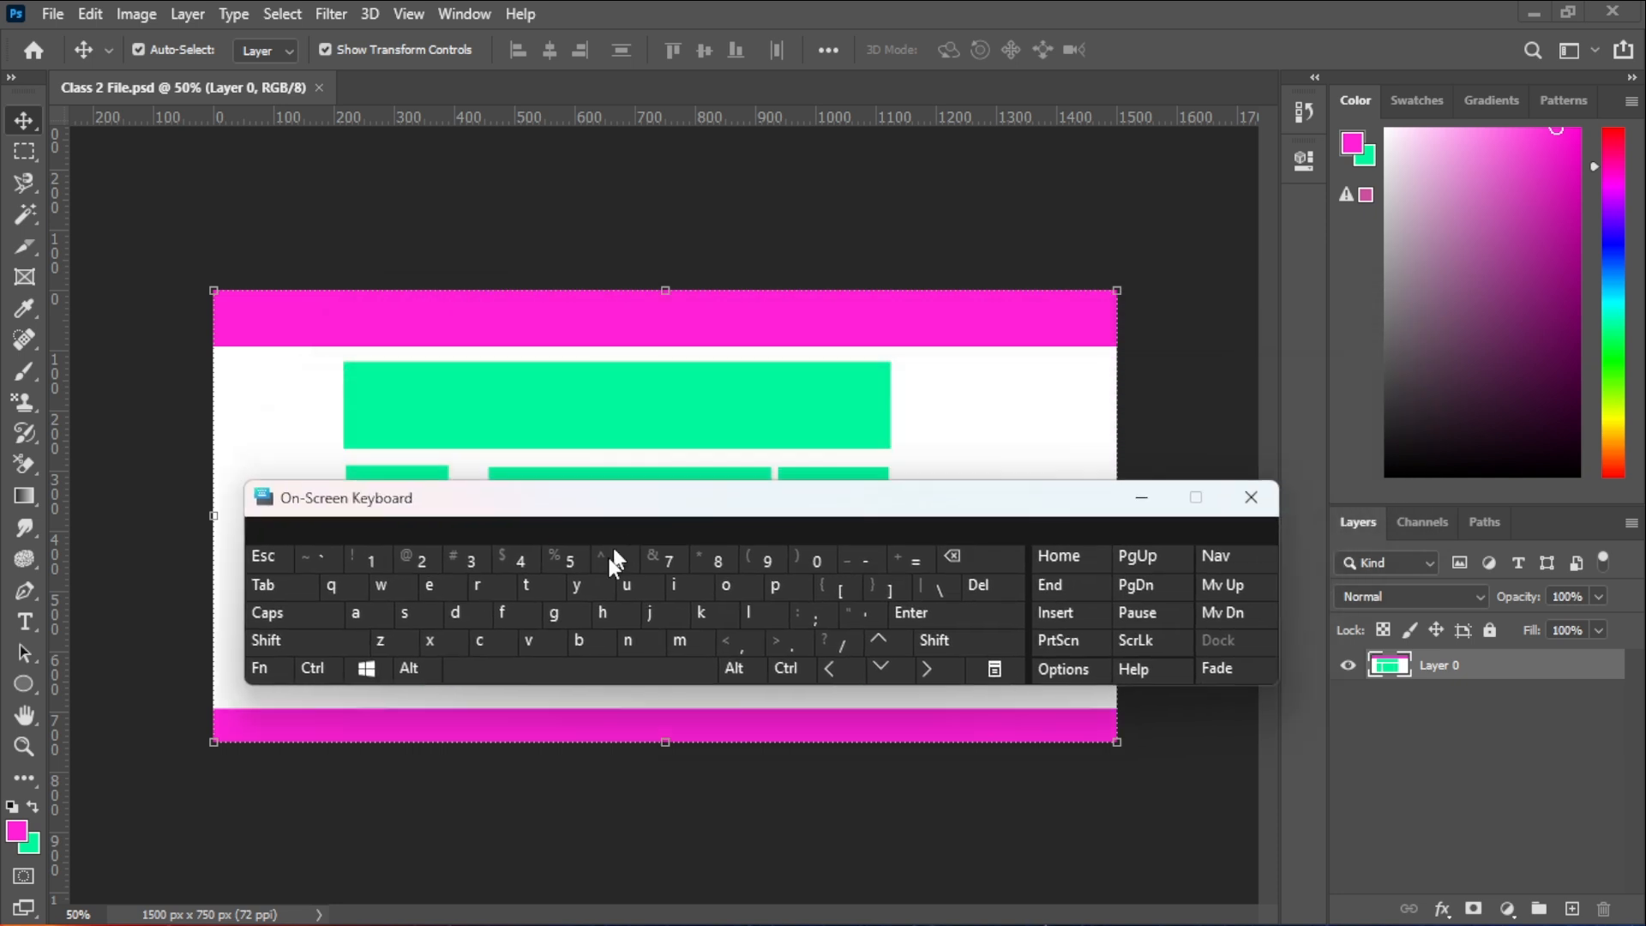
{"action": "left_click", "coordinate": [628, 670]}
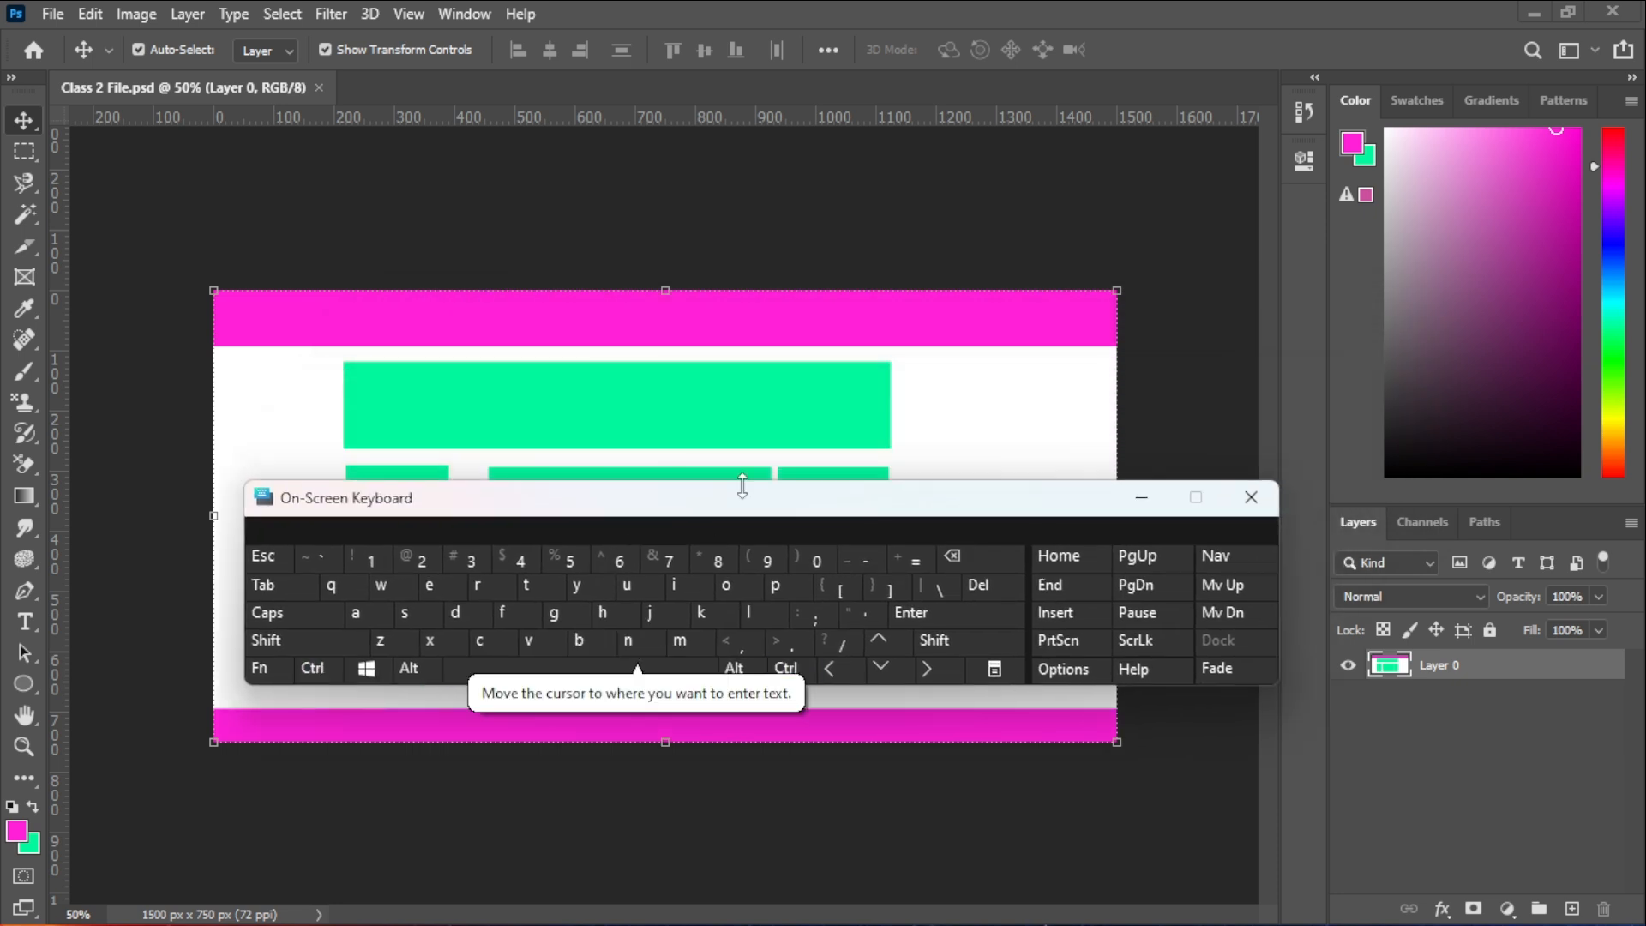
{"action": "left_click", "coordinate": [785, 667]}
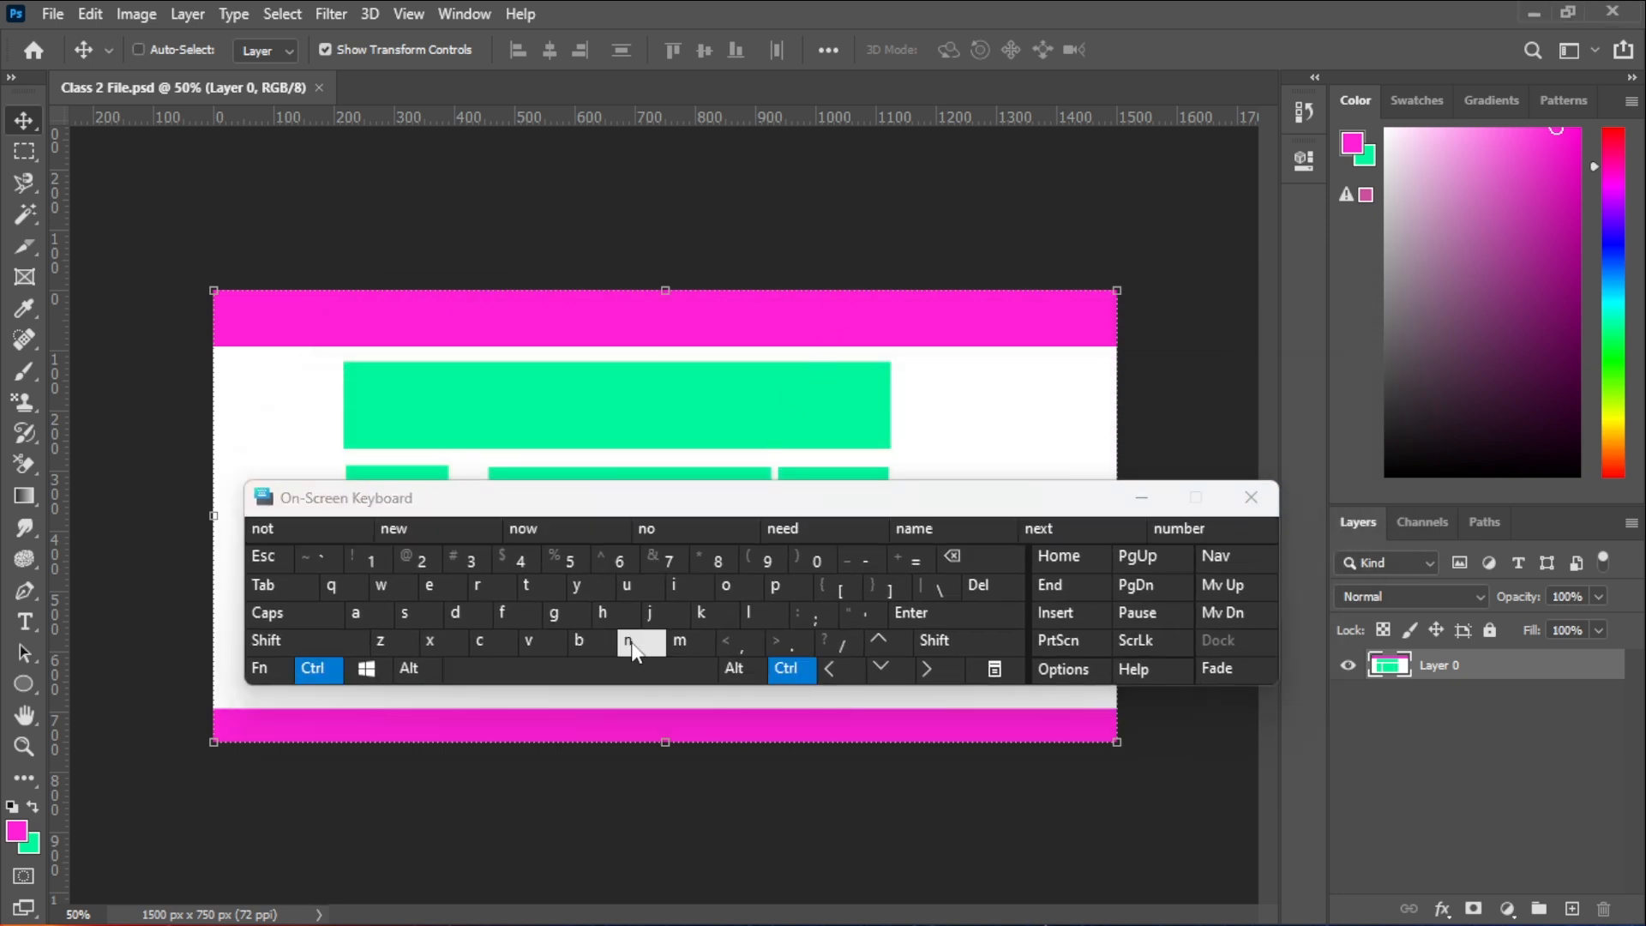
{"action": "left_click", "coordinate": [631, 645]}
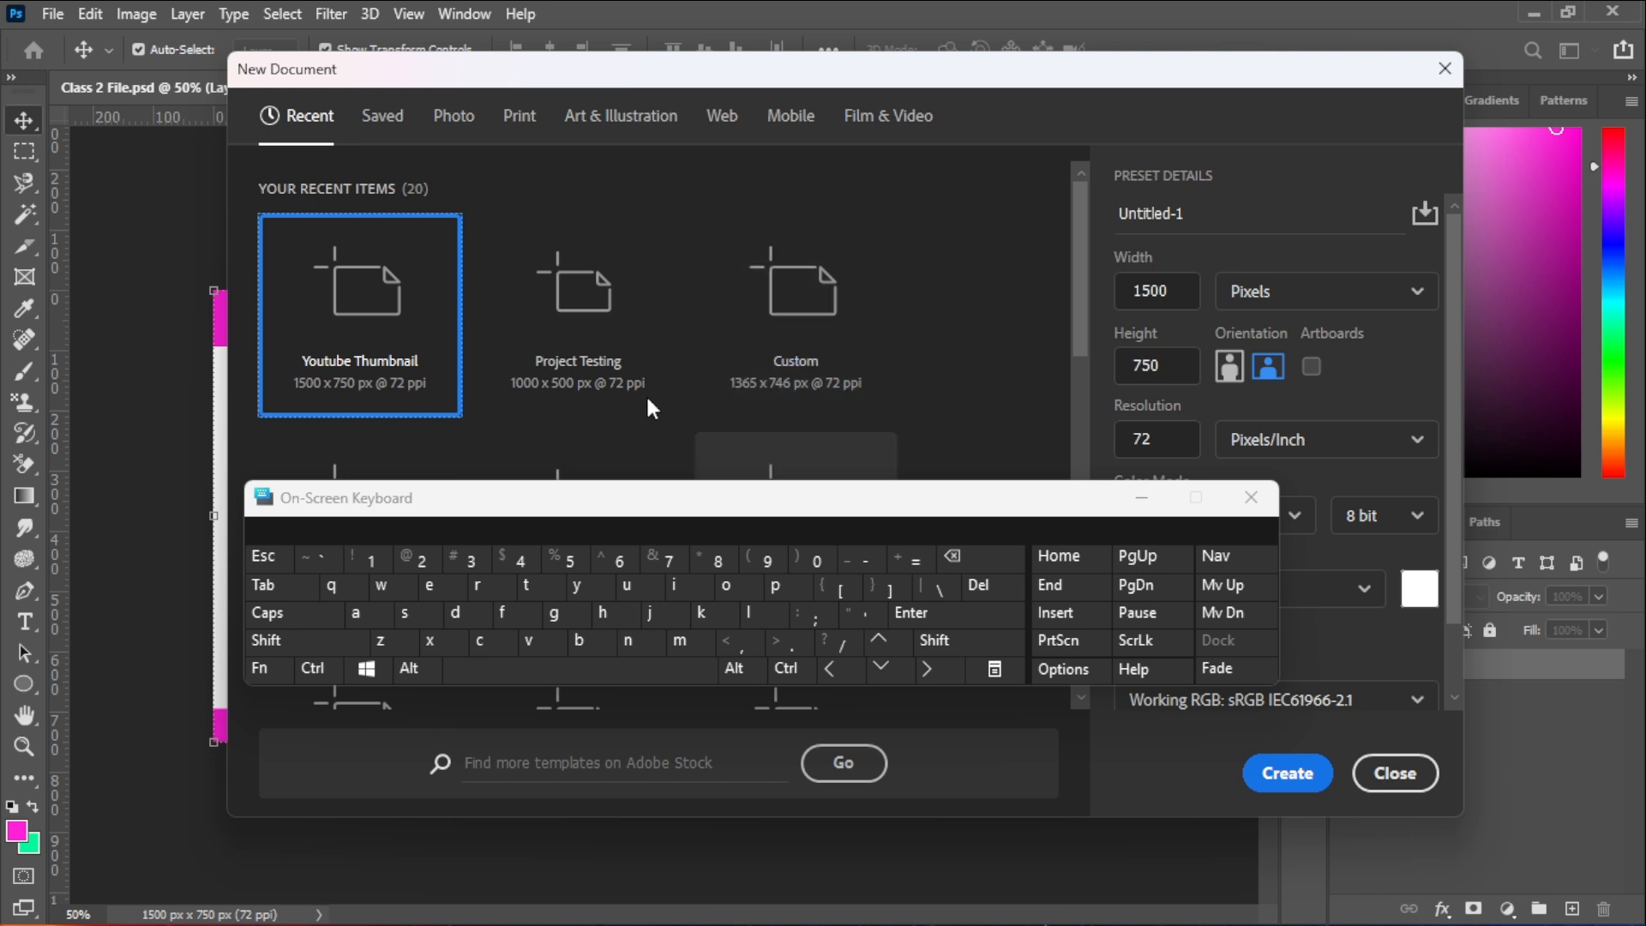
{"action": "double_click", "coordinate": [598, 308]}
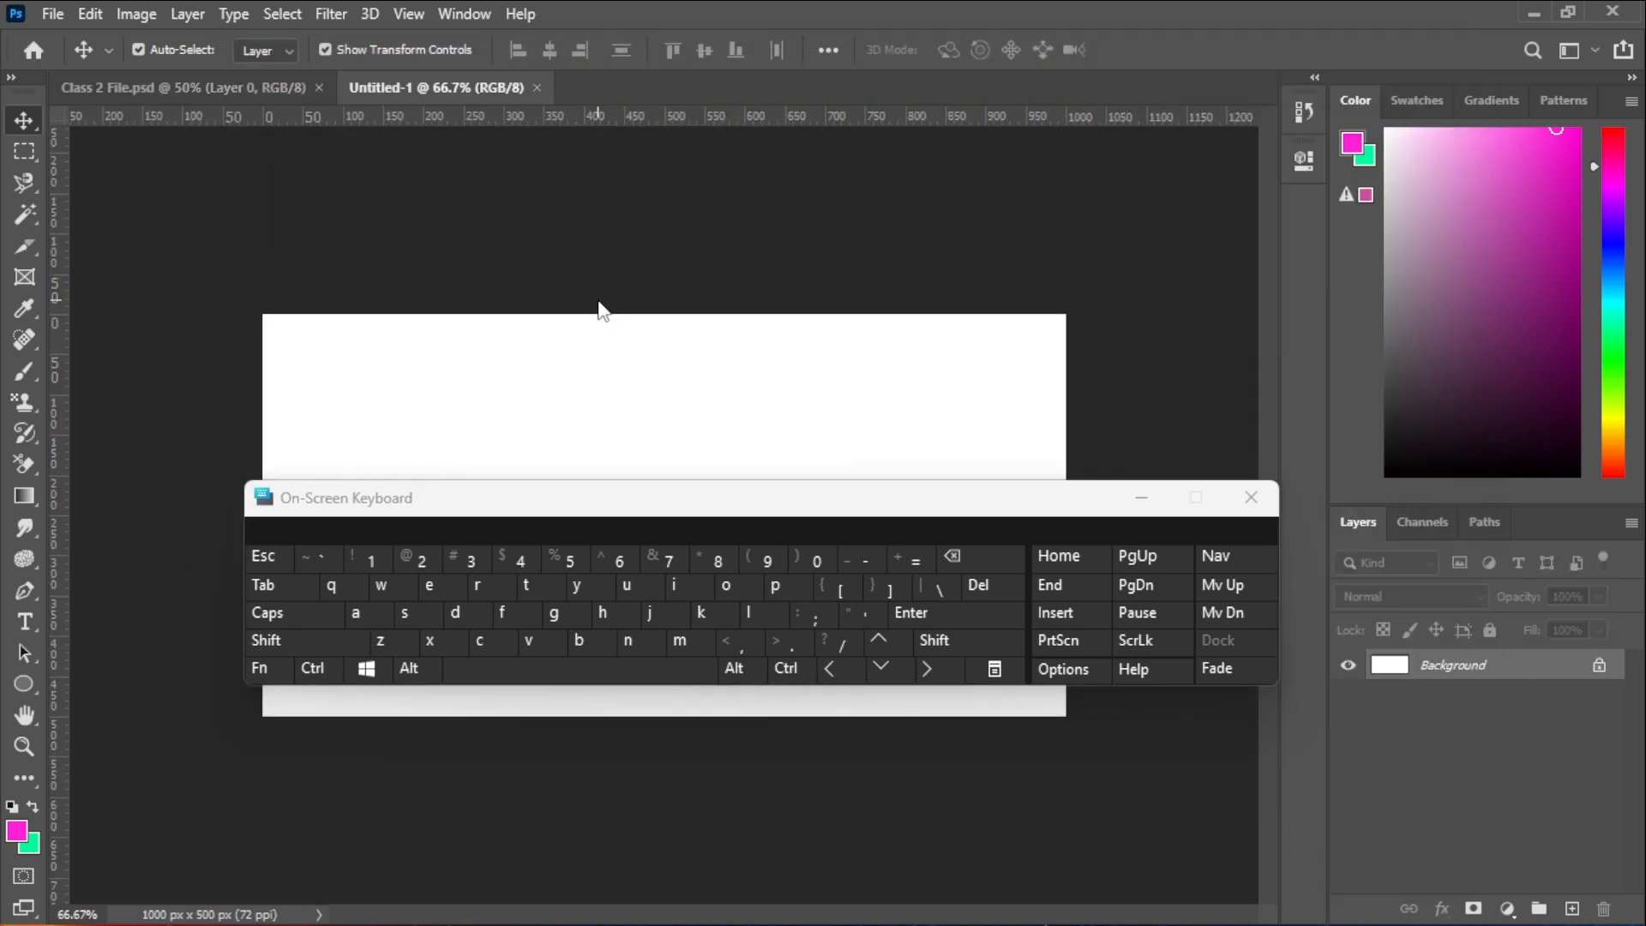
{"action": "left_click", "coordinate": [1138, 499]}
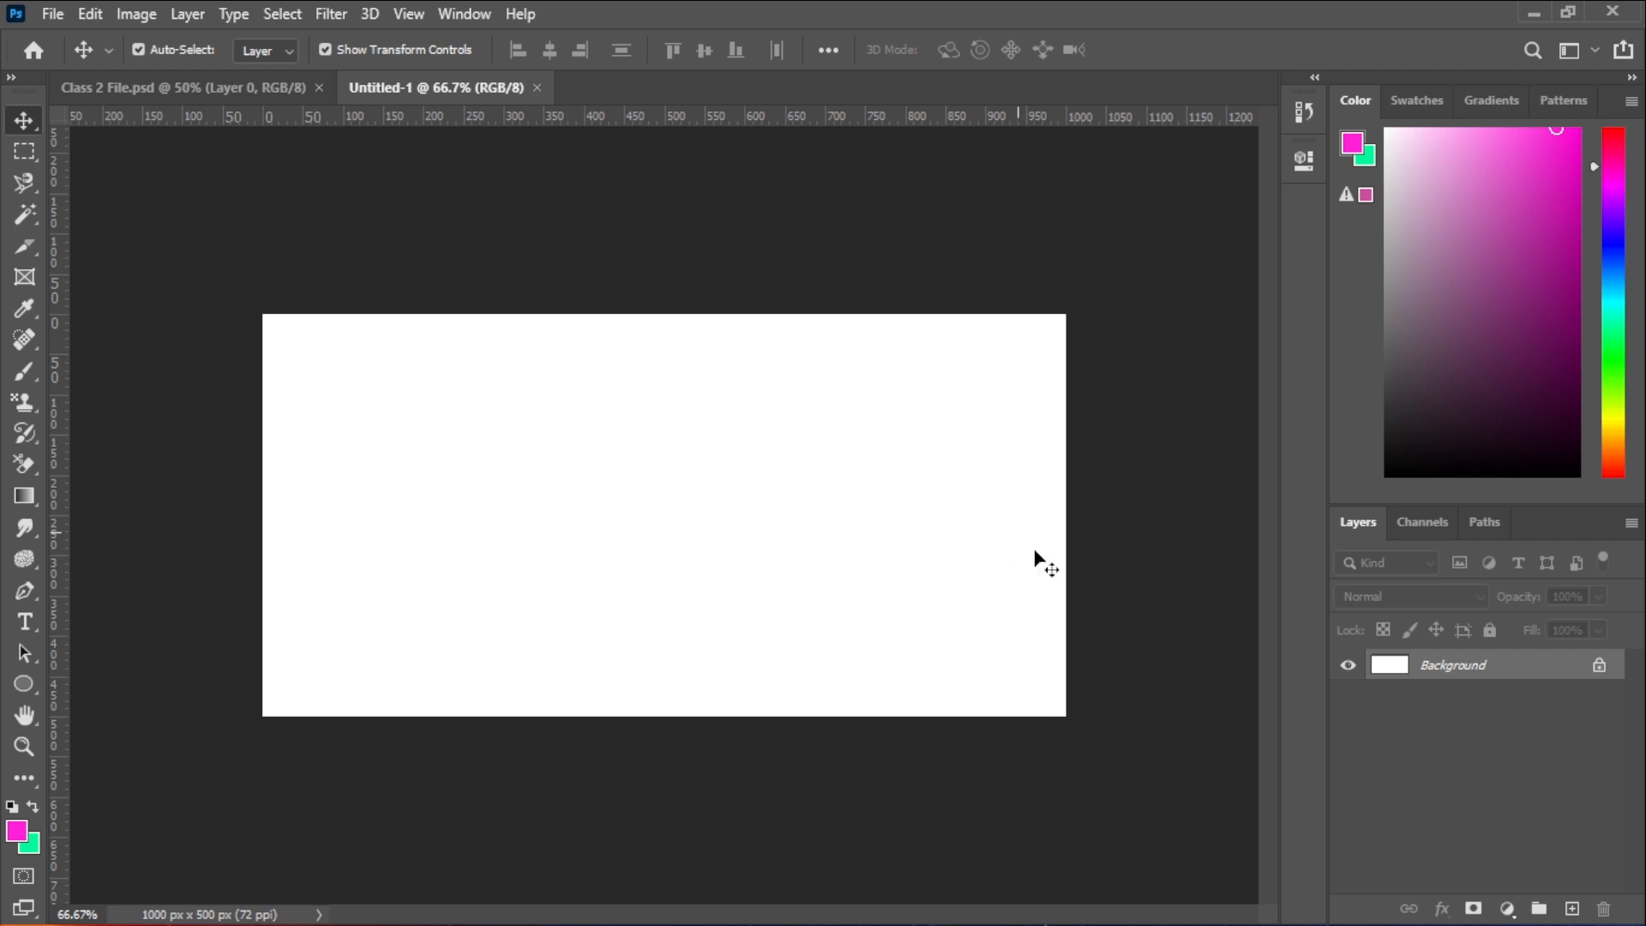
- Restore the On-Screen Keyboard and use it to cycle through the open documents, stopping on Class 2 File.psd
{"action": "left_click", "coordinate": [1172, 904]}
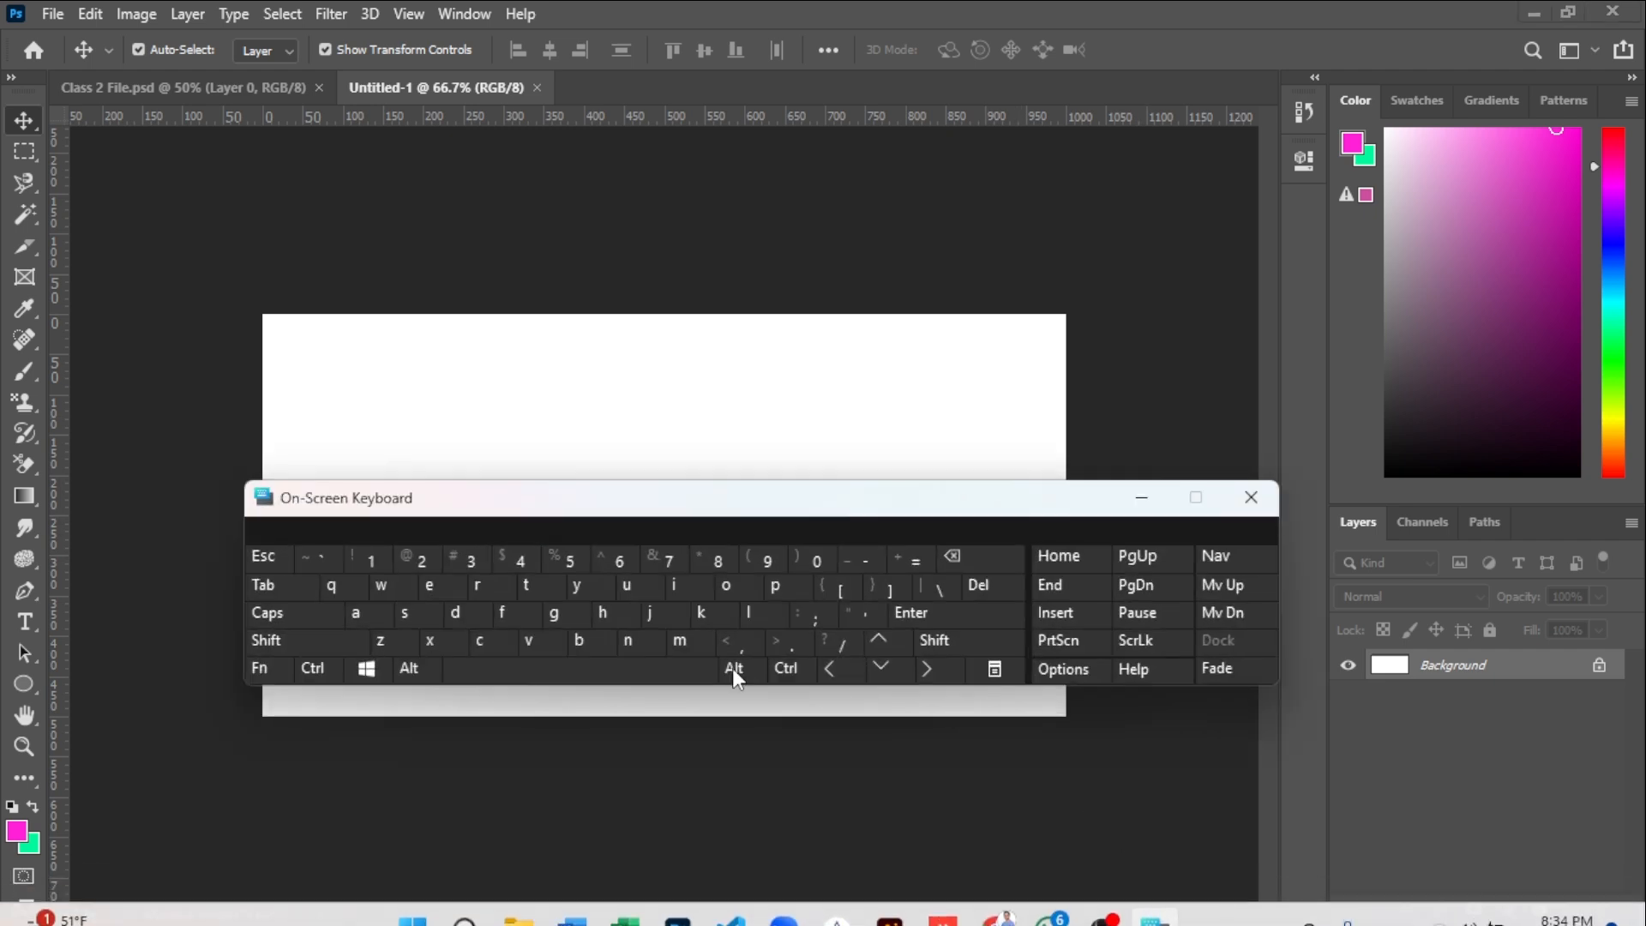
{"action": "left_click", "coordinate": [786, 668]}
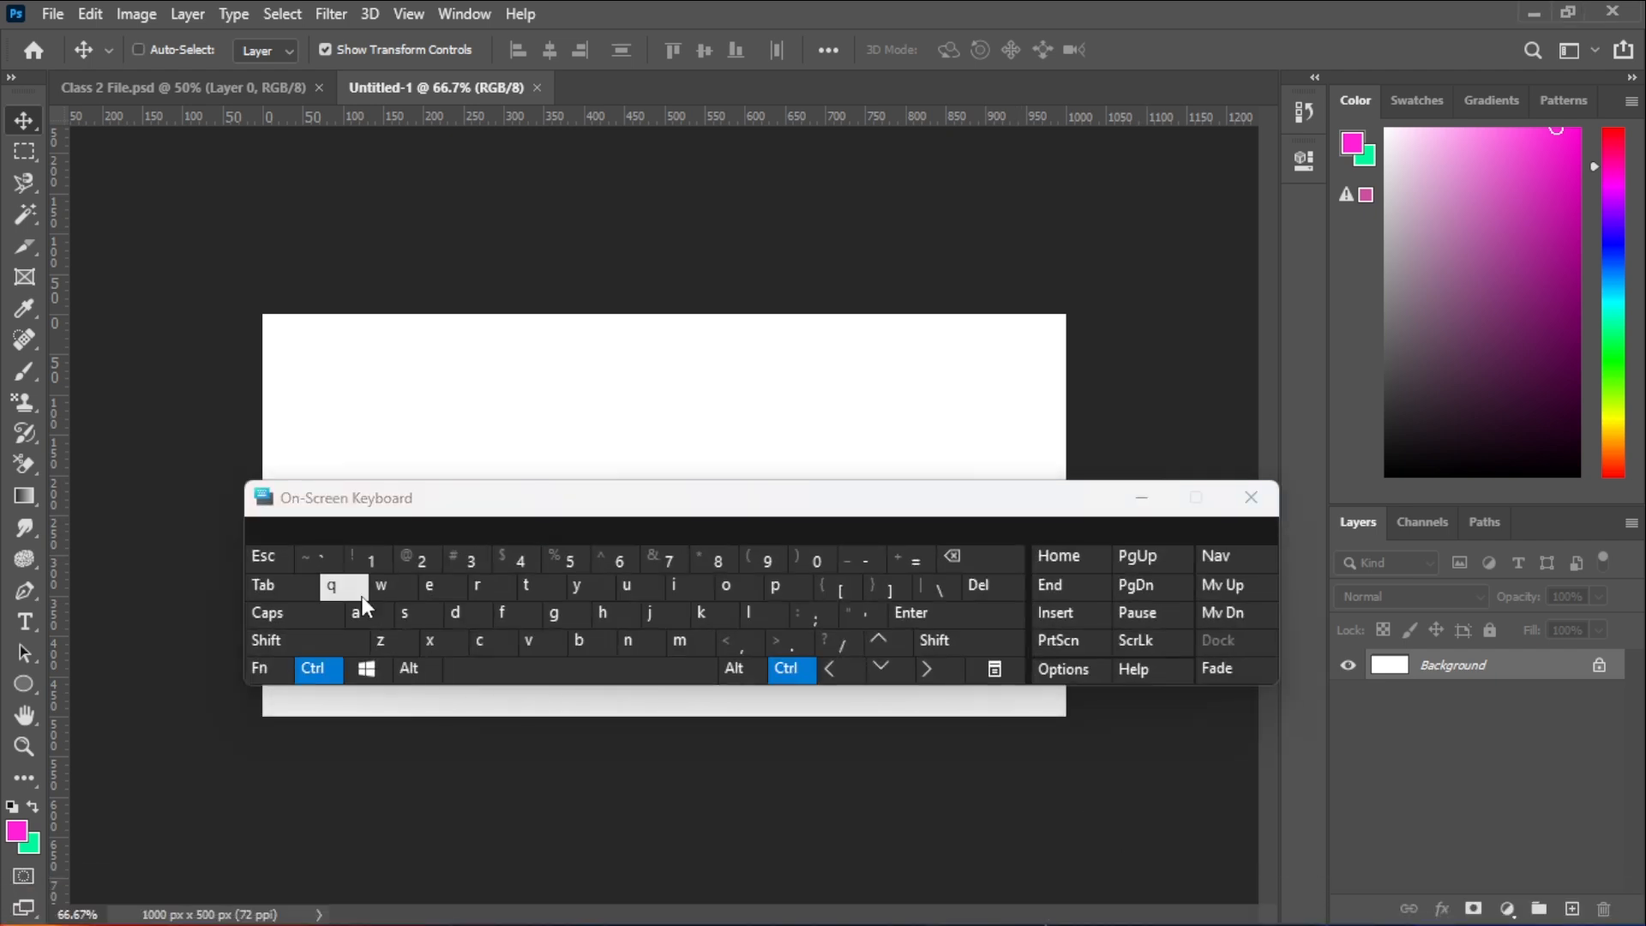
{"action": "left_click", "coordinate": [273, 588]}
{"action": "left_click", "coordinate": [273, 588]}
{"action": "left_click", "coordinate": [273, 588]}
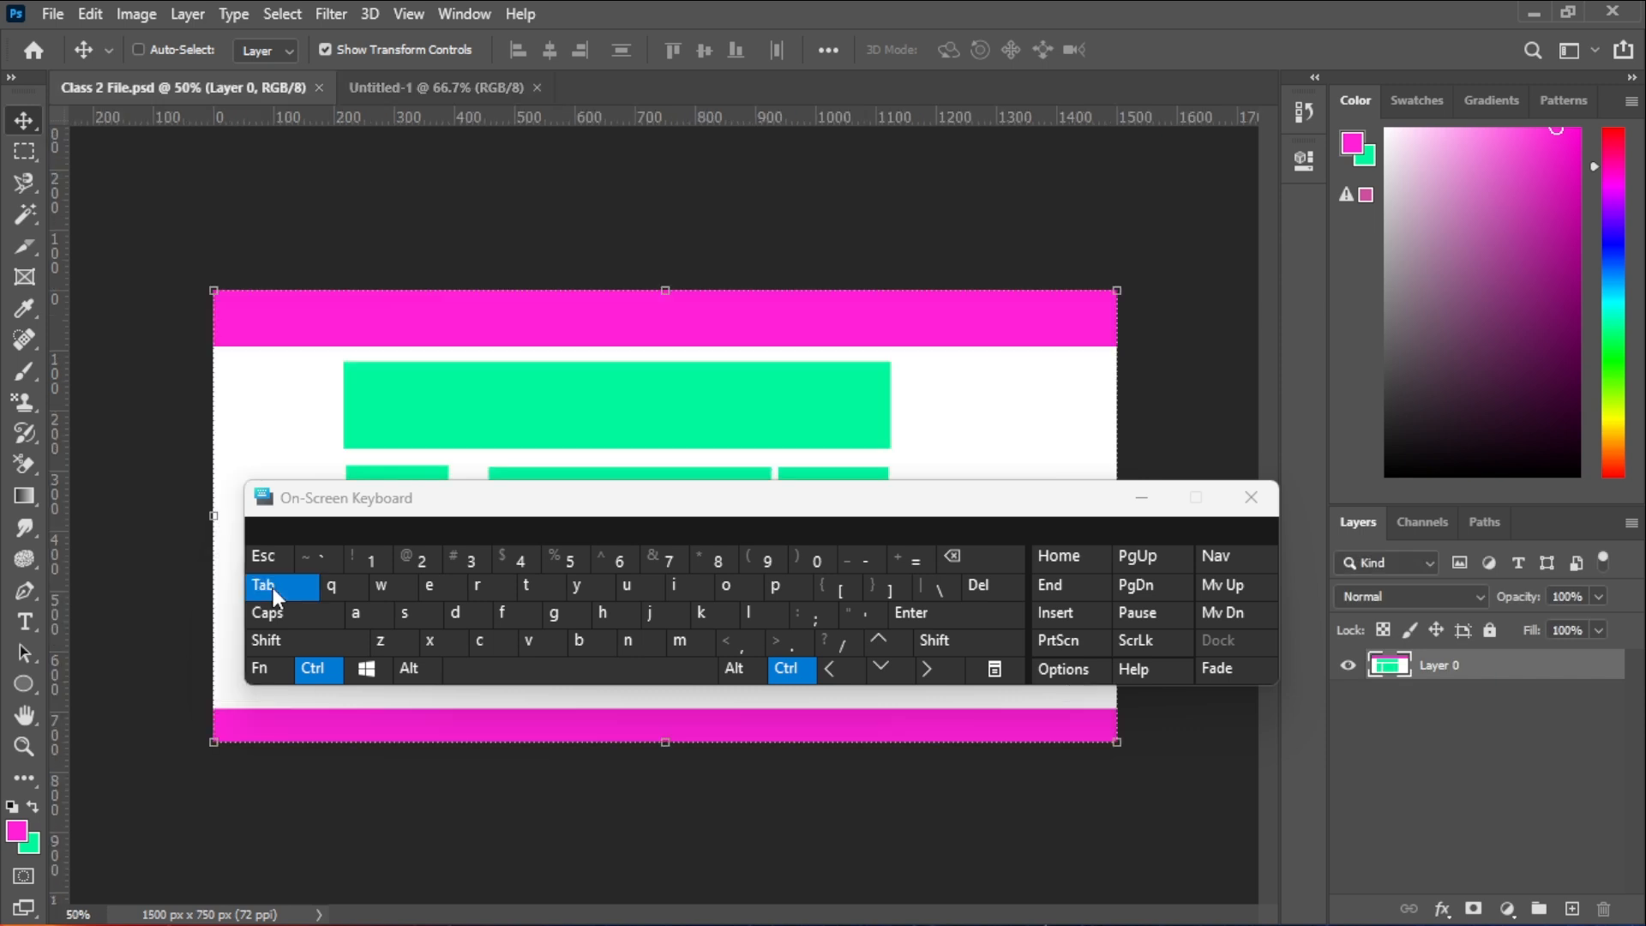
{"action": "left_click", "coordinate": [272, 588]}
{"action": "left_click", "coordinate": [273, 588]}
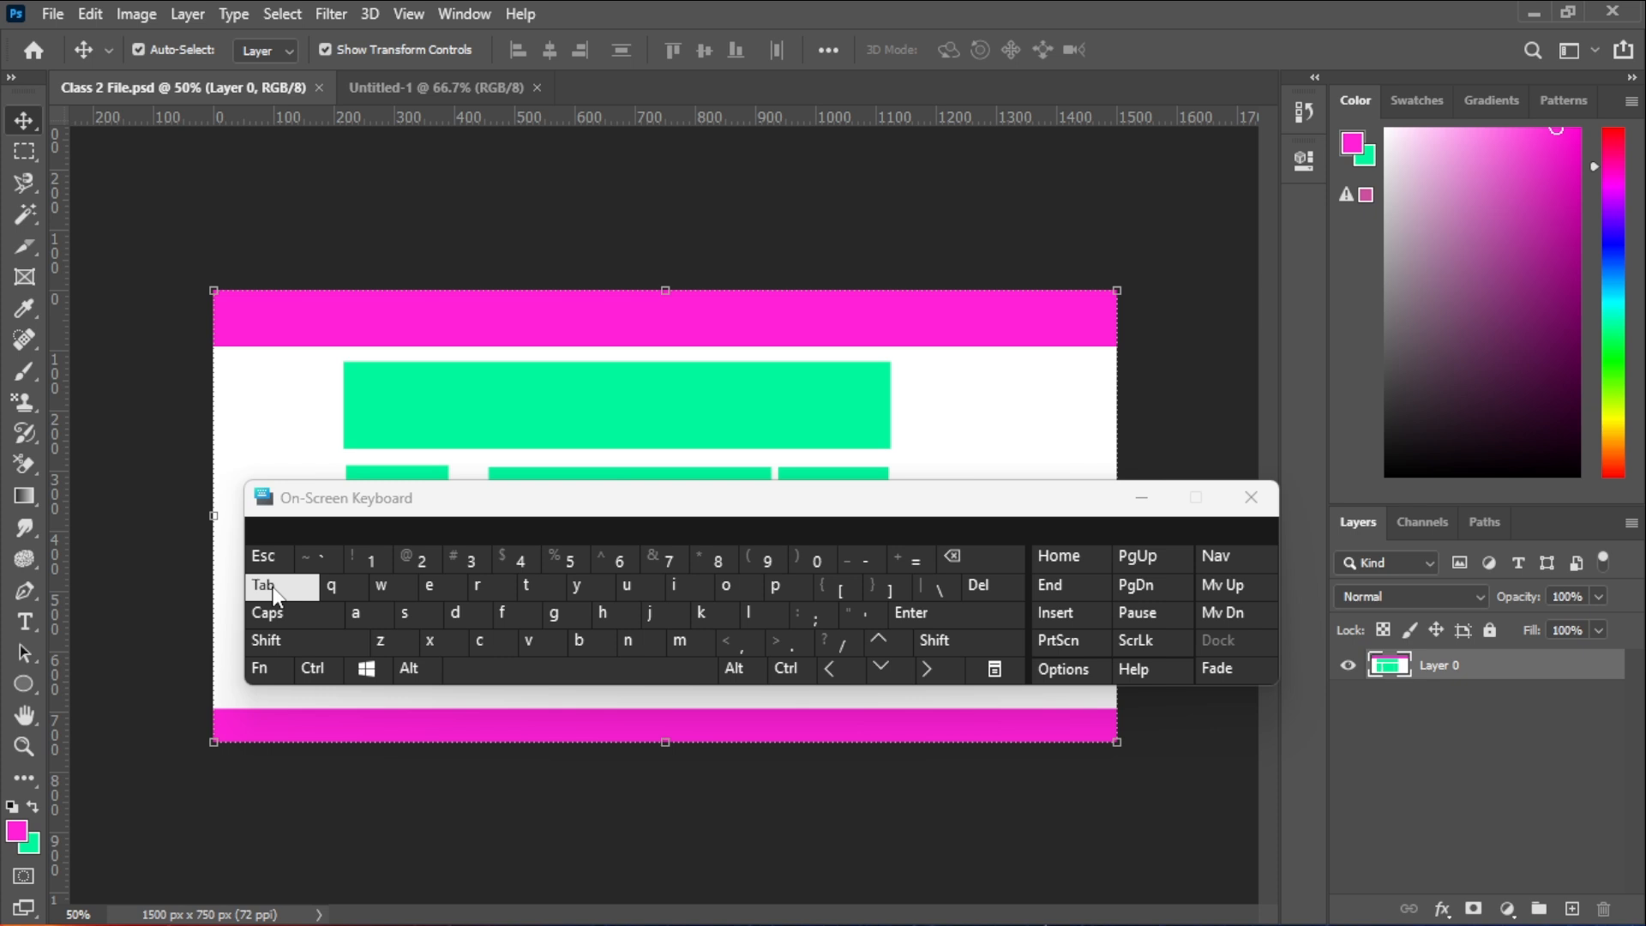
- Bring up the Windows window switcher with the On-Screen Keyboard and move the keyboard below the window previews
{"action": "key", "text": "alt+Tab"}
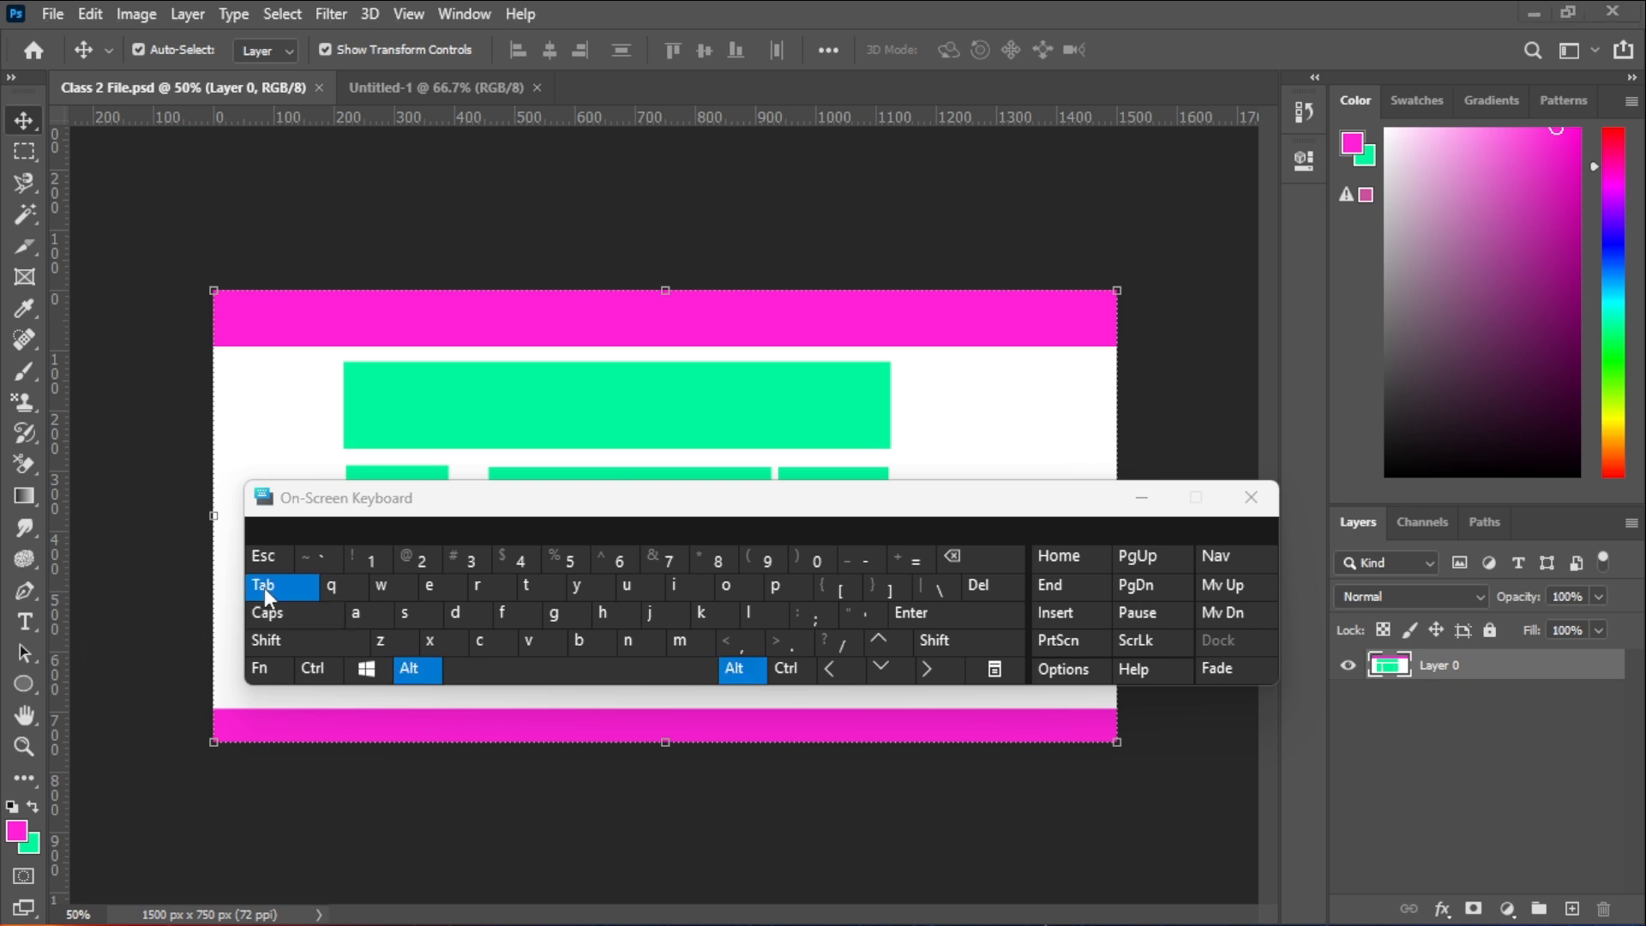
{"action": "key", "text": "alt+Tab"}
{"action": "key", "text": "alt+Tab"}
{"action": "key", "text": "alt+Tab"}
{"action": "key", "text": "alt+Tab"}
{"action": "key", "text": "alt+Tab"}
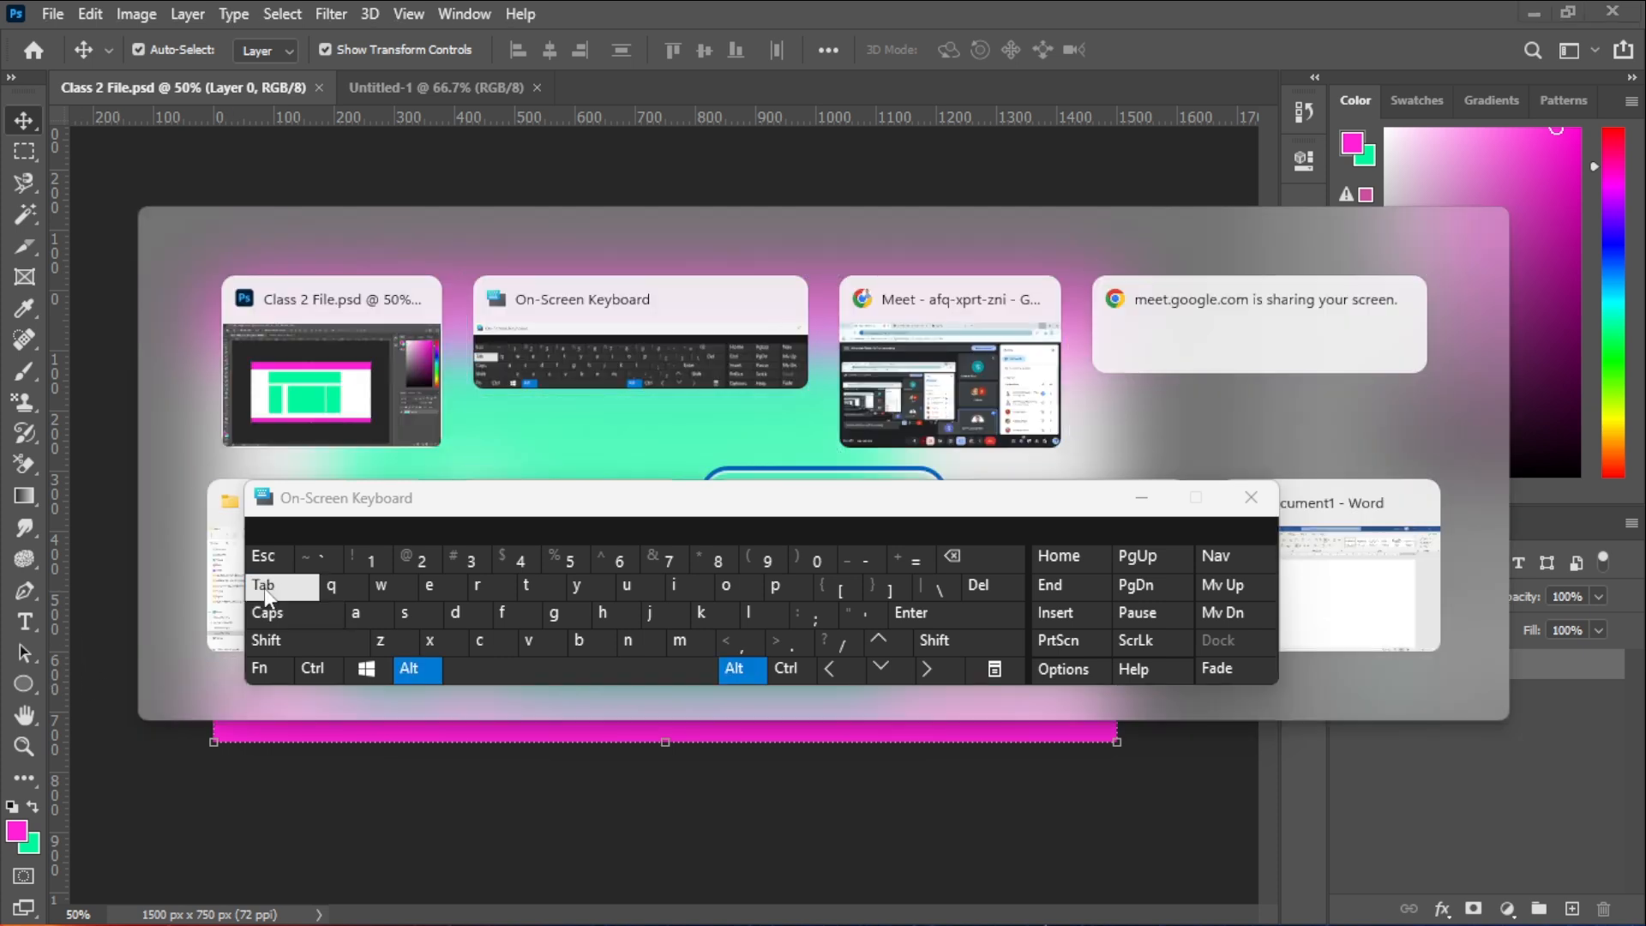
{"action": "left_click", "coordinate": [266, 587]}
{"action": "left_click_drag", "start_coordinate": [610, 516], "coordinate": [604, 753]}
{"action": "left_click", "coordinate": [400, 906]}
{"action": "left_click", "coordinate": [279, 835]}
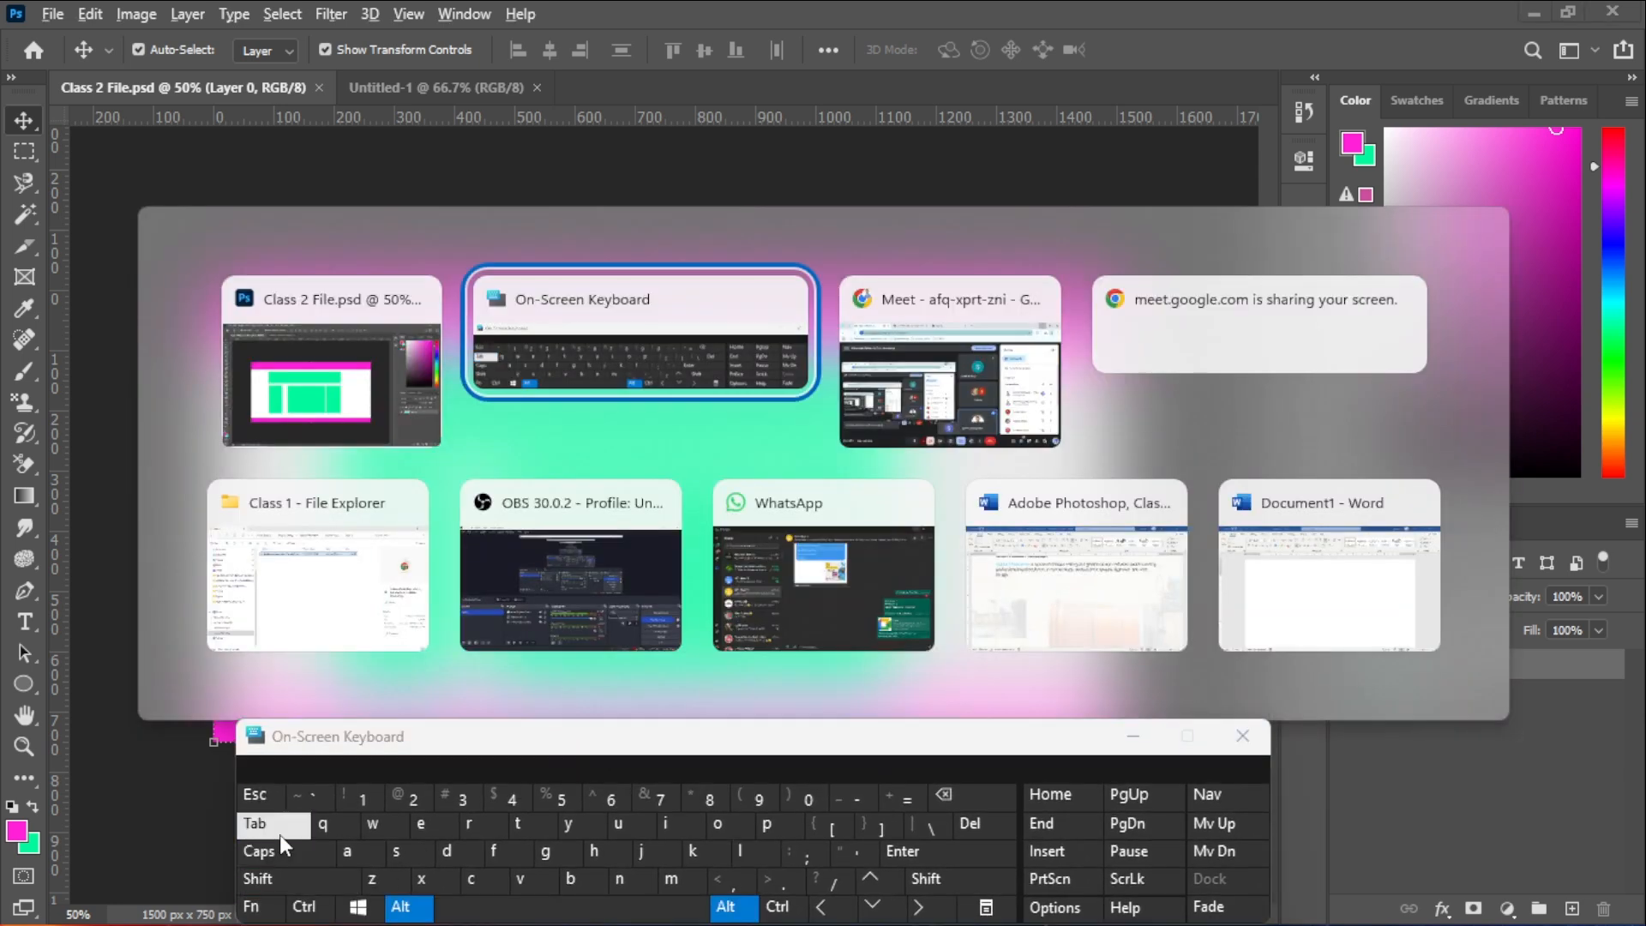
- Cycle repeatedly through all open window previews in the switcher and return to Class 2 File.psd
{"action": "key", "text": "alt+Tab"}
{"action": "key", "text": "alt+Tab"}
{"action": "key", "text": "alt+Tab"}
{"action": "key", "text": "alt+Tab"}
{"action": "key", "text": "alt+Tab"}
{"action": "key", "text": "alt+Tab"}
{"action": "key", "text": "alt+Tab"}
{"action": "key", "text": "alt+Tab"}
{"action": "key", "text": "alt+Tab"}
{"action": "key", "text": "alt+Tab"}
{"action": "key", "text": "alt+Tab"}
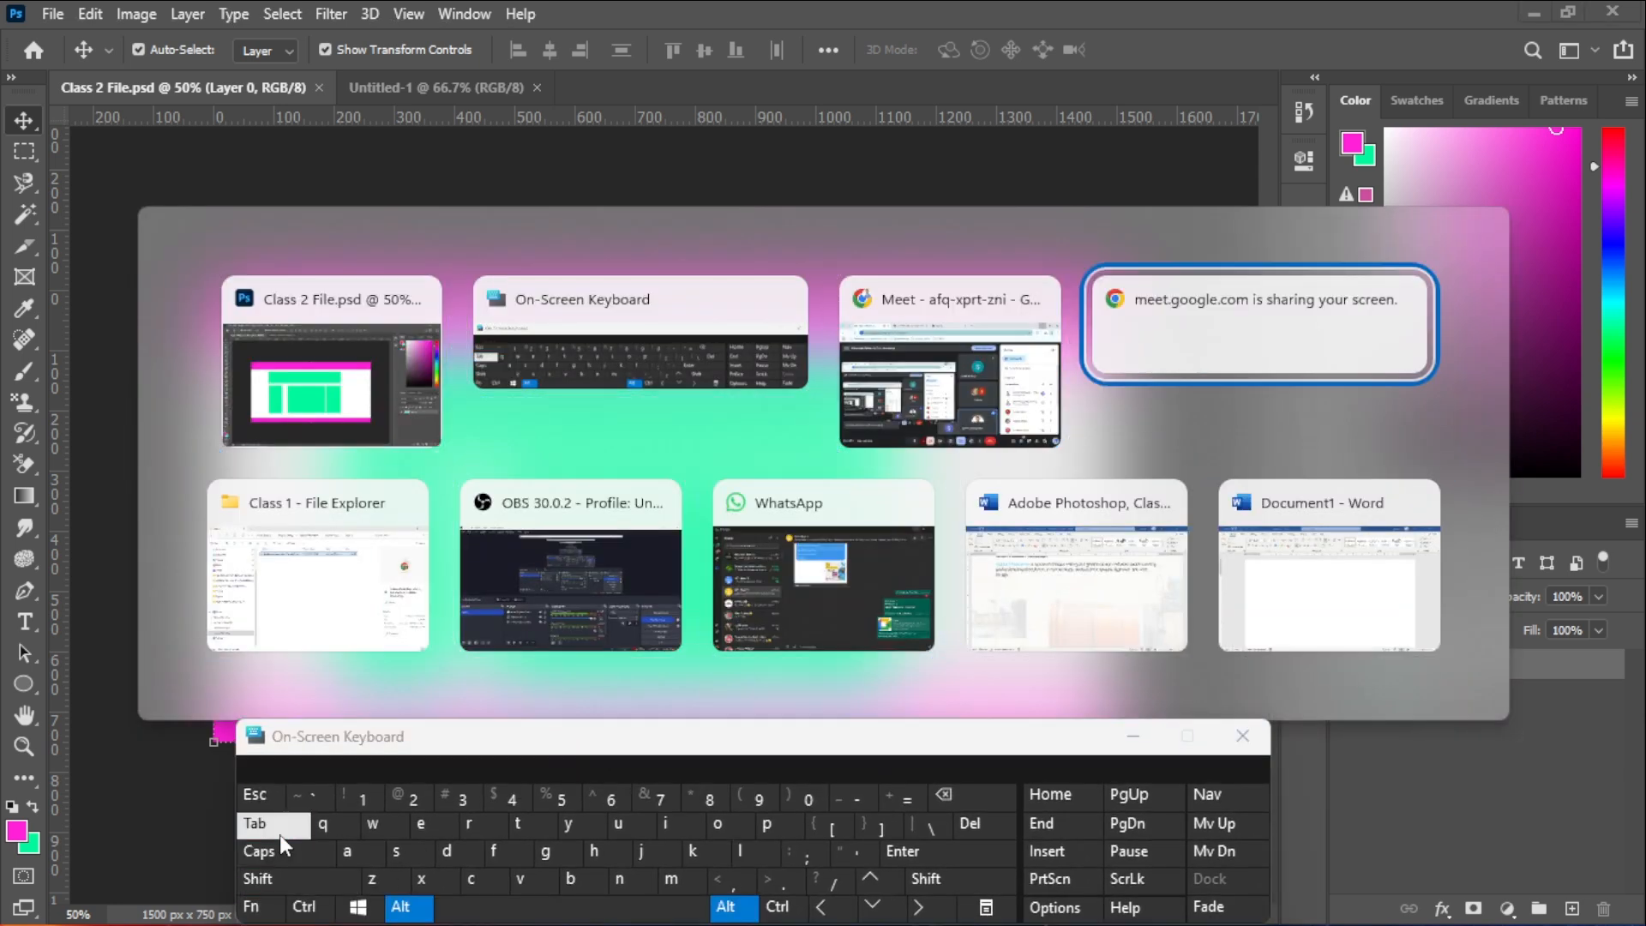
{"action": "key", "text": "alt+Tab"}
{"action": "key", "text": "alt+Tab"}
{"action": "key", "text": "alt+Tab"}
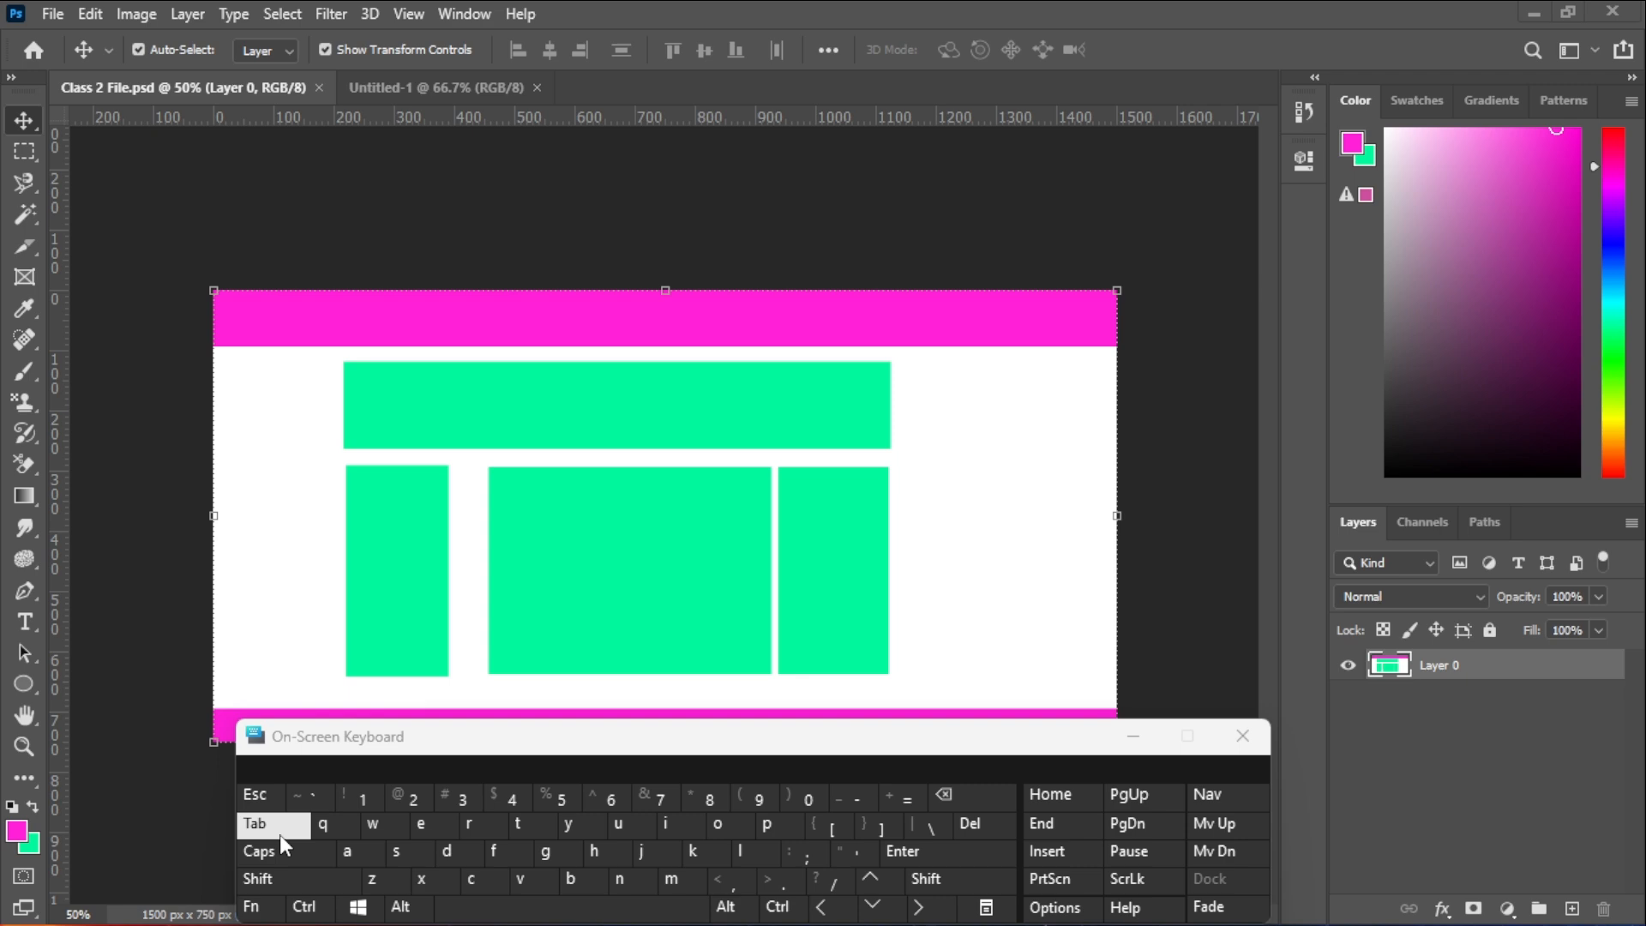
- Switch to the Adobe Photoshop, Class 2, File Commands document in Word, and cycle through the windows back to Photoshop
{"action": "key", "text": "alt+Tab"}
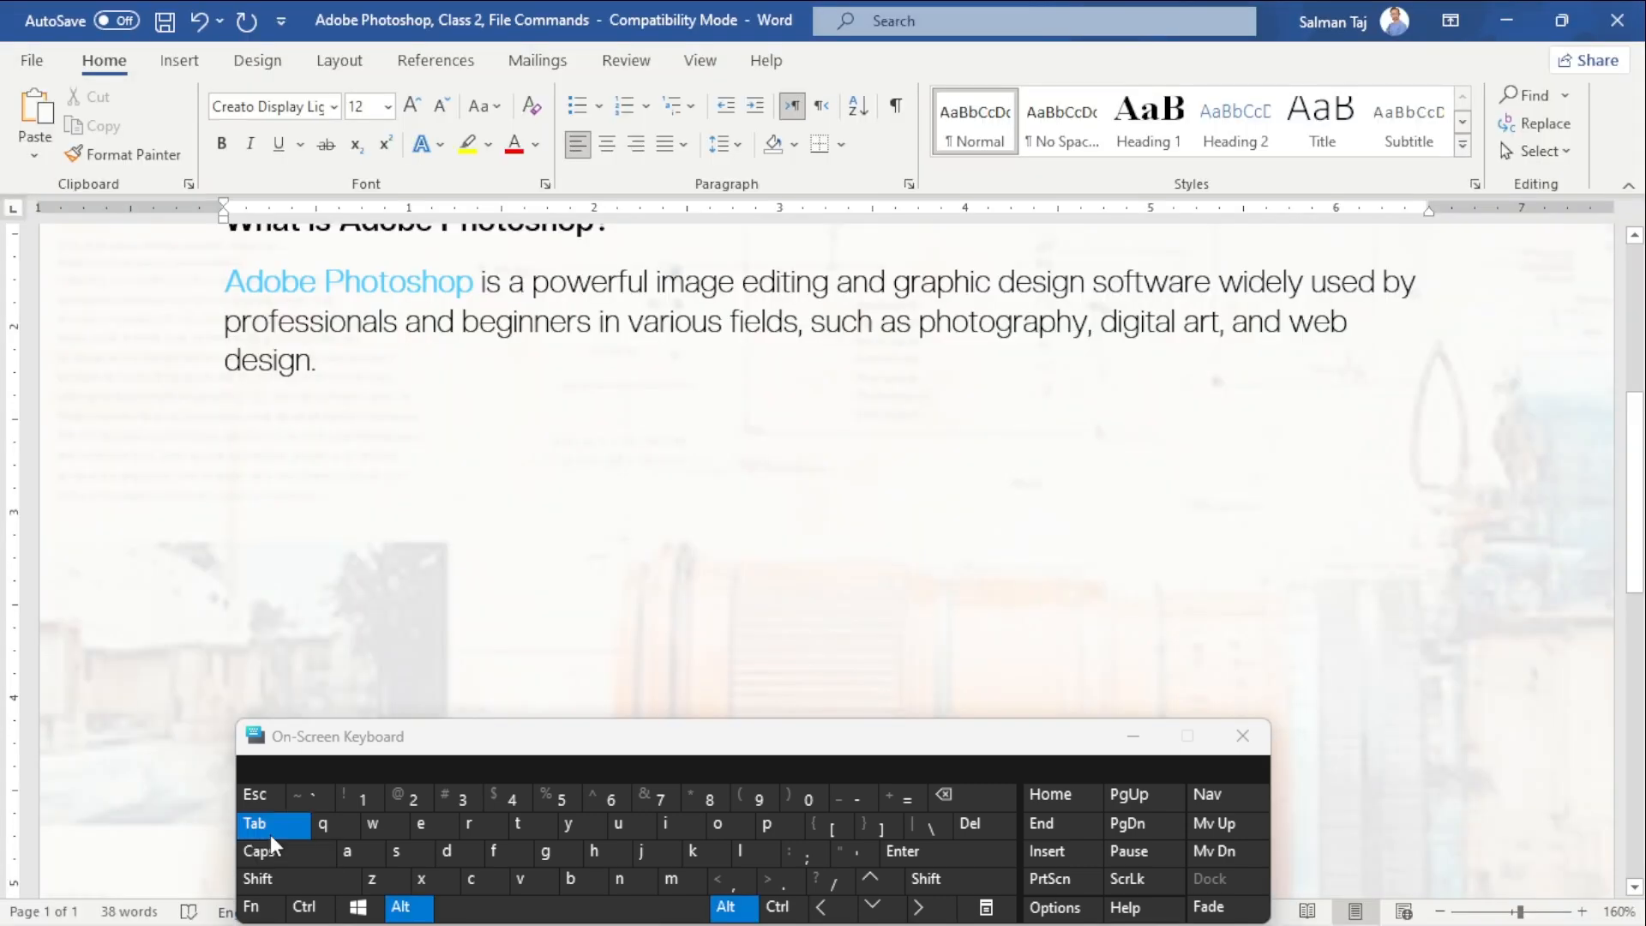
{"action": "key", "text": "alt+Tab"}
{"action": "key", "text": "alt+Tab"}
{"action": "key", "text": "alt+Tab"}
{"action": "key", "text": "alt+Tab"}
{"action": "key", "text": "alt+Tab"}
{"action": "key", "text": "alt+Tab"}
{"action": "key", "text": "alt+Tab"}
{"action": "key", "text": "alt+Tab"}
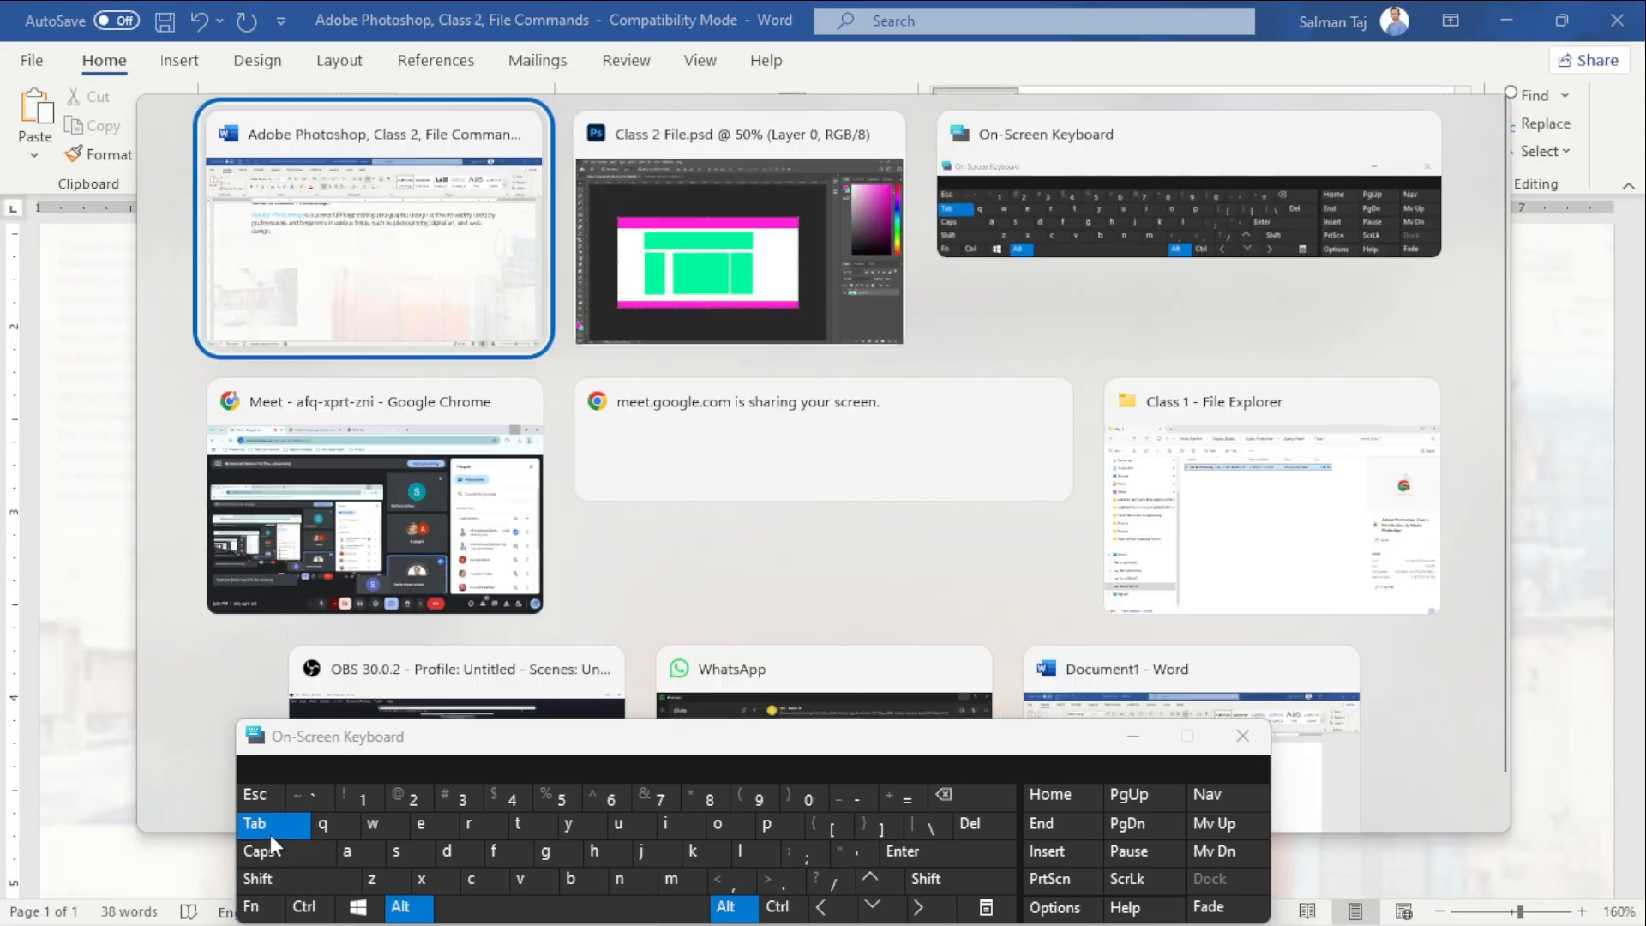
{"action": "key", "text": "alt+Tab"}
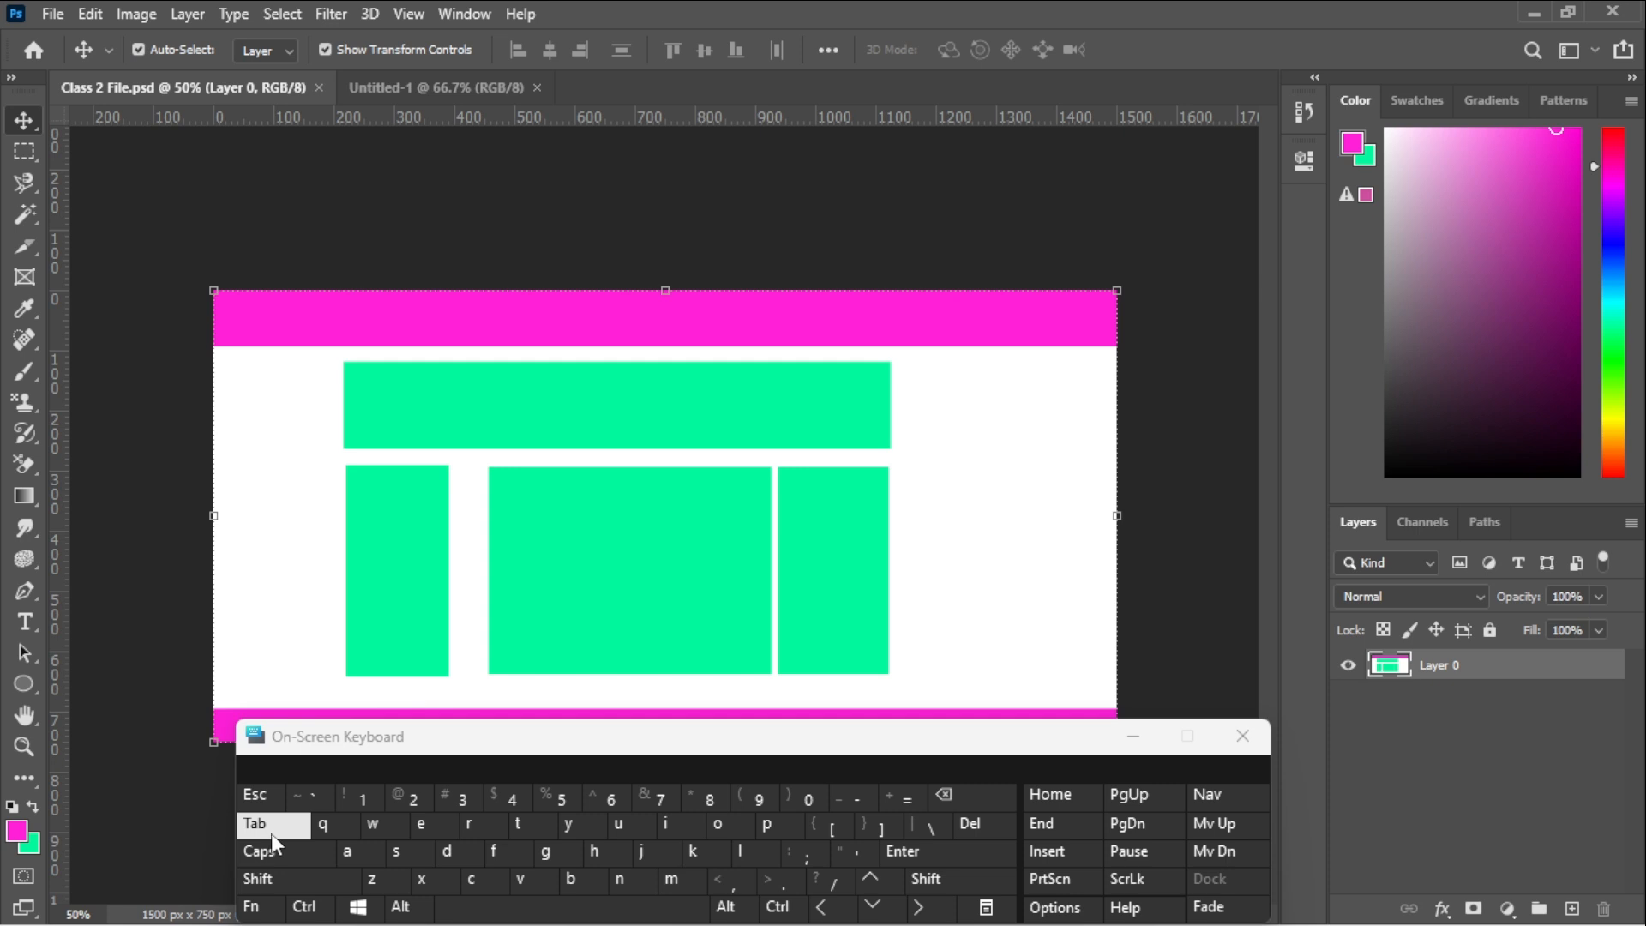
- Alternate between the Untitled-1 and Class 2 File.psd documents, ending on Class 2 File.psd
{"action": "key", "text": "ctrl+Tab"}
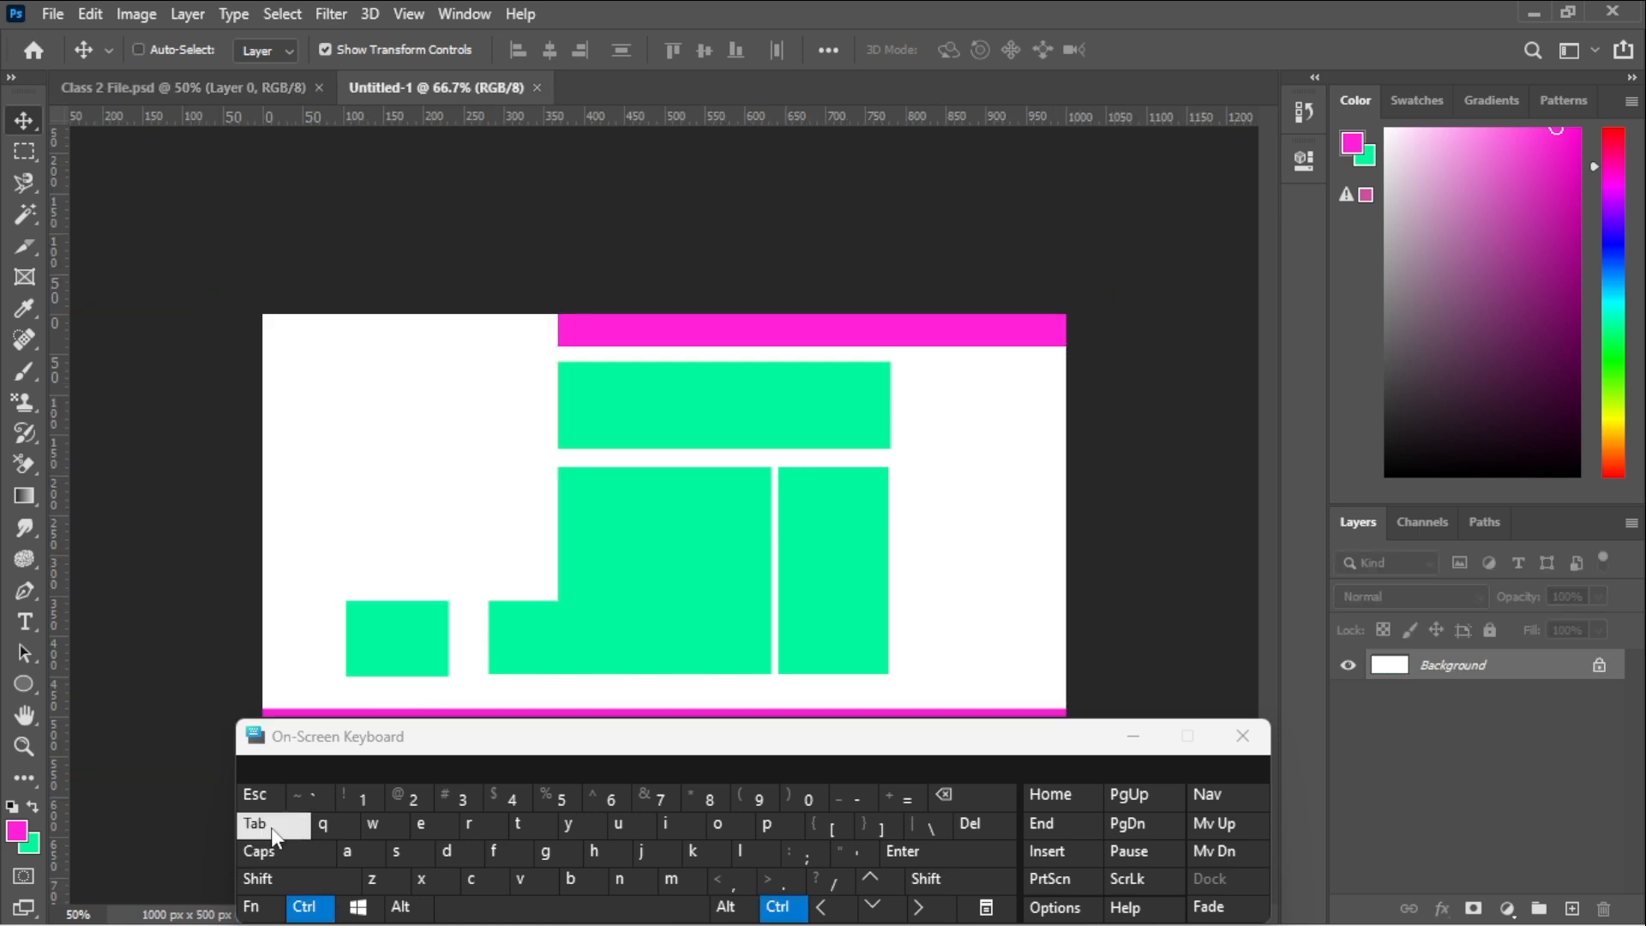
{"action": "left_click", "coordinate": [271, 826]}
{"action": "left_click", "coordinate": [271, 826]}
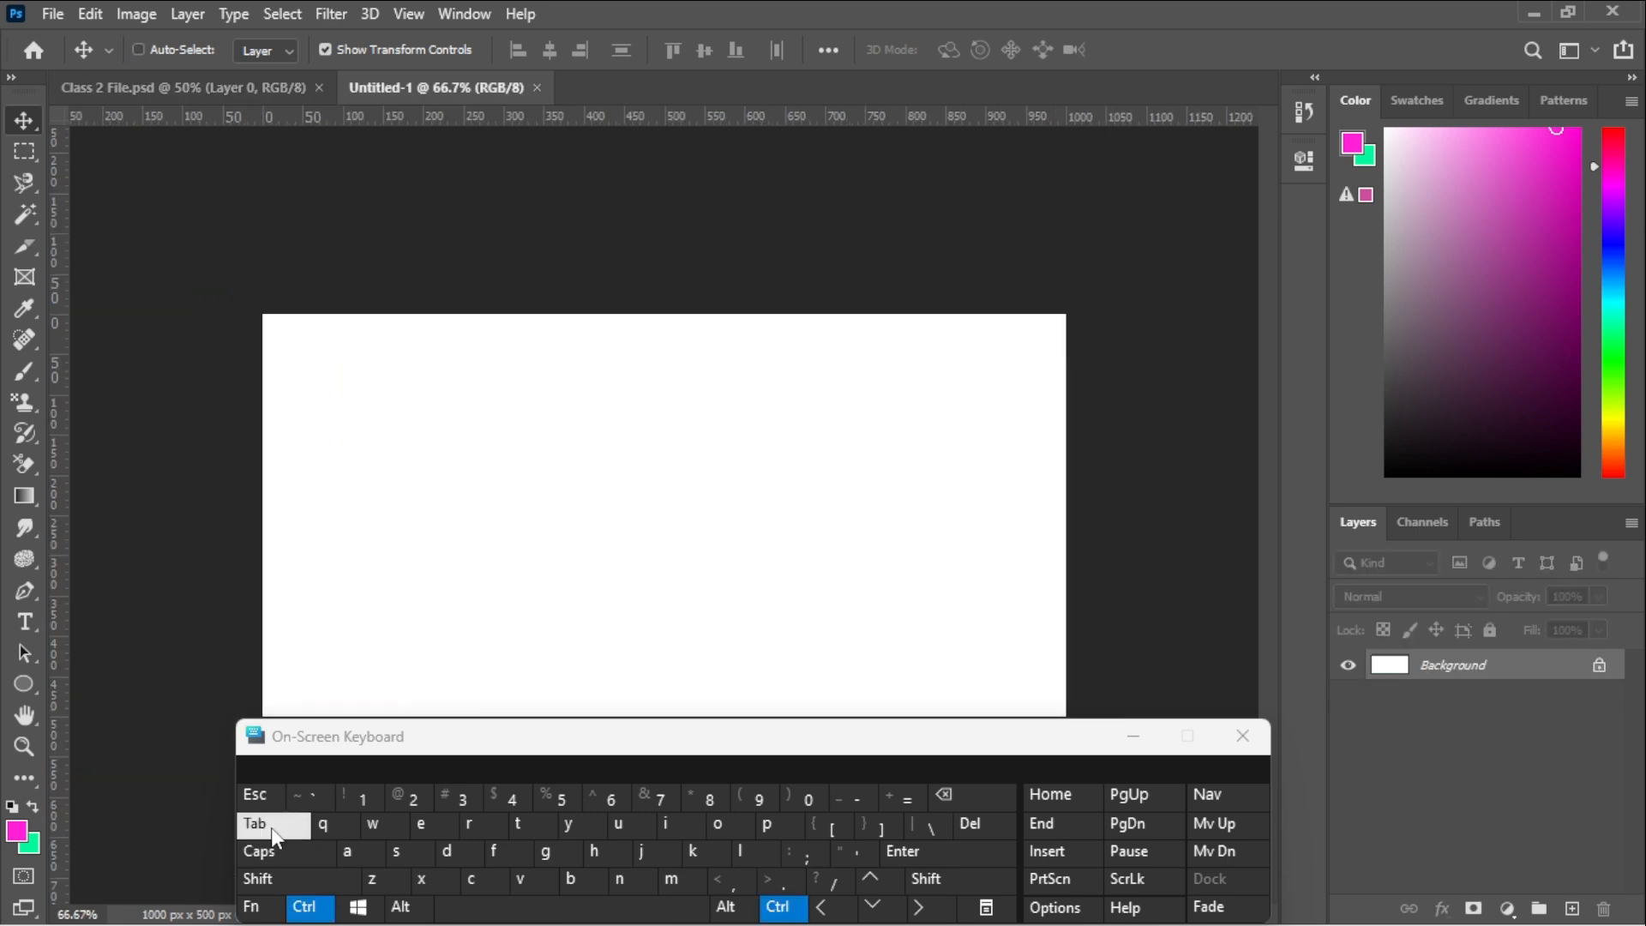
{"action": "left_click", "coordinate": [271, 826]}
- Reposition the On-Screen Keyboard over the canvas's upper part and turn on its Fn mode to show F1 to F12
{"action": "left_click_drag", "start_coordinate": [299, 740], "coordinate": [293, 329]}
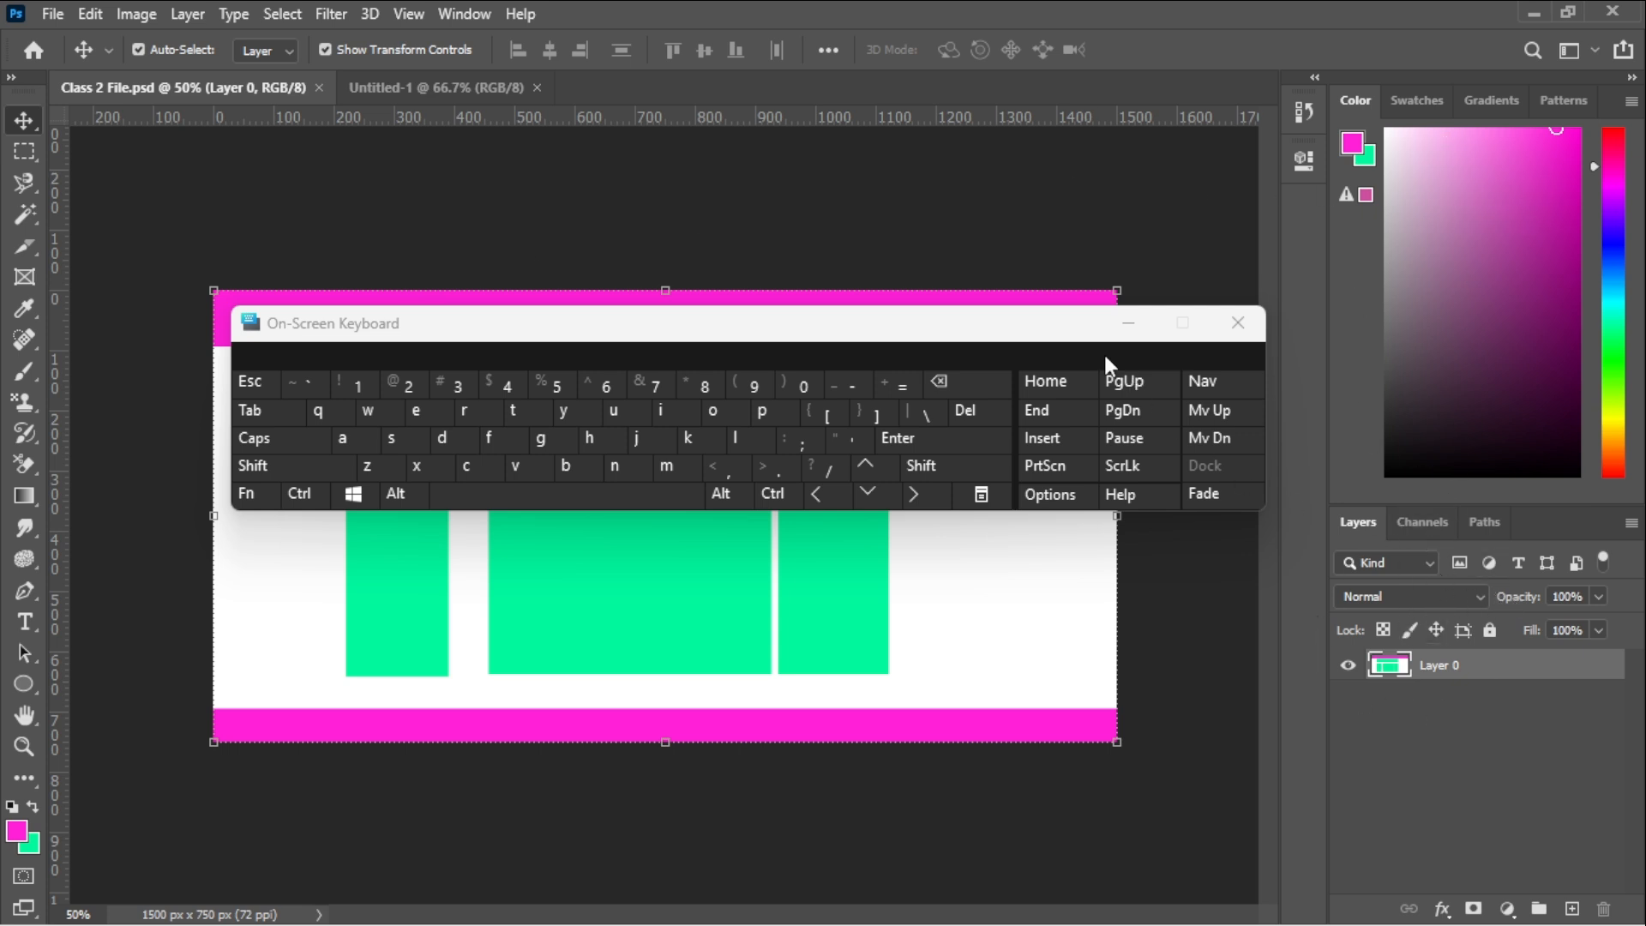
{"action": "left_click_drag", "start_coordinate": [1044, 332], "coordinate": [975, 218]}
{"action": "left_click", "coordinate": [177, 380]}
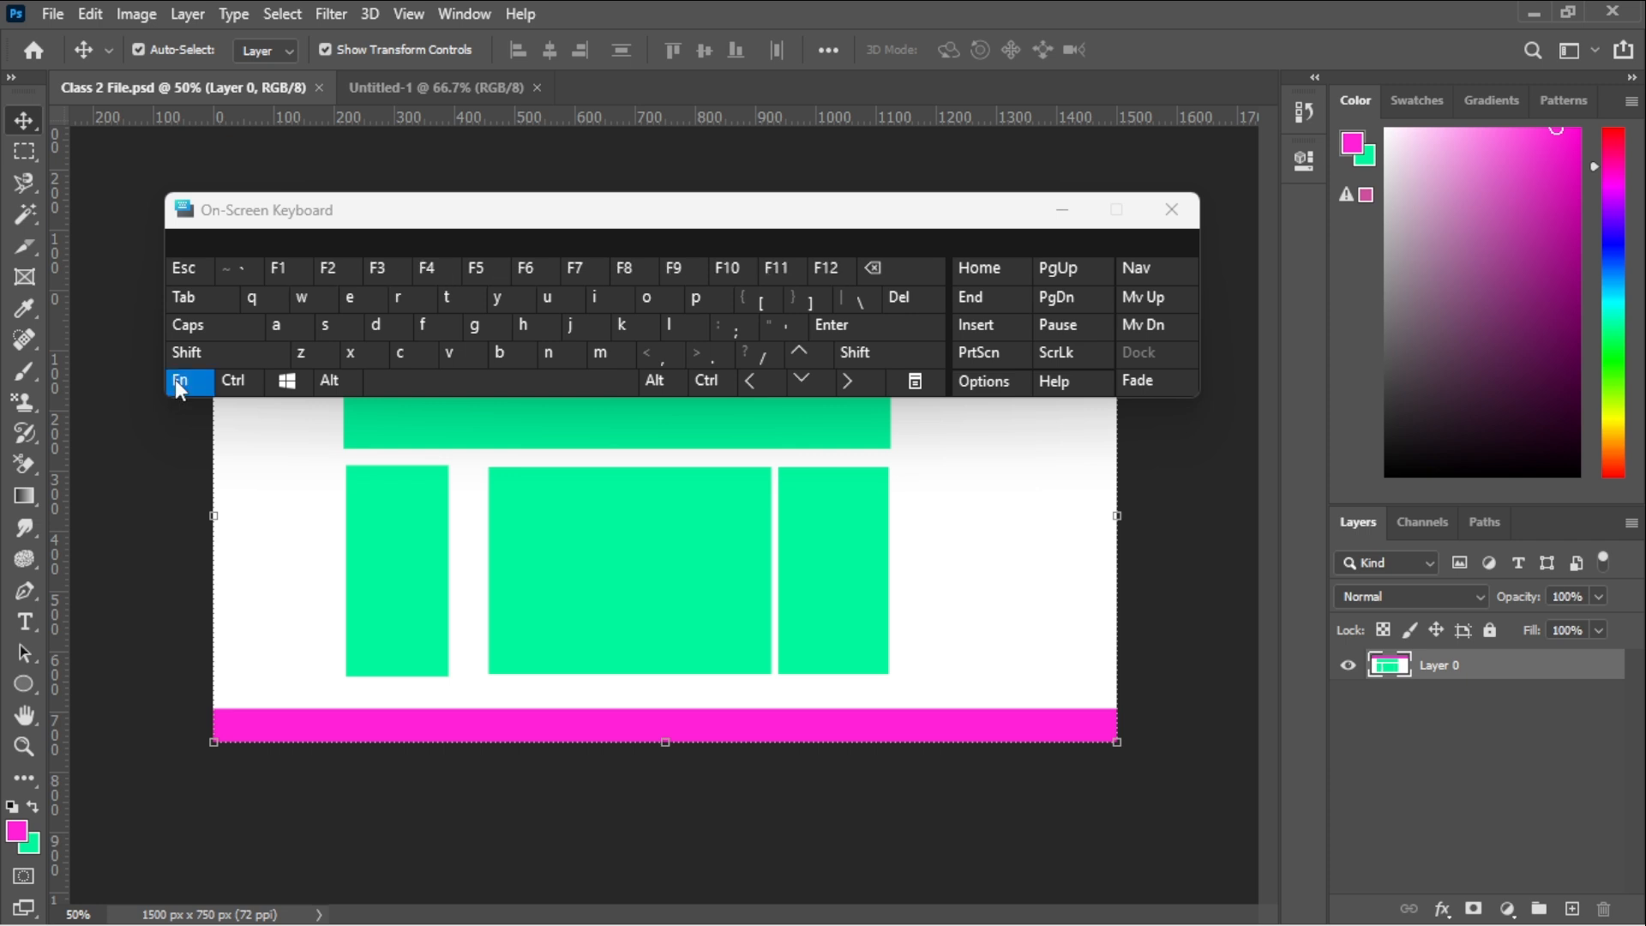
{"action": "left_click_drag", "start_coordinate": [528, 225], "coordinate": [524, 302]}
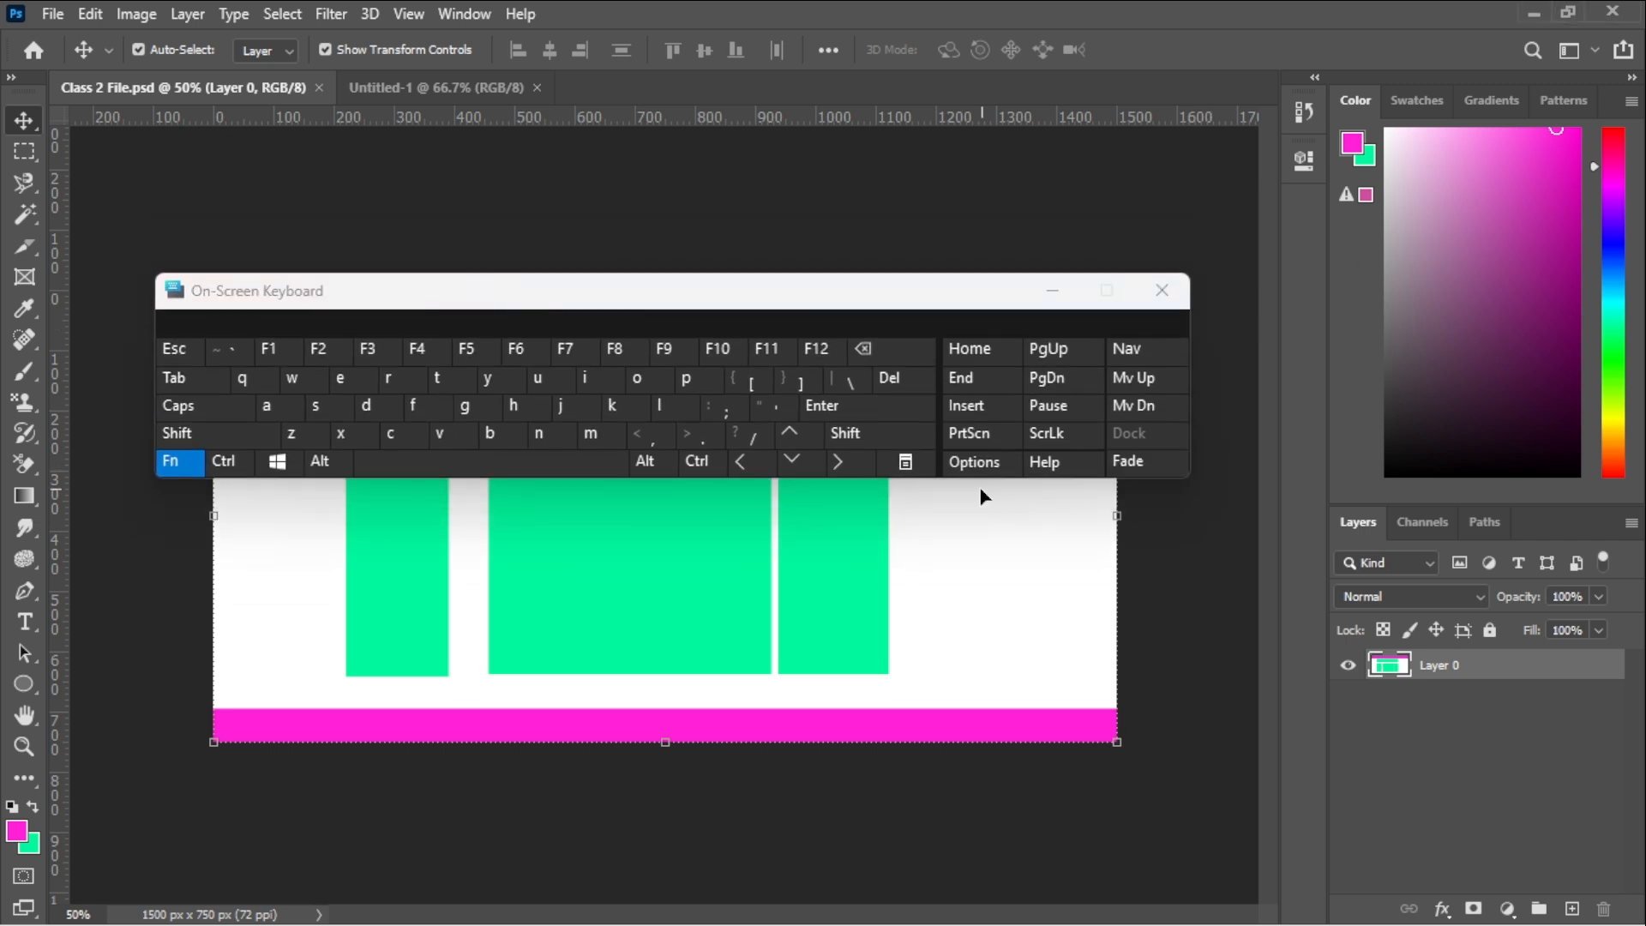
- Make the On-Screen Keyboard taller and widen the dock holding the Color and Layers panels
{"action": "left_click_drag", "start_coordinate": [940, 478], "coordinate": [974, 760]}
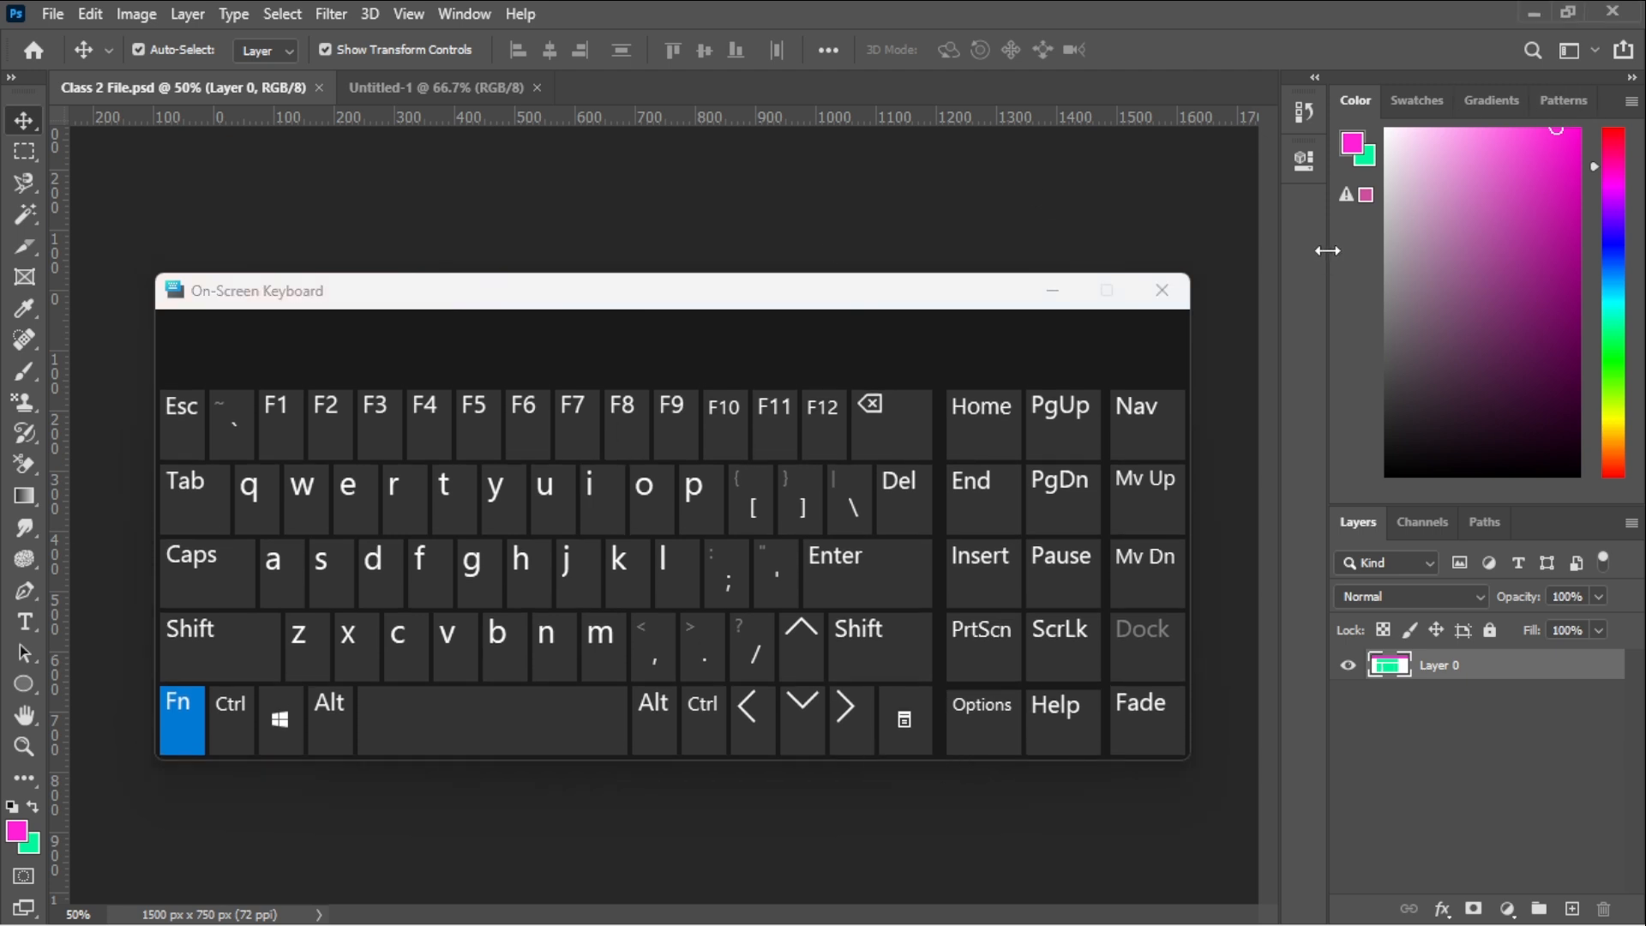
{"action": "left_click_drag", "start_coordinate": [1329, 250], "coordinate": [1262, 251]}
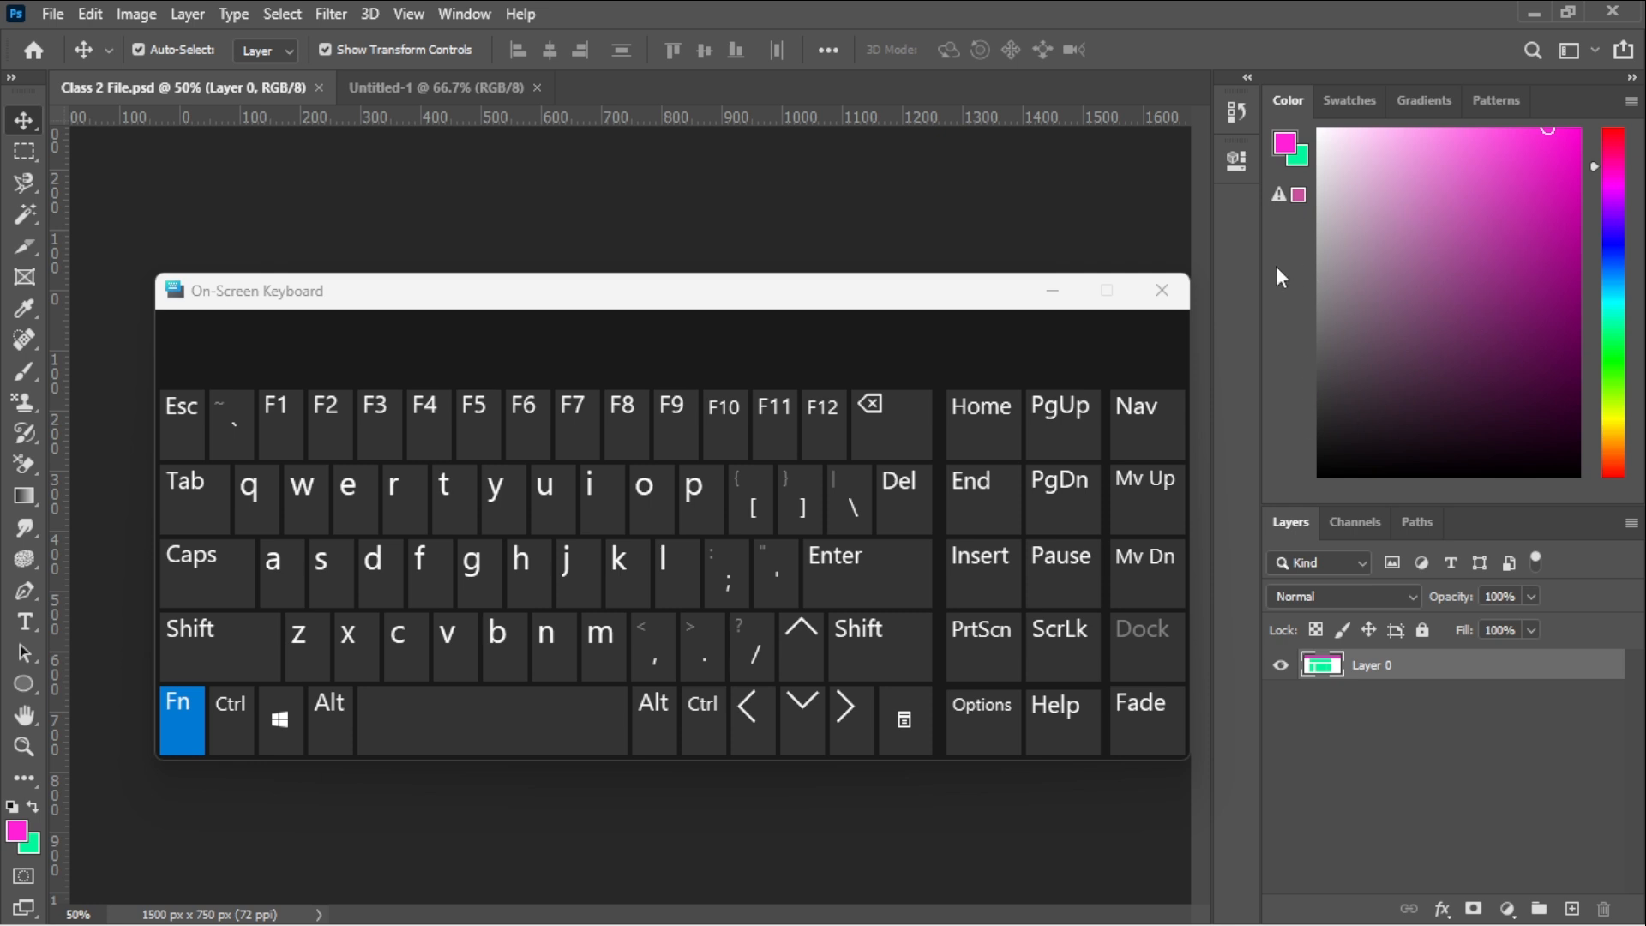
- Hide the Color panel and the Layers panel group, and show both again, using the On-Screen Keyboard's function-key mode
{"action": "left_click", "coordinate": [535, 429]}
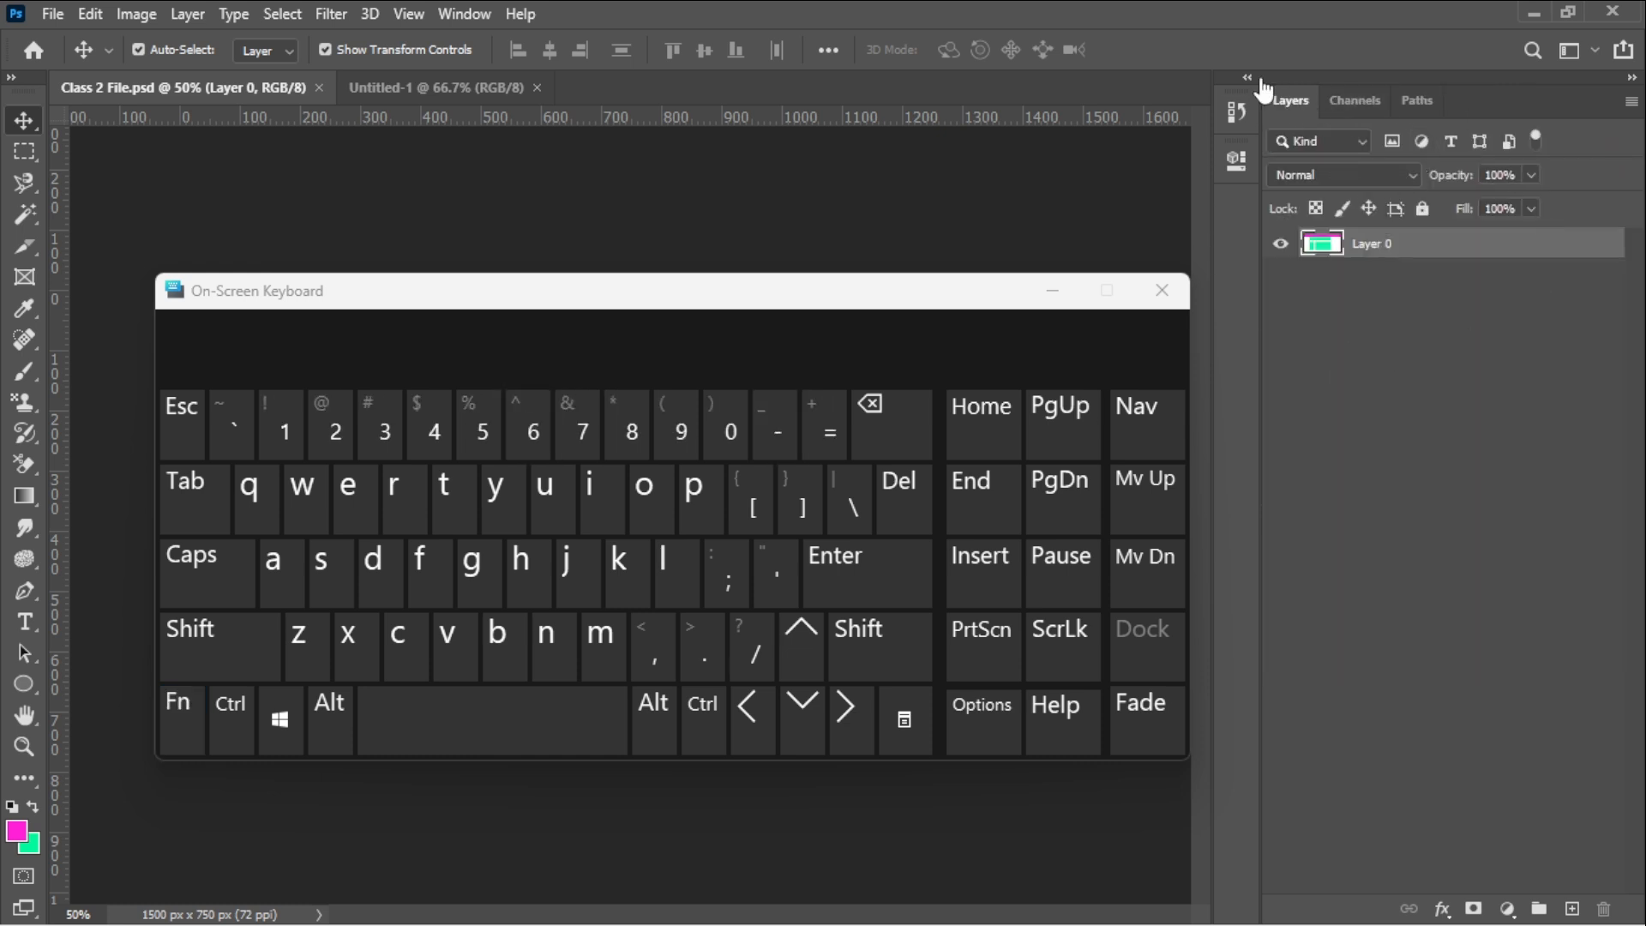
{"action": "left_click", "coordinate": [178, 712]}
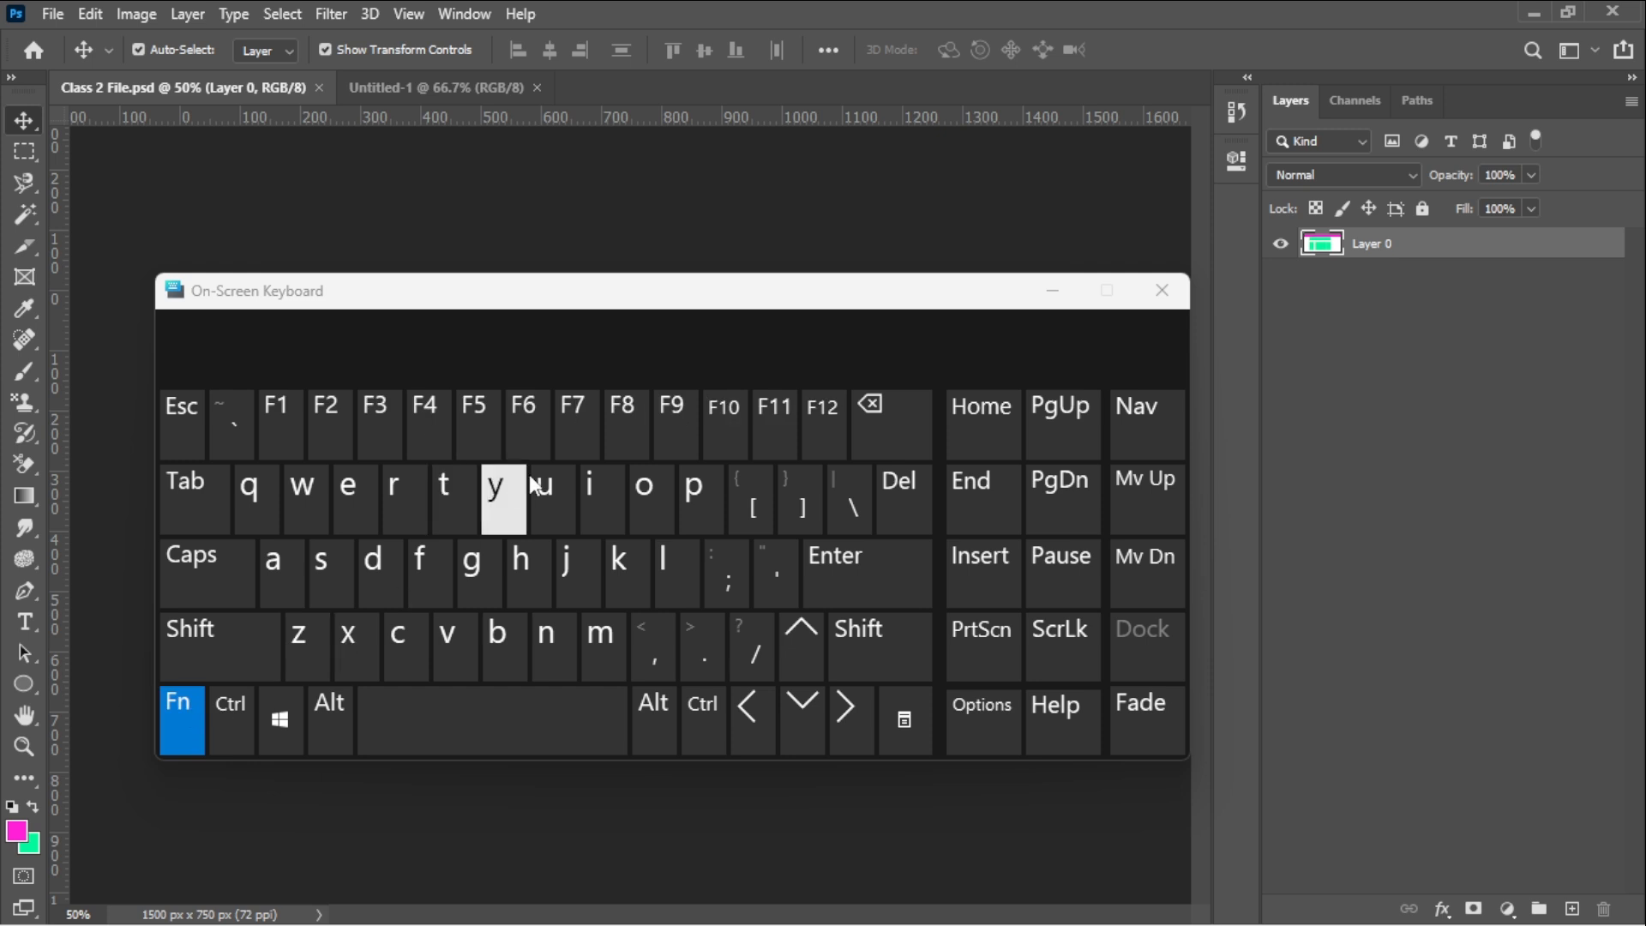
{"action": "left_click", "coordinate": [589, 433]}
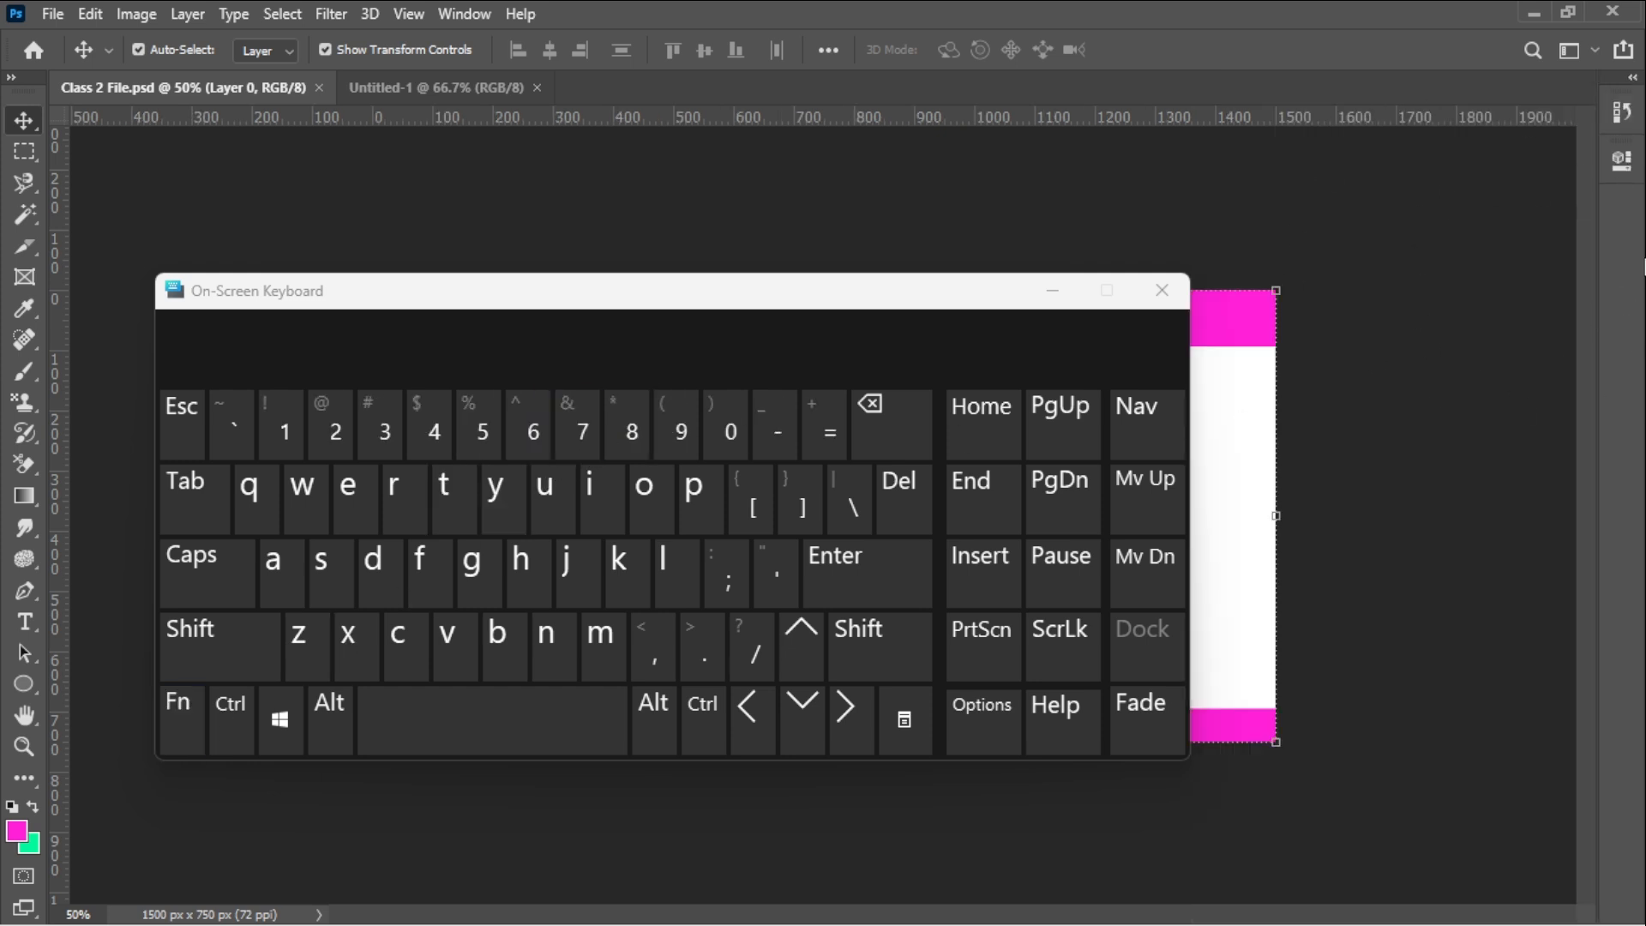
{"action": "left_click", "coordinate": [177, 722]}
{"action": "left_click", "coordinate": [542, 444]}
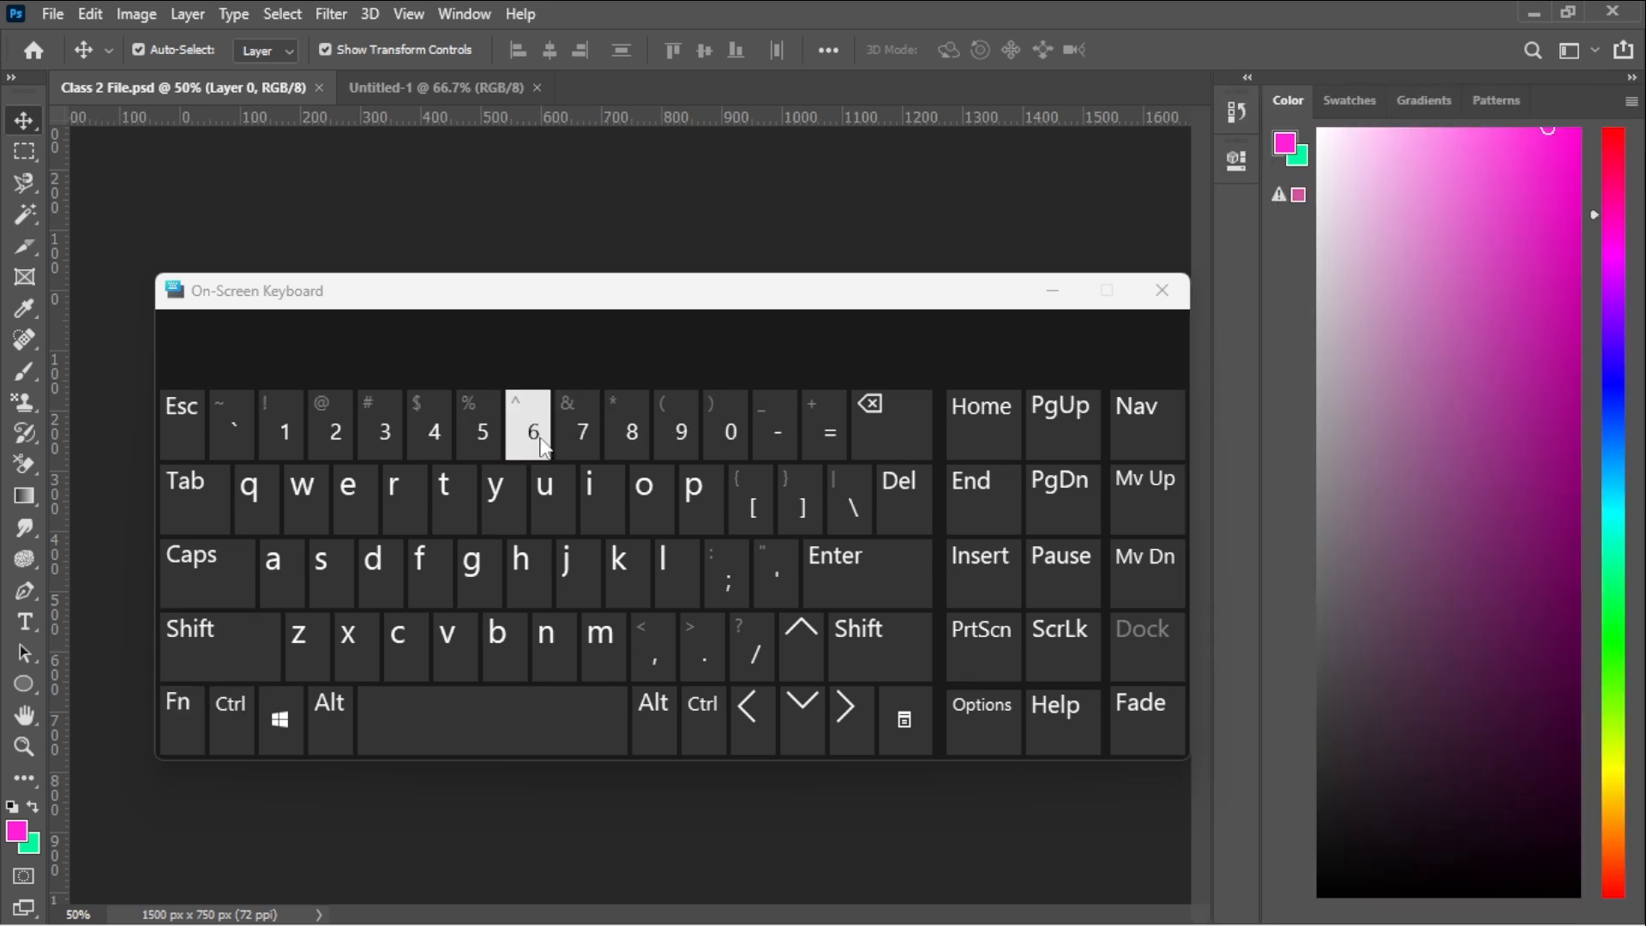
{"action": "left_click", "coordinate": [180, 722]}
{"action": "left_click", "coordinate": [587, 439]}
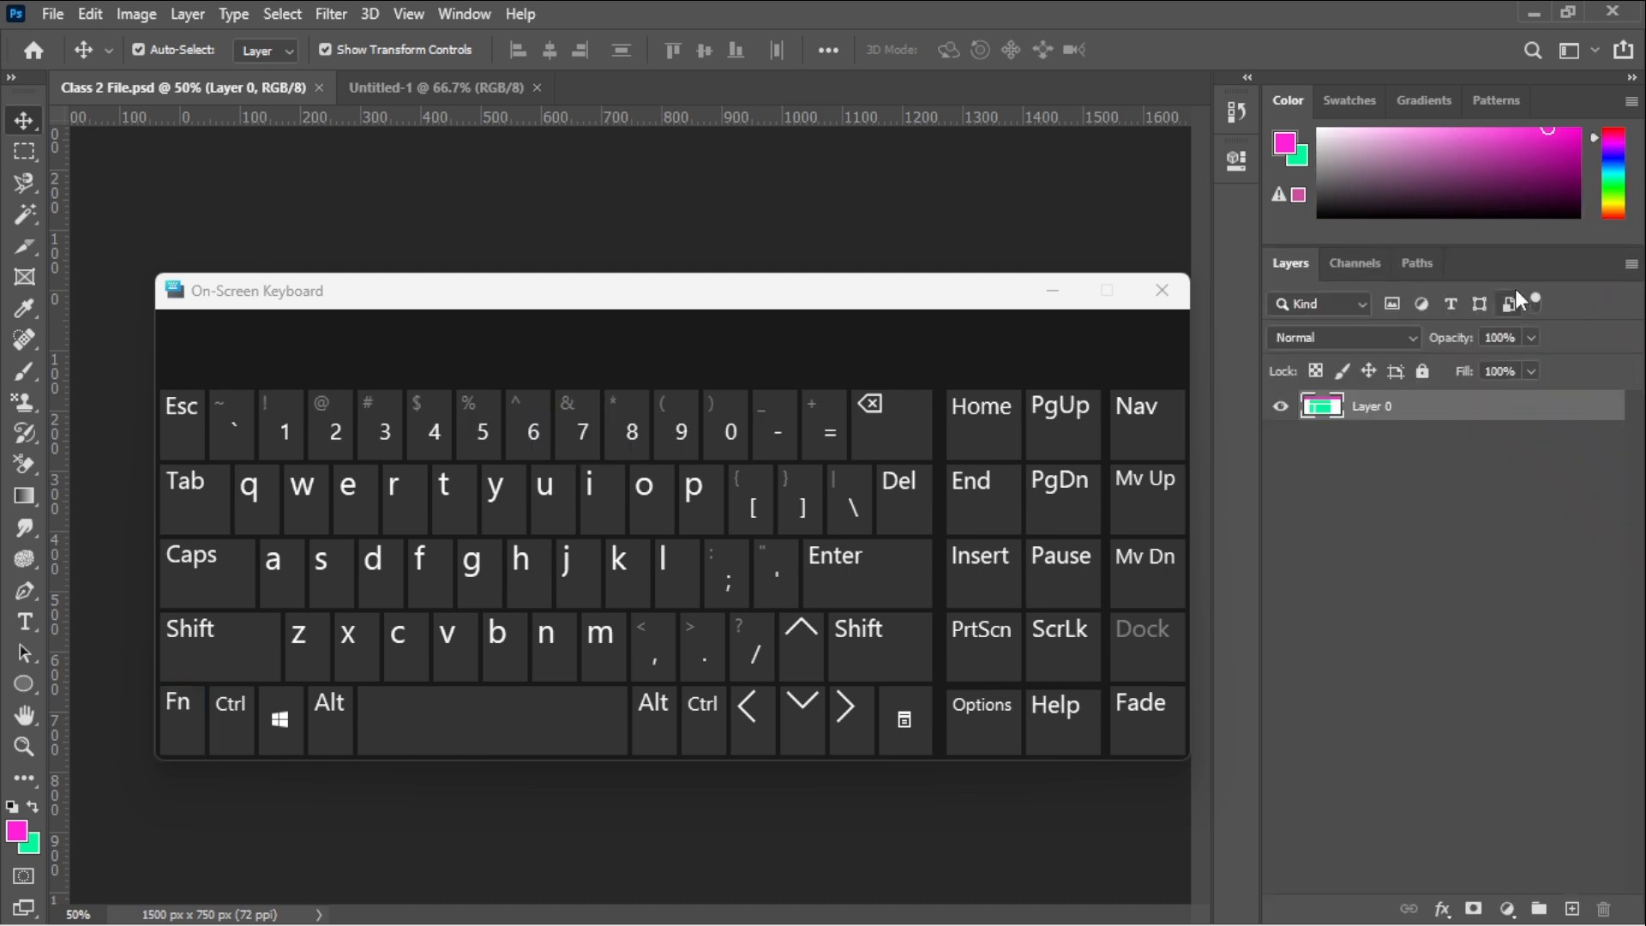
- Increase the height of the Color panel above the Layers panel and minimize the On-Screen Keyboard
{"action": "left_click_drag", "start_coordinate": [1499, 246], "coordinate": [1506, 466]}
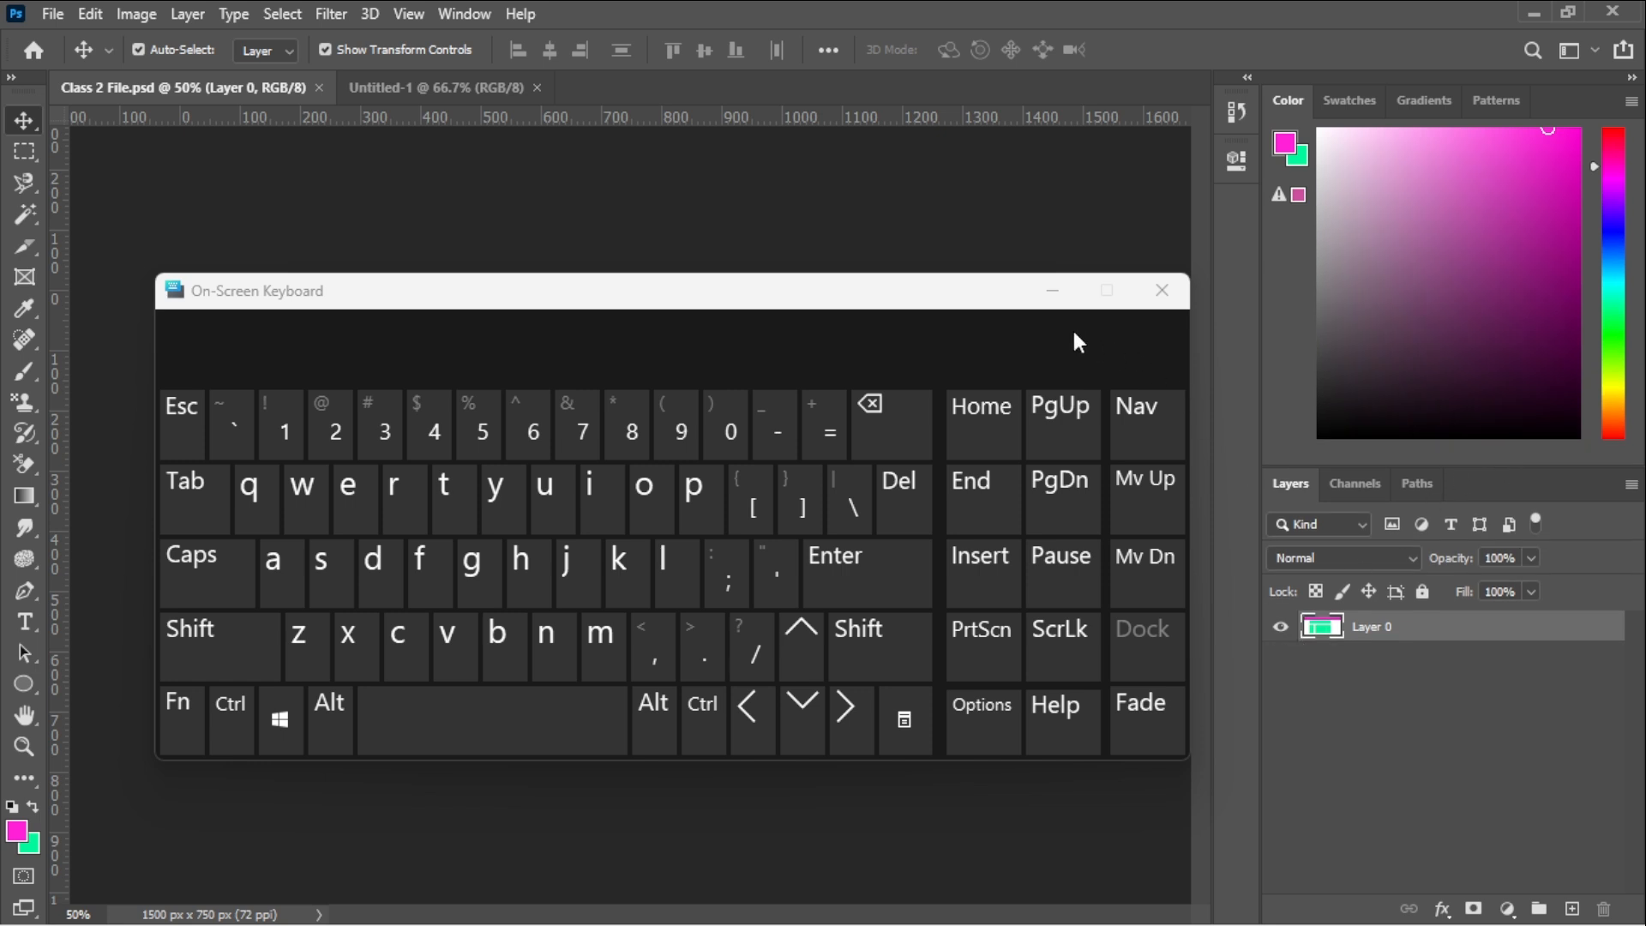
{"action": "left_click", "coordinate": [1053, 293]}
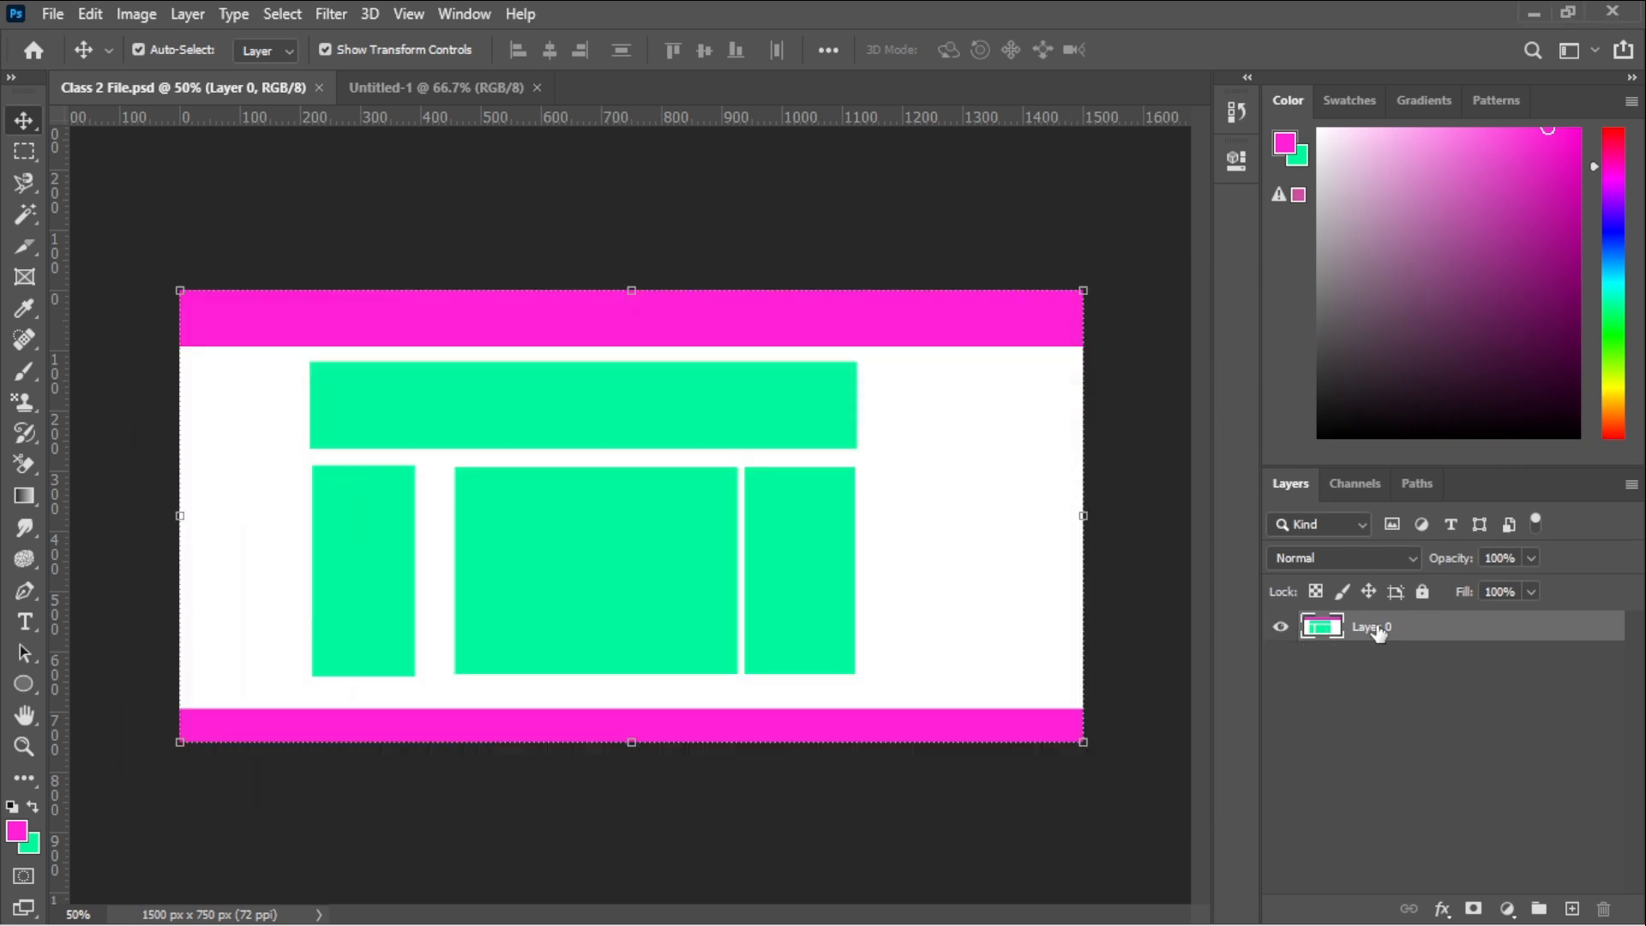
- Toggle the visibility of Layer 0 off and on twice, leaving it visible
{"action": "left_click", "coordinate": [1280, 631]}
{"action": "left_click", "coordinate": [1281, 629]}
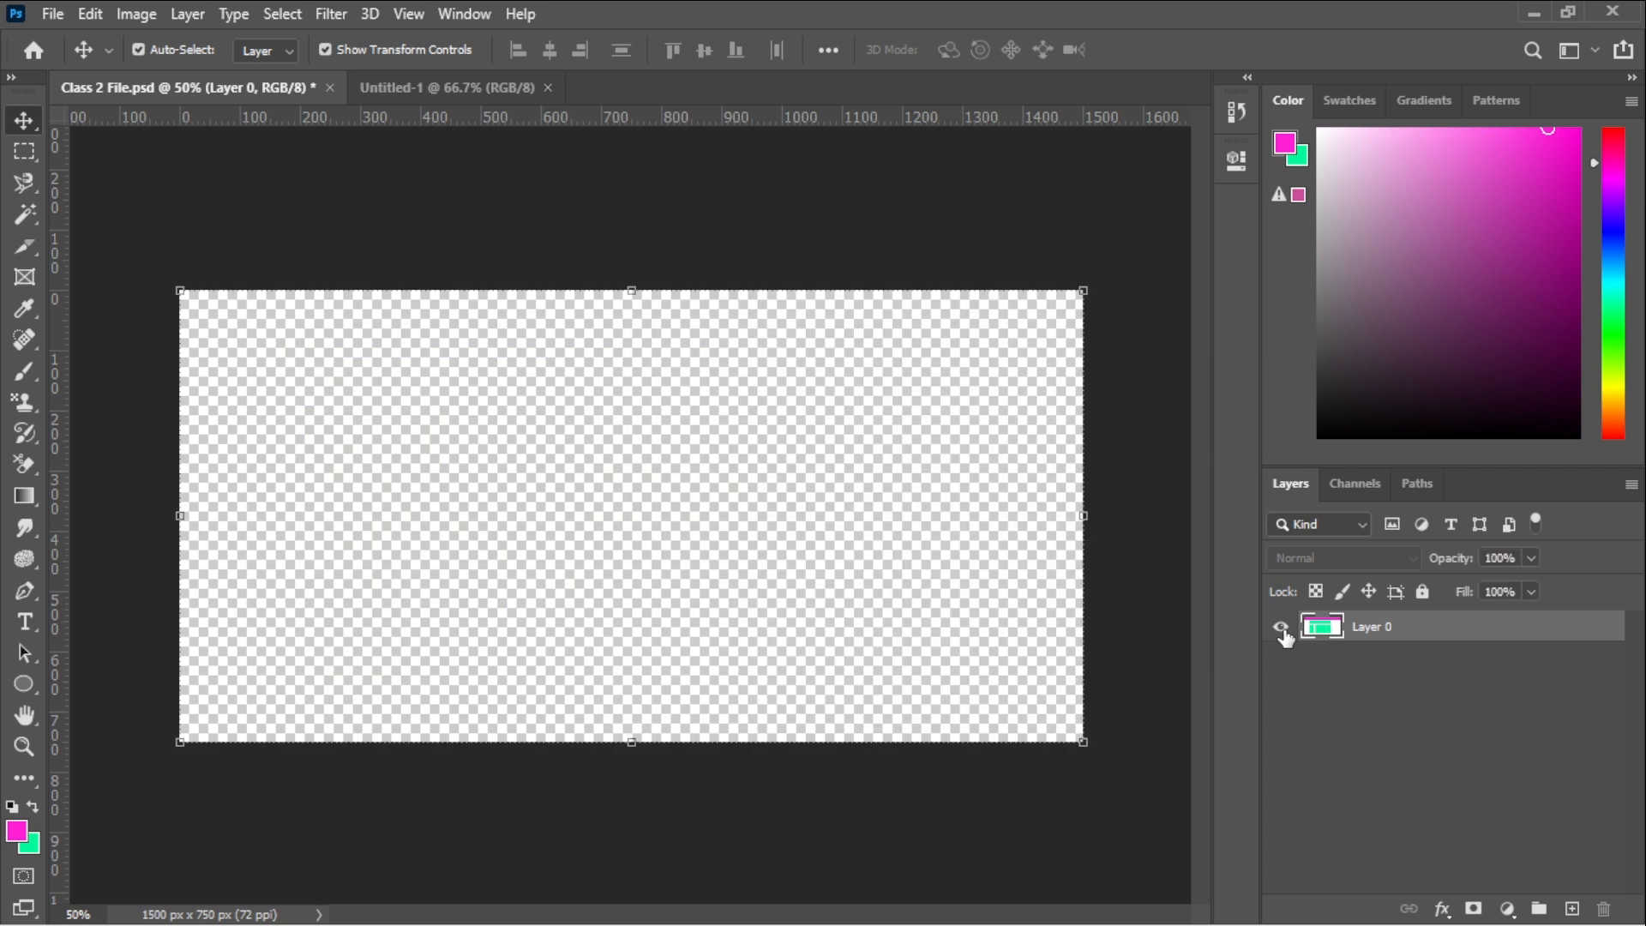
{"action": "left_click", "coordinate": [1280, 630]}
{"action": "left_click", "coordinate": [1280, 629]}
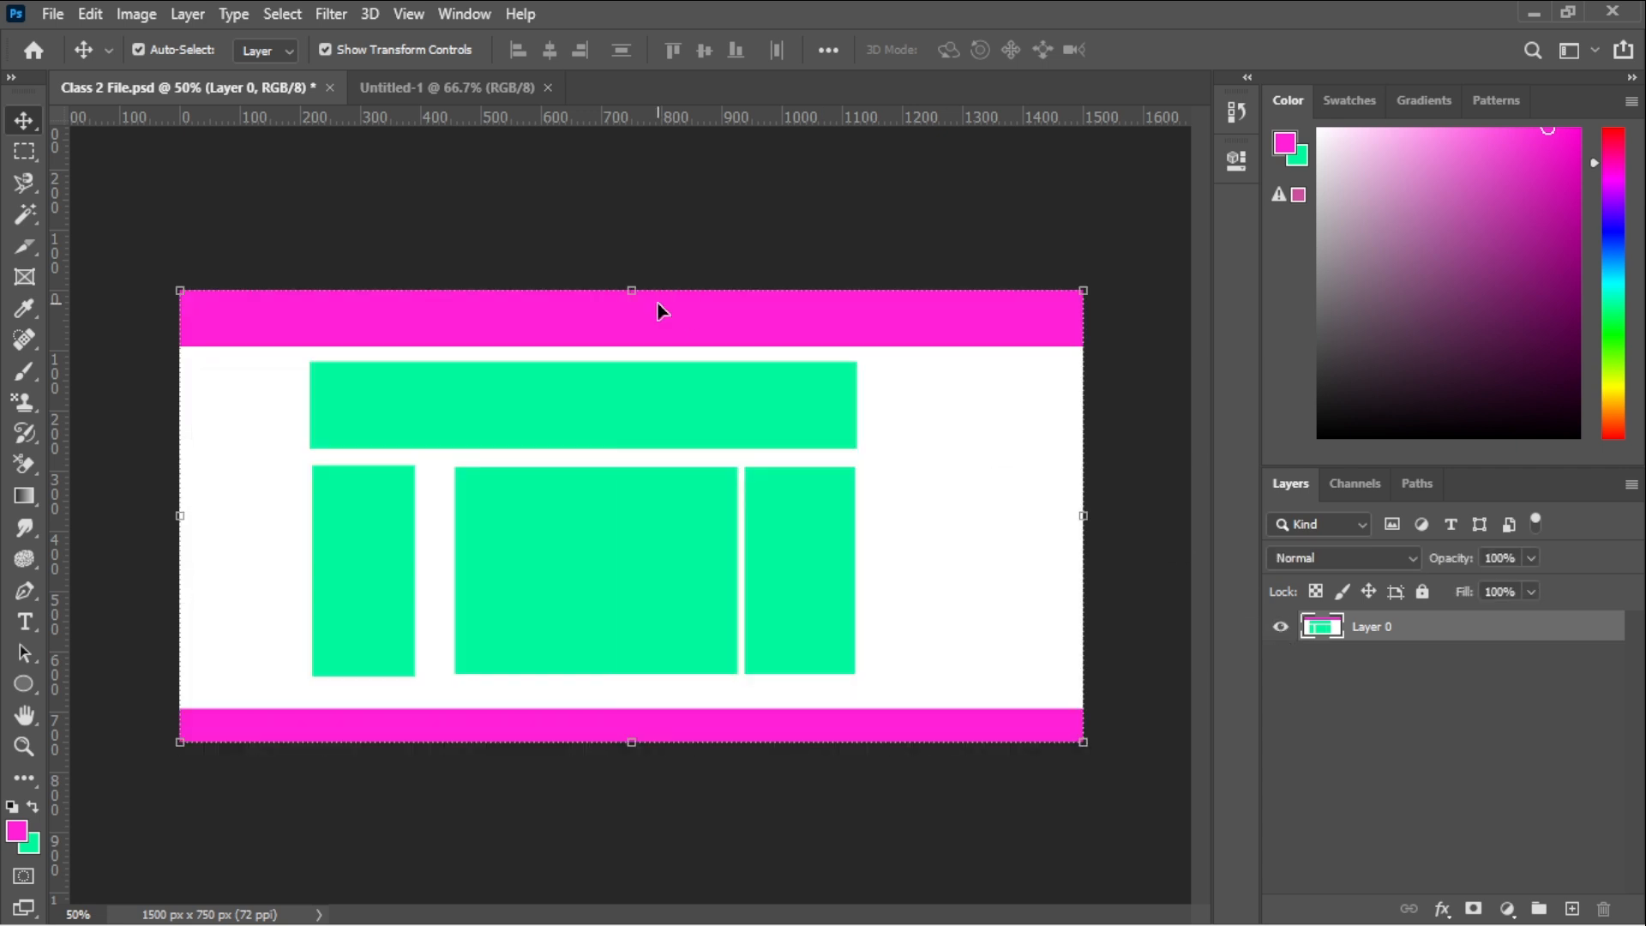
- Deselect Layer 0, move its artwork down and to the right on the canvas, and undo the move
{"action": "left_click", "coordinate": [691, 229]}
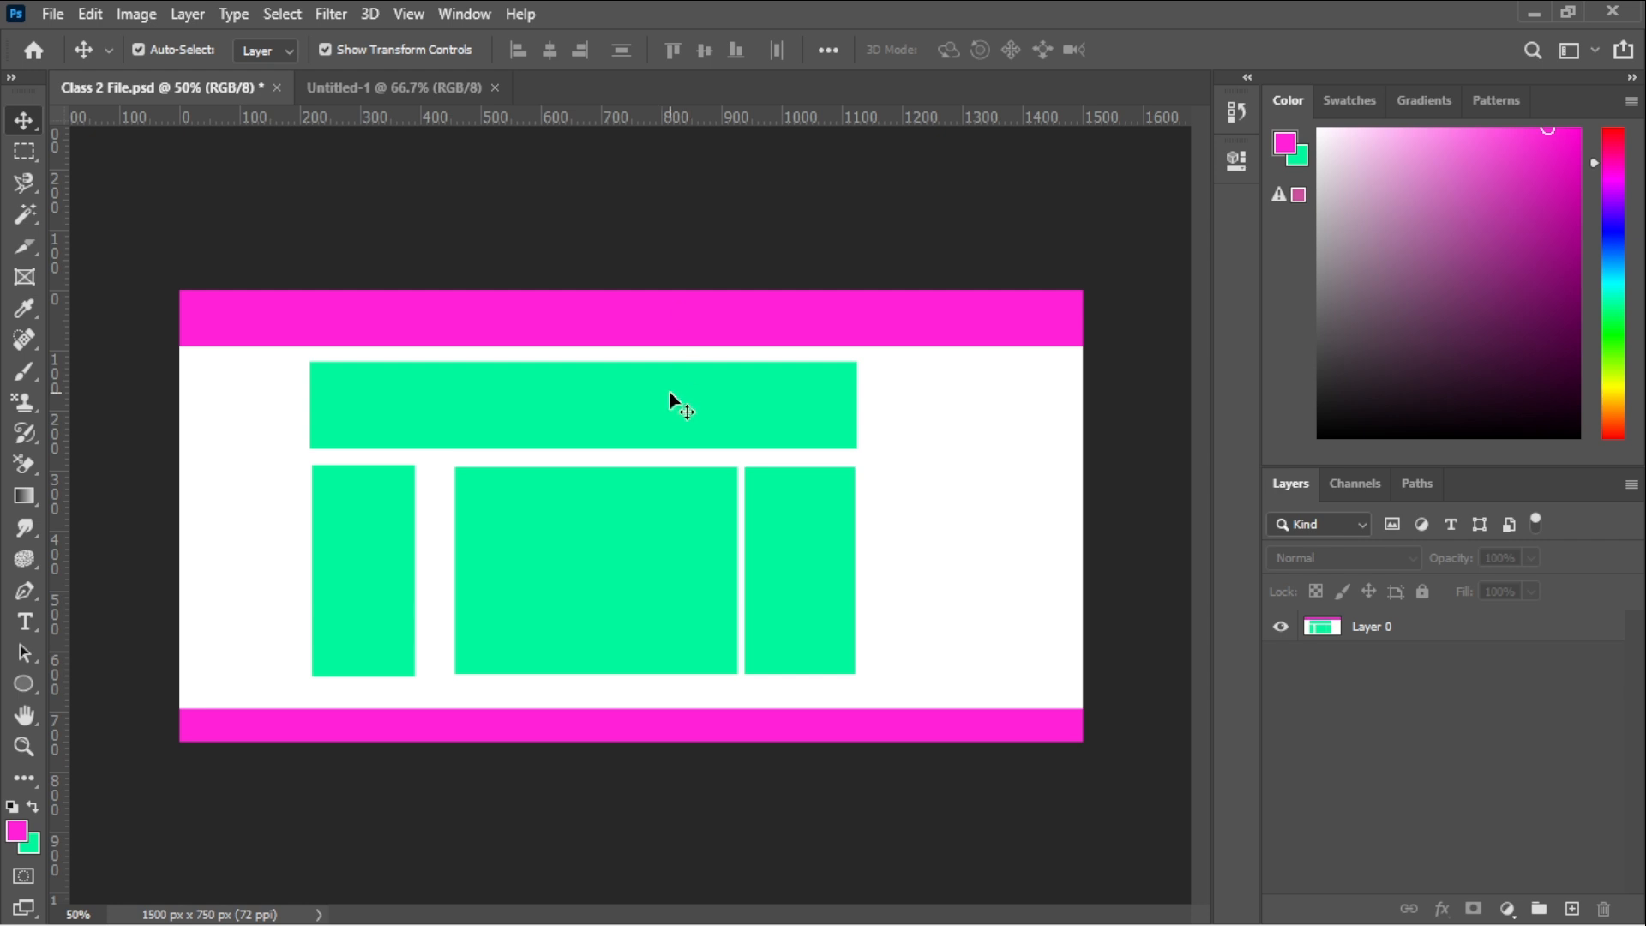
{"action": "left_click_drag", "start_coordinate": [668, 401], "coordinate": [784, 528]}
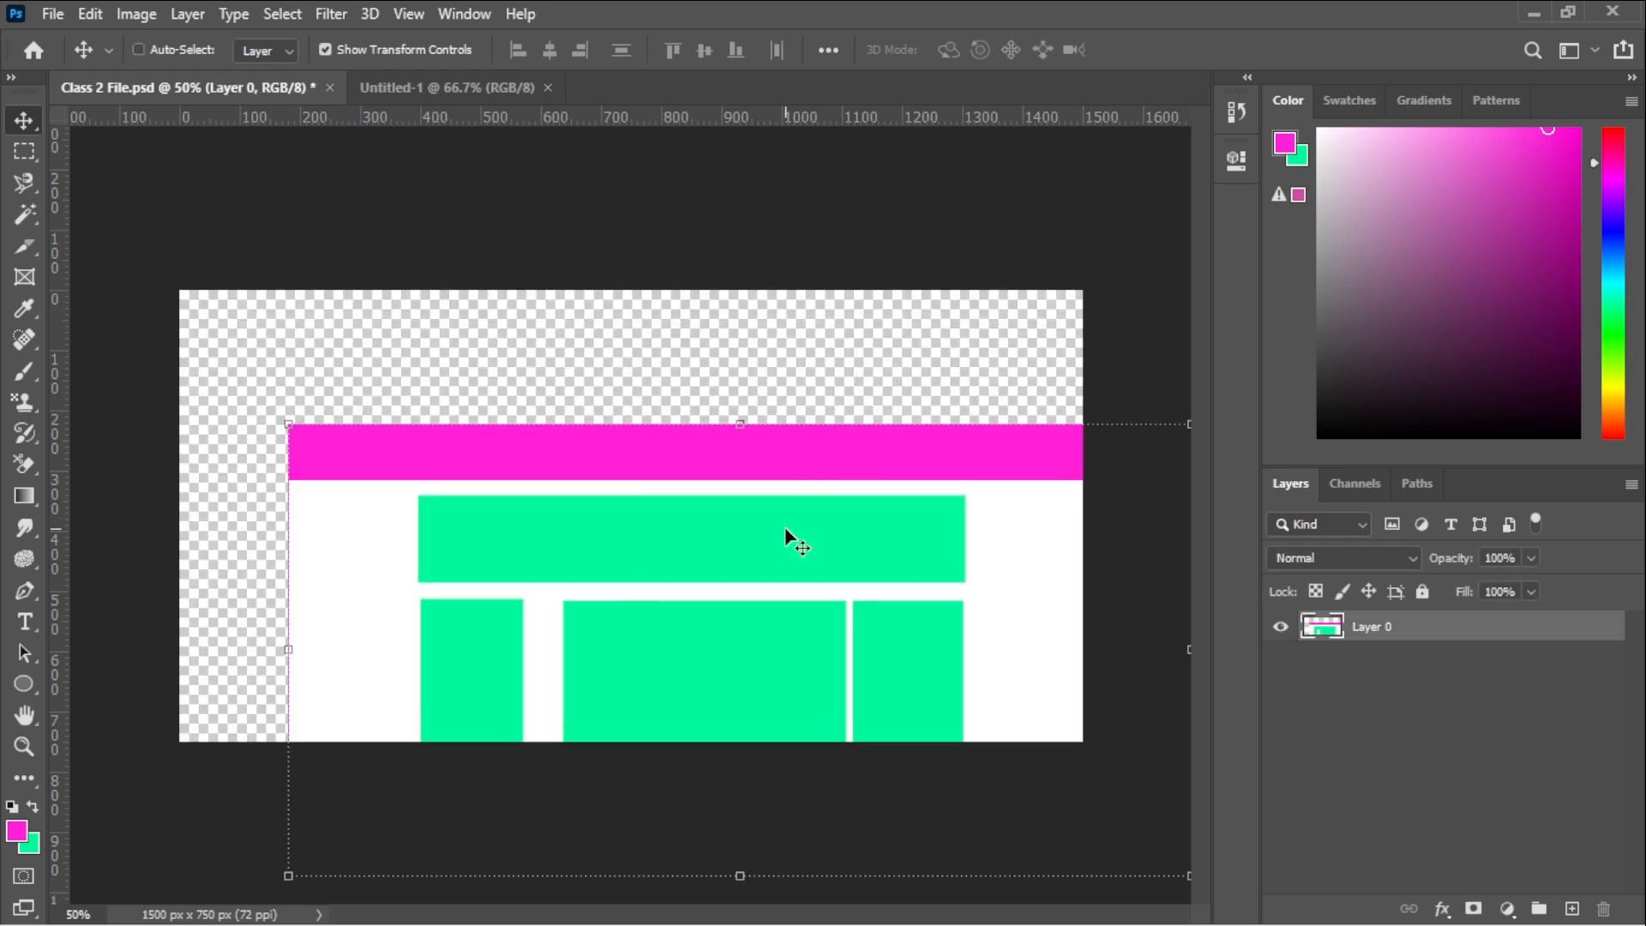
{"action": "key", "text": "ctrl+z"}
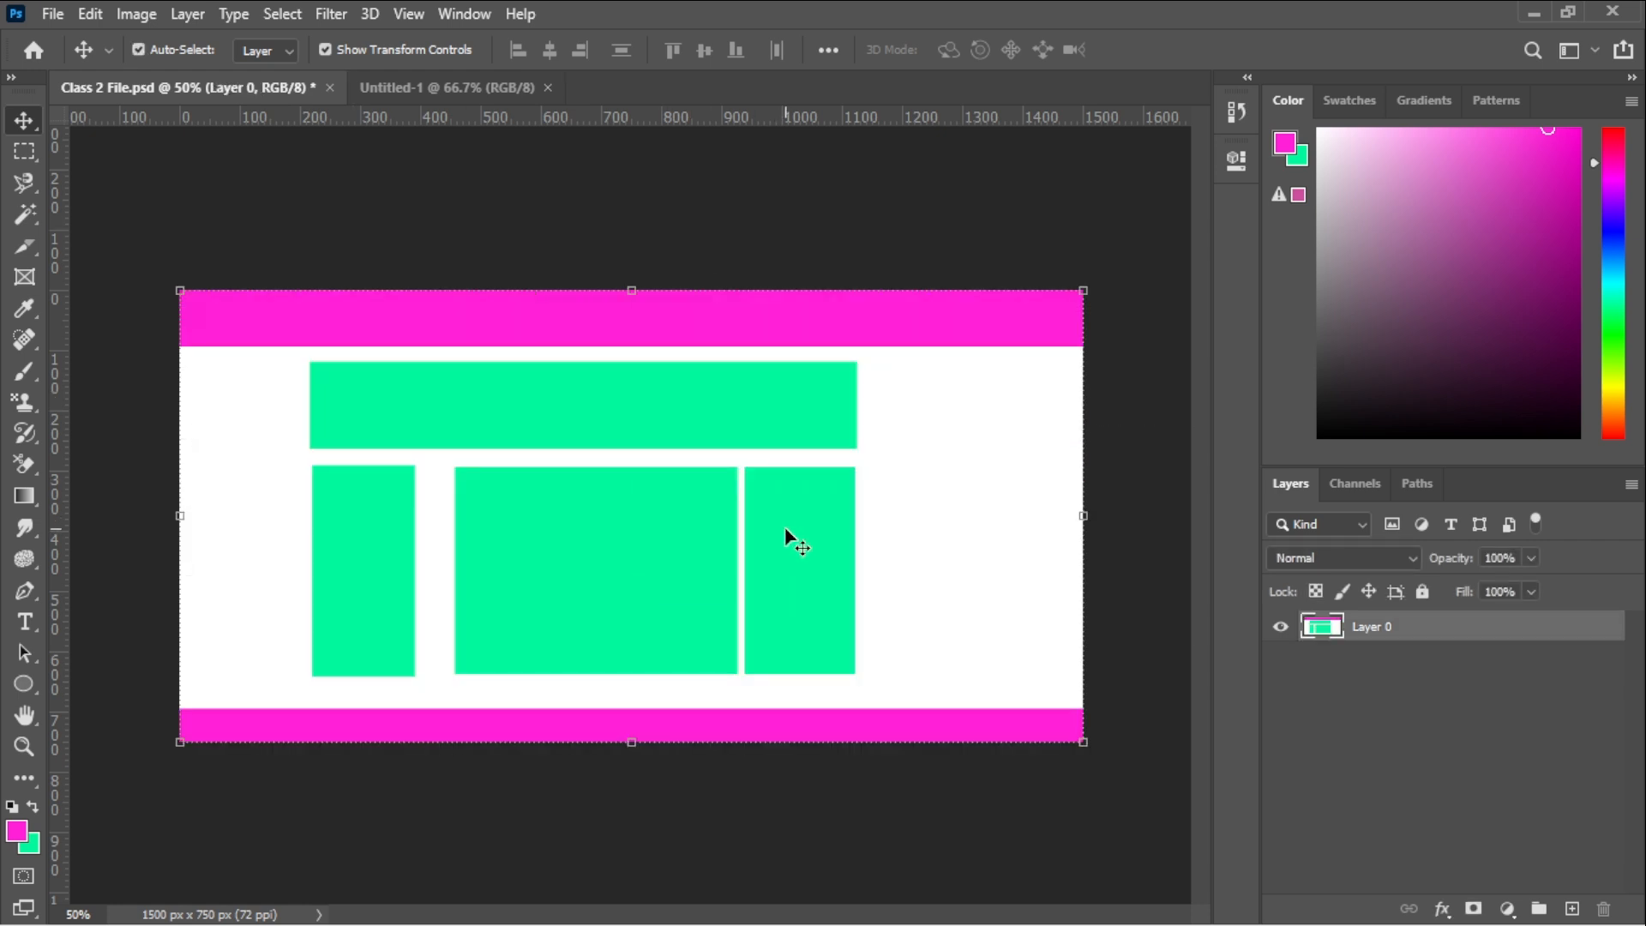
- Free-transform Layer 0 to about X 822 px, Y 487 px, undo the shift and commit the transform
{"action": "left_click", "coordinate": [721, 271]}
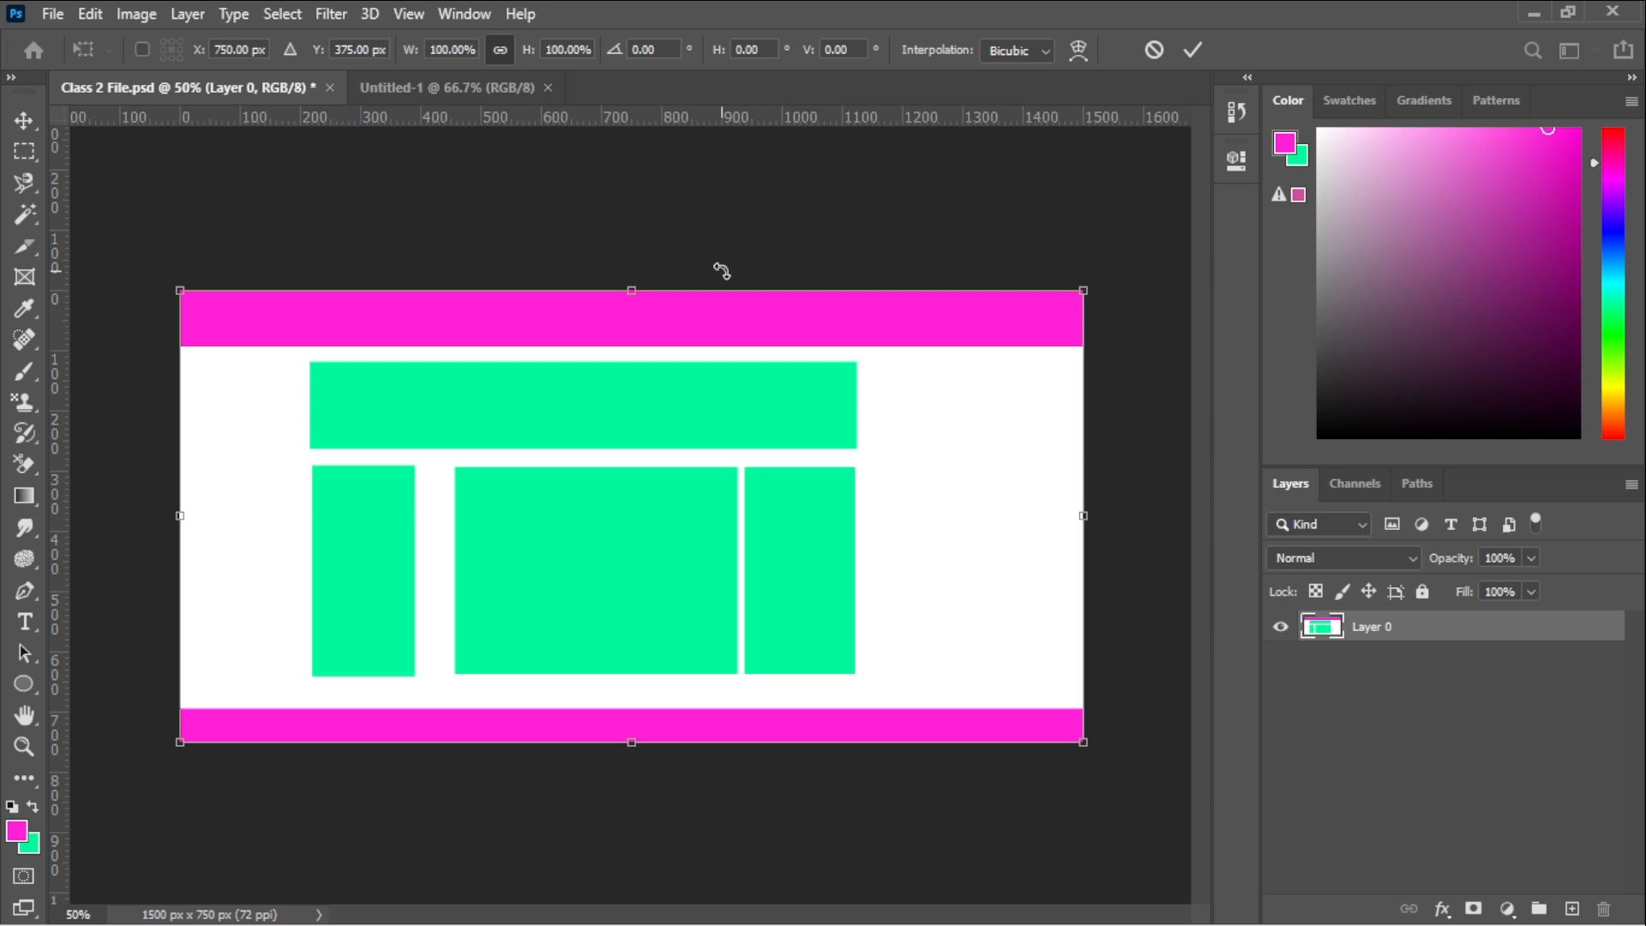
{"action": "left_click_drag", "start_coordinate": [775, 457], "coordinate": [819, 526]}
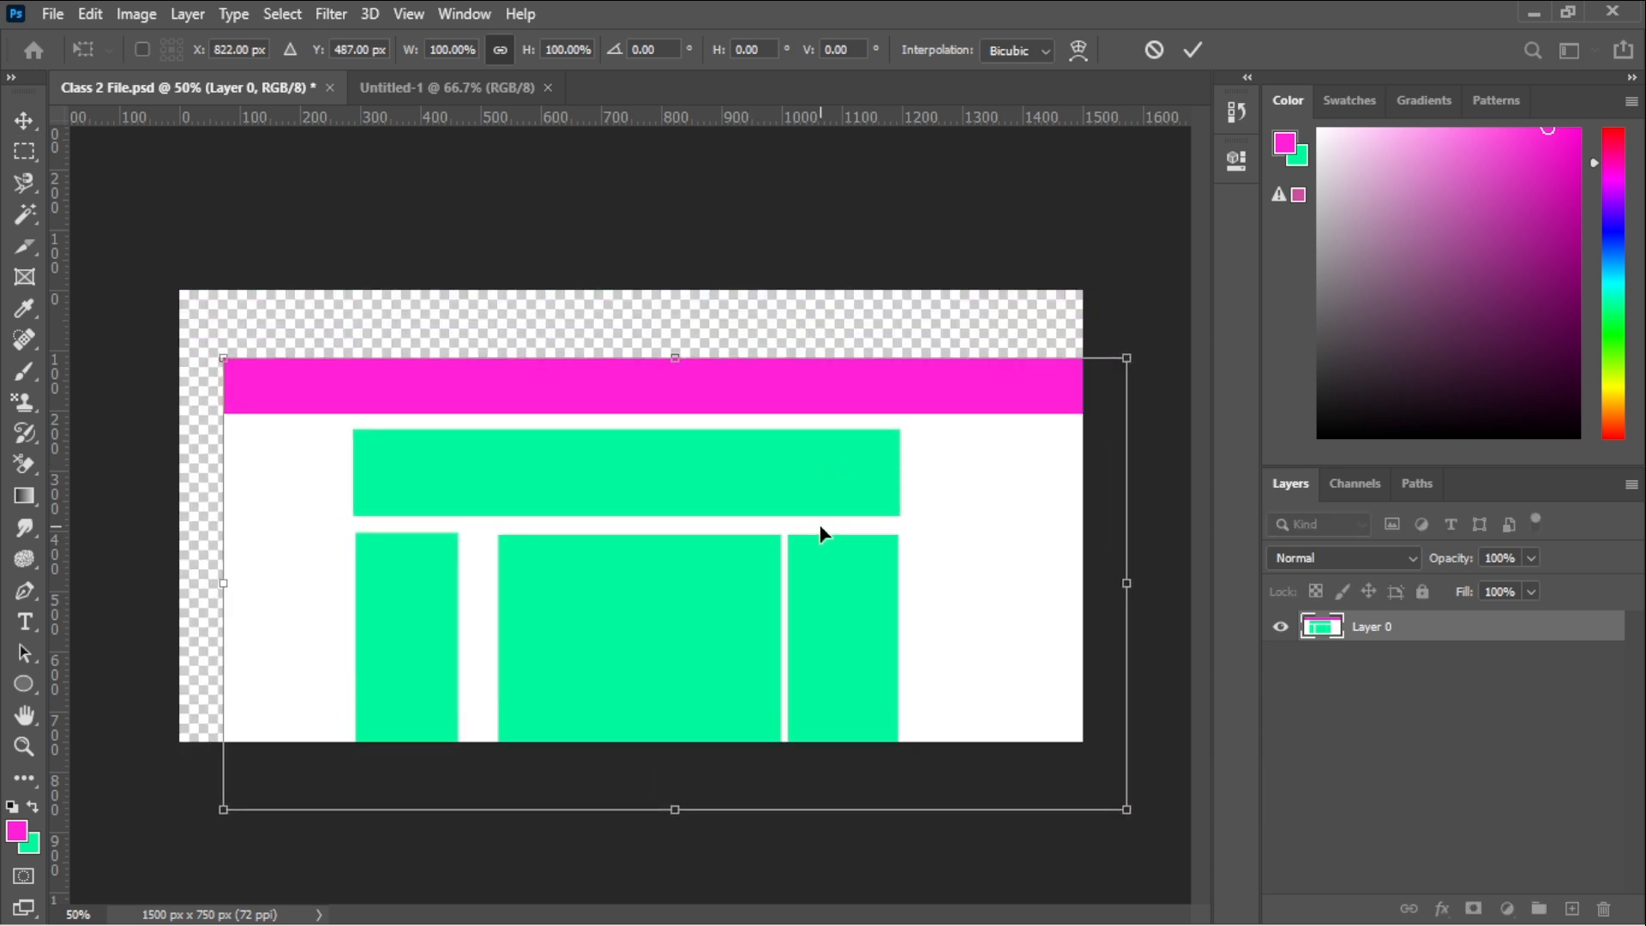
{"action": "key", "text": "ctrl+z"}
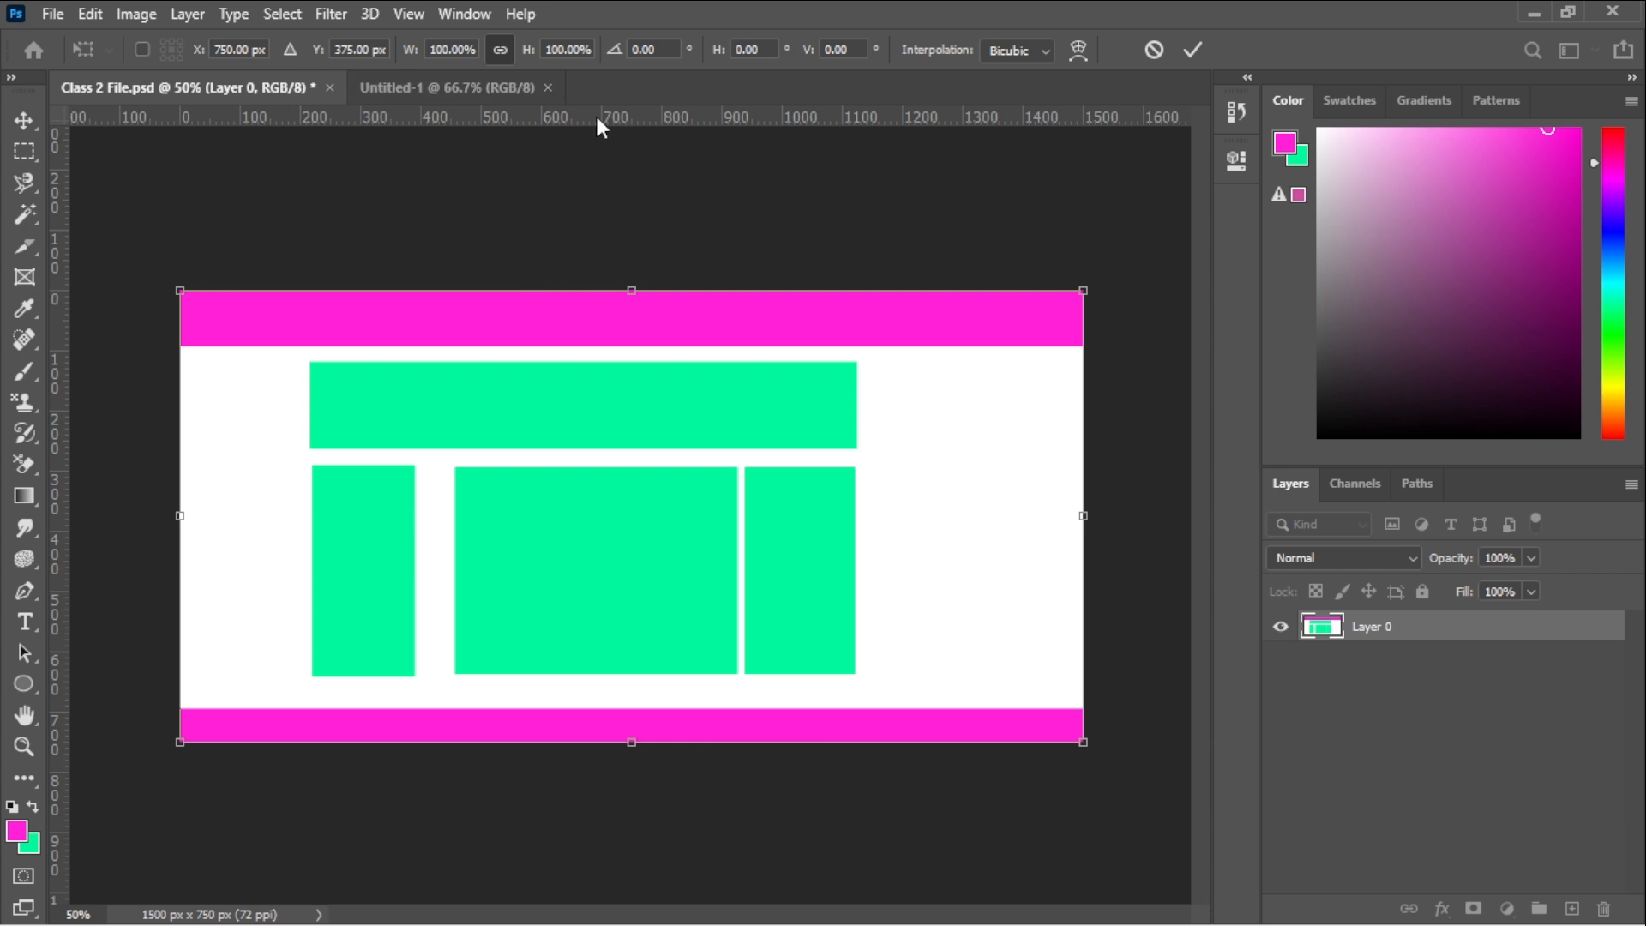
{"action": "left_click", "coordinate": [1194, 50]}
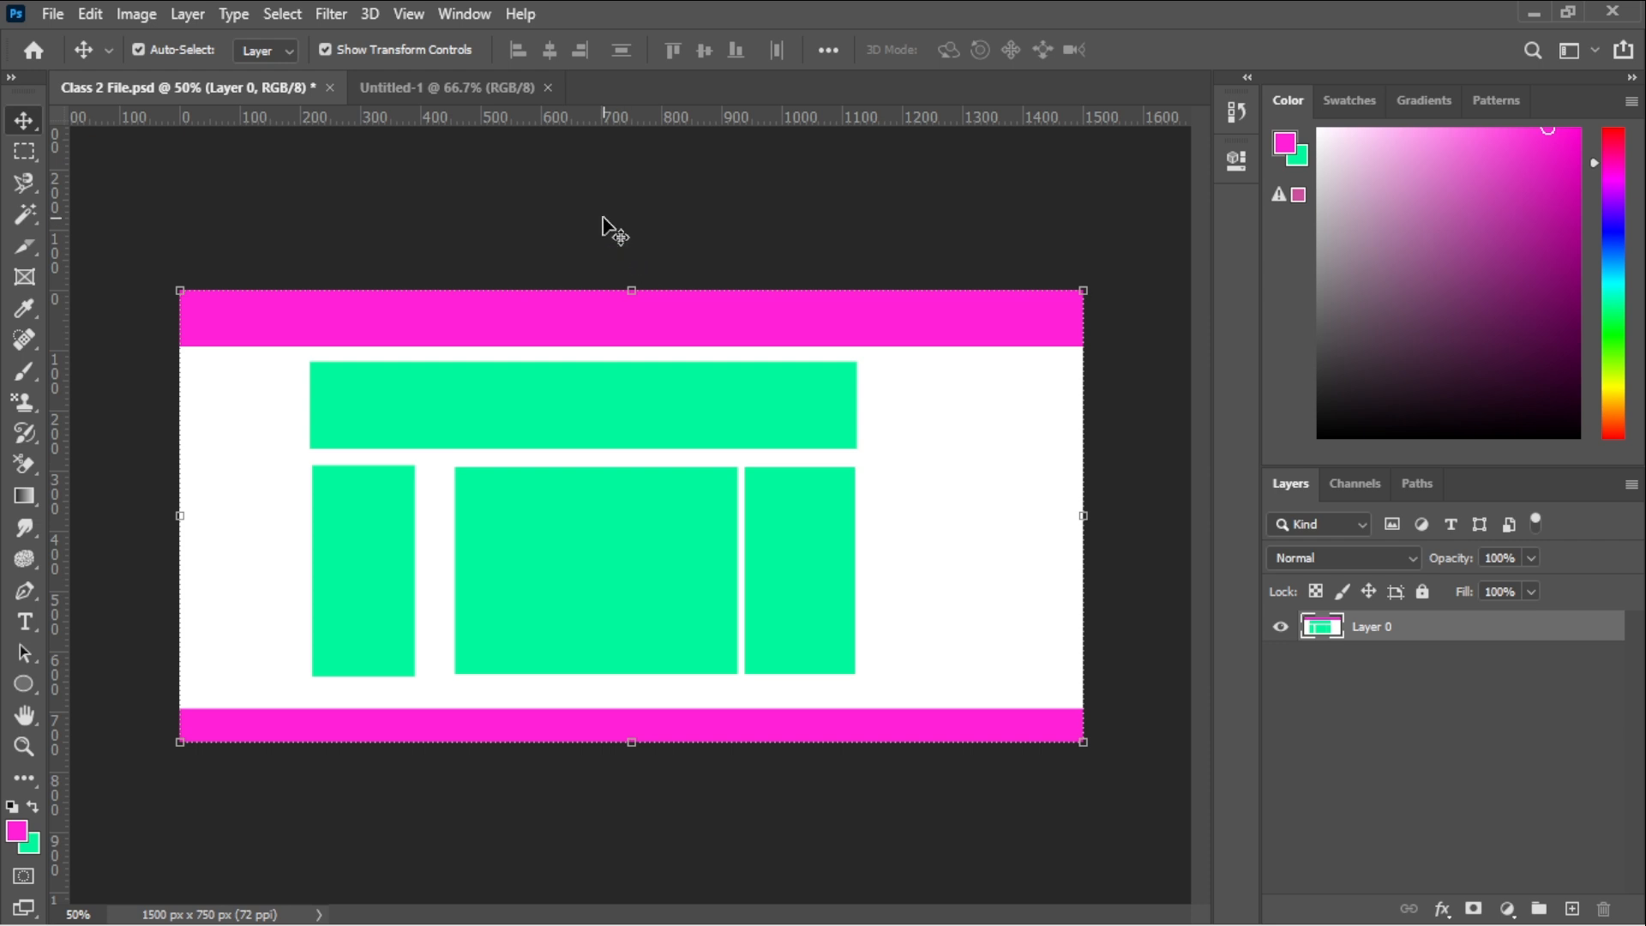
- Alternate between the Class 2 File.psd and Untitled-1 documents, ending on Untitled-1
{"action": "left_click", "coordinate": [439, 93]}
{"action": "left_click", "coordinate": [274, 85]}
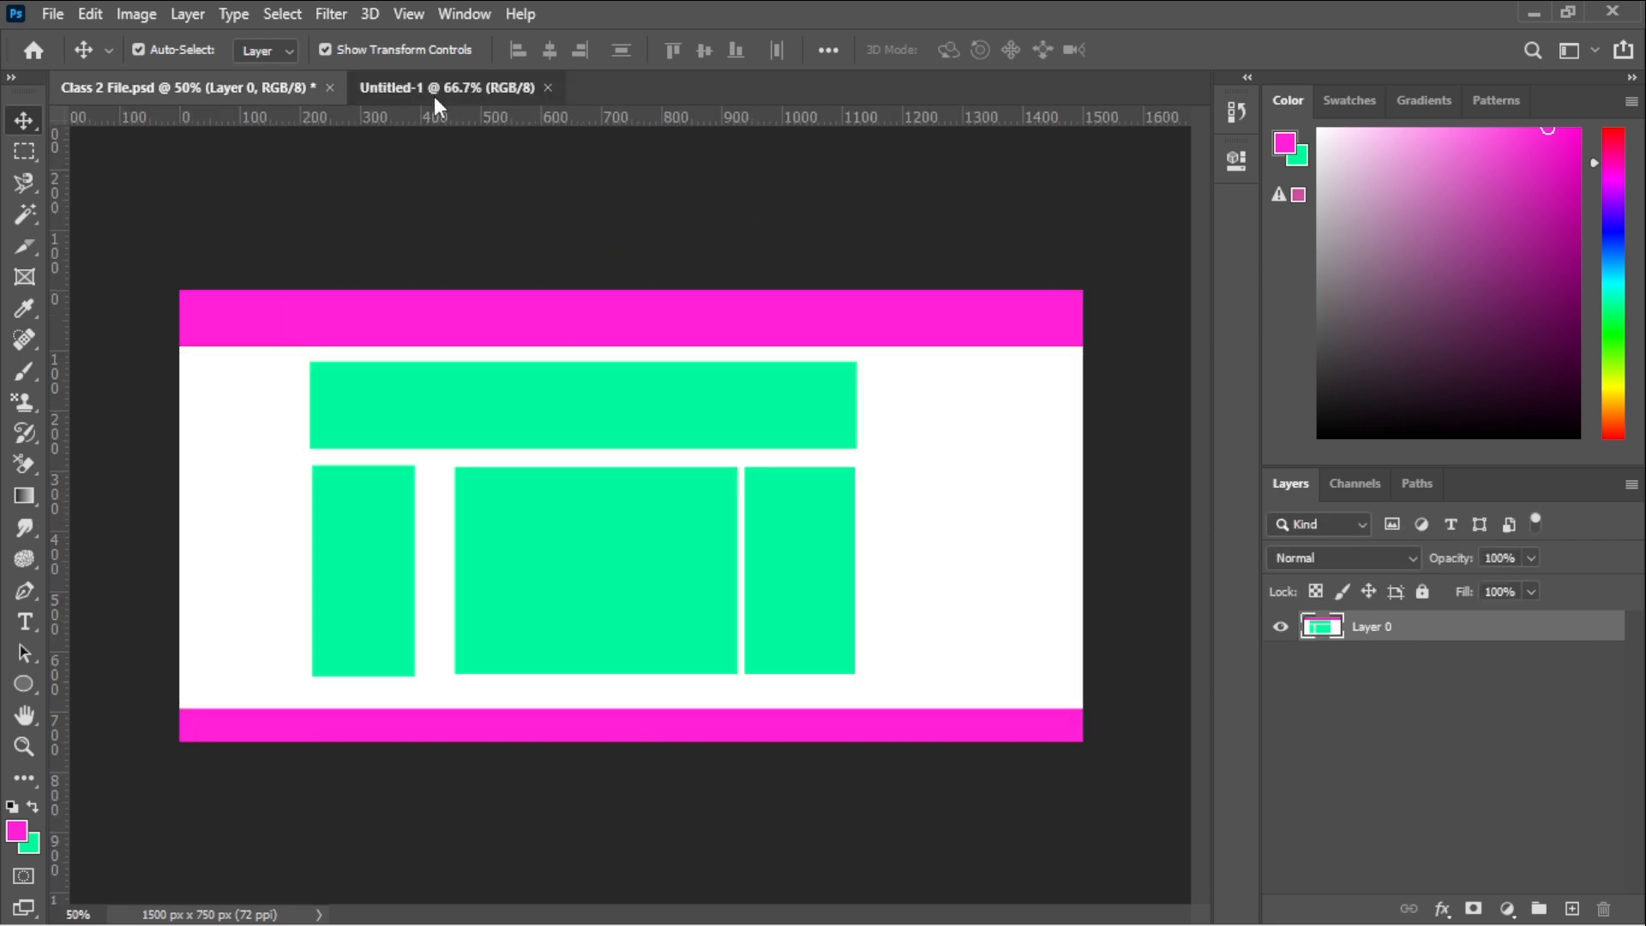
{"action": "left_click", "coordinate": [434, 96]}
{"action": "left_click", "coordinate": [279, 93]}
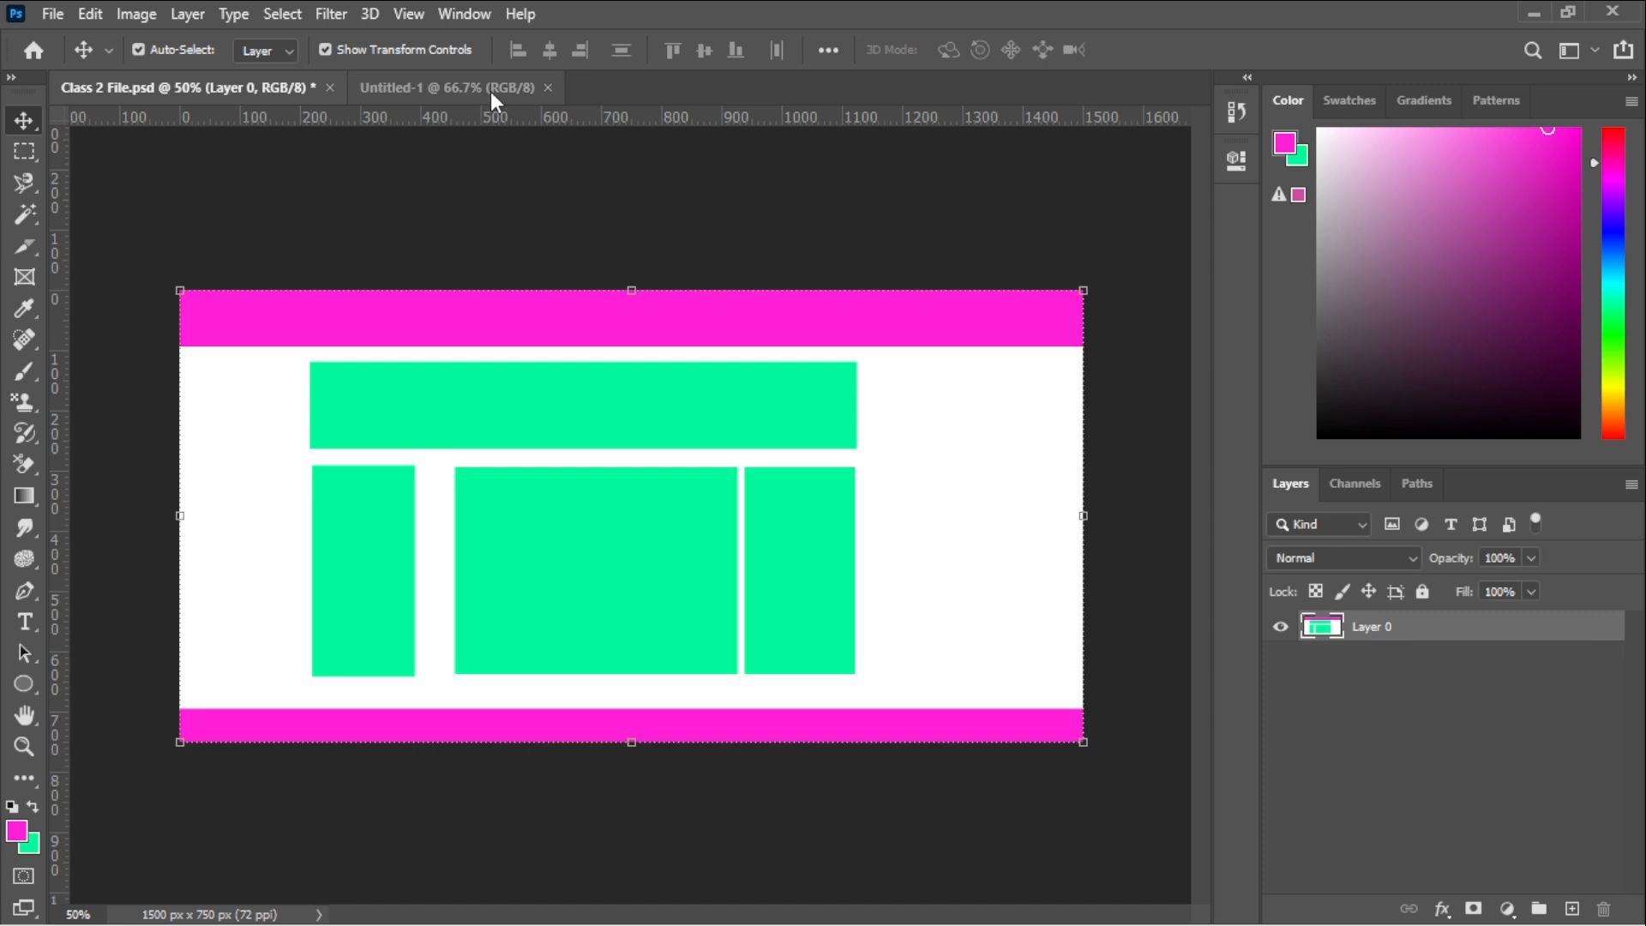
{"action": "left_click", "coordinate": [489, 92]}
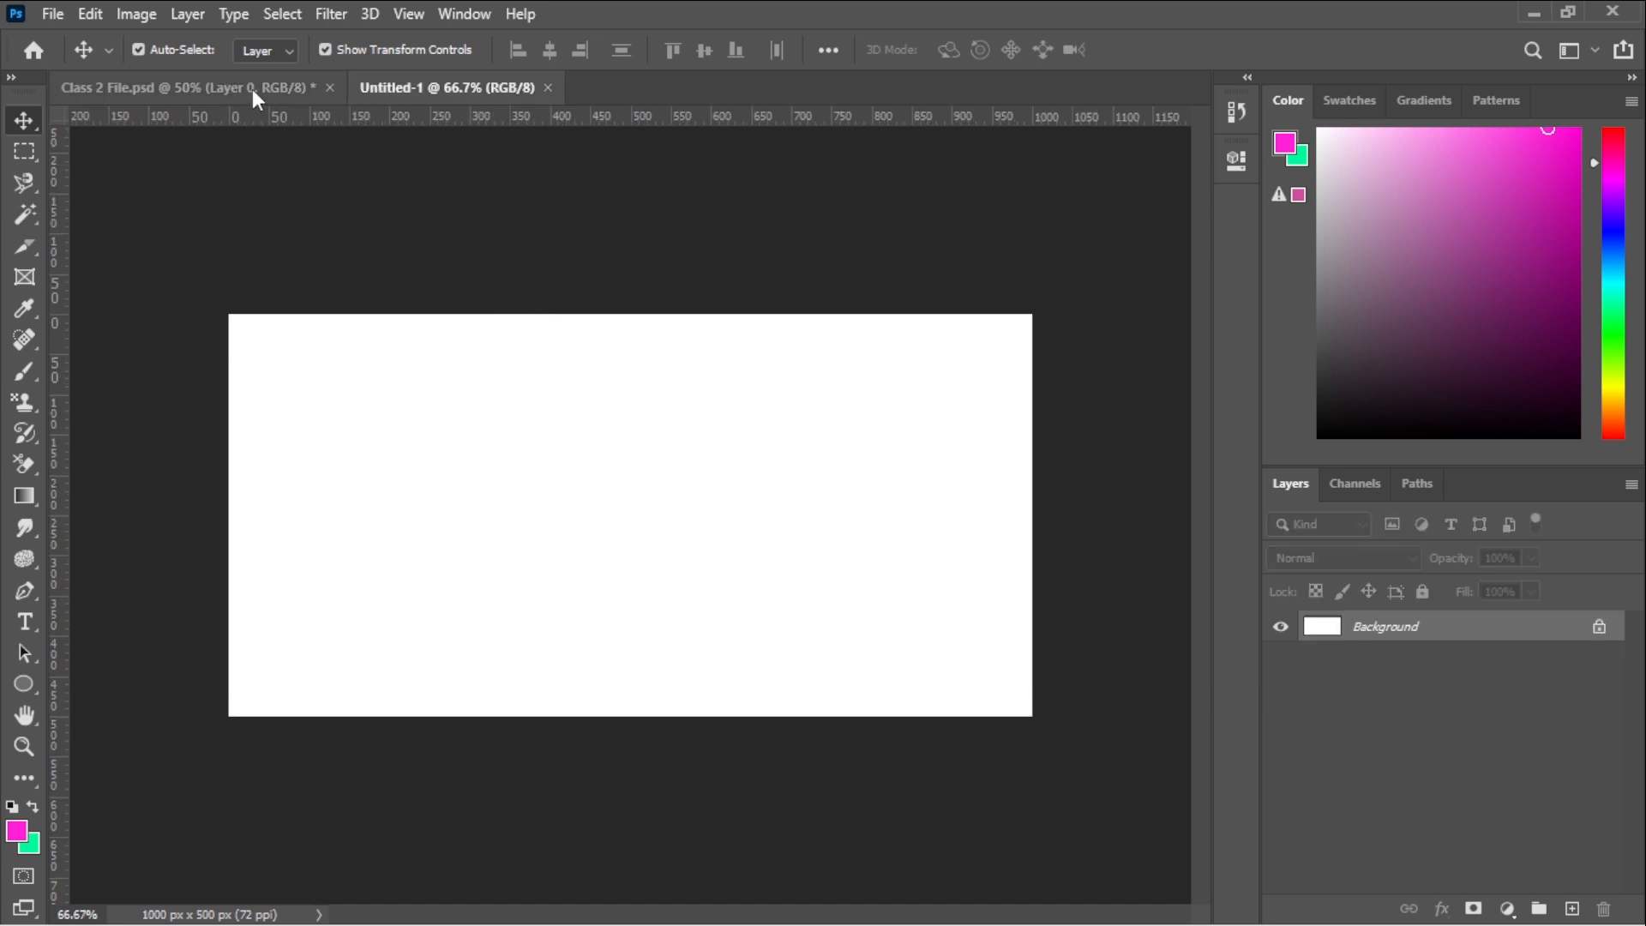
{"action": "left_click", "coordinate": [252, 89]}
{"action": "left_click", "coordinate": [450, 86]}
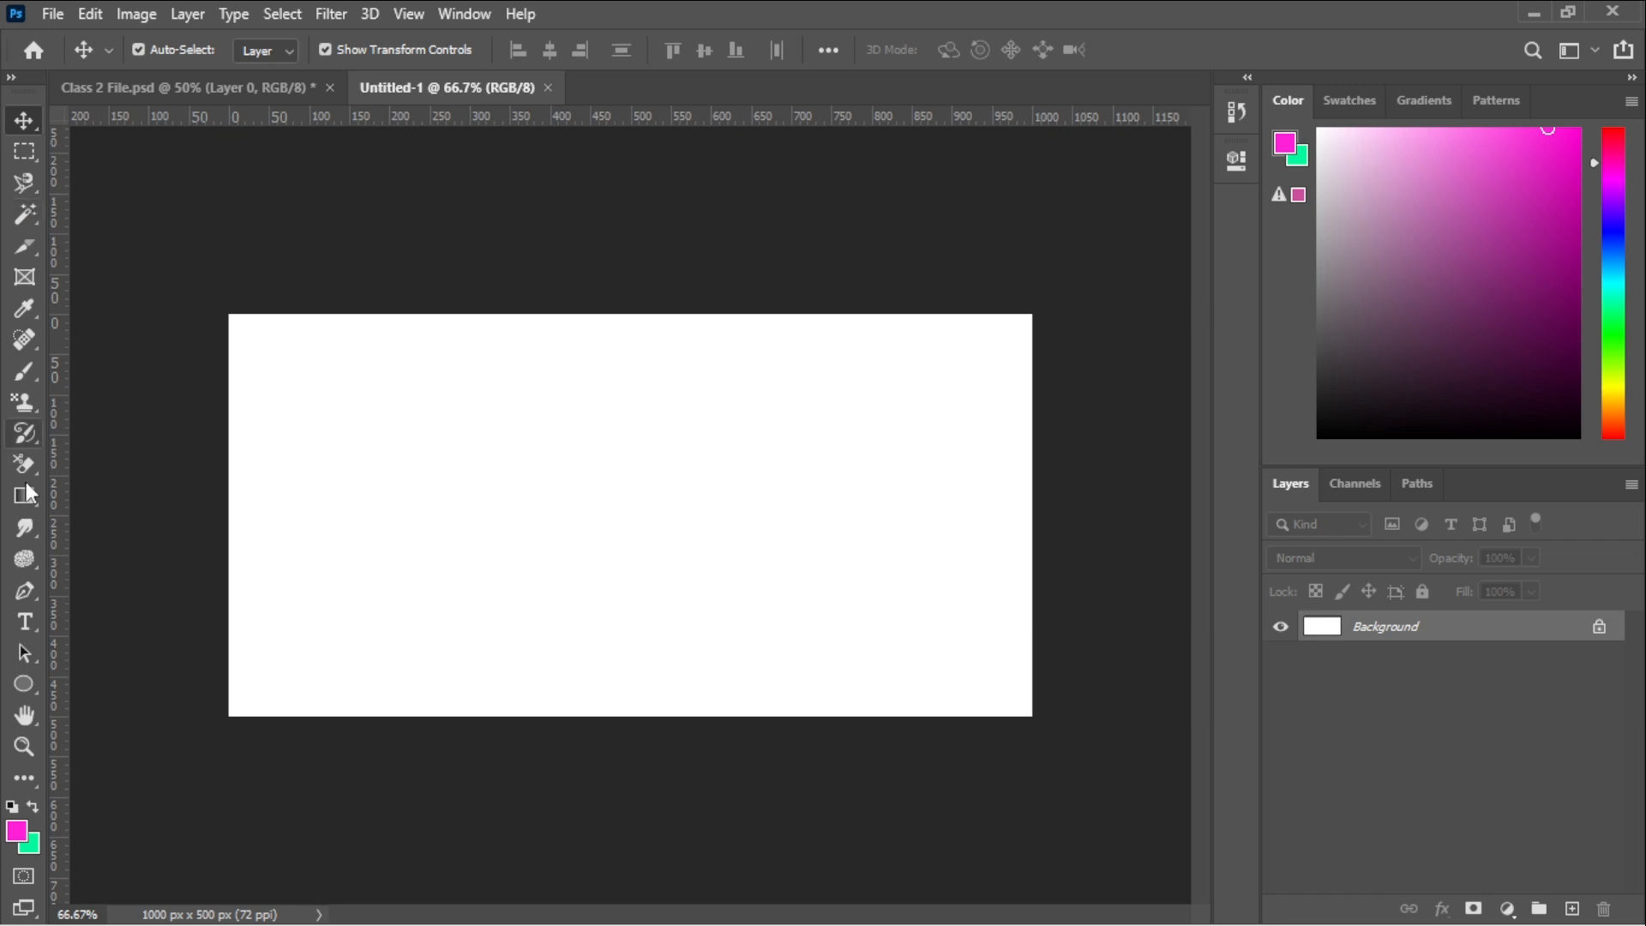
- Select a rectangle about 220 by 155 px near the canvas's upper-left corner with the Rectangular Marquee tool and fill it with the green background color
{"action": "right_click", "coordinate": [26, 152]}
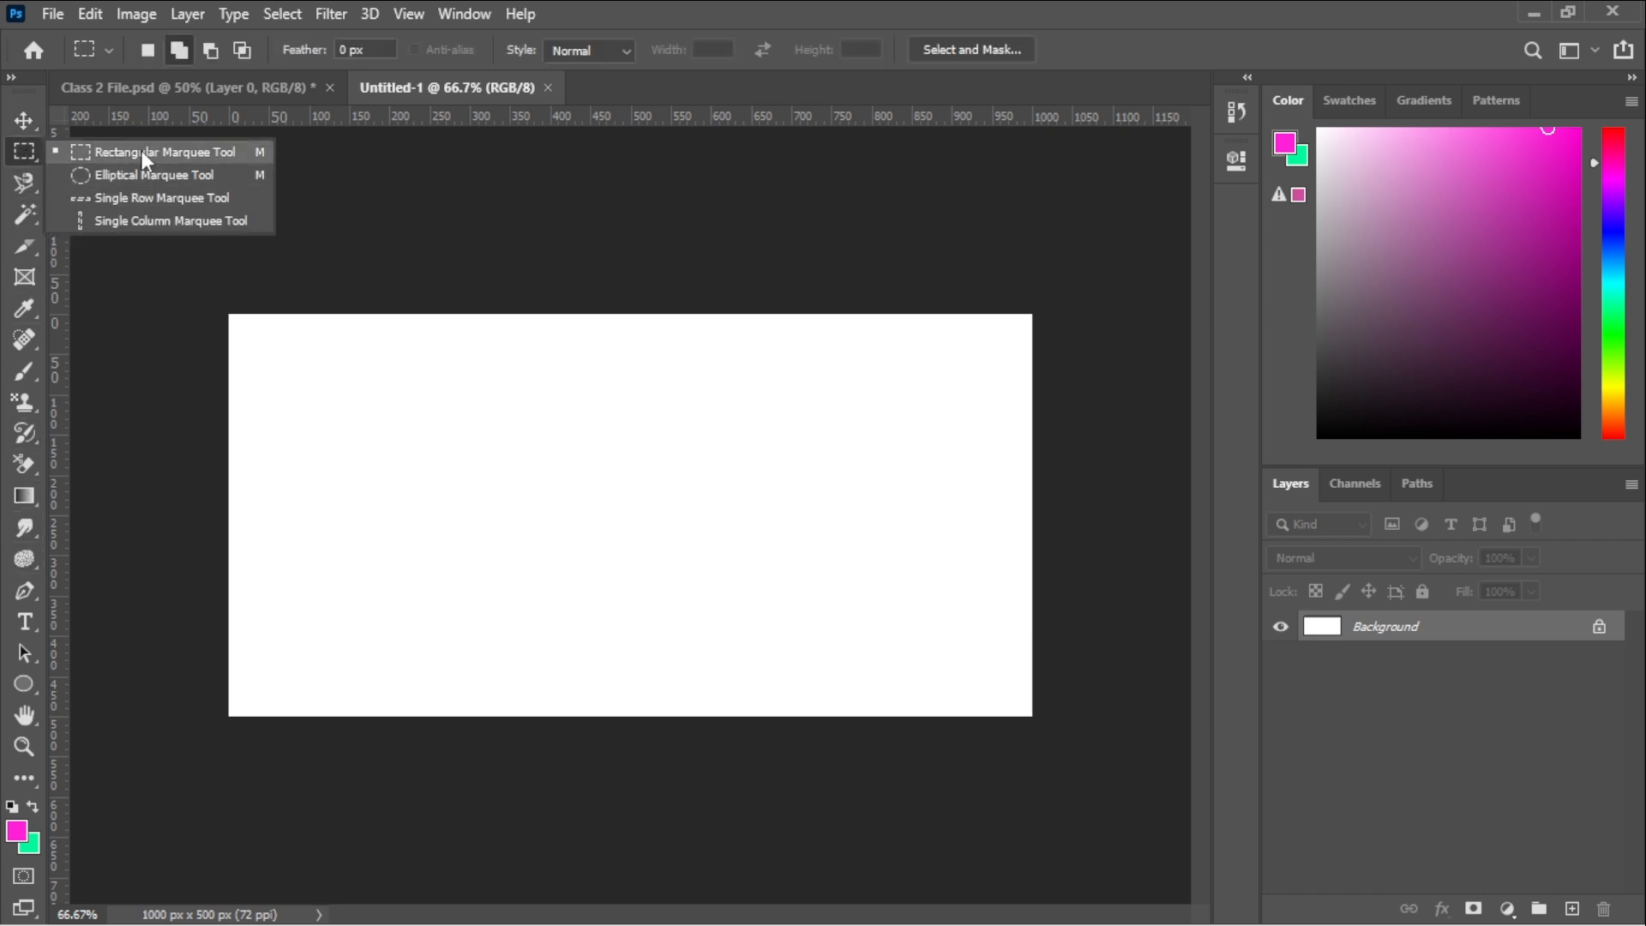
{"action": "left_click", "coordinate": [142, 151]}
{"action": "left_click_drag", "start_coordinate": [276, 353], "coordinate": [454, 479]}
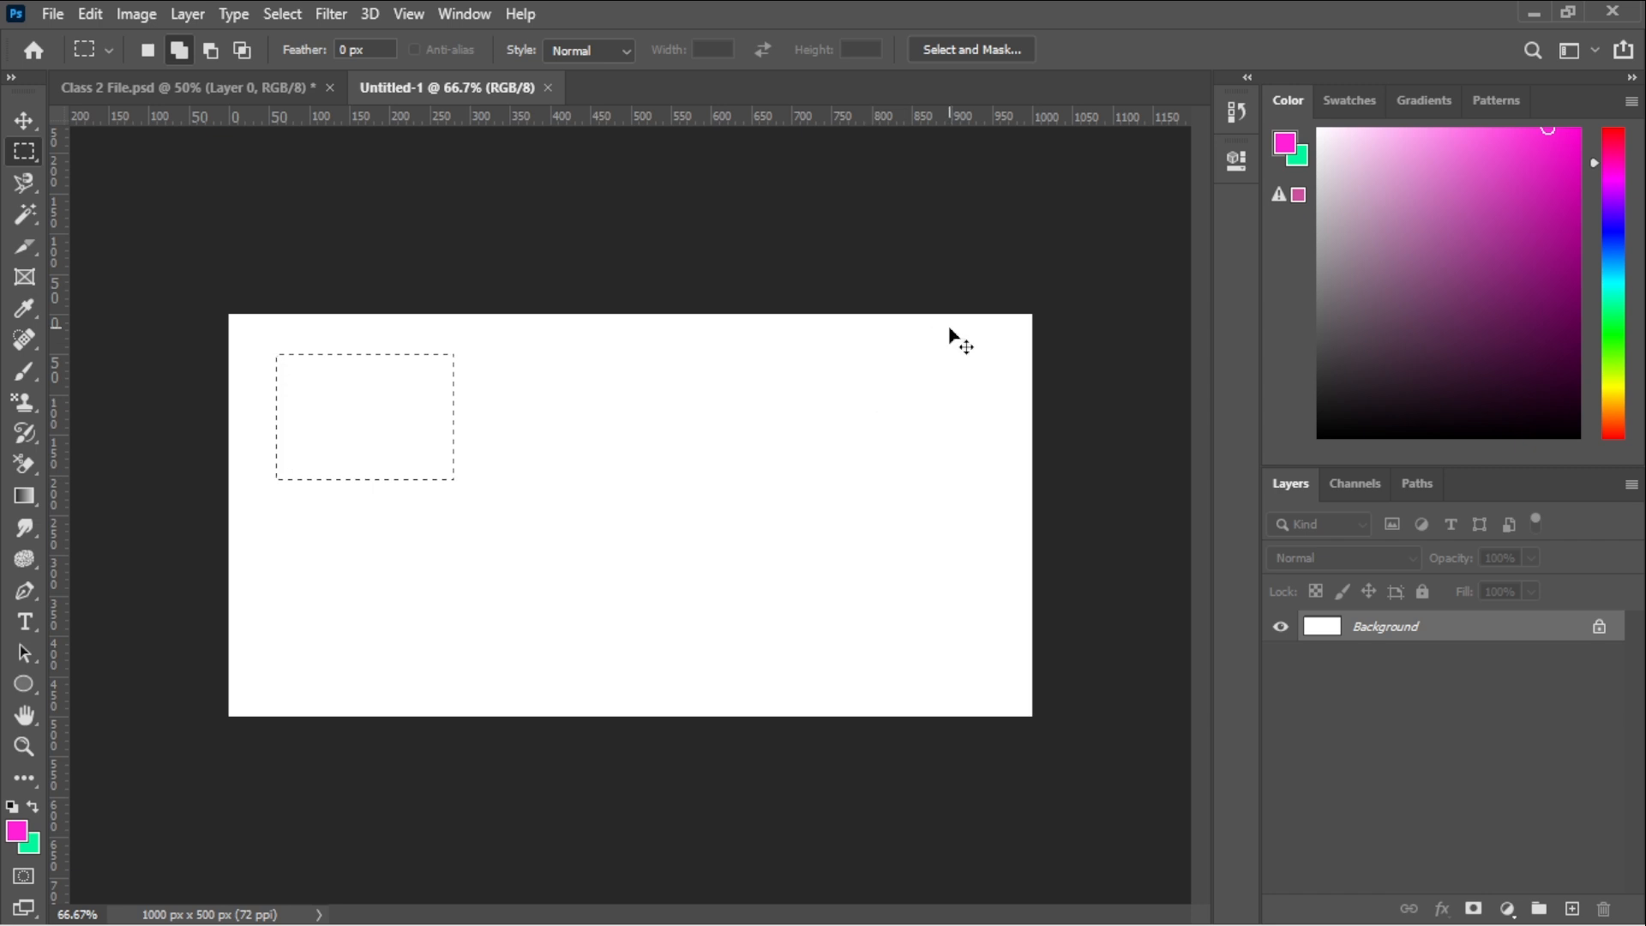
{"action": "key", "text": "ctrl+BackSpace"}
- Add an upper rectangle to the selection and fill all with pink, and add a wide lower rectangle and fill all three with green
{"action": "left_click_drag", "start_coordinate": [599, 358], "coordinate": [848, 492]}
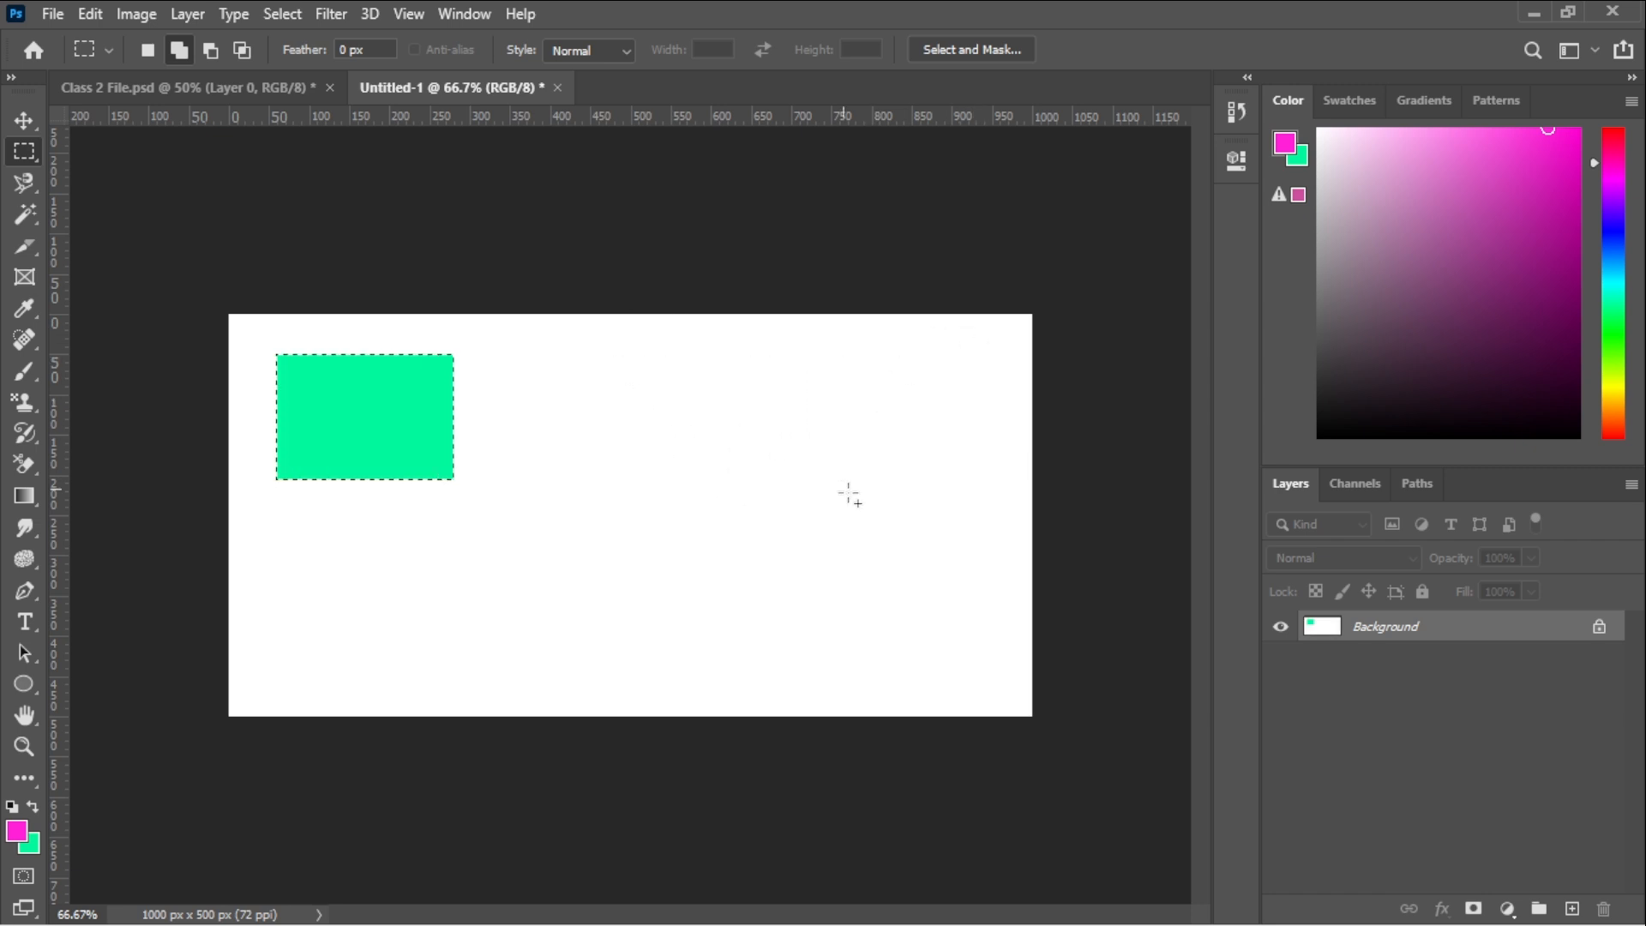
{"action": "key", "text": "alt+BackSpace"}
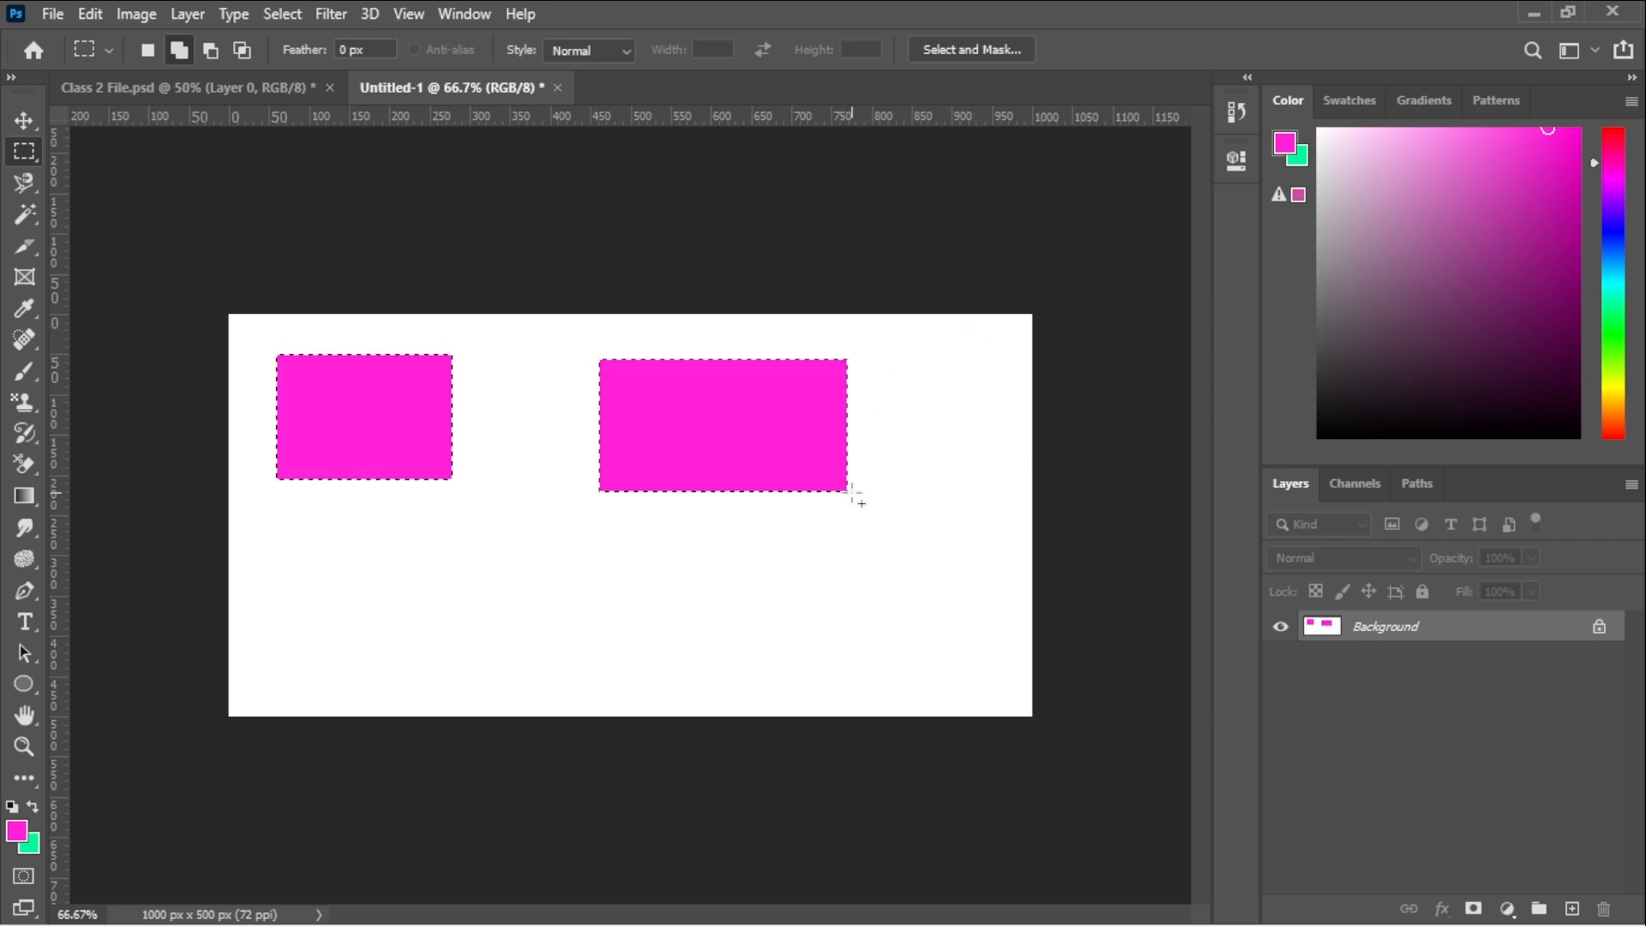
{"action": "left_click_drag", "start_coordinate": [386, 558], "coordinate": [680, 614]}
{"action": "key", "text": "ctrl+BackSpace"}
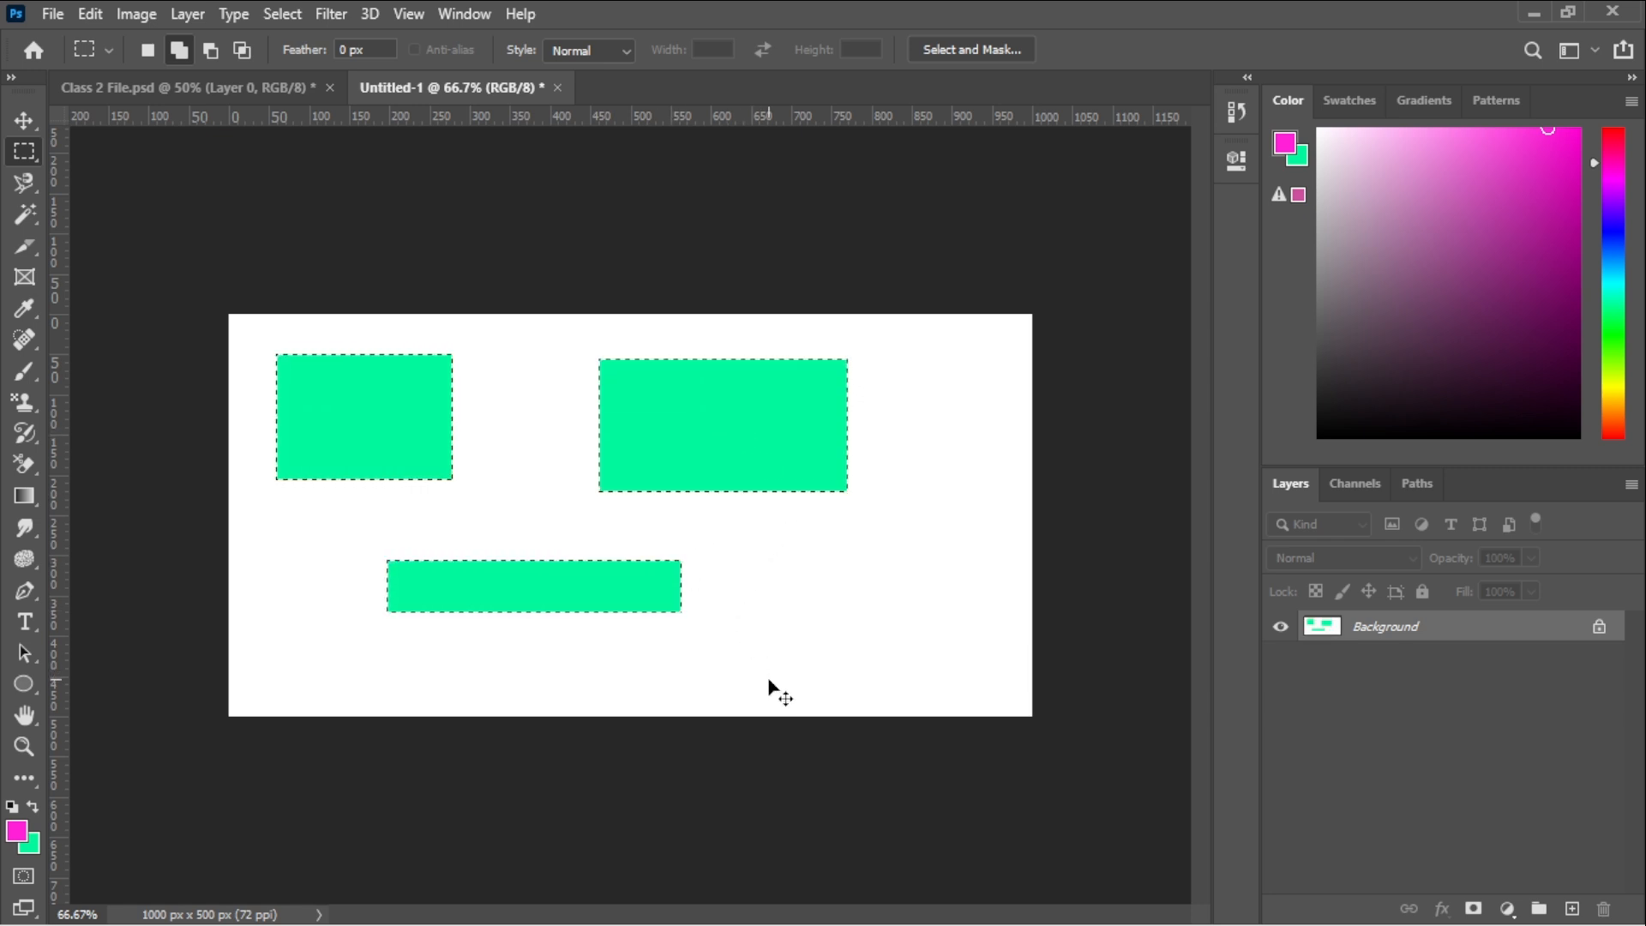
- Undo the fills and added selections back to the first unfilled rectangular selection
{"action": "key", "text": "ctrl+z"}
{"action": "key", "text": "ctrl+z"}
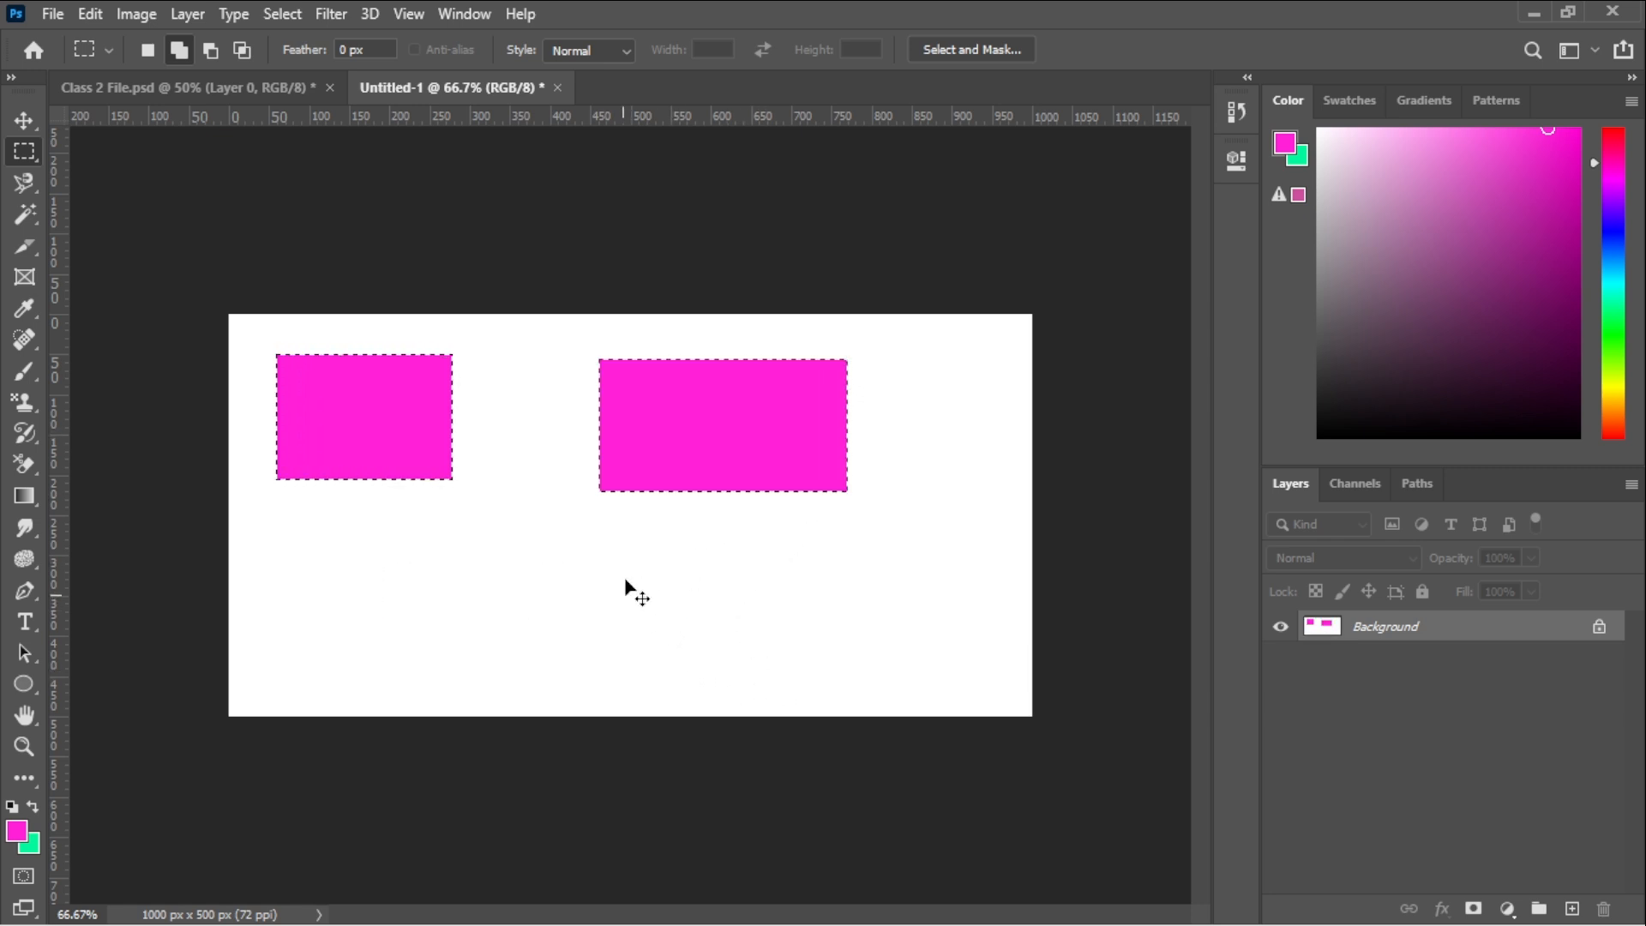
{"action": "key", "text": "ctrl+z"}
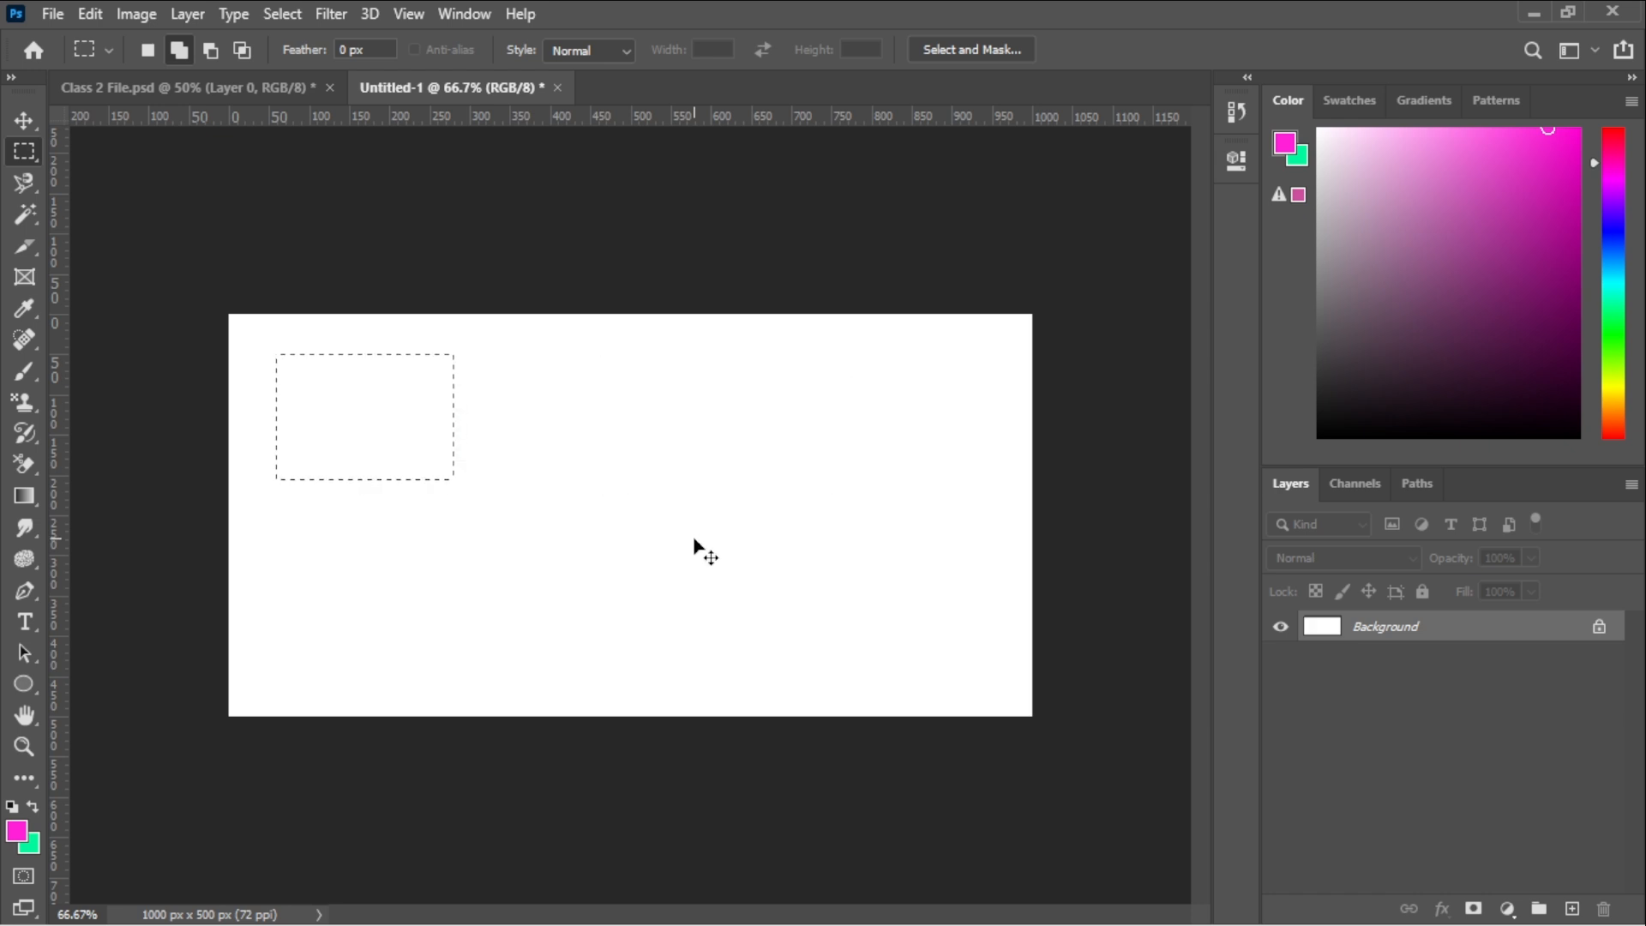
- Redo the undone fills and selections until all three rectangles are filled with green
{"action": "key", "text": "ctrl+BackSpace"}
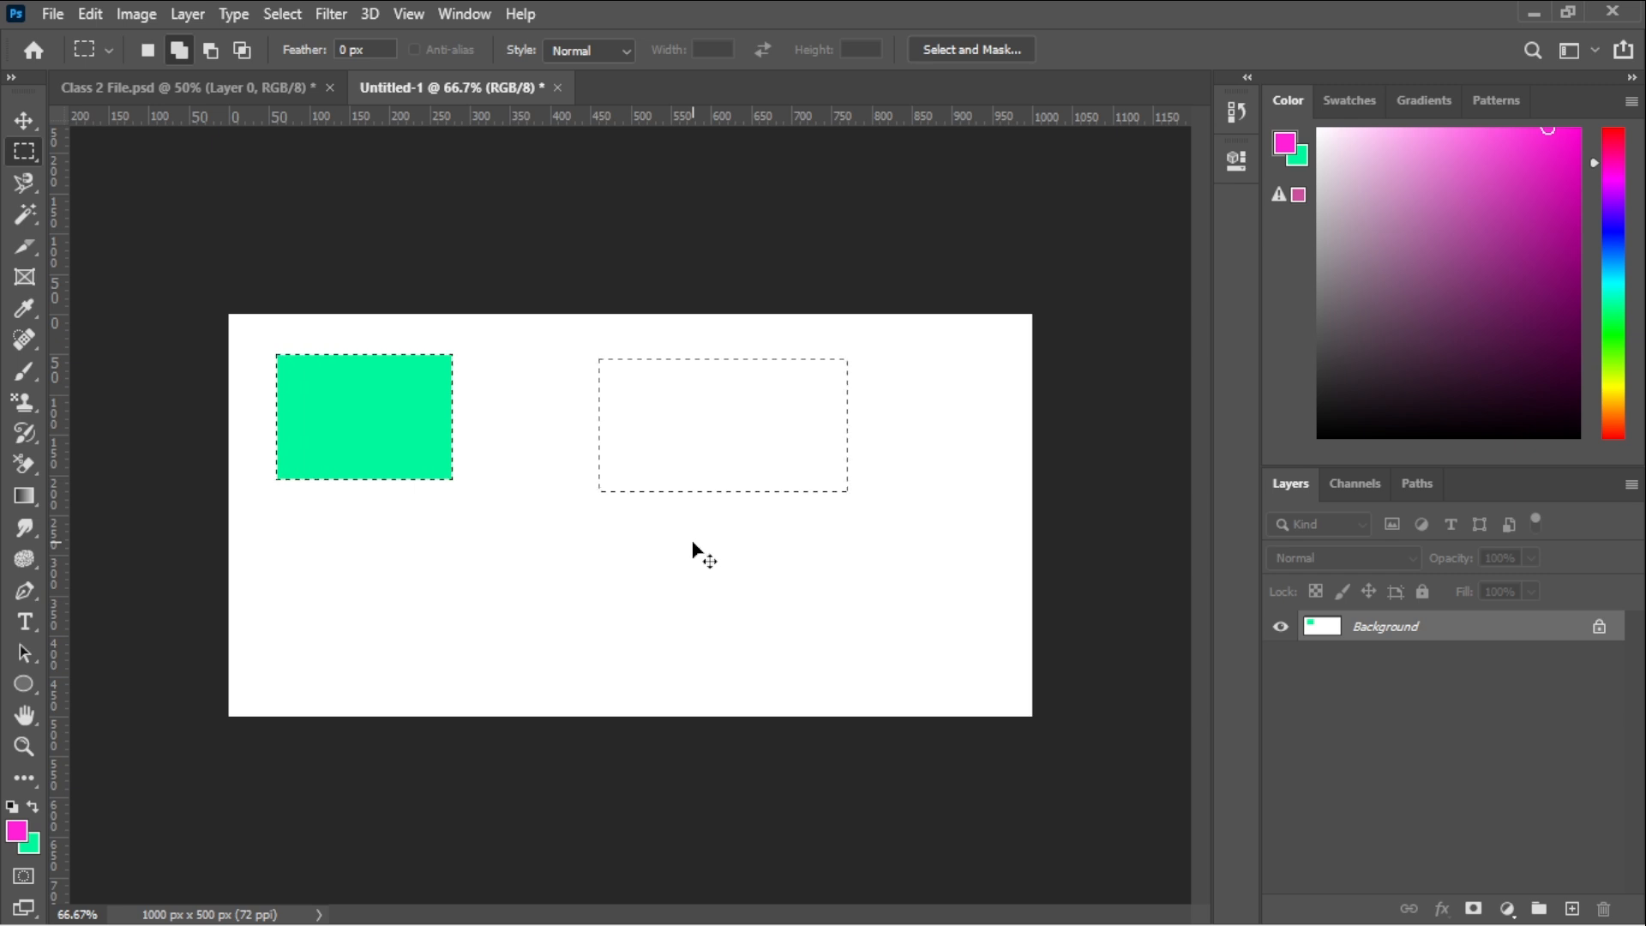
{"action": "key", "text": "alt+BackSpace"}
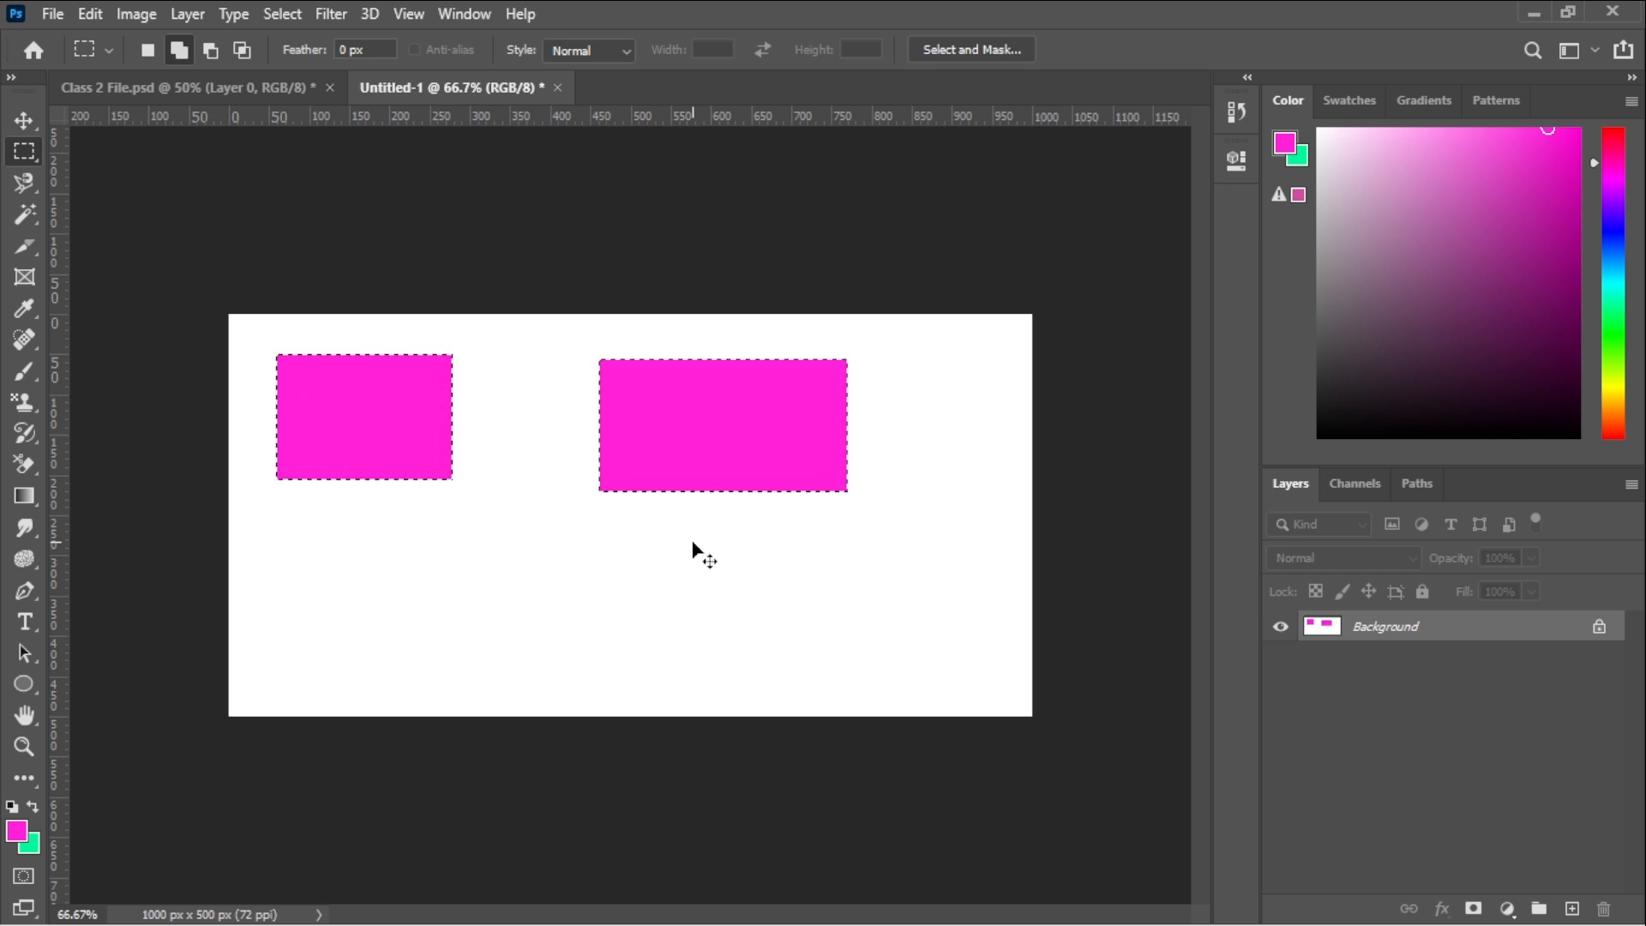
{"action": "key", "text": "ctrl+BackSpace"}
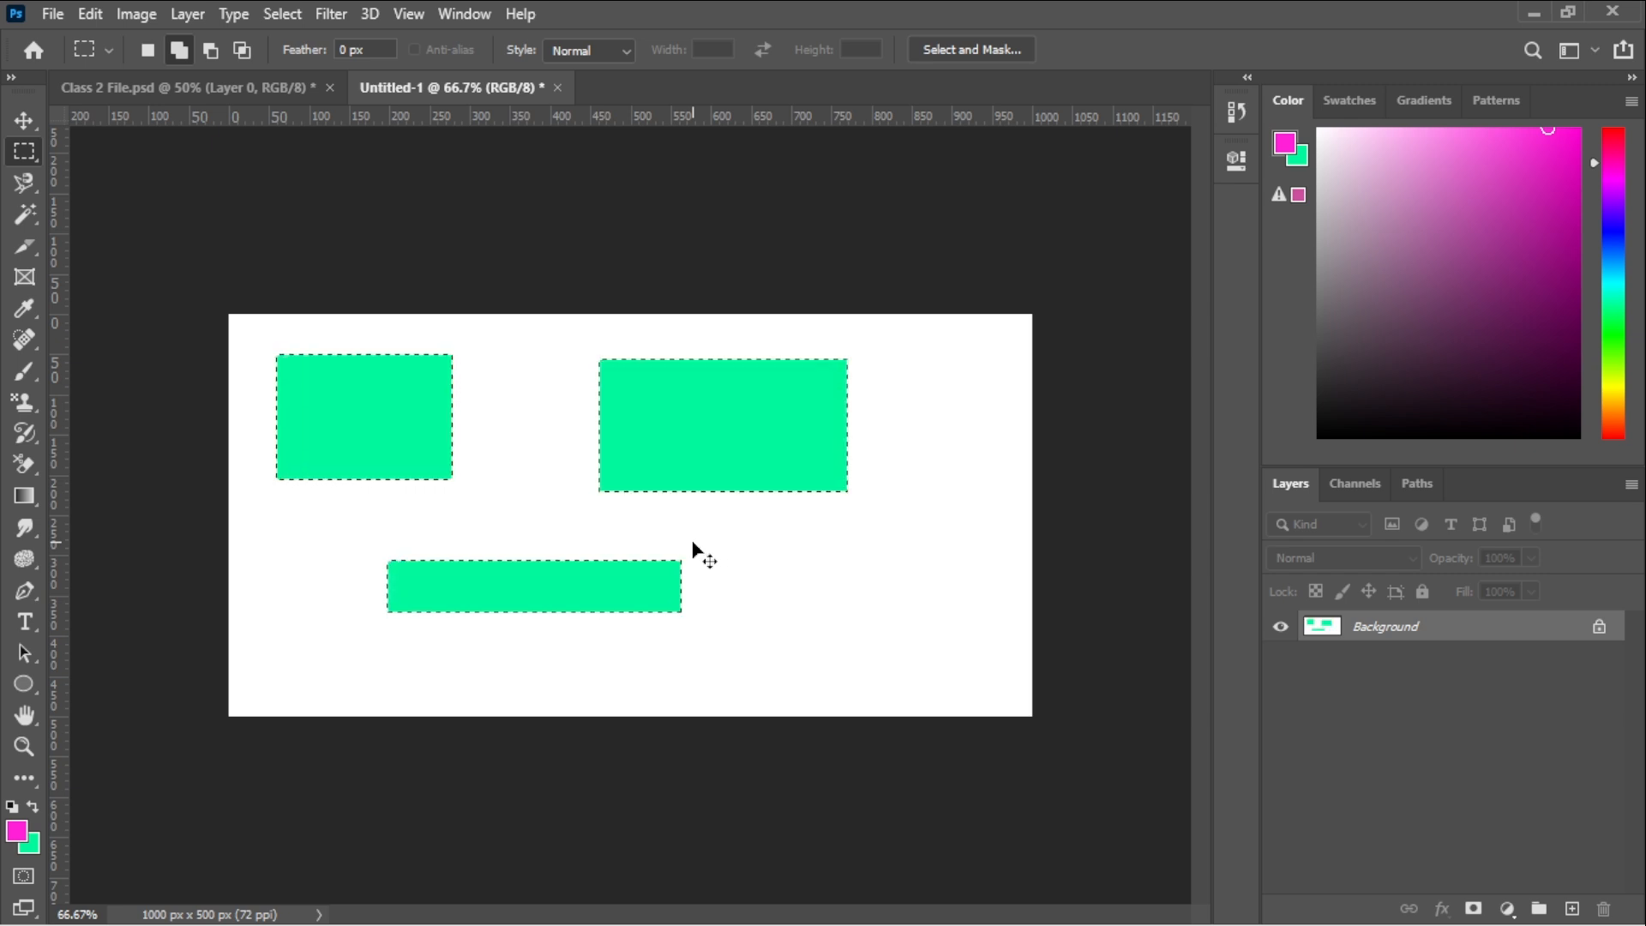
- Undo every fill and rectangular selection in Untitled-1 back to the blank white canvas
{"action": "key", "text": "ctrl+z"}
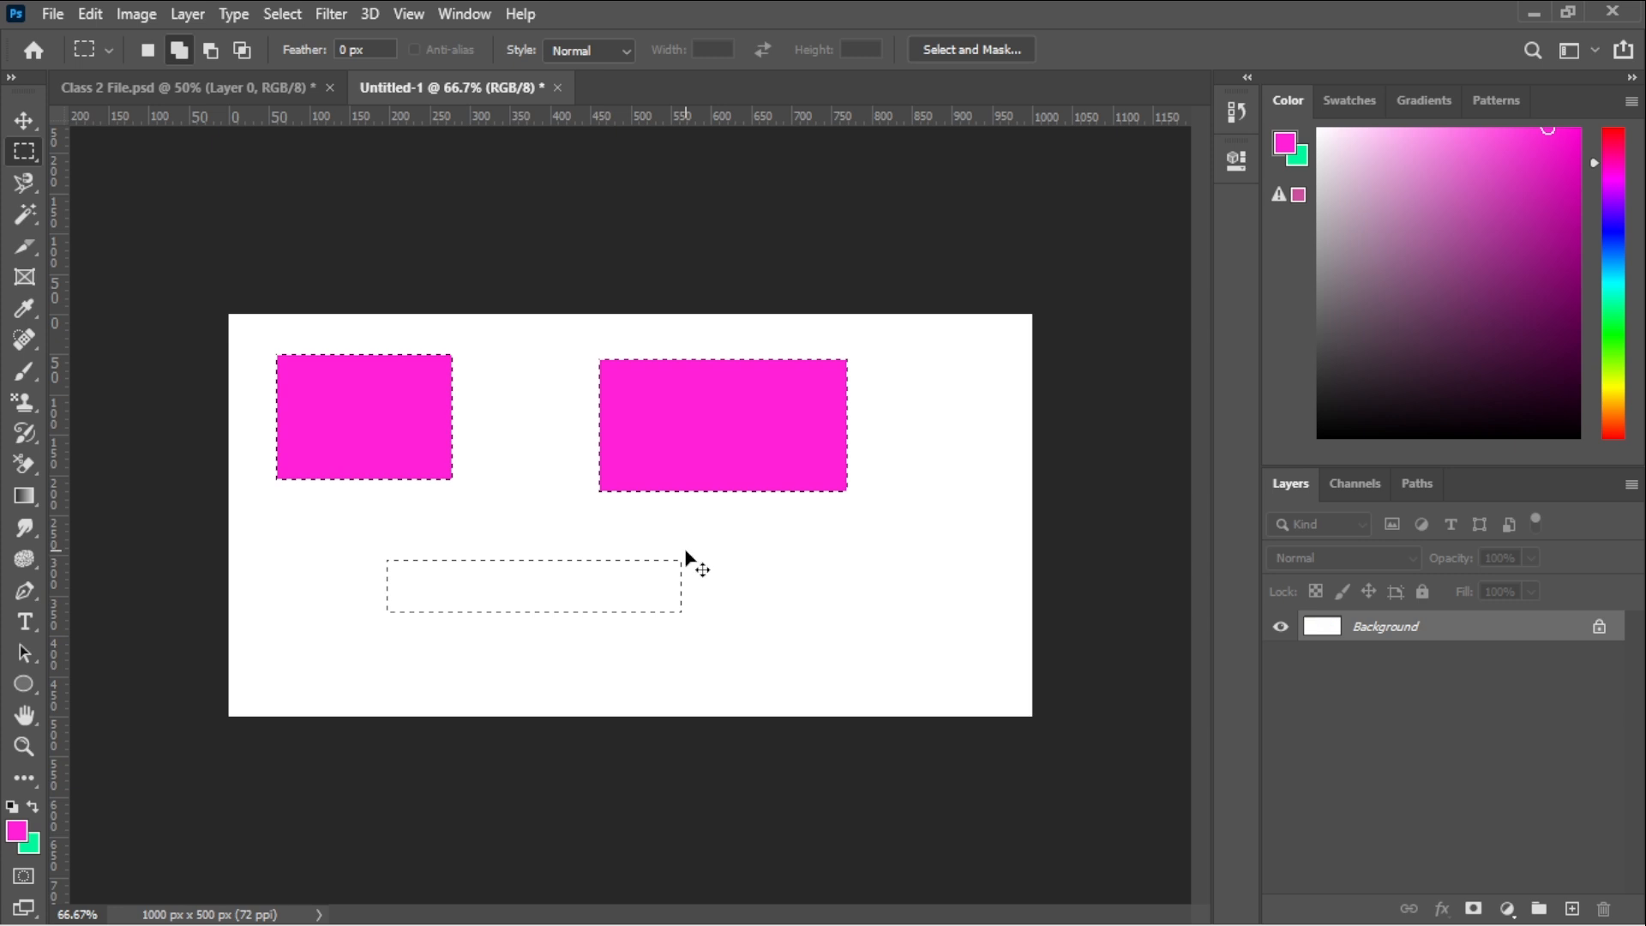
{"action": "key", "text": "ctrl+z"}
{"action": "key", "text": "ctrl+z"}
{"action": "key", "text": "ctrl+z"}
{"action": "key", "text": "ctrl+z"}
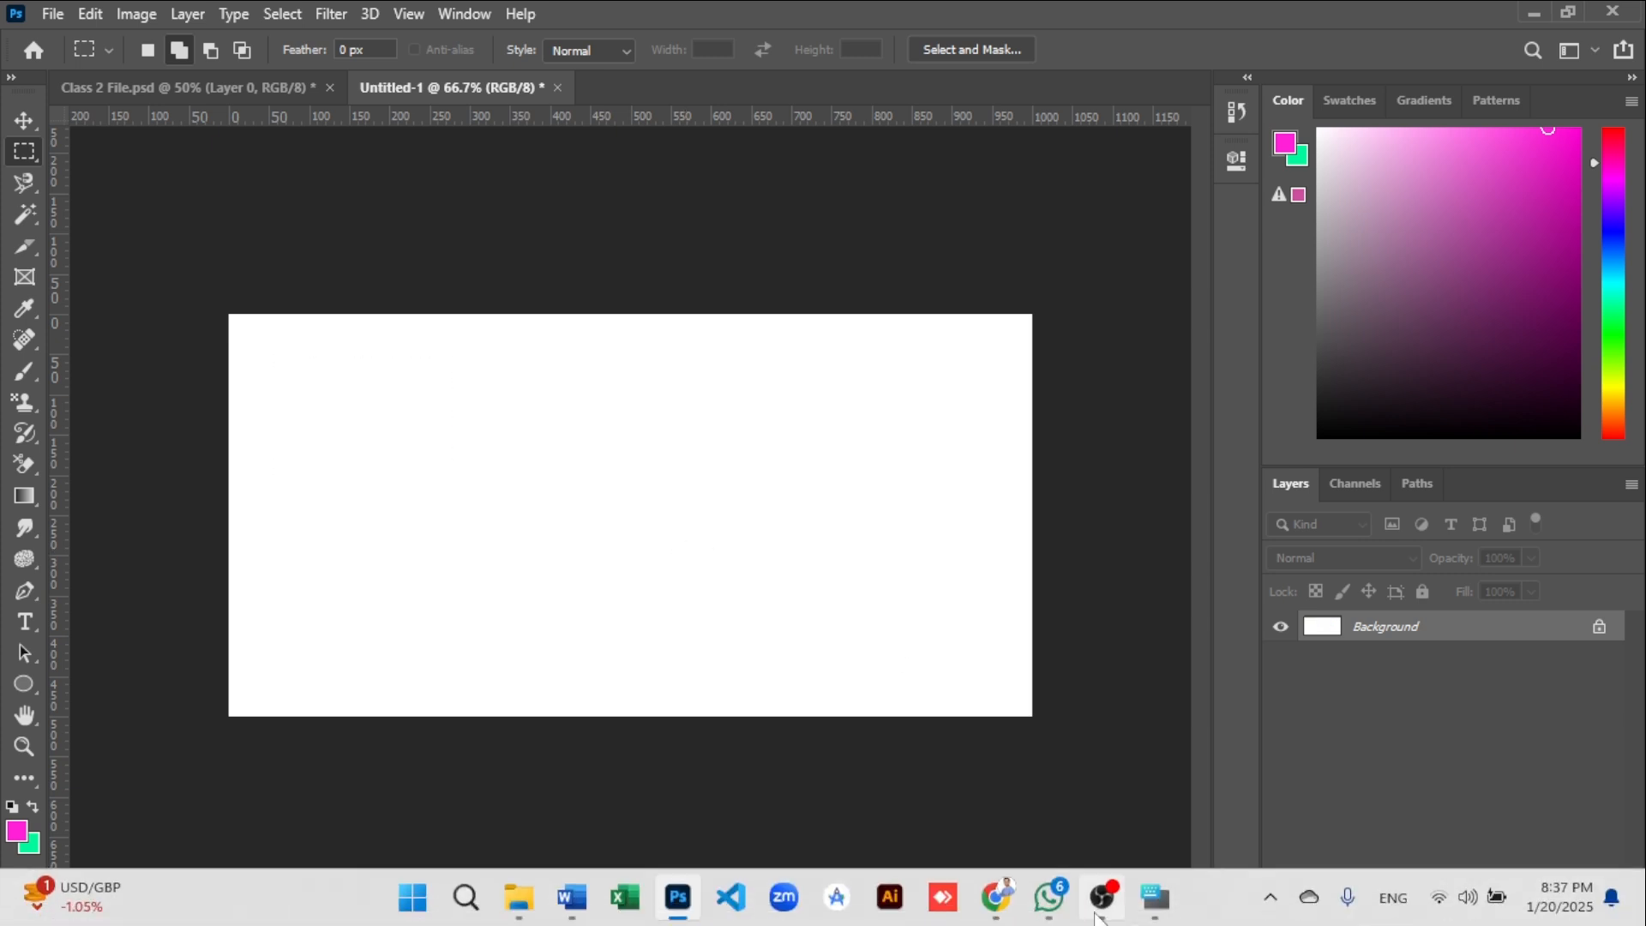
- Restore the minimized On-Screen Keyboard over the Untitled-1 canvas
{"action": "left_click", "coordinate": [1155, 898]}
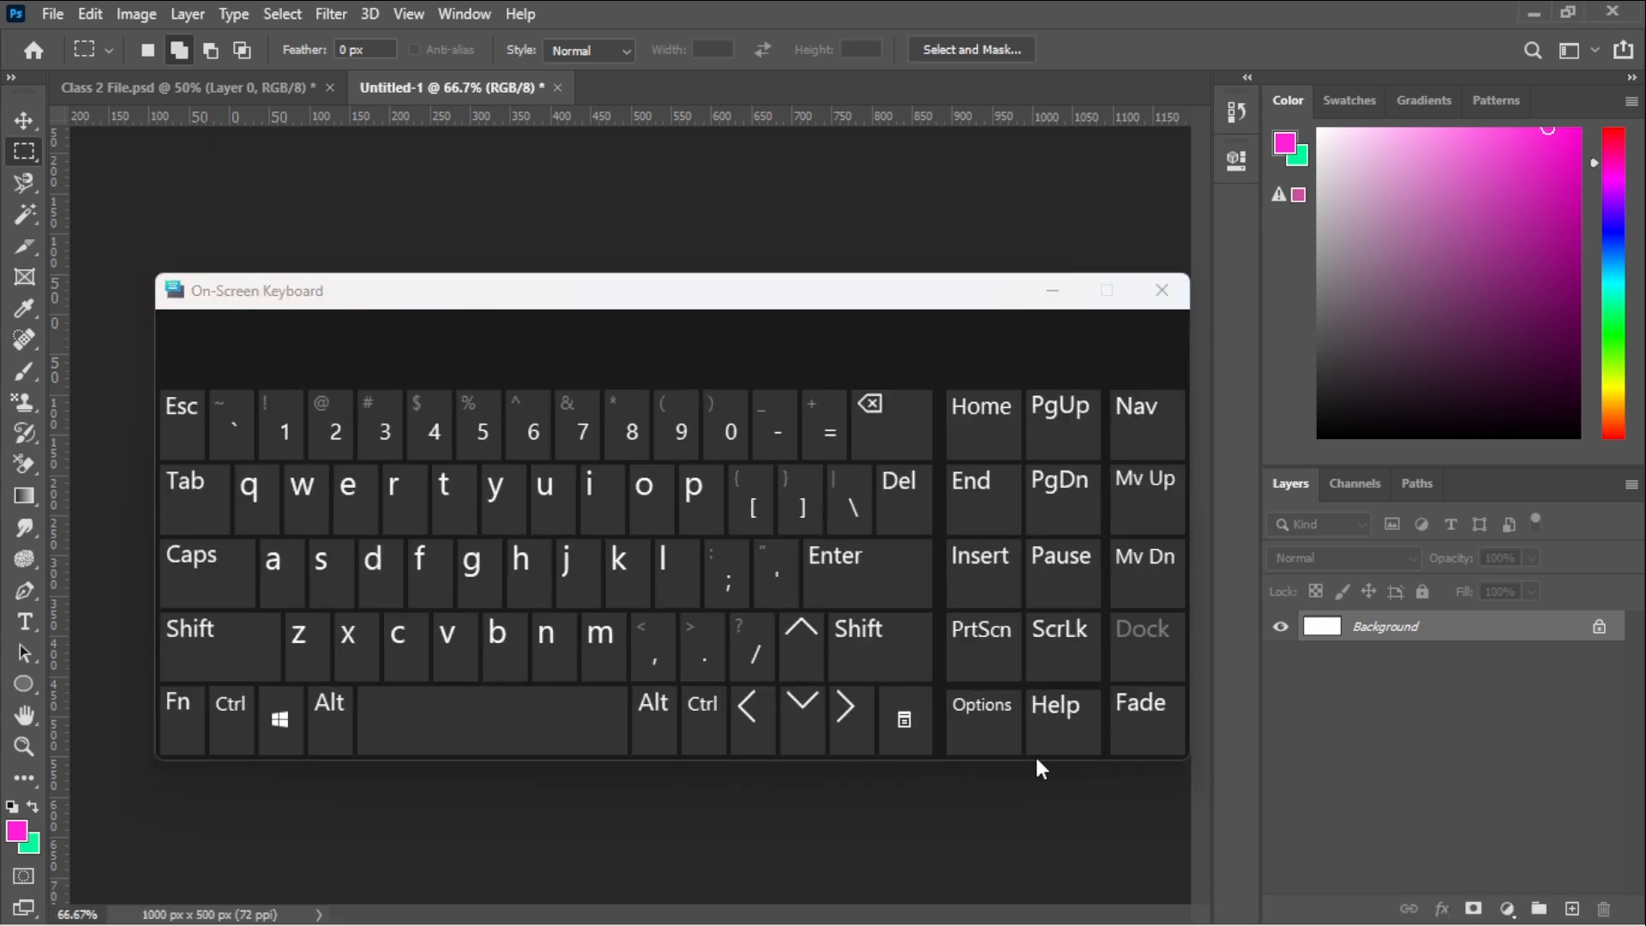
- Shrink the On-Screen Keyboard, move it clear of the canvas, and fill a rectangular selection near the canvas's upper-left corner with the green background color
{"action": "left_click_drag", "start_coordinate": [1037, 764], "coordinate": [1046, 487]}
{"action": "left_click_drag", "start_coordinate": [860, 334], "coordinate": [1381, 129]}
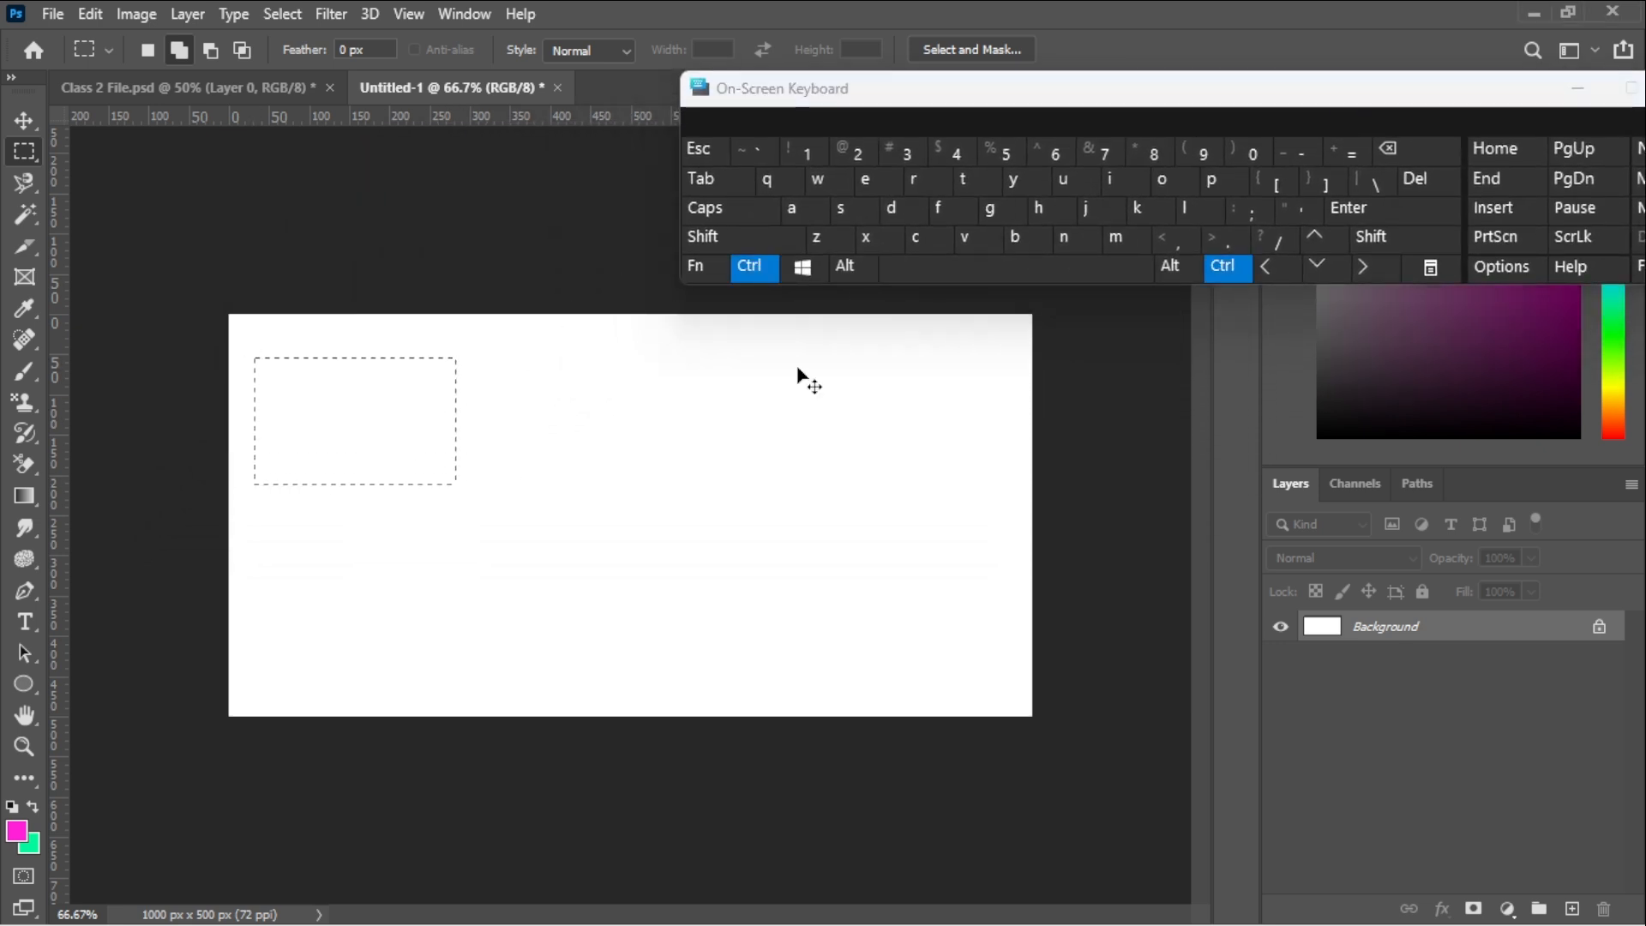
{"action": "key", "text": "ctrl+BackSpace"}
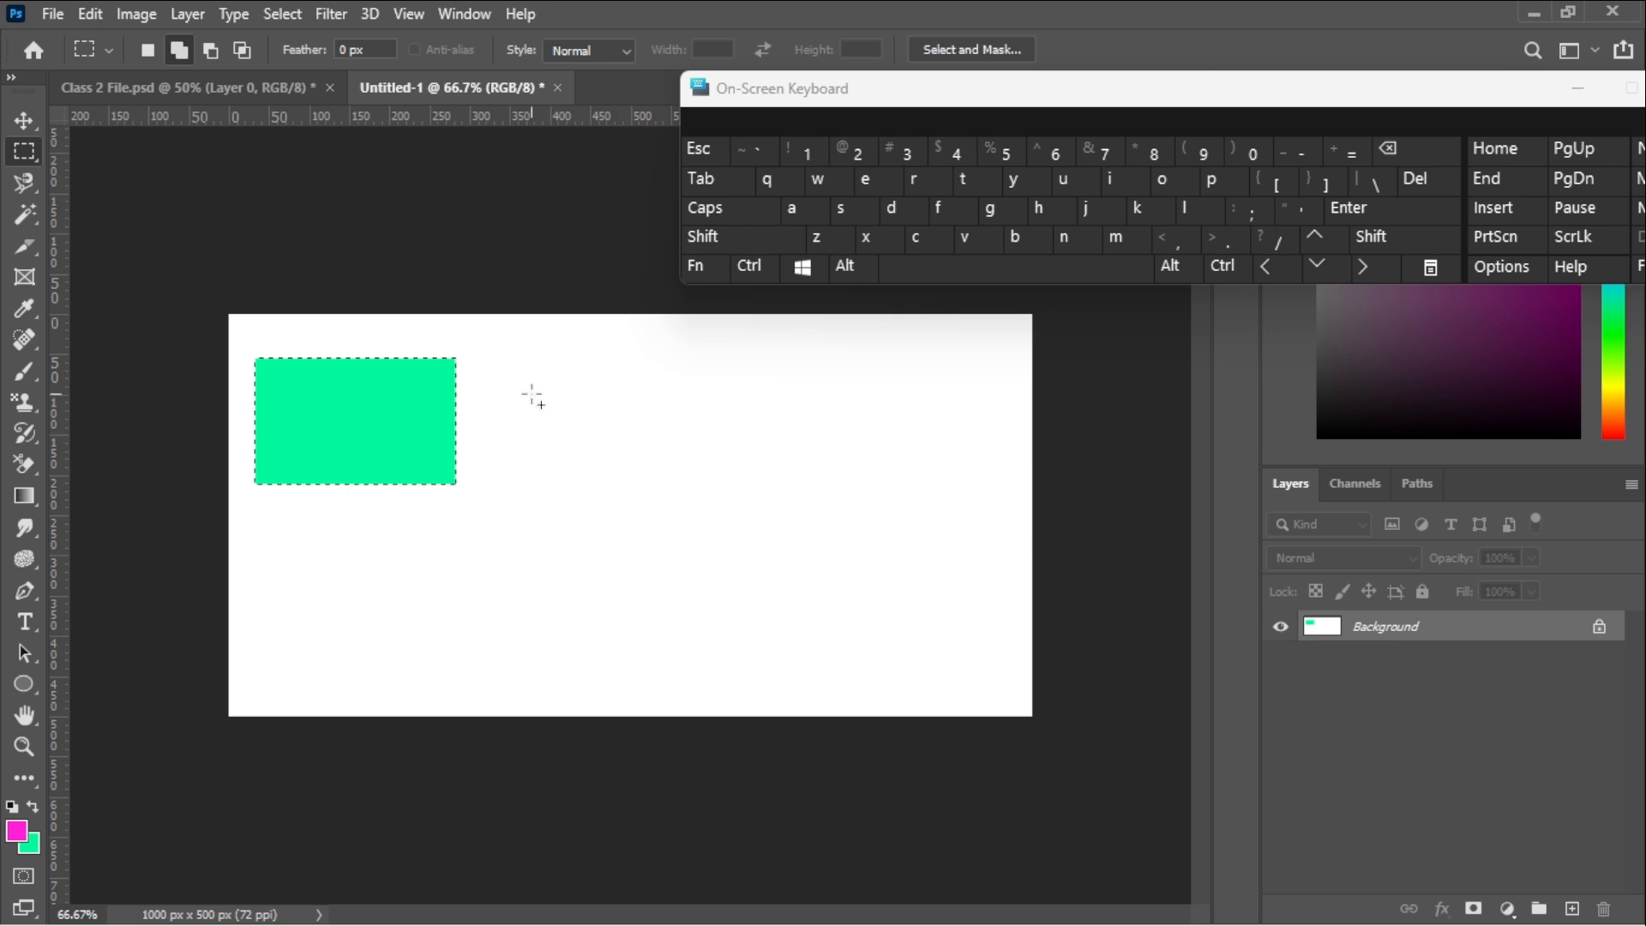
- Add a tall selection and fill both with foreground magenta, and add a wide selection beside it and fill all three with background green
{"action": "left_click_drag", "start_coordinate": [532, 395], "coordinate": [616, 615]}
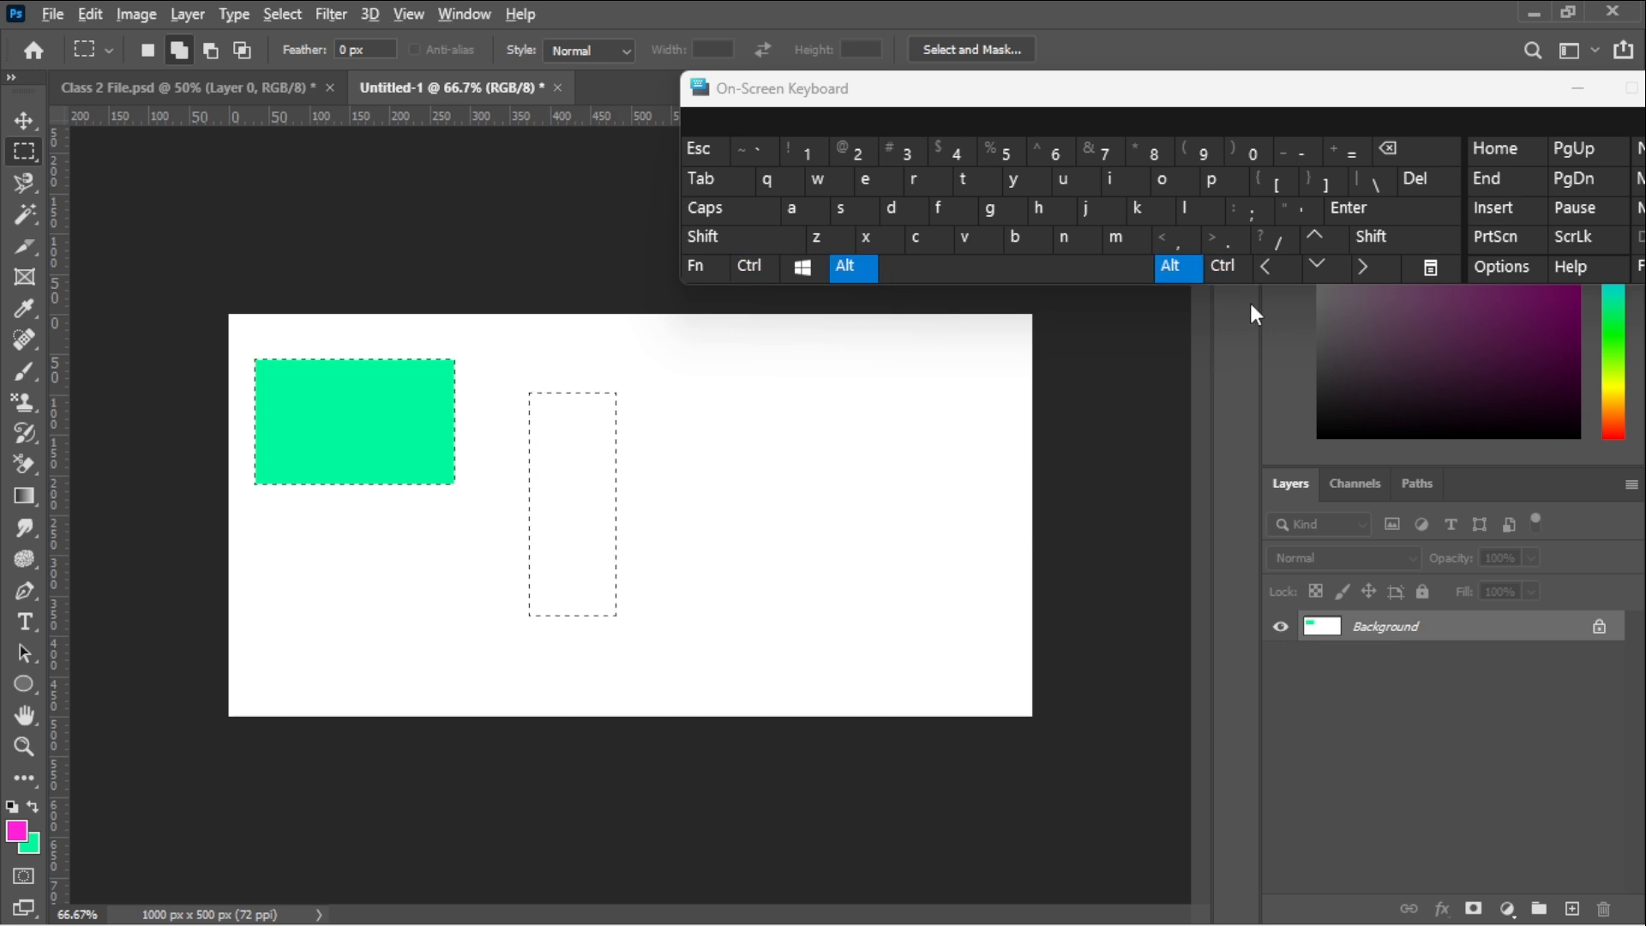
{"action": "left_click", "coordinate": [1386, 151]}
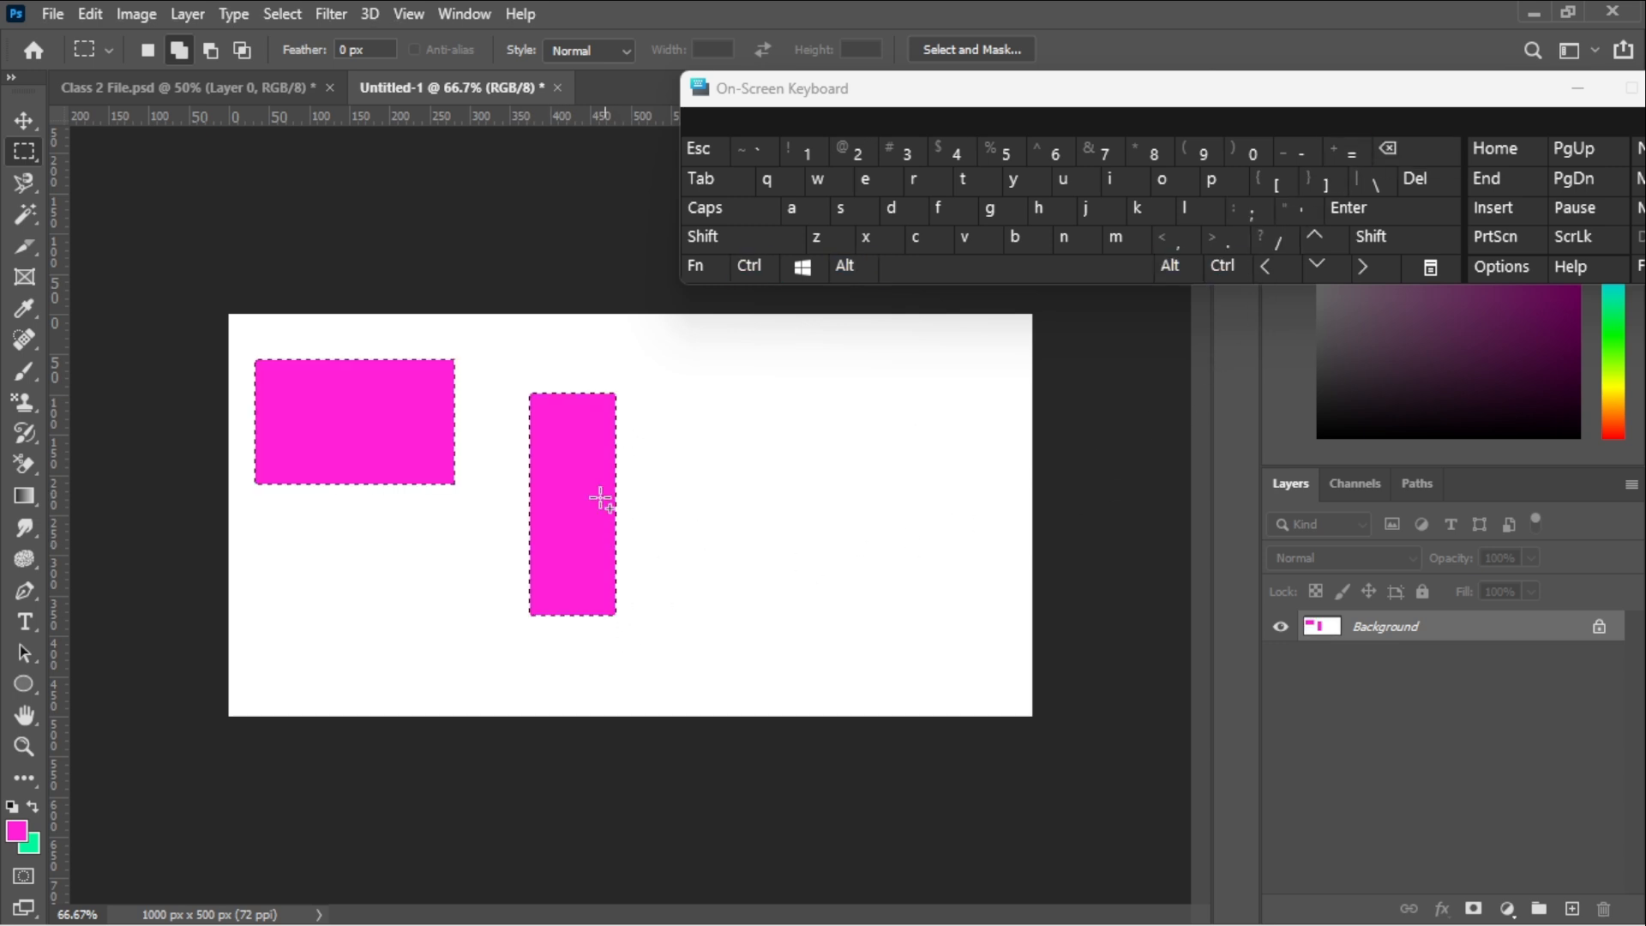
{"action": "left_click_drag", "start_coordinate": [682, 364], "coordinate": [970, 505]}
{"action": "left_click", "coordinate": [1221, 264]}
{"action": "left_click", "coordinate": [1418, 154]}
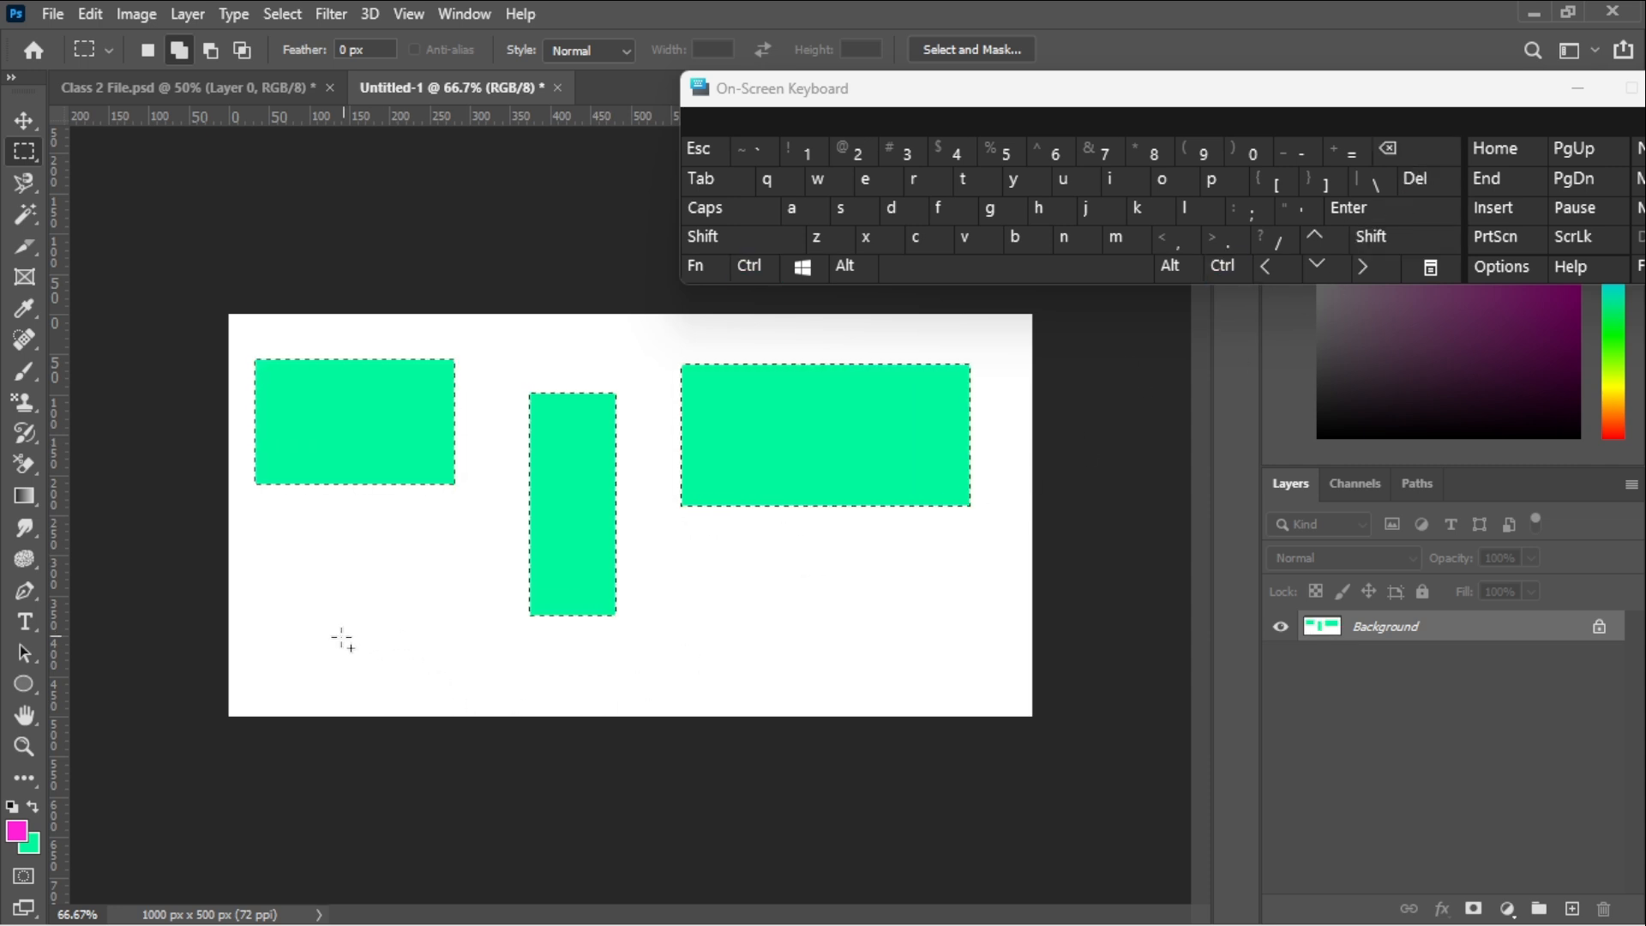
- Add a thin horizontal strip selection along the canvas's lower edge and fill all four selections with the magenta foreground color
{"action": "left_click_drag", "start_coordinate": [277, 647], "coordinate": [970, 668]}
{"action": "left_click", "coordinate": [1401, 161], "text": "alt"}
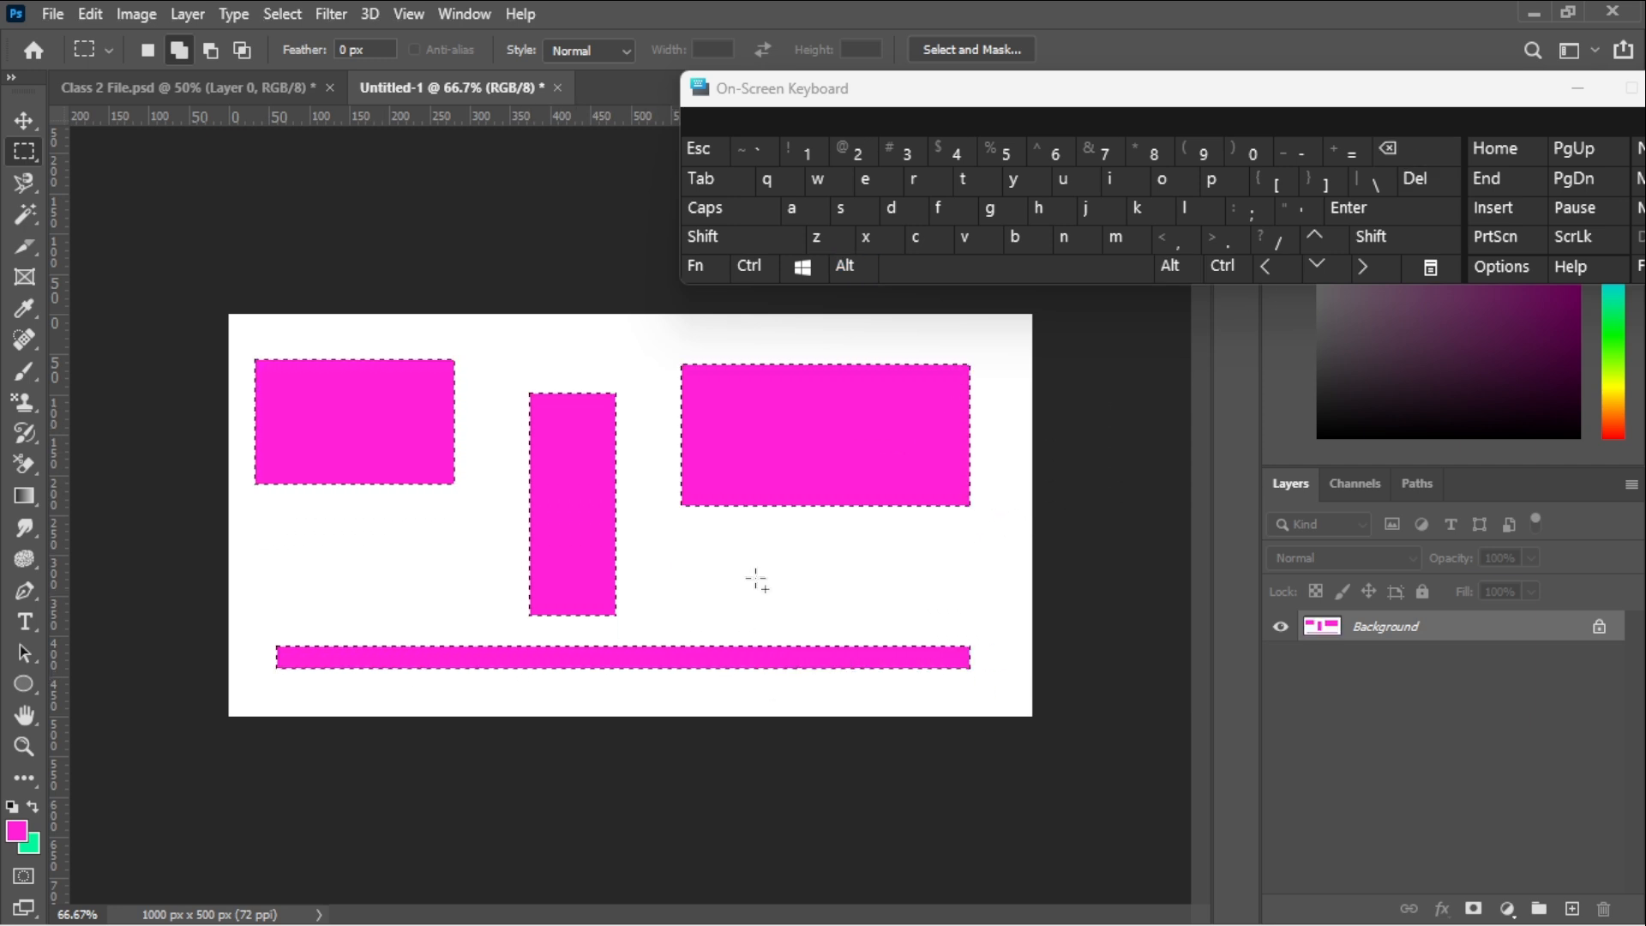
- Undo the fills and added selections in Untitled-1 back to the first unfilled rectangular selection
{"action": "left_click", "coordinate": [749, 265]}
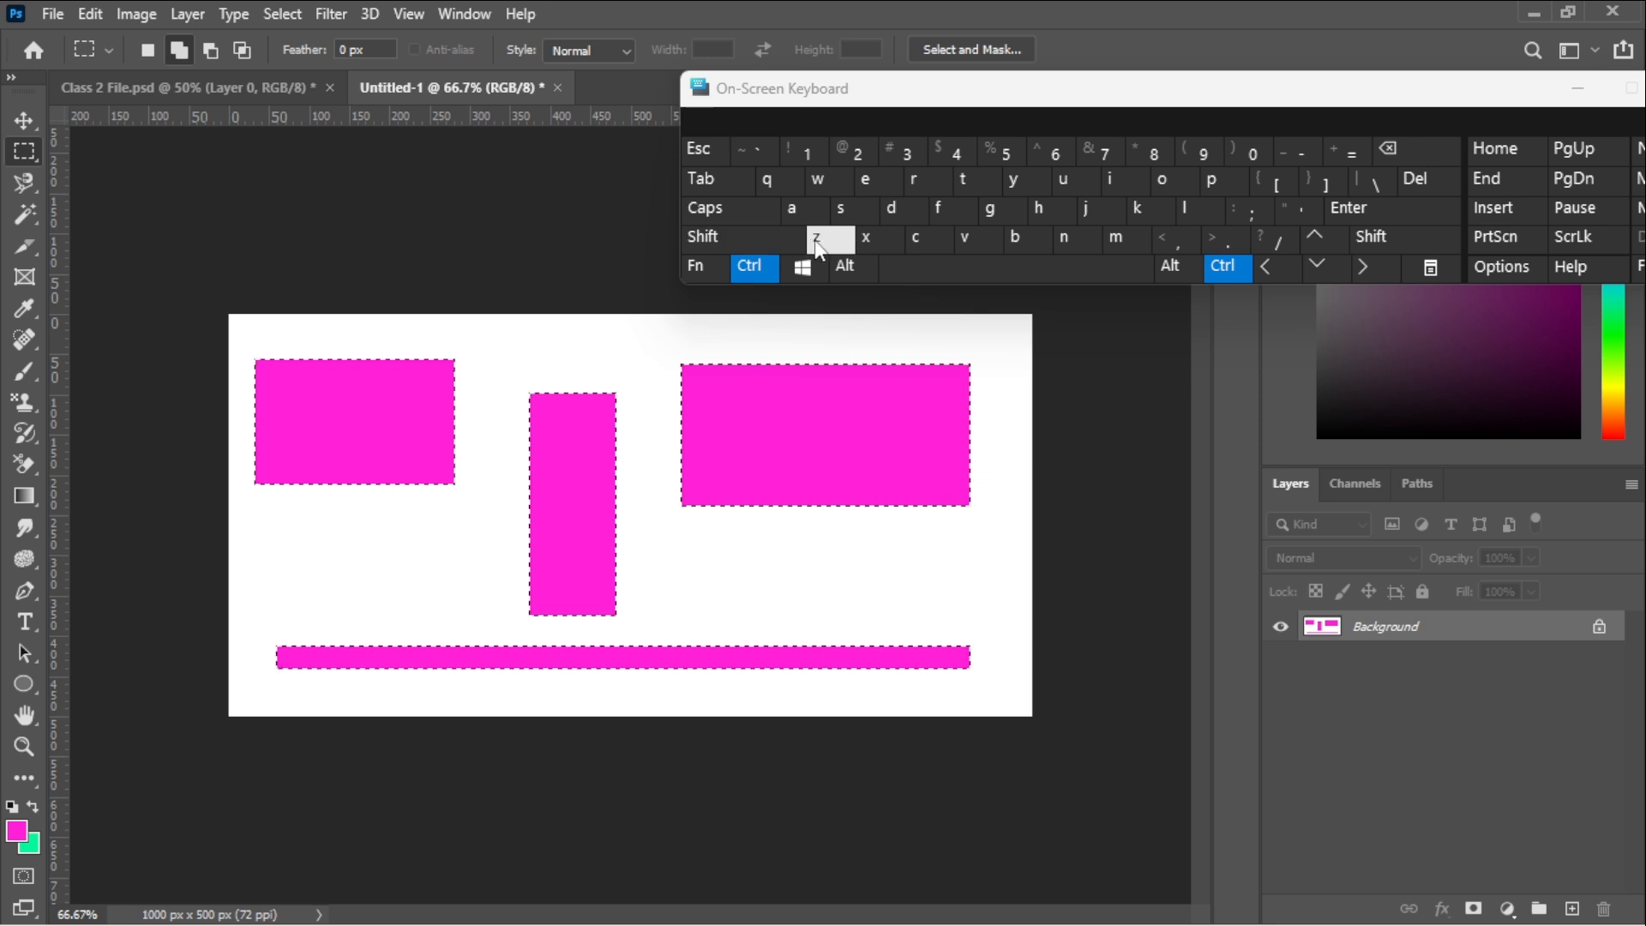
{"action": "left_click", "coordinate": [819, 246]}
{"action": "left_click", "coordinate": [819, 247]}
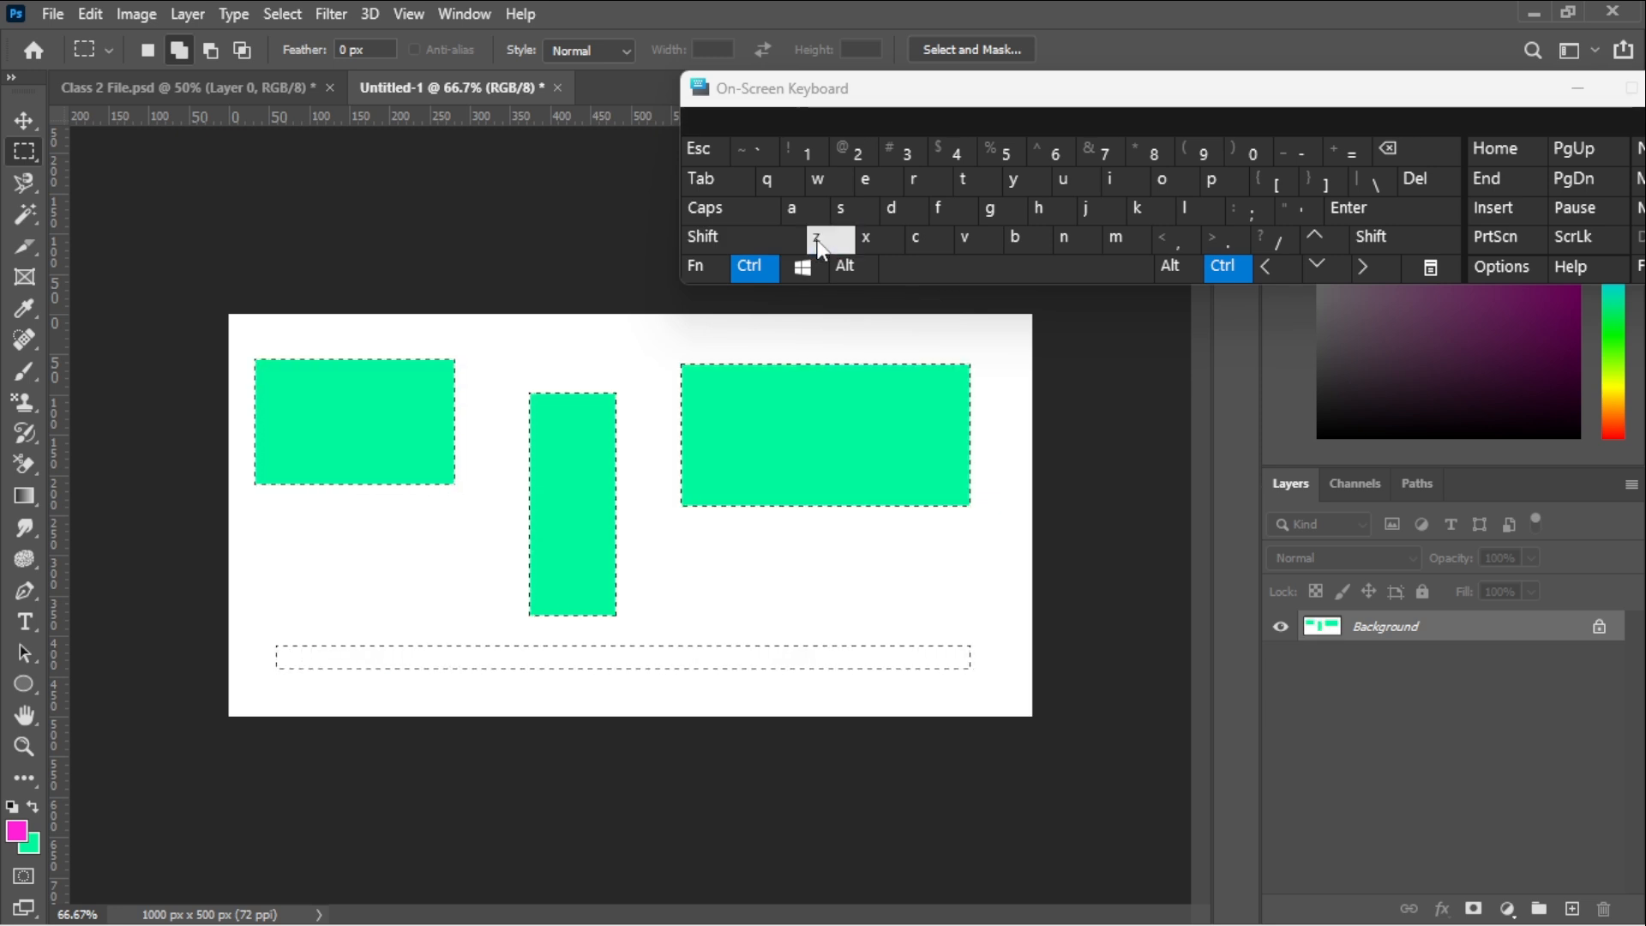
{"action": "left_click", "coordinate": [817, 242]}
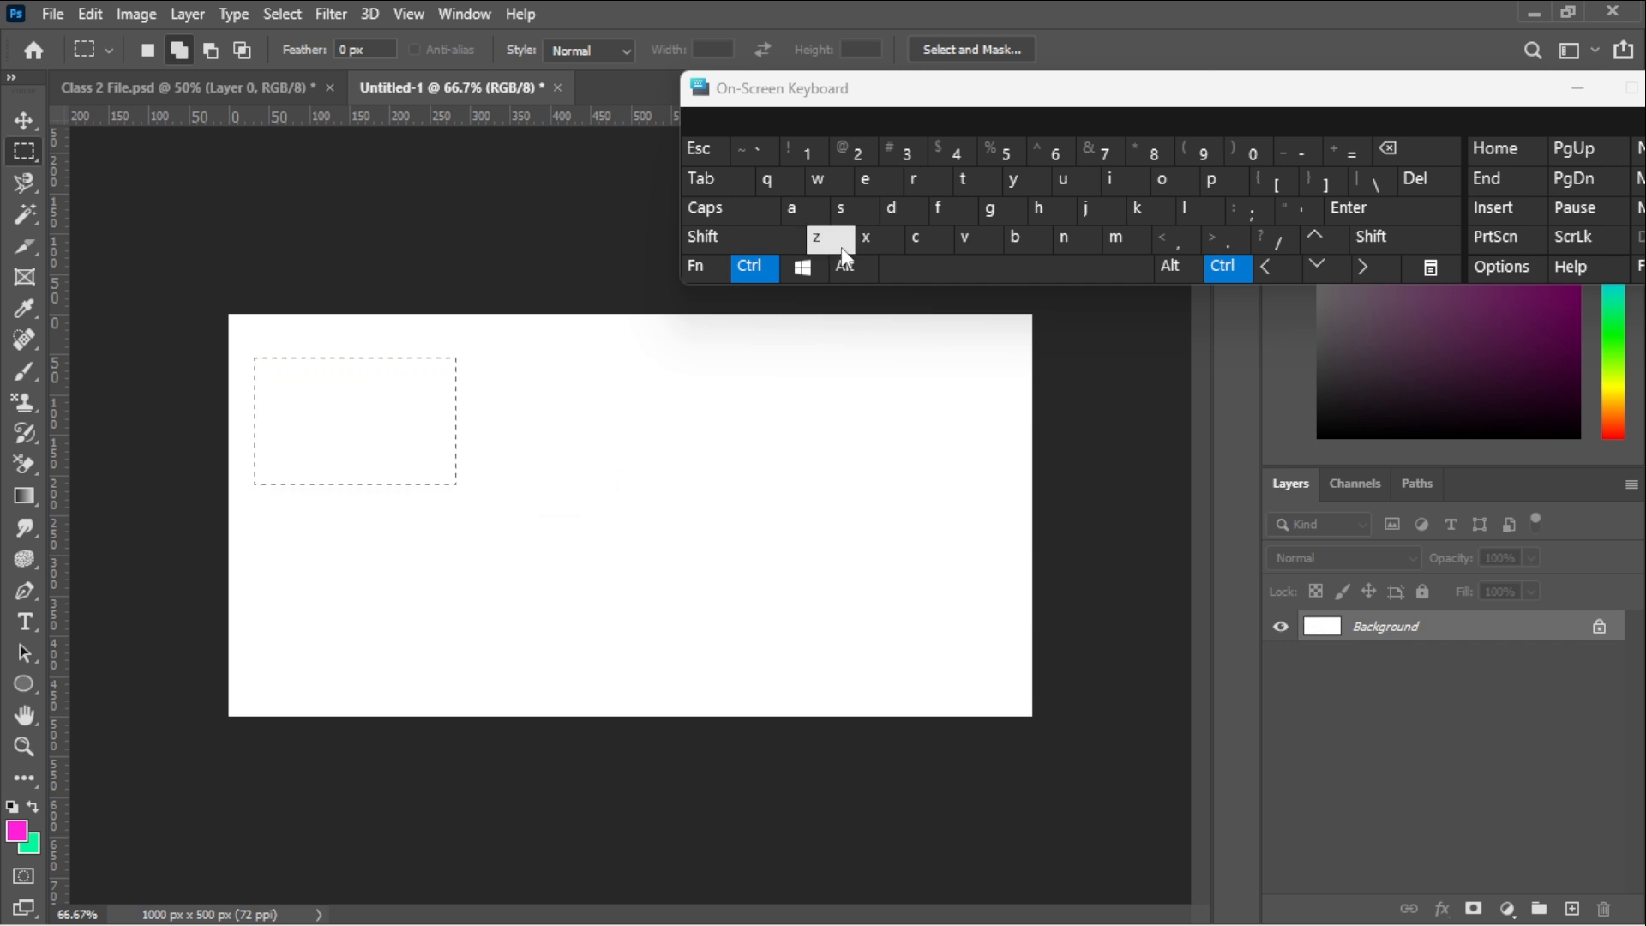
- Redo the undone fills and selections until all four rectangles are filled with magenta
{"action": "key", "text": "shift"}
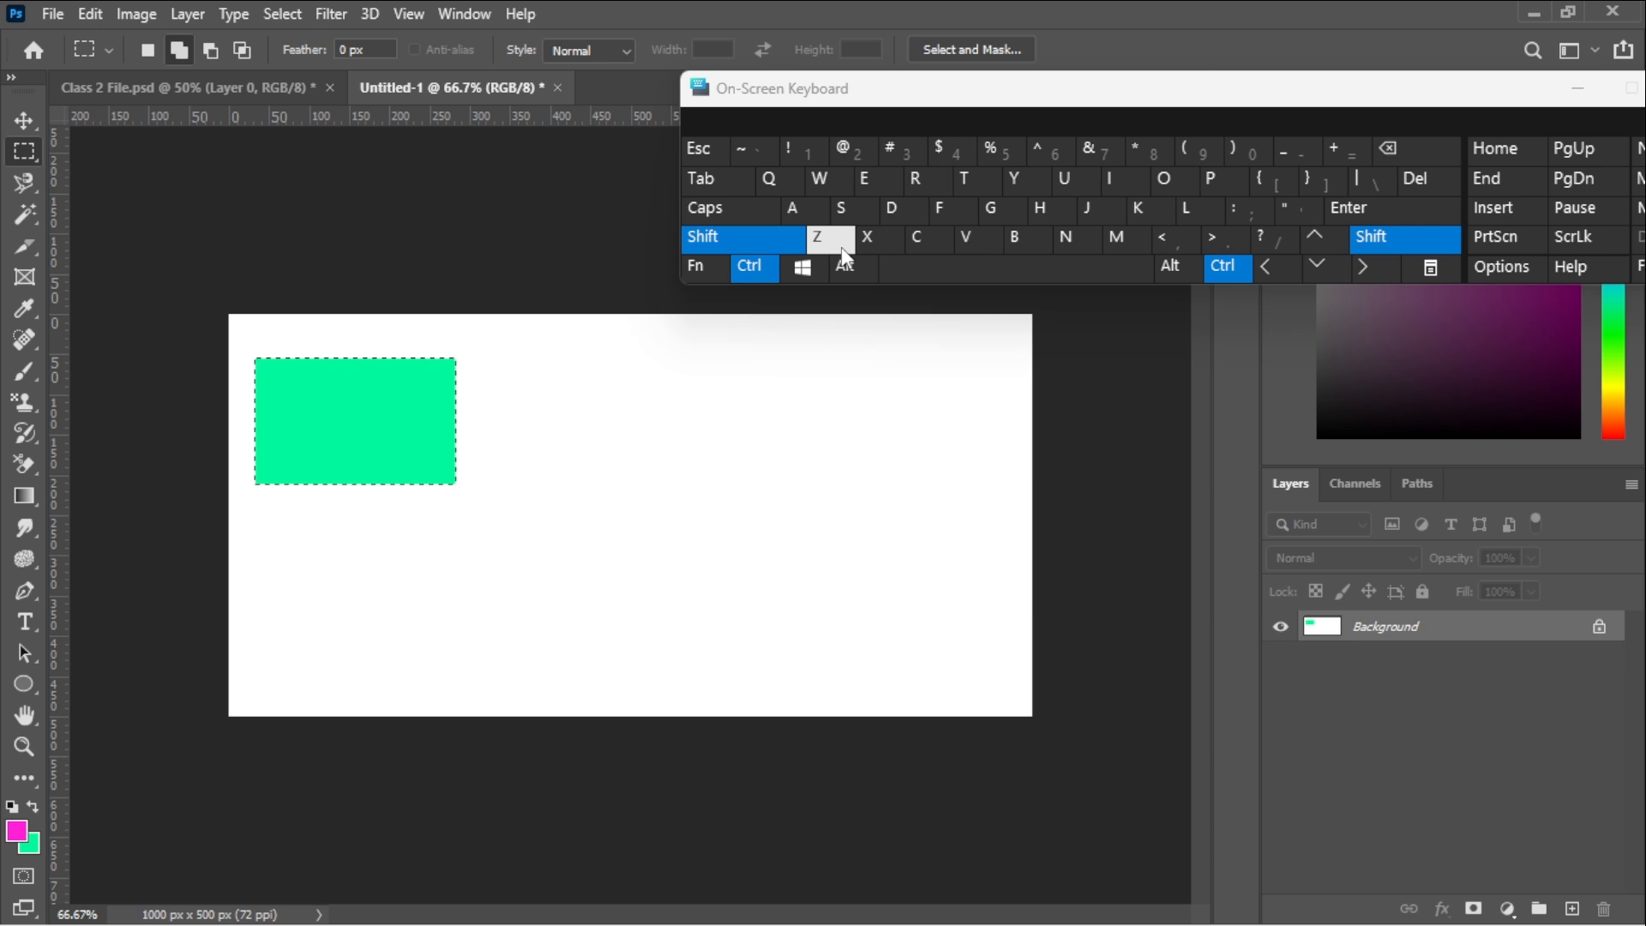
{"action": "left_click", "coordinate": [841, 247]}
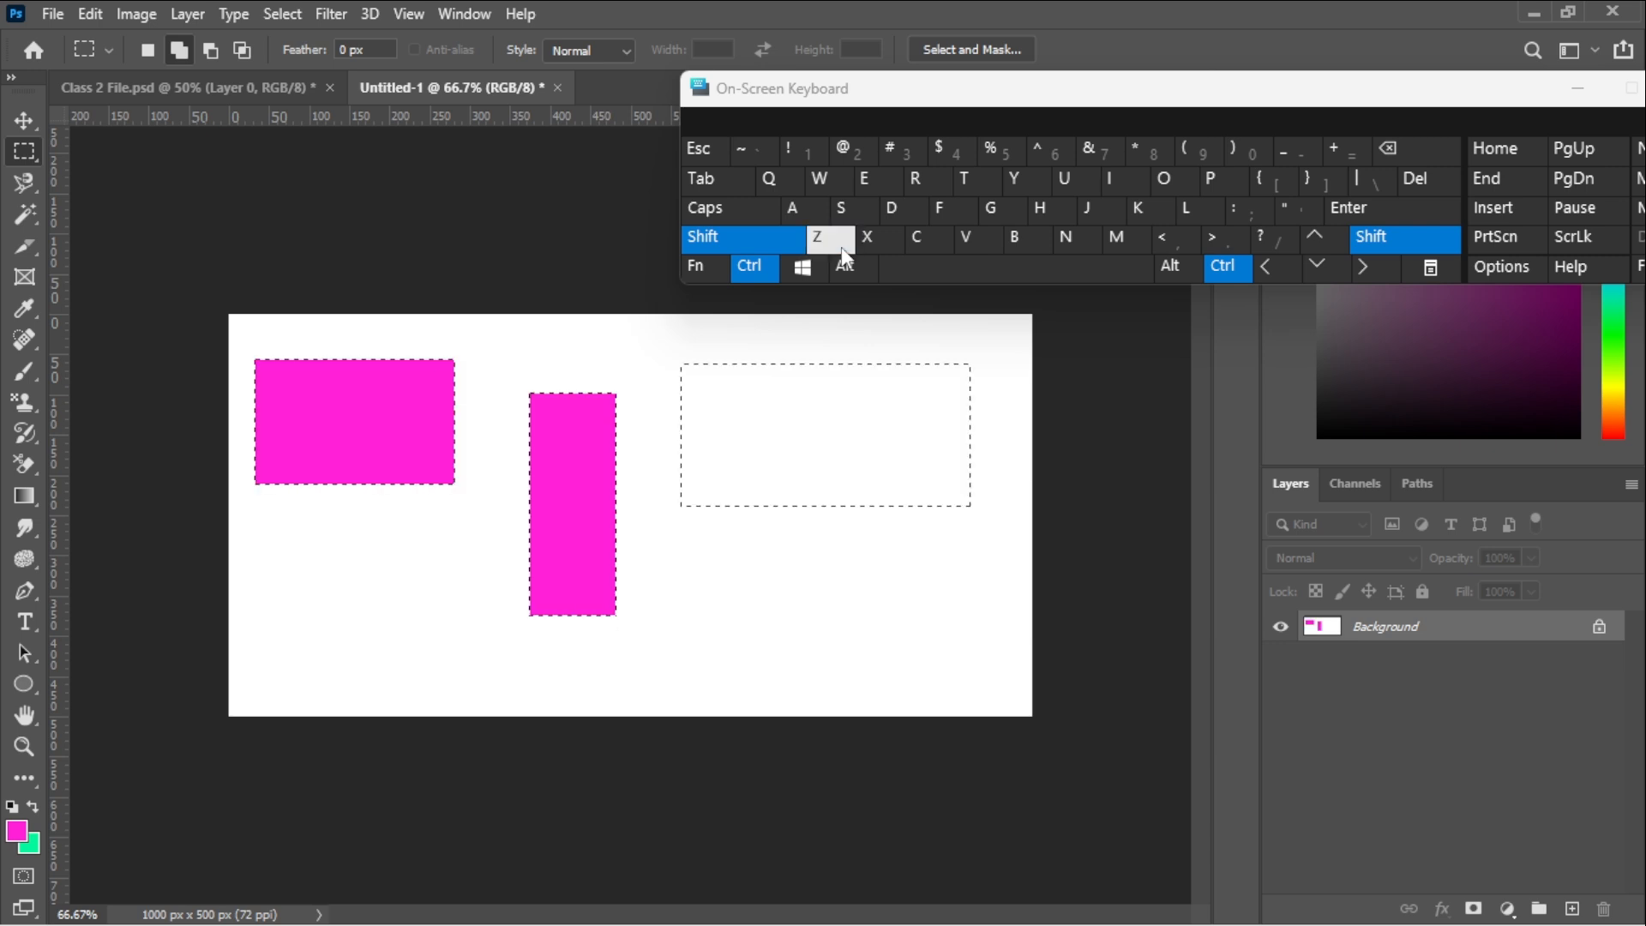
{"action": "left_click", "coordinate": [841, 247]}
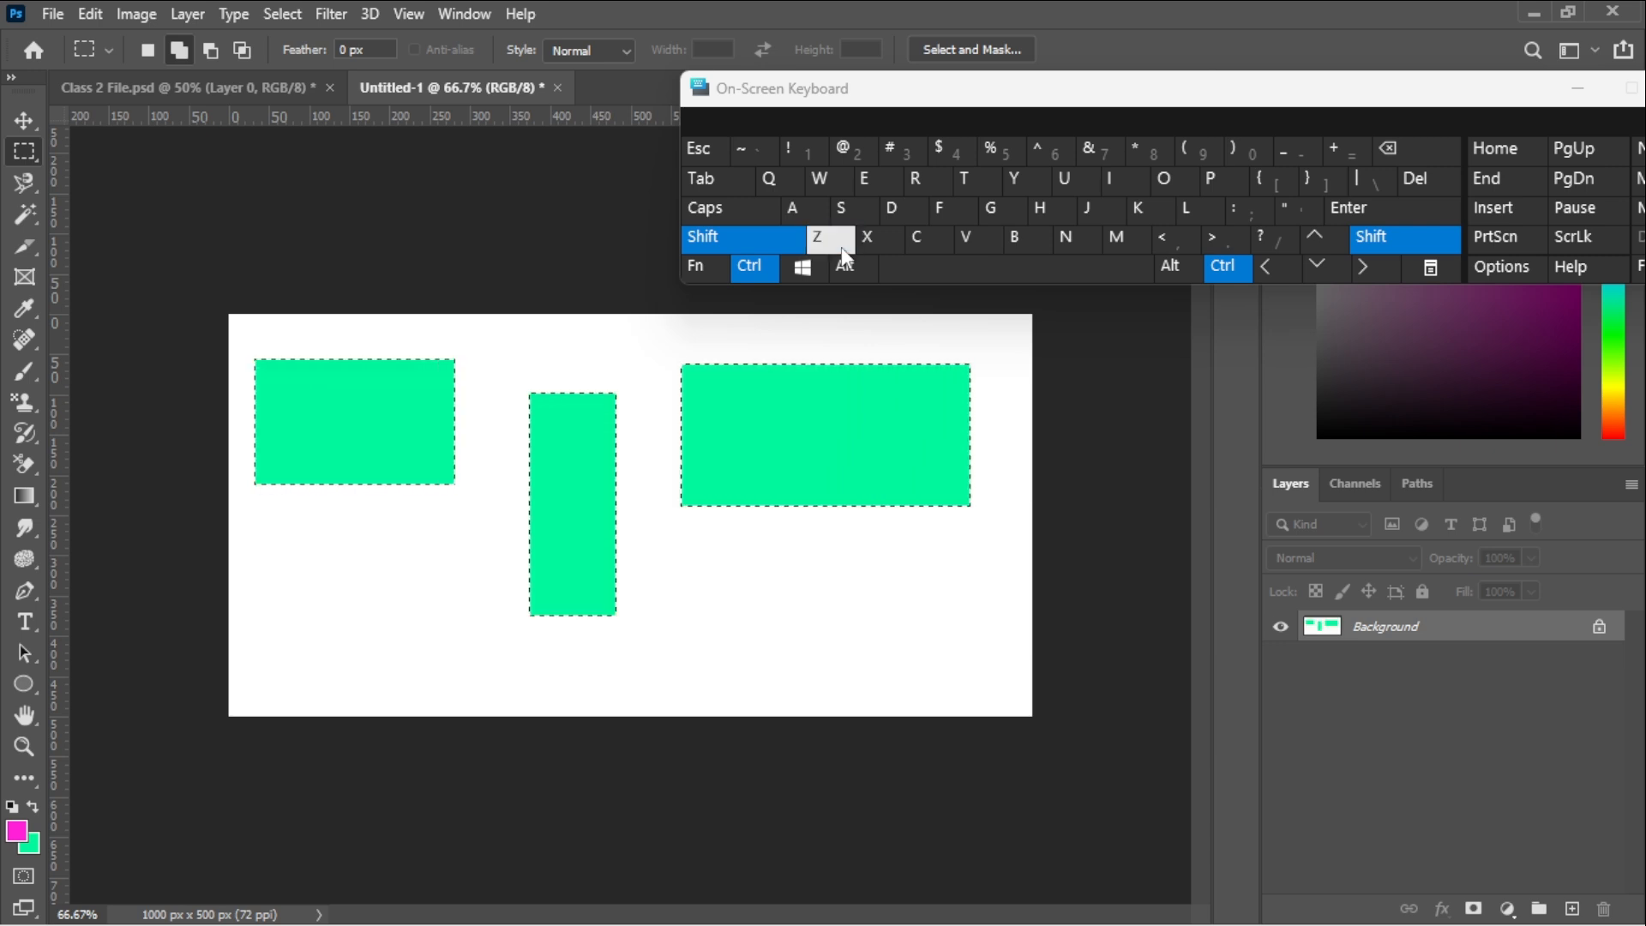
{"action": "left_click", "coordinate": [841, 247]}
{"action": "left_click", "coordinate": [841, 247]}
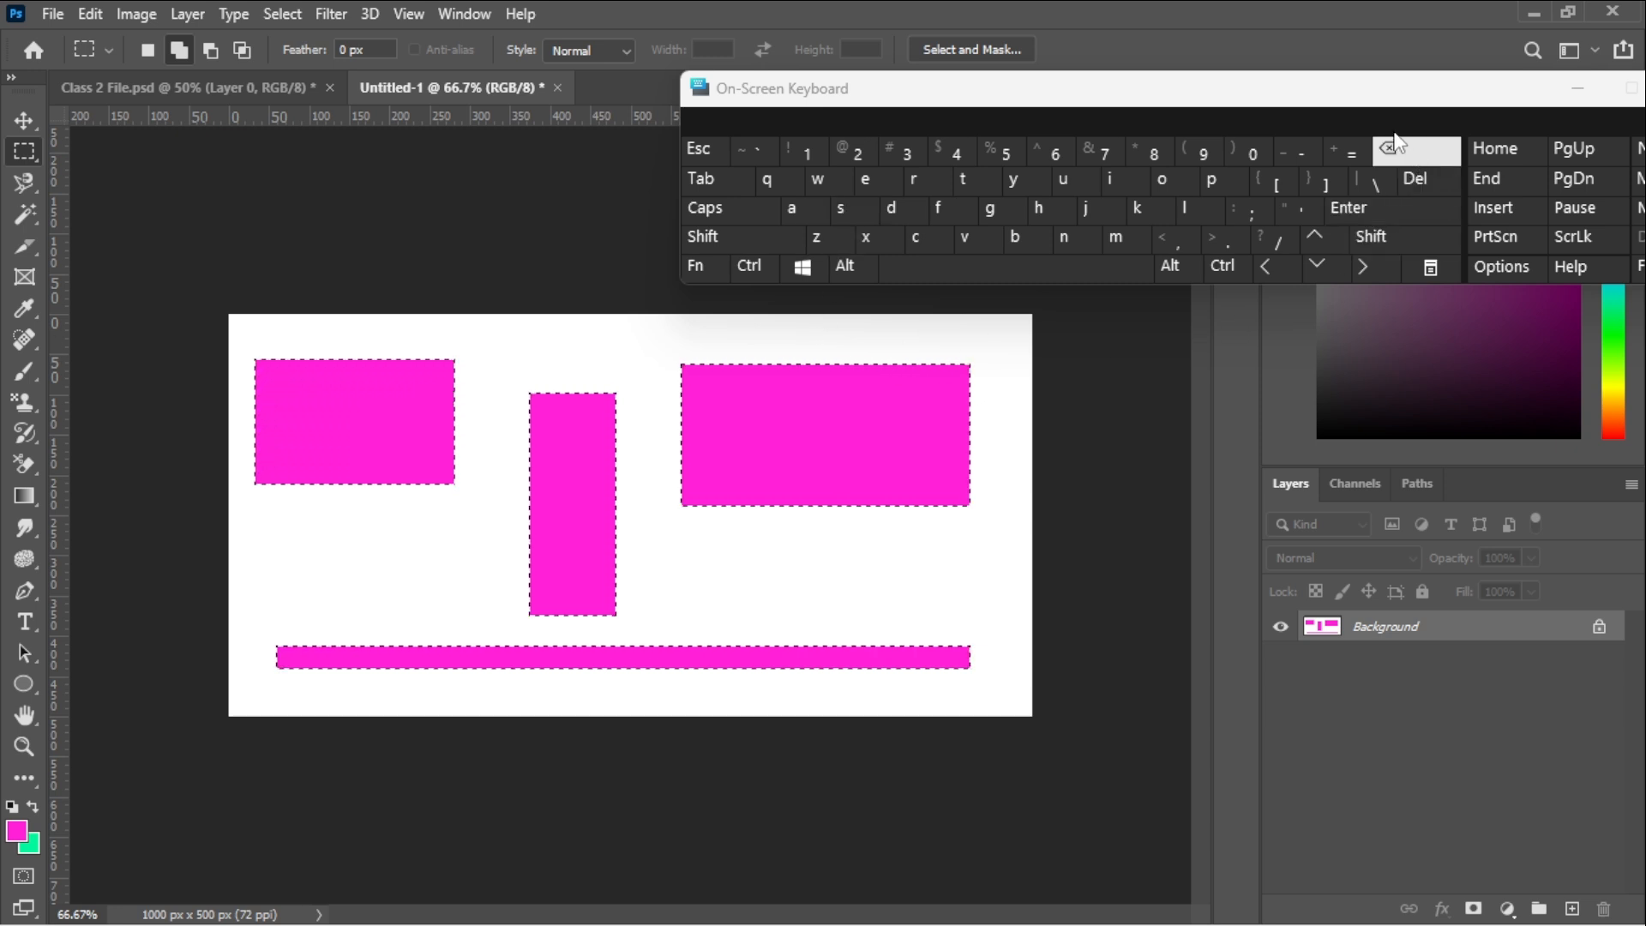
{"action": "left_click_drag", "start_coordinate": [1278, 107], "coordinate": [713, 140]}
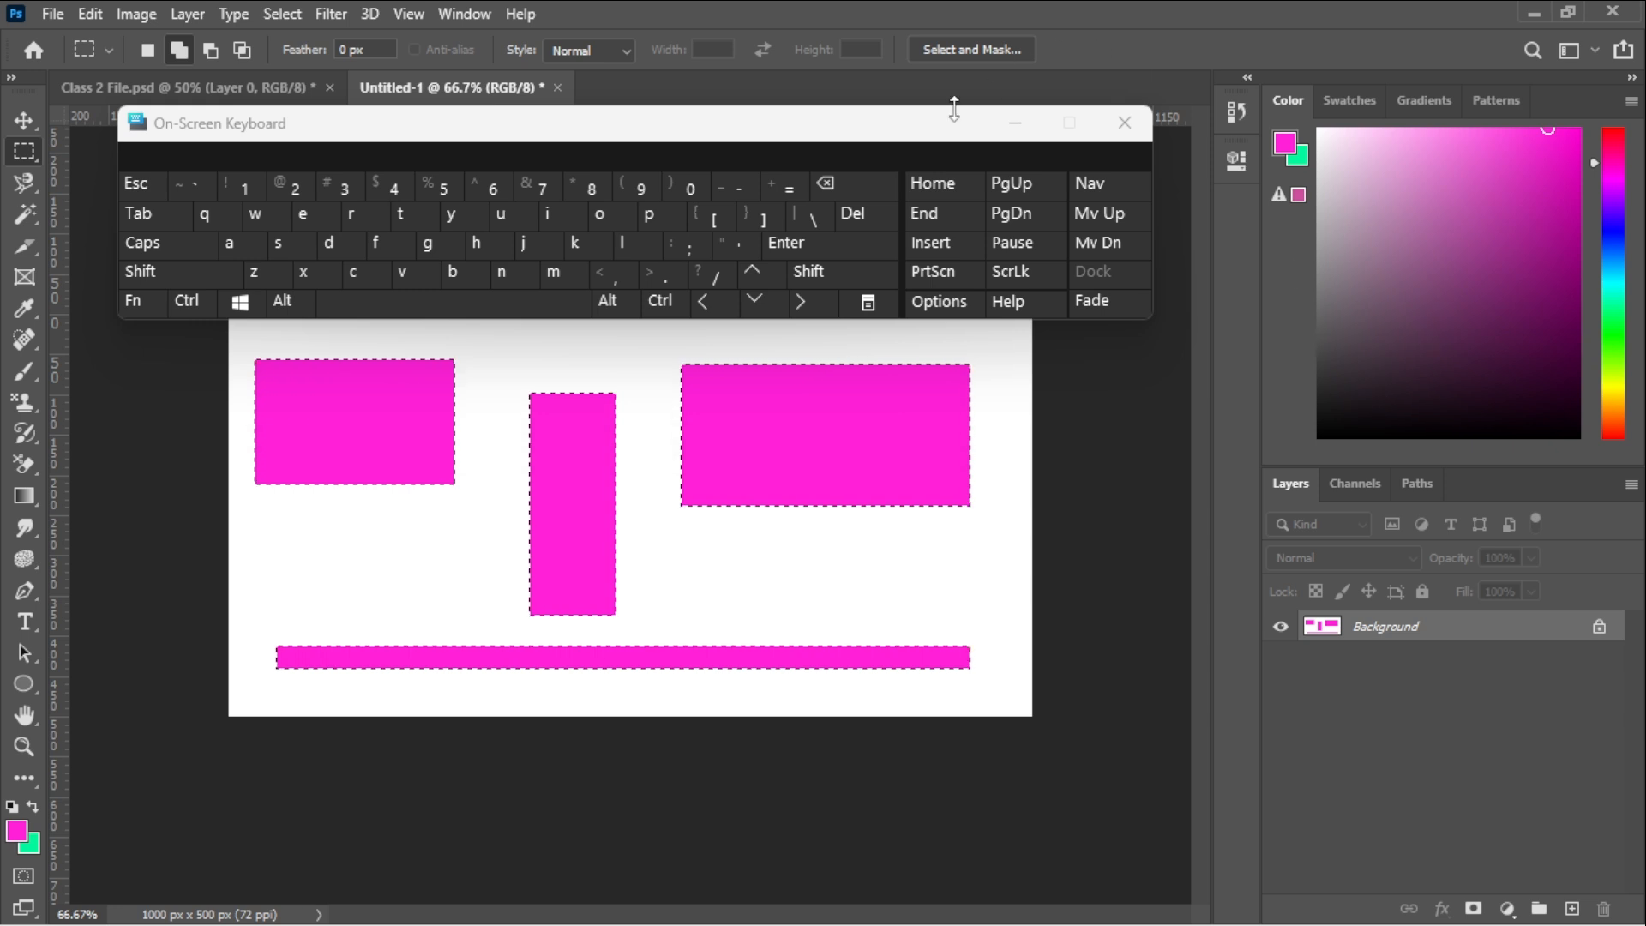
{"action": "left_click_drag", "start_coordinate": [888, 133], "coordinate": [1412, 93]}
{"action": "left_click_drag", "start_coordinate": [1415, 142], "coordinate": [1413, 103]}
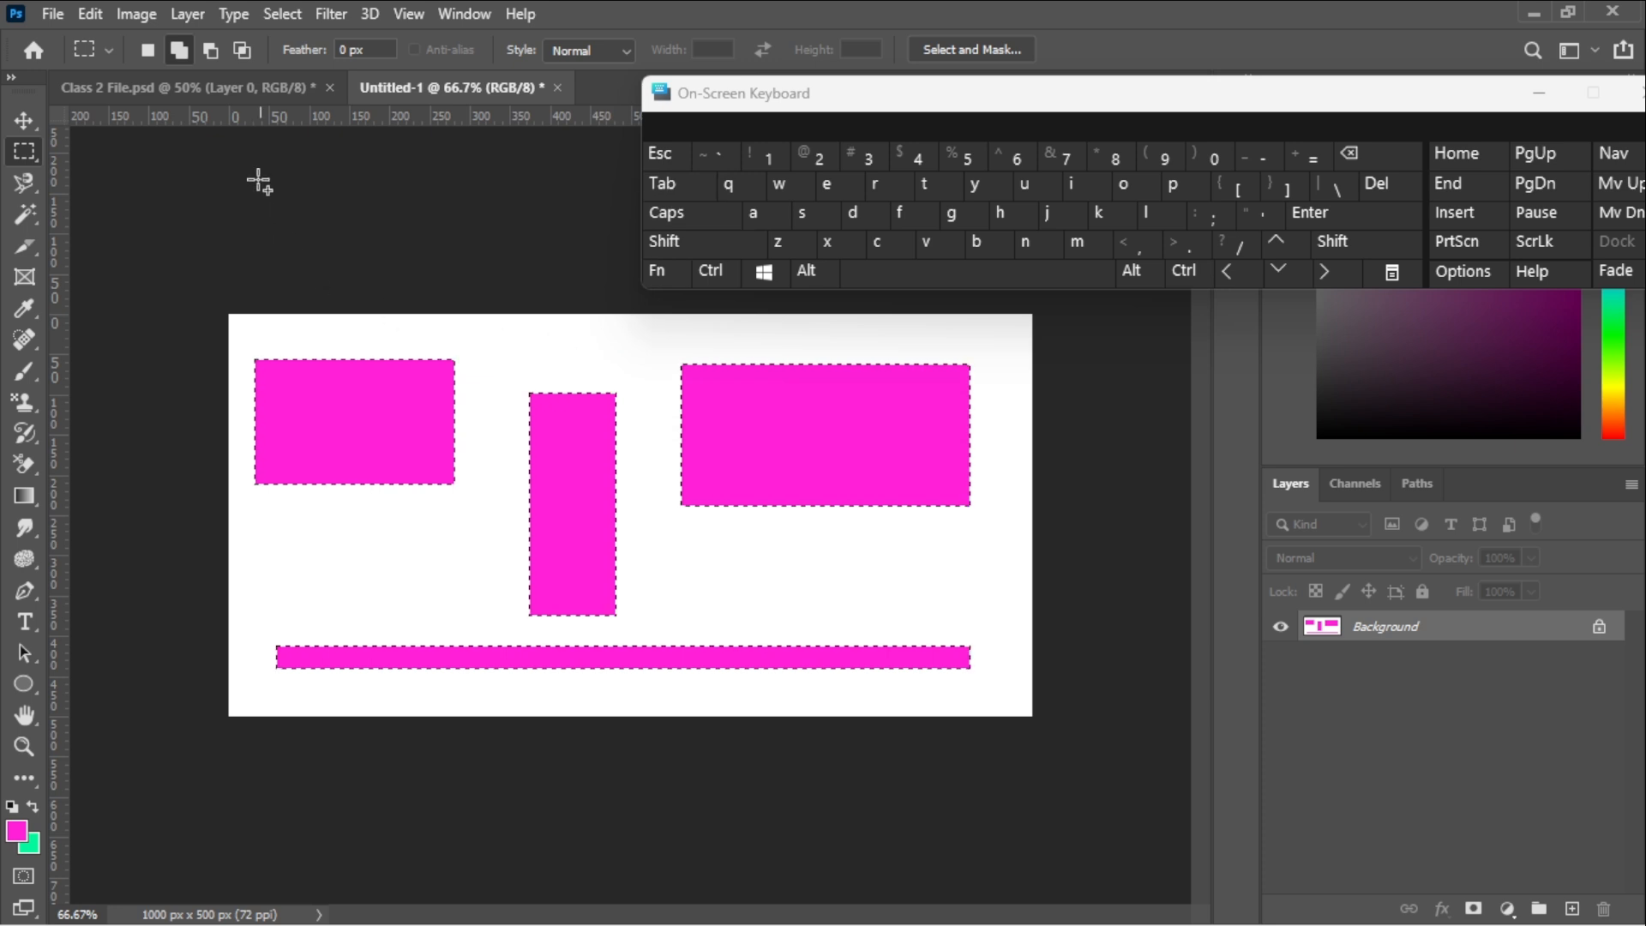
- Switch from Untitled-1 to the Class 2 File.psd document and minimize the On-Screen Keyboard
{"action": "left_click", "coordinate": [711, 270]}
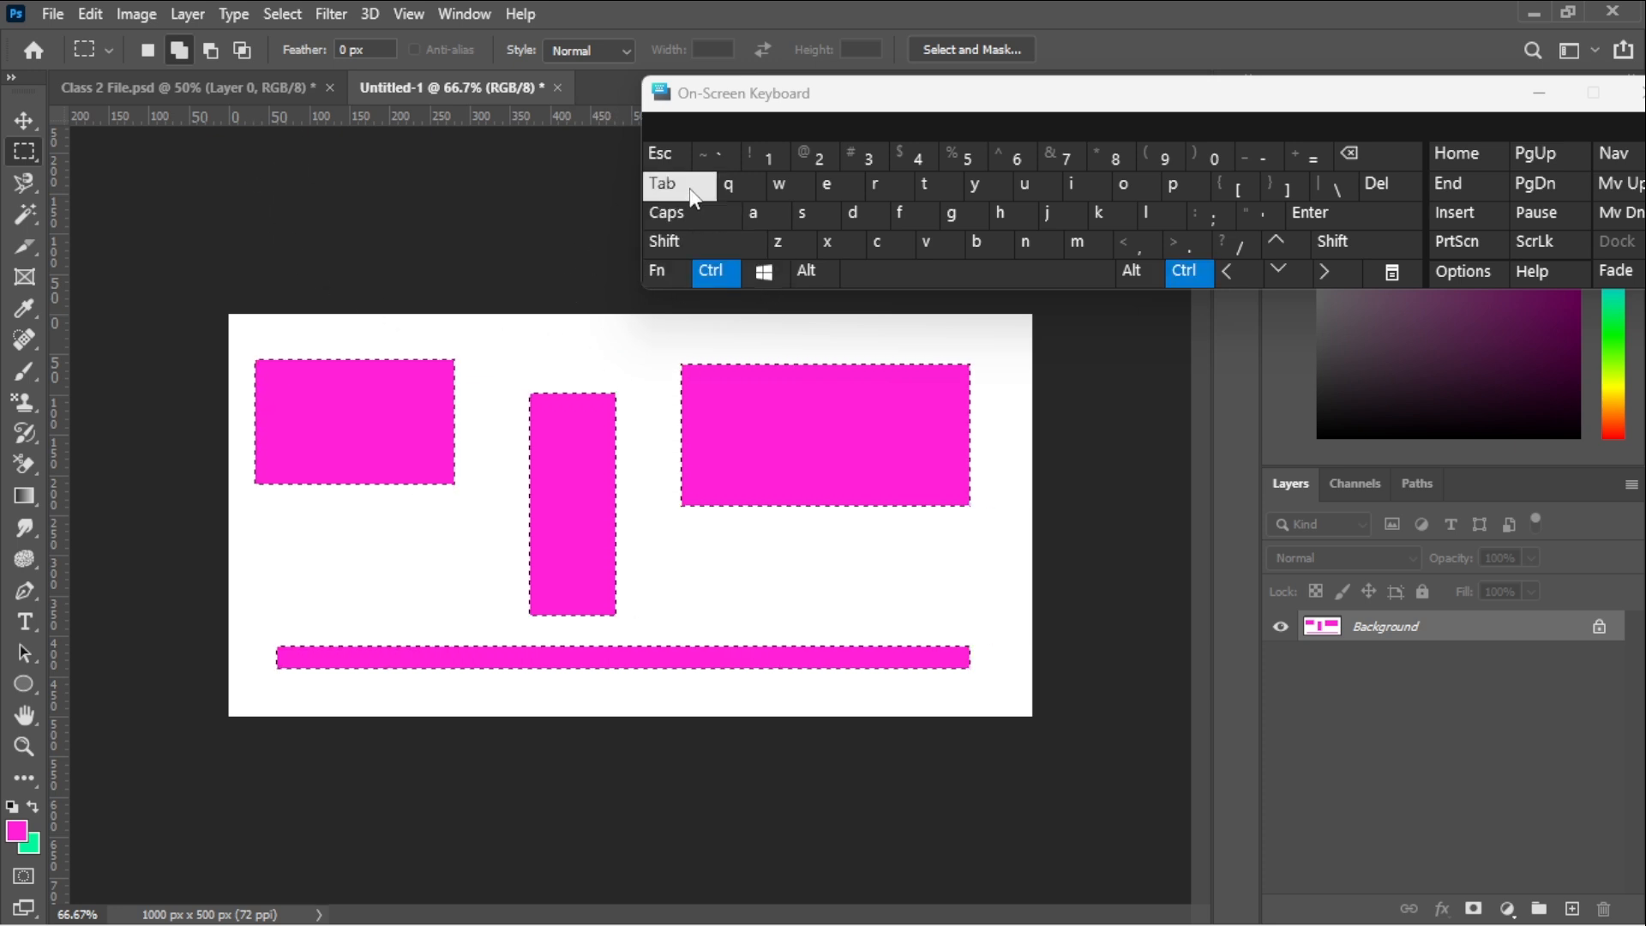
{"action": "left_click", "coordinate": [677, 184]}
{"action": "key", "text": "alt"}
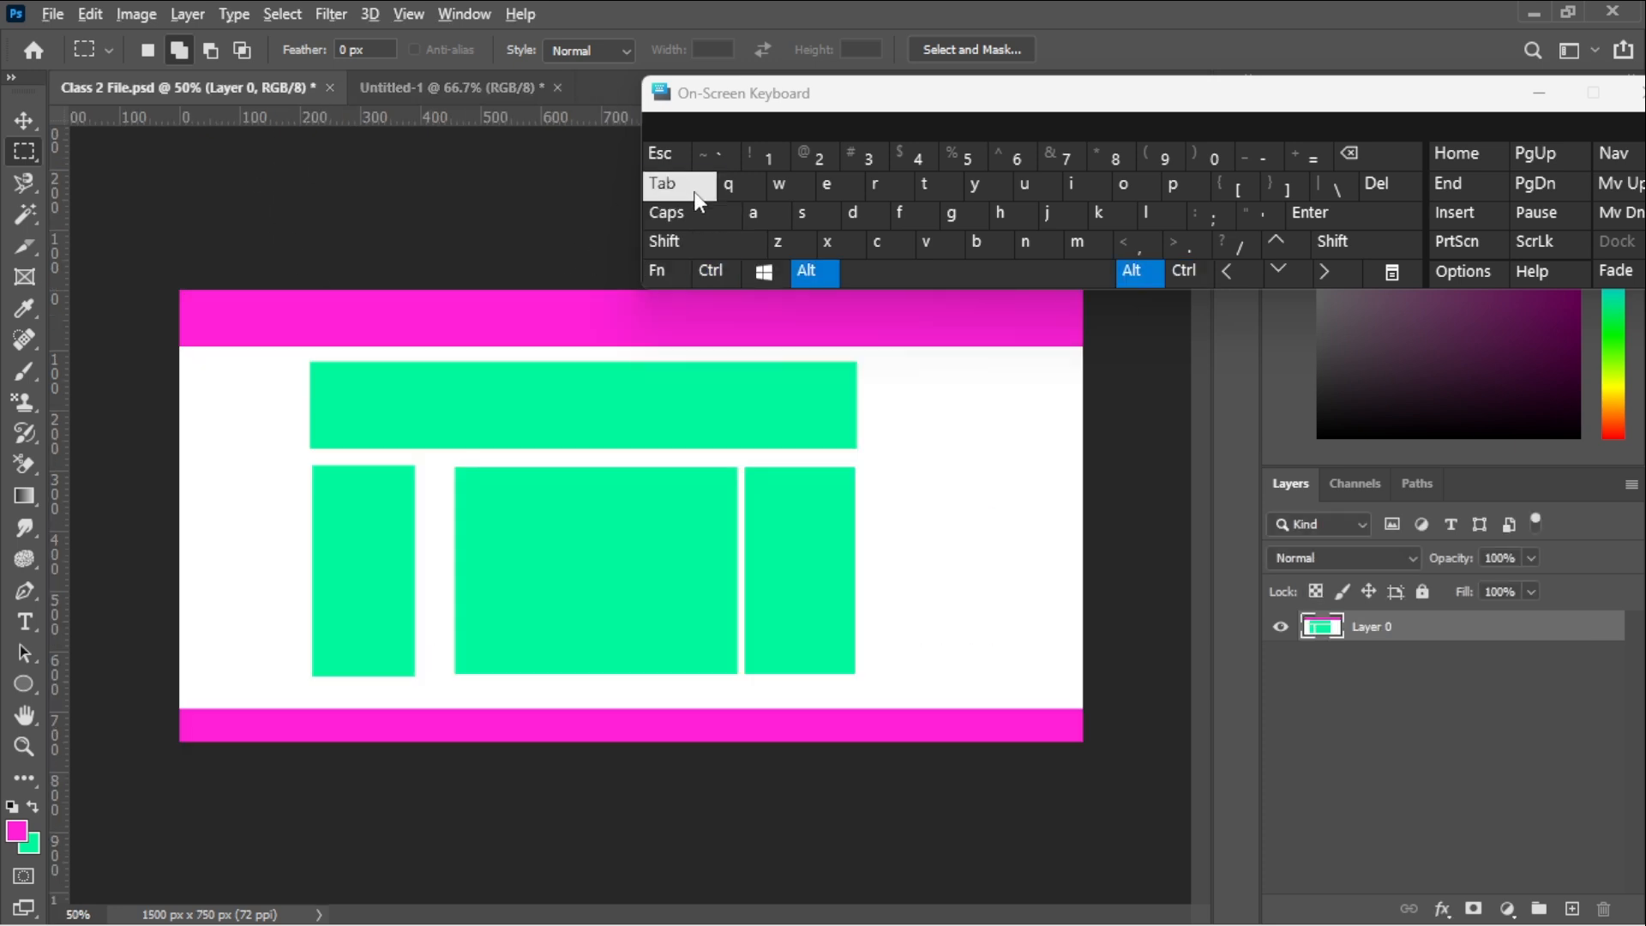
{"action": "left_click", "coordinate": [693, 190]}
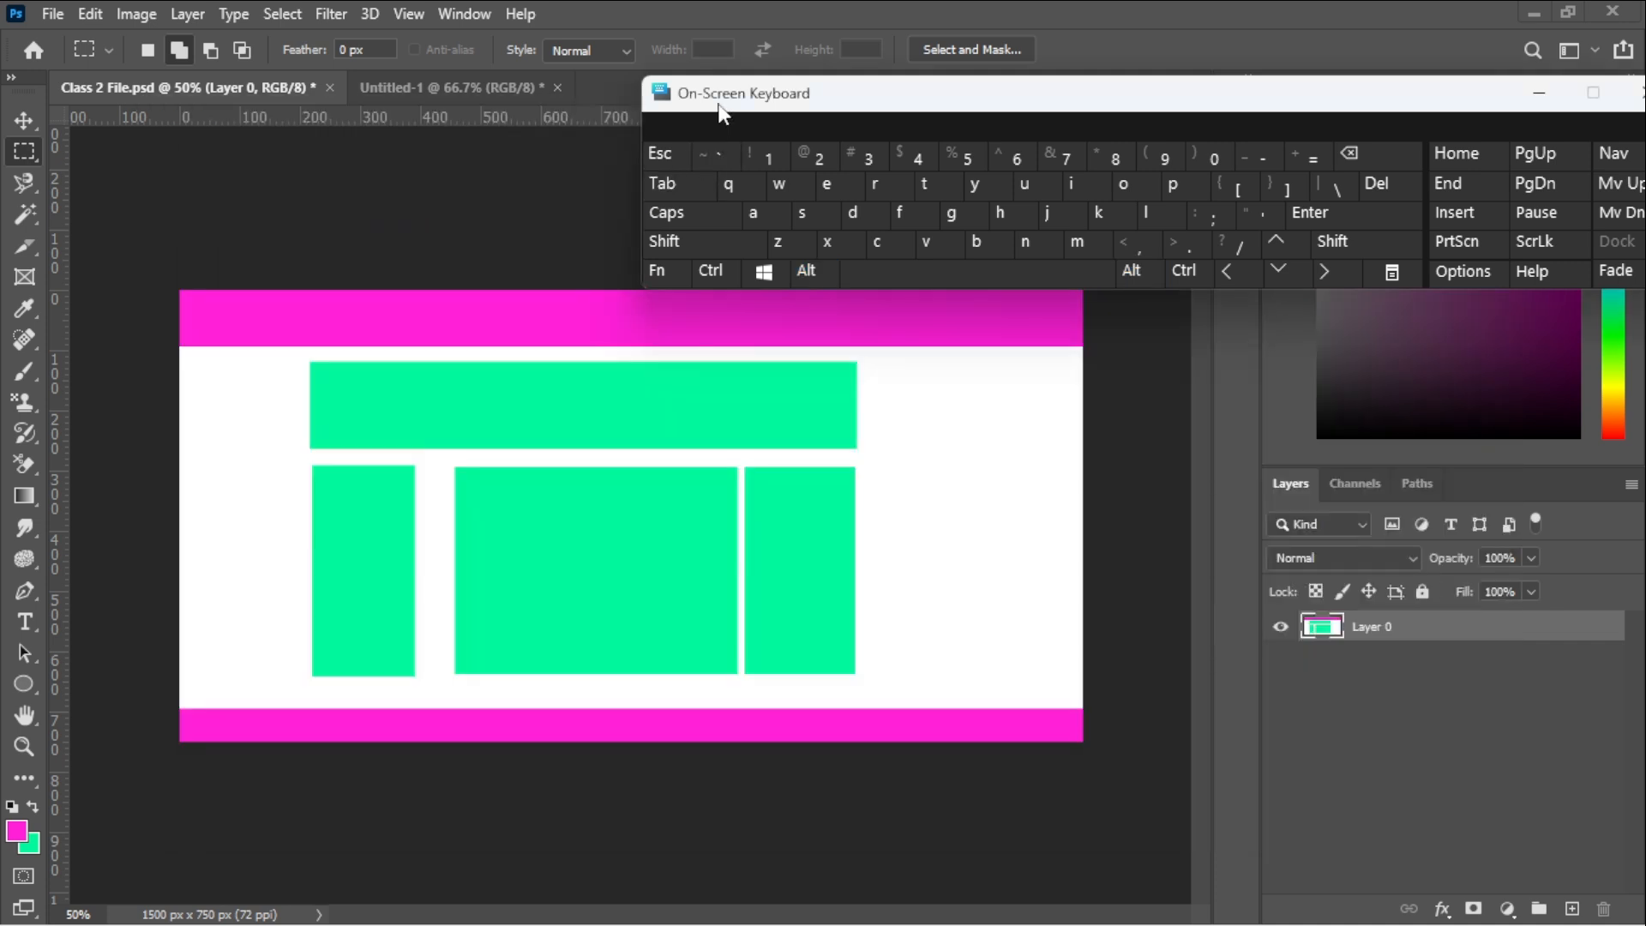
{"action": "left_click_drag", "start_coordinate": [723, 113], "coordinate": [511, 186]}
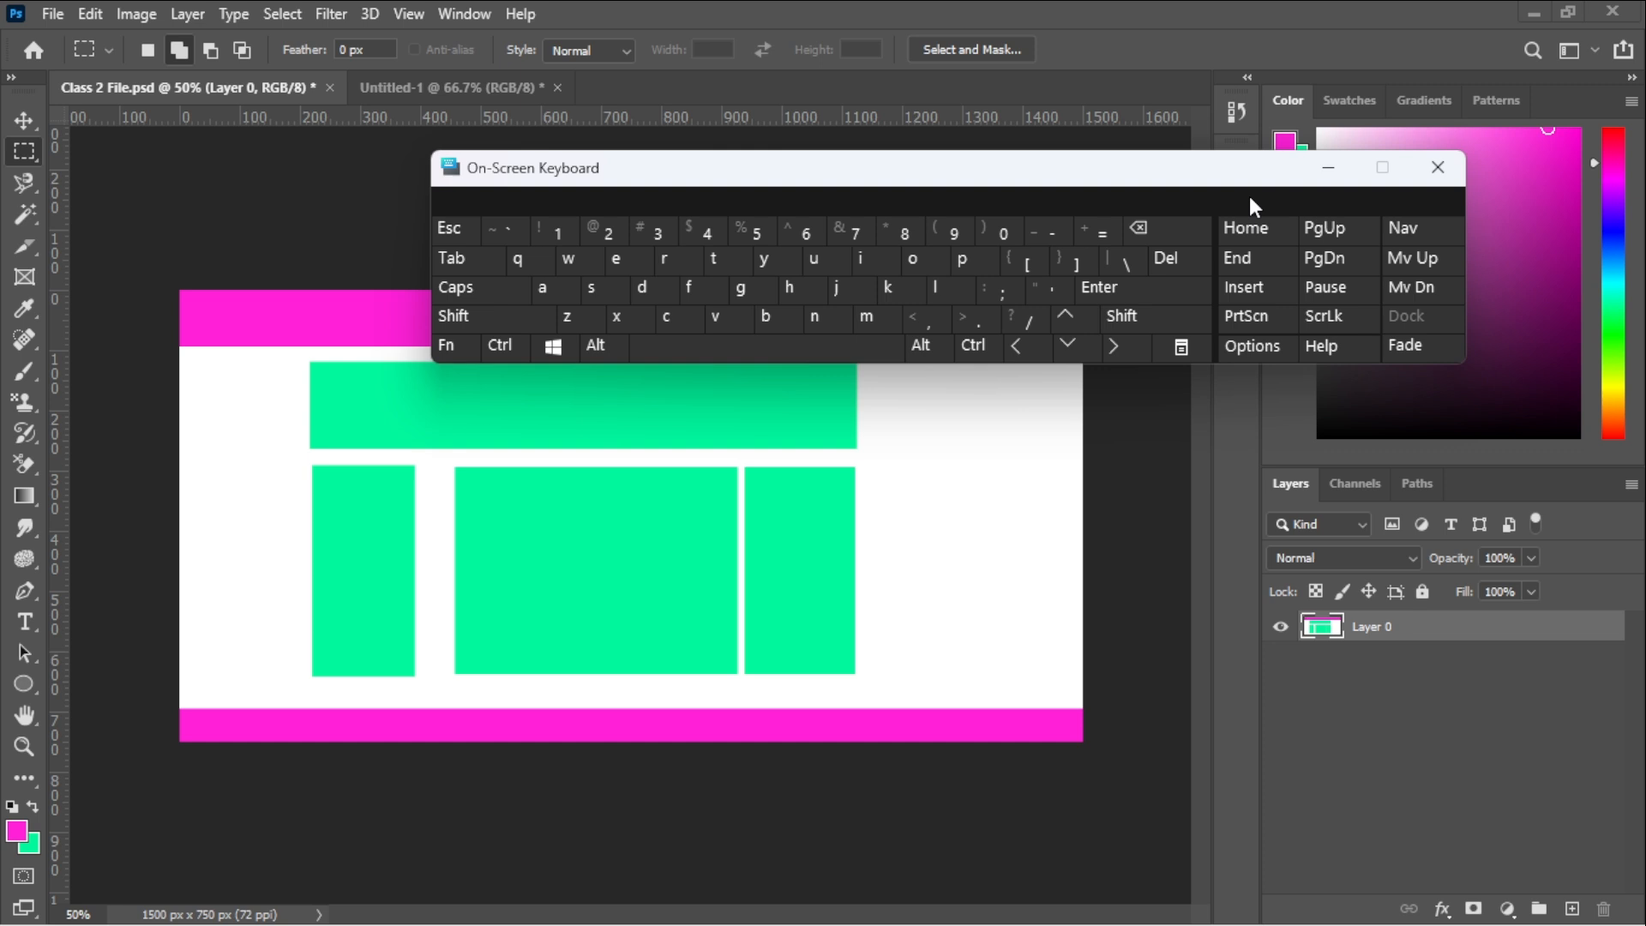
{"action": "left_click", "coordinate": [1327, 172]}
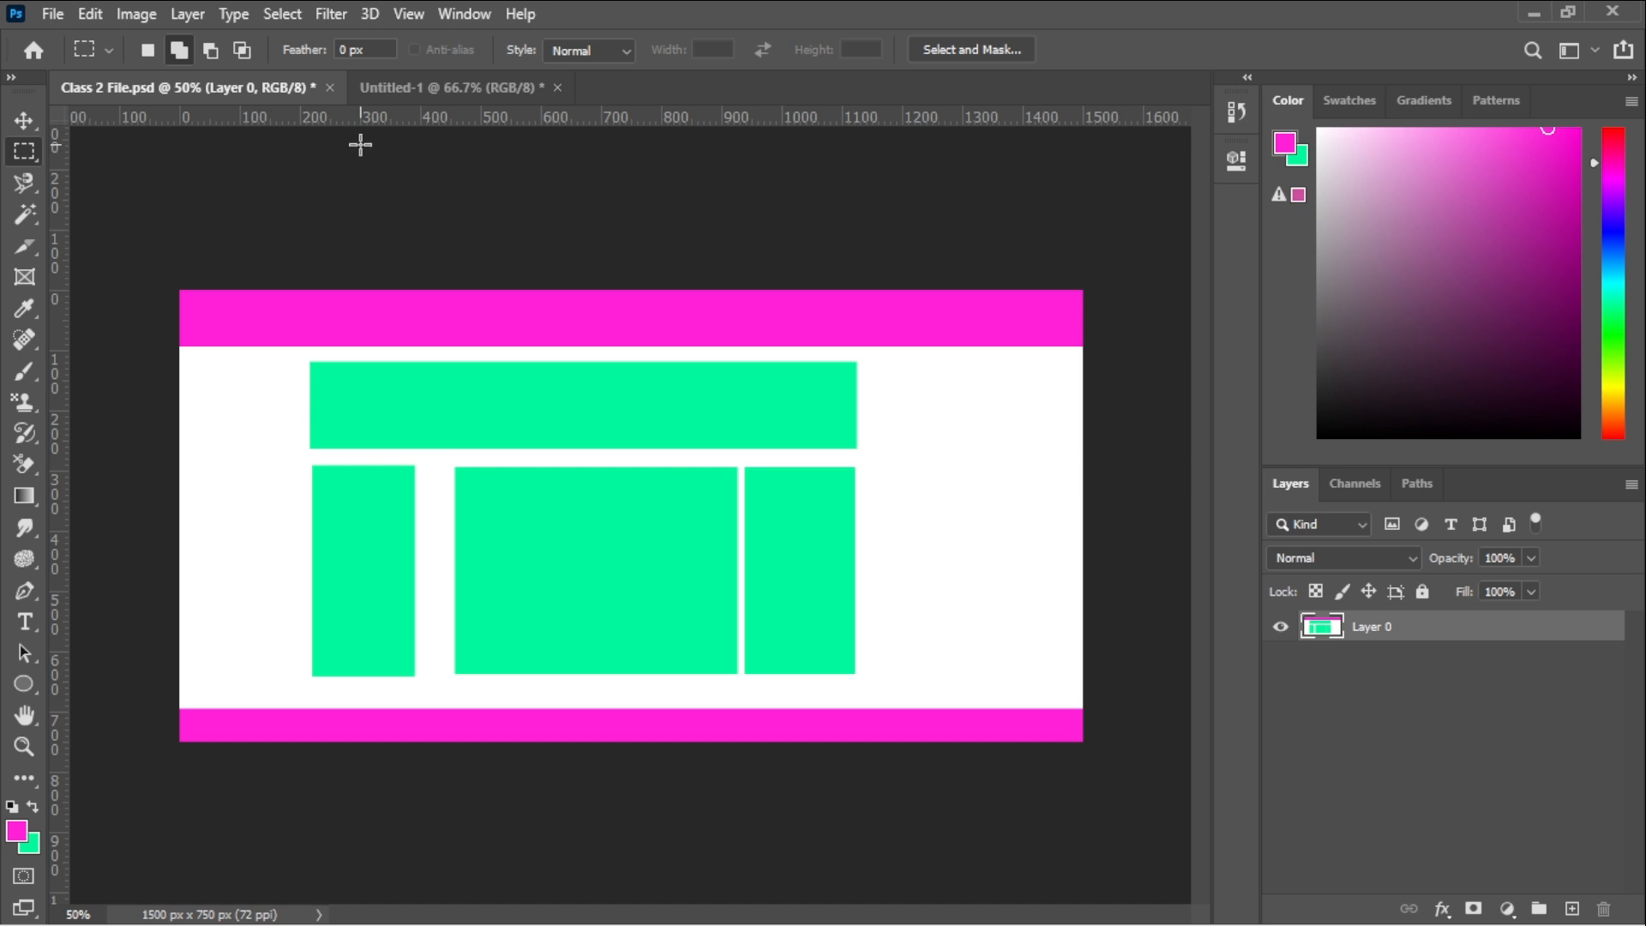
- Open Class 2 File.psd from the list of recent files
{"action": "left_click", "coordinate": [57, 12]}
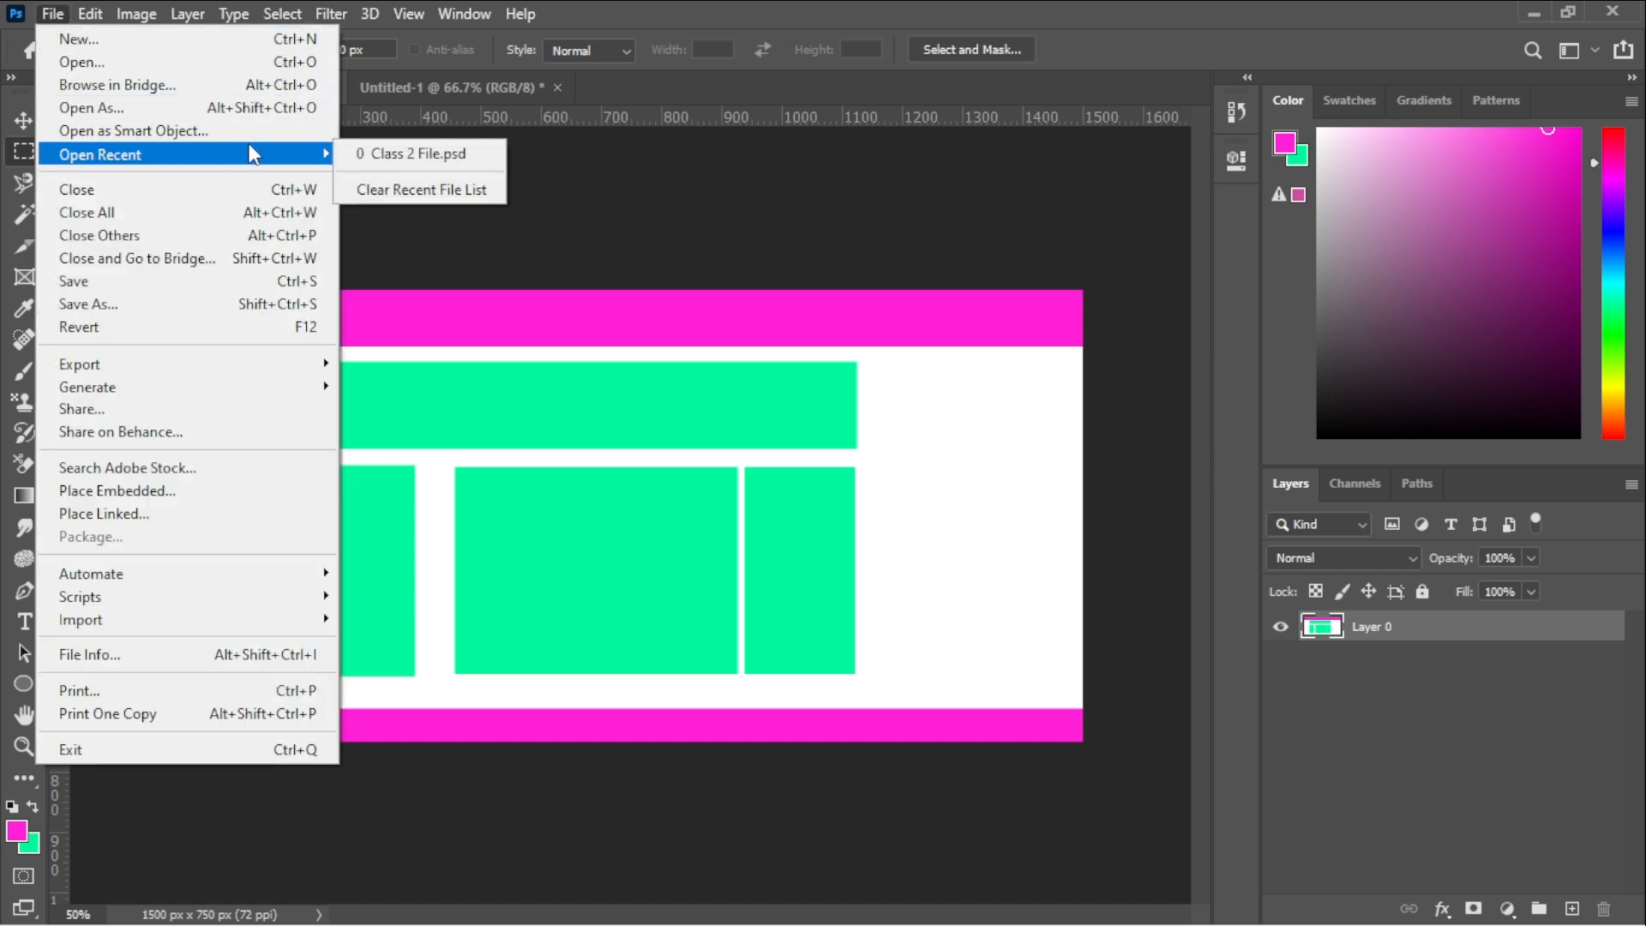
{"action": "mouse_move", "coordinate": [288, 163]}
{"action": "left_click", "coordinate": [453, 163]}
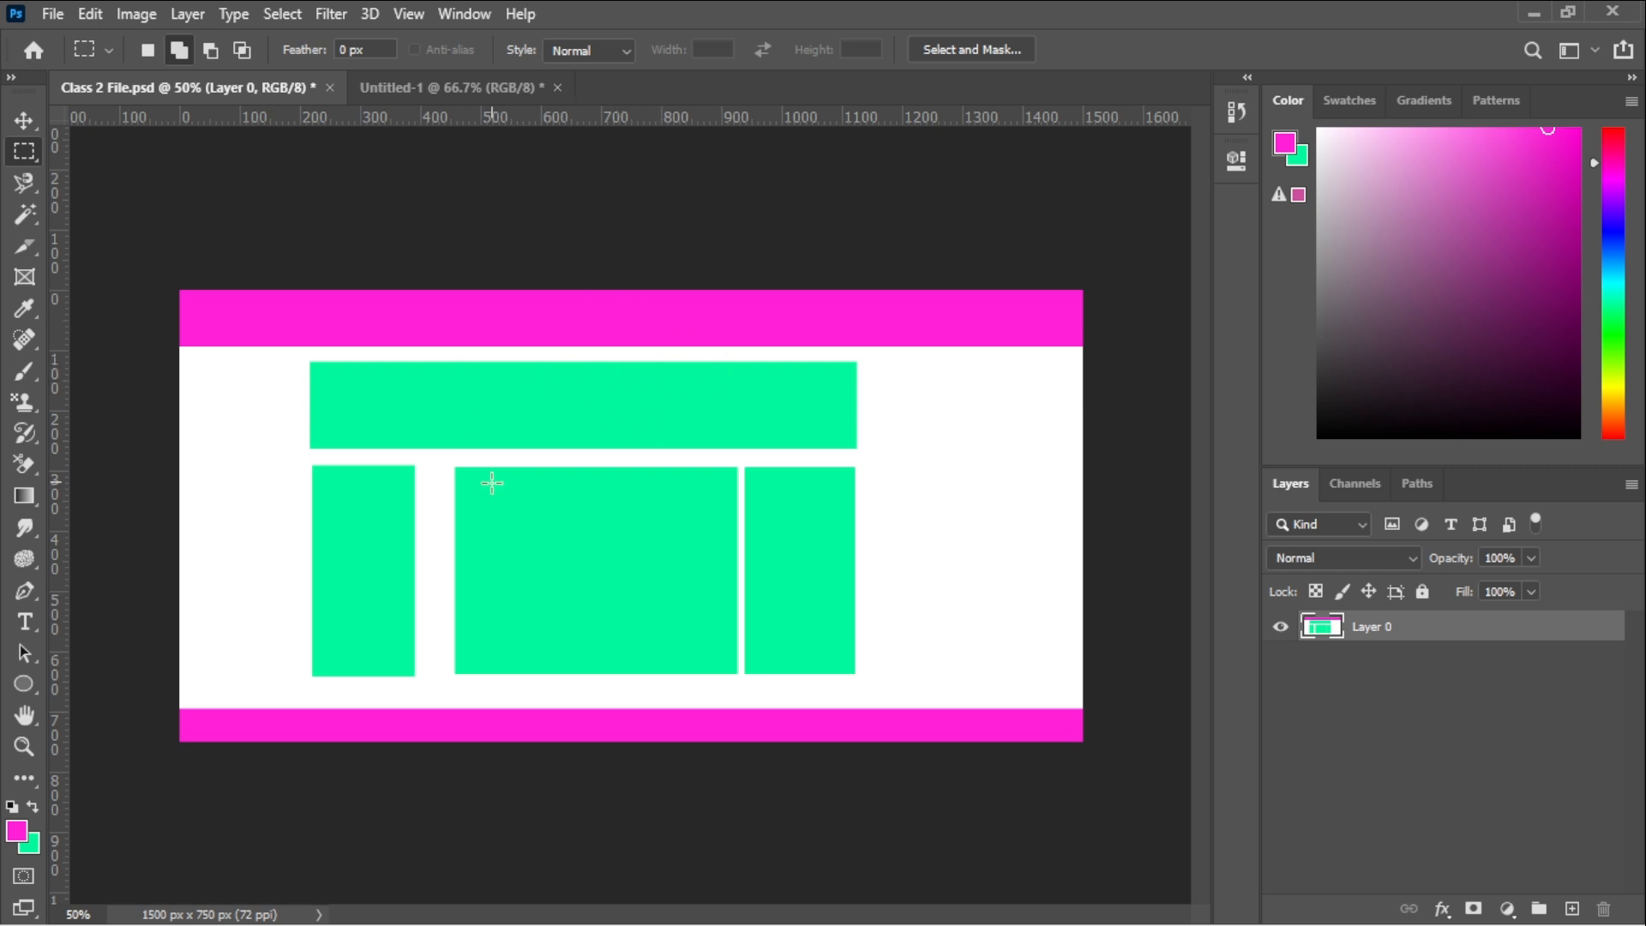
- Try shifting Layer 0 down and to the right with the Move tool, undo the shift and deselect the layer
{"action": "key", "text": "v"}
{"action": "left_click_drag", "start_coordinate": [572, 413], "coordinate": [646, 535]}
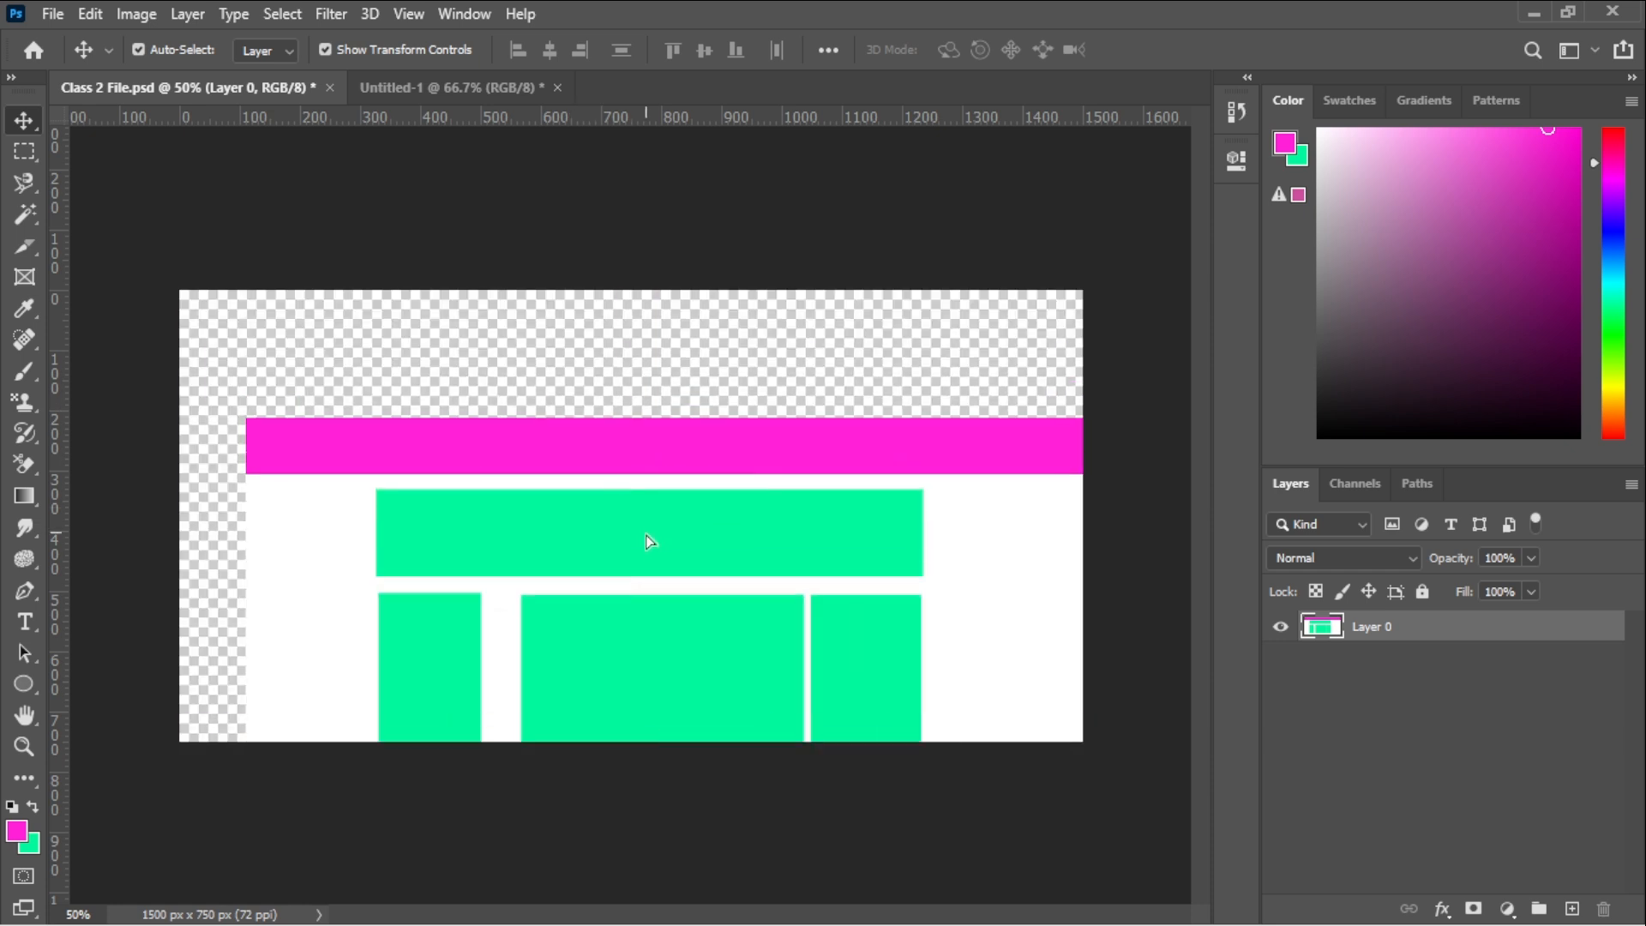
{"action": "key", "text": "ctrl+z"}
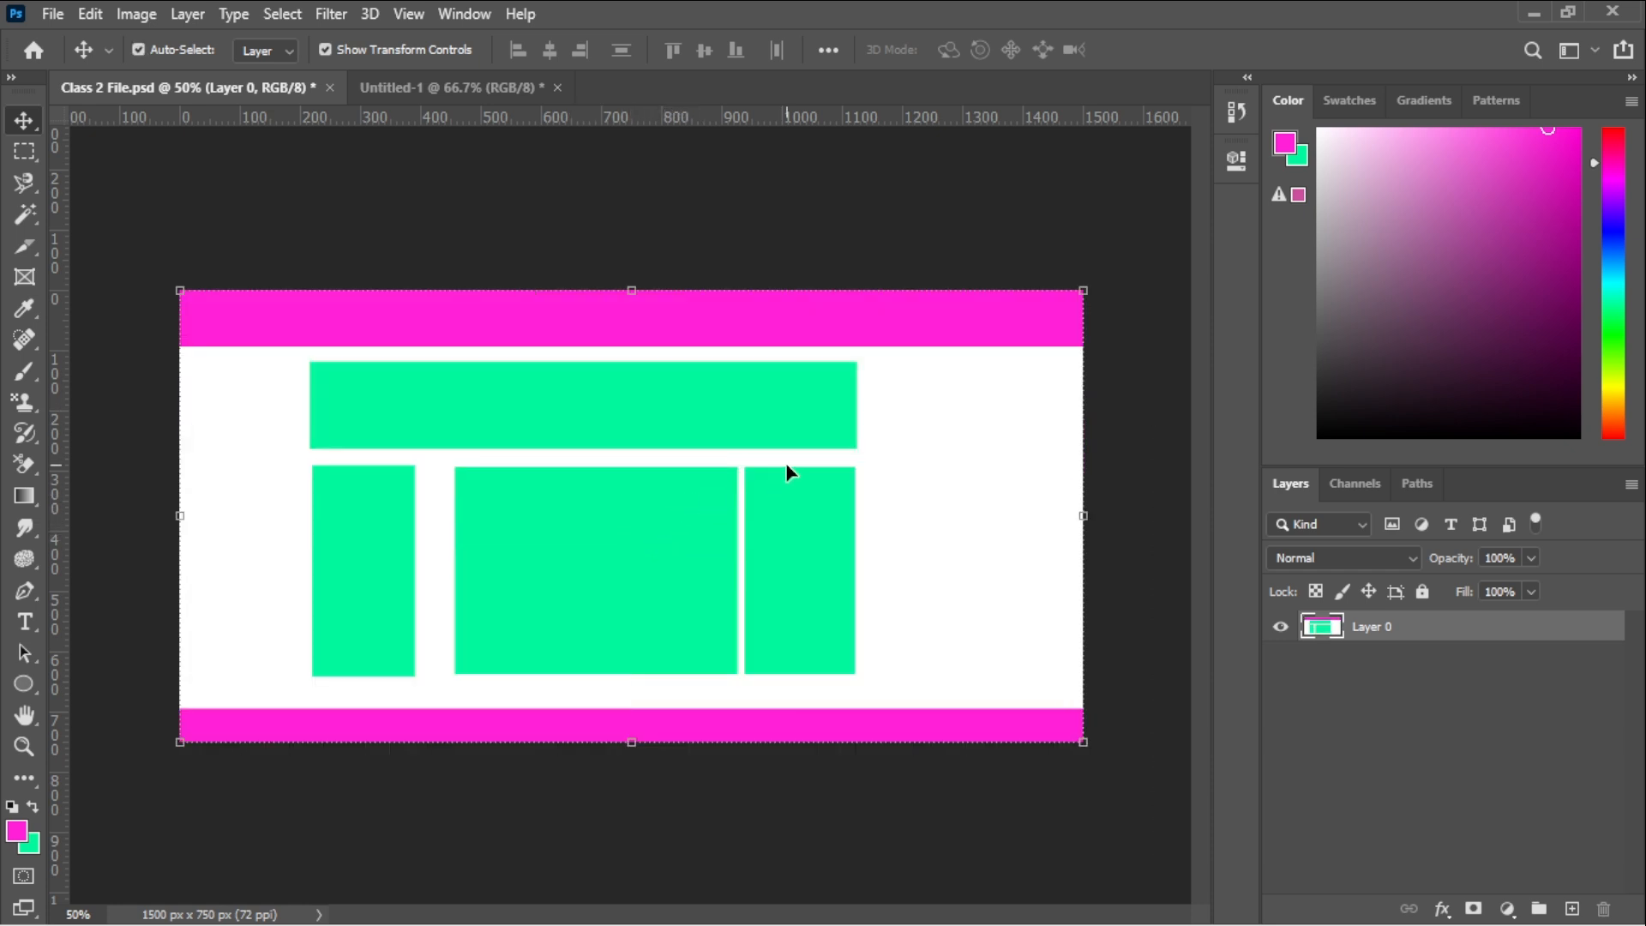
{"action": "left_click", "coordinate": [674, 209]}
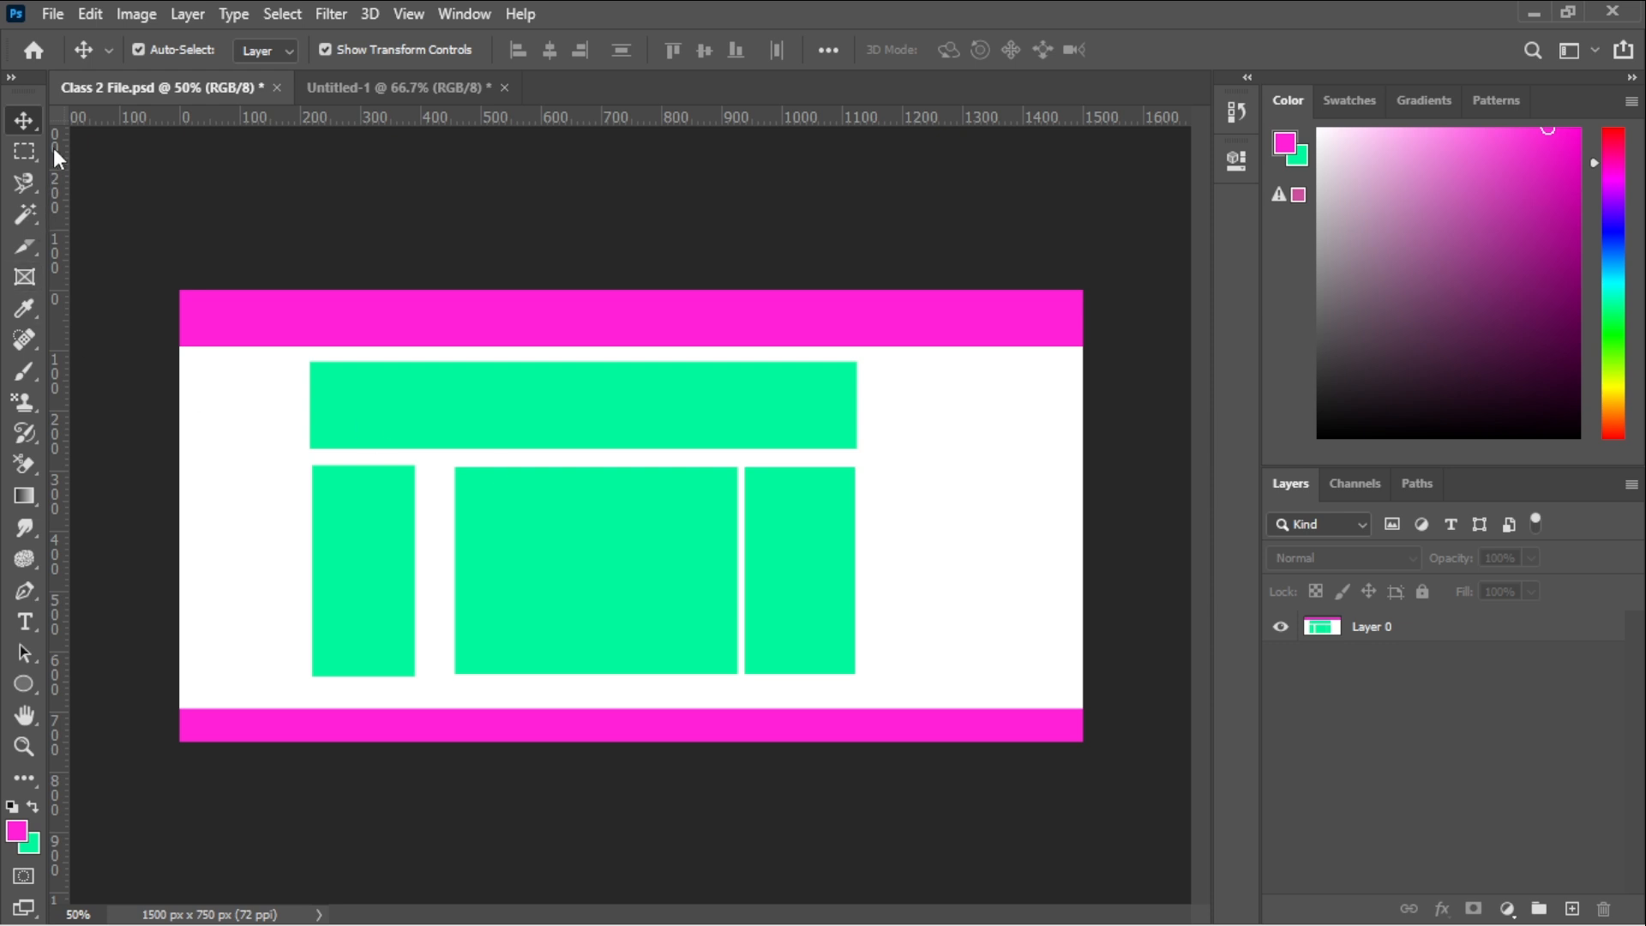
- Open the Export As dialog for Class 2 File.psd, and resize and reposition it within the screen
{"action": "left_click", "coordinate": [55, 16]}
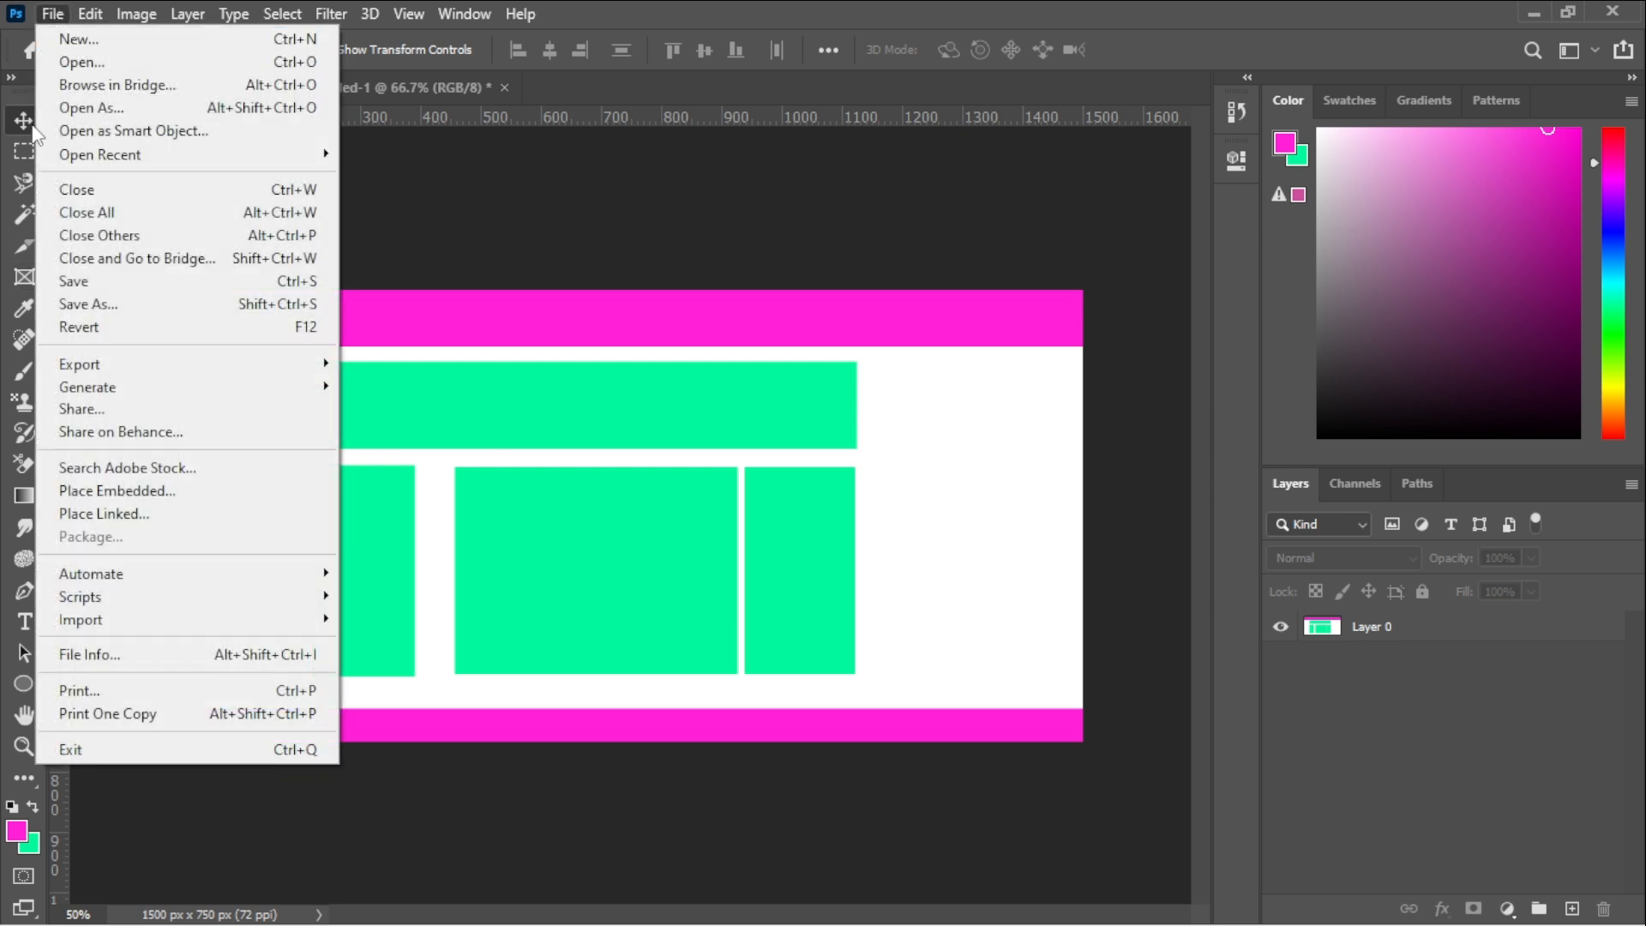
{"action": "mouse_move", "coordinate": [91, 364]}
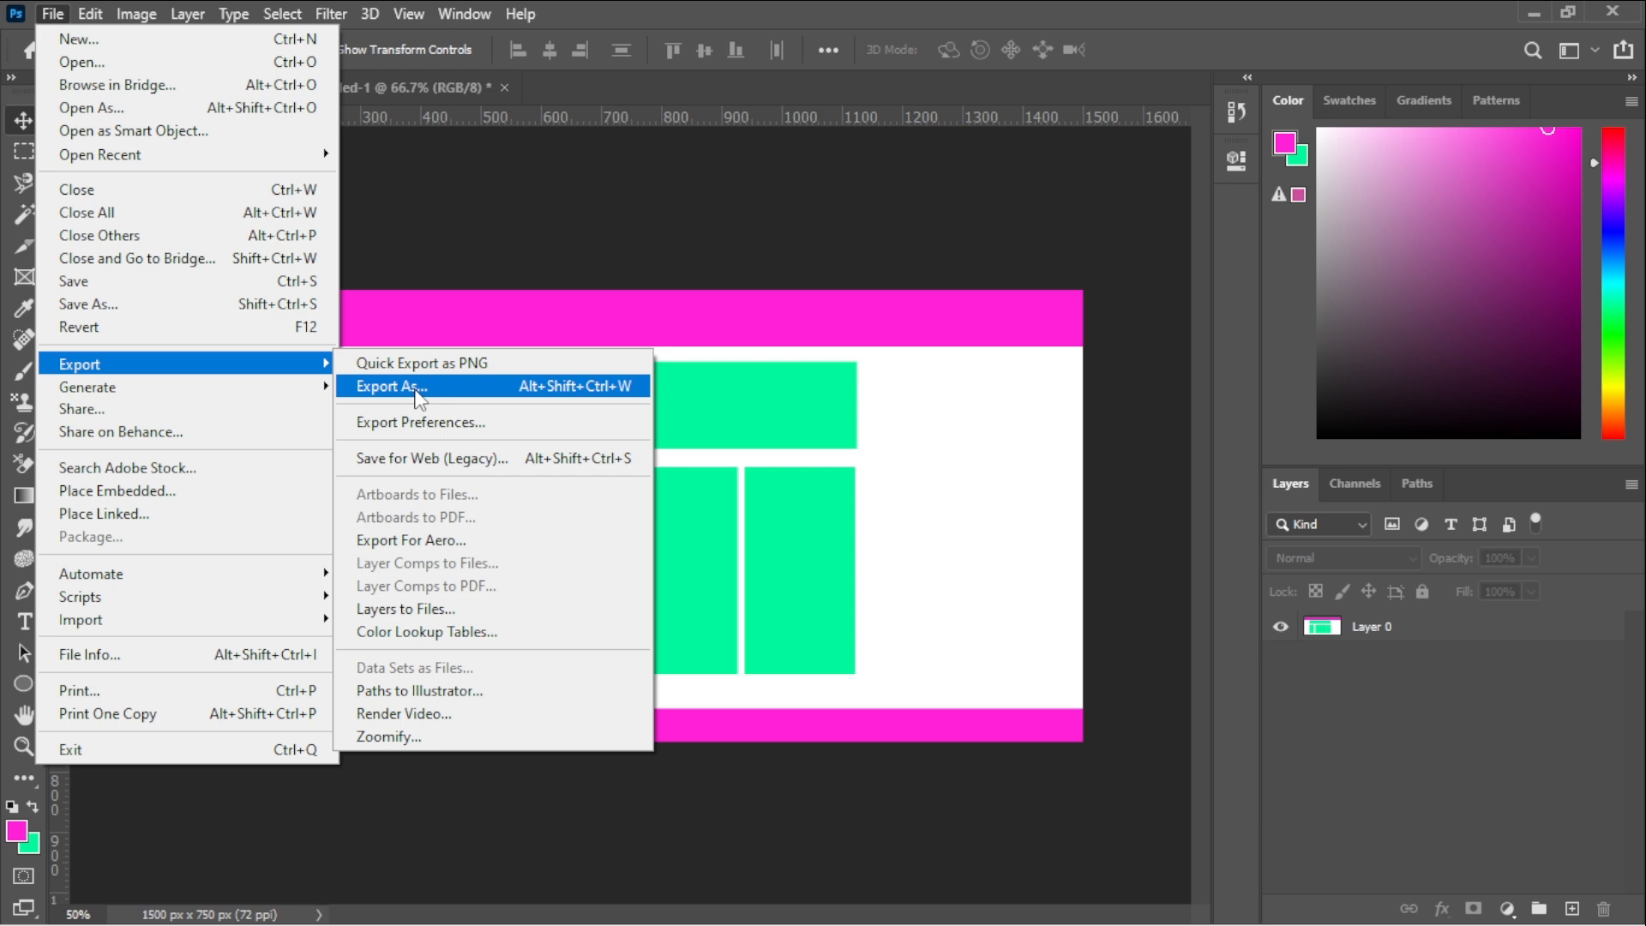
{"action": "left_click", "coordinate": [422, 387]}
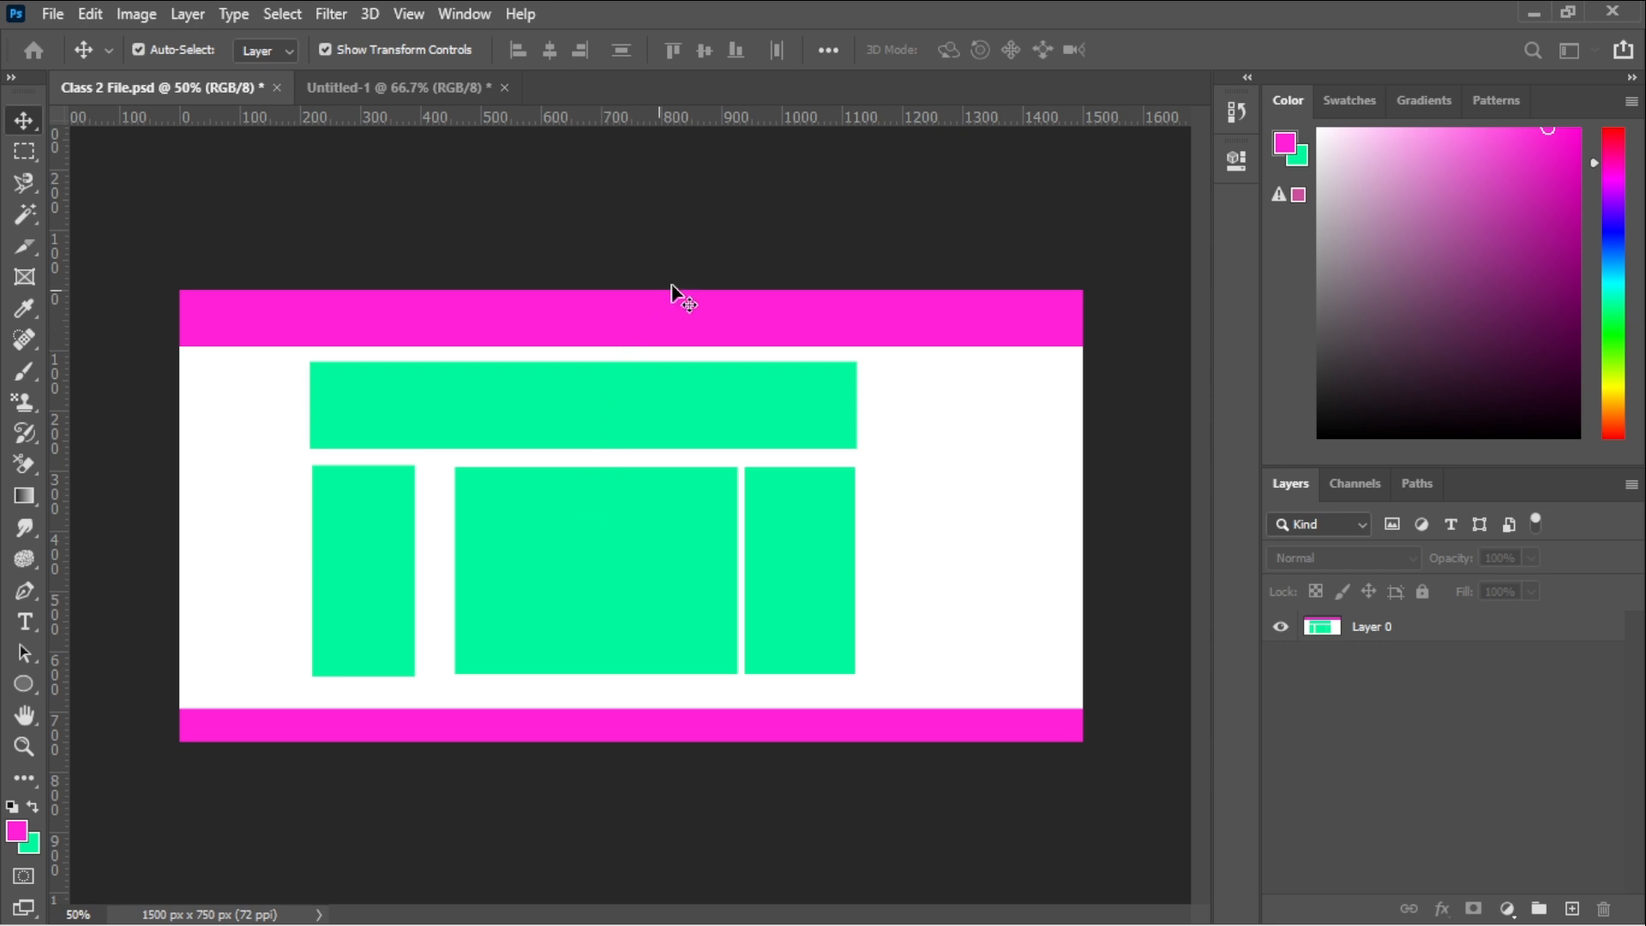
{"action": "key", "text": "ctrl+alt+shift+w"}
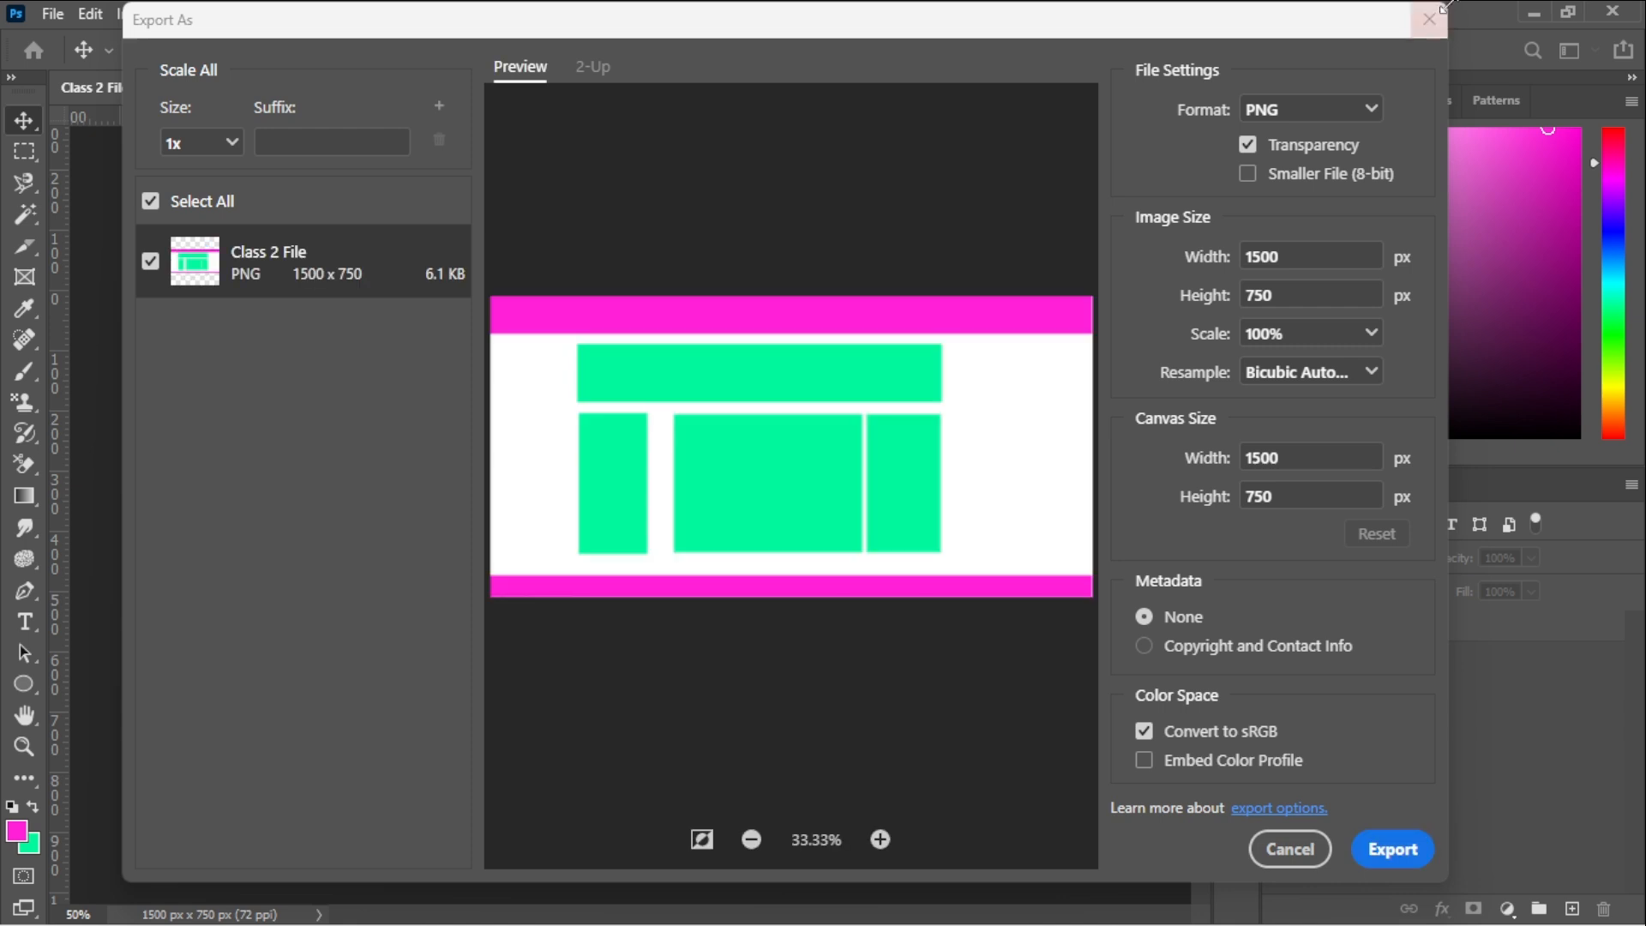
{"action": "left_click_drag", "start_coordinate": [1447, 3], "coordinate": [1468, 152]}
{"action": "left_click_drag", "start_coordinate": [1070, 177], "coordinate": [1059, 141]}
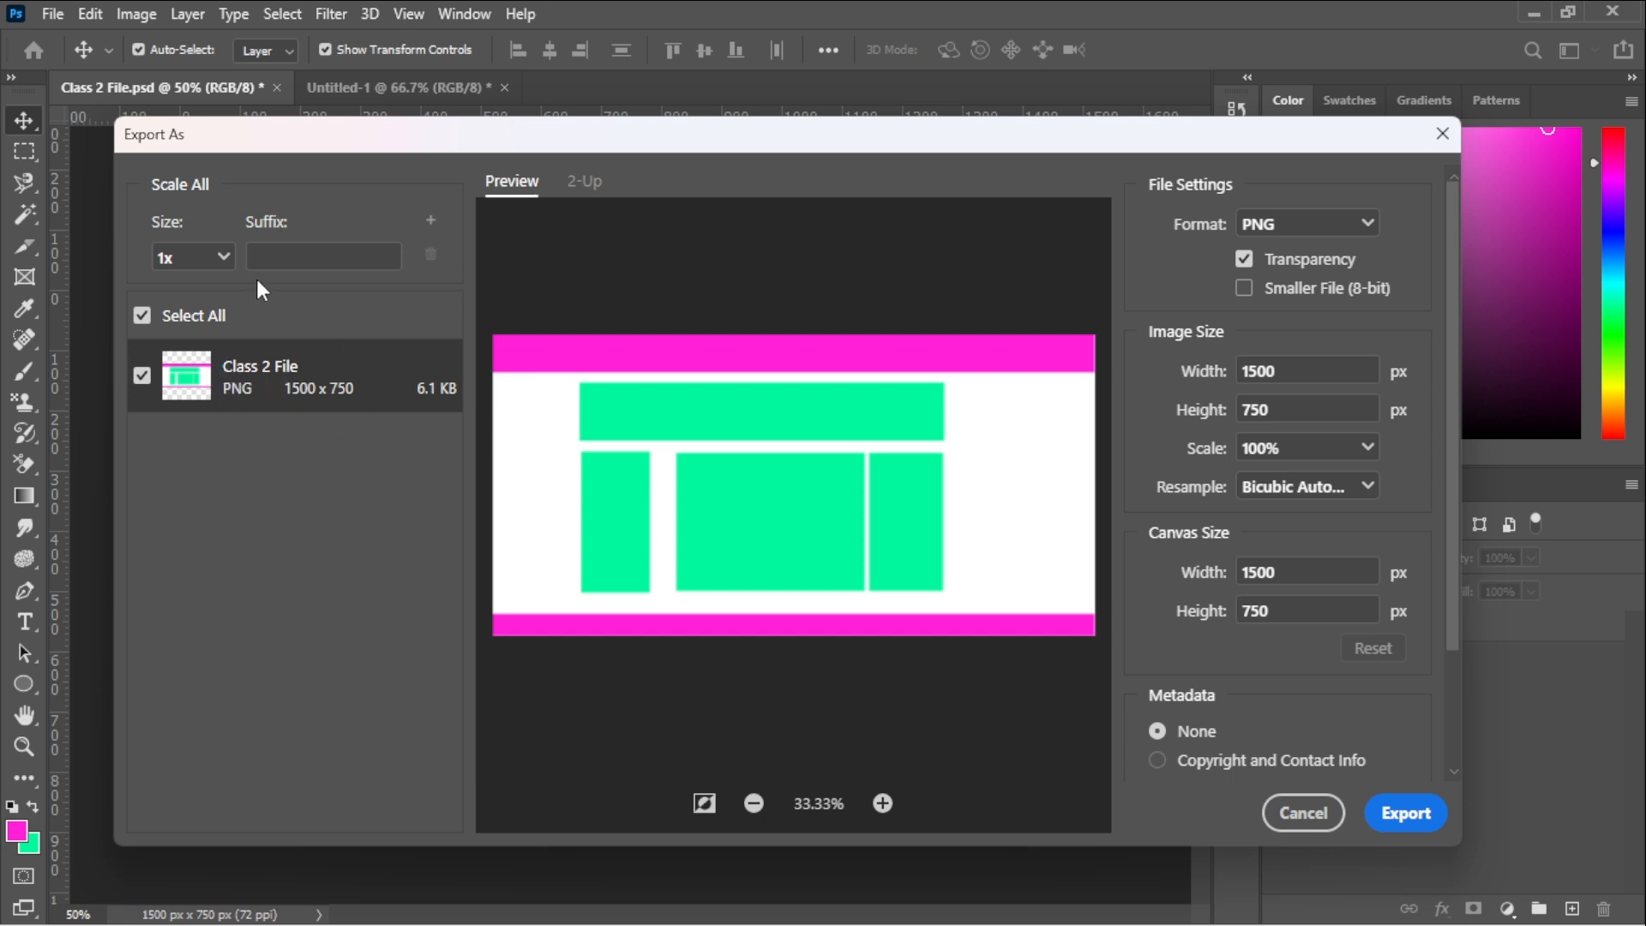
- Examine the export size multipliers available under Scale All
{"action": "left_click", "coordinate": [224, 257]}
{"action": "left_click", "coordinate": [225, 259]}
{"action": "left_click", "coordinate": [226, 257]}
{"action": "left_click", "coordinate": [222, 268]}
- Set the export format to JPG with the quality at 100%
{"action": "left_click", "coordinate": [1373, 231]}
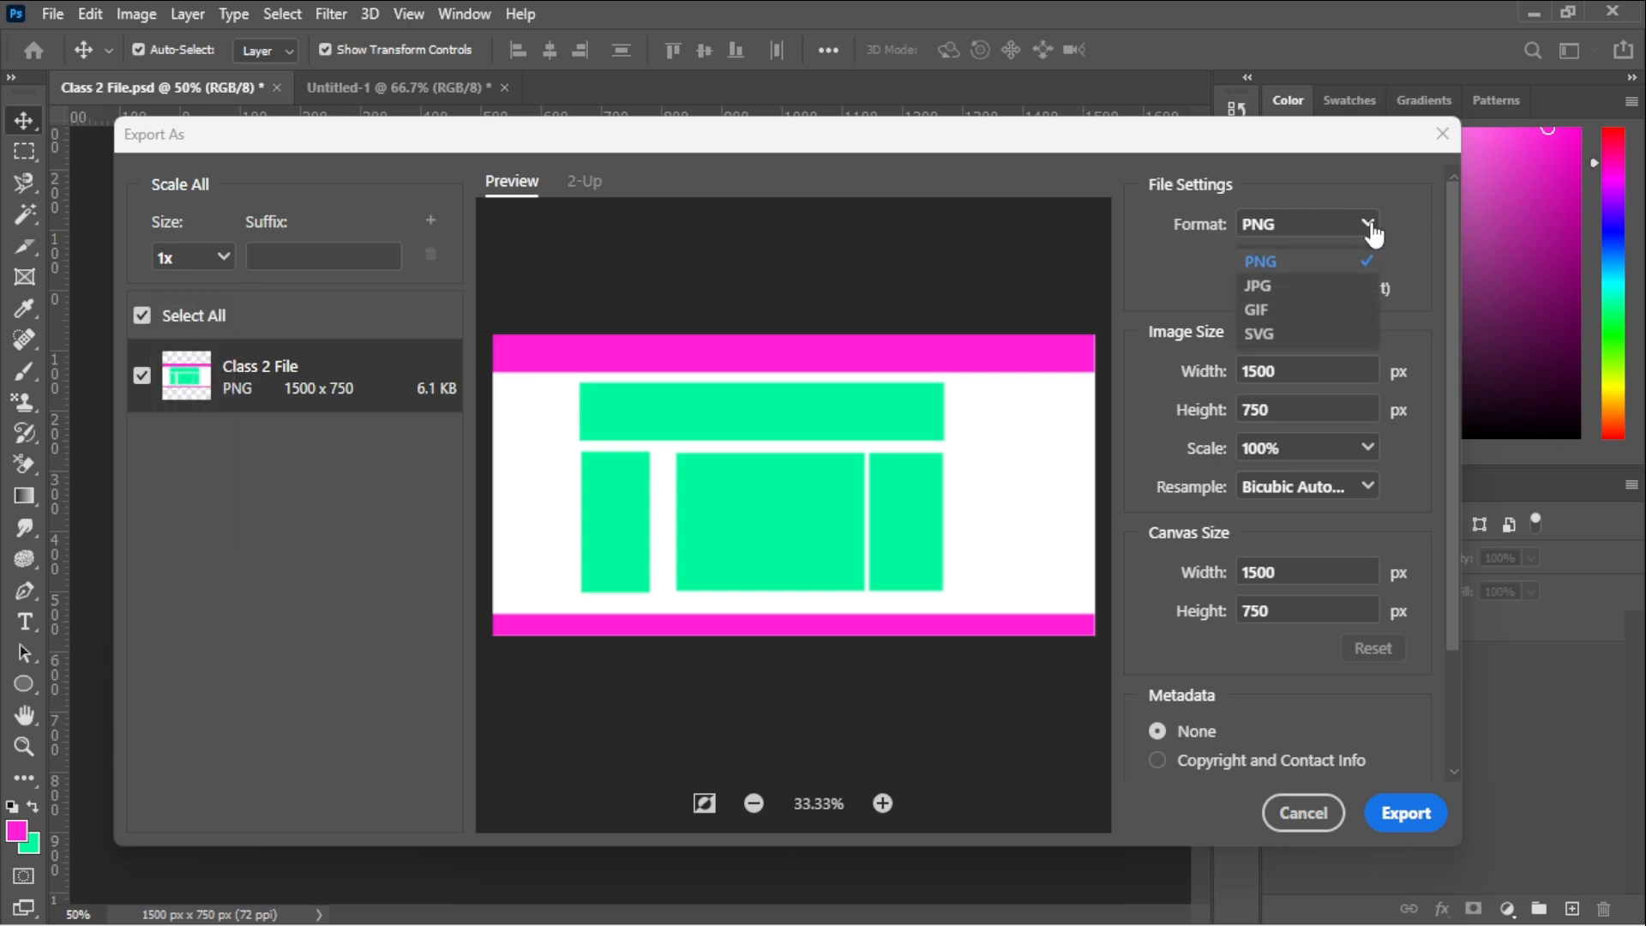
{"action": "left_click", "coordinate": [1307, 287]}
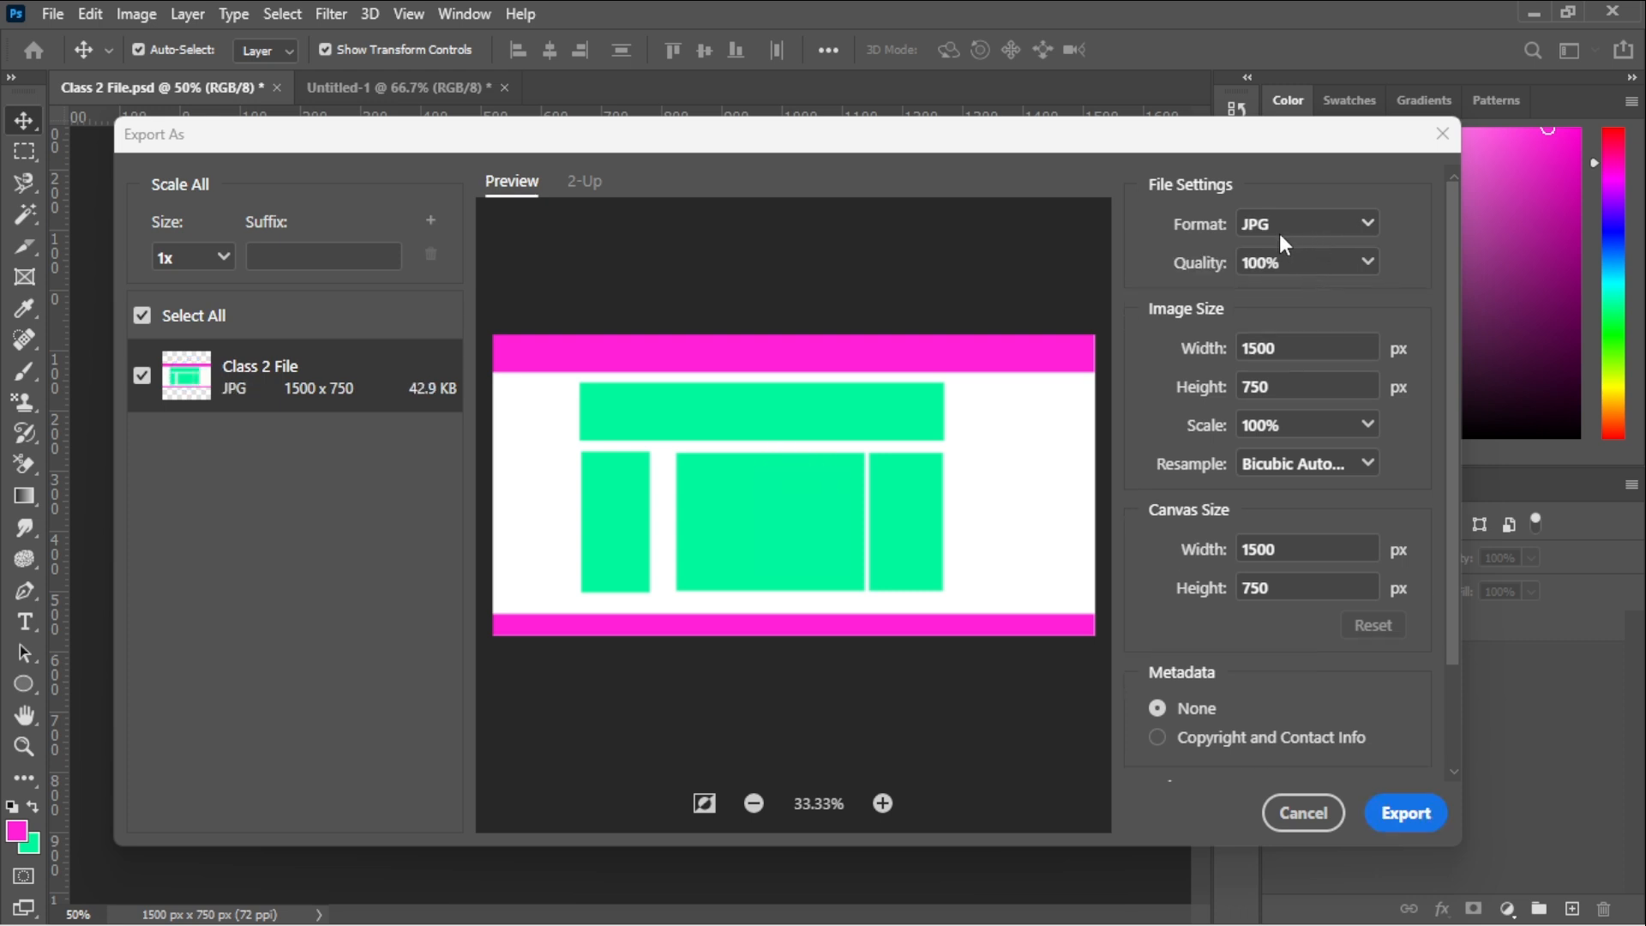
{"action": "left_click", "coordinate": [1354, 226]}
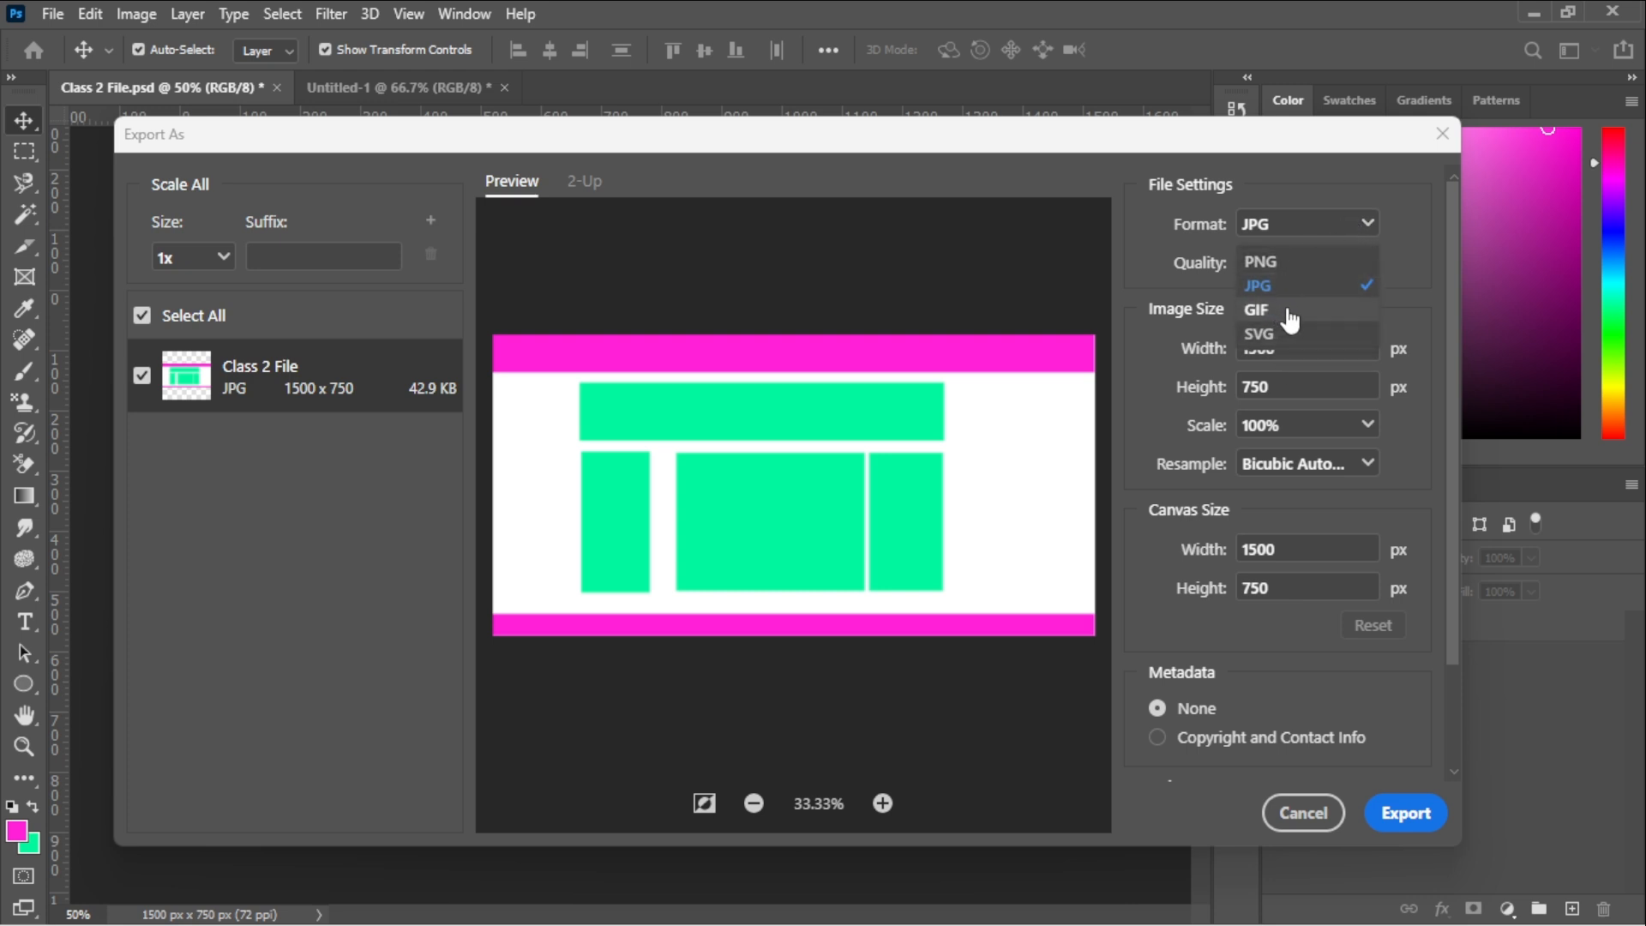
{"action": "left_click", "coordinate": [1302, 293]}
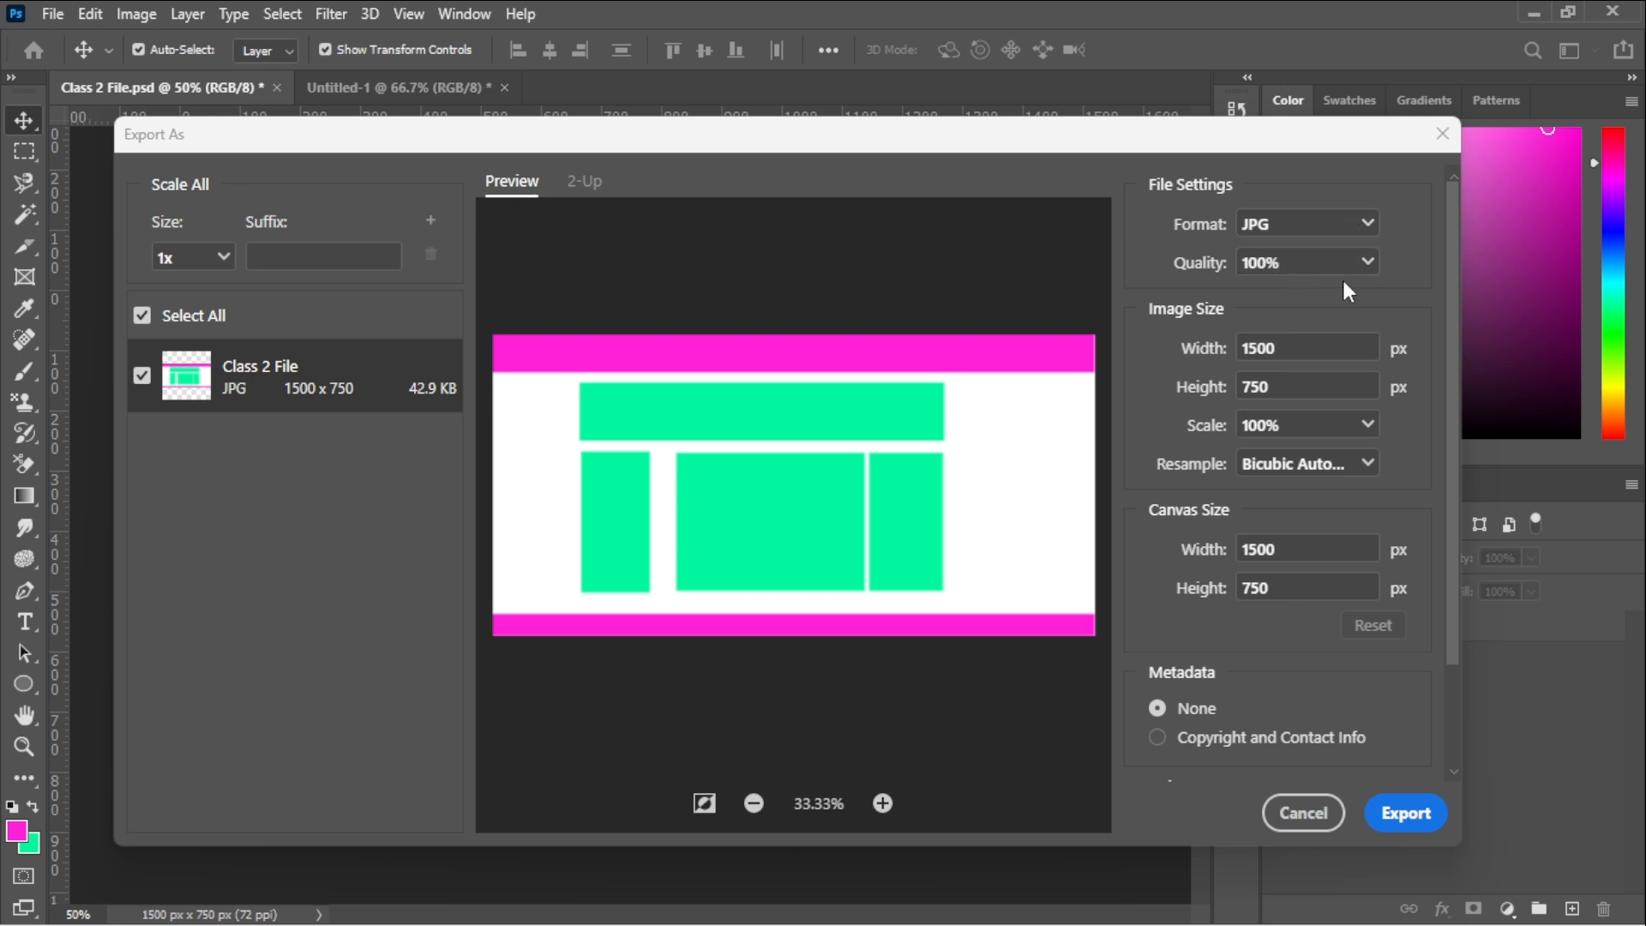
{"action": "left_click", "coordinate": [1366, 262]}
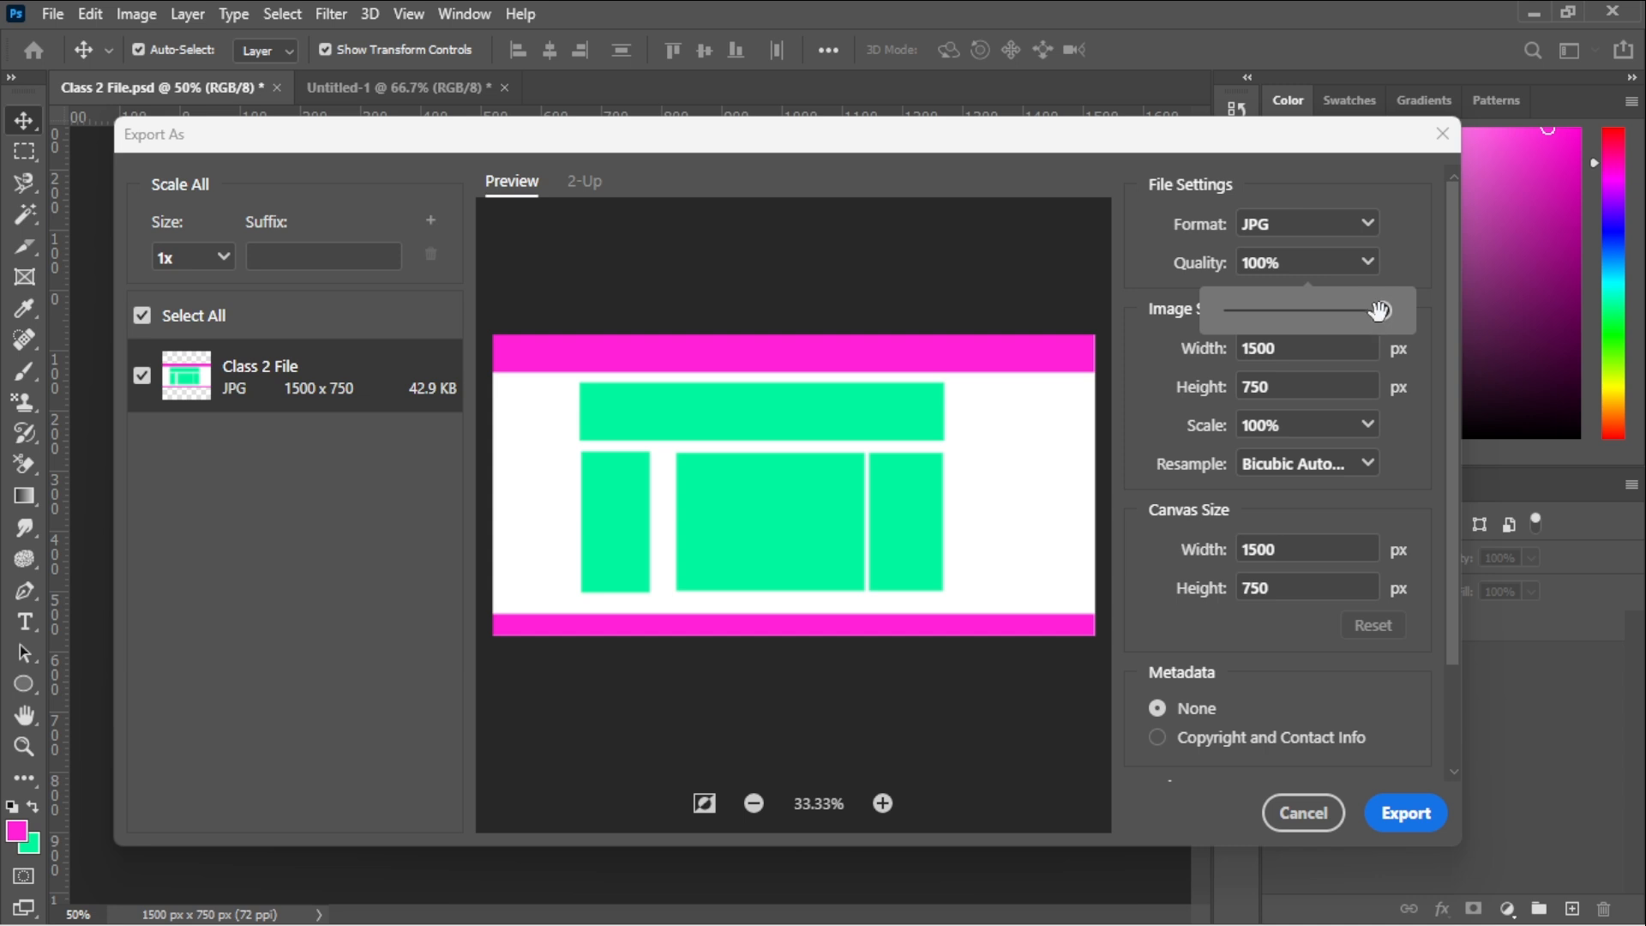
{"action": "left_click_drag", "start_coordinate": [1380, 310], "coordinate": [1428, 316]}
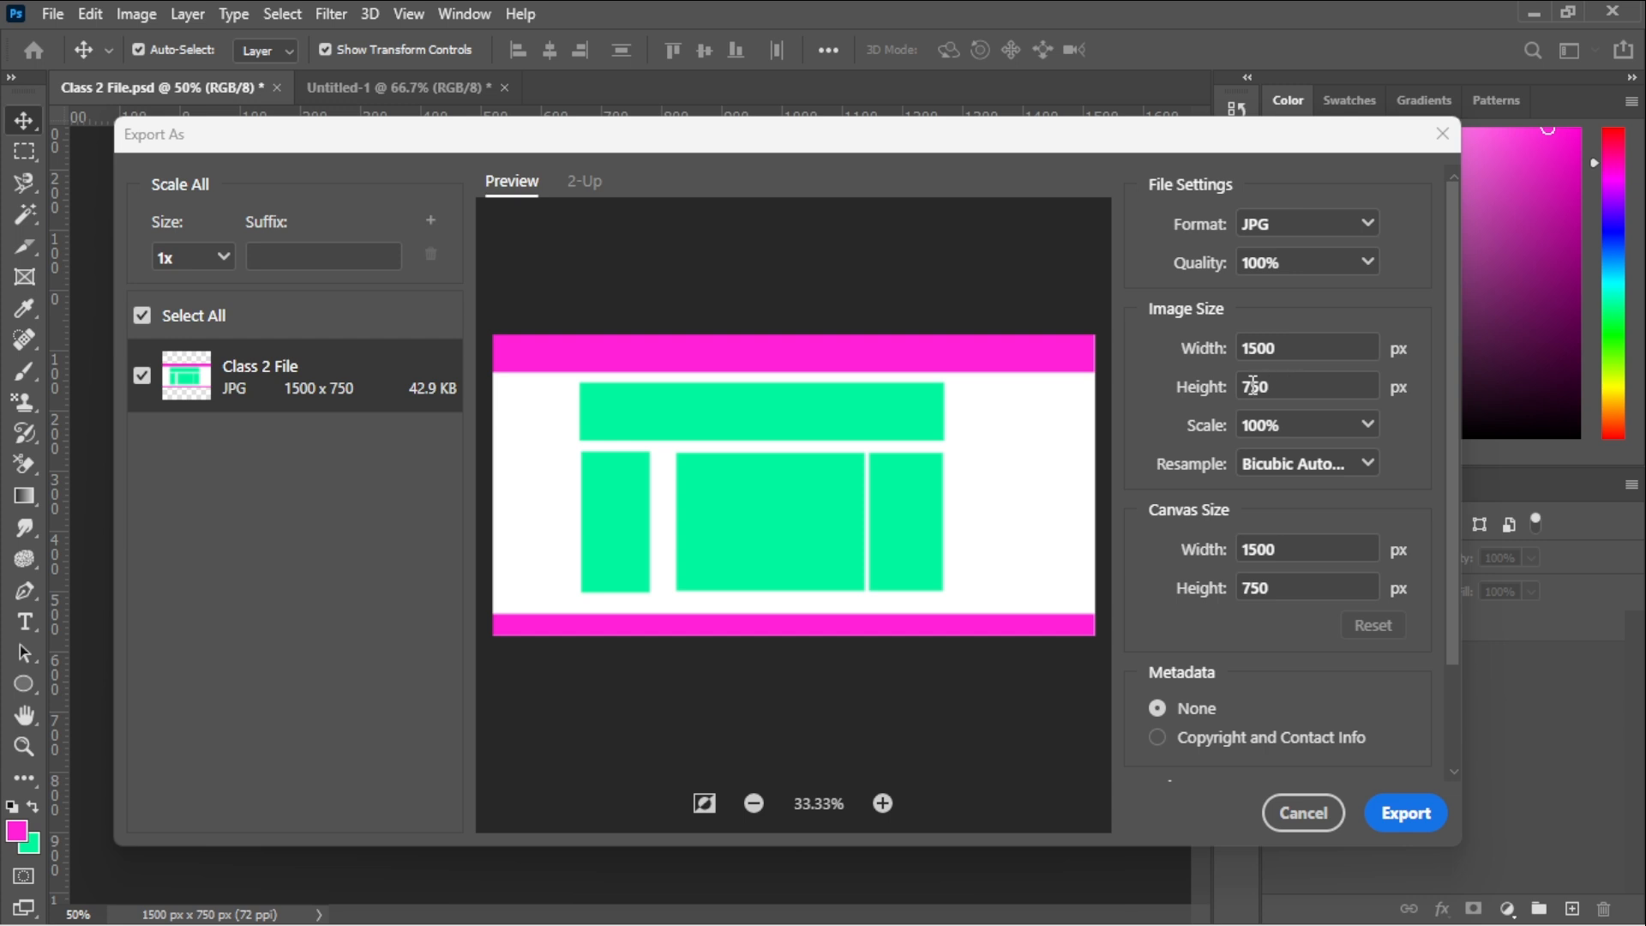
- Try a 400% image scale for the export, and return the scale to 100%
{"action": "left_click", "coordinate": [1369, 430]}
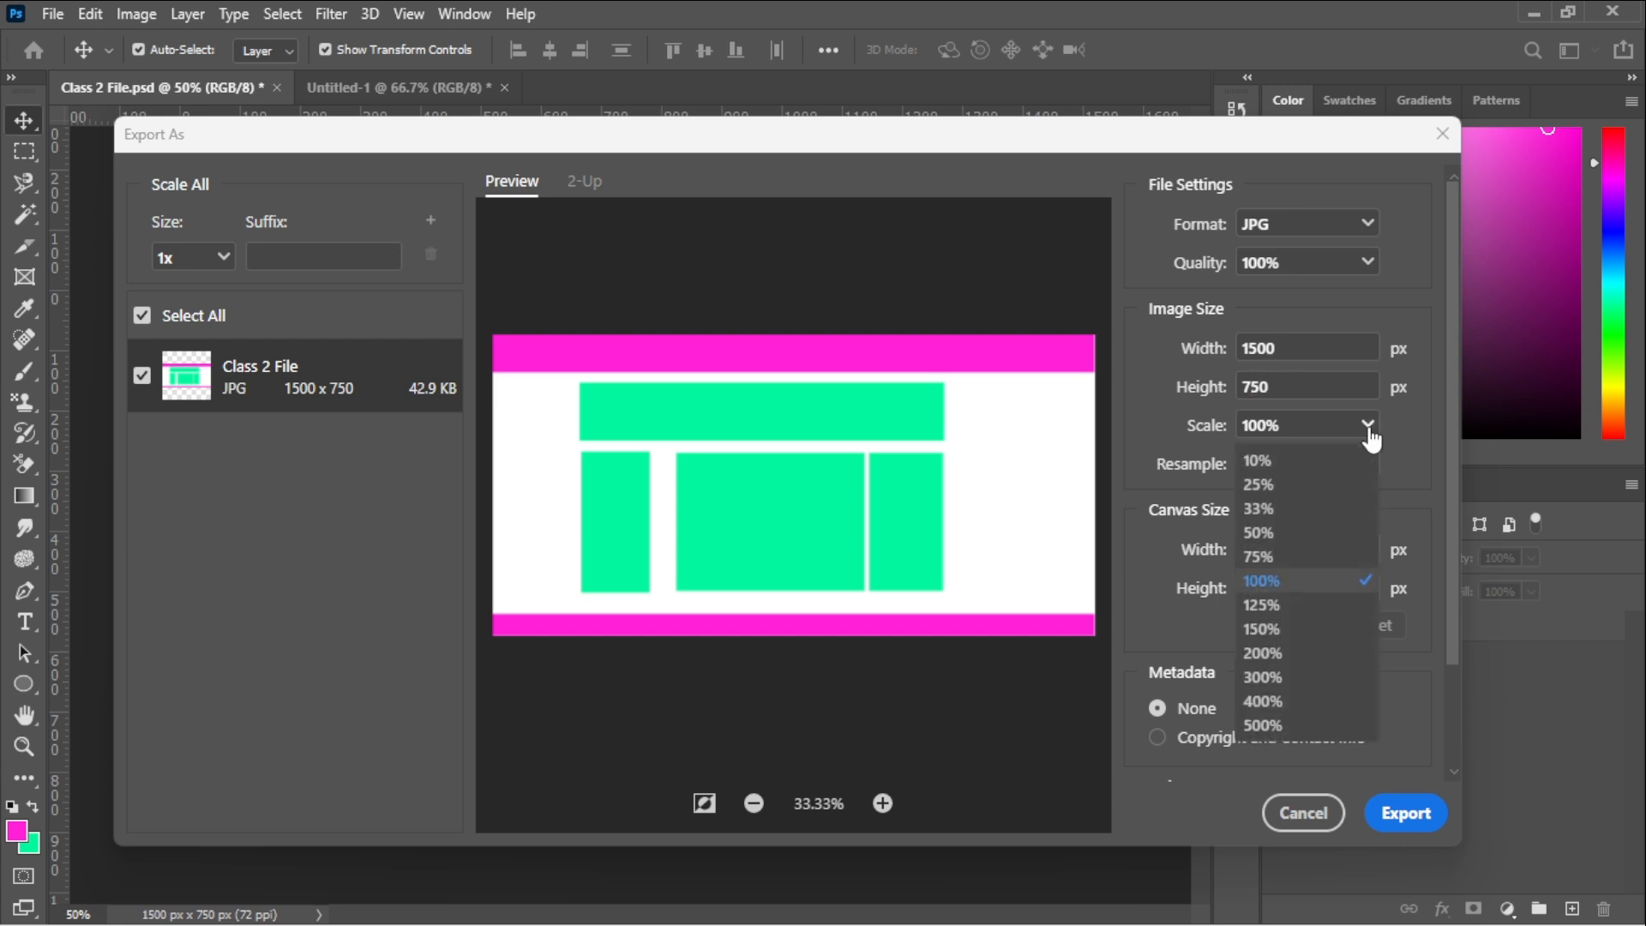
{"action": "left_click", "coordinate": [1319, 701]}
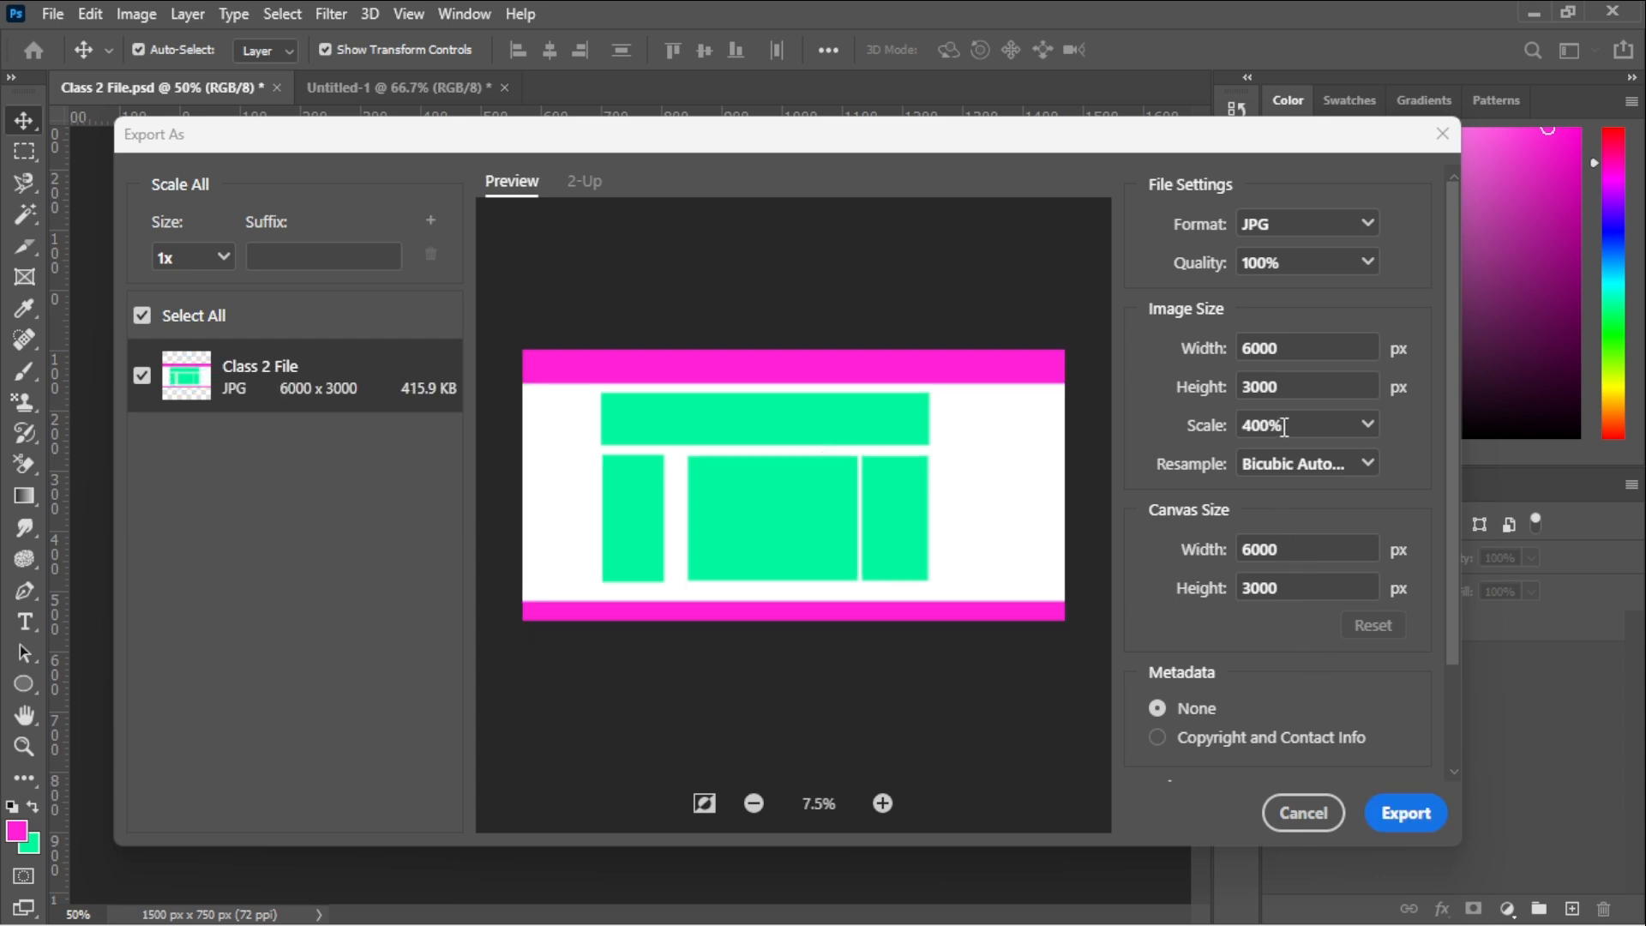
{"action": "left_click", "coordinate": [1366, 425]}
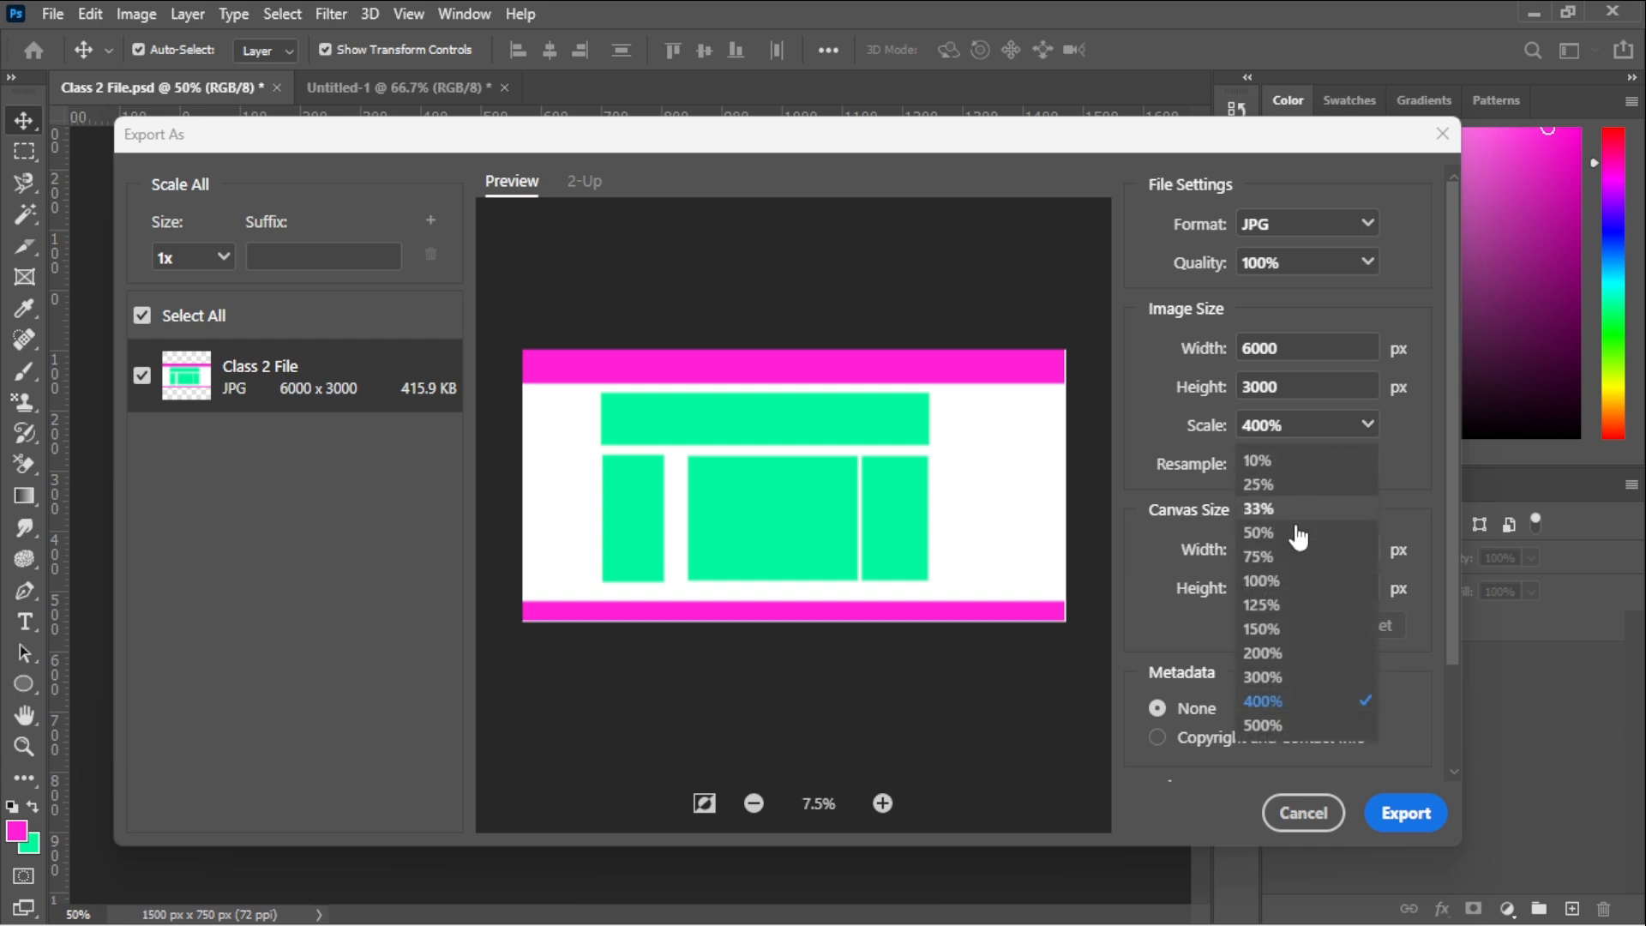
{"action": "left_click", "coordinate": [1262, 581]}
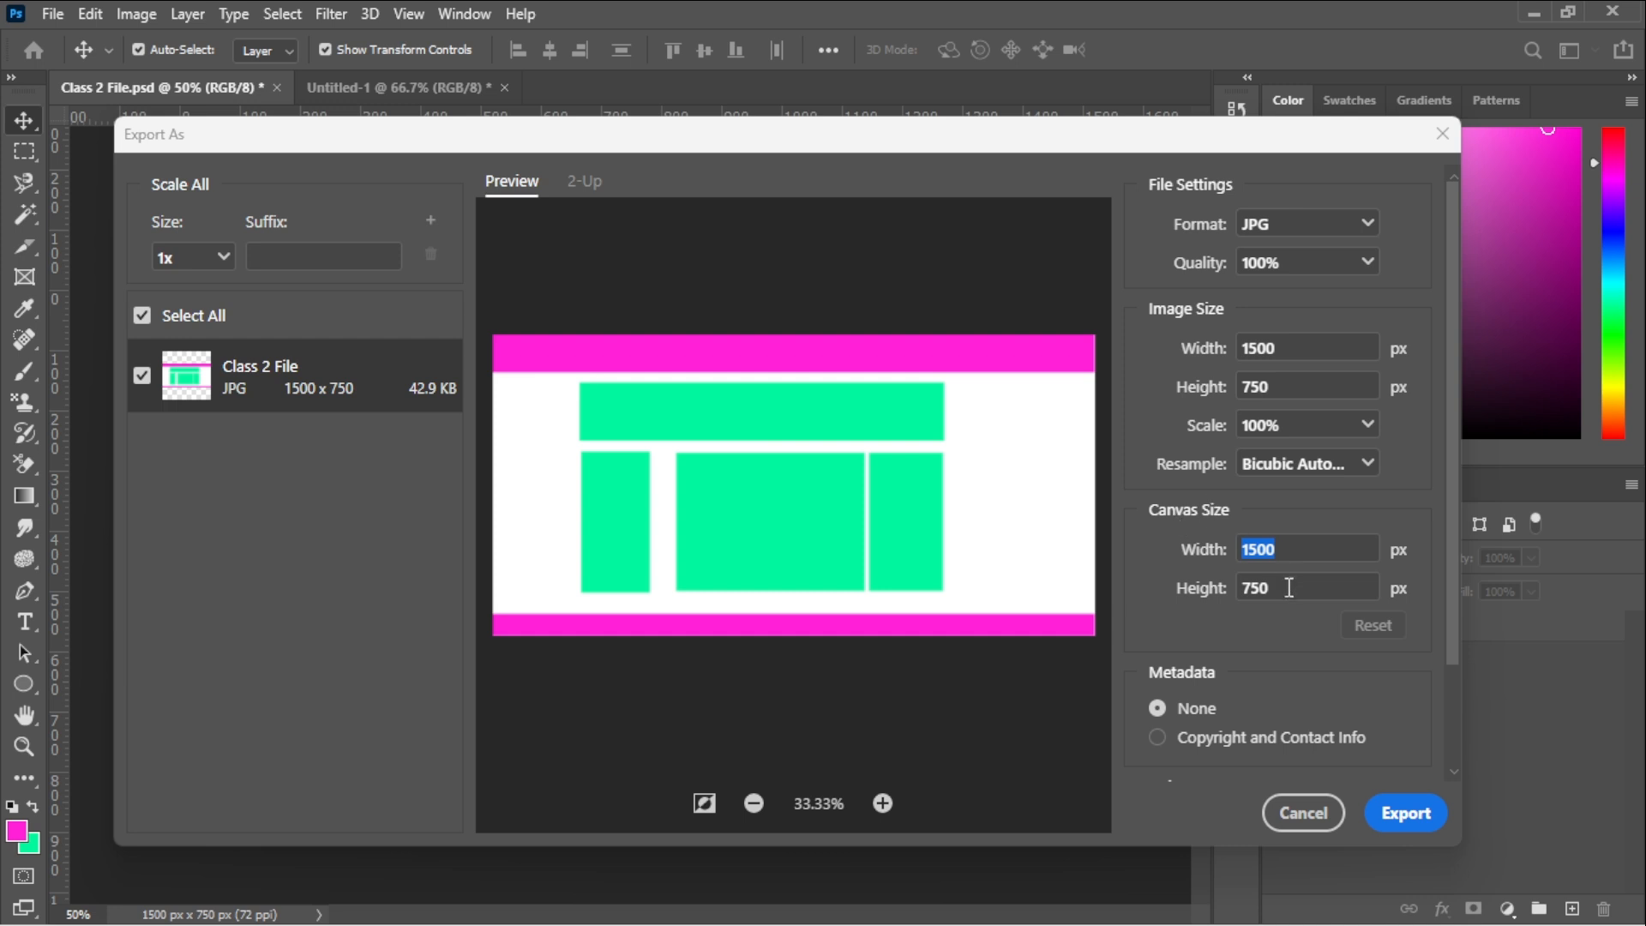
- Export the image to the Desktop folder under the file name Testing File Image
{"action": "left_click", "coordinate": [1247, 597]}
{"action": "scroll", "coordinate": [1245, 656], "scroll_direction": "down", "scroll_amount": 3}
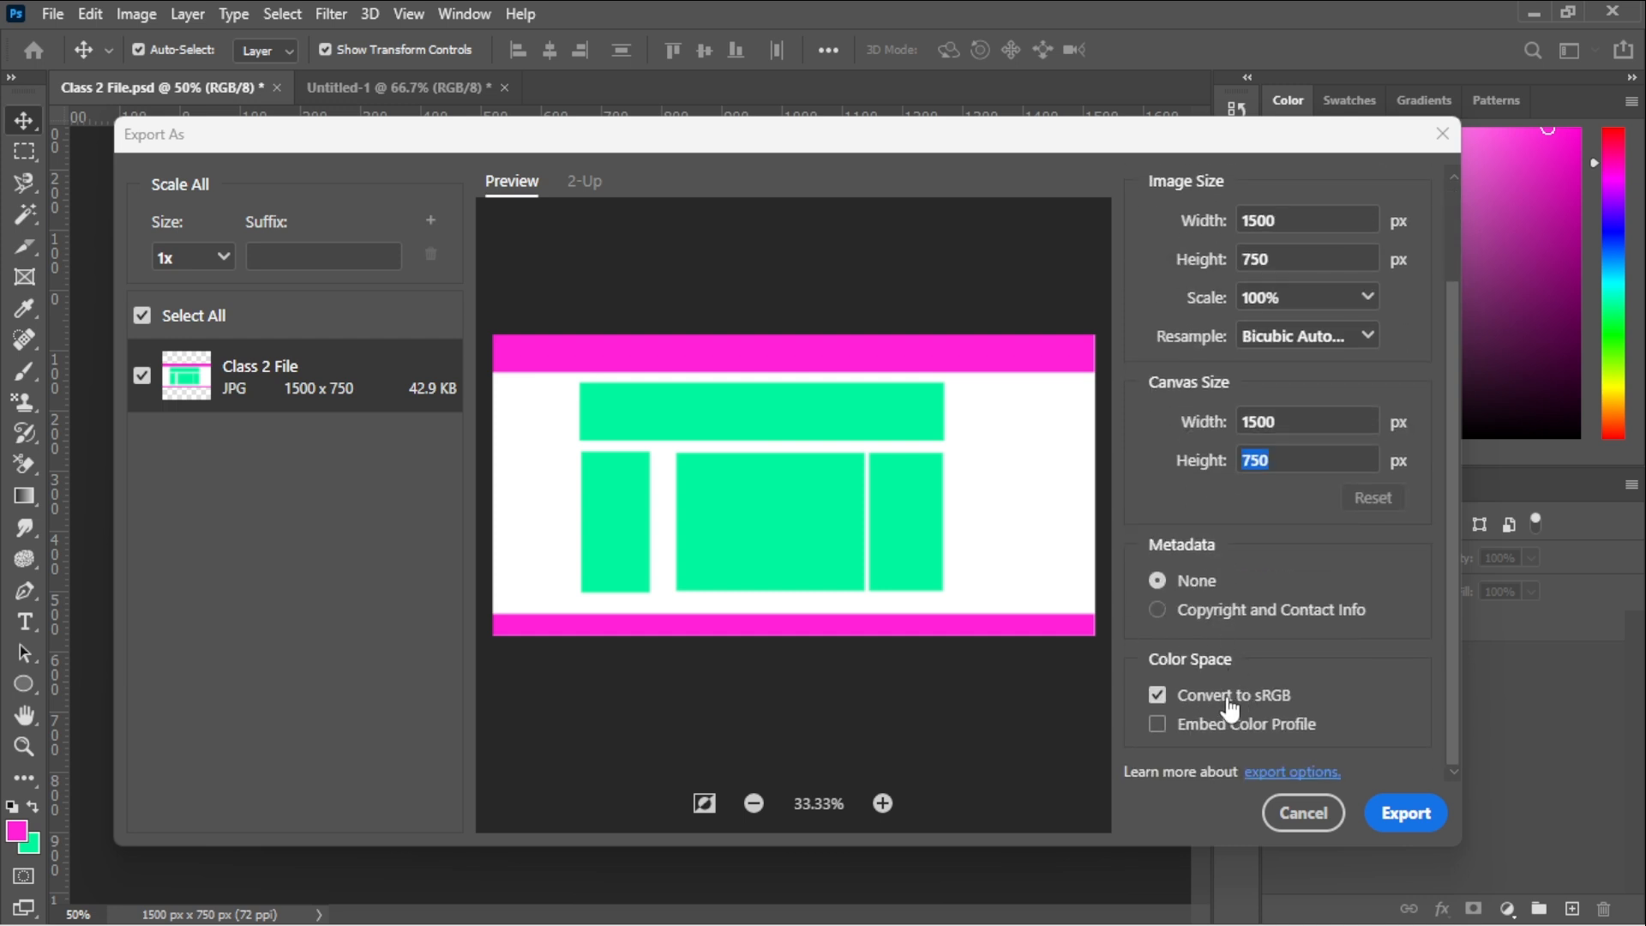
{"action": "left_click", "coordinate": [1404, 812]}
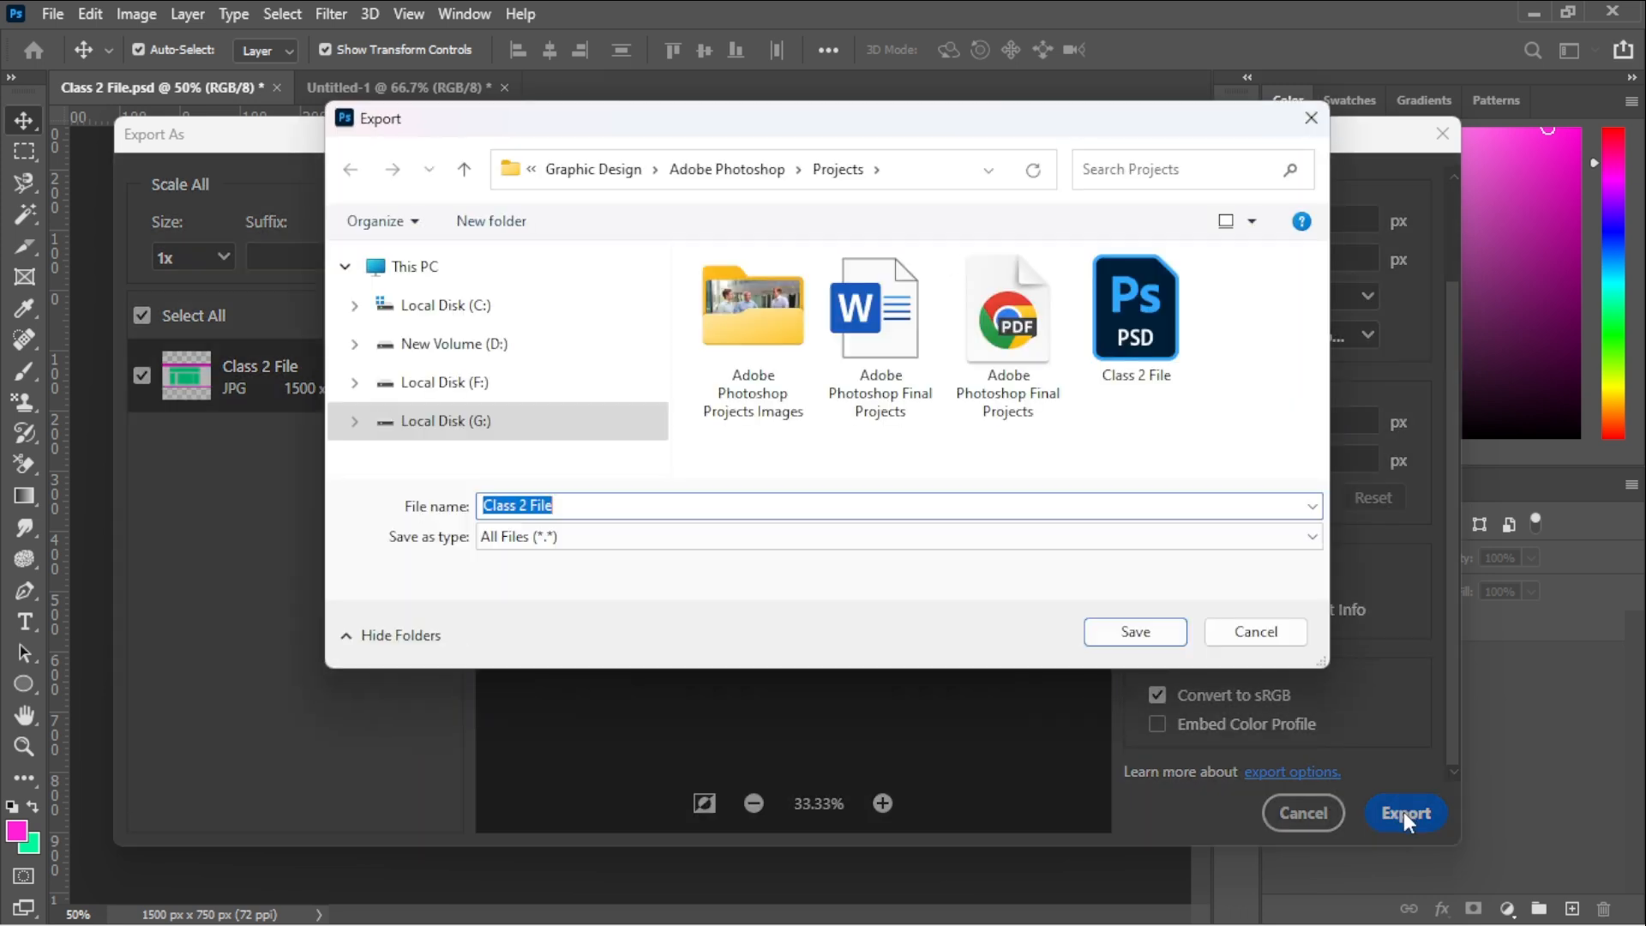
{"action": "scroll", "coordinate": [634, 412], "scroll_direction": "down", "scroll_amount": 1}
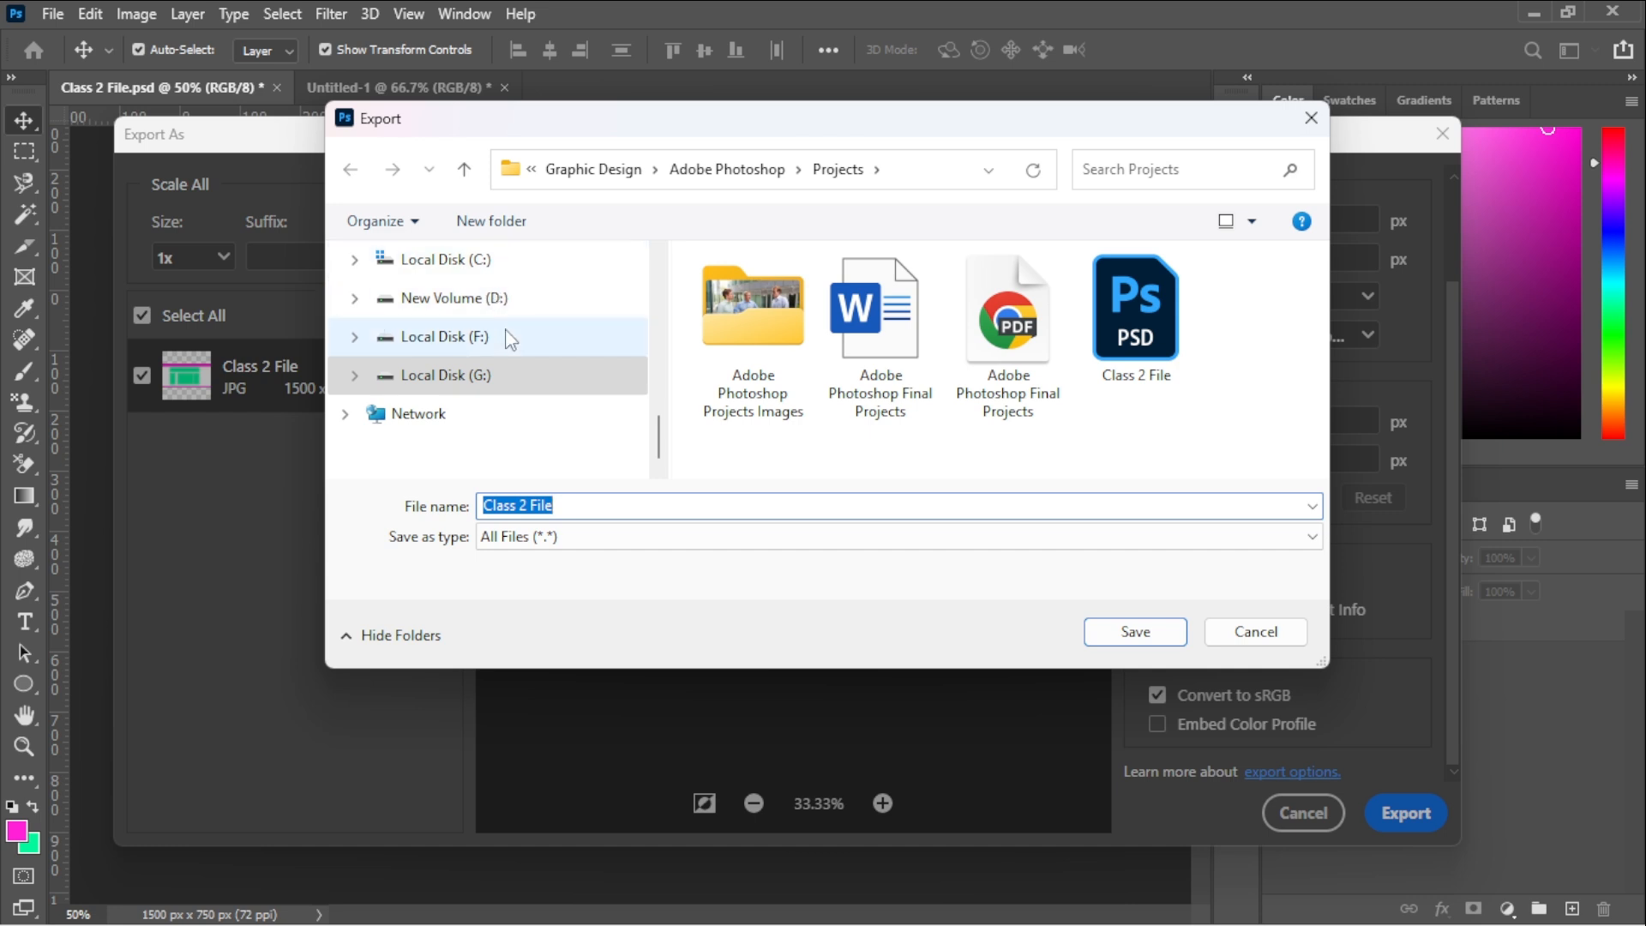
{"action": "scroll", "coordinate": [505, 337], "scroll_direction": "up", "scroll_amount": 3}
{"action": "scroll", "coordinate": [463, 313], "scroll_direction": "up", "scroll_amount": 3}
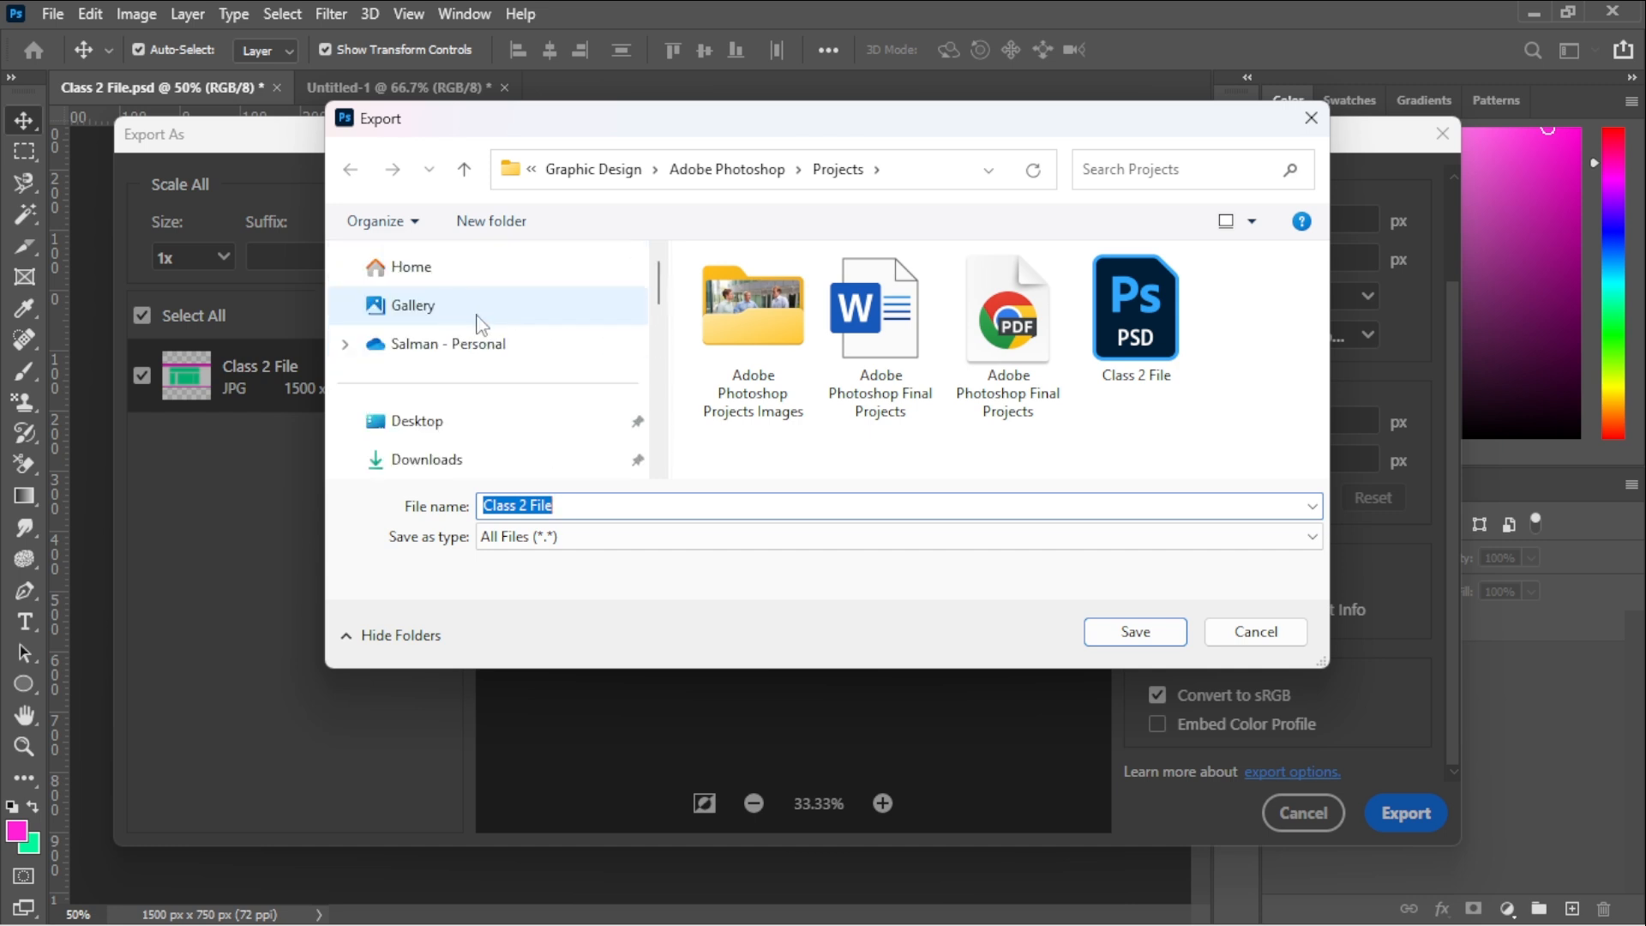
{"action": "left_click", "coordinate": [470, 422]}
{"action": "left_click", "coordinate": [556, 511]}
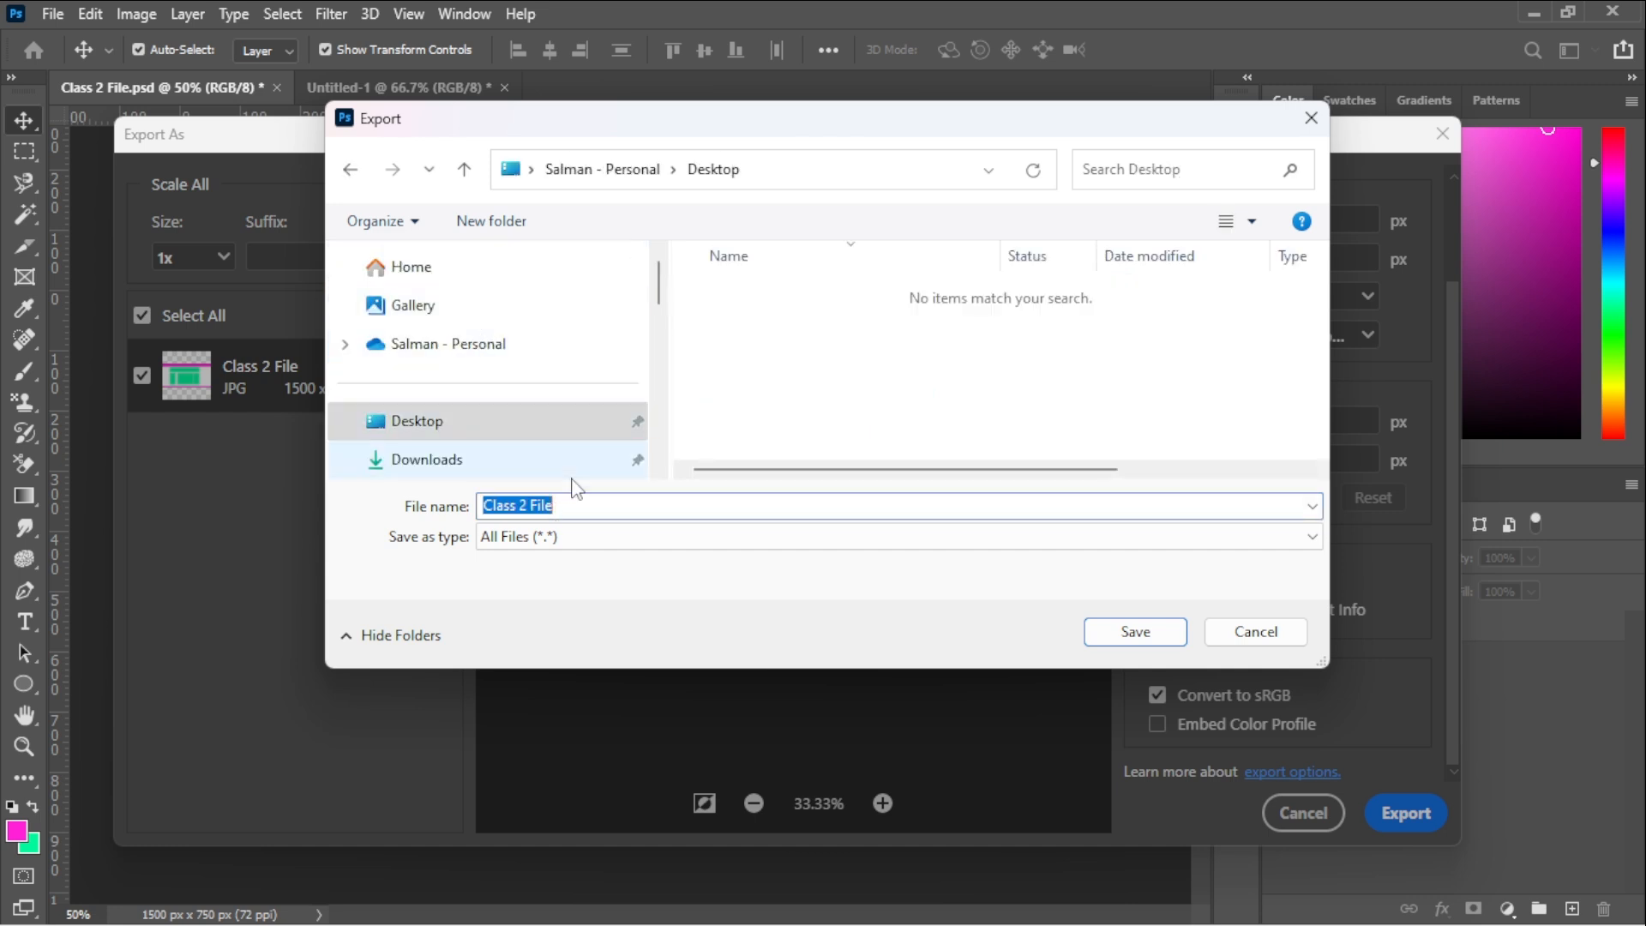
{"action": "type", "text": "Testing"}
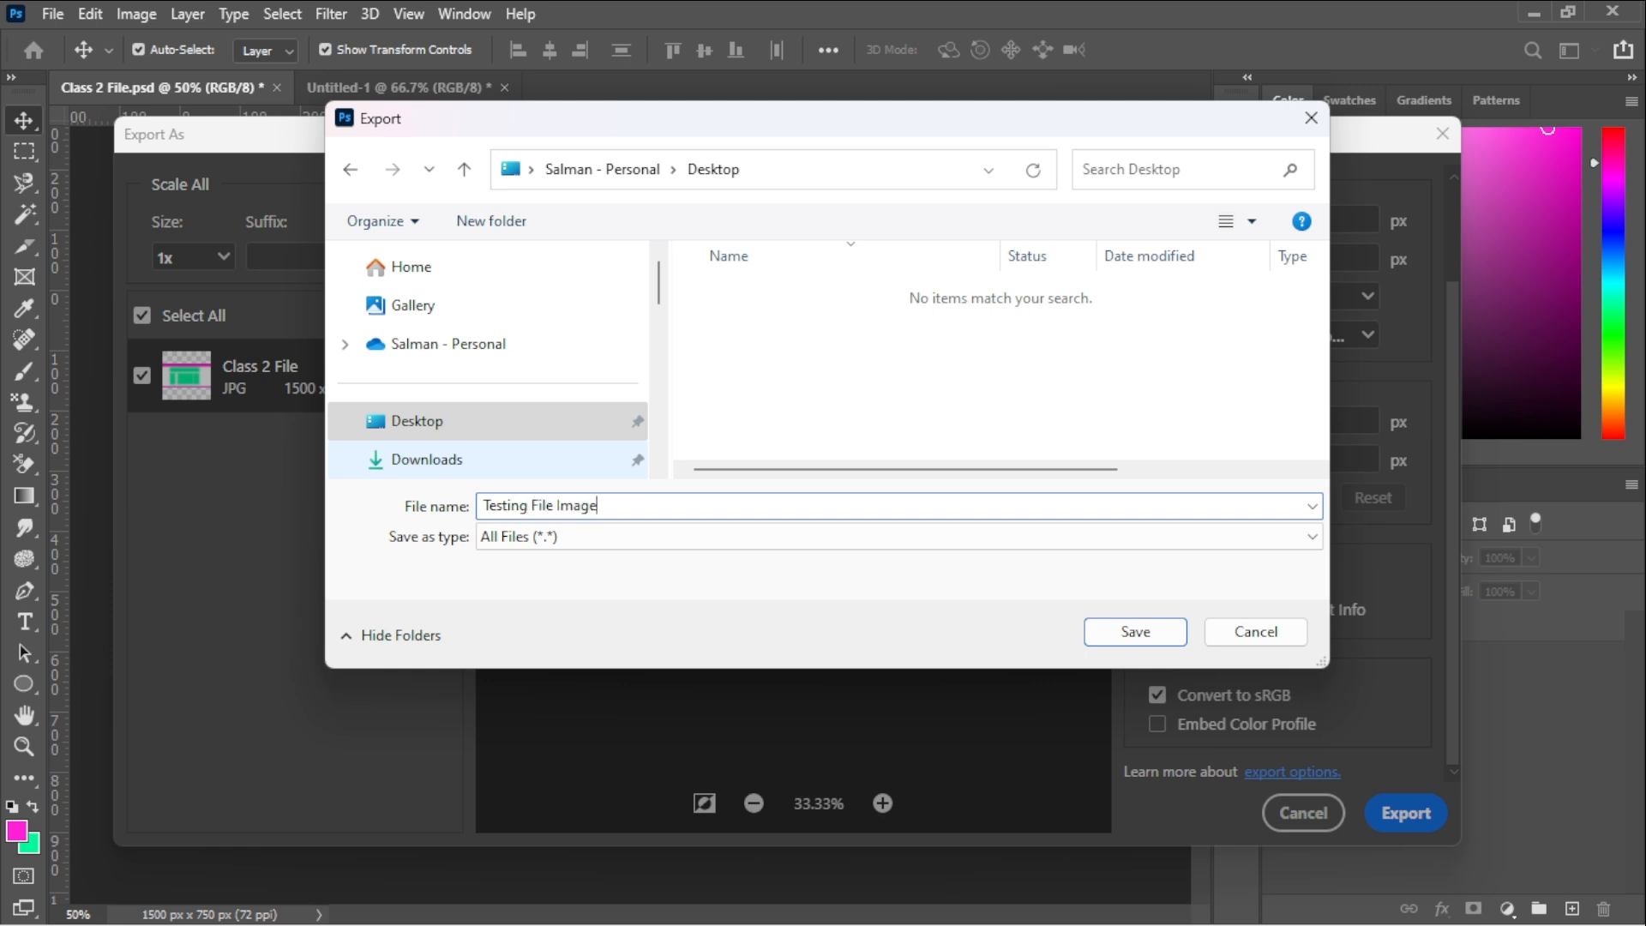
{"action": "type", "text": " File Image"}
{"action": "left_click", "coordinate": [1155, 638]}
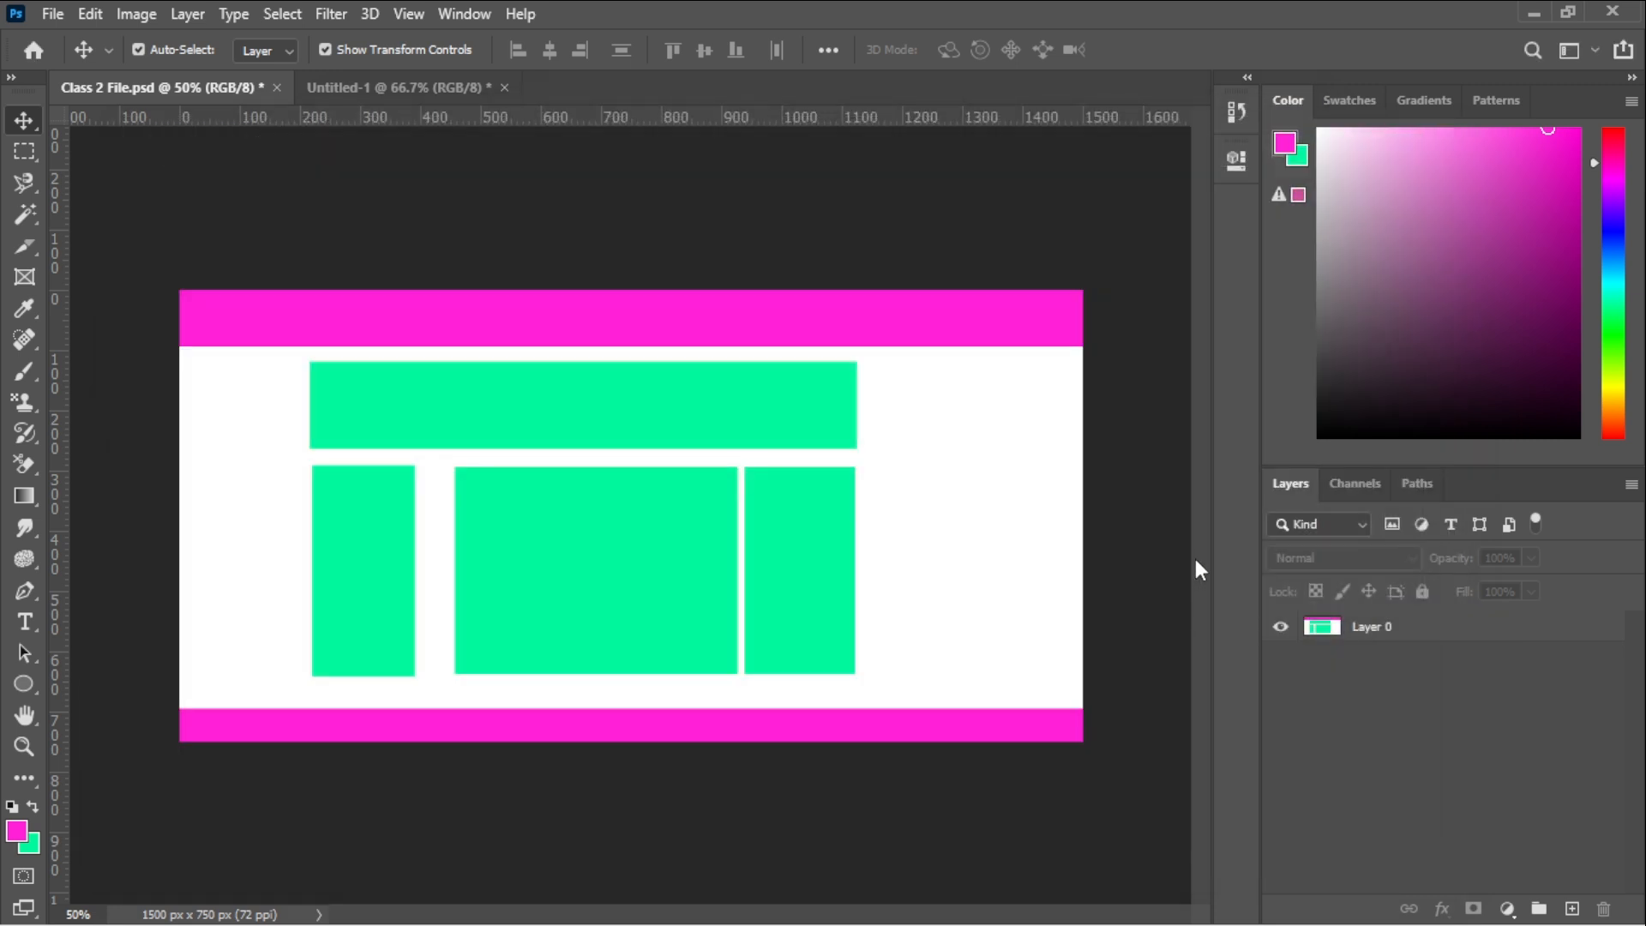
- Switch to the desktop, refresh it and open the exported Testing File Image
{"action": "left_click", "coordinate": [1533, 13]}
{"action": "left_click", "coordinate": [1502, 15]}
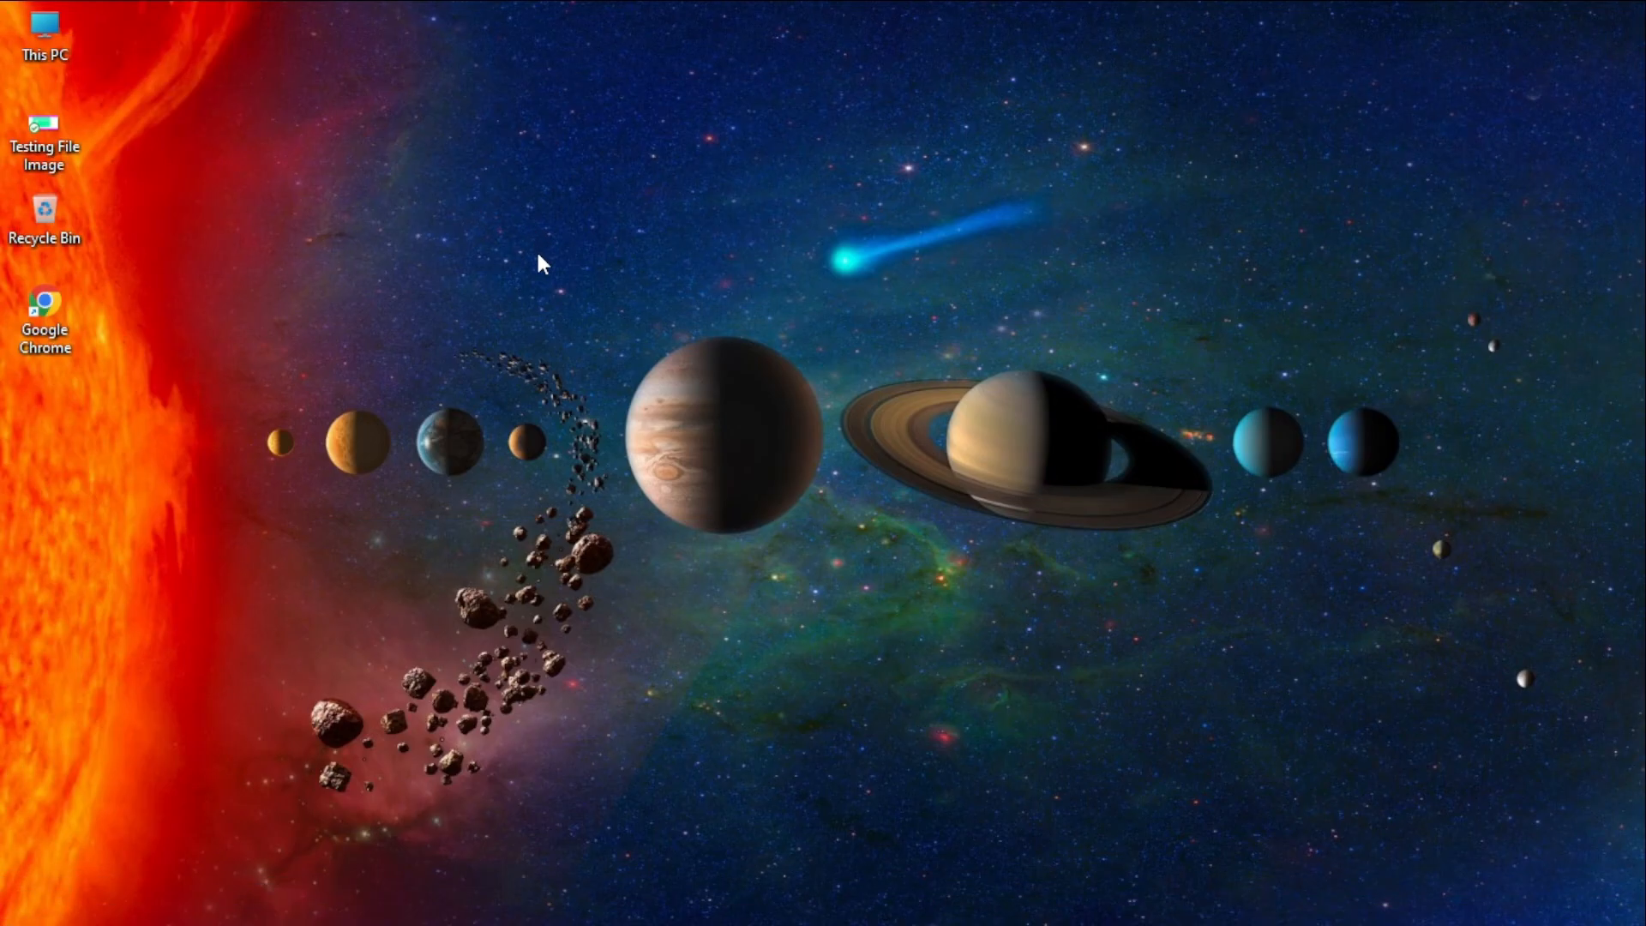
{"action": "right_click", "coordinate": [550, 317]}
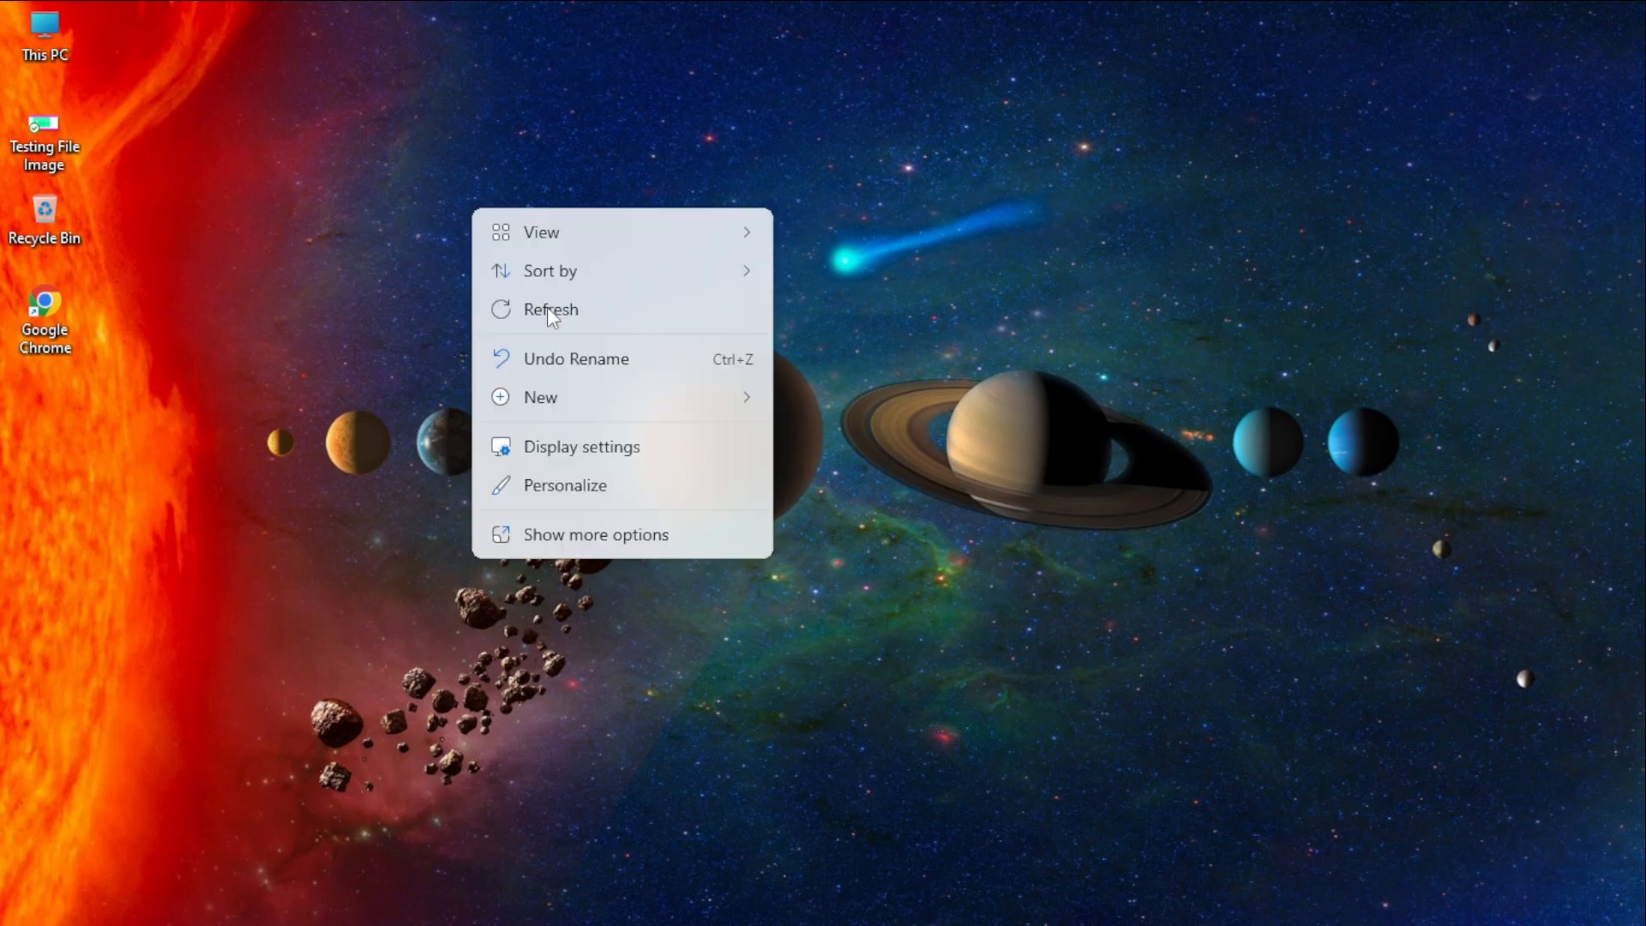
{"action": "left_click", "coordinate": [565, 326]}
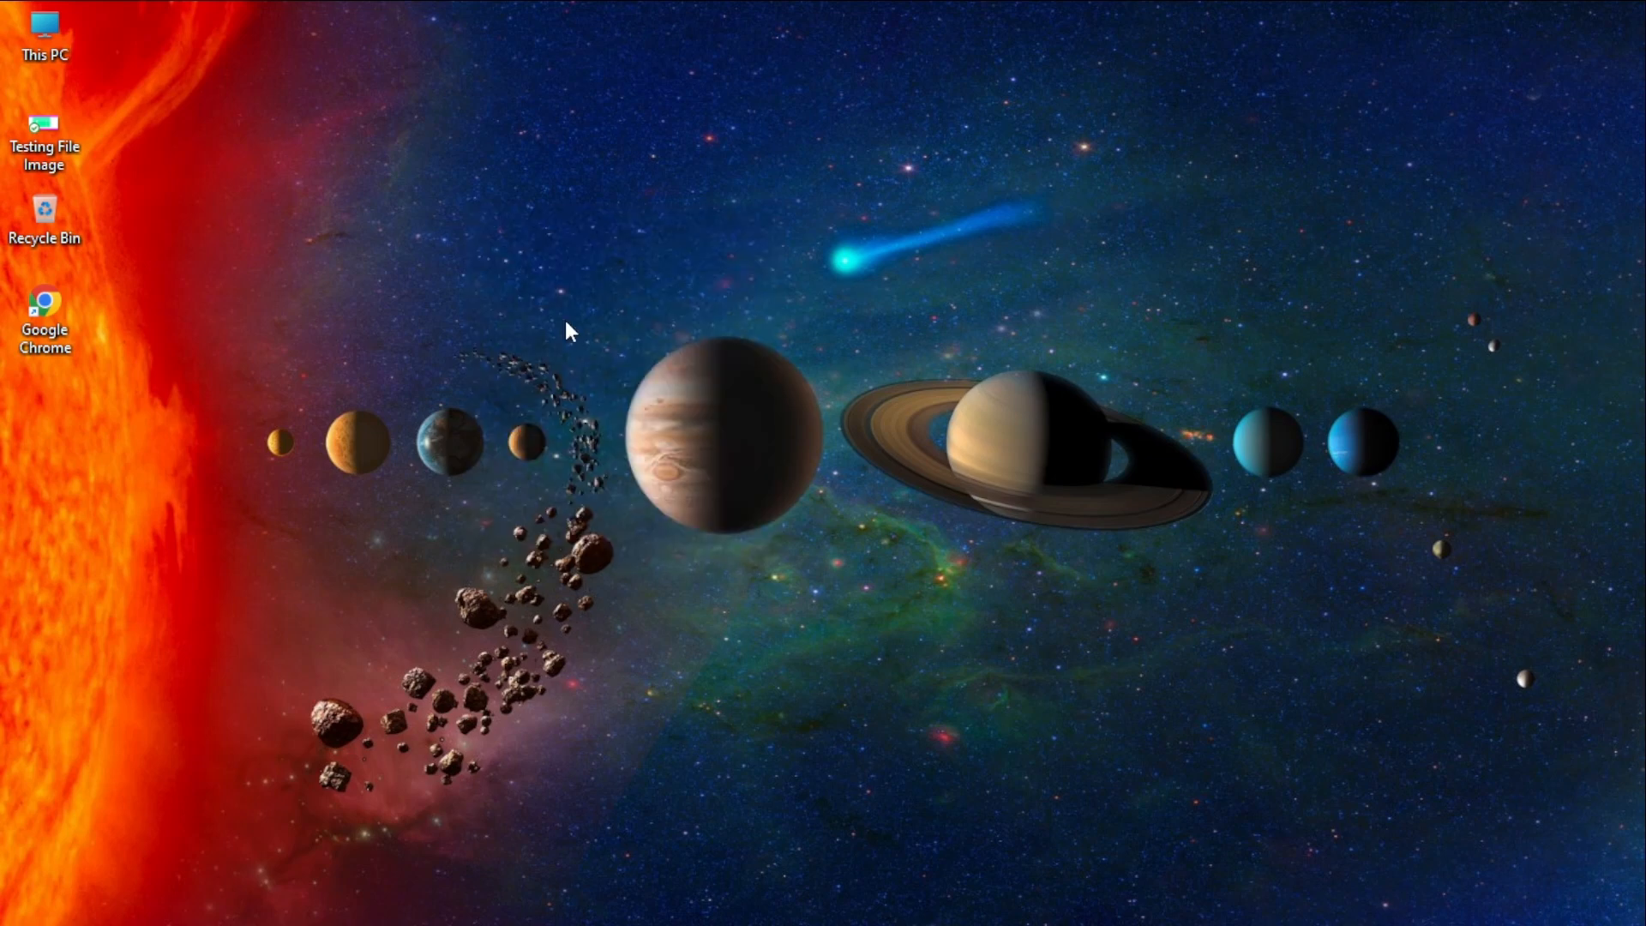
{"action": "double_click", "coordinate": [55, 125]}
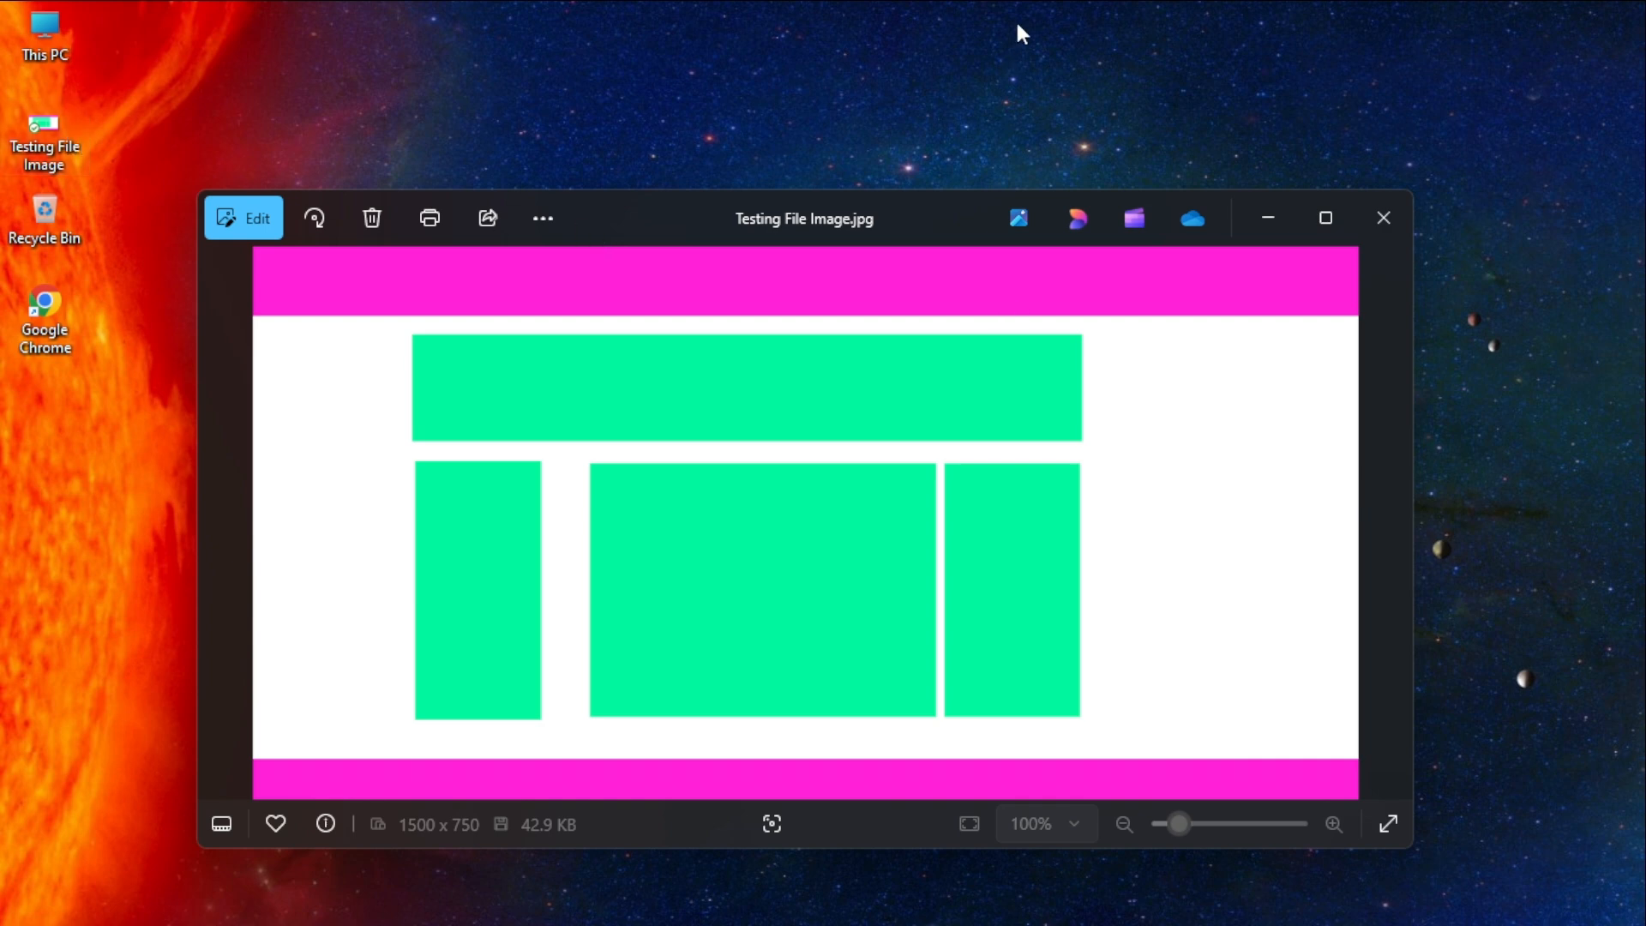
- Maximize the image viewer and examine the exported rectangles and their edges at higher magnification
{"action": "left_click", "coordinate": [1321, 219]}
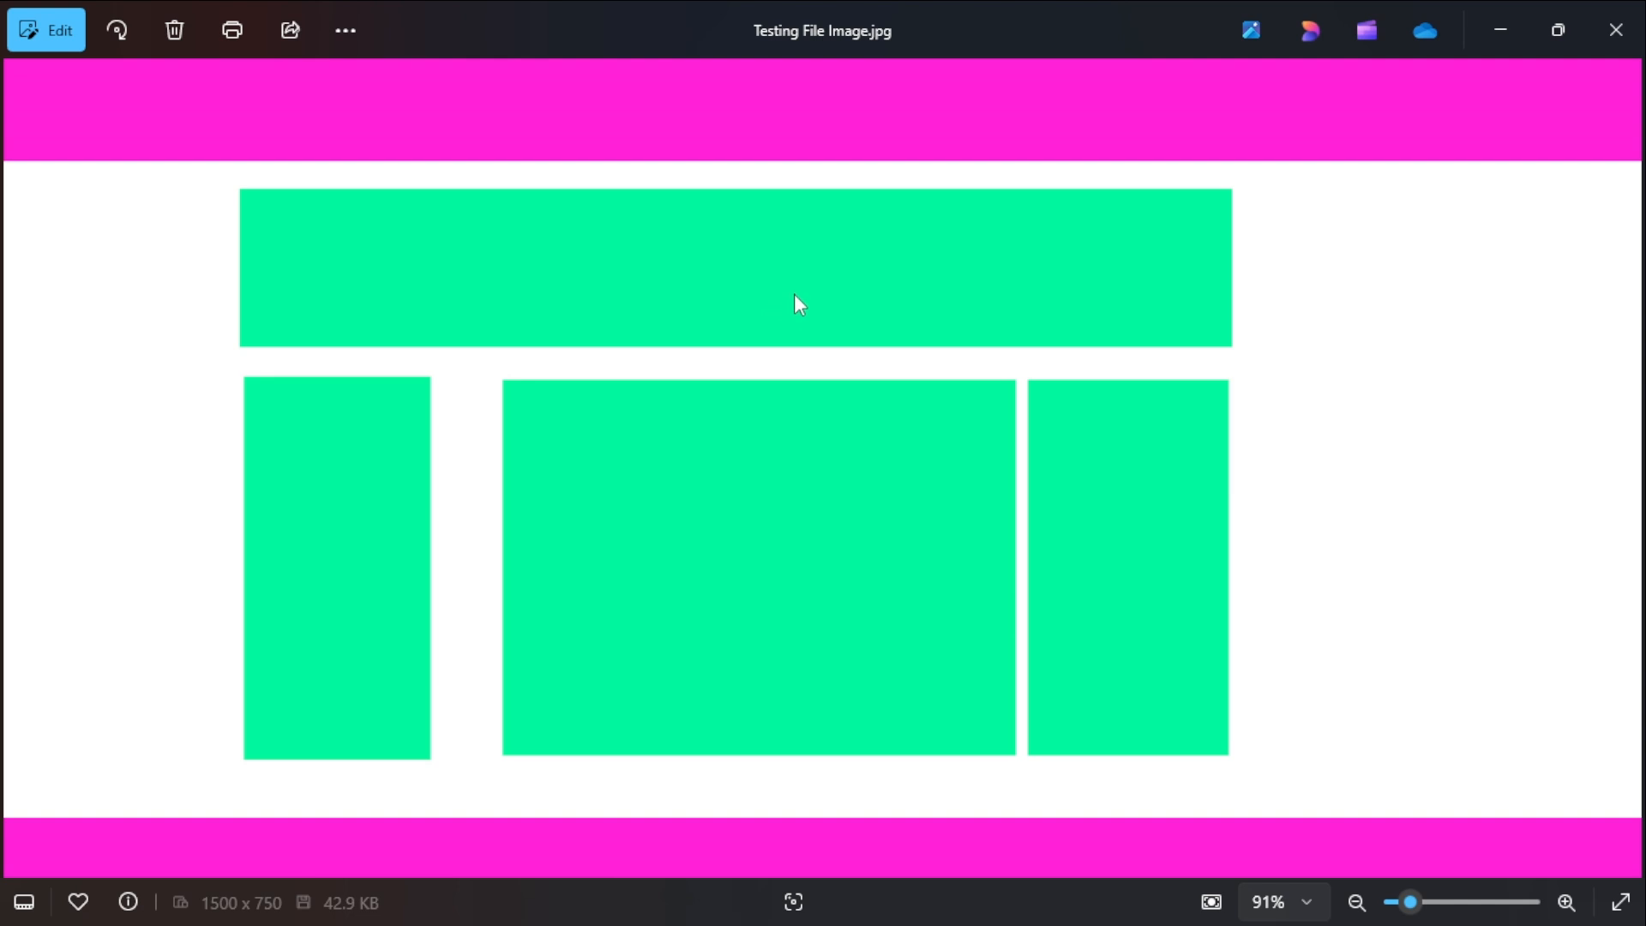
{"action": "scroll", "coordinate": [794, 293], "scroll_direction": "up", "scroll_amount": 3}
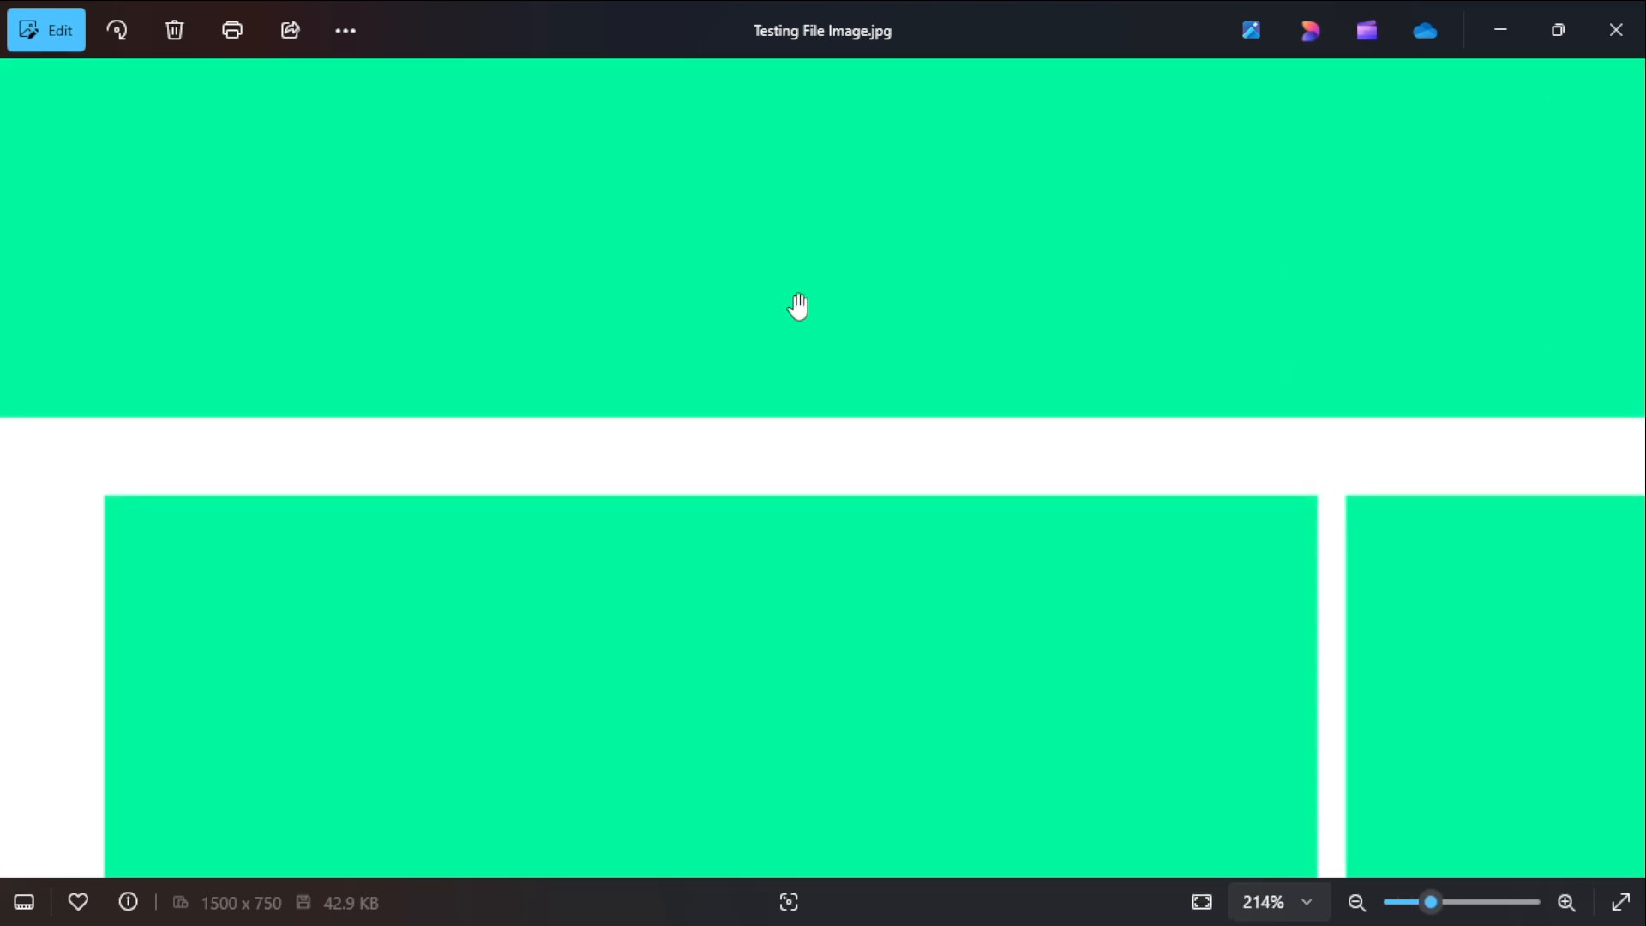
{"action": "scroll", "coordinate": [796, 300], "scroll_direction": "down", "scroll_amount": 3}
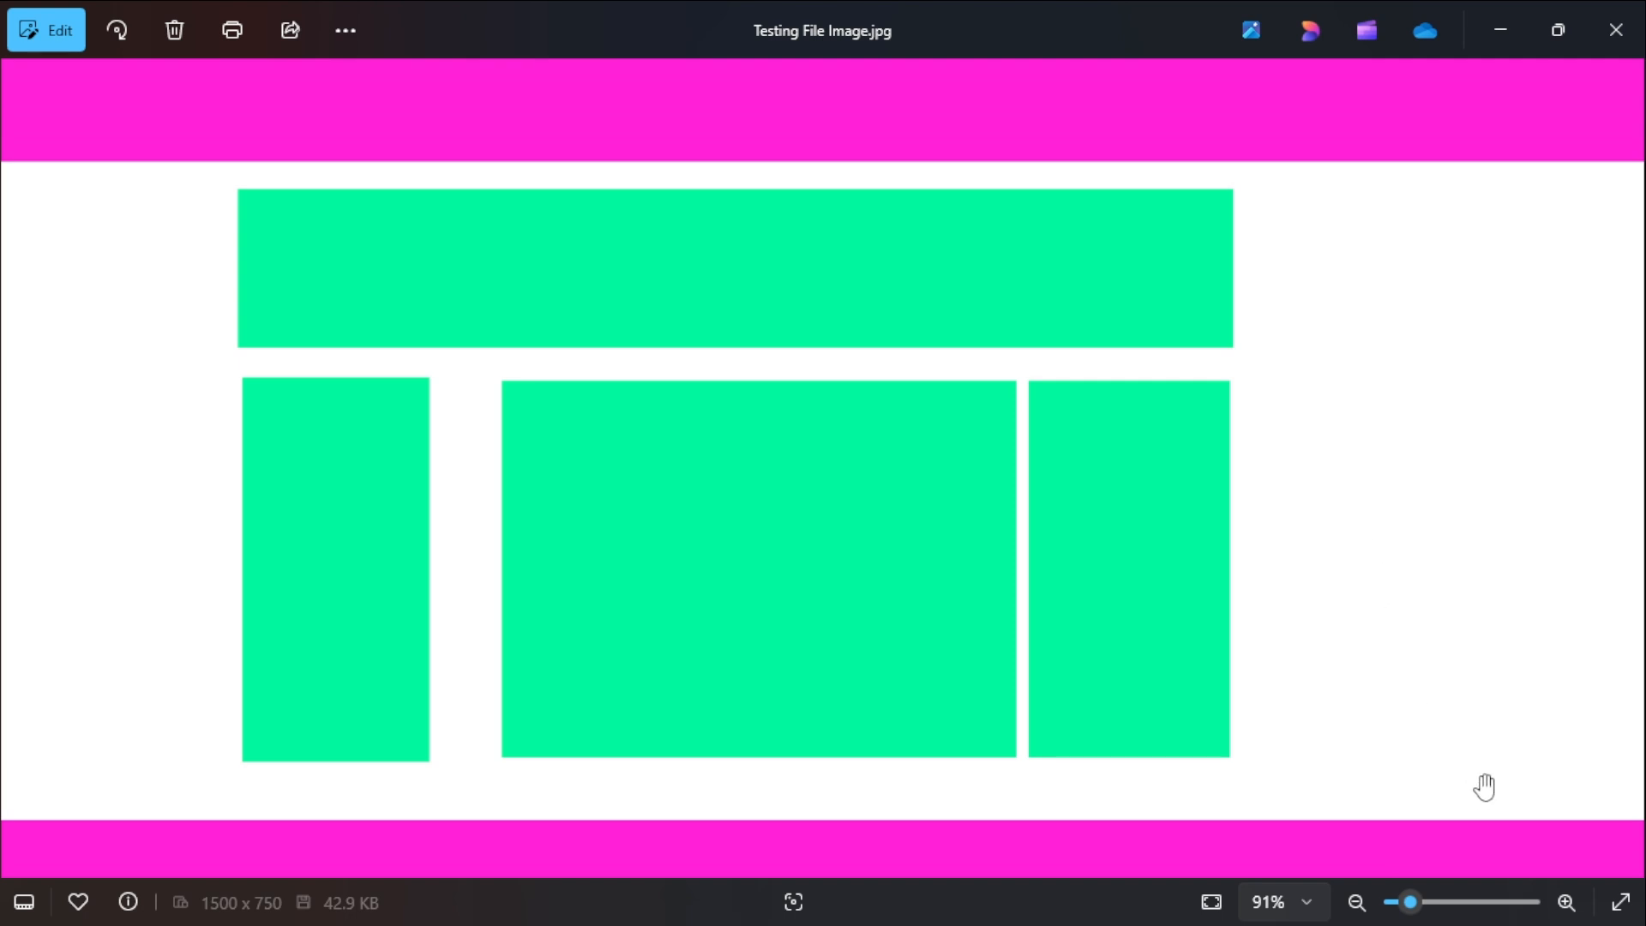
{"action": "scroll", "coordinate": [1063, 514], "scroll_direction": "up", "scroll_amount": 2}
{"action": "scroll", "coordinate": [1066, 521], "scroll_direction": "up", "scroll_amount": 1}
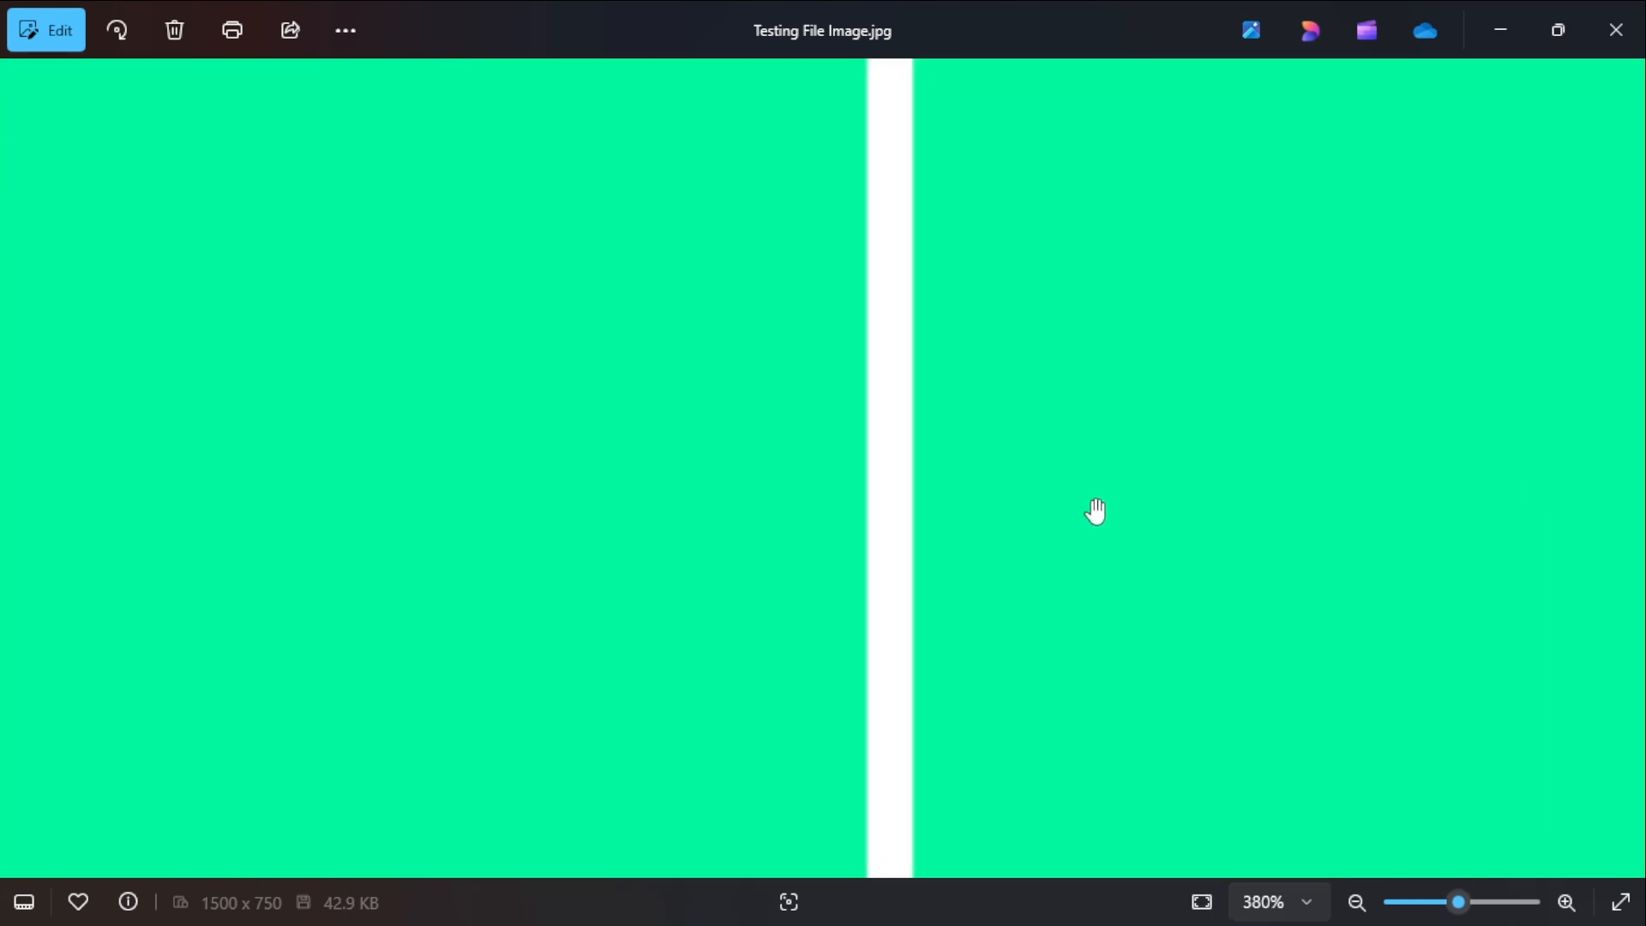
{"action": "scroll", "coordinate": [1094, 511], "scroll_direction": "down", "scroll_amount": 3}
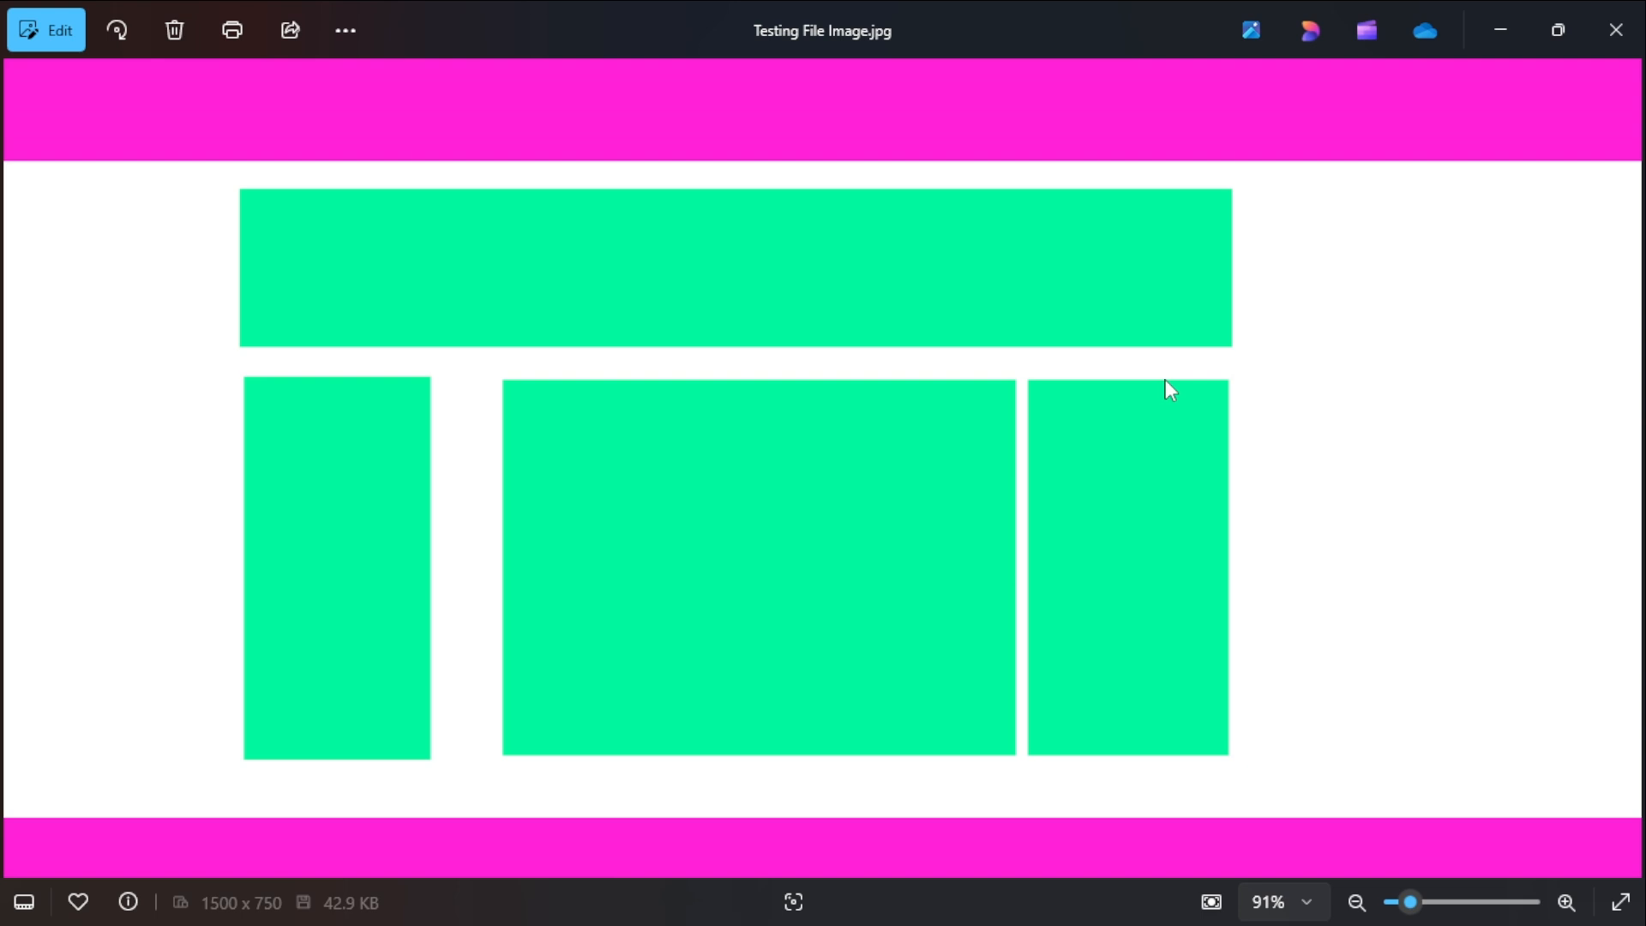
- View the exported image in full screen, and close the image viewer
{"action": "left_click", "coordinate": [1621, 901]}
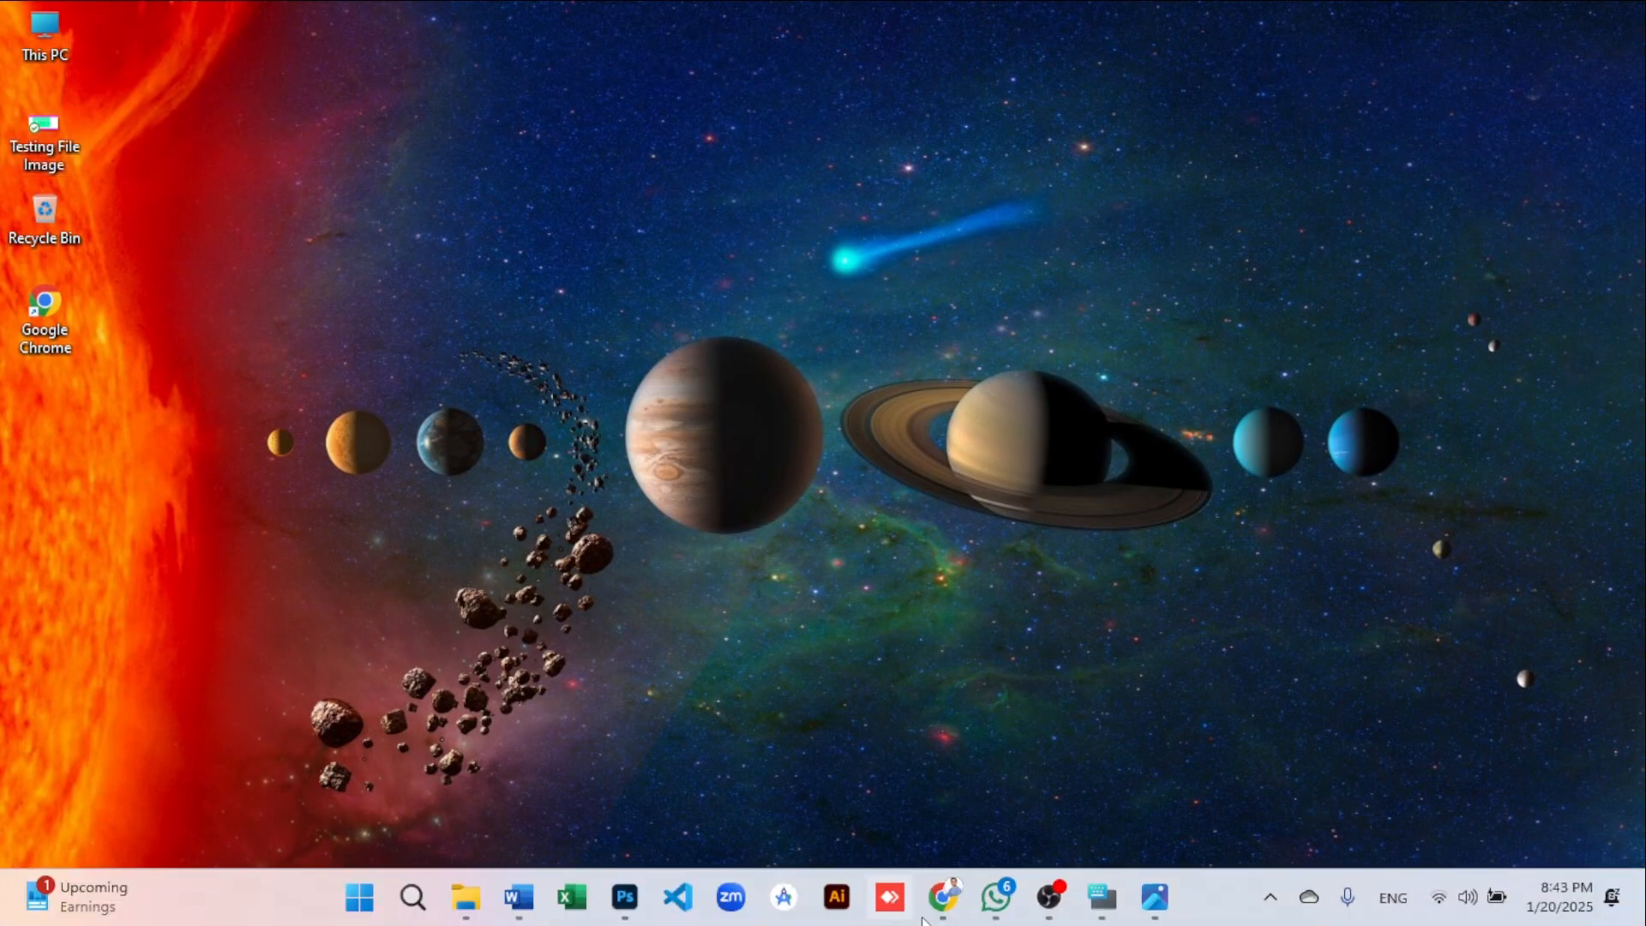
{"action": "mouse_move", "coordinate": [943, 897]}
{"action": "mouse_move", "coordinate": [987, 772]}
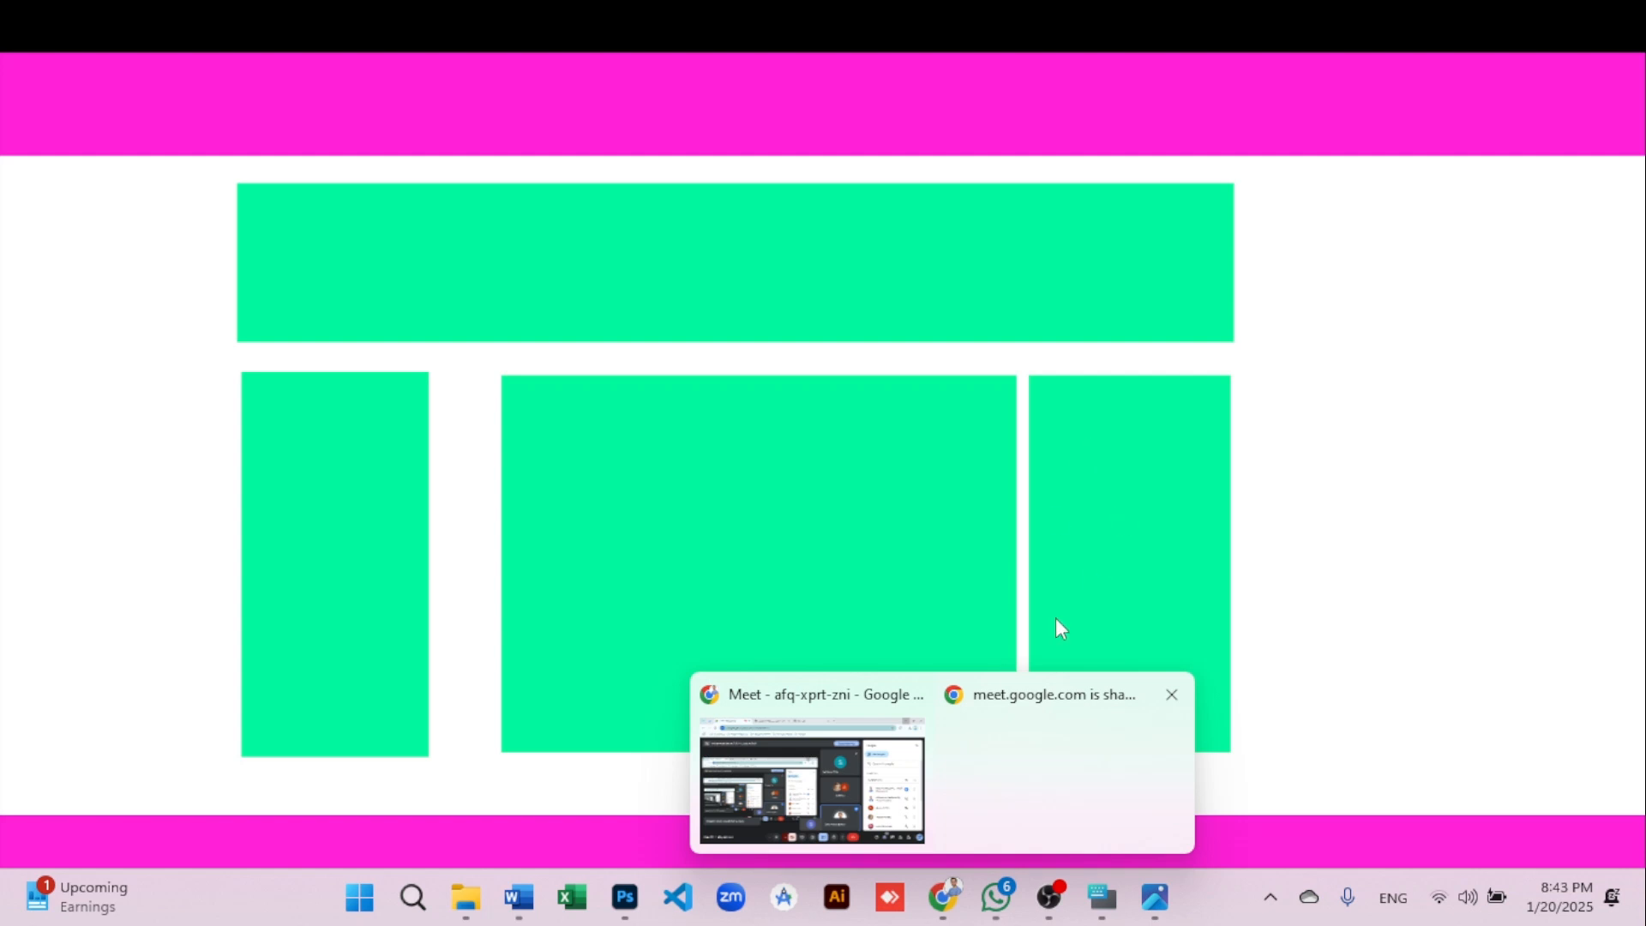
{"action": "scroll", "coordinate": [1570, 70], "scroll_direction": "up", "scroll_amount": 1}
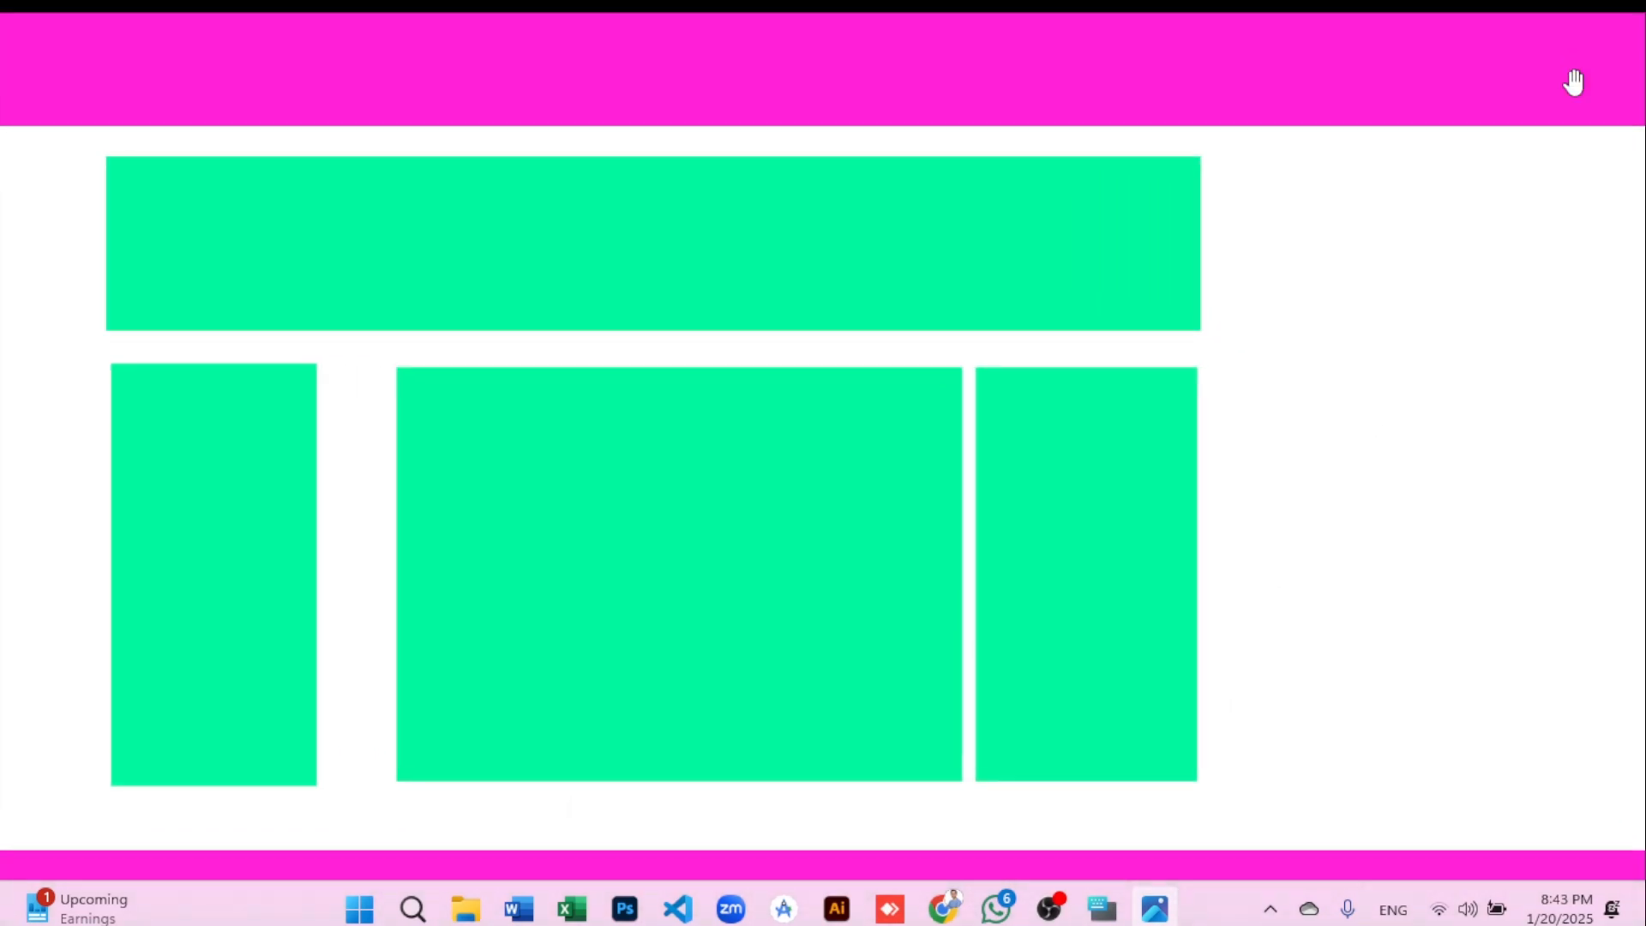
{"action": "scroll", "coordinate": [1573, 73], "scroll_direction": "down", "scroll_amount": 1}
{"action": "key", "text": "Escape"}
{"action": "left_click", "coordinate": [1600, 24]}
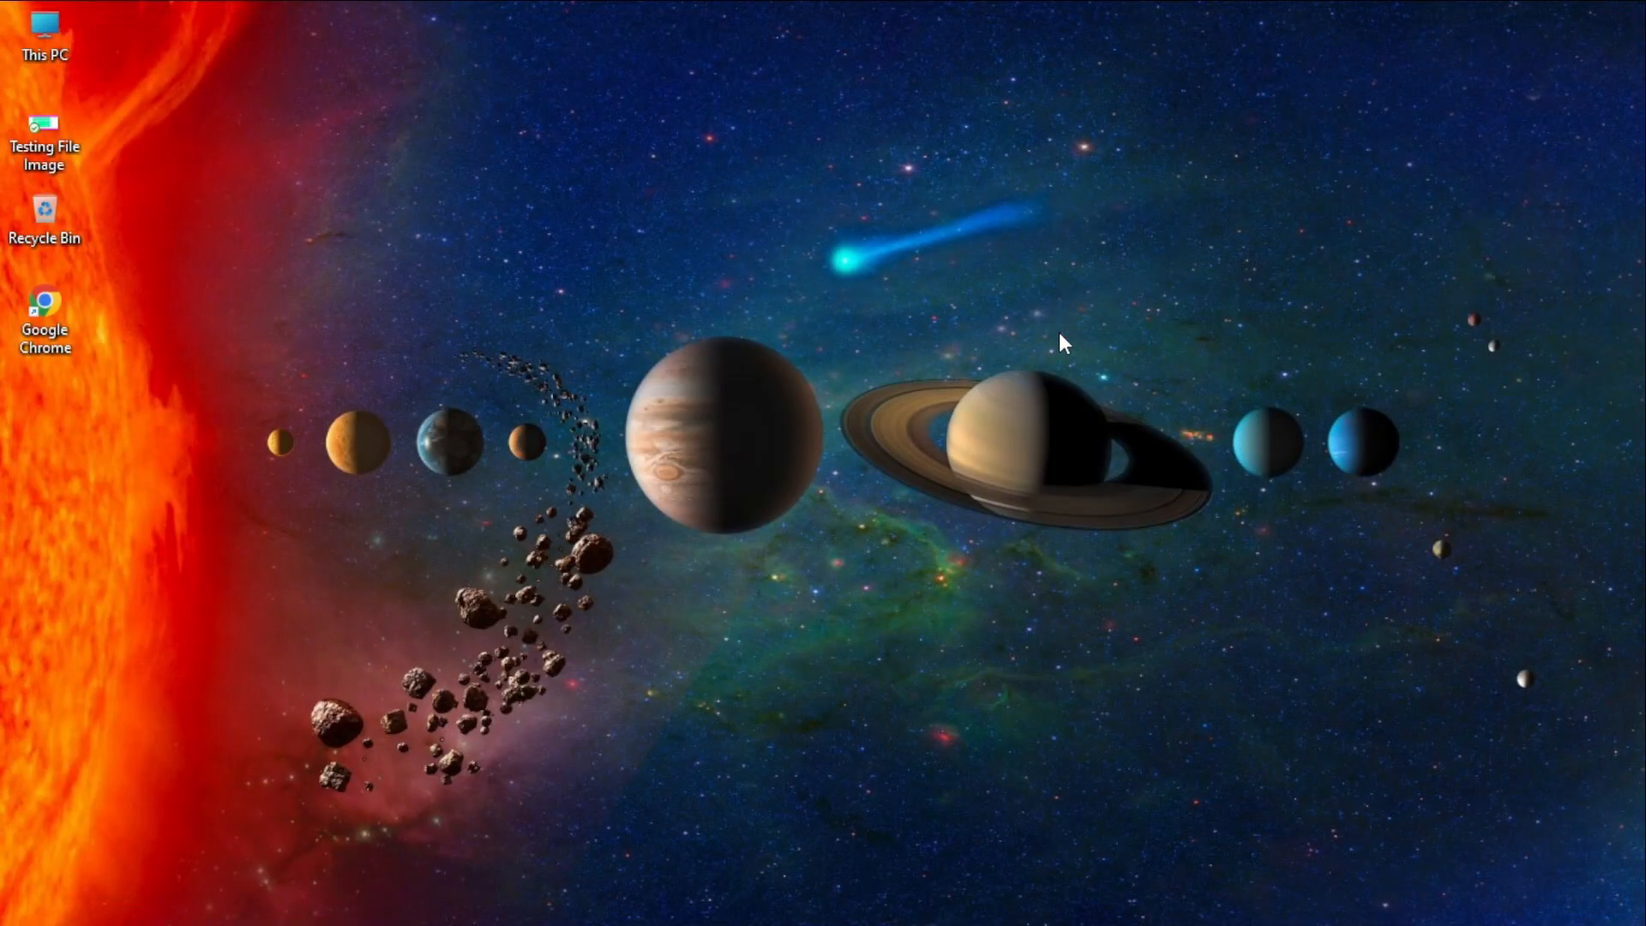
- Switch to Google Chrome and open the suggested YouTube channel's videos page in the empty tab
{"action": "mouse_move", "coordinate": [994, 897]}
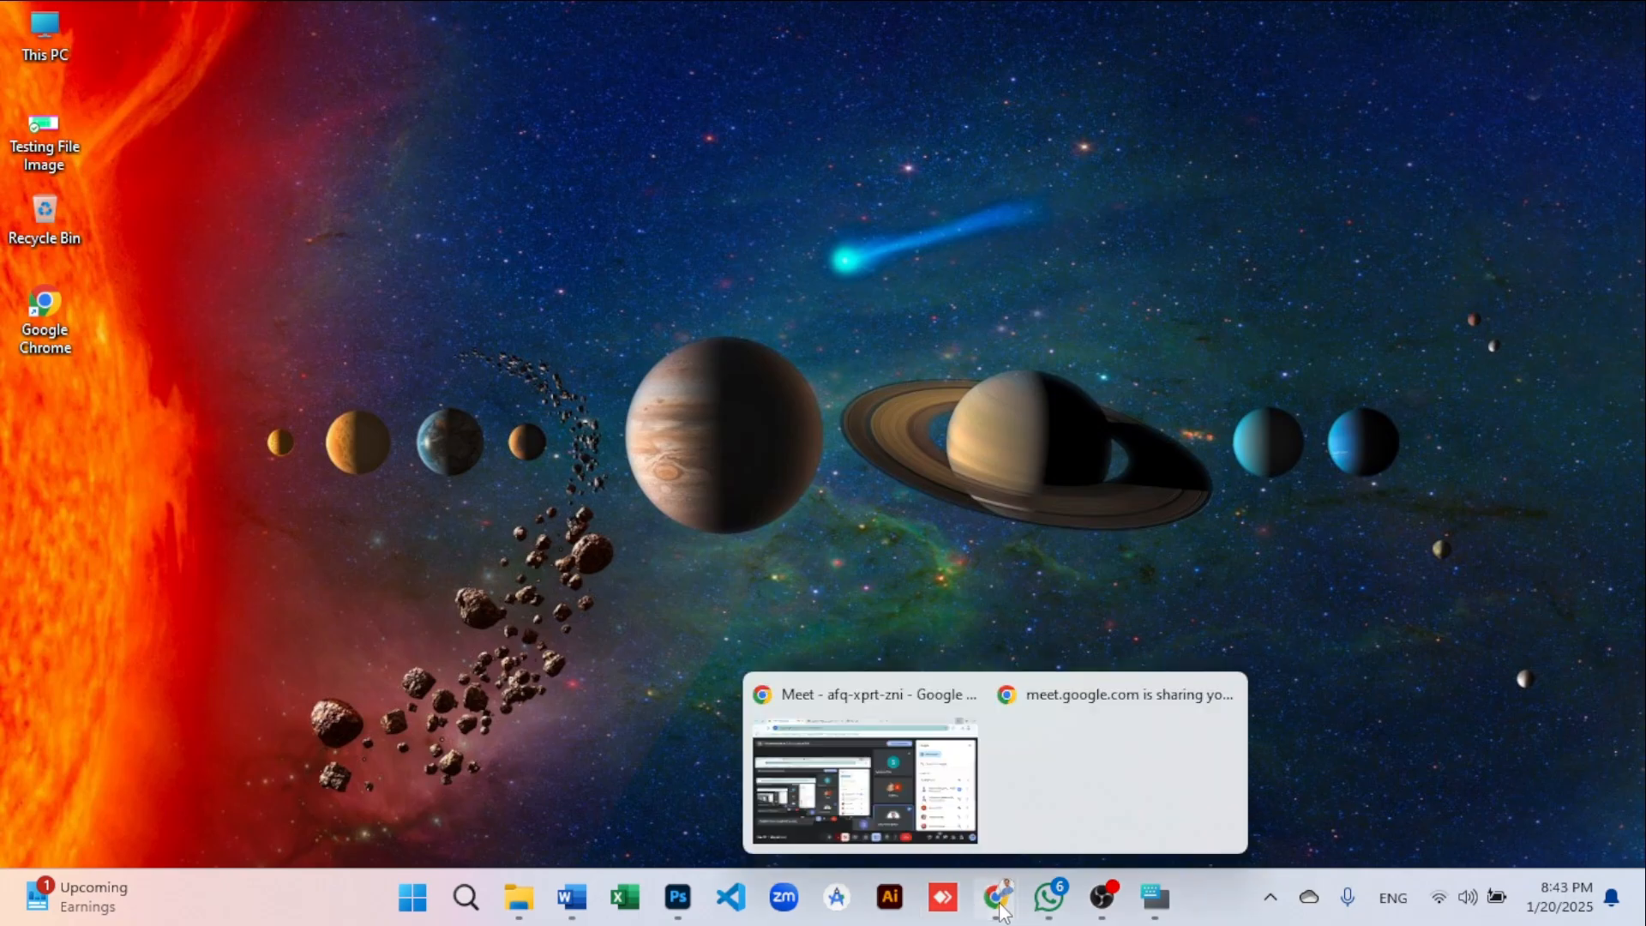
{"action": "left_click", "coordinate": [960, 821]}
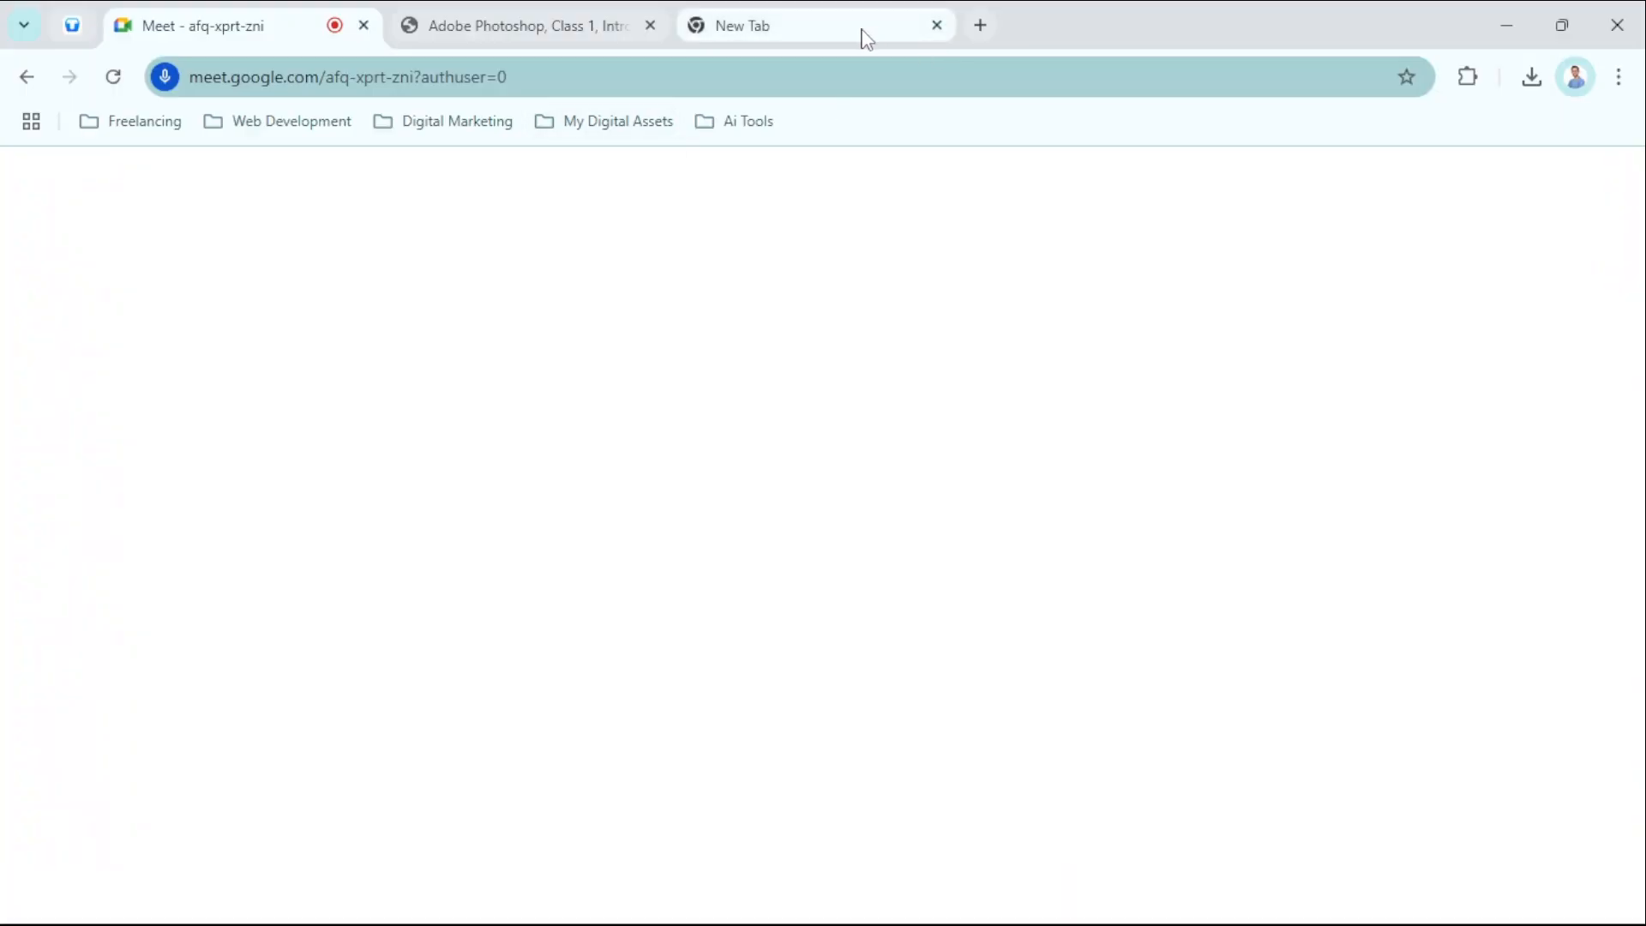
{"action": "left_click", "coordinate": [863, 37]}
{"action": "left_click", "coordinate": [730, 69]}
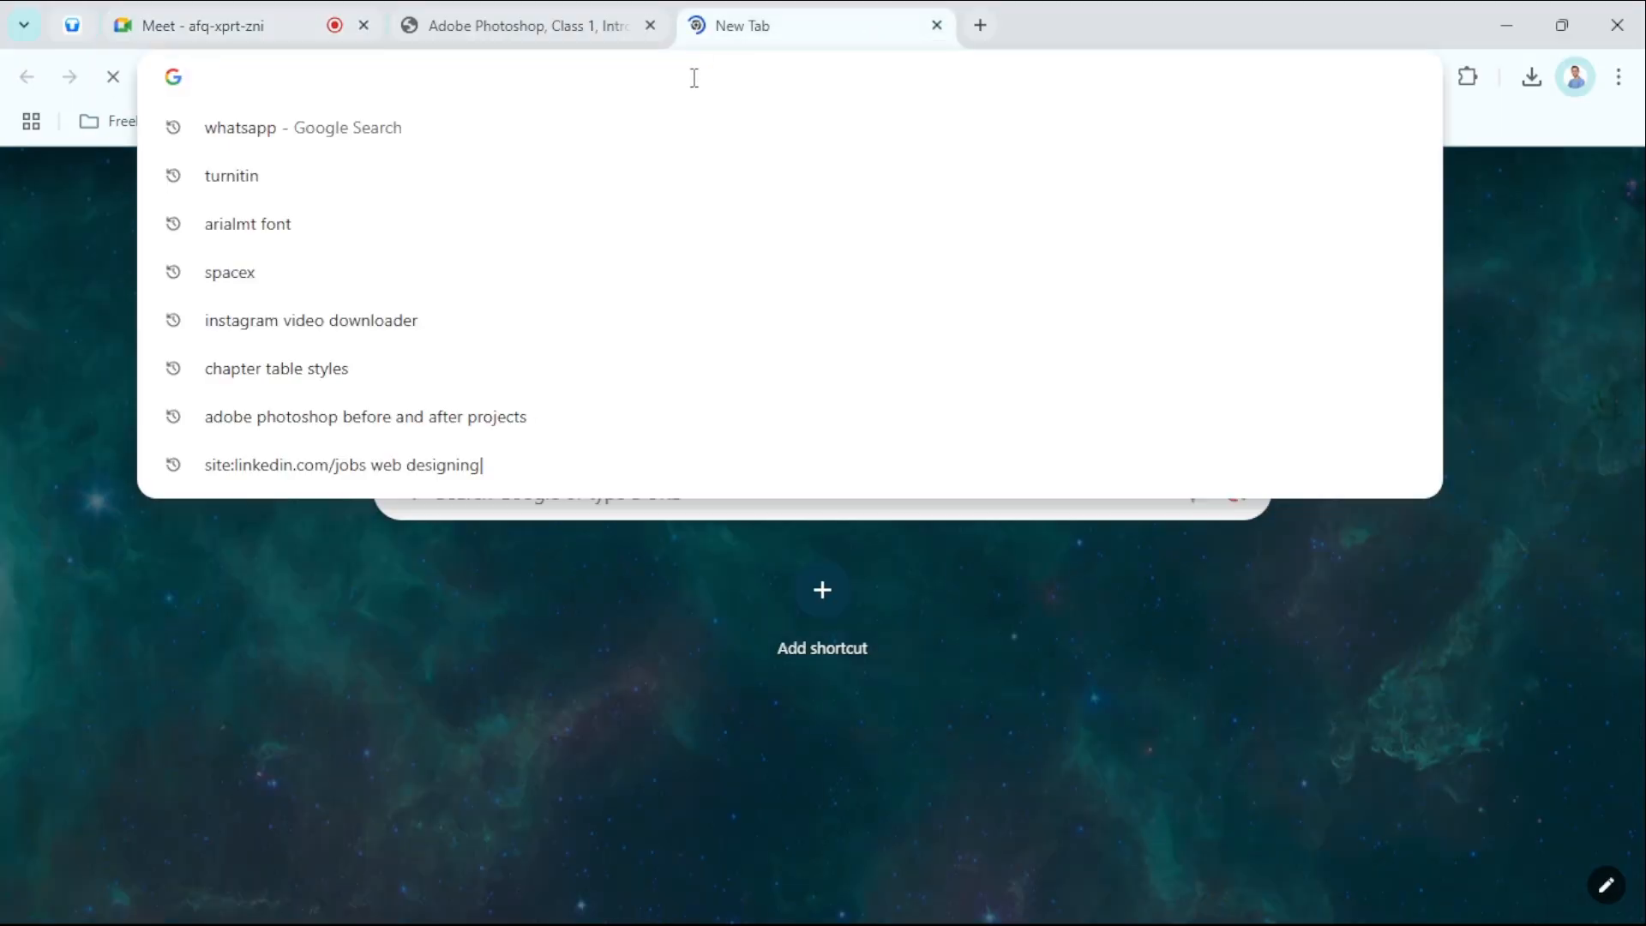
{"action": "type", "text": "y"}
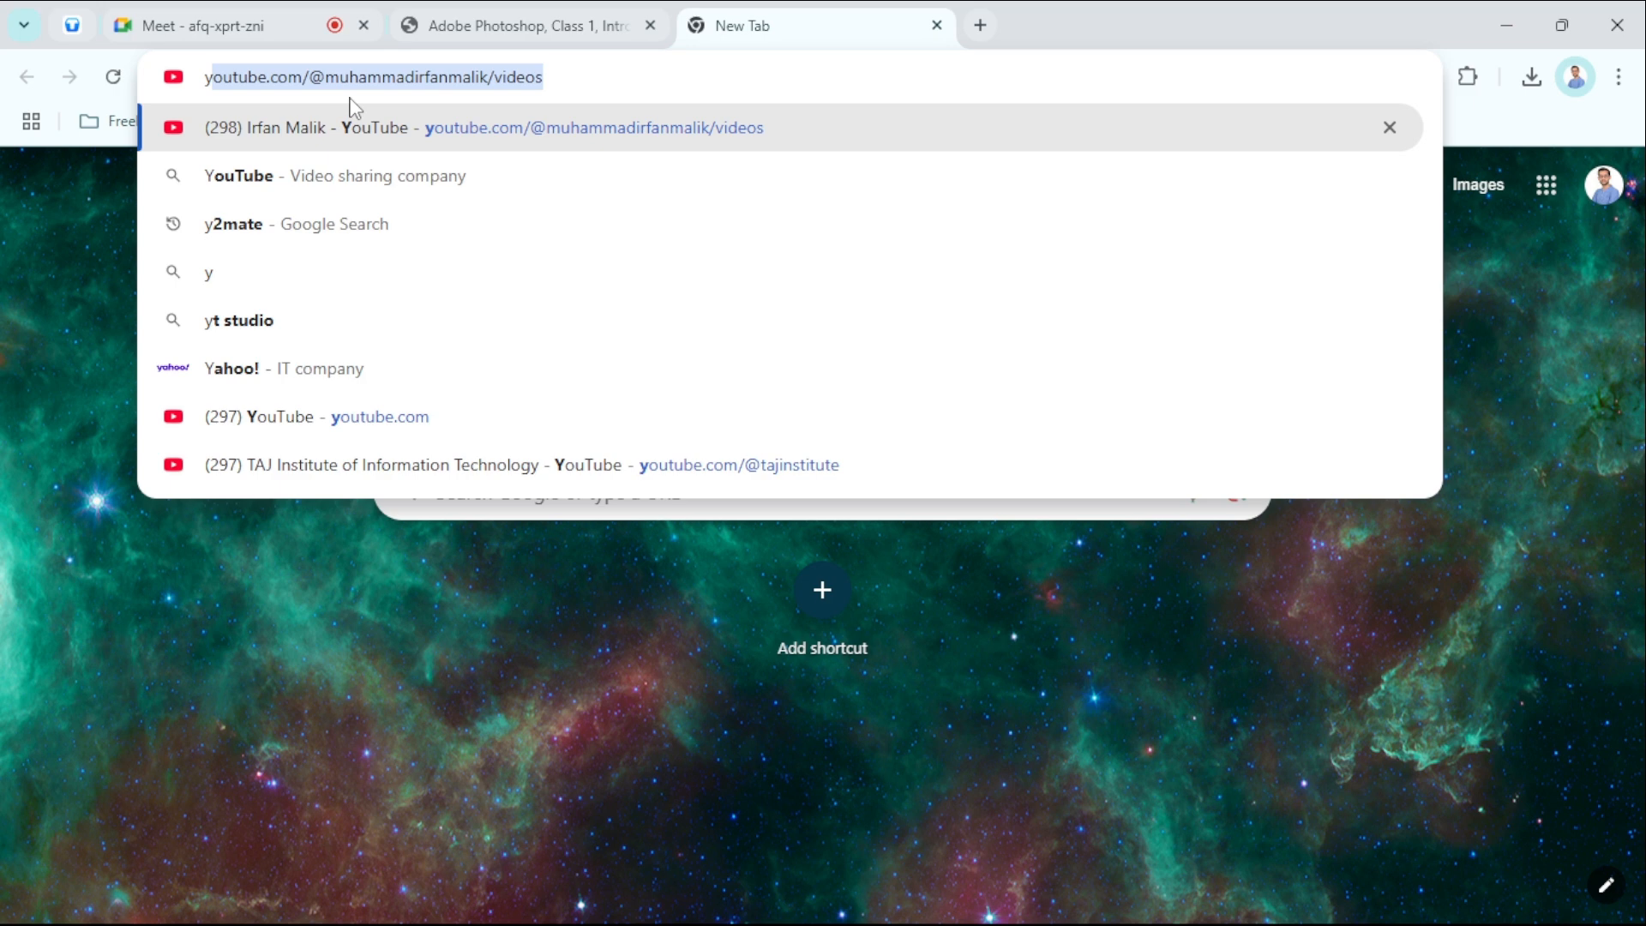
{"action": "key", "text": "Return"}
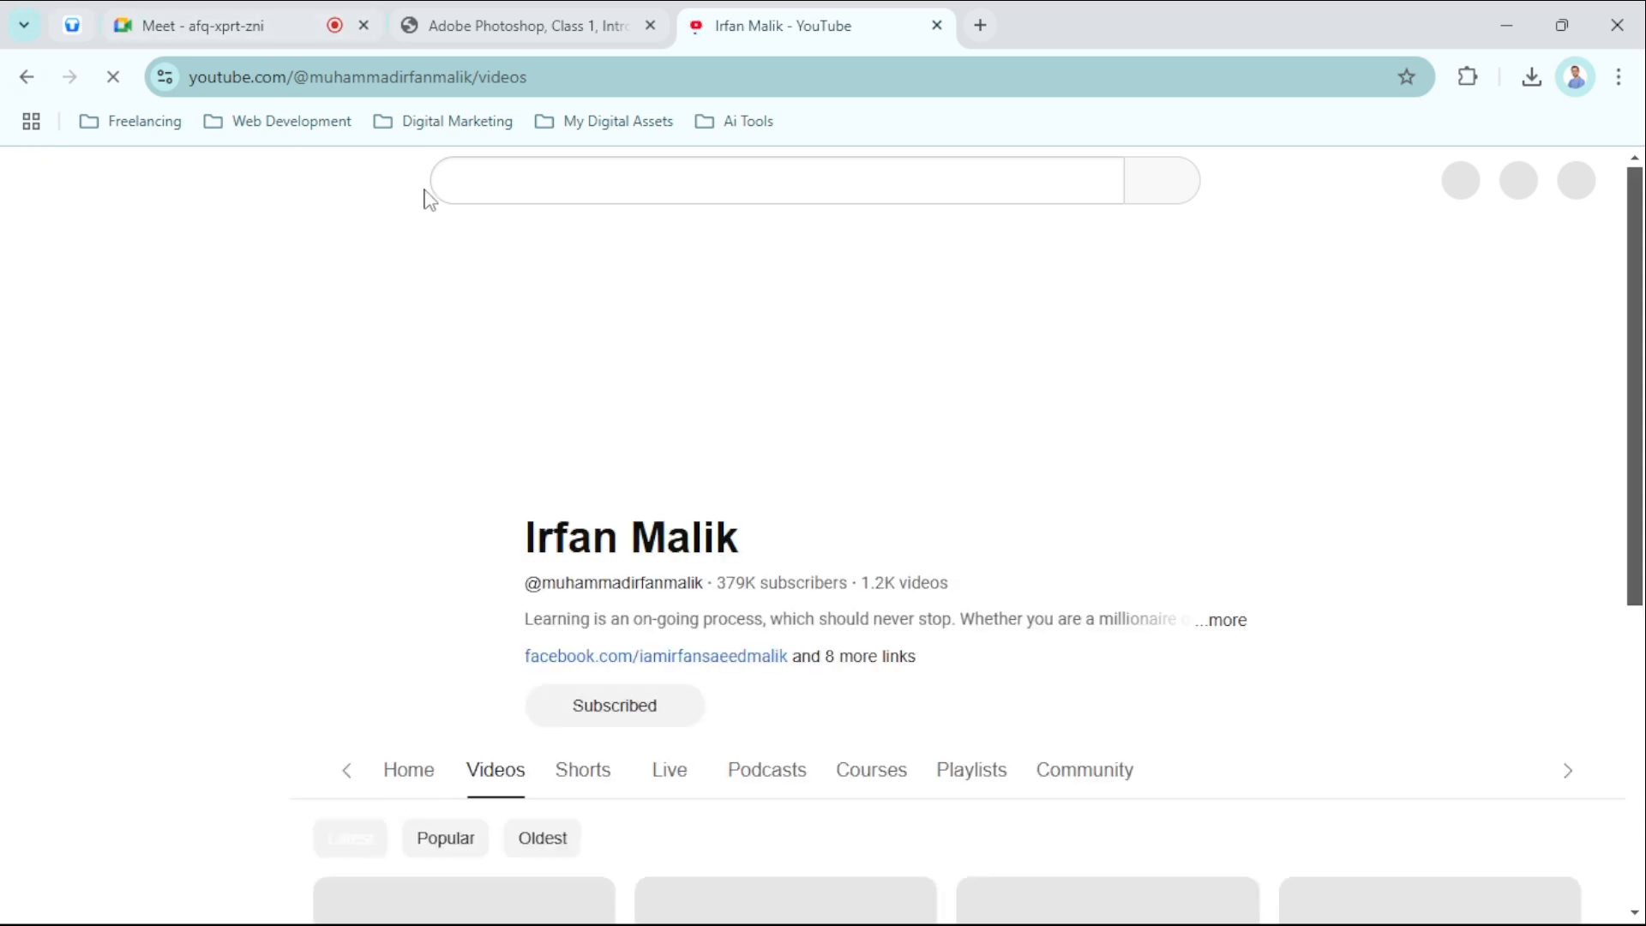
- Search YouTube for "artificial intelligence course" using the matching search suggestion
{"action": "left_click", "coordinate": [501, 182]}
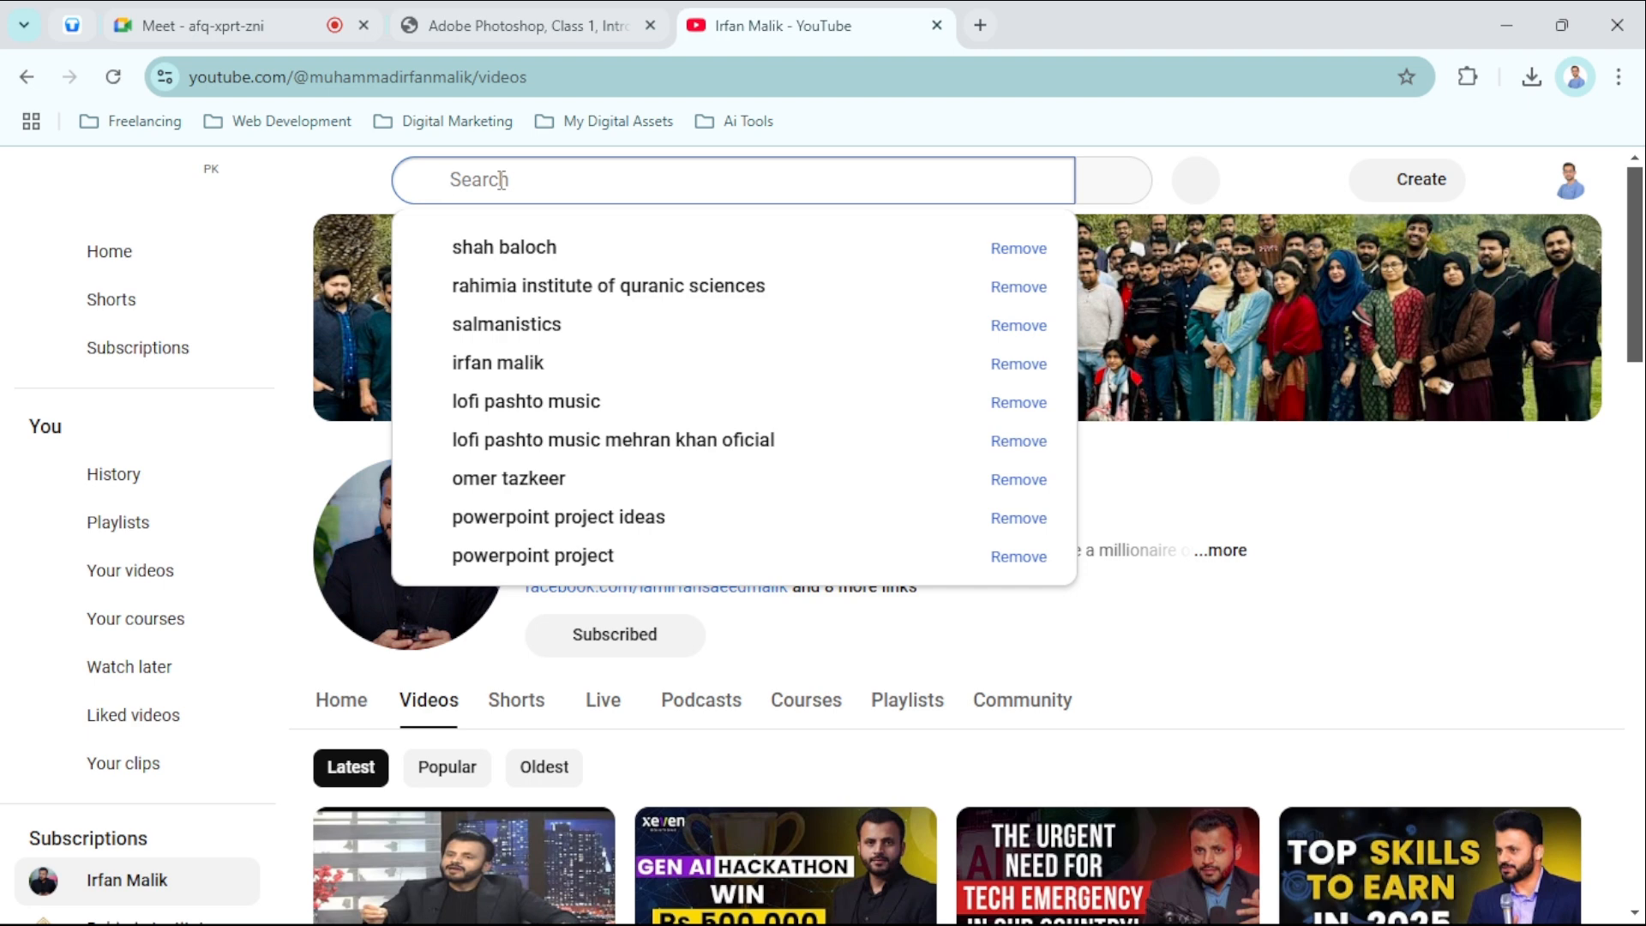
{"action": "type", "text": "artific"}
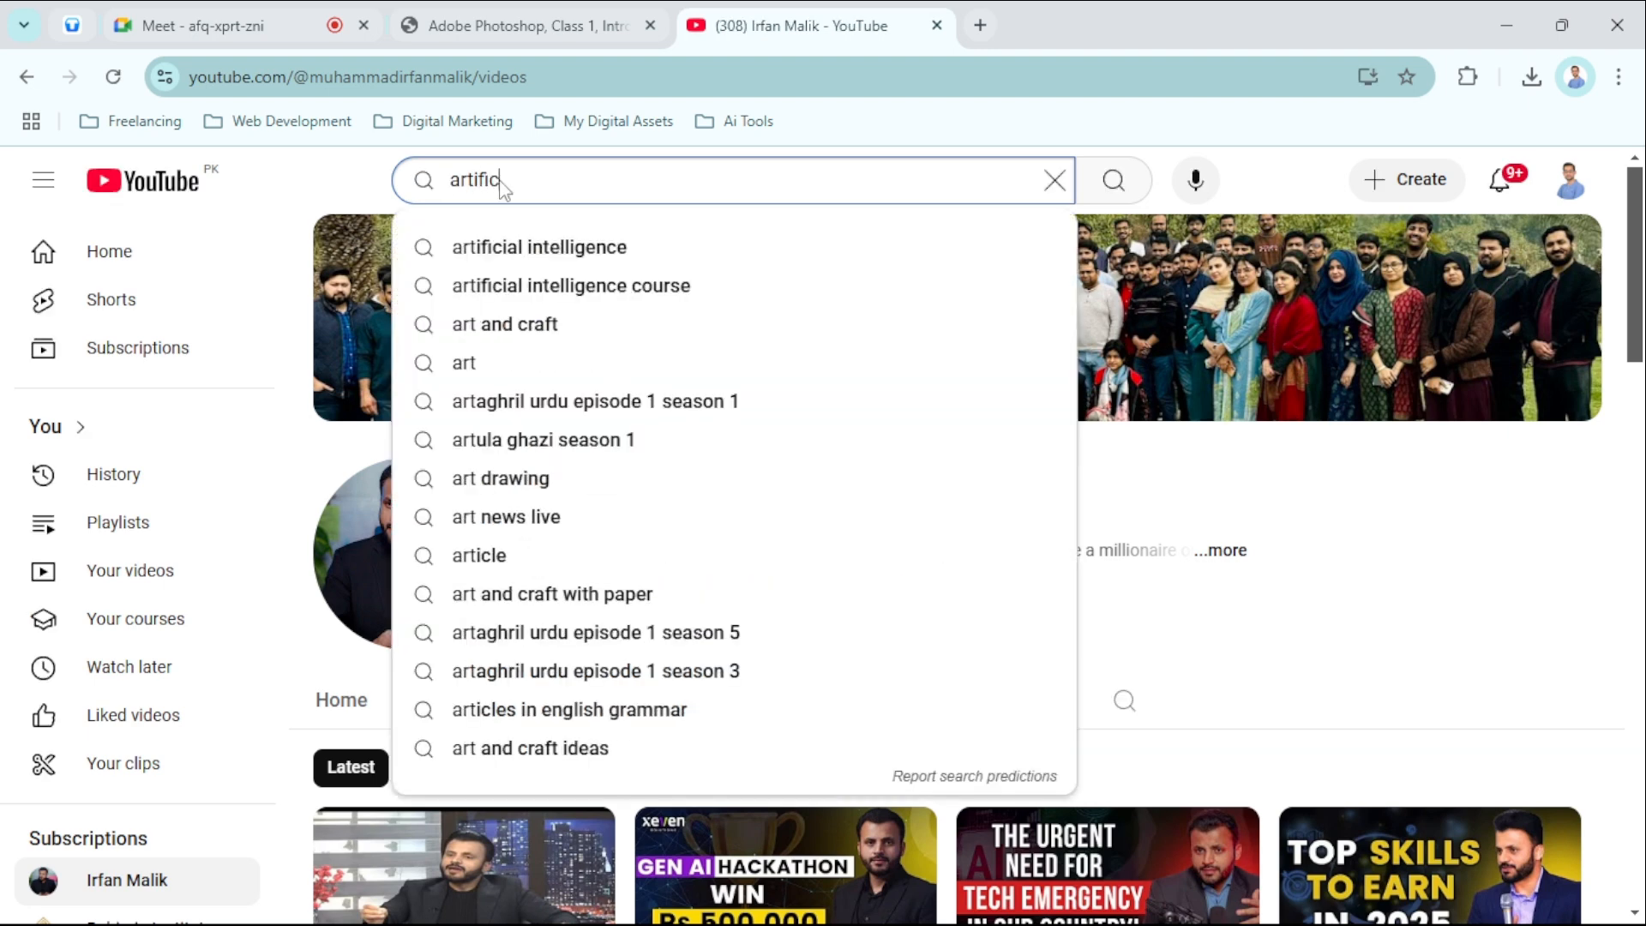
{"action": "type", "text": "ial"}
{"action": "key", "text": "Down"}
{"action": "key", "text": "Down"}
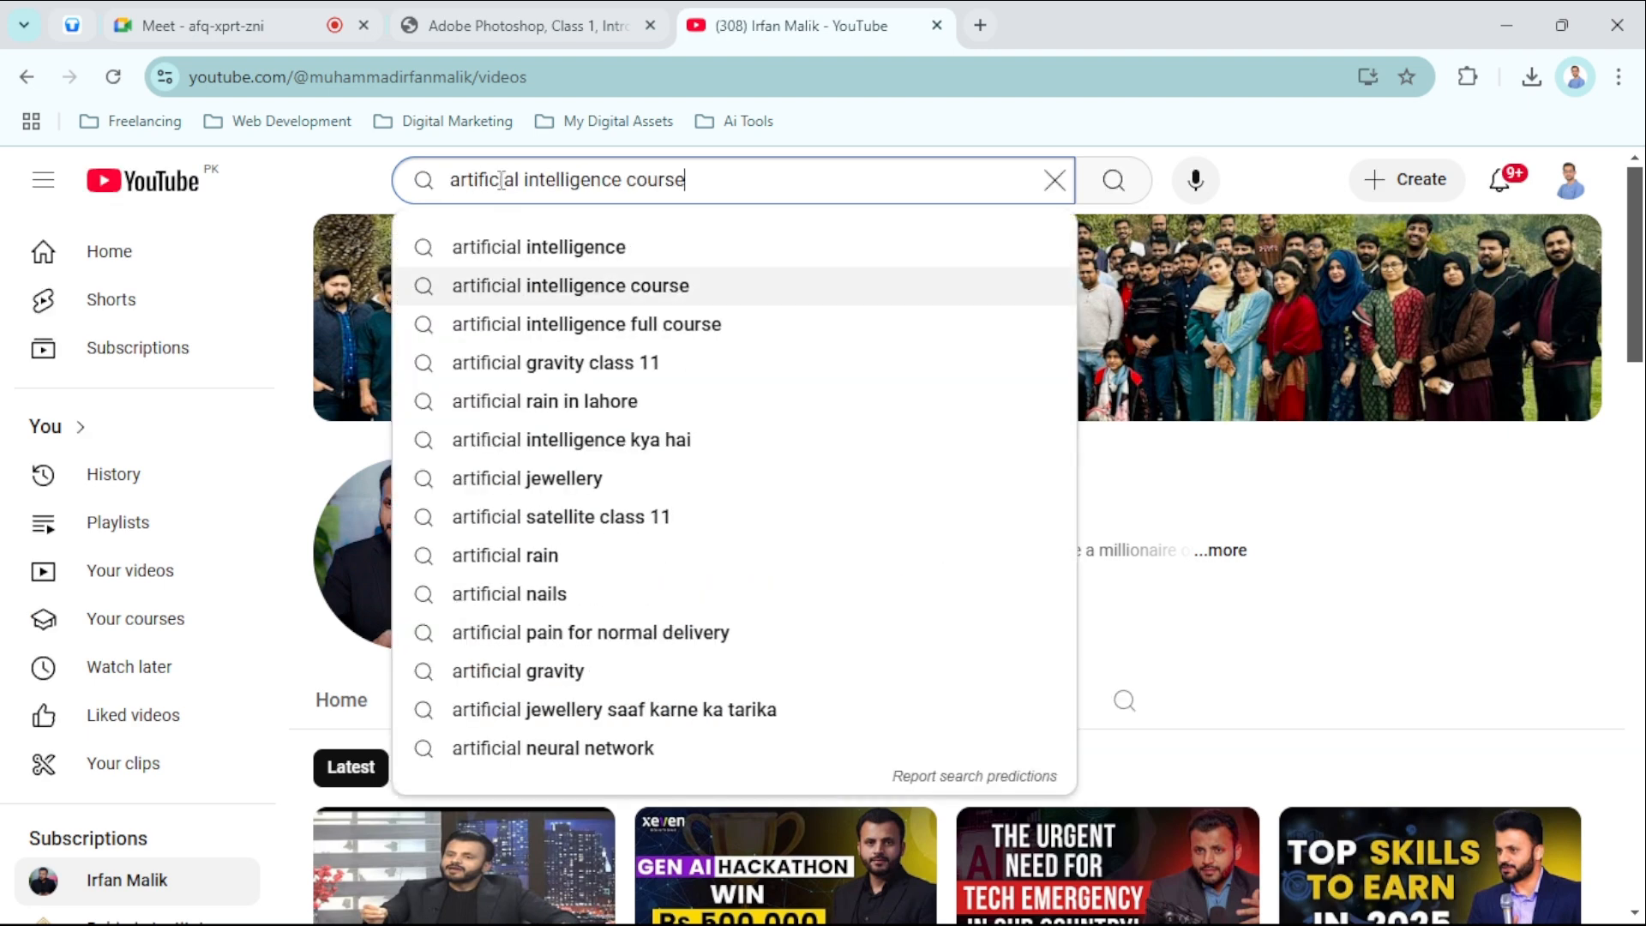
{"action": "key", "text": "Return"}
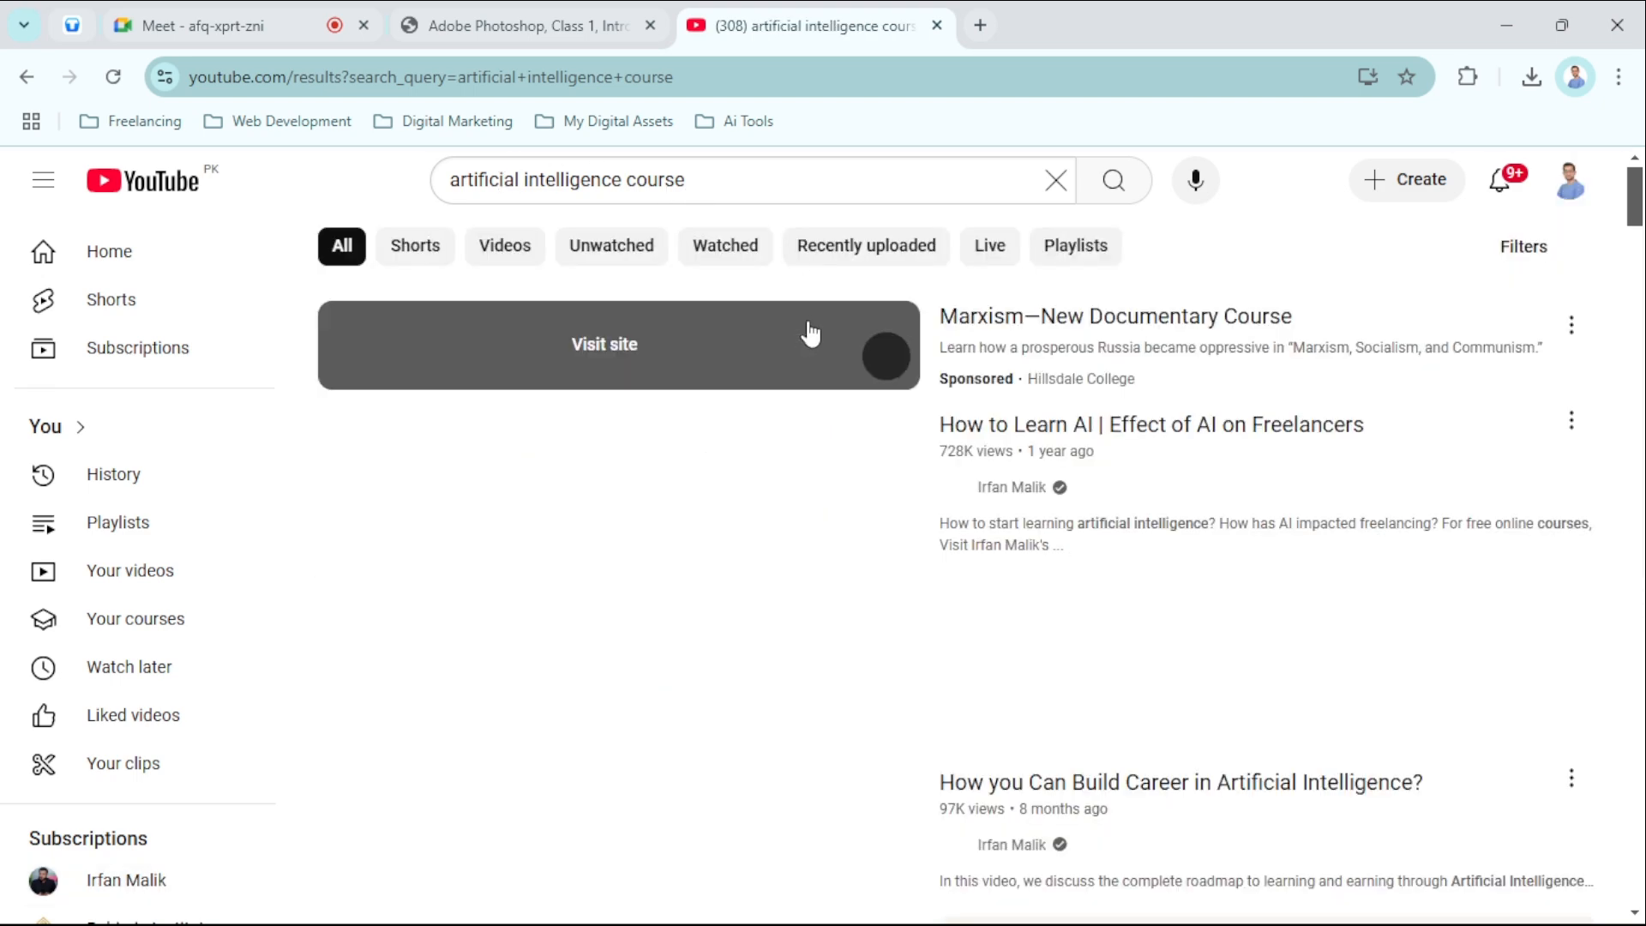
- Examine the thumbnail designs of the artificial intelligence course videos throughout the search results
{"action": "scroll", "coordinate": [1172, 402], "scroll_direction": "down", "scroll_amount": 15}
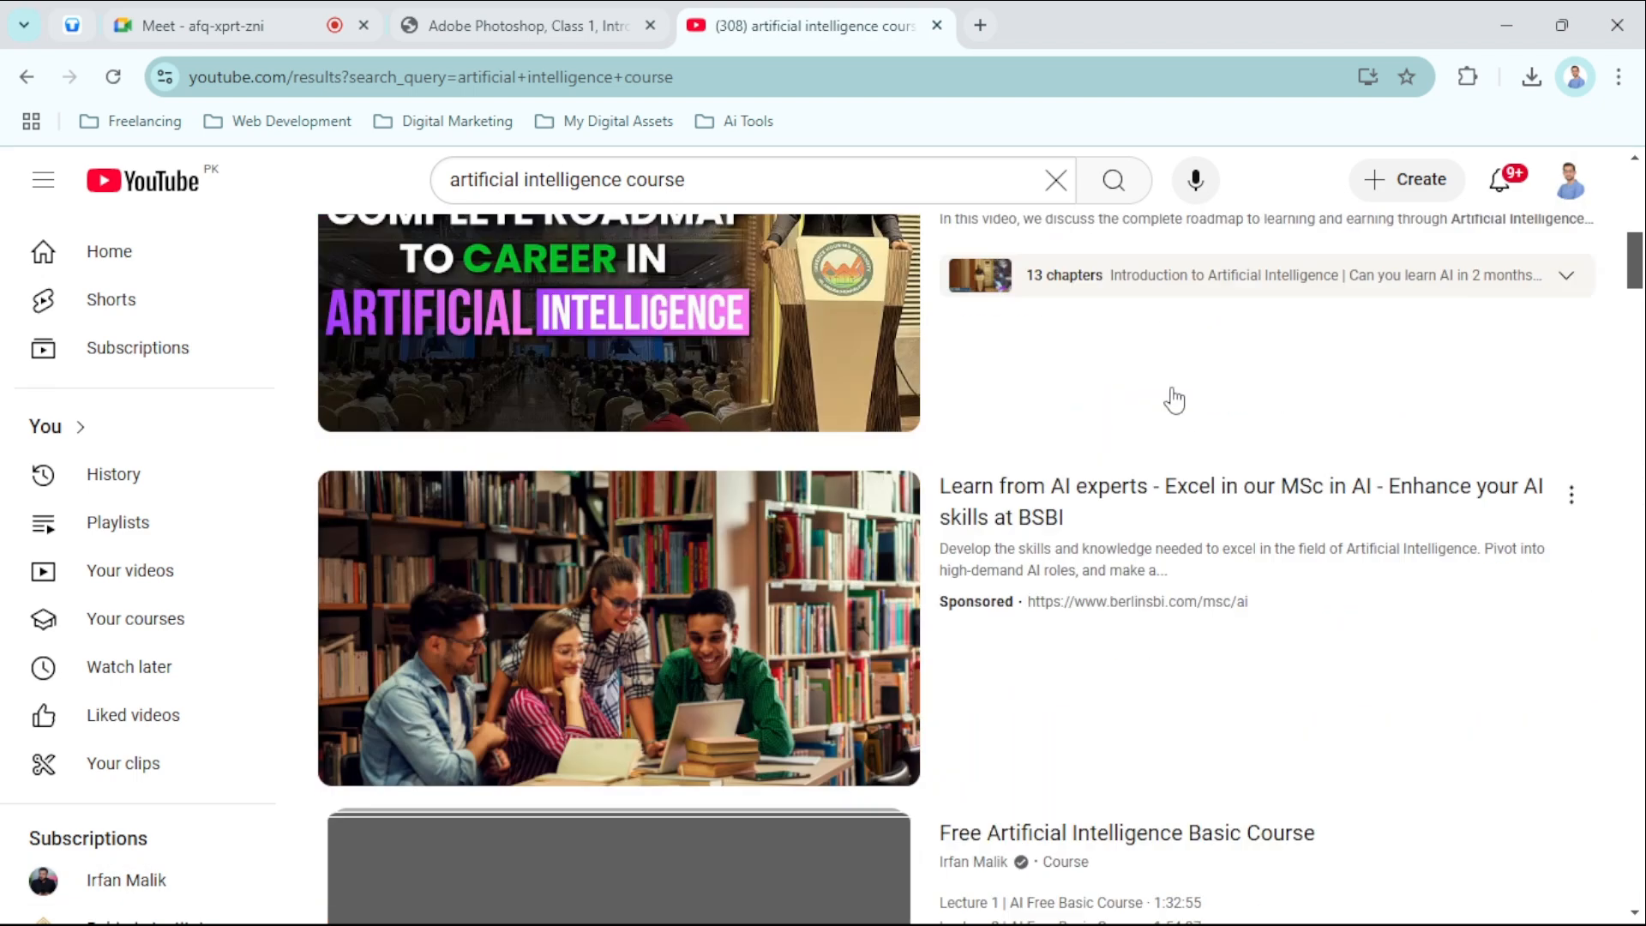
{"action": "scroll", "coordinate": [1174, 396], "scroll_direction": "down", "scroll_amount": 12}
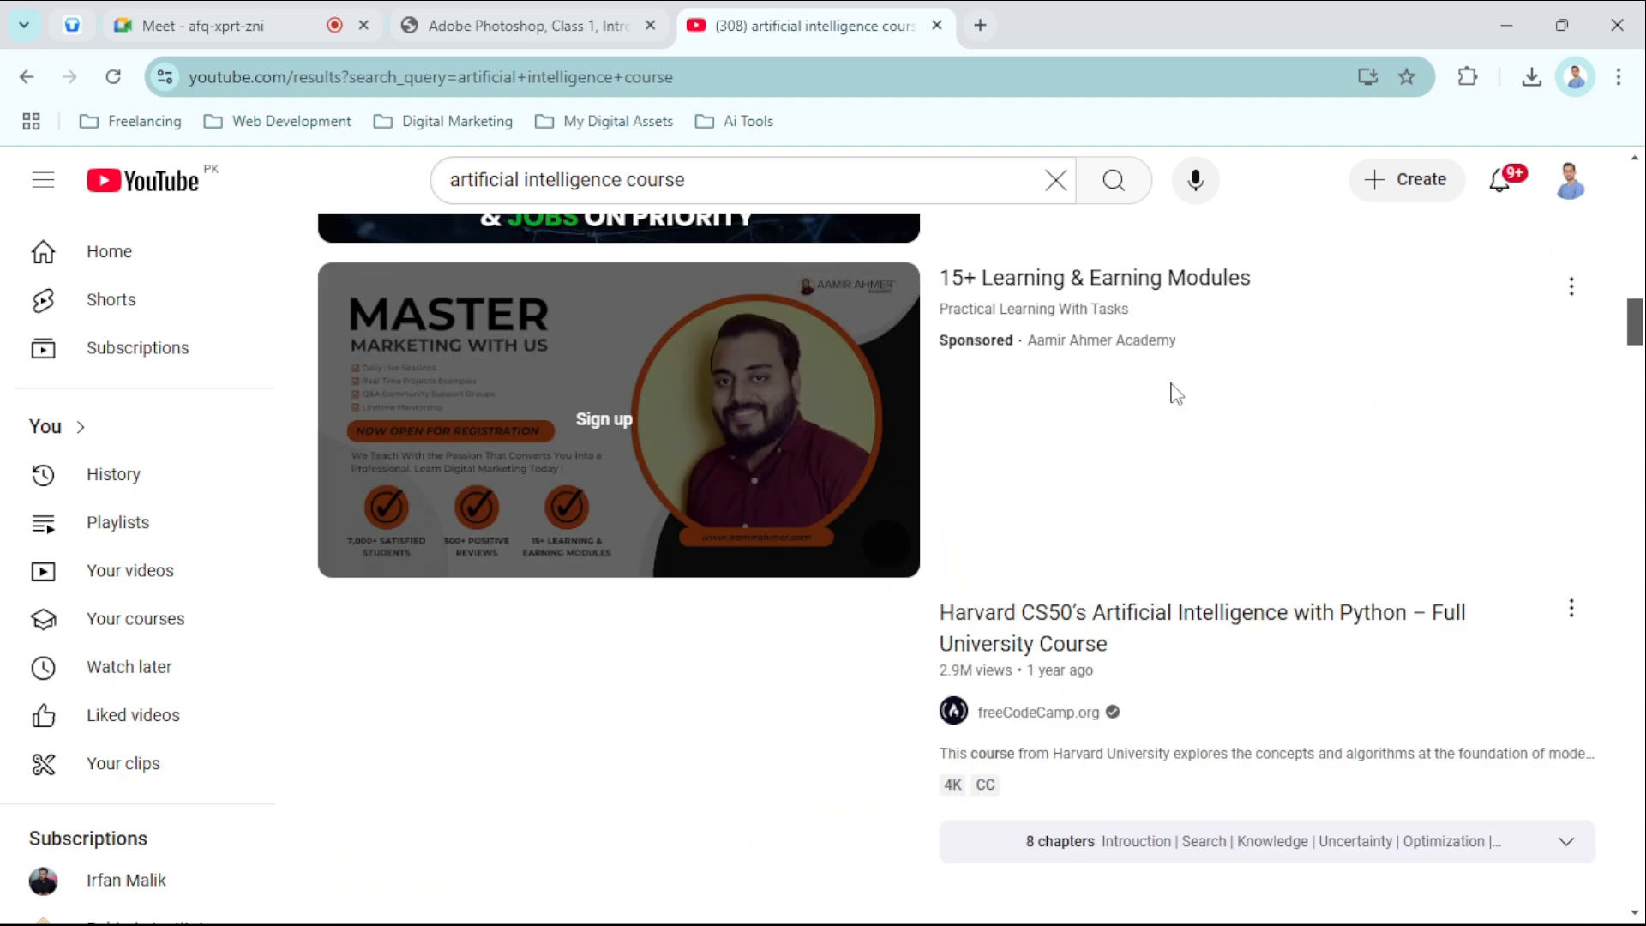
{"action": "scroll", "coordinate": [1174, 396], "scroll_direction": "down", "scroll_amount": 12}
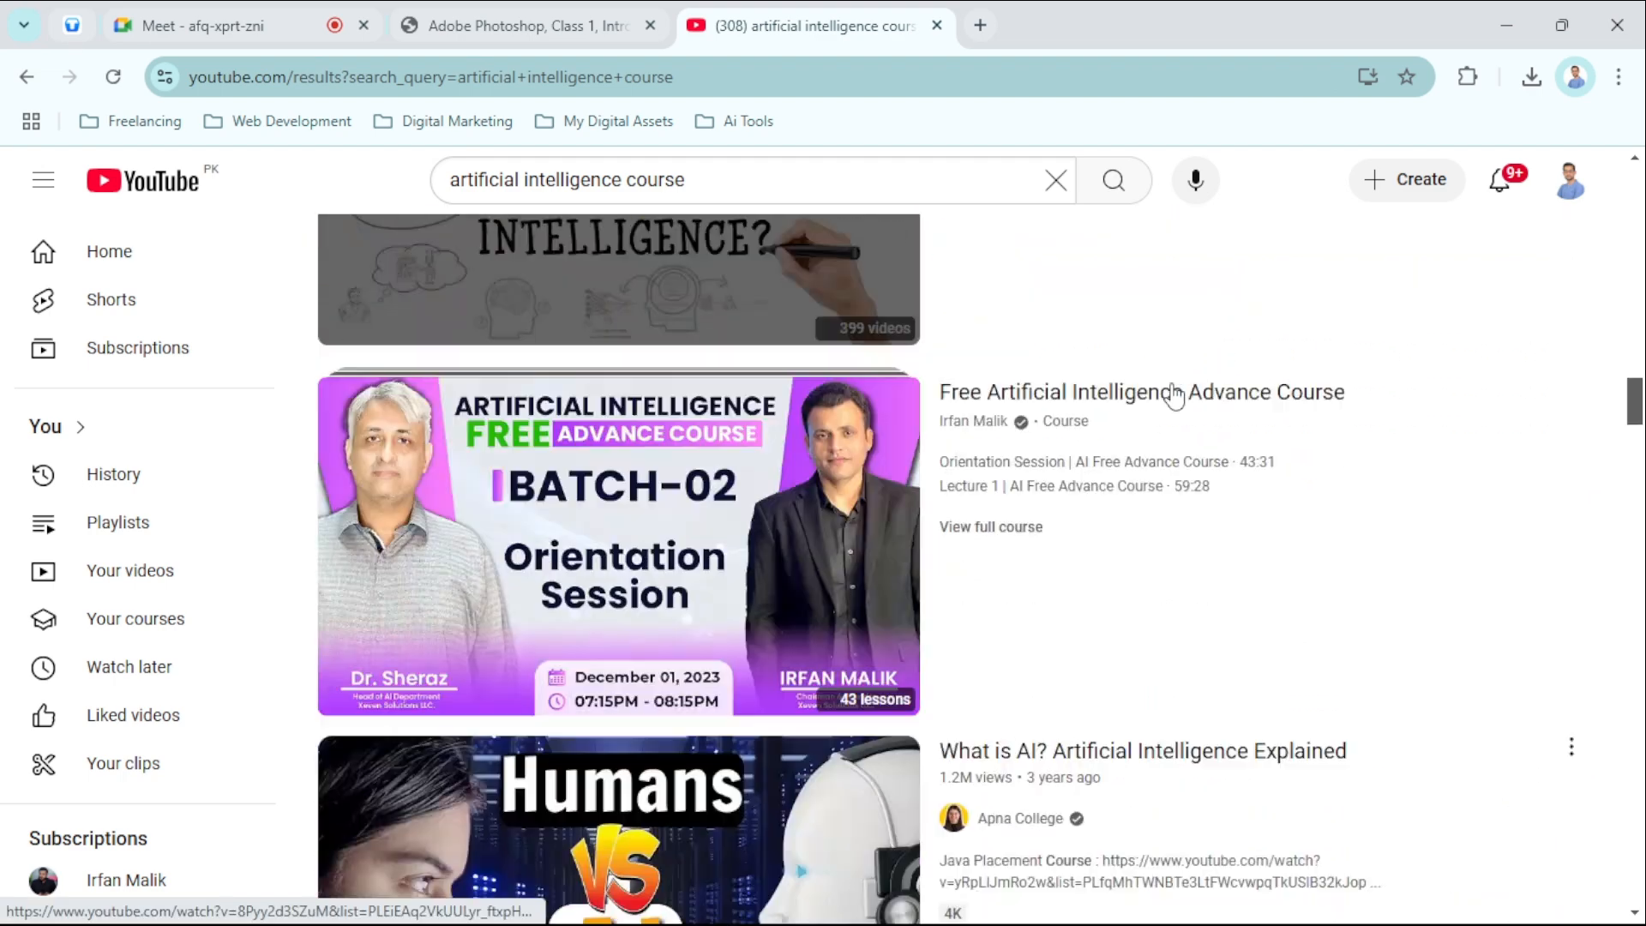
{"action": "scroll", "coordinate": [1176, 395], "scroll_direction": "up", "scroll_amount": 1}
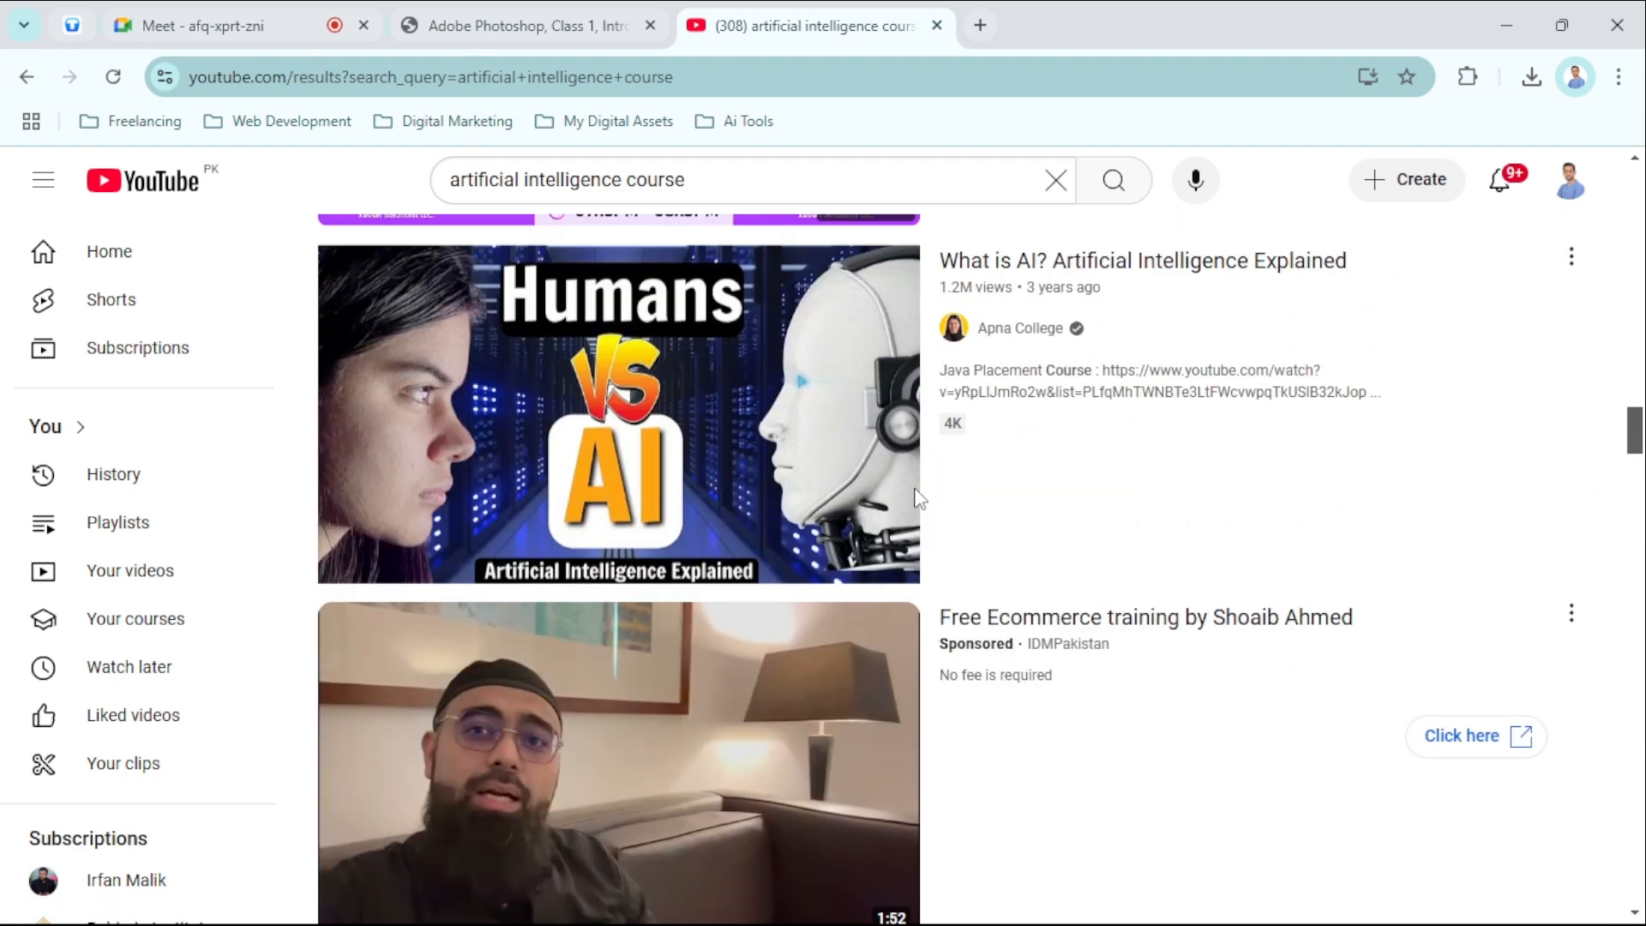
{"action": "mouse_move", "coordinate": [569, 543]}
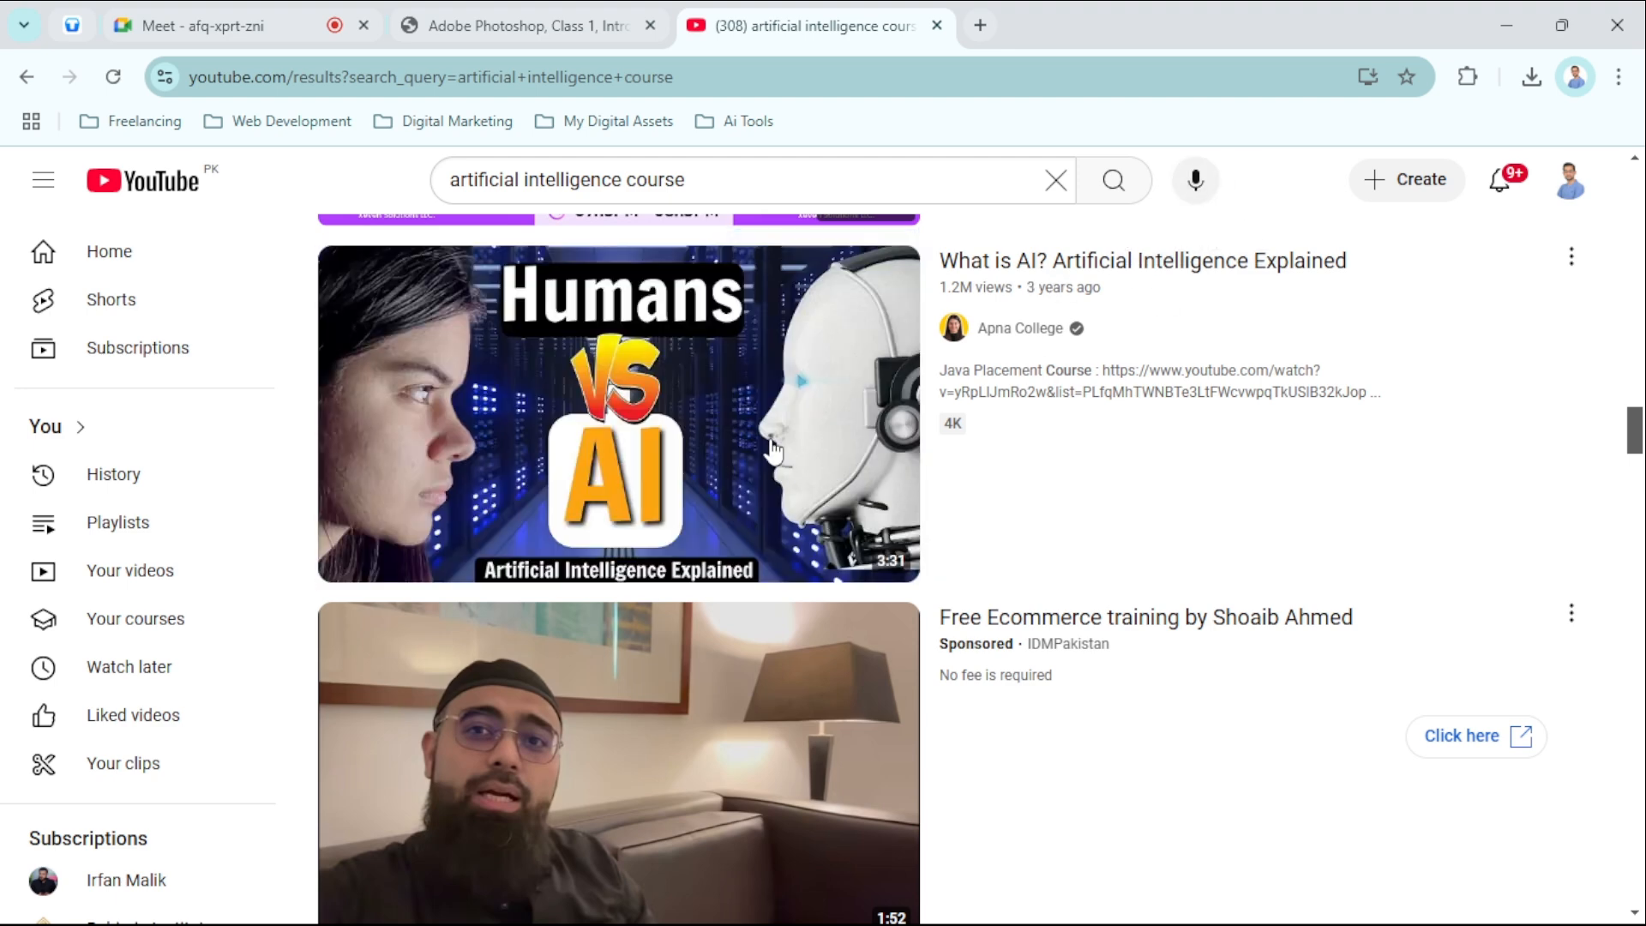
{"action": "scroll", "coordinate": [1209, 262], "scroll_direction": "down", "scroll_amount": 8}
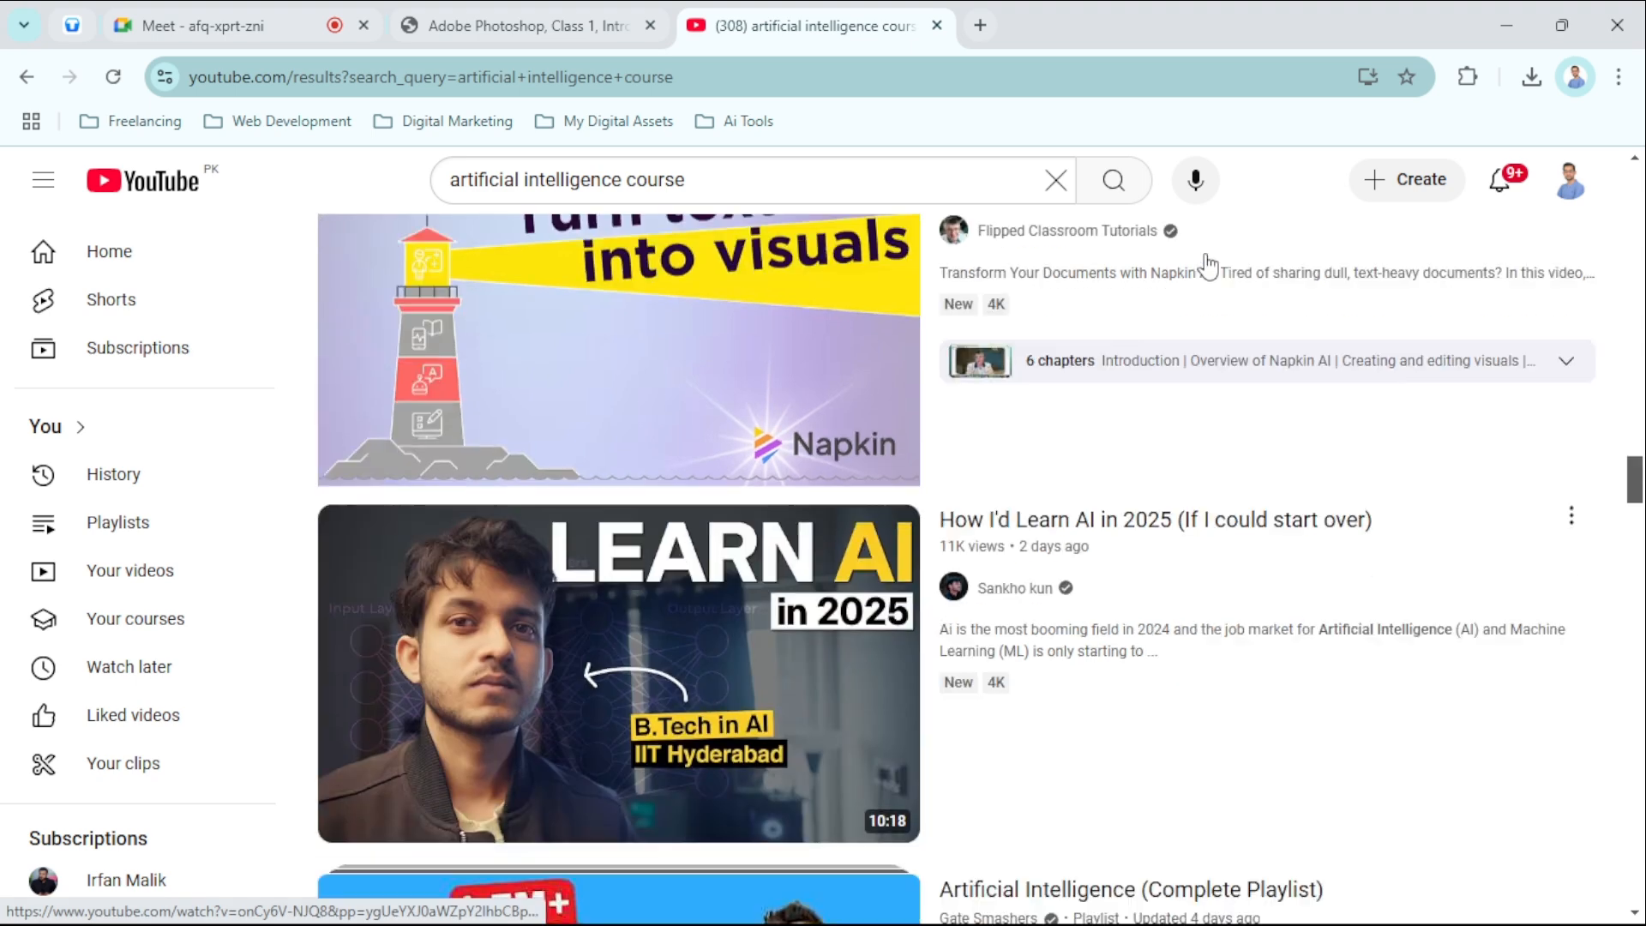
{"action": "scroll", "coordinate": [1209, 261], "scroll_direction": "down", "scroll_amount": 2}
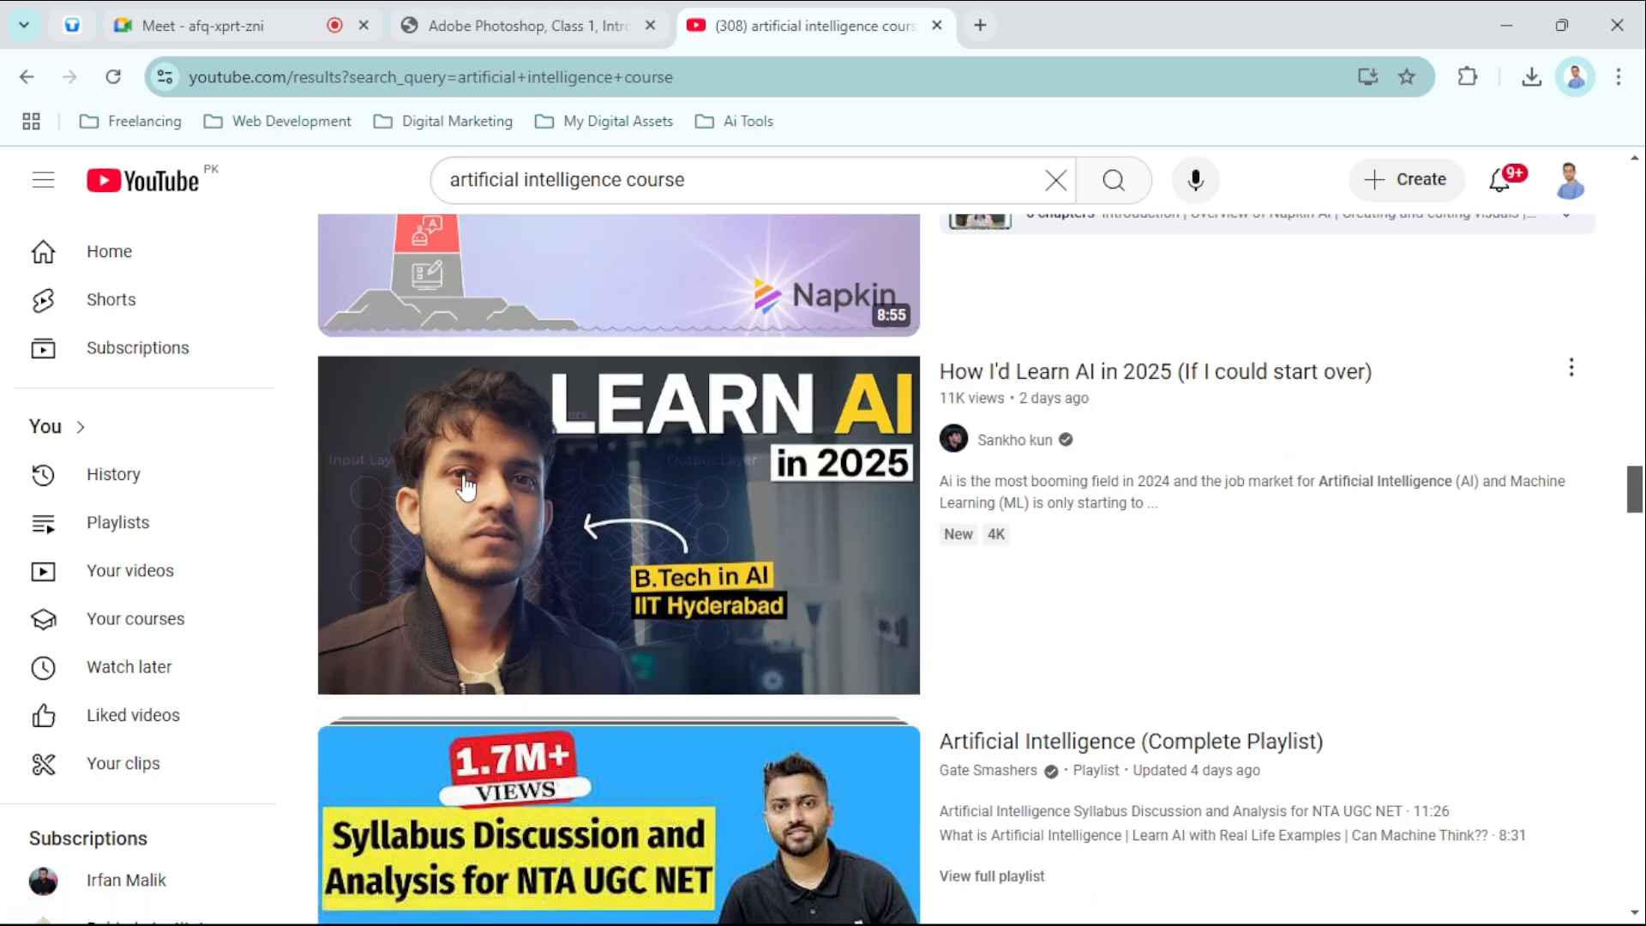
{"action": "scroll", "coordinate": [1183, 434], "scroll_direction": "down", "scroll_amount": 9}
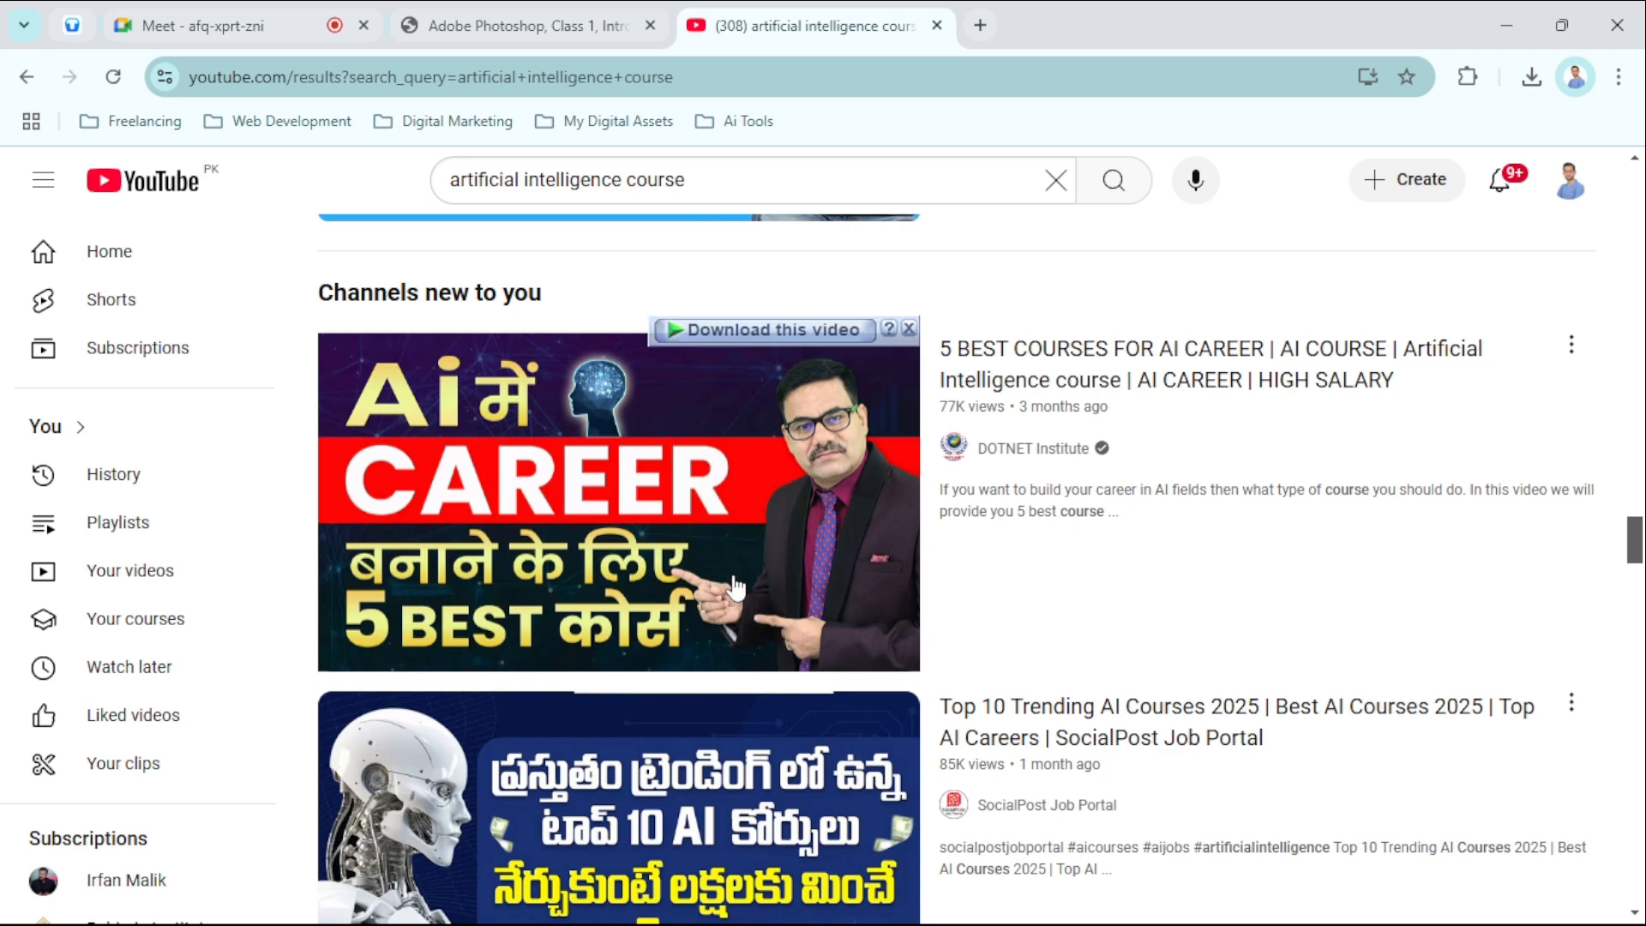
{"action": "scroll", "coordinate": [979, 480], "scroll_direction": "down", "scroll_amount": 5}
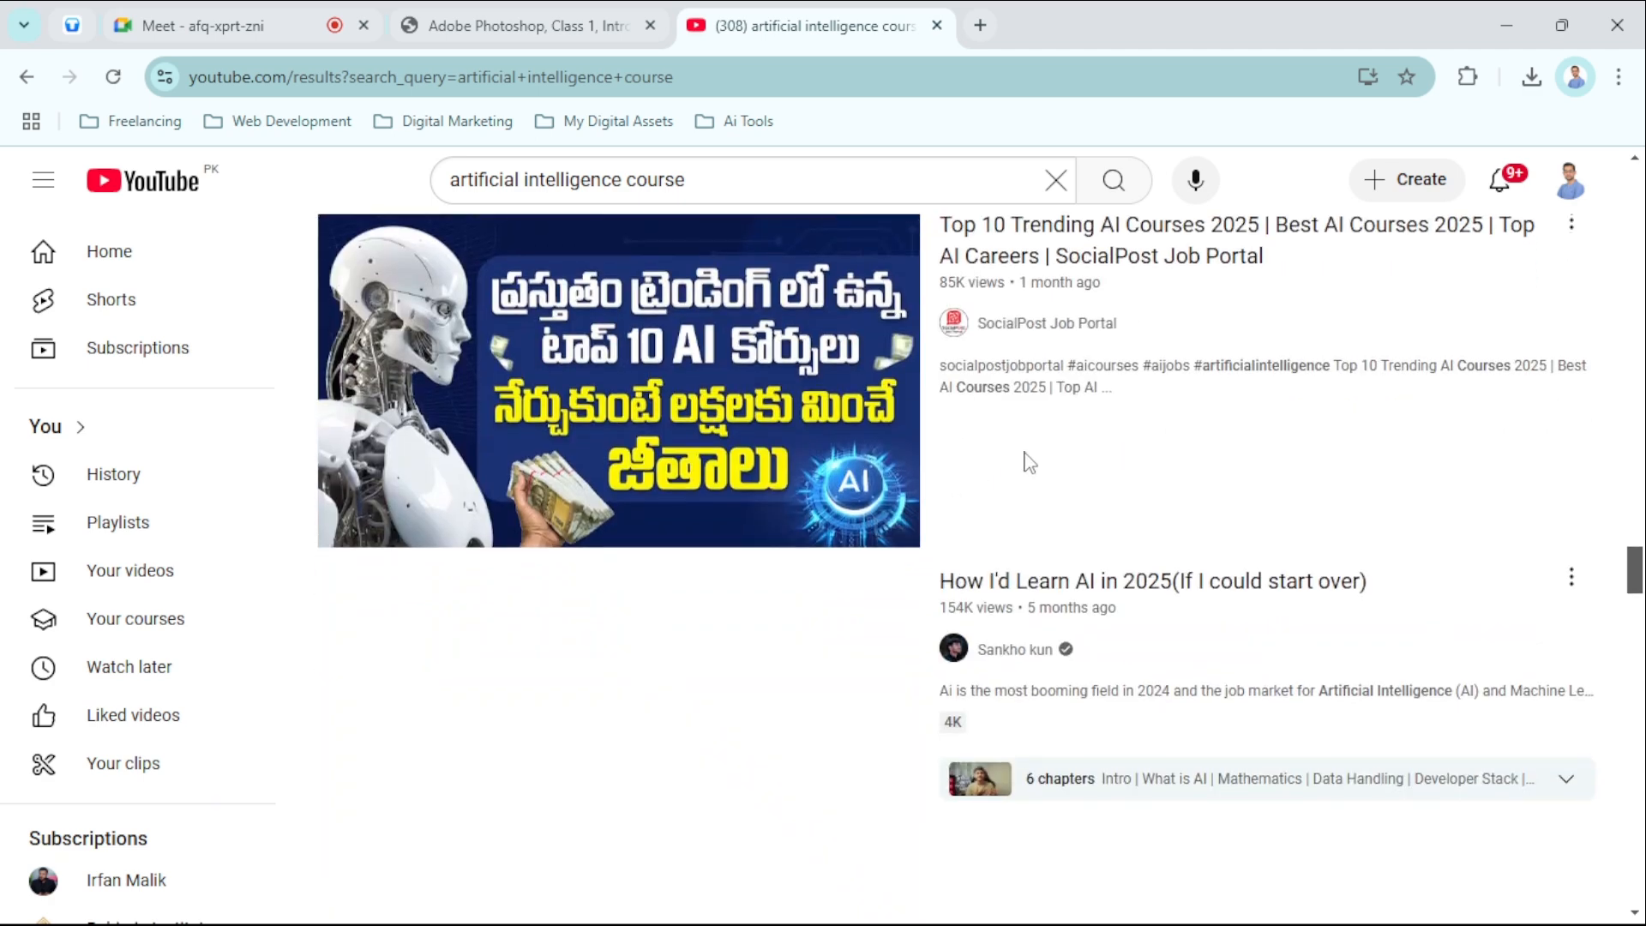
{"action": "scroll", "coordinate": [1046, 445], "scroll_direction": "down", "scroll_amount": 3}
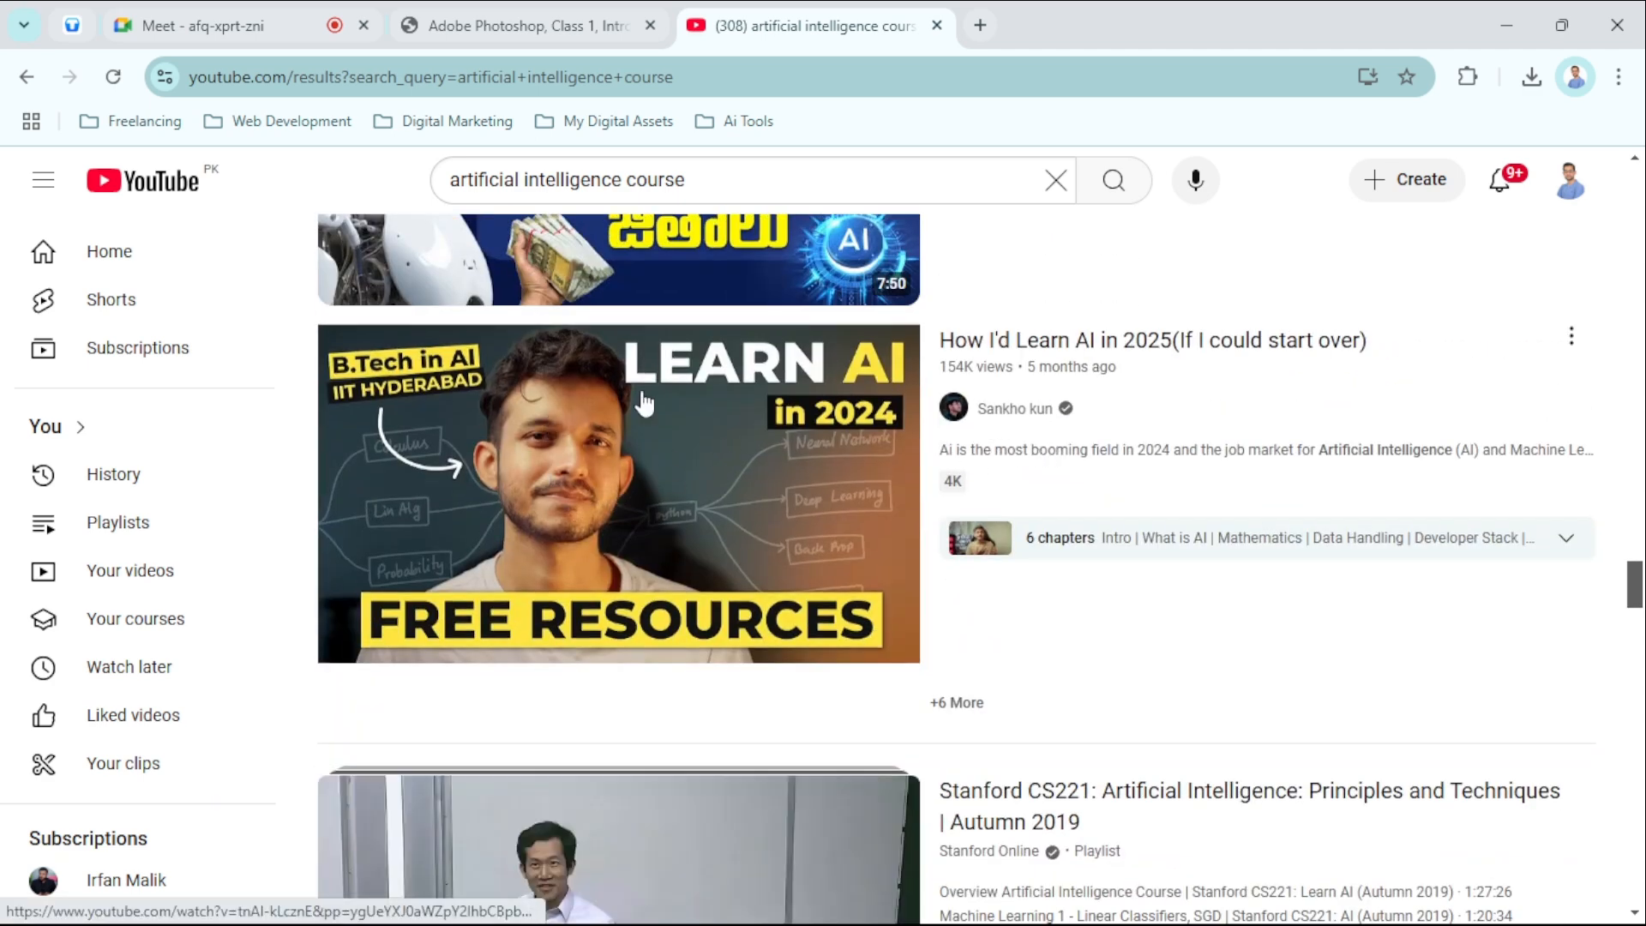
{"action": "scroll", "coordinate": [648, 409], "scroll_direction": "down", "scroll_amount": 8}
{"action": "scroll", "coordinate": [948, 410], "scroll_direction": "down", "scroll_amount": 5}
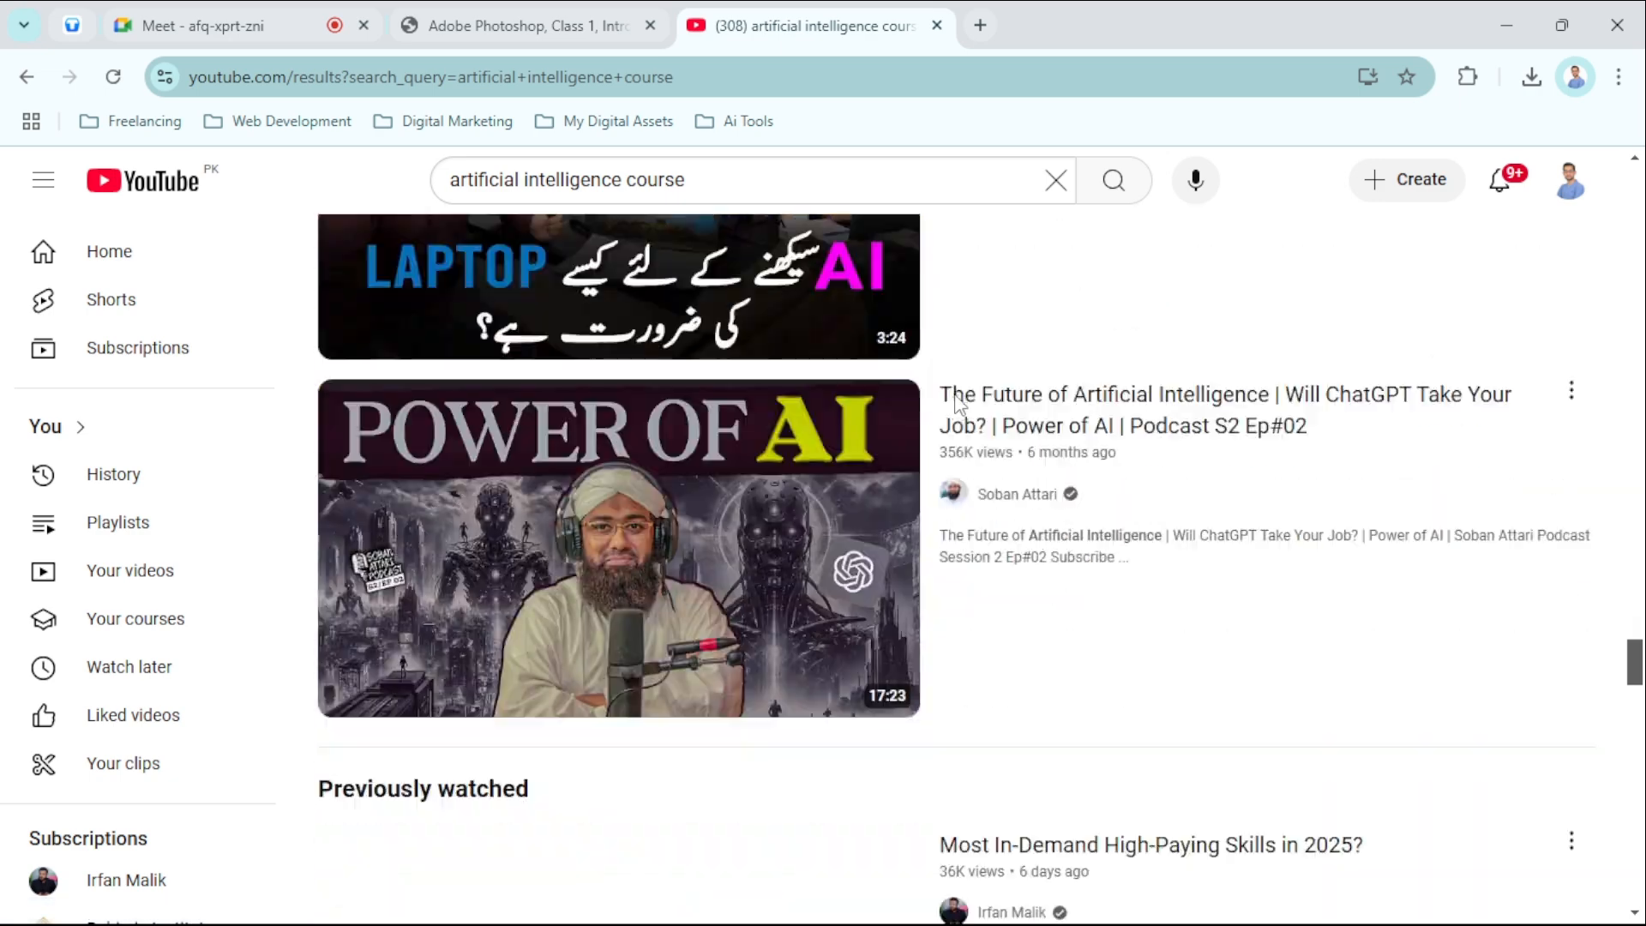
{"action": "scroll", "coordinate": [1009, 410], "scroll_direction": "down", "scroll_amount": 5}
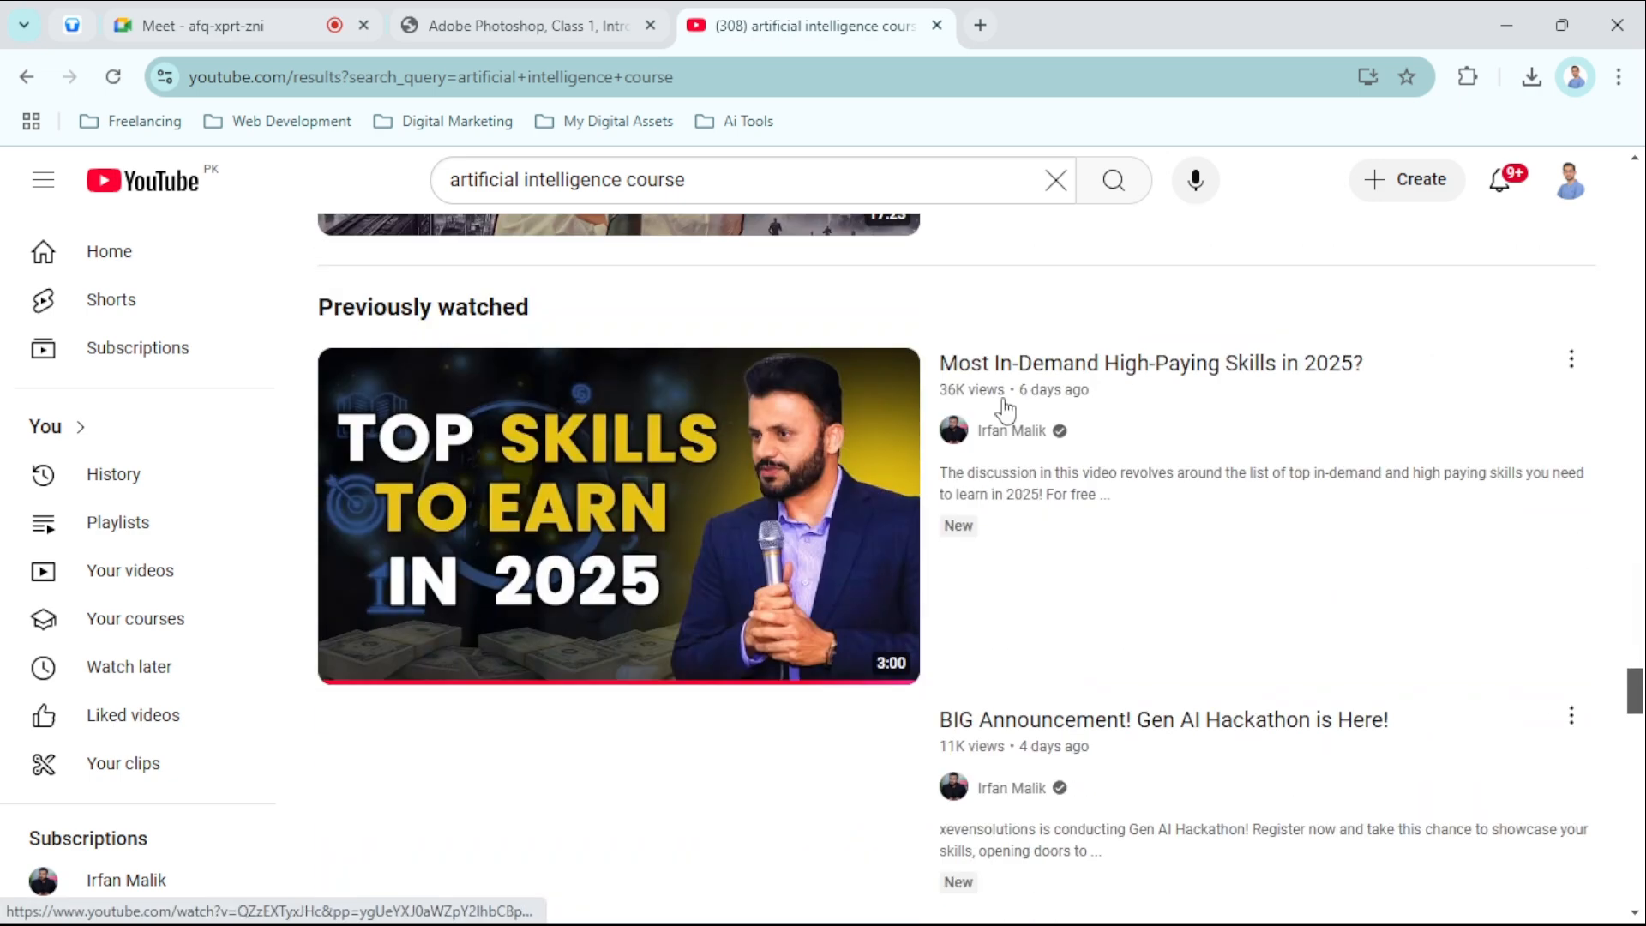
- Replace the search term with "podcast" and run the search
{"action": "left_click", "coordinate": [829, 185]}
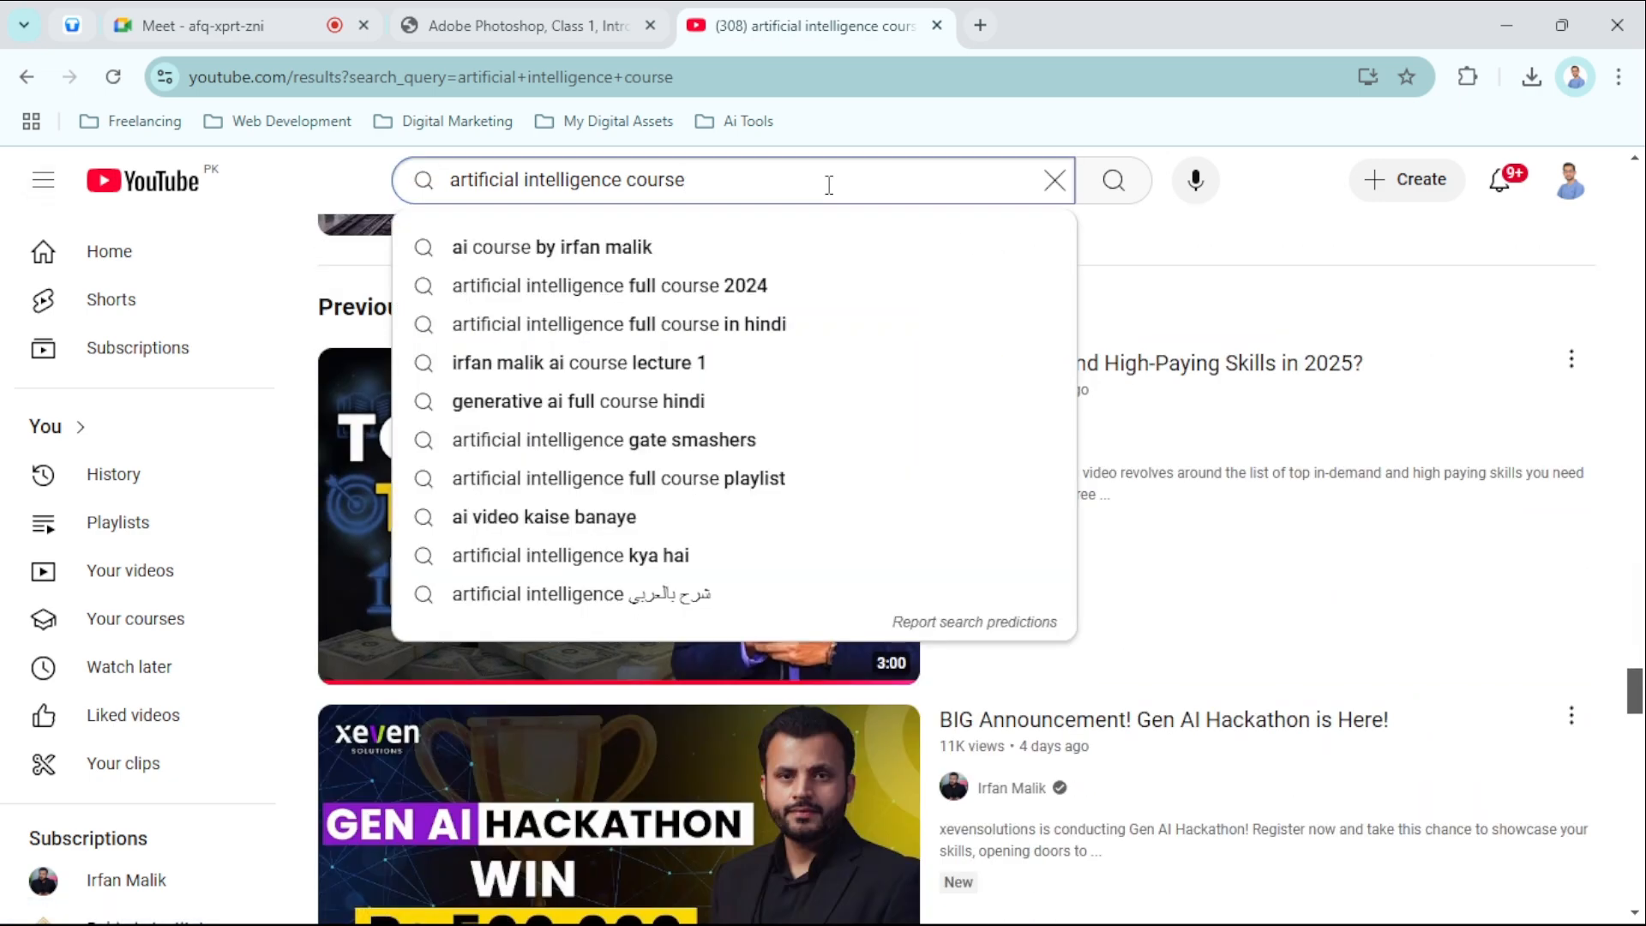
{"action": "key", "text": "ctrl+a"}
{"action": "type", "text": "podcast"}
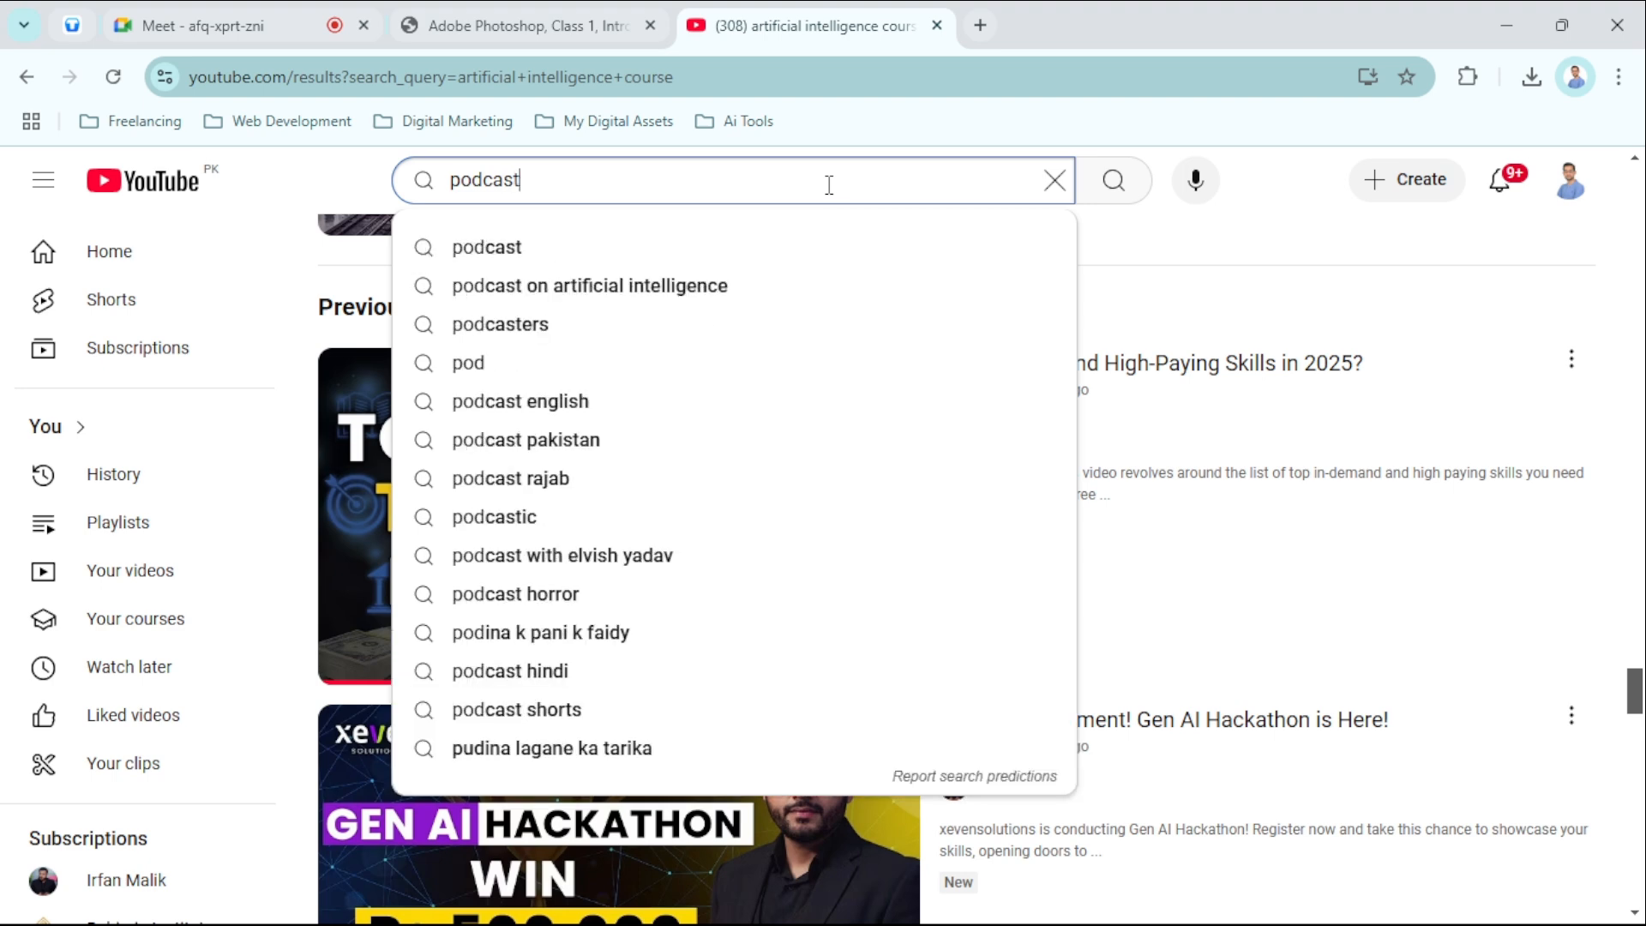
{"action": "key", "text": "Return"}
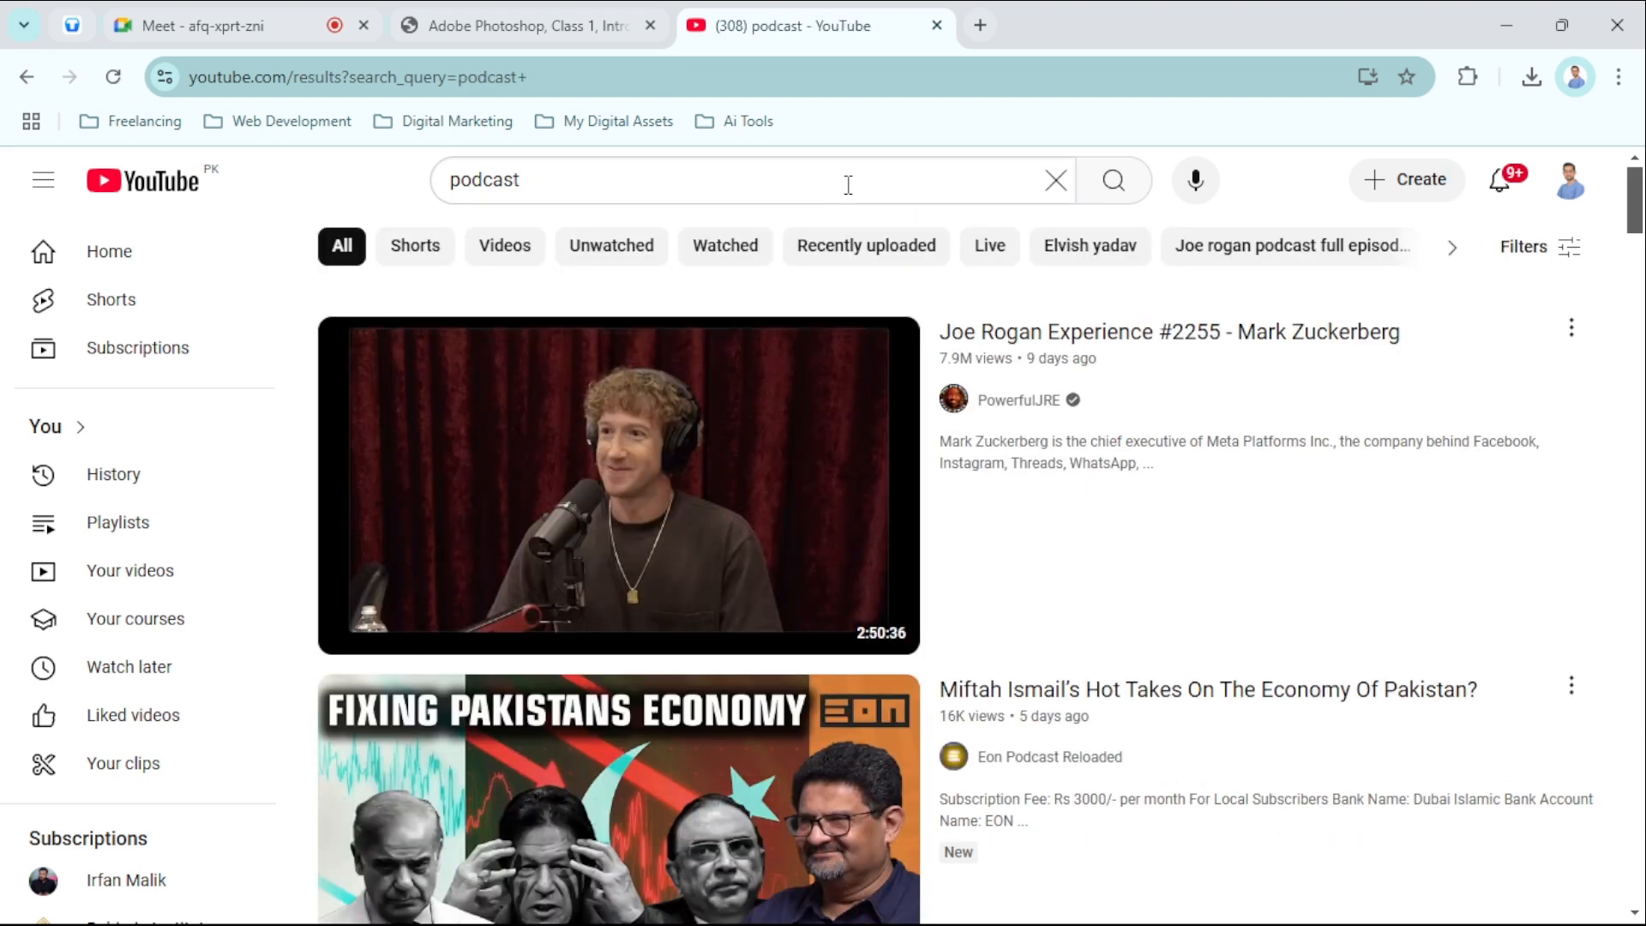
- Examine the podcast thumbnails and video previews throughout the search results, including the Shorts section
{"action": "scroll", "coordinate": [913, 339], "scroll_direction": "down", "scroll_amount": 3}
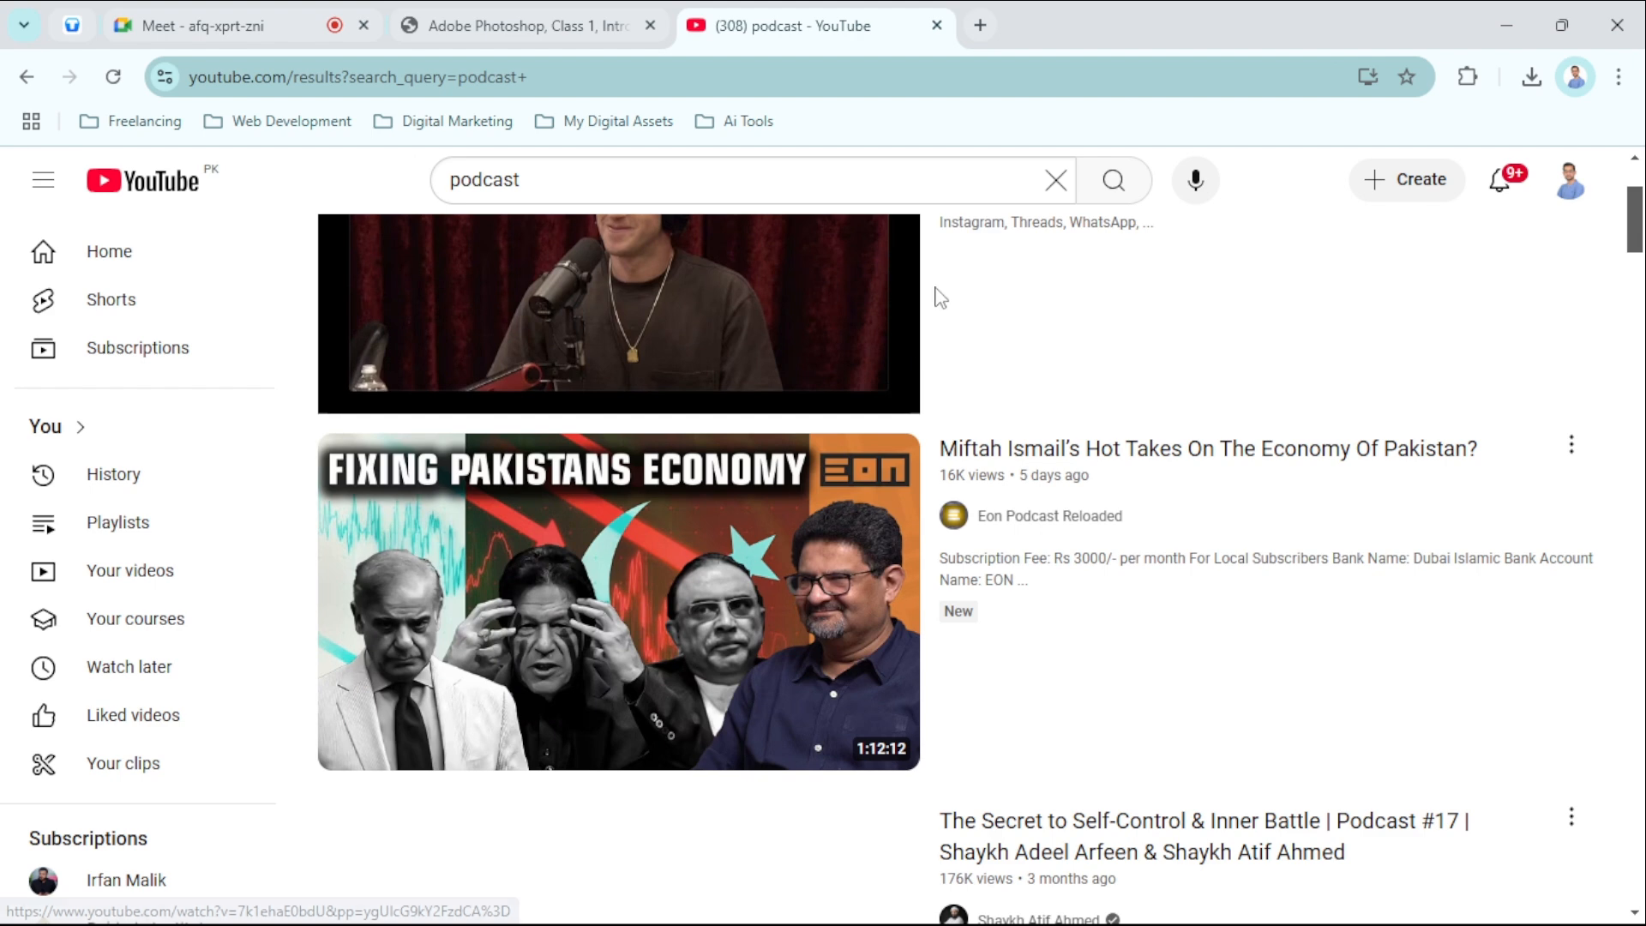
{"action": "scroll", "coordinate": [1083, 420], "scroll_direction": "down", "scroll_amount": 3}
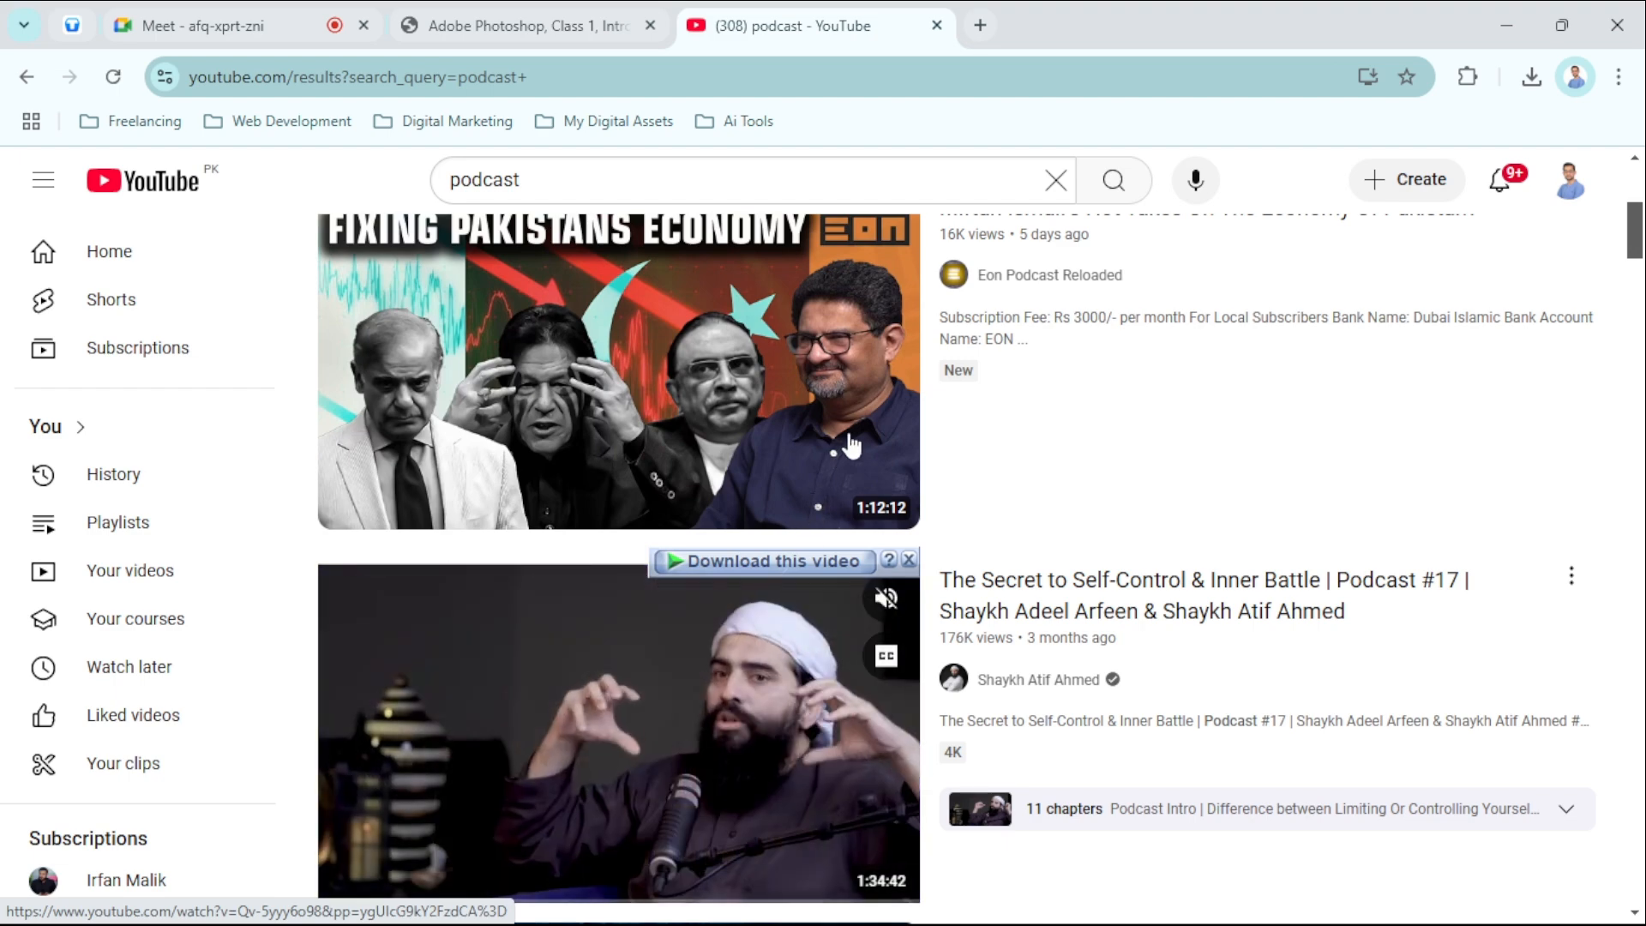
{"action": "mouse_move", "coordinate": [783, 388]}
{"action": "scroll", "coordinate": [1044, 445], "scroll_direction": "down", "scroll_amount": 7}
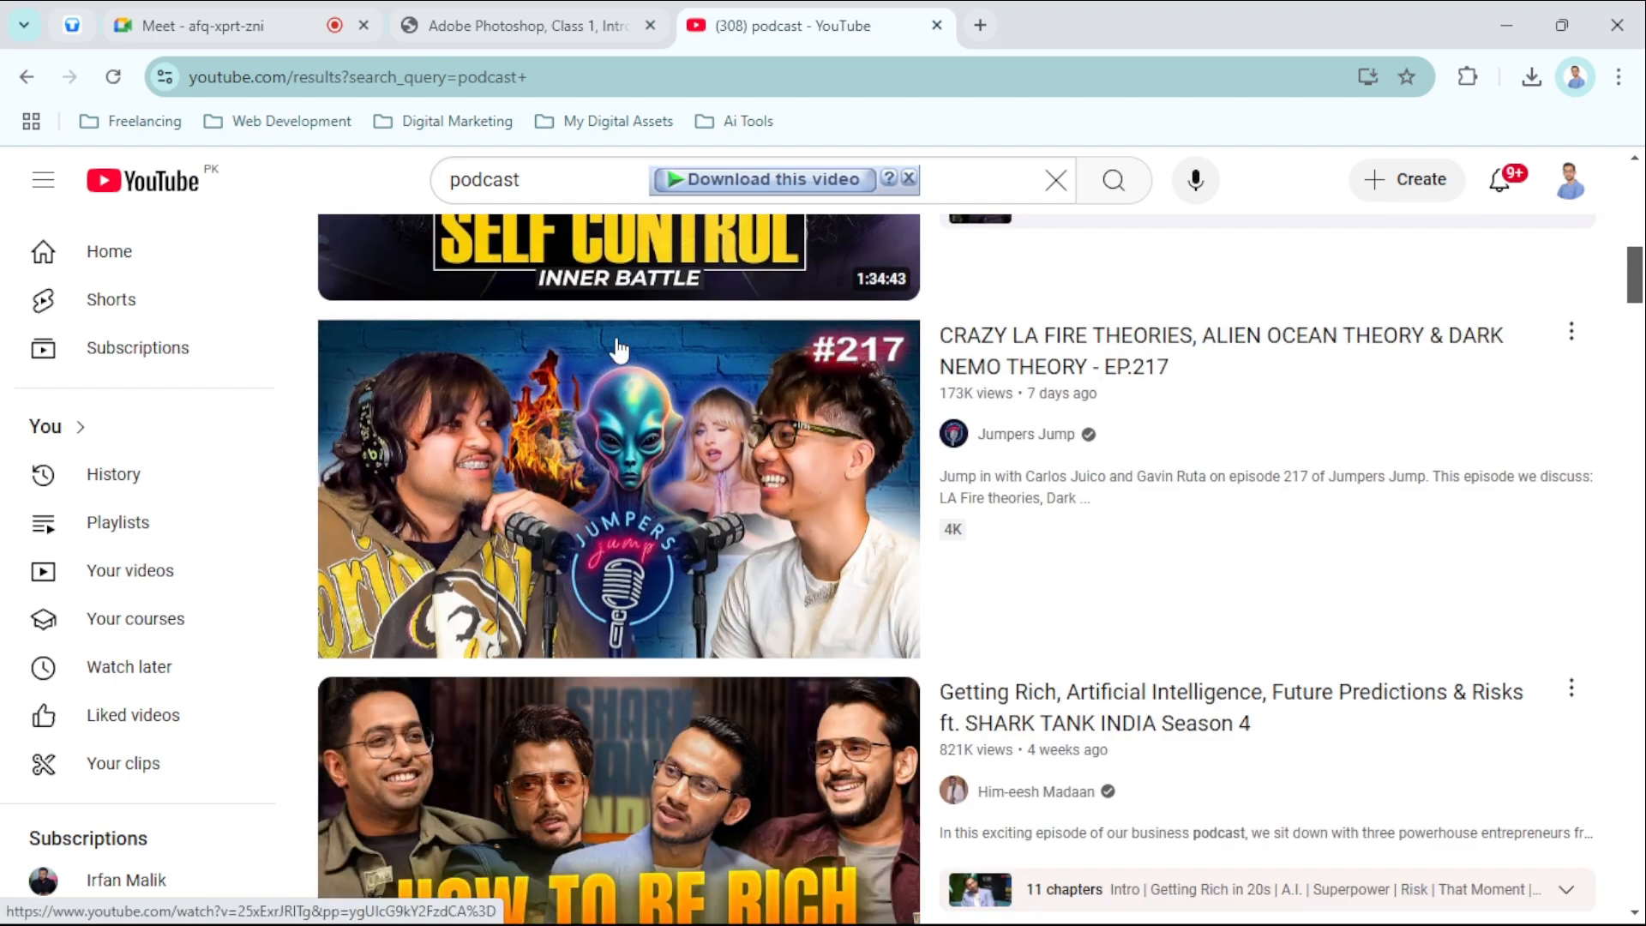
{"action": "mouse_move", "coordinate": [623, 596]}
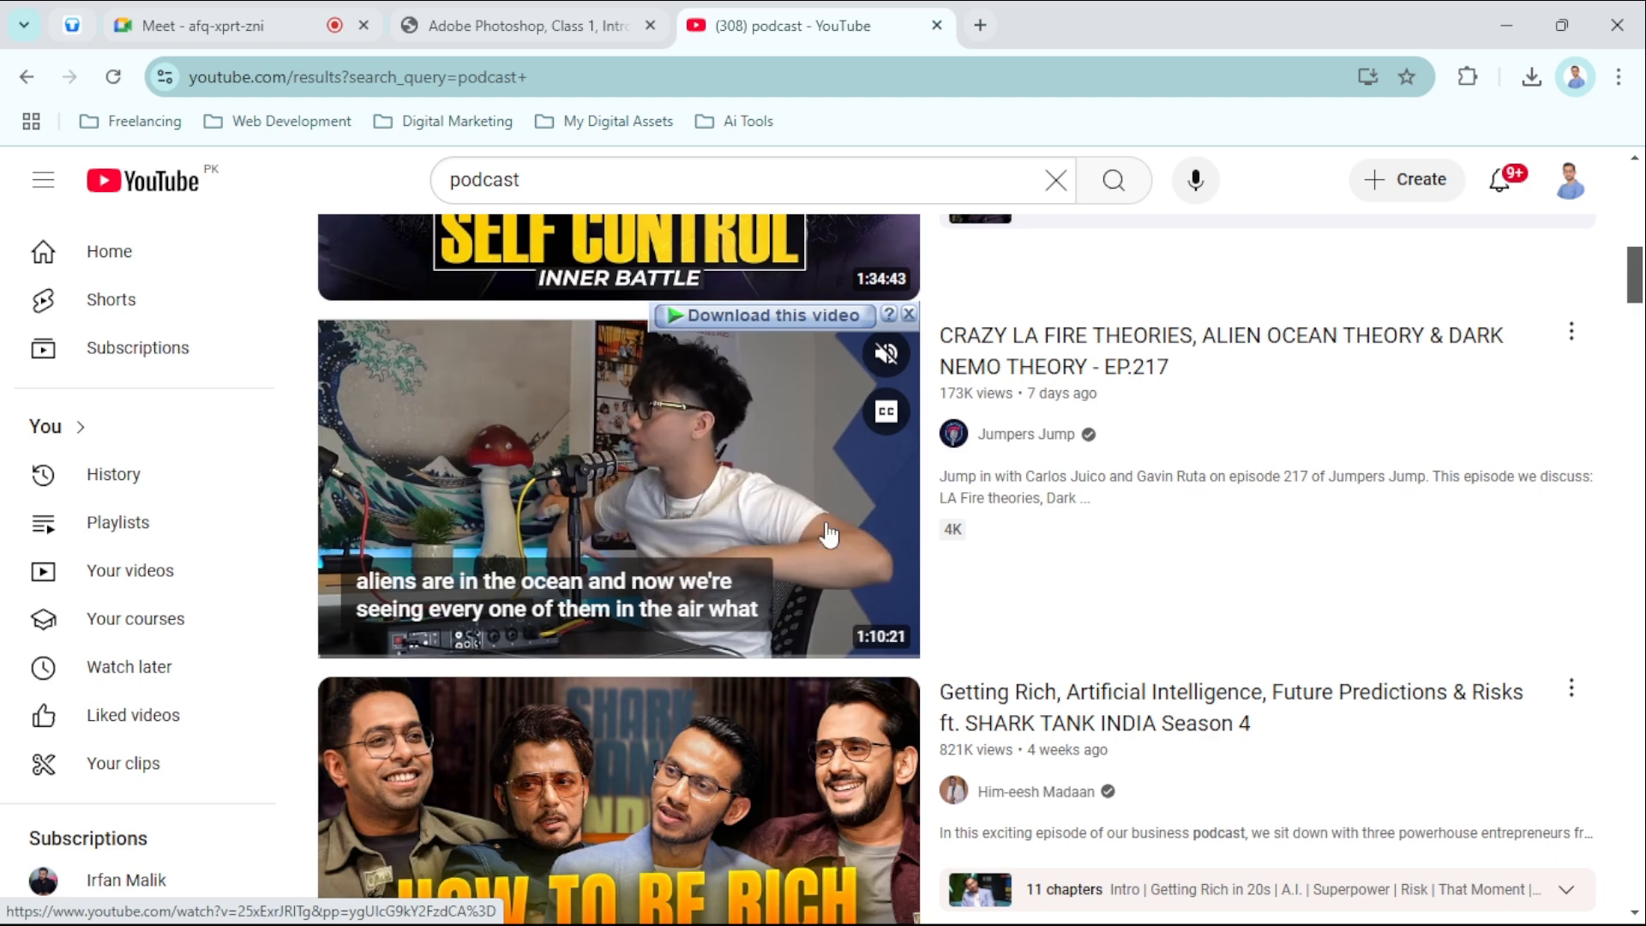
{"action": "scroll", "coordinate": [518, 533], "scroll_direction": "down", "scroll_amount": 4}
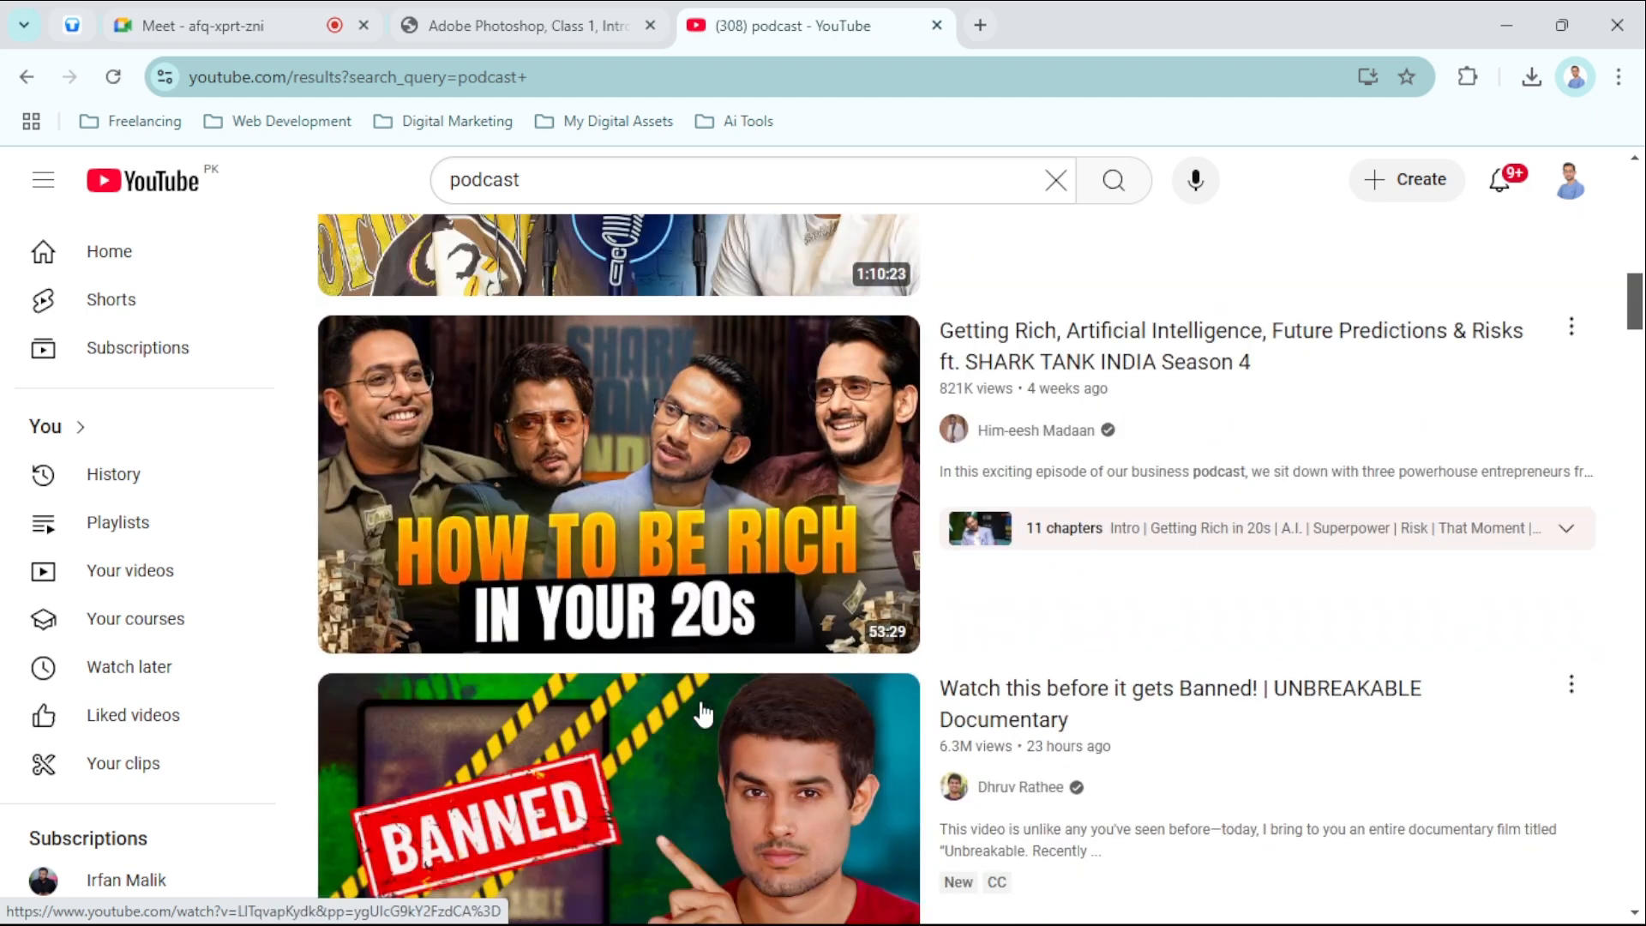
{"action": "scroll", "coordinate": [735, 433], "scroll_direction": "down", "scroll_amount": 5}
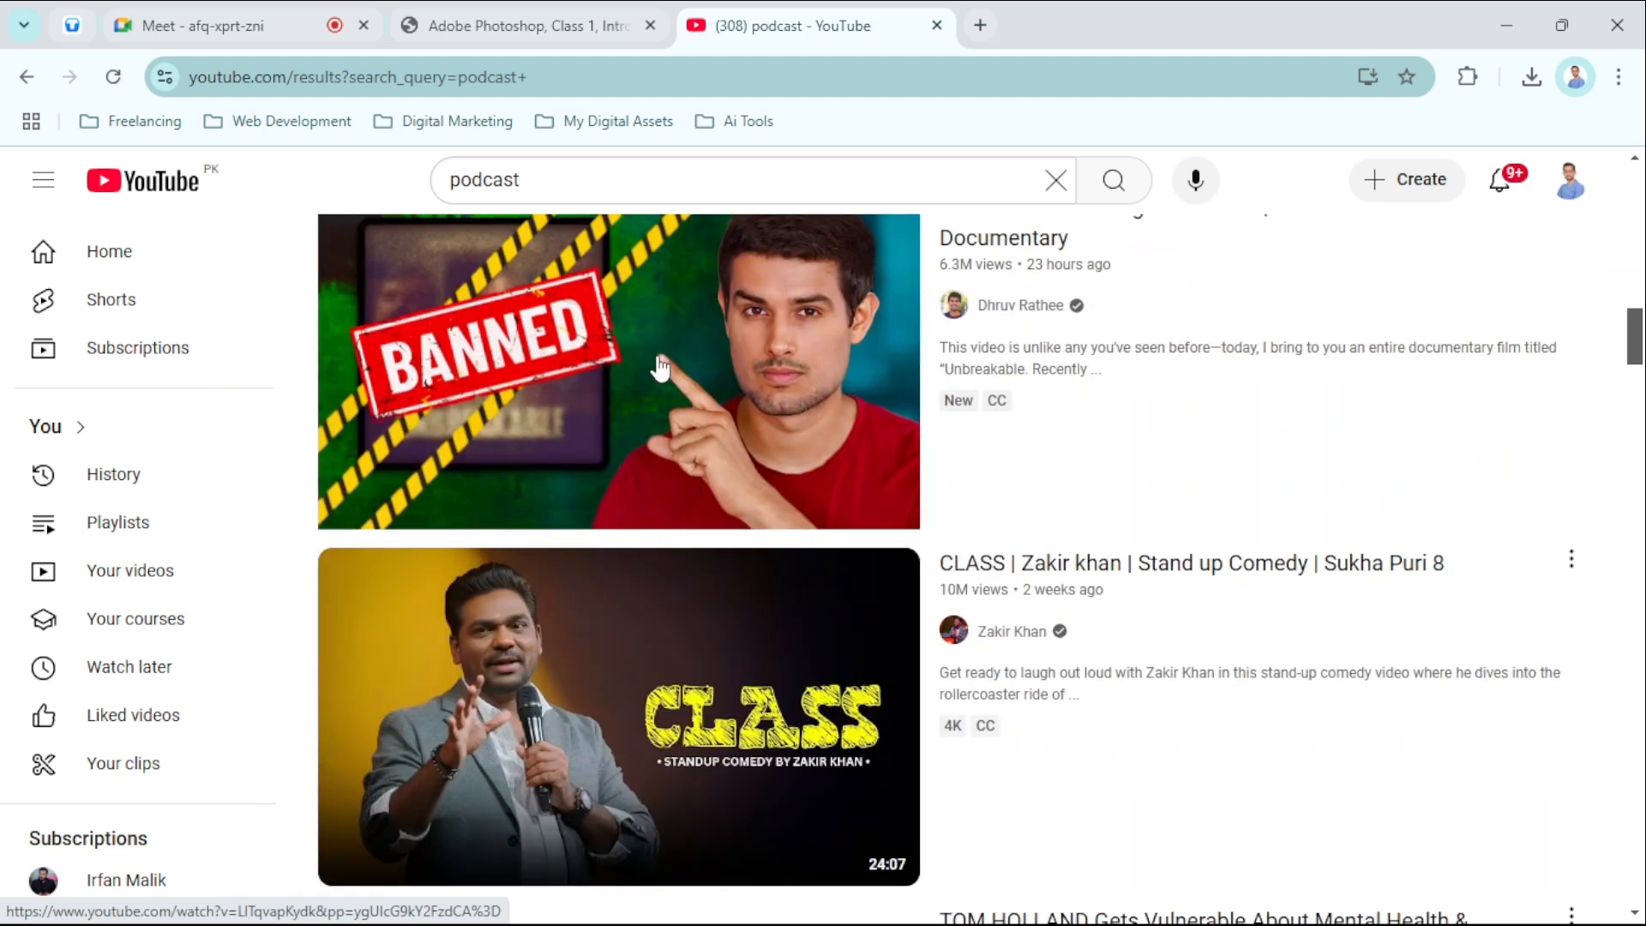
{"action": "scroll", "coordinate": [552, 369], "scroll_direction": "down", "scroll_amount": 4}
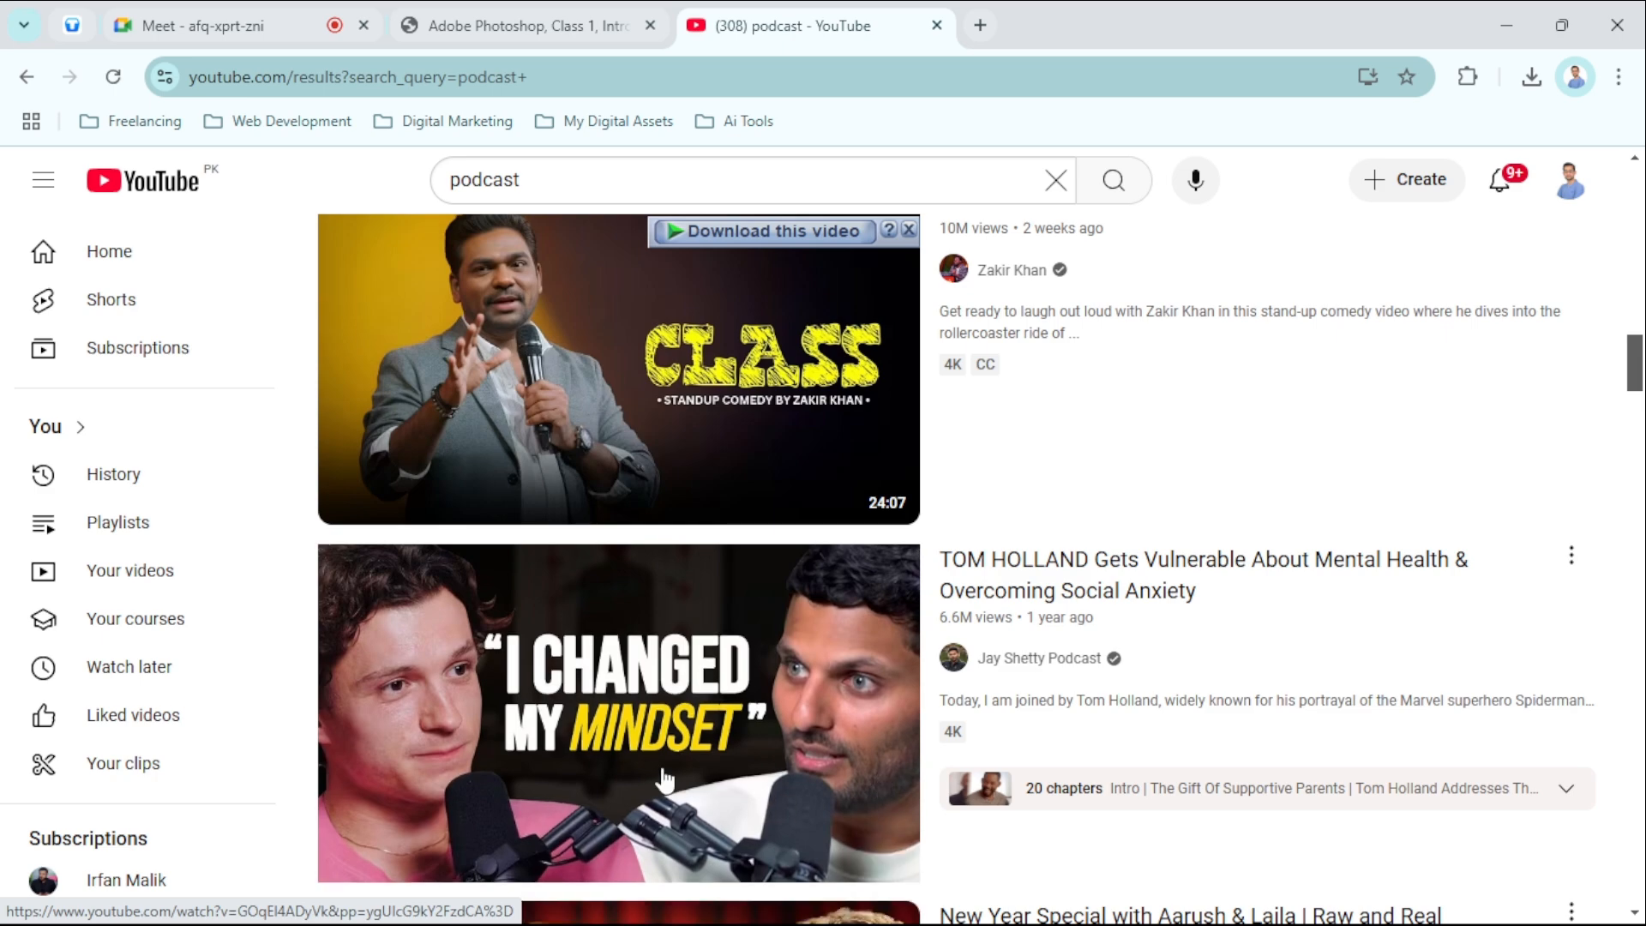
{"action": "scroll", "coordinate": [763, 493], "scroll_direction": "down", "scroll_amount": 7}
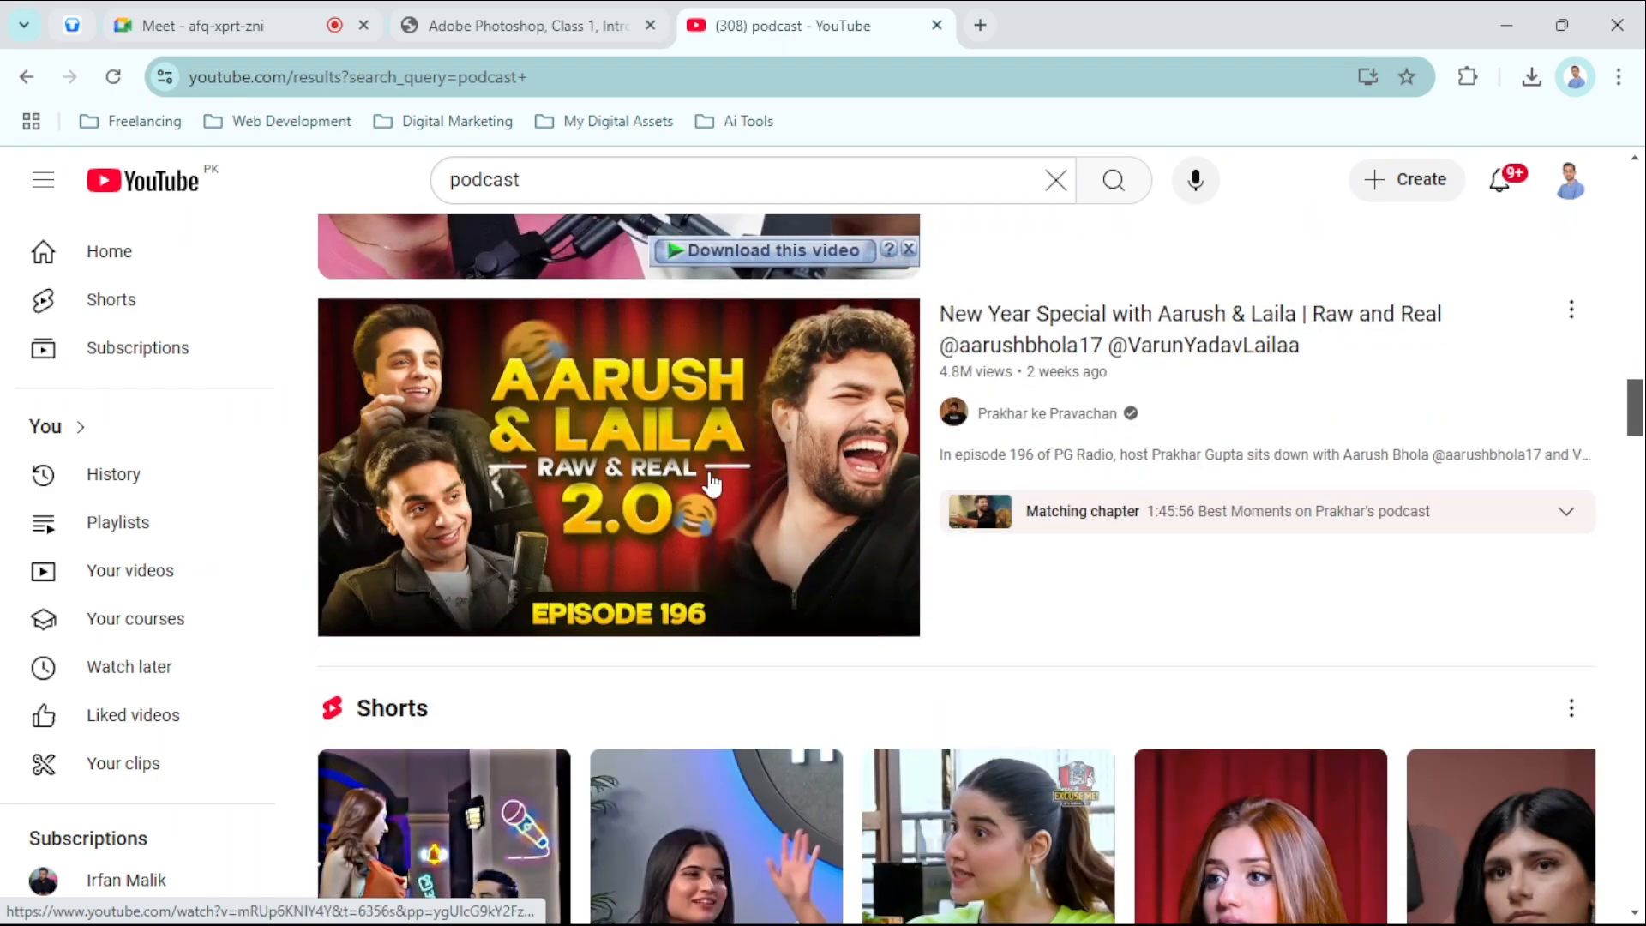
{"action": "mouse_move", "coordinate": [712, 480]}
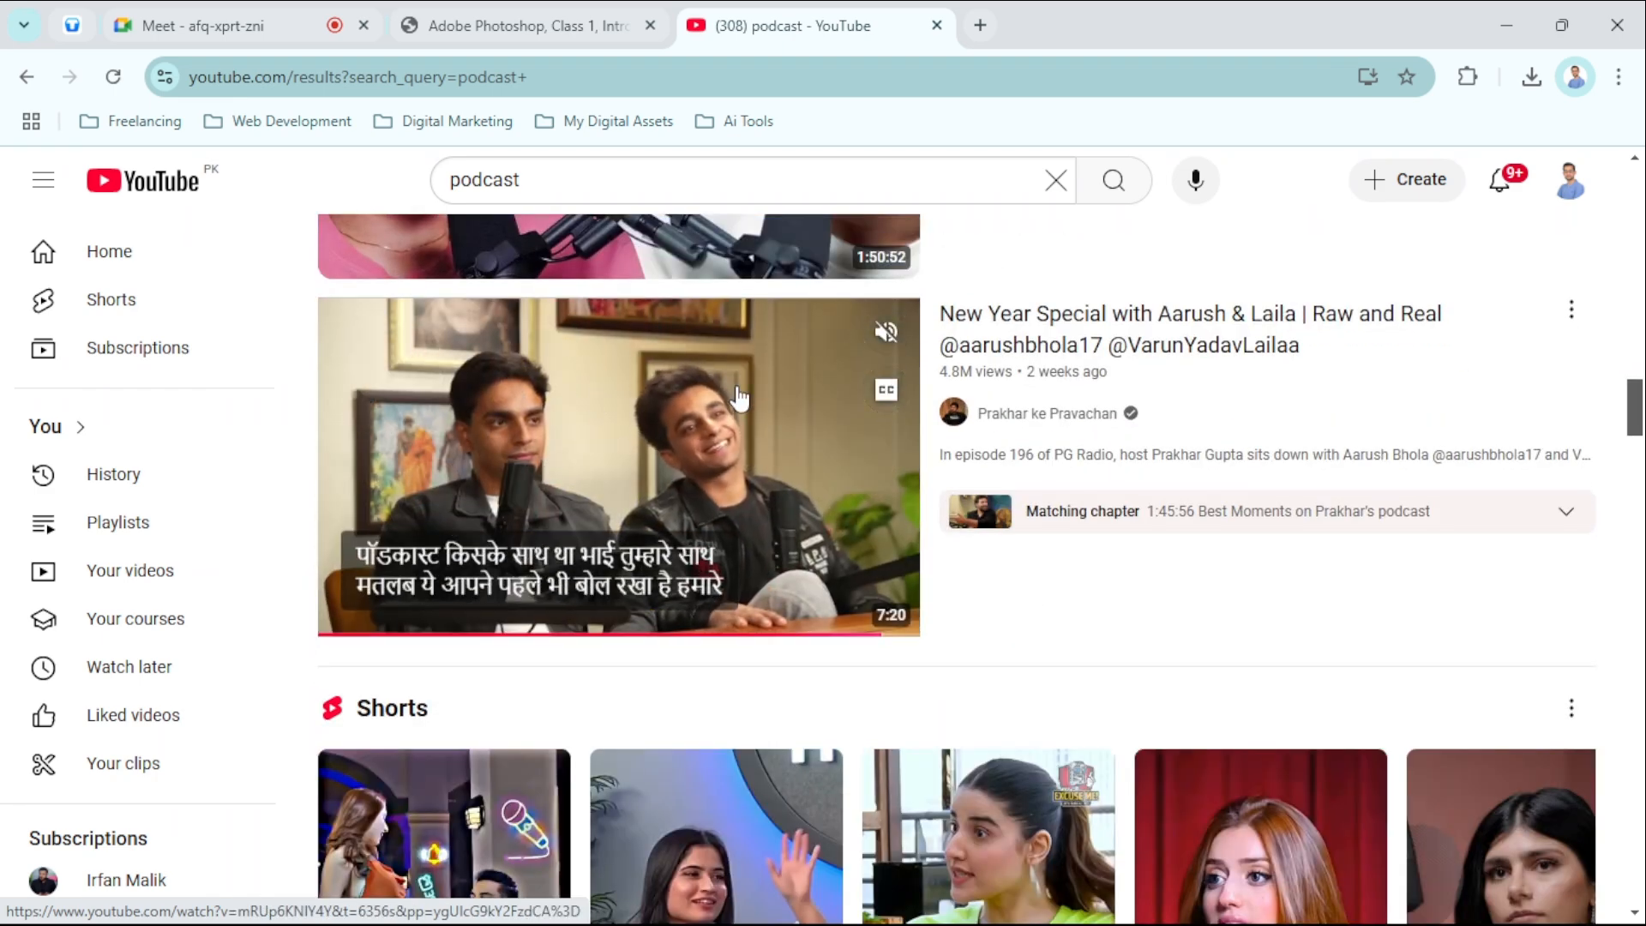
{"action": "scroll", "coordinate": [739, 397], "scroll_direction": "down", "scroll_amount": 6}
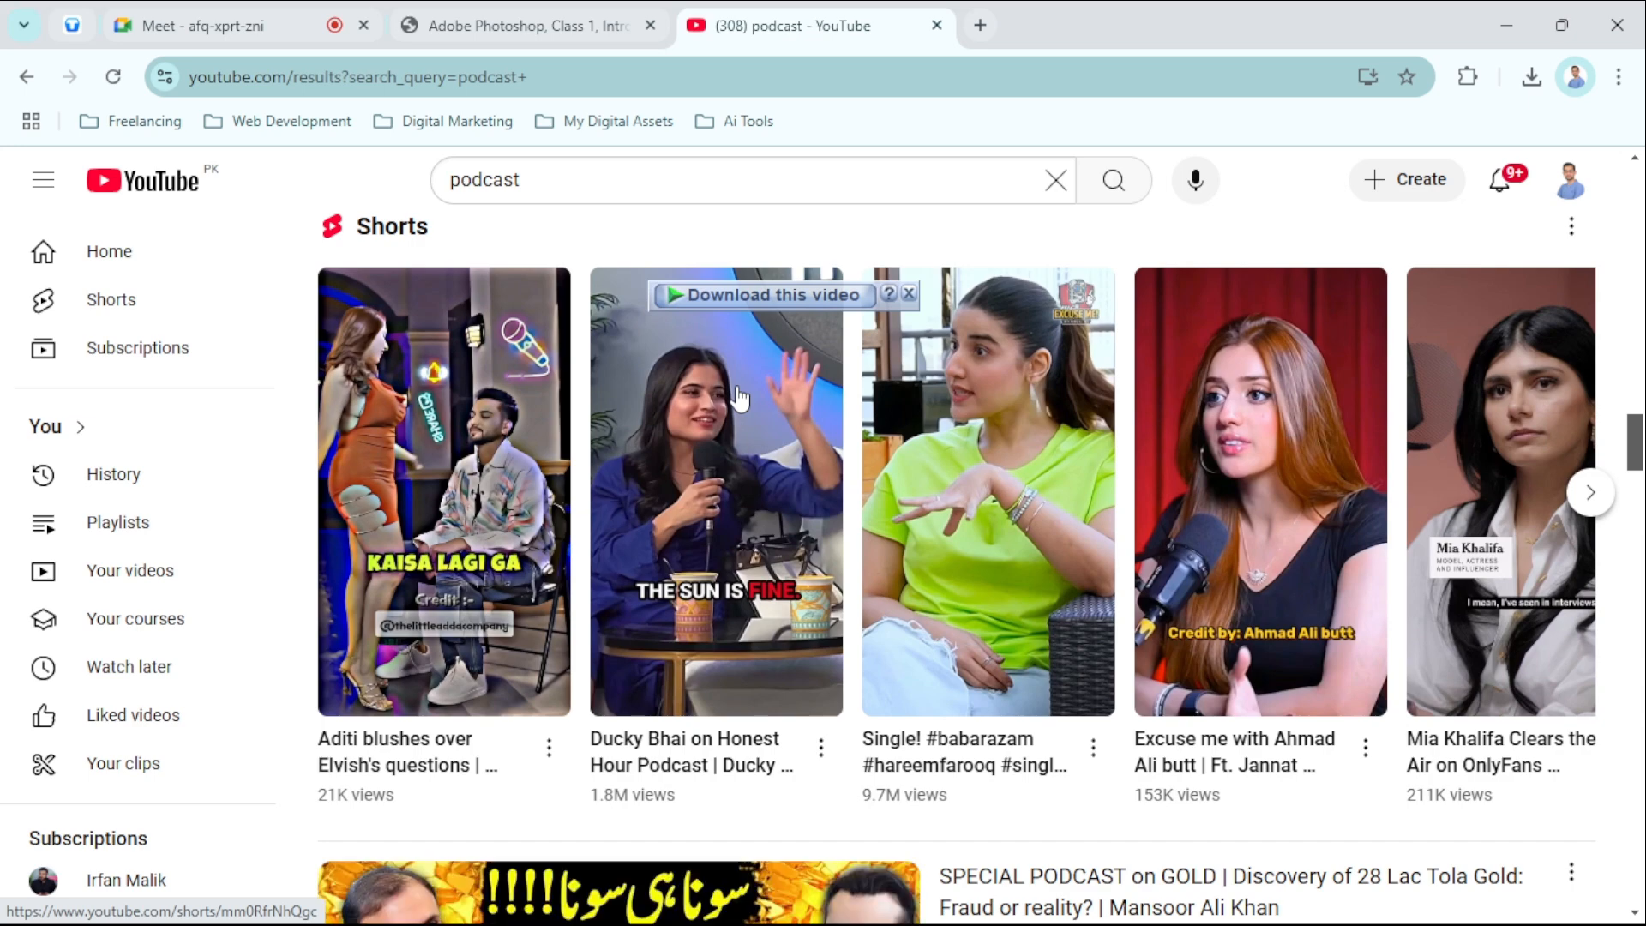
{"action": "scroll", "coordinate": [739, 397], "scroll_direction": "down", "scroll_amount": 7}
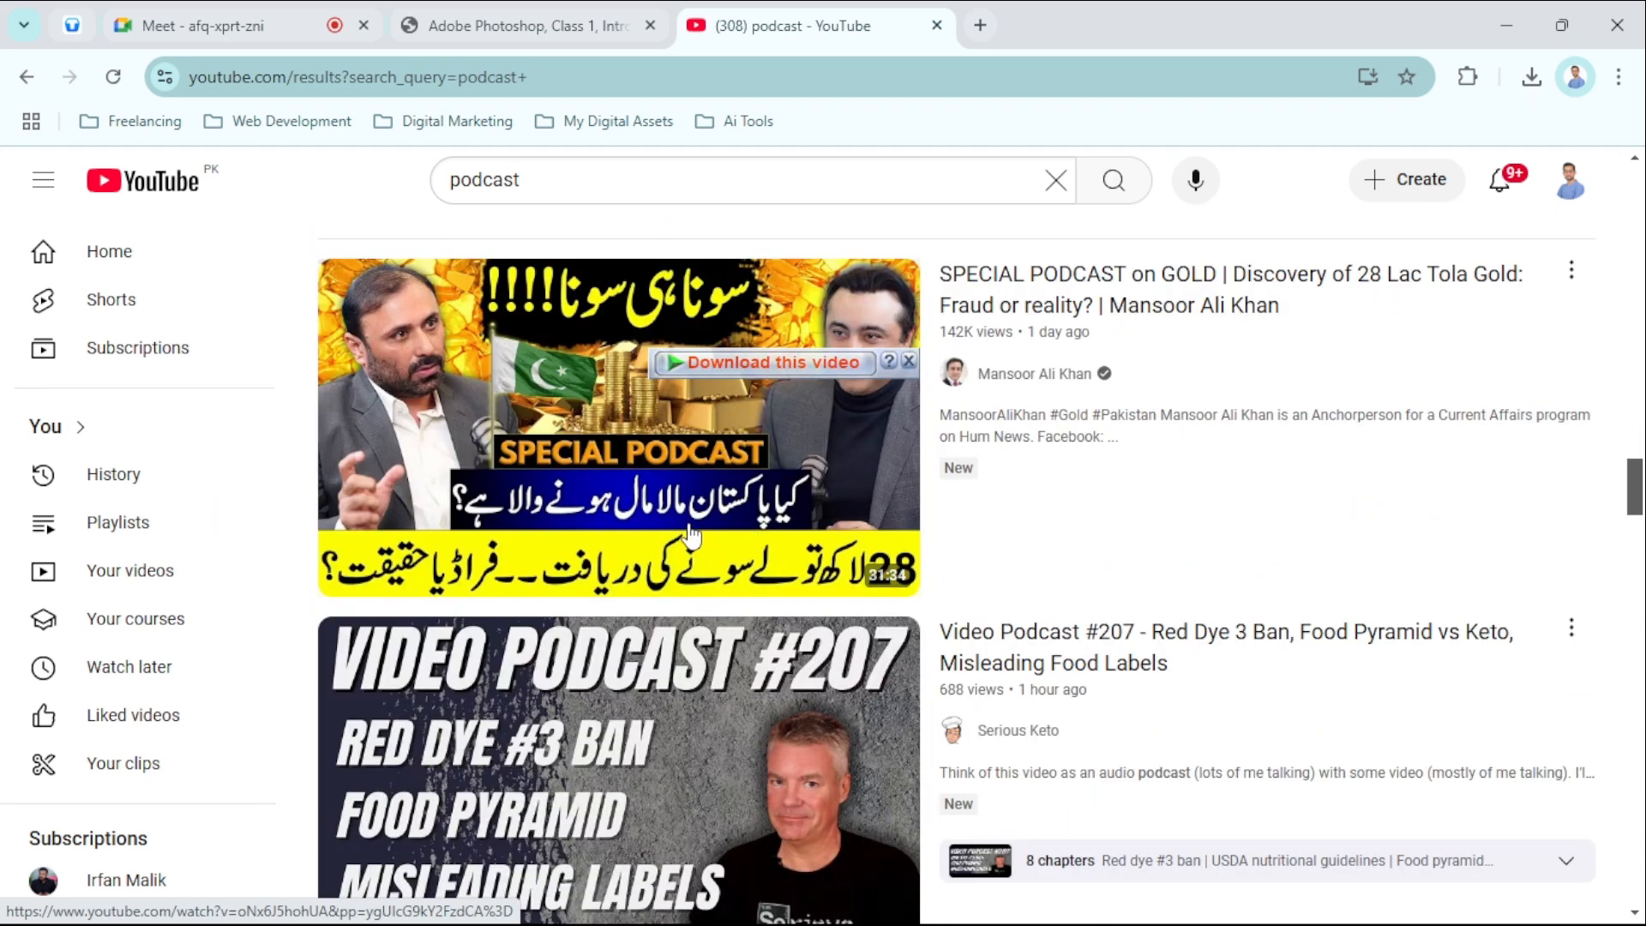
{"action": "scroll", "coordinate": [746, 403], "scroll_direction": "down", "scroll_amount": 11}
{"action": "scroll", "coordinate": [855, 497], "scroll_direction": "up", "scroll_amount": 5}
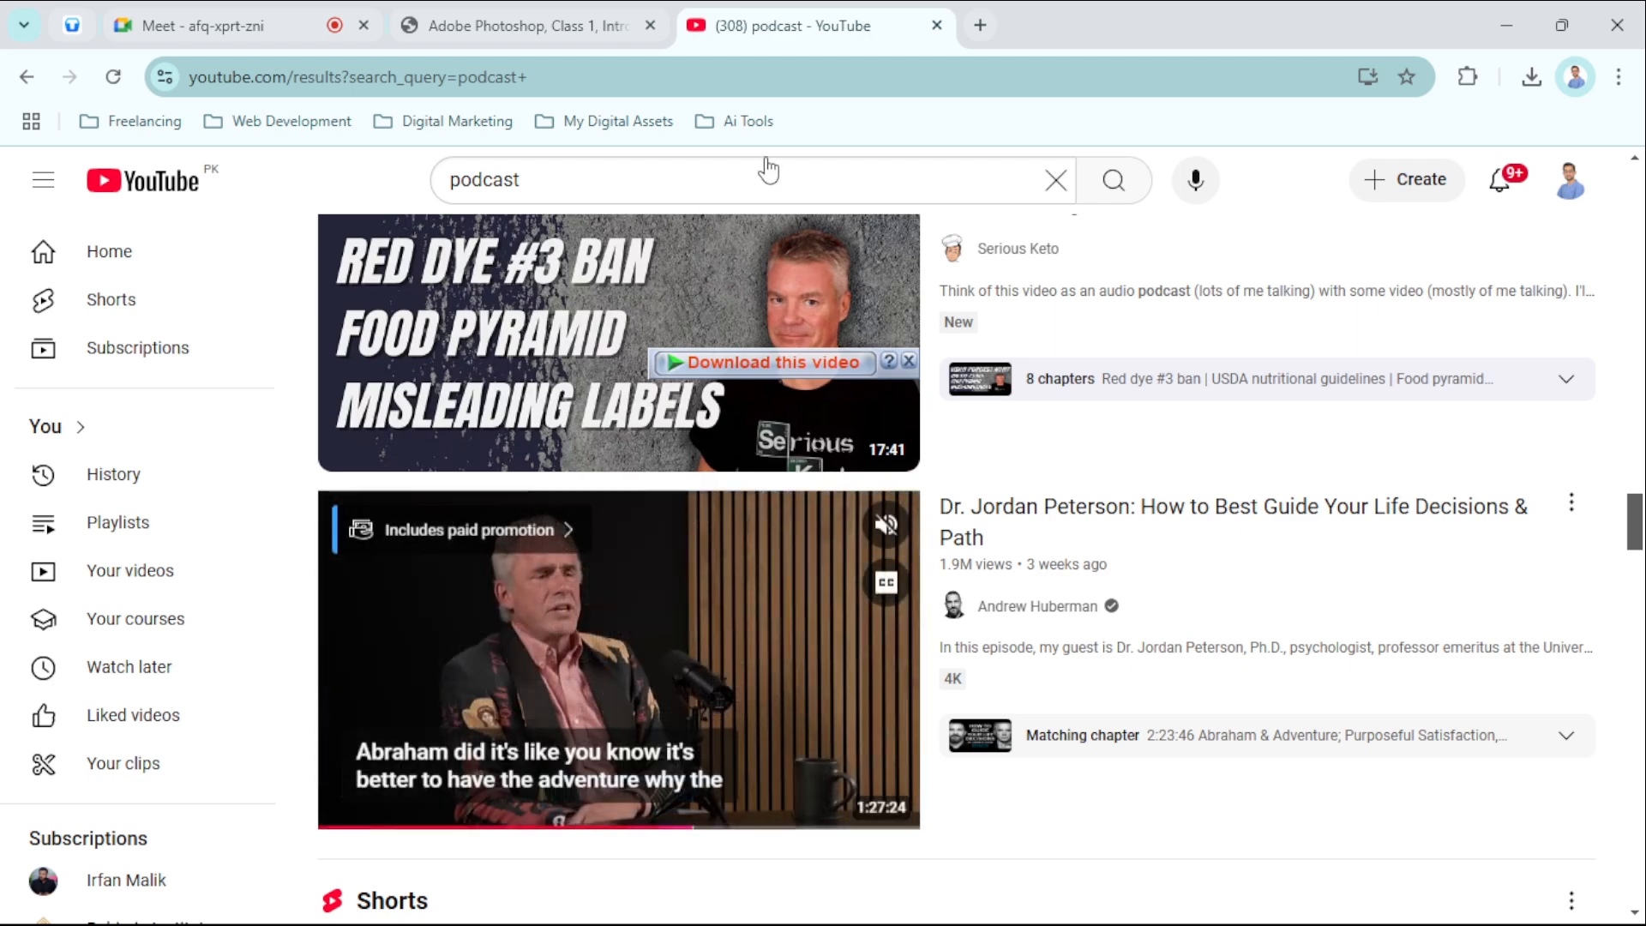
- Search YouTube for "podcast thumbnail new trend" and look through the resulting video thumbnails
{"action": "left_click", "coordinate": [775, 190]}
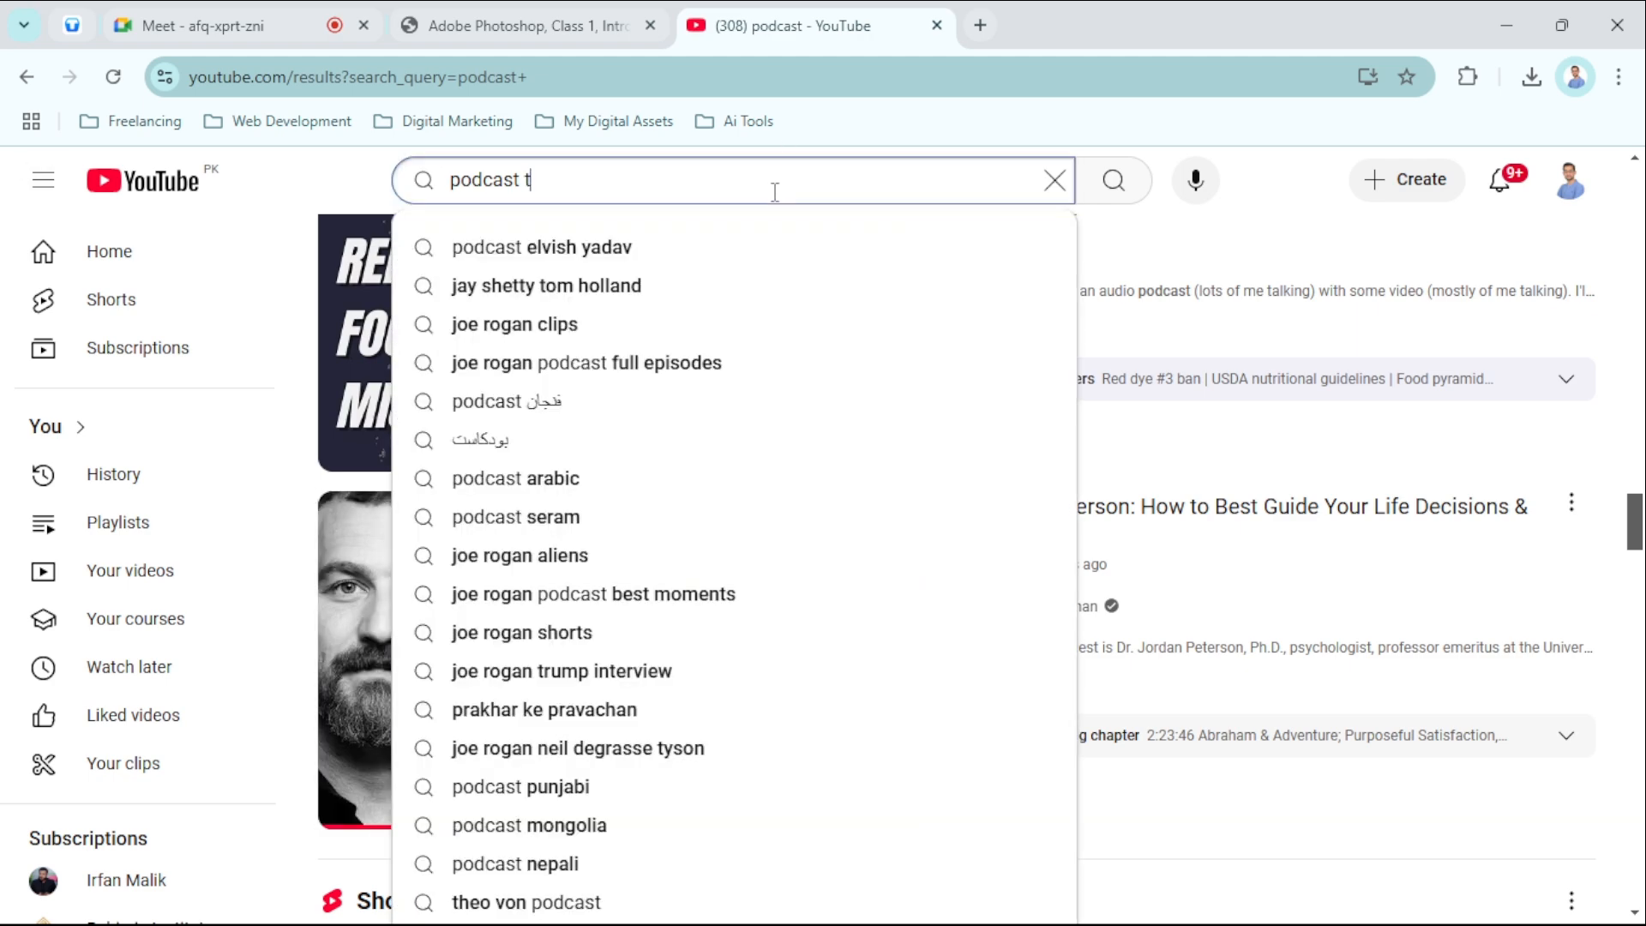
{"action": "type", "text": "bnai"}
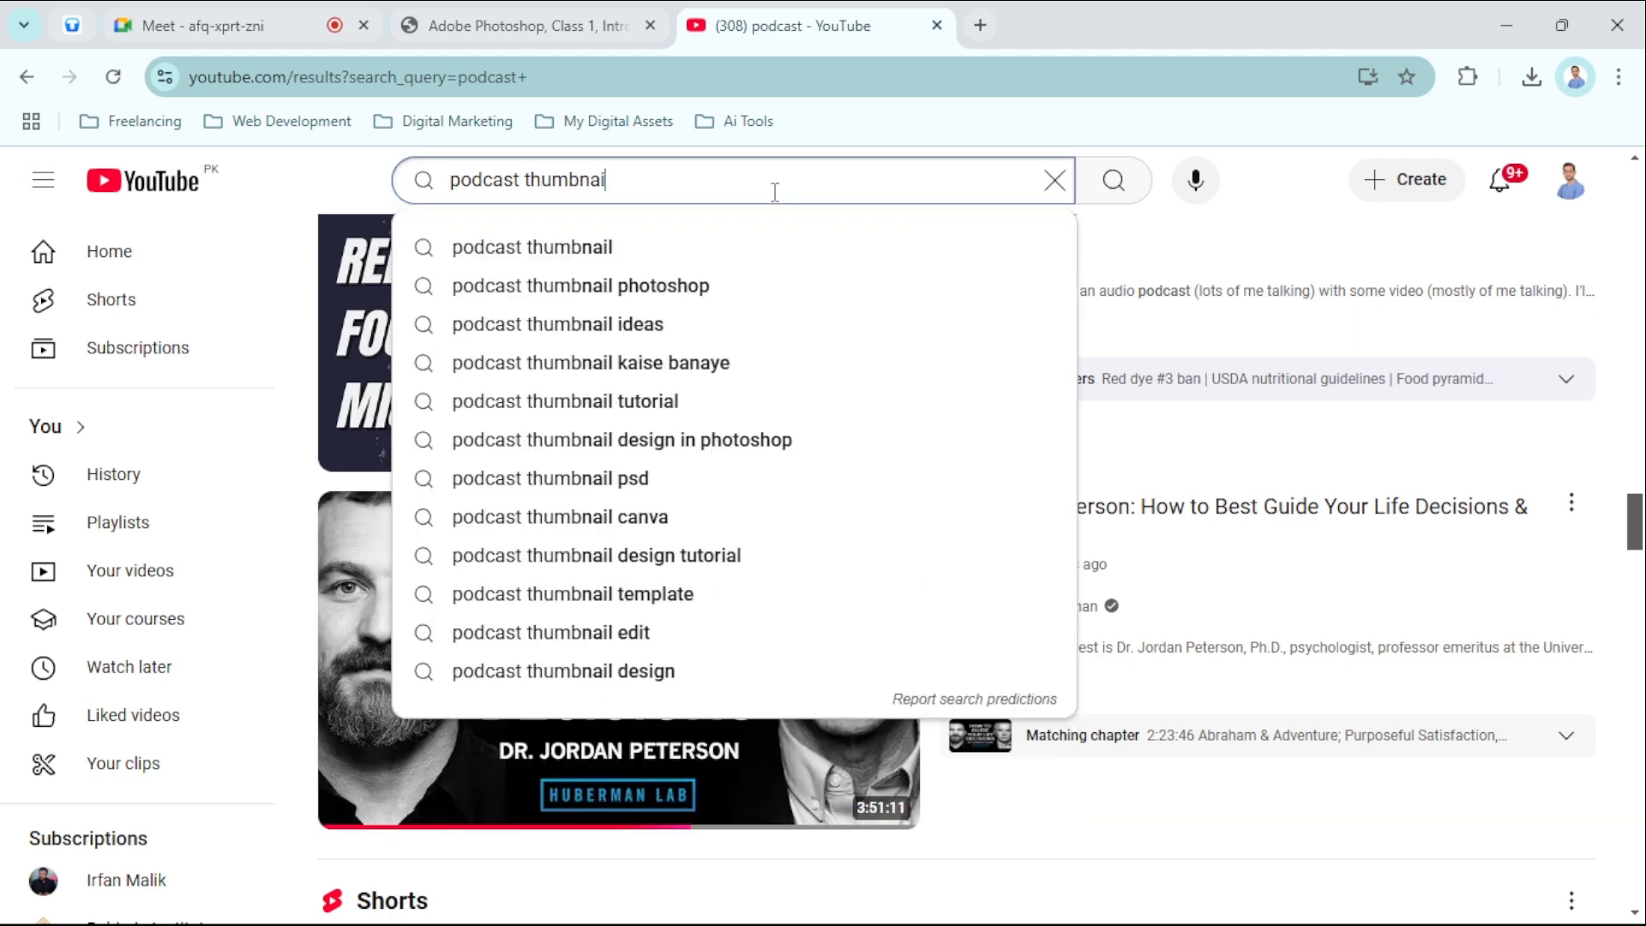
{"action": "type", "text": "l new trend"}
{"action": "key", "text": "Return"}
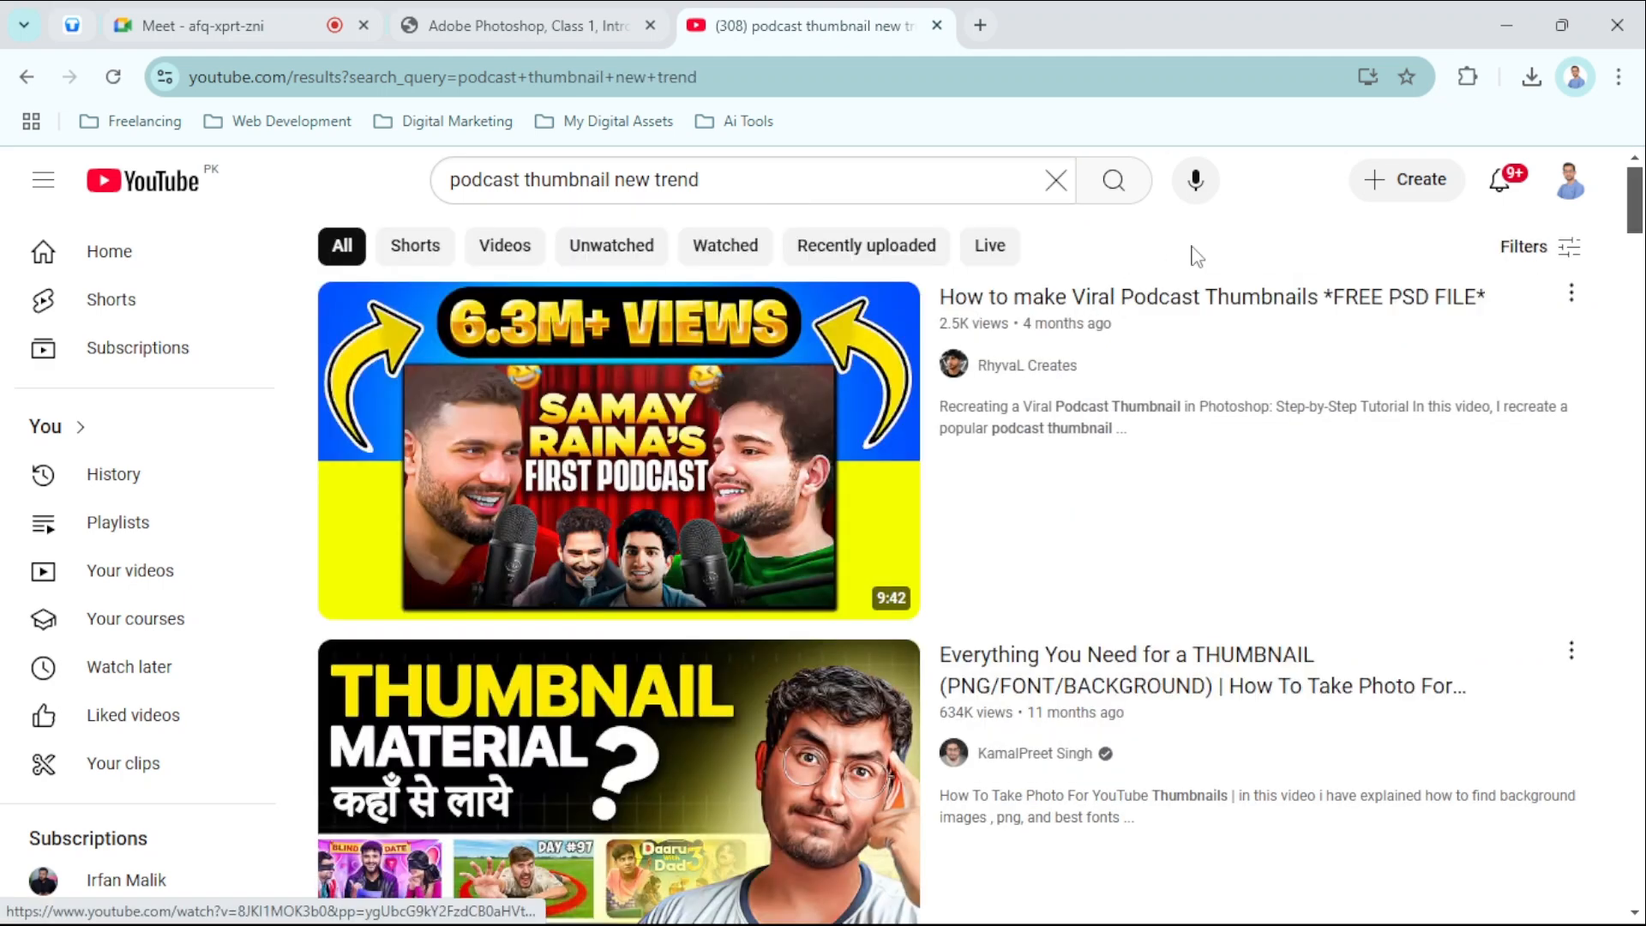
{"action": "scroll", "coordinate": [1195, 257], "scroll_direction": "down", "scroll_amount": 5}
{"action": "scroll", "coordinate": [1209, 386], "scroll_direction": "down", "scroll_amount": 6}
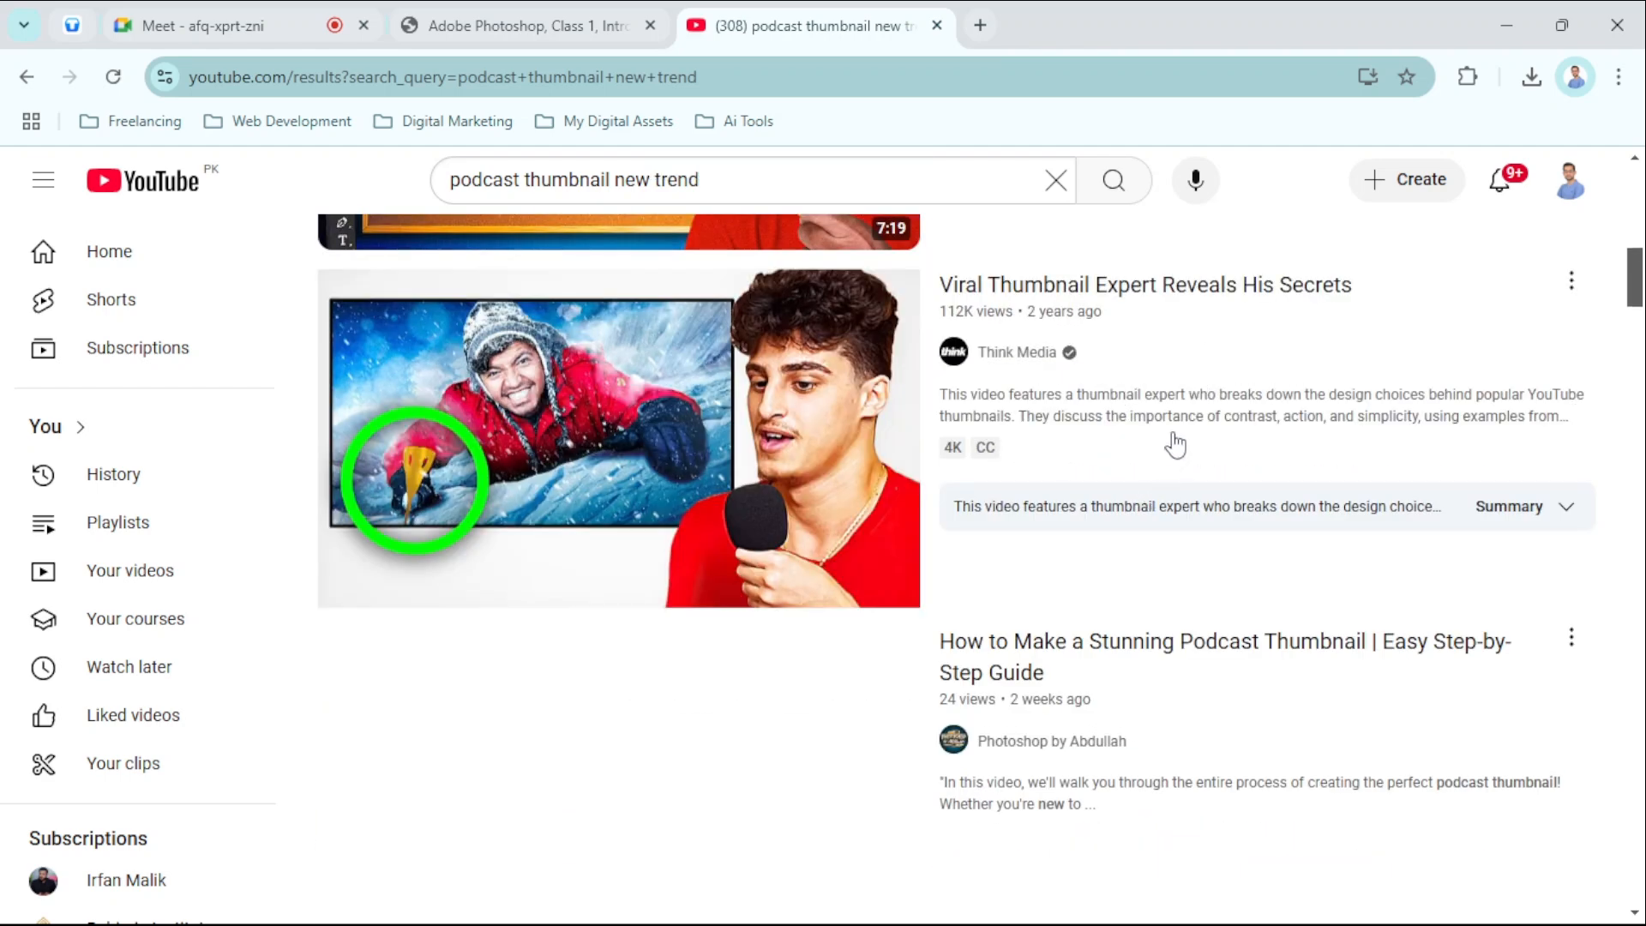
- Examine more thumbnail designs further down the "podcast thumbnail new trend" results, including the "People also watched" section
{"action": "scroll", "coordinate": [1176, 423], "scroll_direction": "down", "scroll_amount": 4}
{"action": "scroll", "coordinate": [1179, 423], "scroll_direction": "down", "scroll_amount": 6}
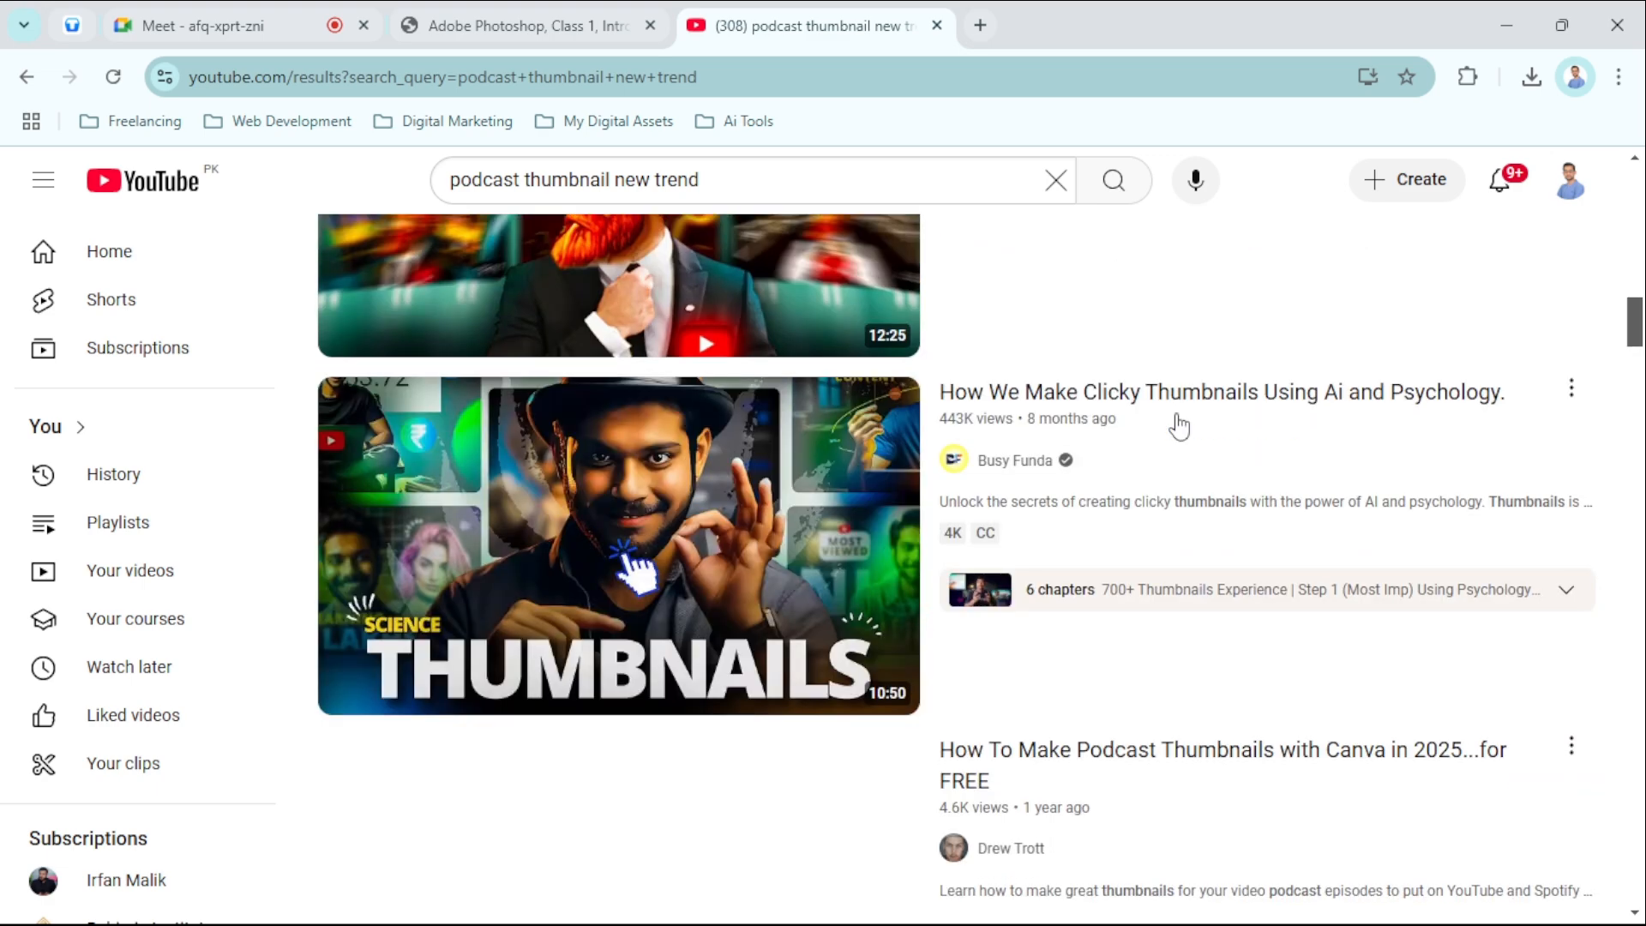
{"action": "scroll", "coordinate": [682, 548], "scroll_direction": "down", "scroll_amount": 5}
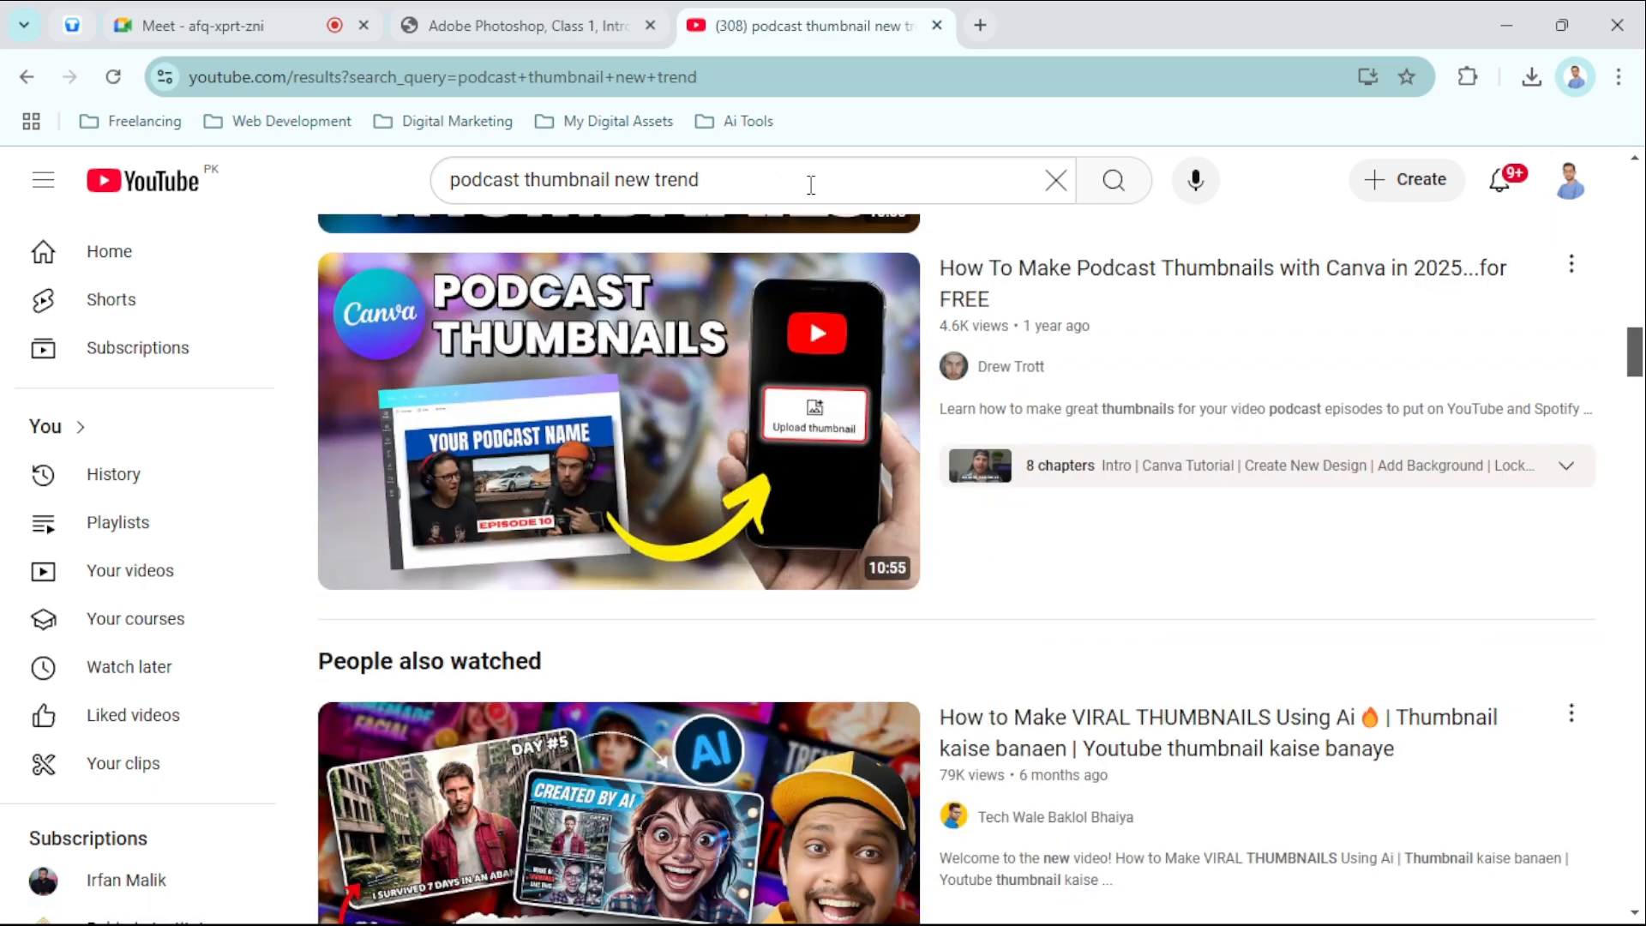
{"action": "scroll", "coordinate": [1058, 544], "scroll_direction": "down", "scroll_amount": 6}
{"action": "scroll", "coordinate": [1061, 544], "scroll_direction": "down", "scroll_amount": 6}
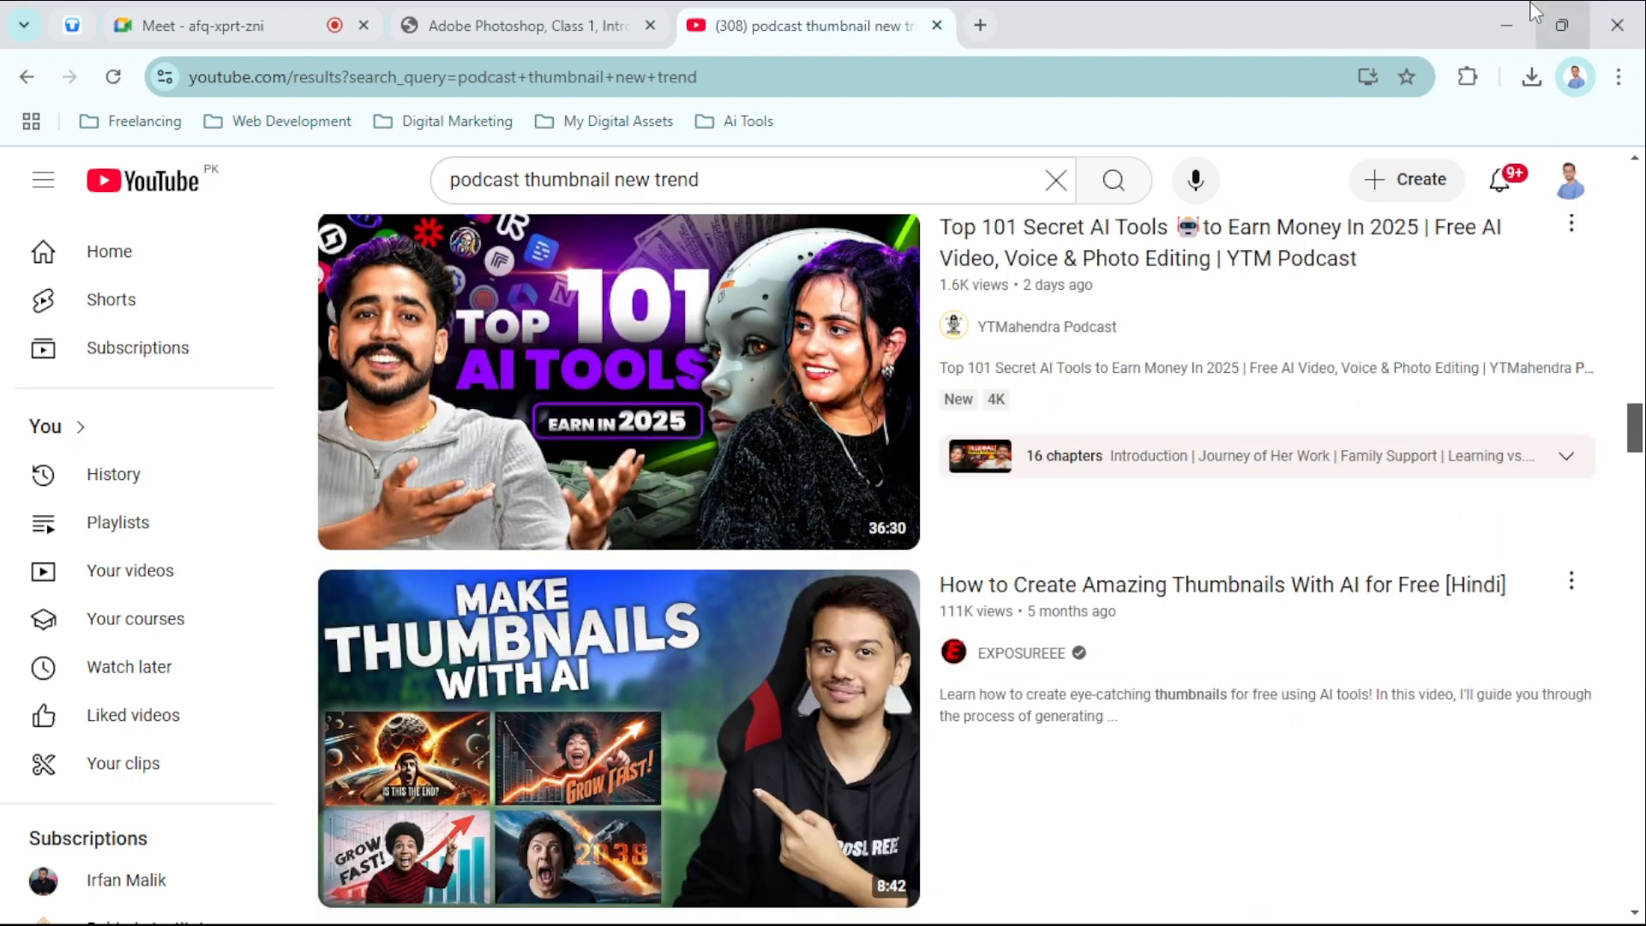
{"action": "left_click", "coordinate": [1508, 25]}
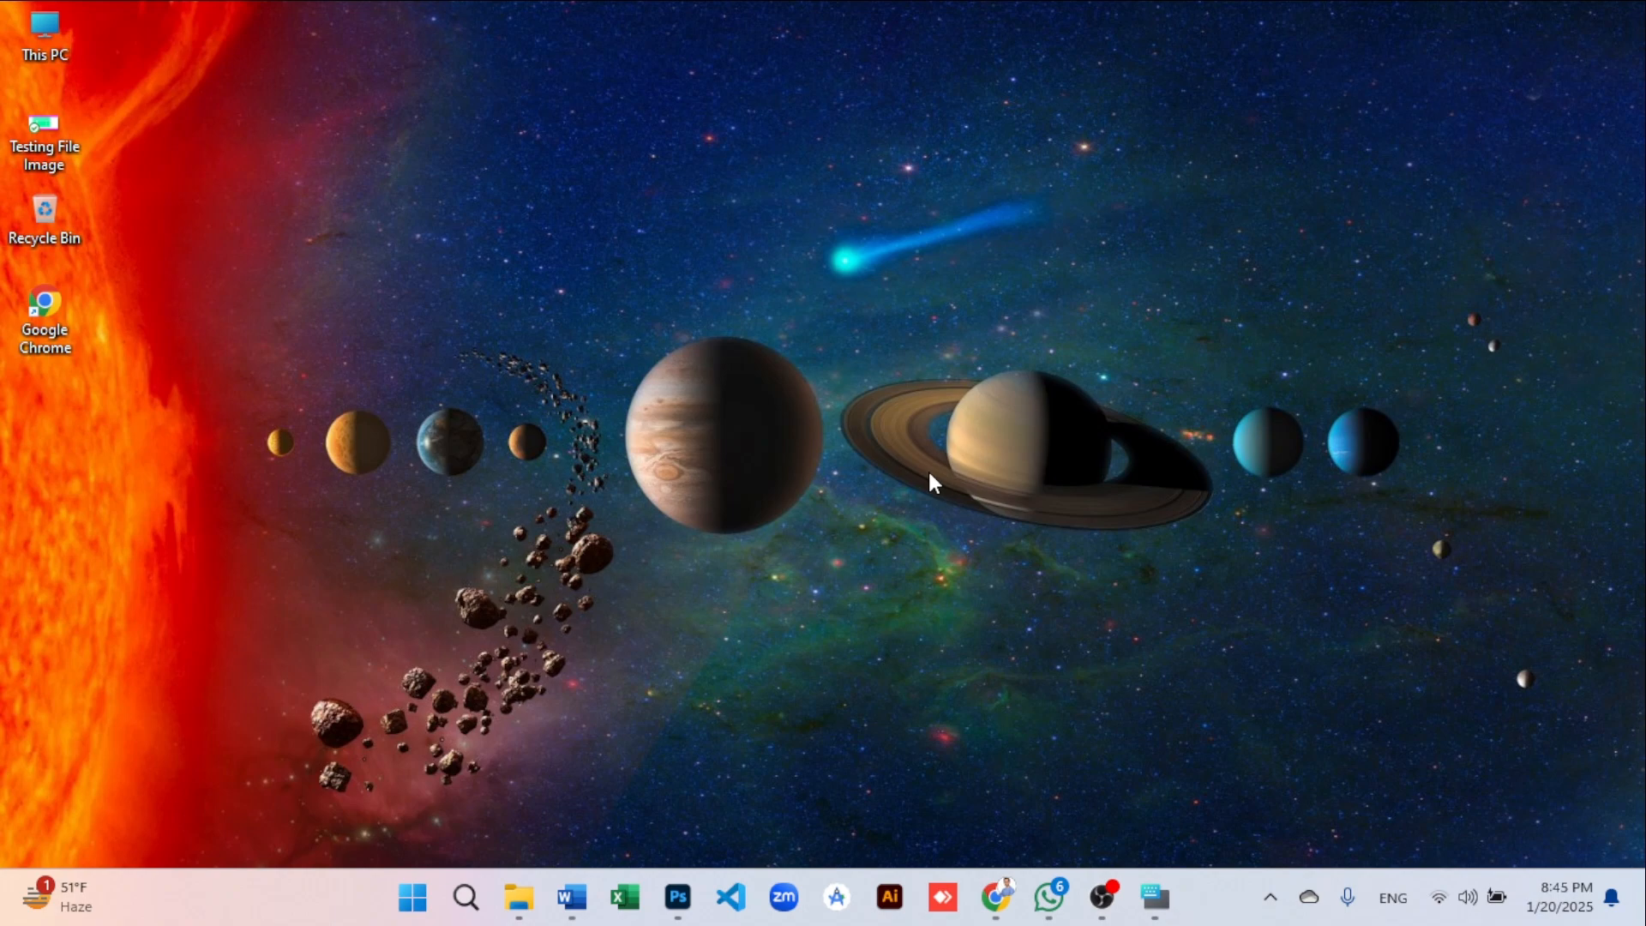
{"action": "mouse_move", "coordinate": [995, 895]}
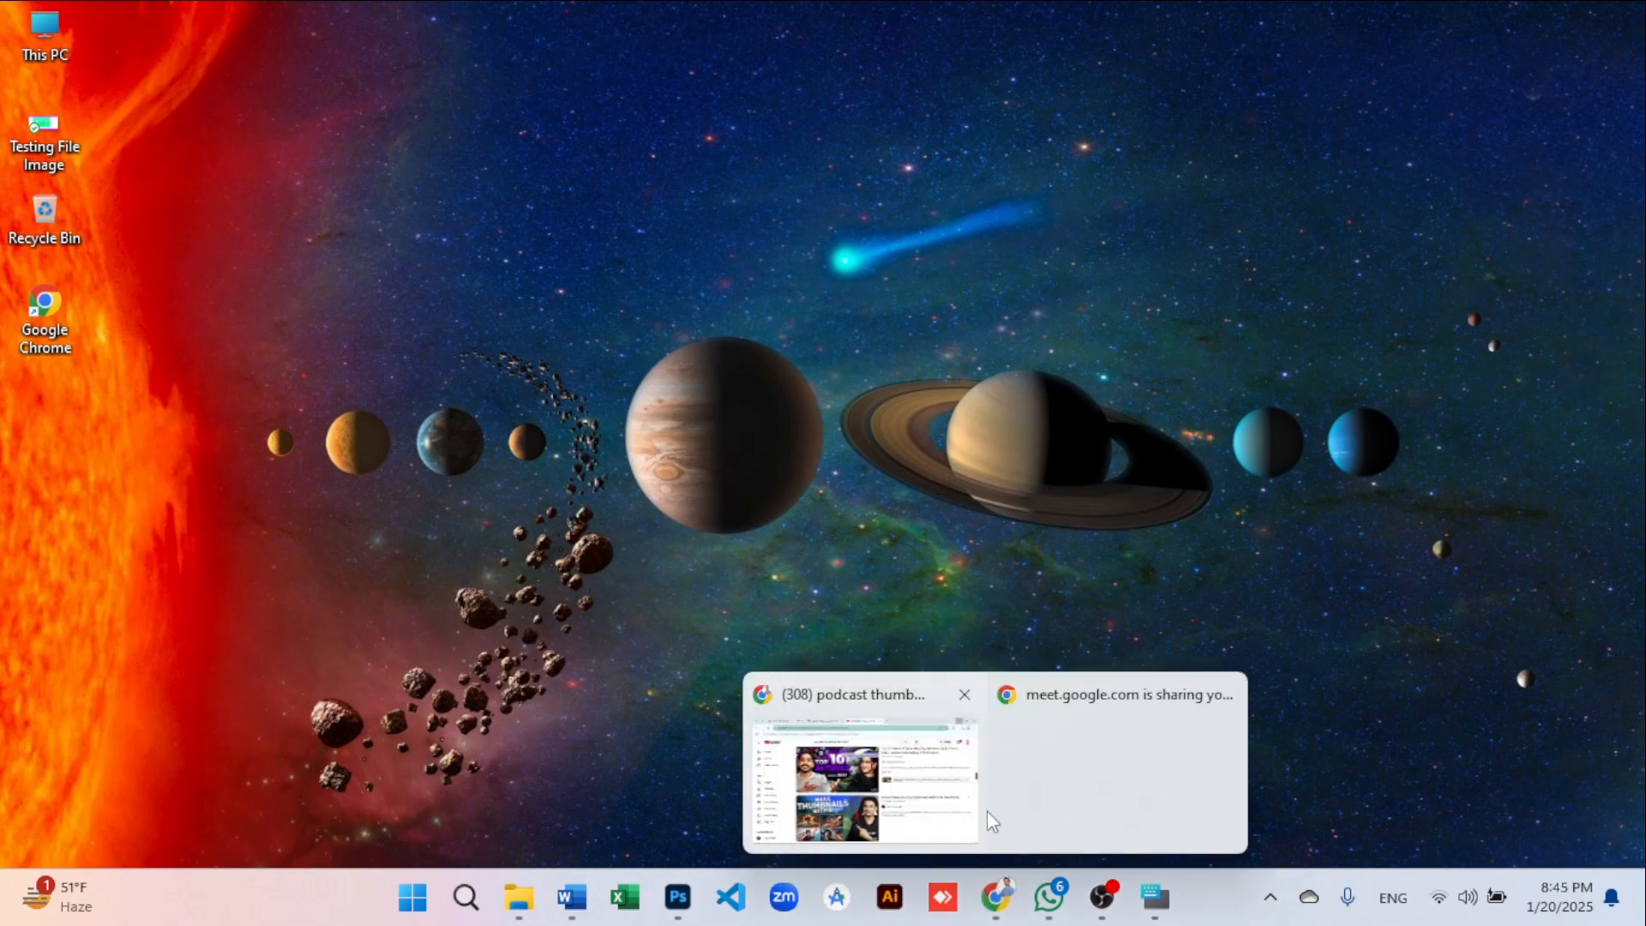
{"action": "left_click", "coordinate": [964, 806]}
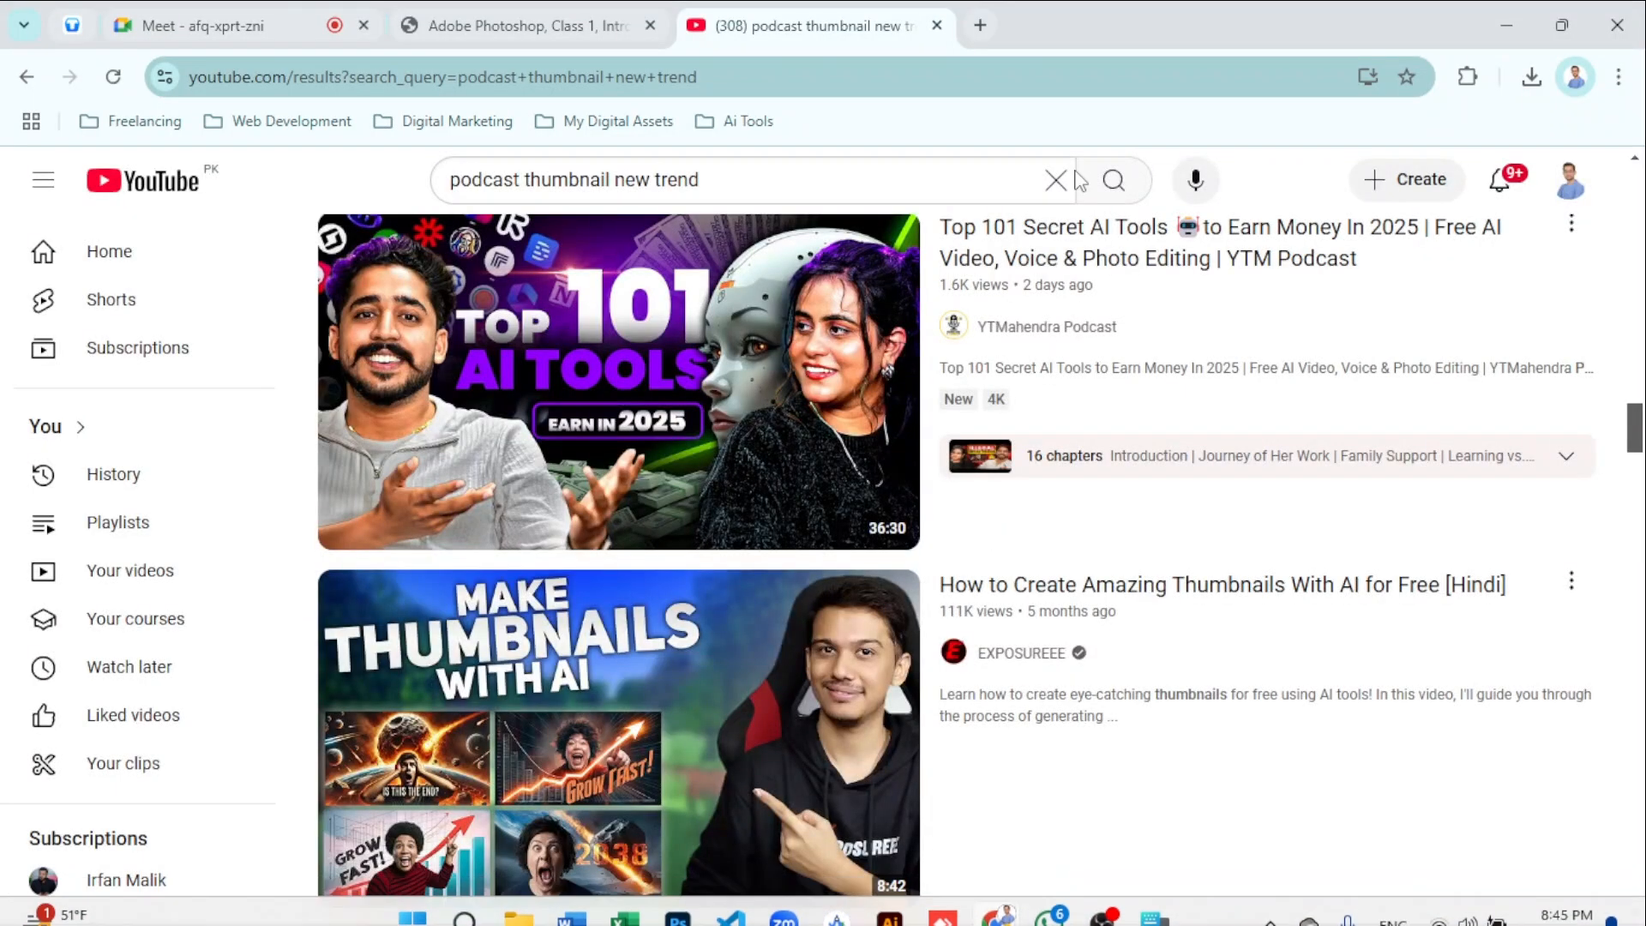
- Open a new blank browser tab, minimize the browser and switch to the Class 2 File document in Photoshop
{"action": "left_click", "coordinate": [979, 25]}
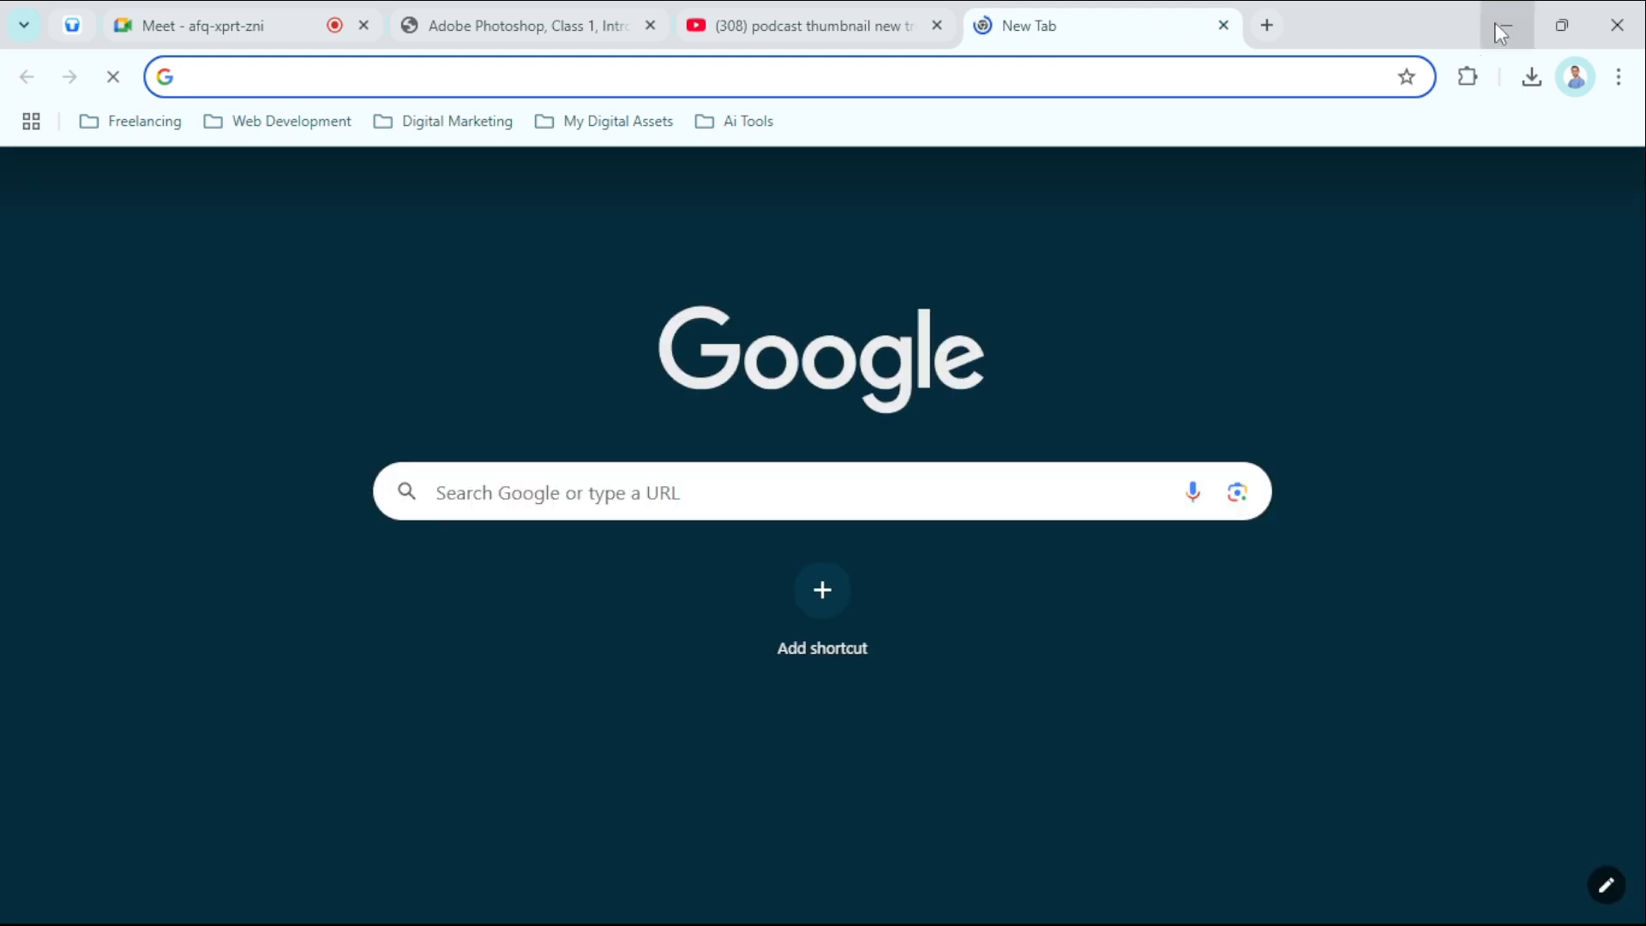
{"action": "left_click", "coordinate": [1504, 27]}
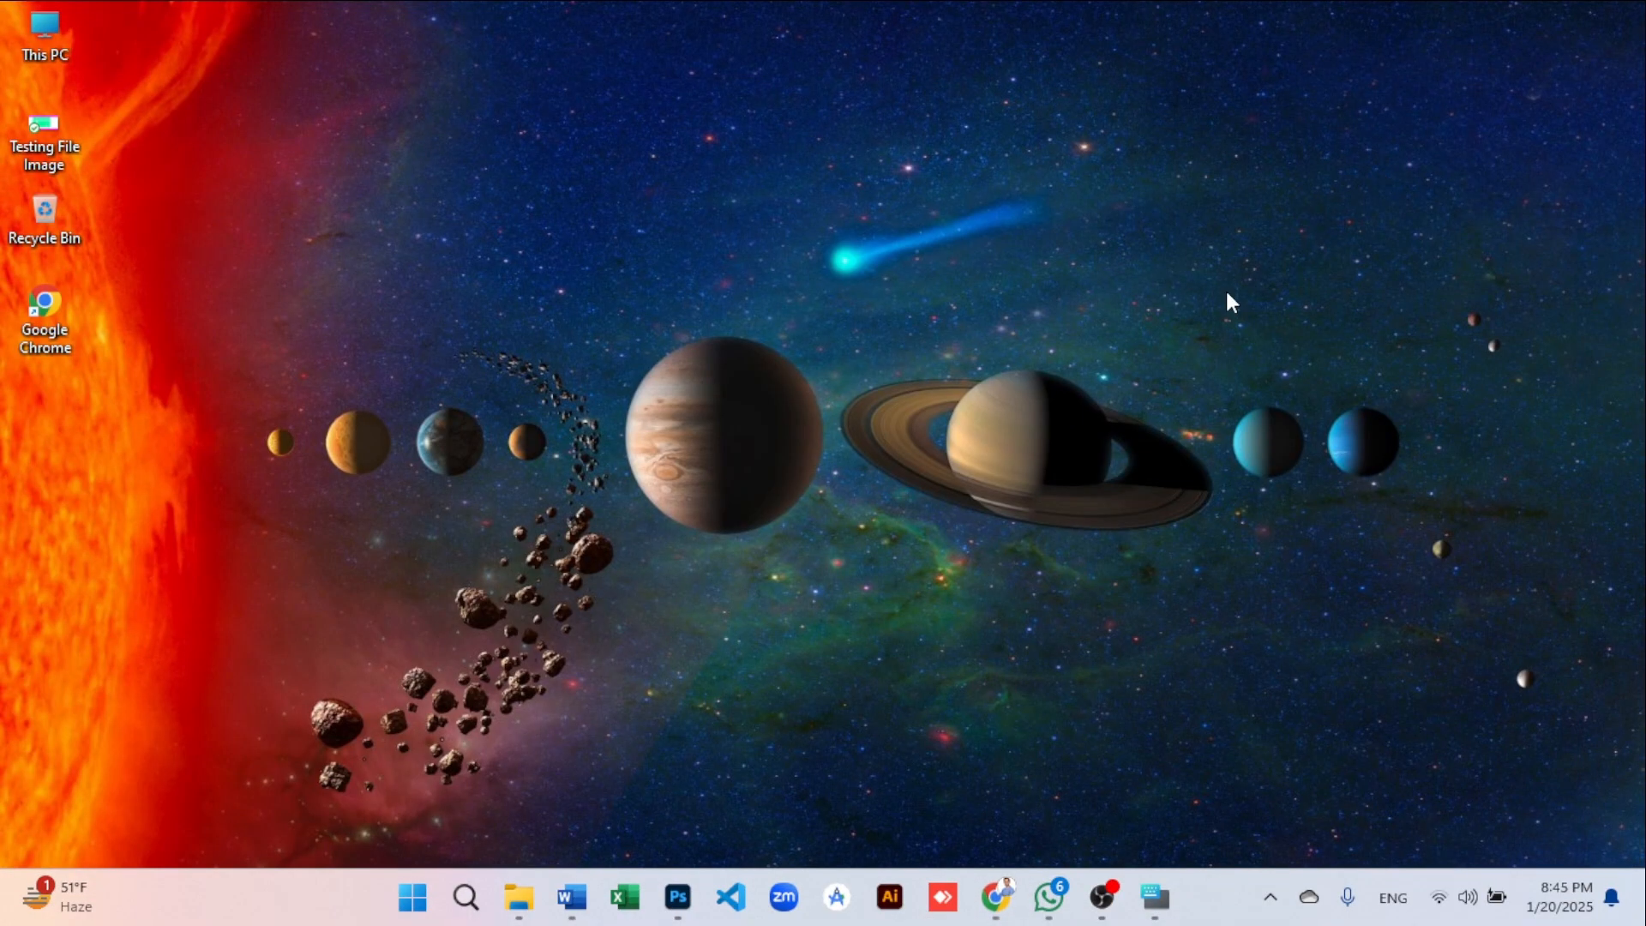
{"action": "left_click", "coordinate": [677, 905]}
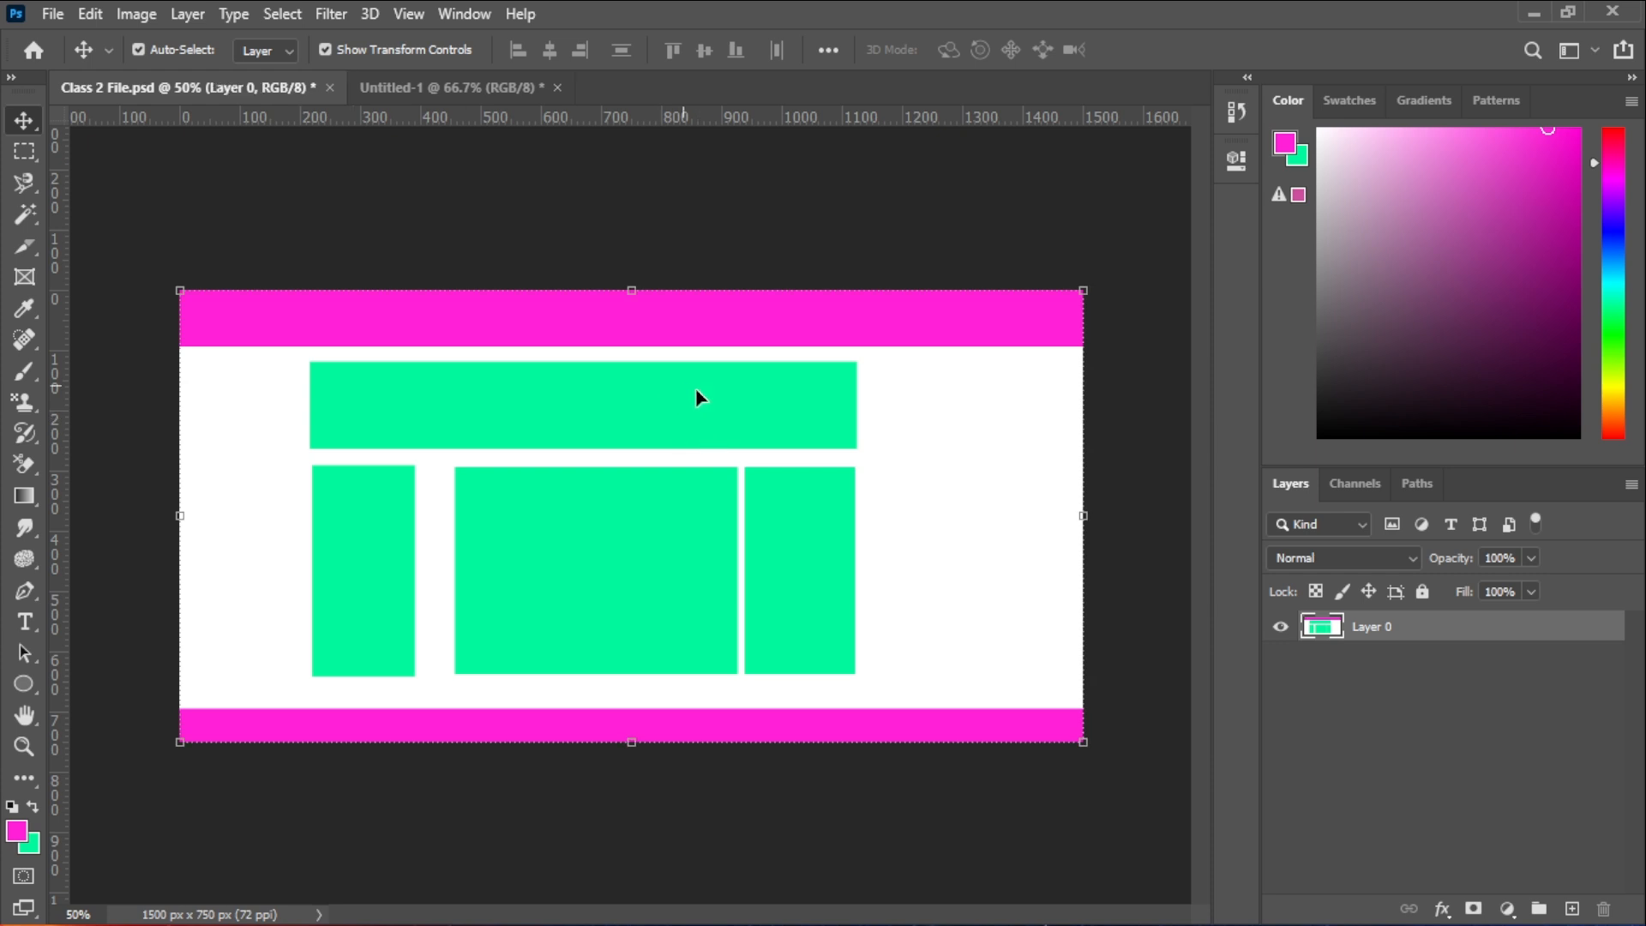
- Move Layer 0 diagonally towards the canvas's lower-right corner as a demonstration and undo the move
{"action": "left_click_drag", "start_coordinate": [696, 390], "coordinate": [847, 528]}
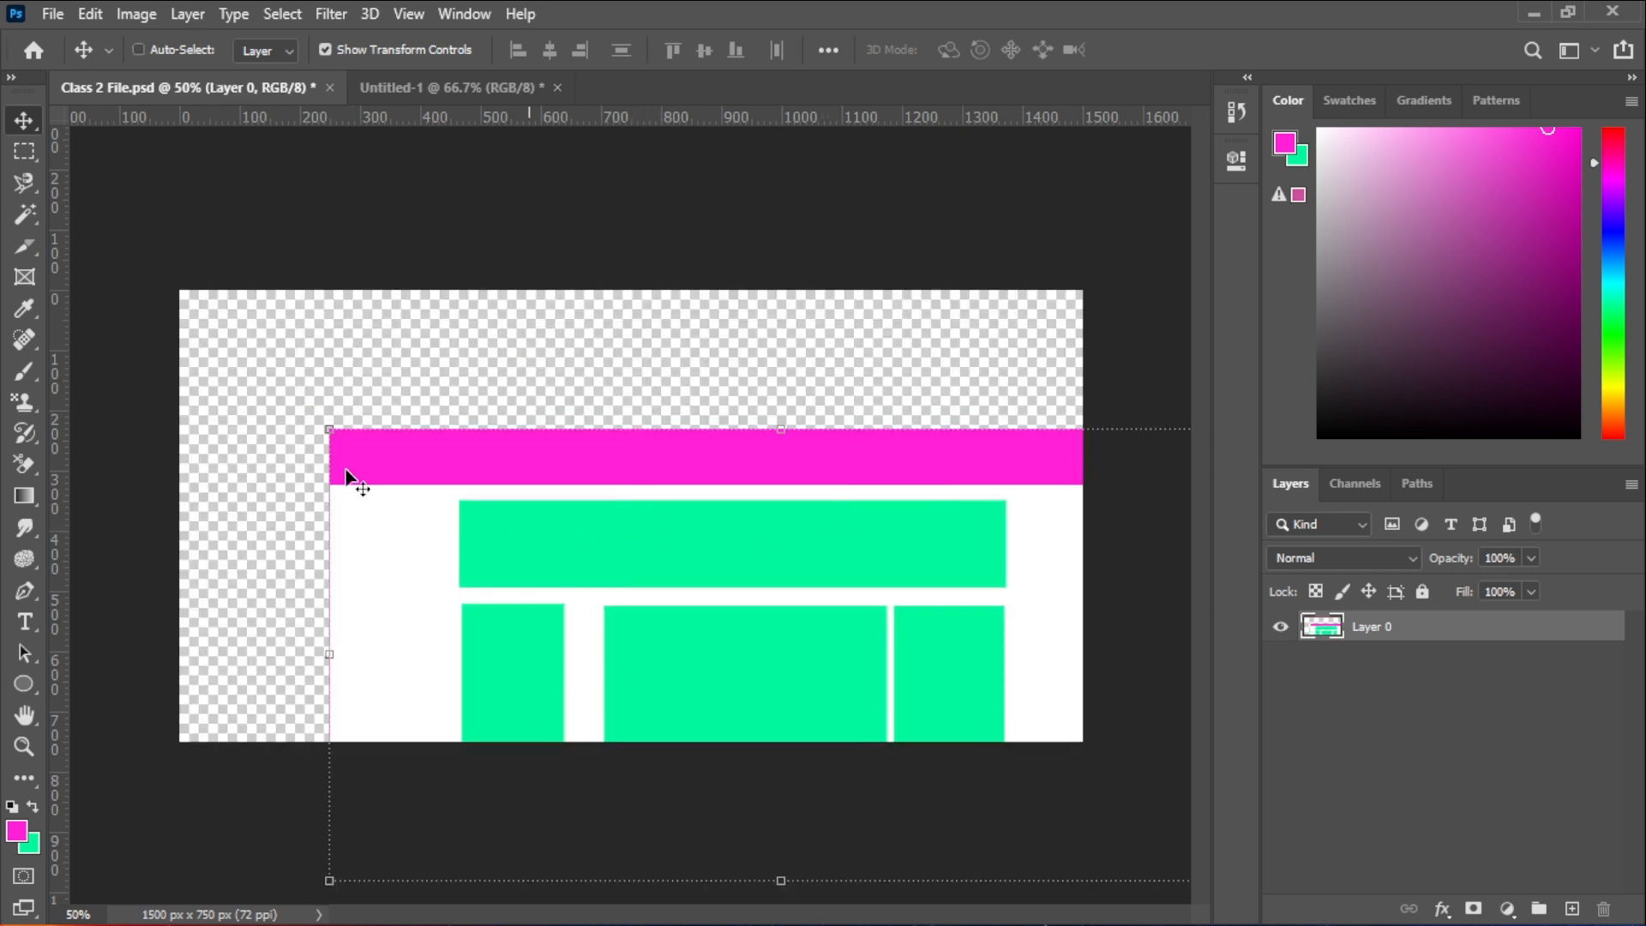
{"action": "key", "text": "ctrl+z"}
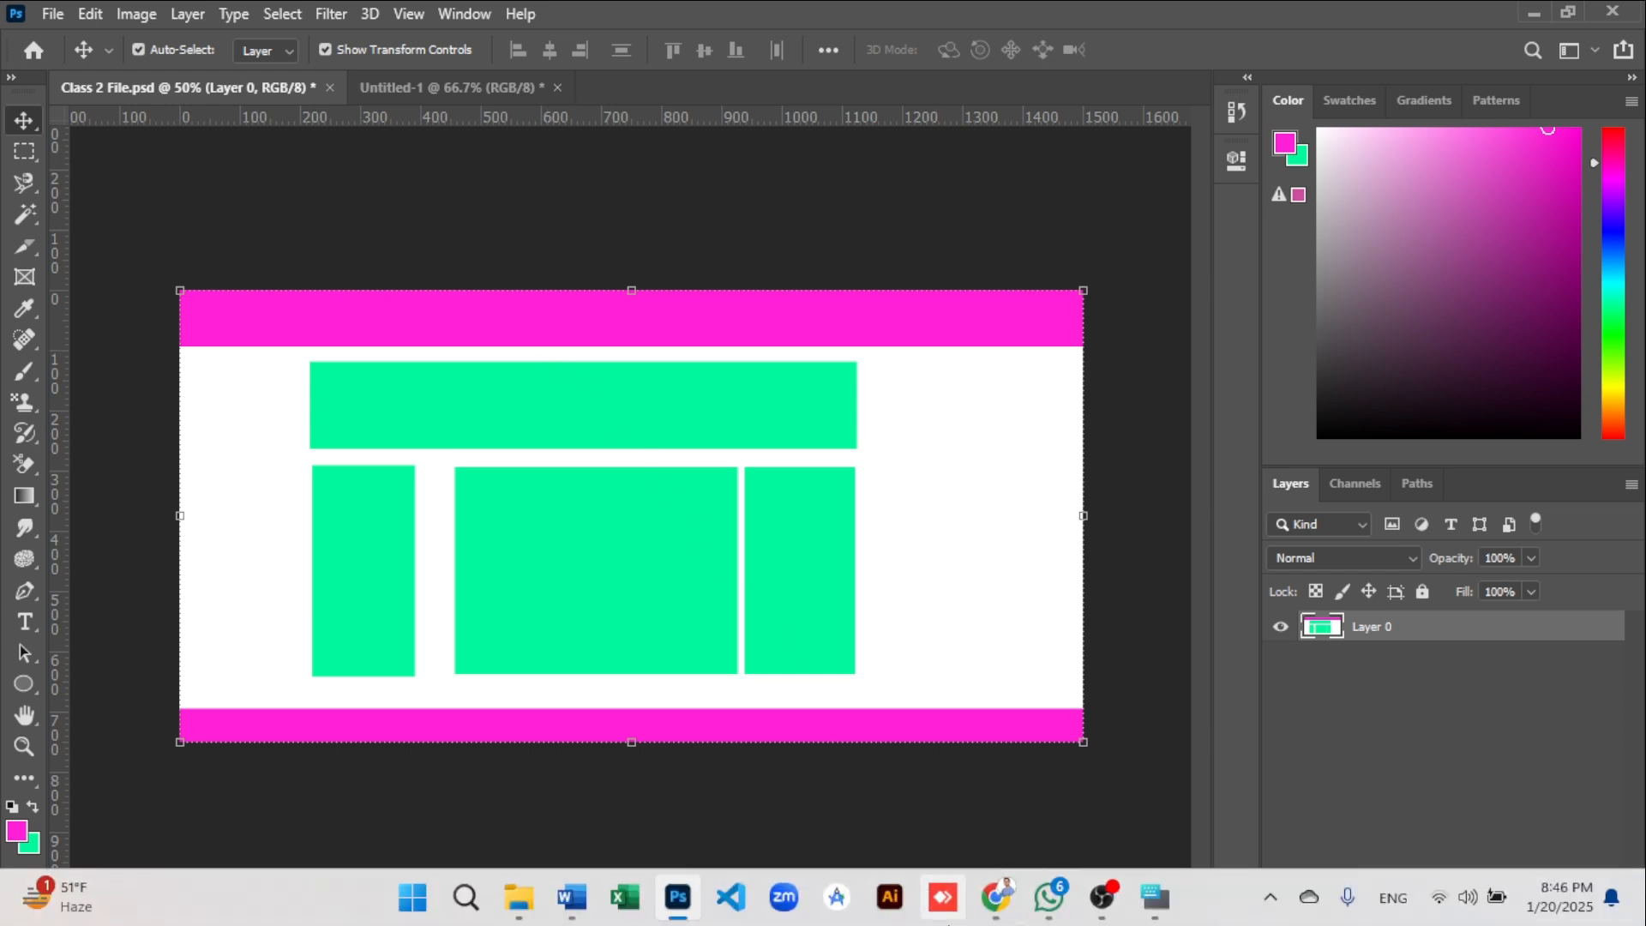
- Bring up the On-Screen Keyboard window over Photoshop
{"action": "mouse_move", "coordinate": [1151, 924]}
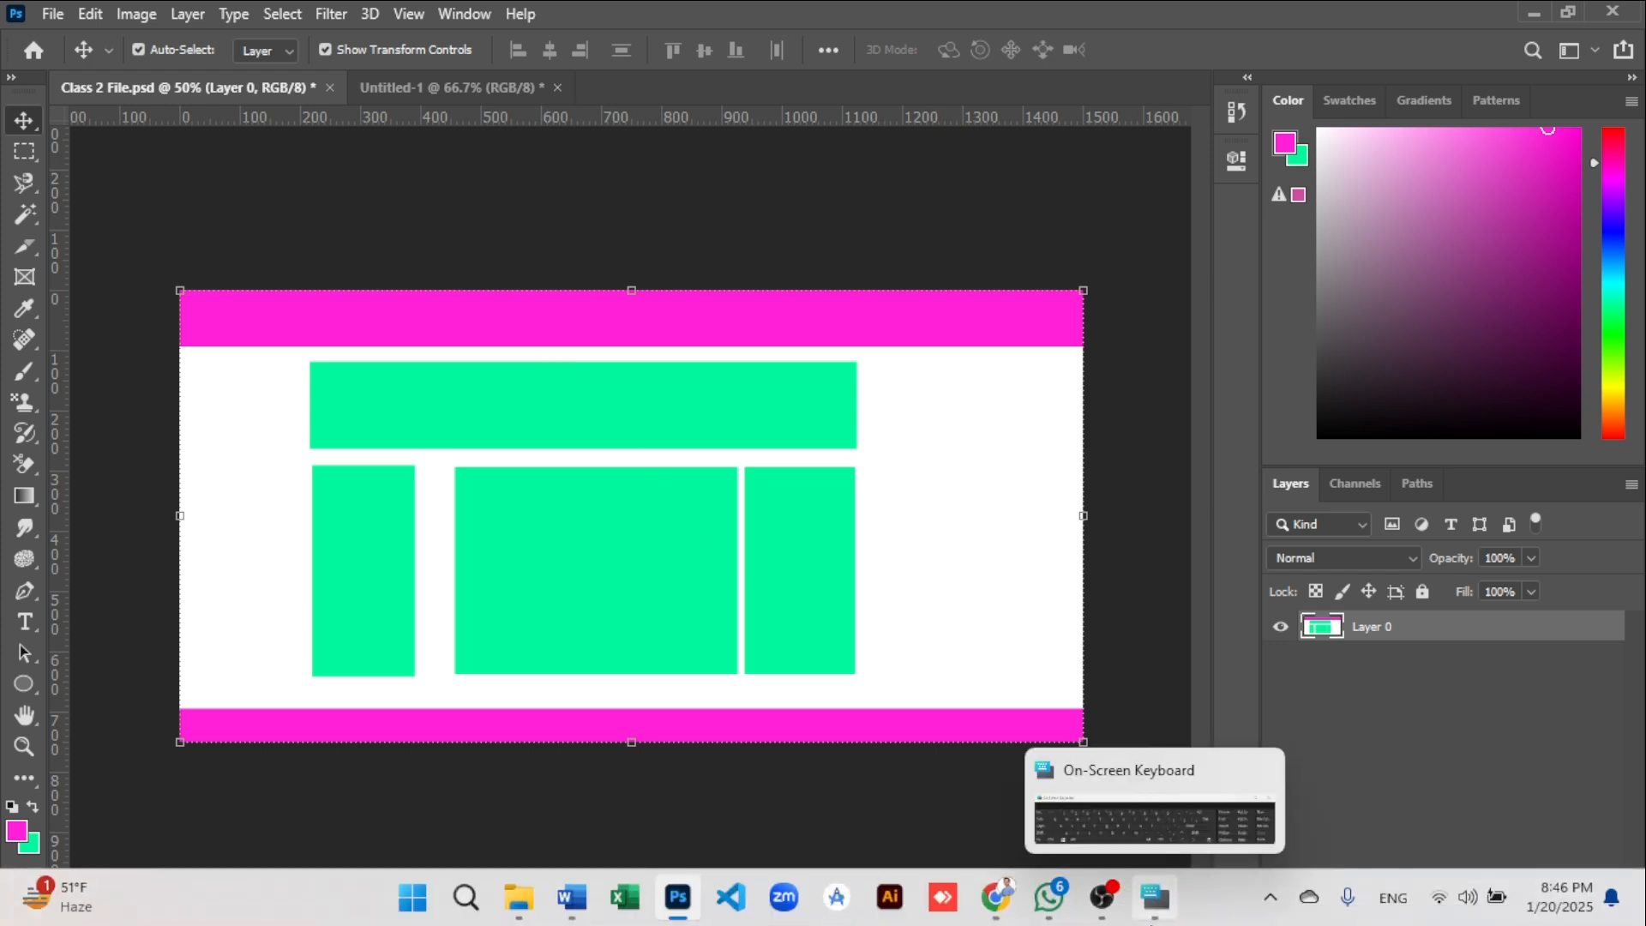